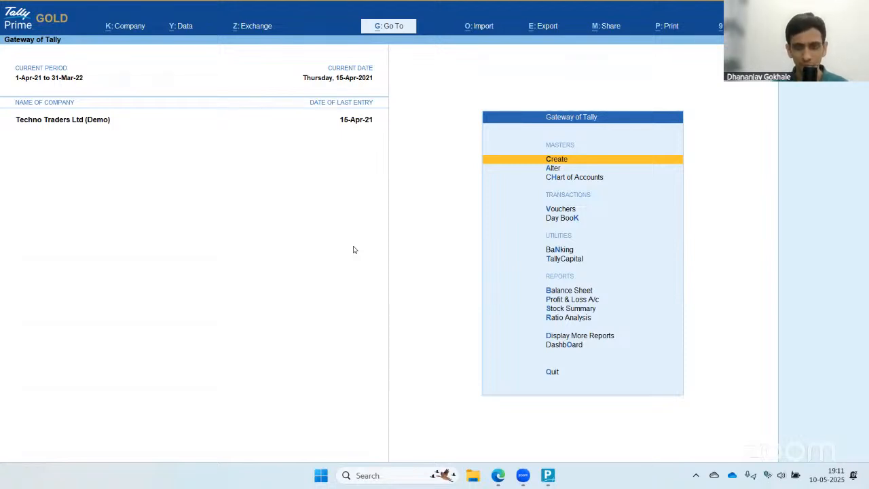
- Change the company's current period to run from 1-4-2020 to 31-3-2021
{"action": "key", "text": "alt+F1"}
{"action": "key", "text": "n"}
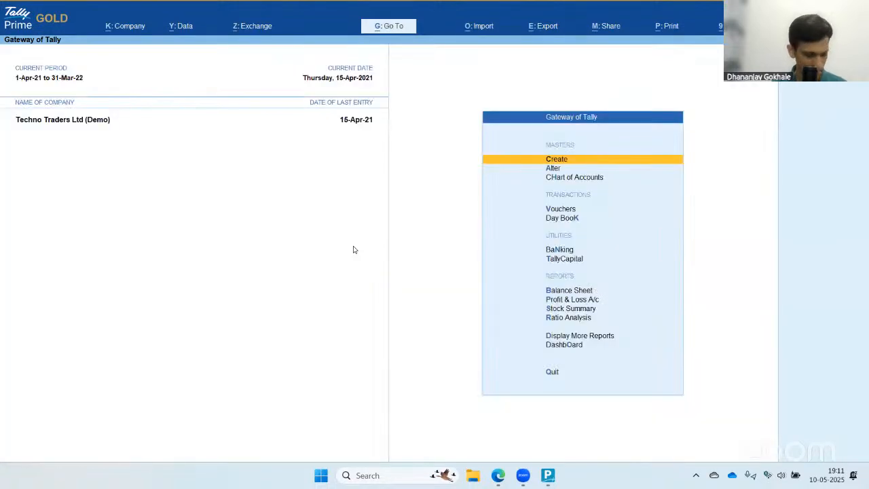
{"action": "key", "text": "alt+F2"}
{"action": "type", "text": "1"}
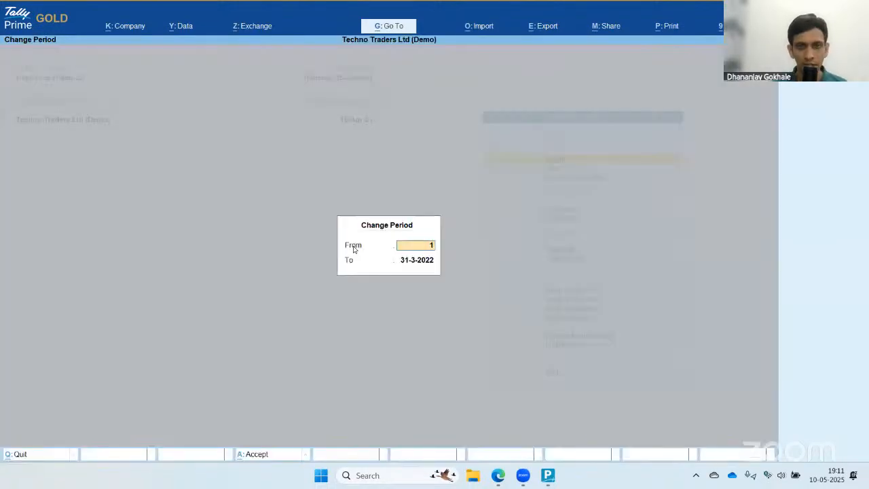
{"action": "type", "text": " 4 2020"}
{"action": "key", "text": "Return"}
{"action": "type", "text": "31 3"}
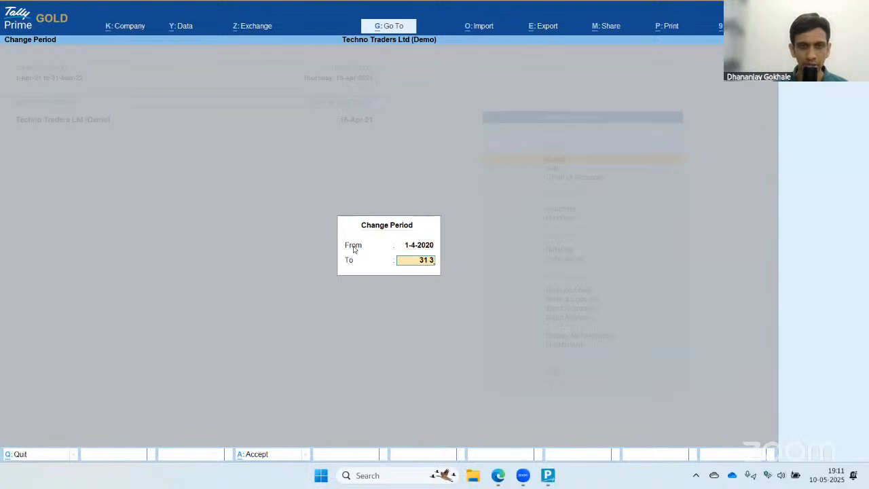
{"action": "key", "text": "Return"}
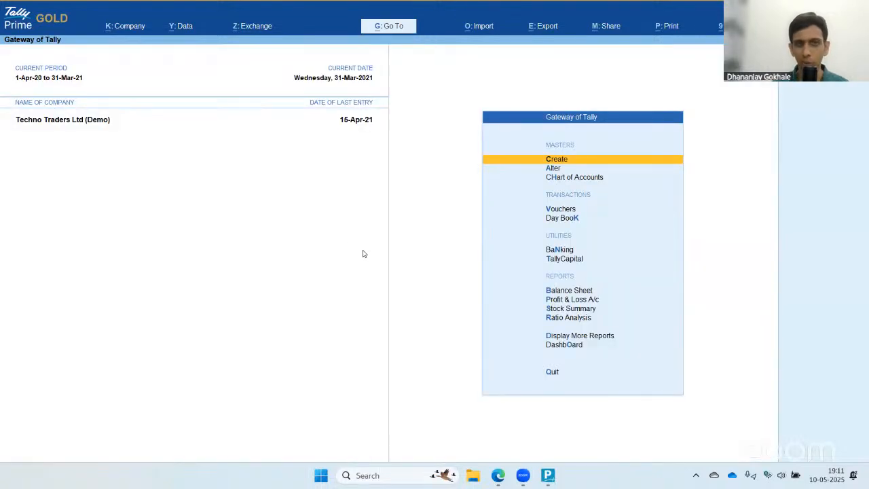
- Open the Profit & Loss A/c report for the changed period
{"action": "key", "text": "Down"}
{"action": "key", "text": "Down"}
{"action": "key", "text": "Down"}
{"action": "key", "text": "Down"}
{"action": "key", "text": "Down"}
{"action": "key", "text": "Down"}
{"action": "key", "text": "Down"}
{"action": "key", "text": "Down"}
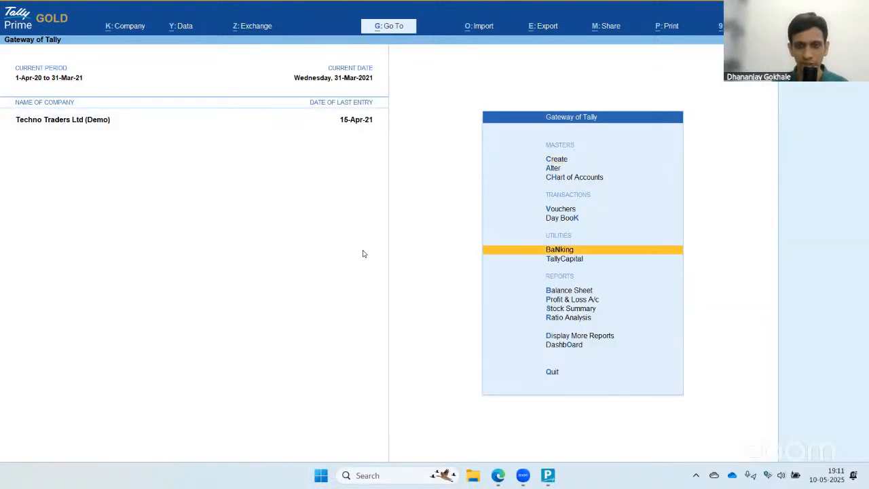
{"action": "key", "text": "Return"}
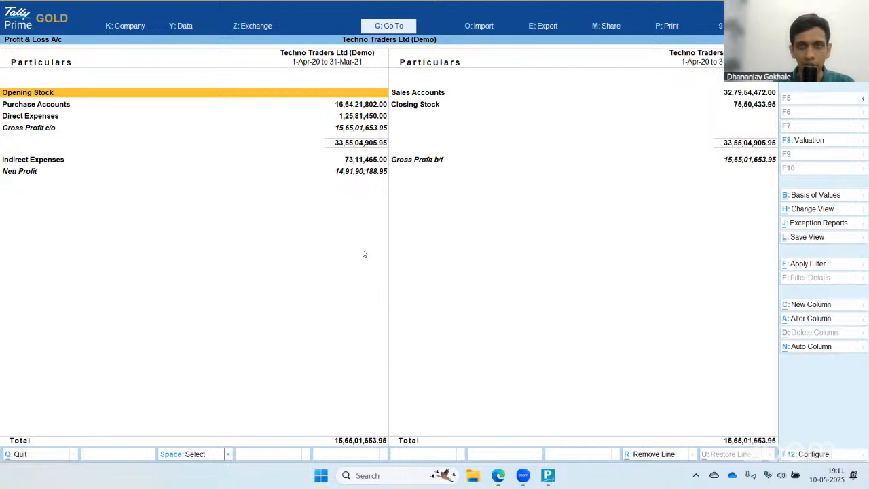
- Drill down from Sales Accounts to the monthly summary of the Sales Laptop ledger, then return to the Gateway of Tally
{"action": "key", "text": "Right"}
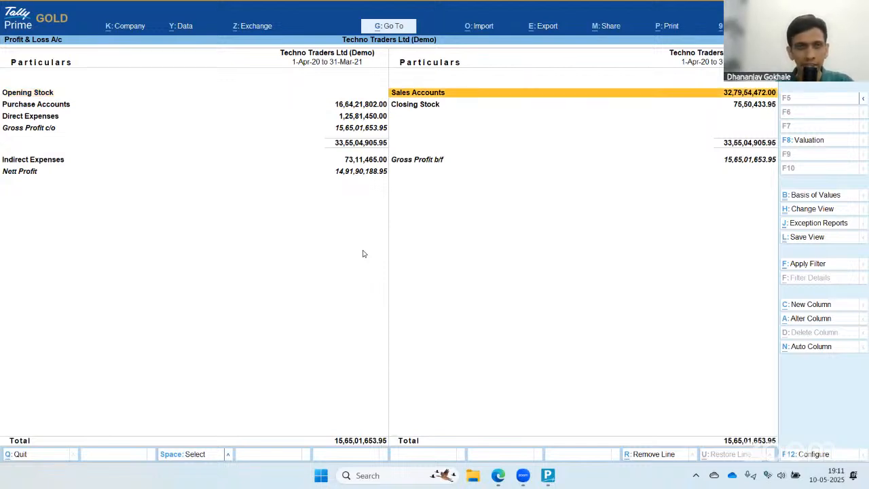
{"action": "key", "text": "Left"}
{"action": "key", "text": "Up"}
{"action": "key", "text": "Right"}
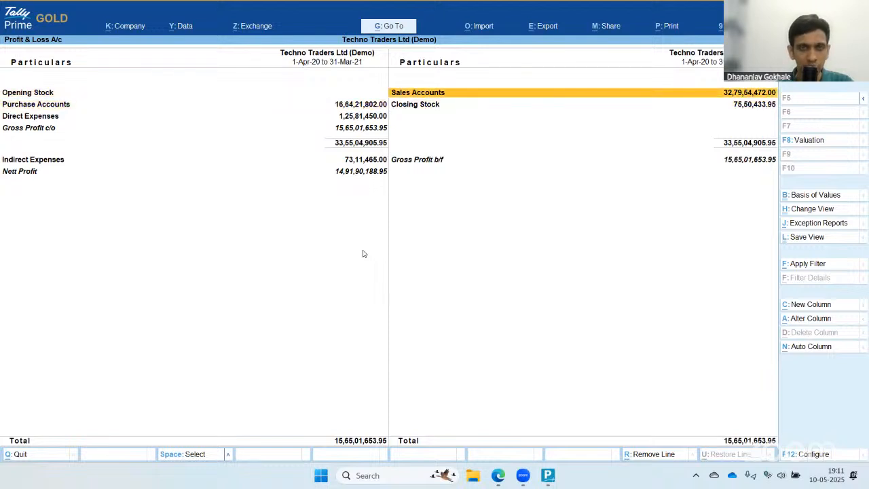
{"action": "key", "text": "Return"}
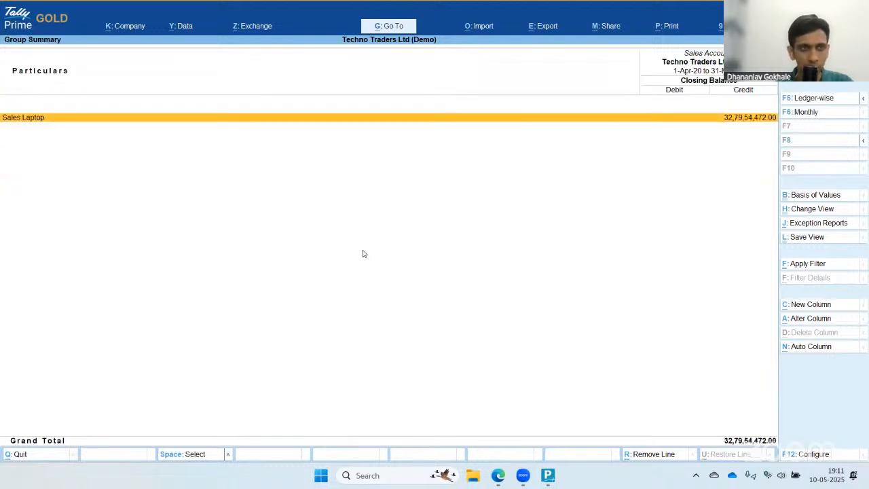
{"action": "key", "text": "Return"}
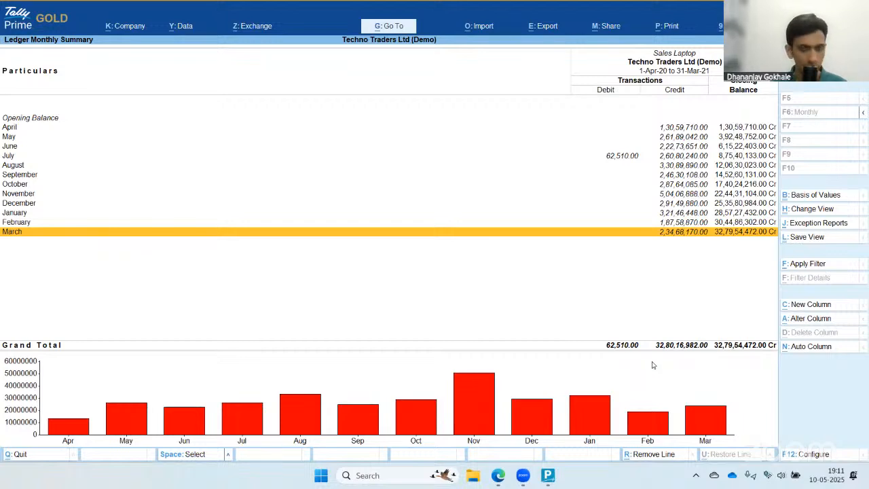
{"action": "key", "text": "Escape"}
{"action": "key", "text": "Escape"}
{"action": "key", "text": "Escape"}
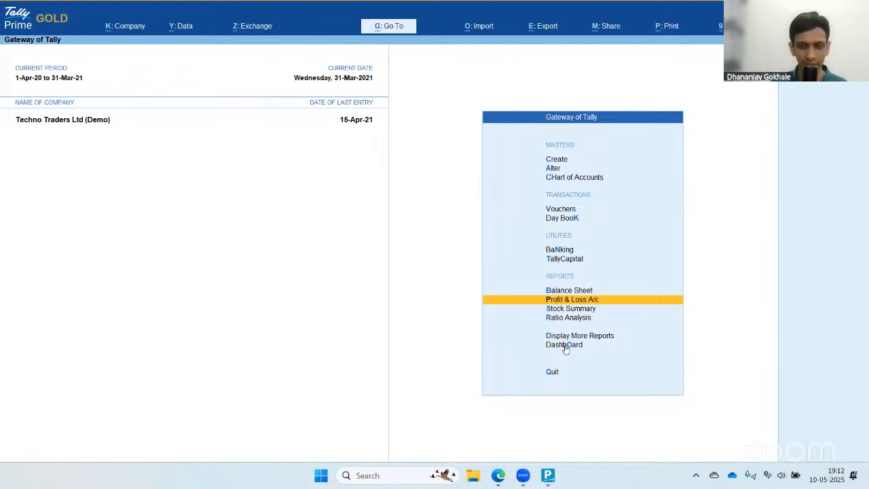
- Switch to File Explorer and launch run-gui.bat from the utility folder on the Data (D:) drive
{"action": "left_click", "coordinate": [496, 480]}
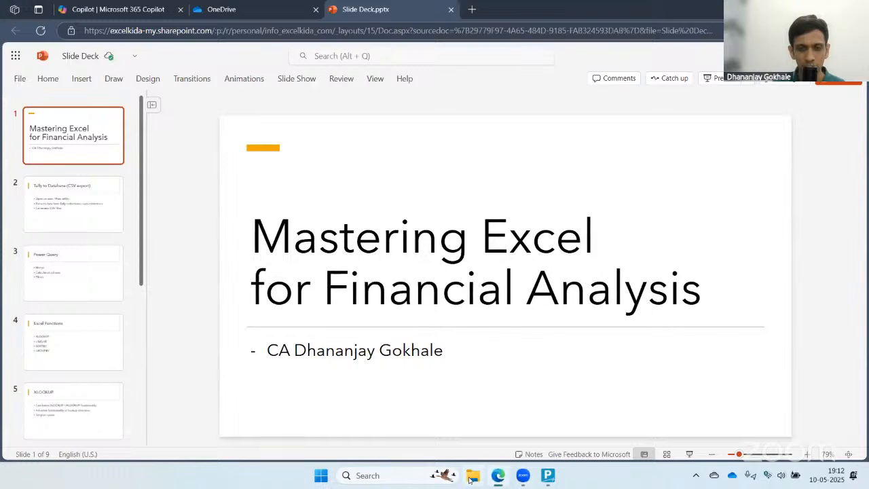
{"action": "left_click", "coordinate": [470, 479]}
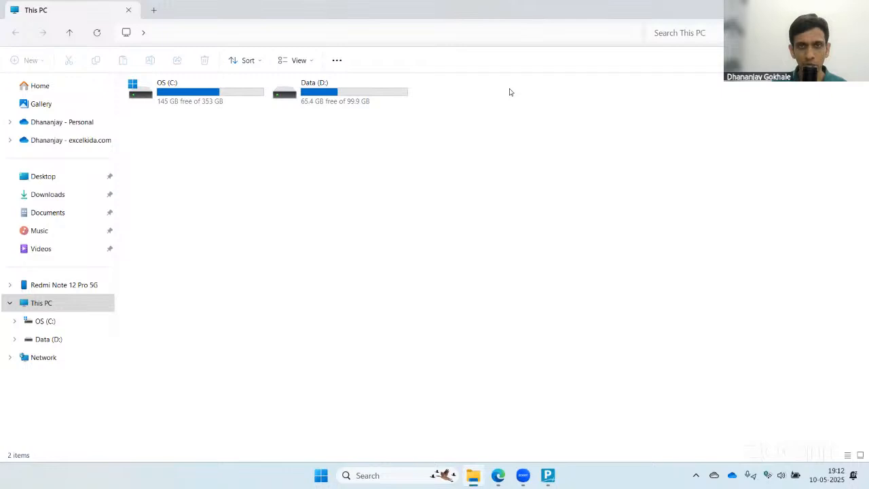
{"action": "double_click", "coordinate": [347, 97]}
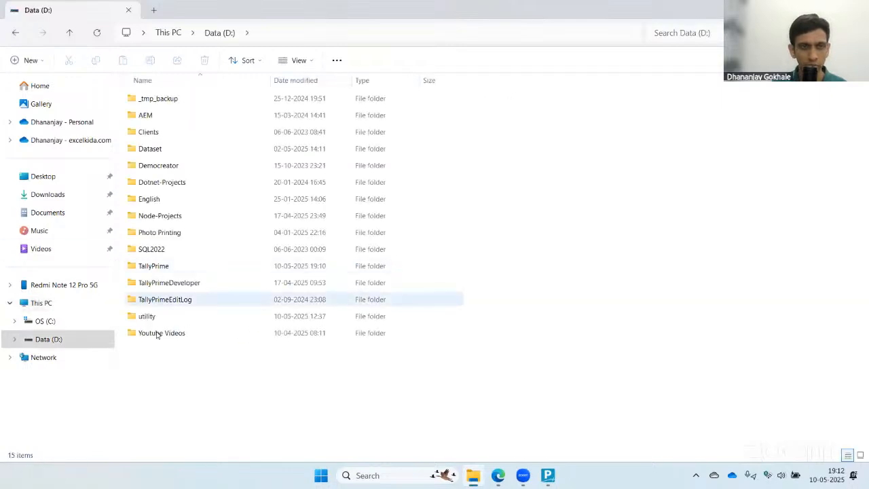
{"action": "double_click", "coordinate": [166, 317]}
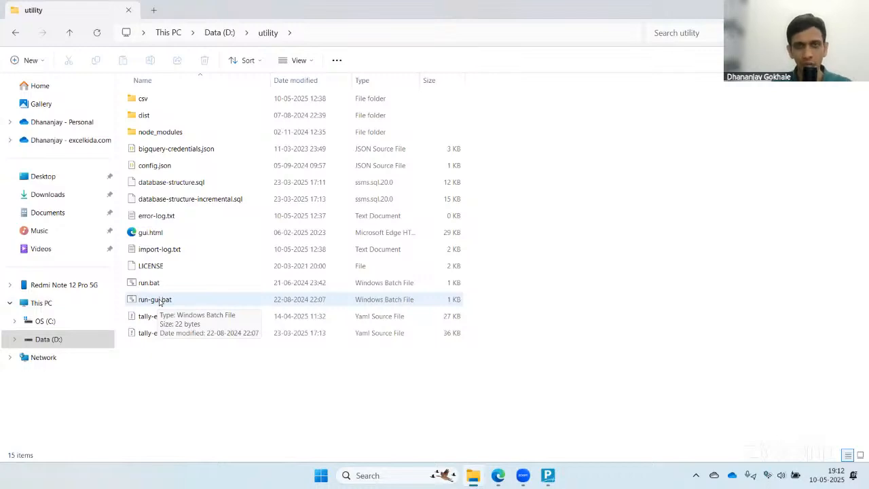
{"action": "double_click", "coordinate": [160, 301]}
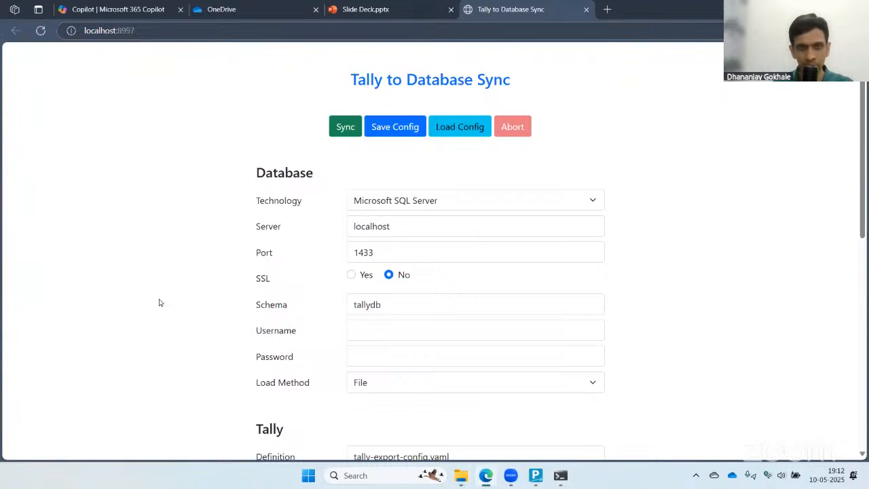
- Set the database technology of the Tally to Database Sync utility to CSV
{"action": "left_click", "coordinate": [442, 203]}
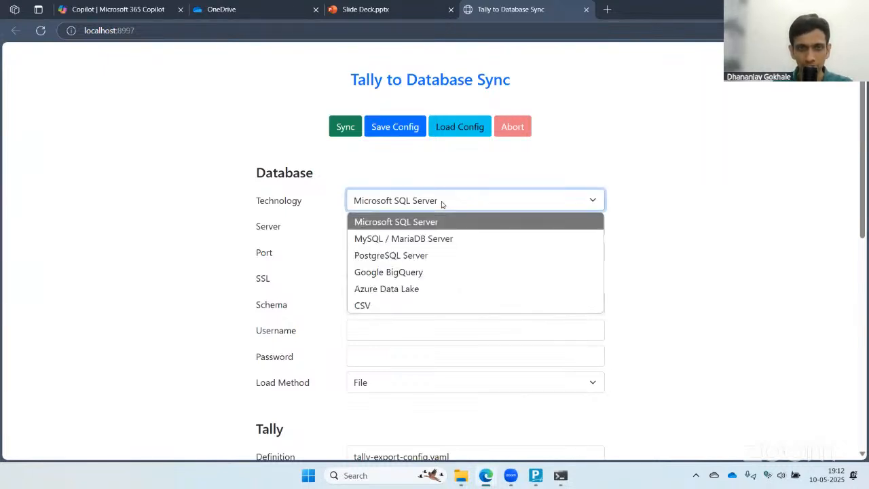
{"action": "left_click", "coordinate": [367, 305]}
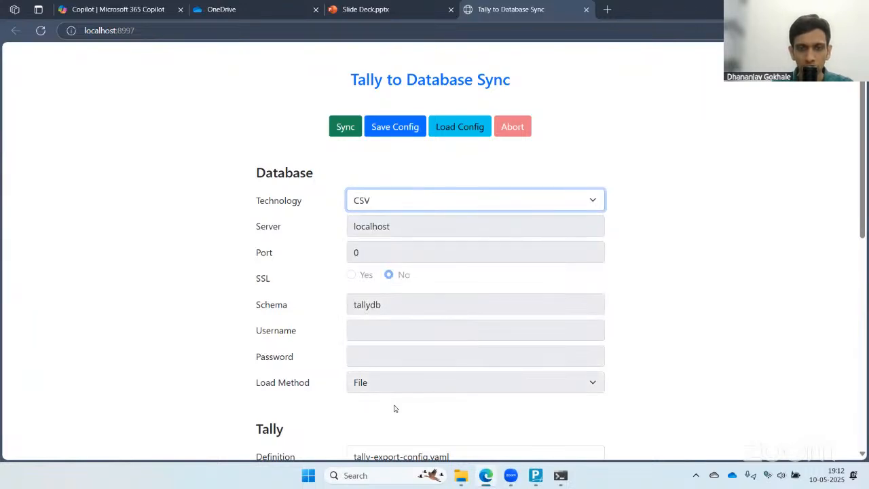
{"action": "left_click", "coordinate": [394, 408]}
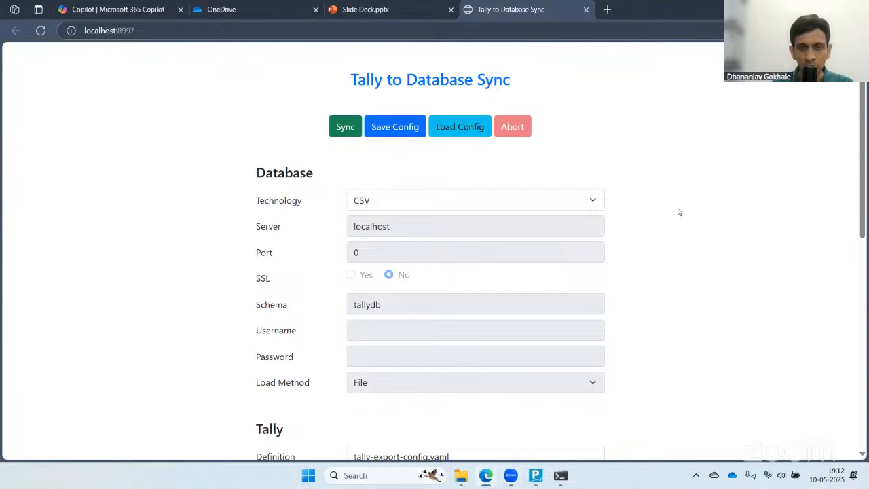
- Set the custom Tally export period from 01-04-2020 to 31-03-2021
{"action": "scroll", "coordinate": [682, 202], "scroll_direction": "down", "scroll_amount": 2}
{"action": "scroll", "coordinate": [683, 201], "scroll_direction": "down", "scroll_amount": 3}
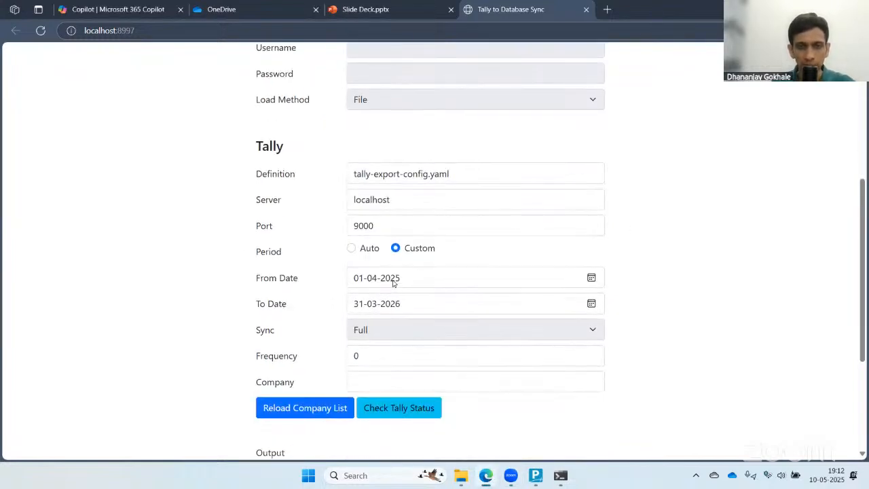
{"action": "left_click", "coordinate": [393, 283]}
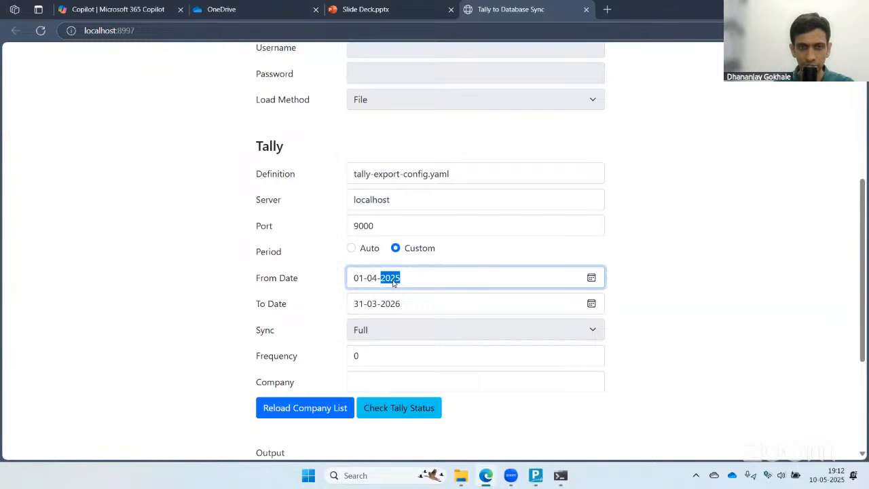
{"action": "type", "text": "2021"}
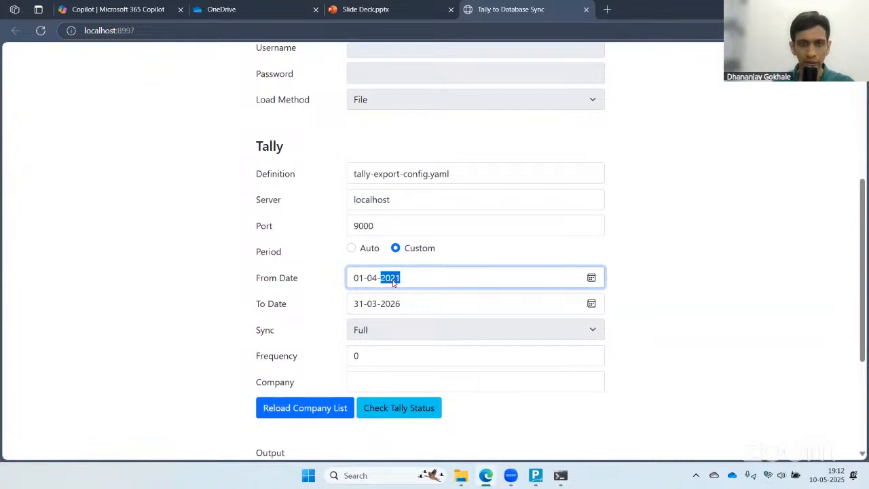
{"action": "type", "text": "2020"}
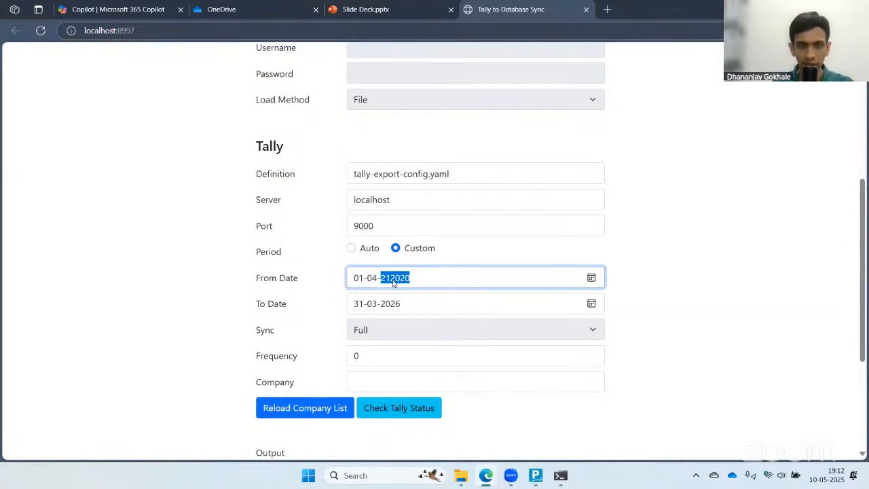
{"action": "key", "text": "BackSpace"}
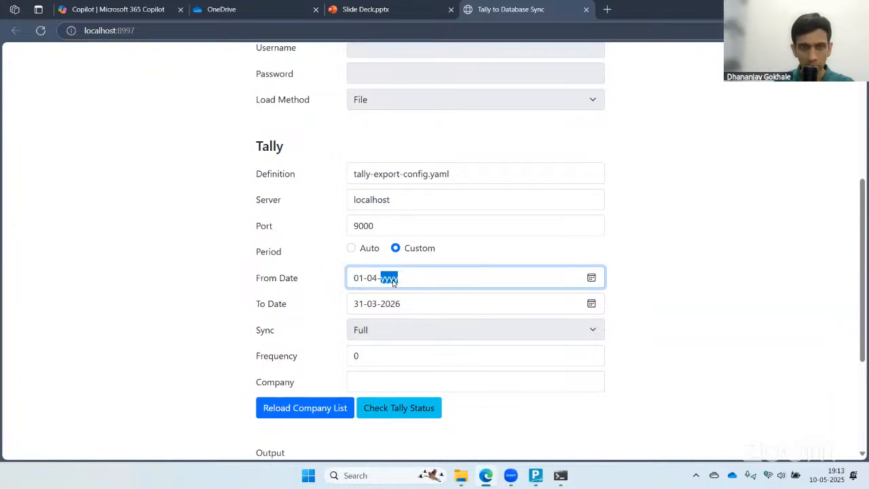
{"action": "type", "text": "2020"}
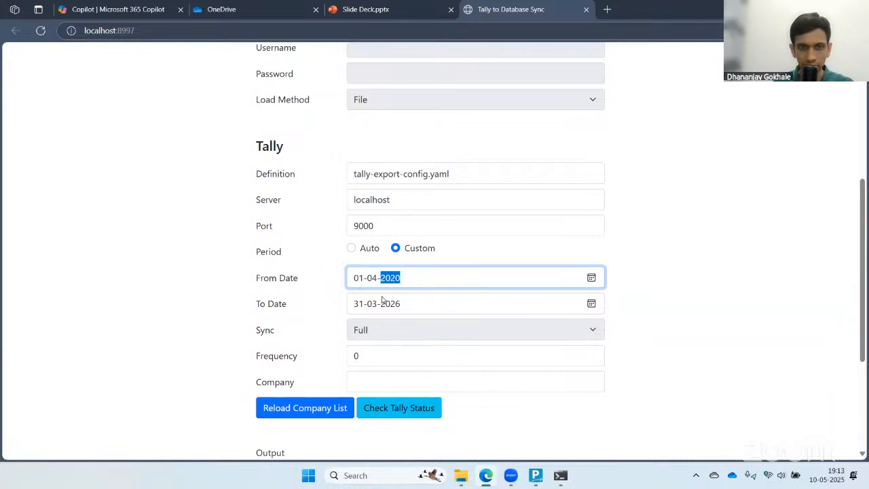
{"action": "left_click", "coordinate": [390, 305]}
{"action": "type", "text": "2021"}
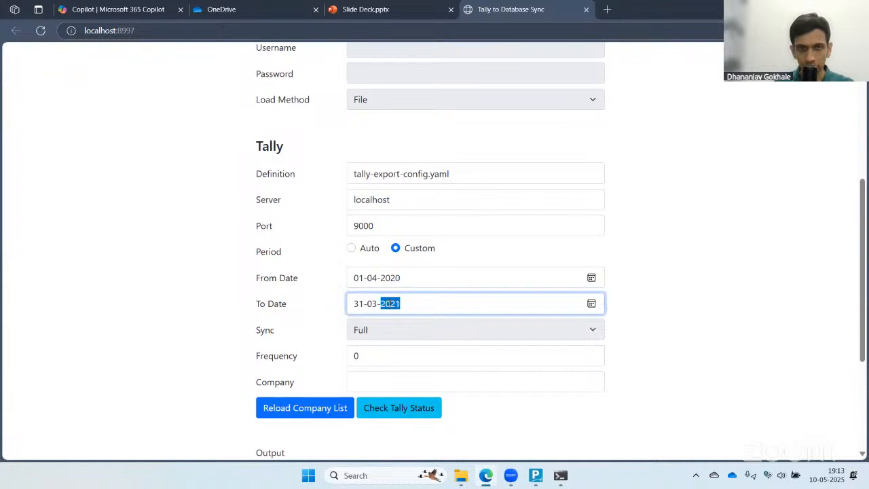
{"action": "left_click", "coordinate": [700, 197]}
- Run the sync to export the Tally data as CSV files and check its output log
{"action": "scroll", "coordinate": [702, 196], "scroll_direction": "down", "scroll_amount": 3}
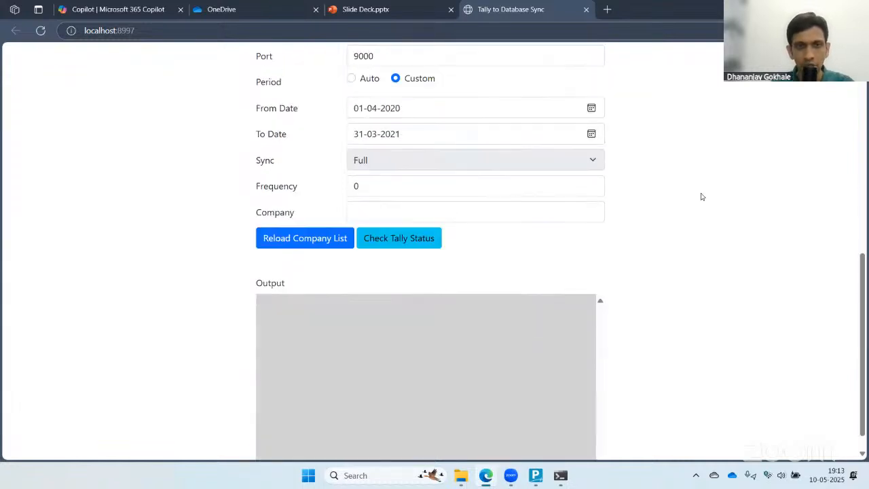
{"action": "scroll", "coordinate": [744, 187], "scroll_direction": "up", "scroll_amount": 2}
{"action": "scroll", "coordinate": [744, 187], "scroll_direction": "up", "scroll_amount": 5}
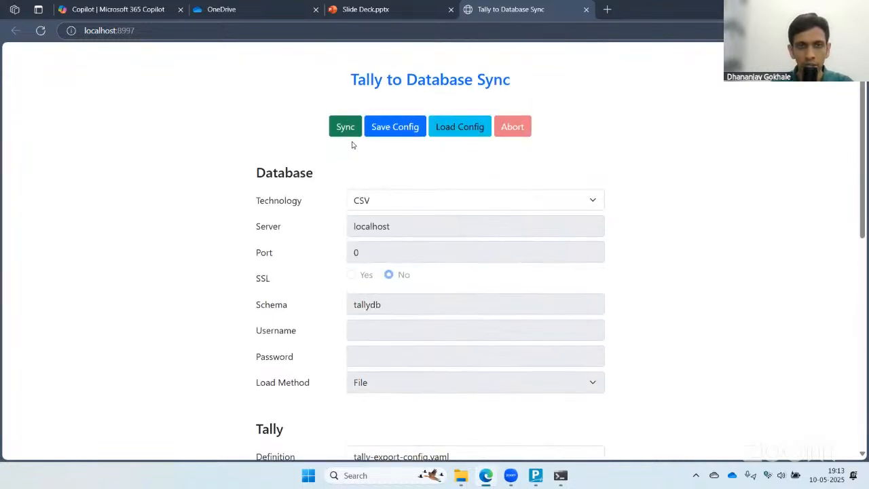
{"action": "left_click", "coordinate": [344, 129]}
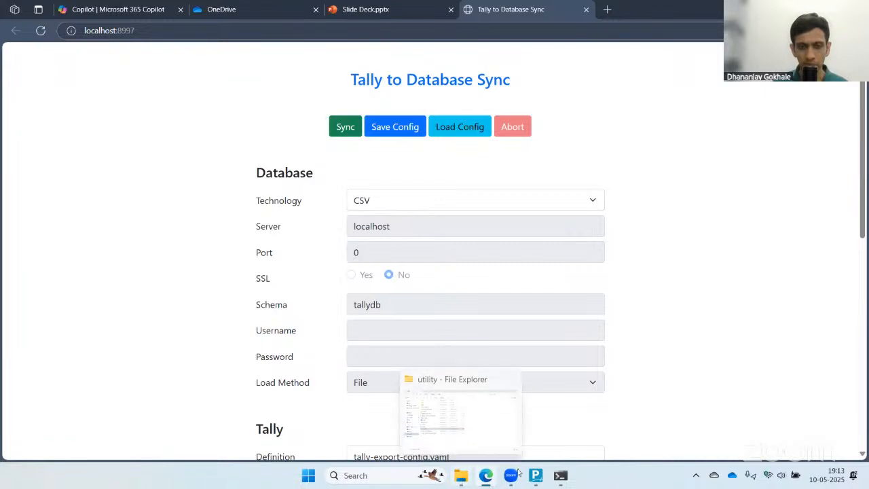
{"action": "scroll", "coordinate": [617, 248], "scroll_direction": "down", "scroll_amount": 4}
{"action": "scroll", "coordinate": [619, 248], "scroll_direction": "down", "scroll_amount": 3}
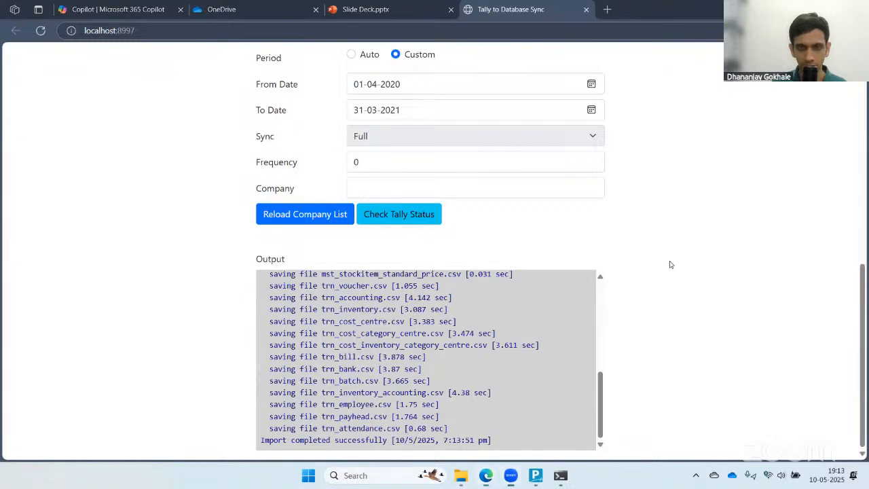
{"action": "scroll", "coordinate": [670, 264], "scroll_direction": "up", "scroll_amount": 7}
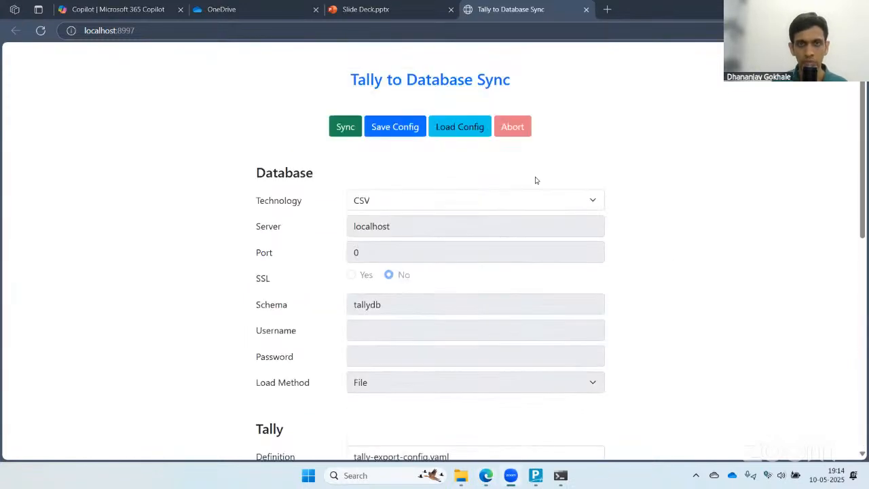
- Close the sync utility page and open the csv folder inside the utility folder in File Explorer
{"action": "left_click", "coordinate": [586, 13]}
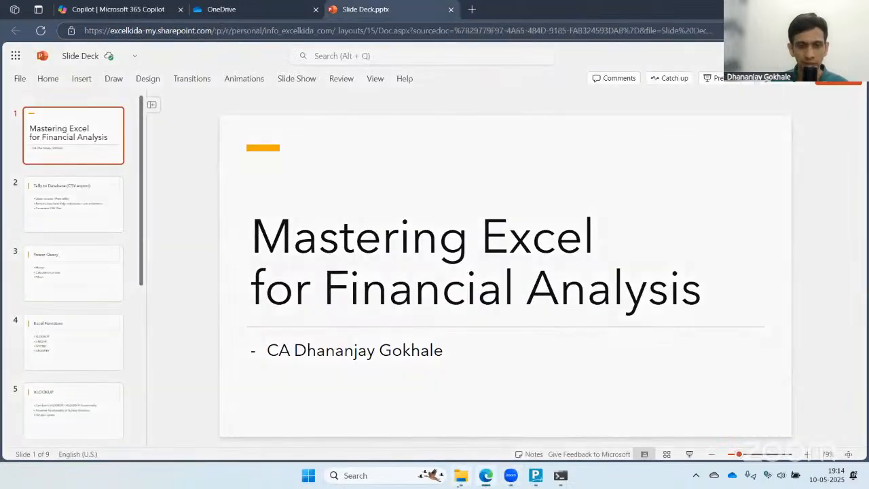
{"action": "left_click", "coordinate": [461, 475]}
{"action": "left_click", "coordinate": [569, 362]}
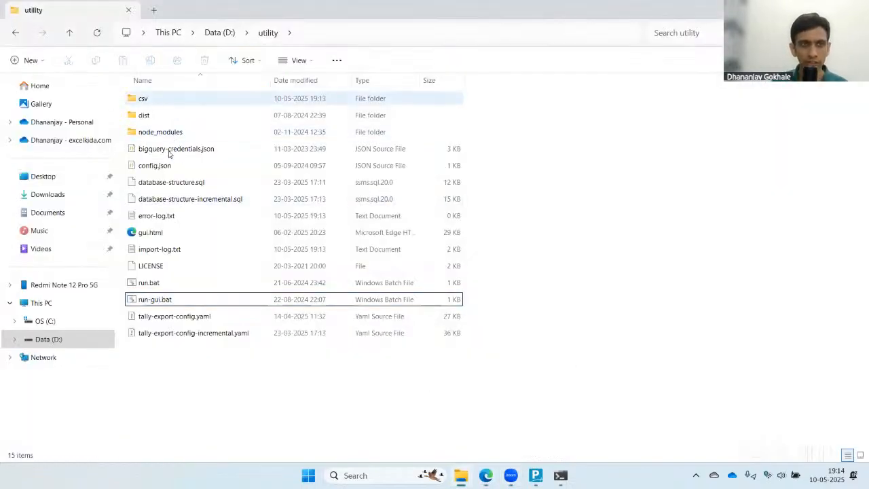
{"action": "left_click", "coordinate": [151, 102]}
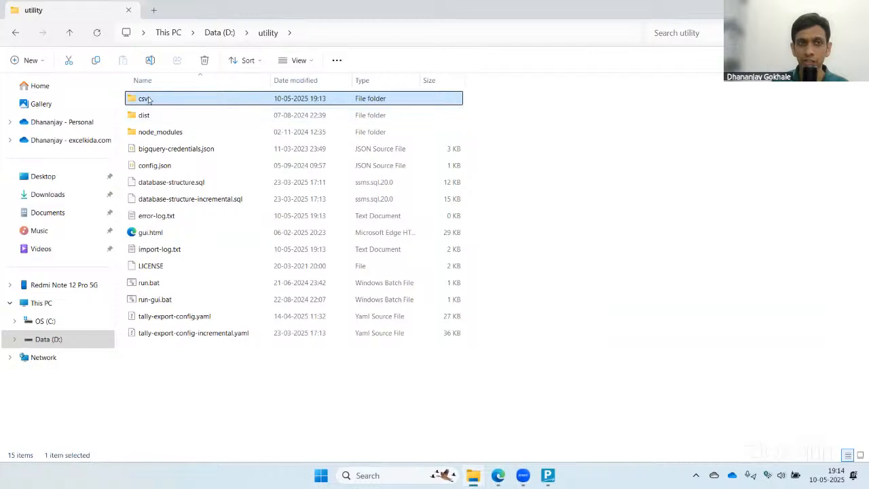
{"action": "double_click", "coordinate": [147, 100]}
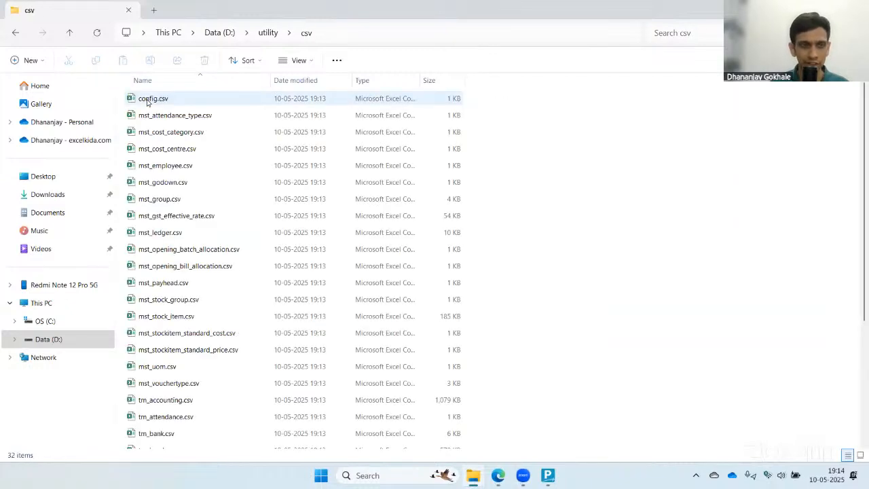
- Open mst_ledger.csv in Excel without converting the data and look through the exported ledger rows
{"action": "left_click", "coordinate": [161, 232]}
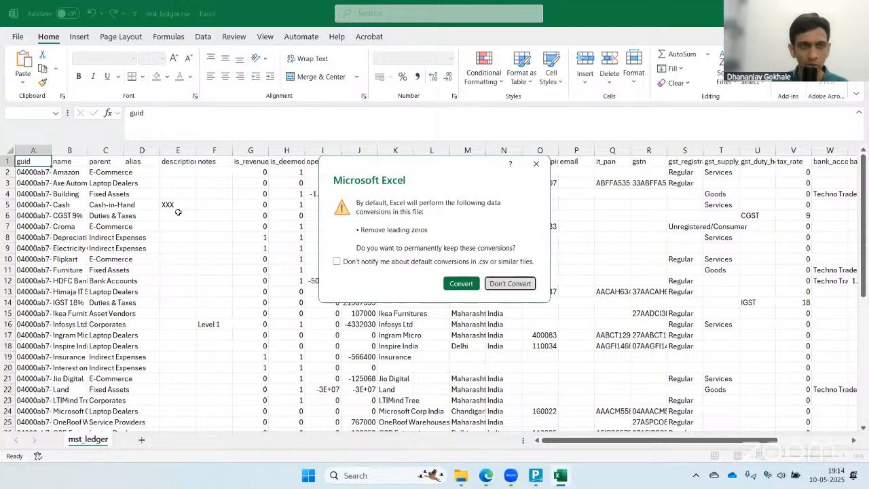
{"action": "left_click", "coordinate": [504, 284]}
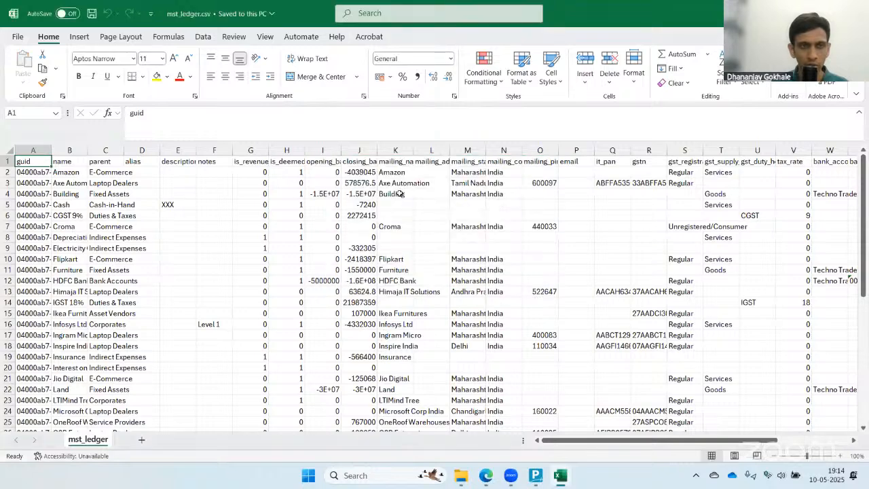
{"action": "scroll", "coordinate": [401, 193], "scroll_direction": "down", "scroll_amount": 6}
{"action": "scroll", "coordinate": [401, 193], "scroll_direction": "up", "scroll_amount": 7}
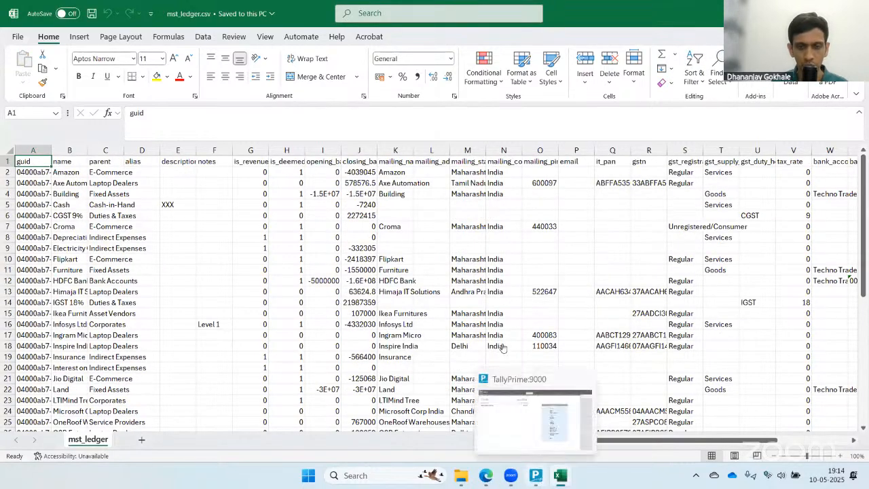
- Switch to TallyPrime and display the list of Ledgers from the Chart of Accounts
{"action": "key", "text": "alt+Tab"}
{"action": "key", "text": "Up"}
{"action": "key", "text": "Up"}
{"action": "key", "text": "Up"}
{"action": "key", "text": "Up"}
{"action": "key", "text": "Up"}
{"action": "key", "text": "Up"}
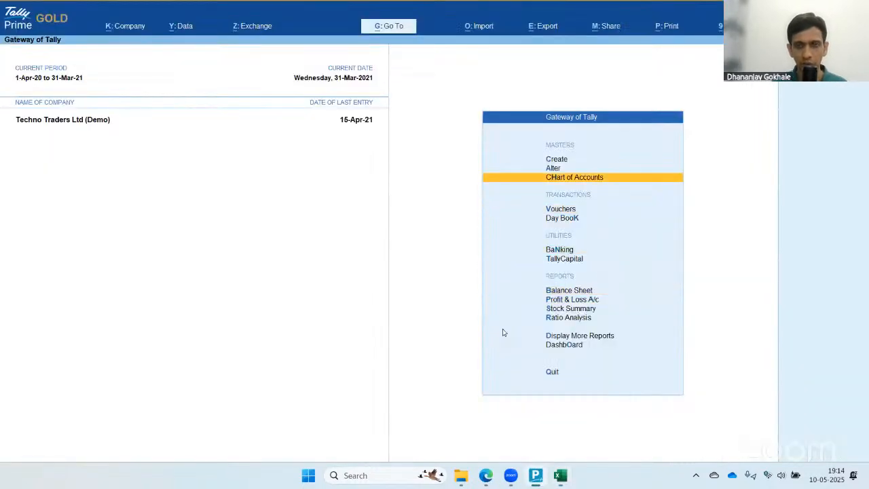
{"action": "key", "text": "Return"}
{"action": "key", "text": "Down"}
{"action": "key", "text": "Up"}
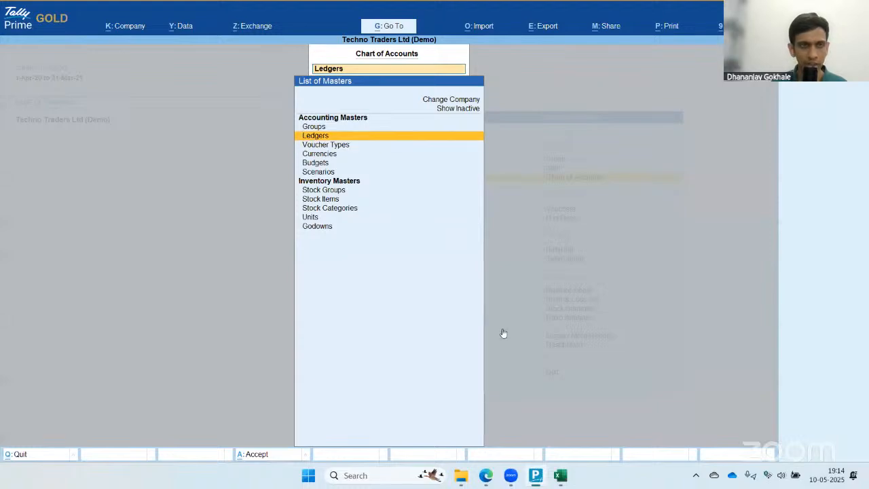
{"action": "key", "text": "Return"}
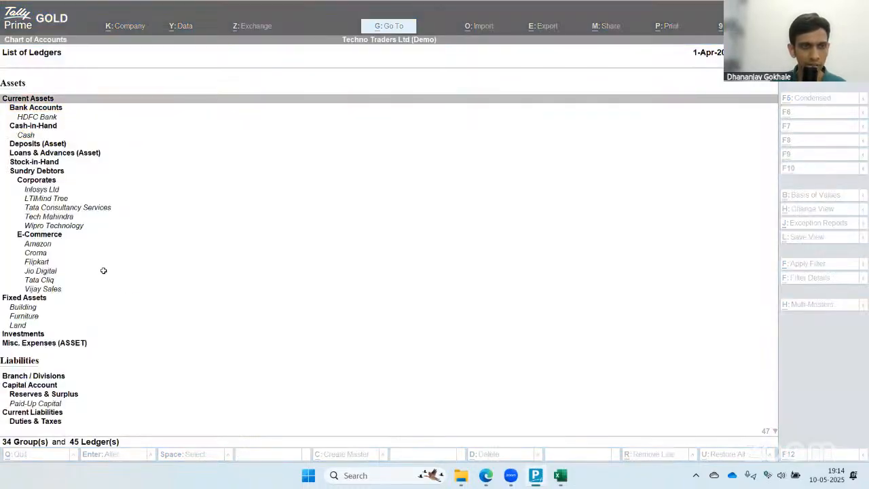
- Return to mst_ledger.csv in Excel, close it without saving and go back to the csv folder
{"action": "key", "text": "alt+Tab"}
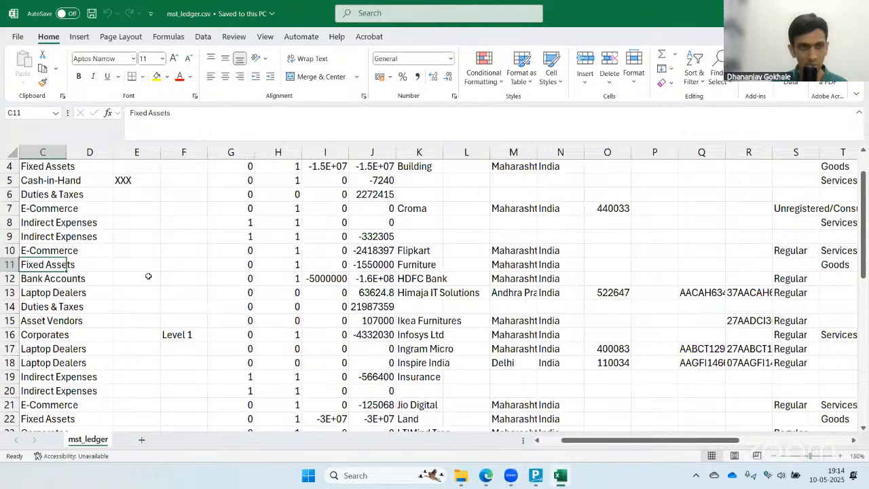
{"action": "key", "text": "ctrl+Home"}
{"action": "key", "text": "alt+w"}
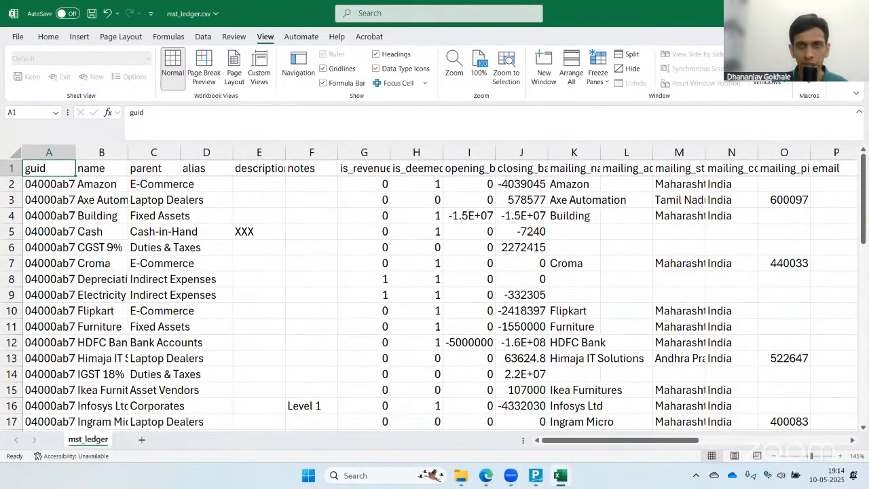
{"action": "key", "text": "alt+F4"}
{"action": "key", "text": "Tab"}
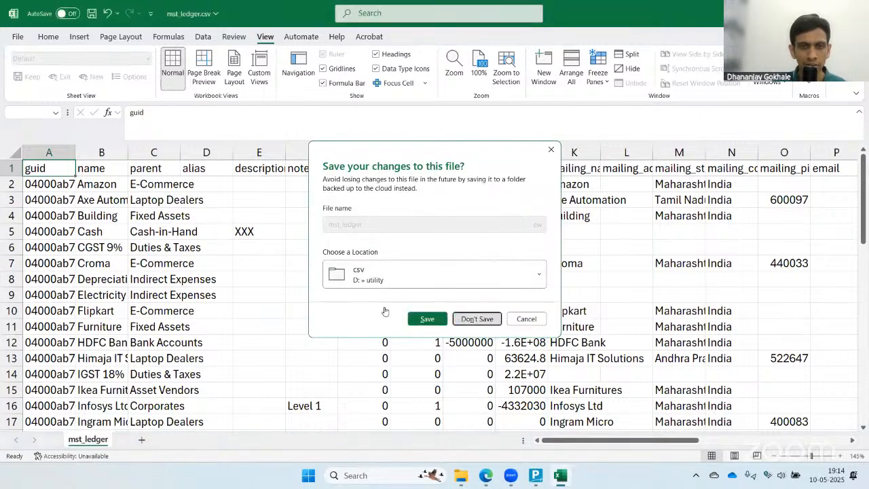
{"action": "key", "text": "Return"}
{"action": "key", "text": "alt+Tab"}
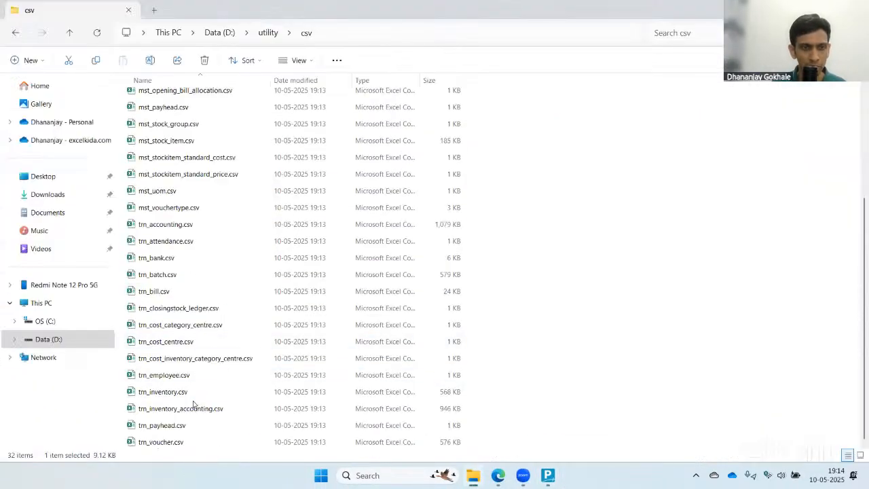
- Open trn_voucher.csv in Excel and widen the date and voucher_type columns until their contents are readable
{"action": "left_click", "coordinate": [163, 443]}
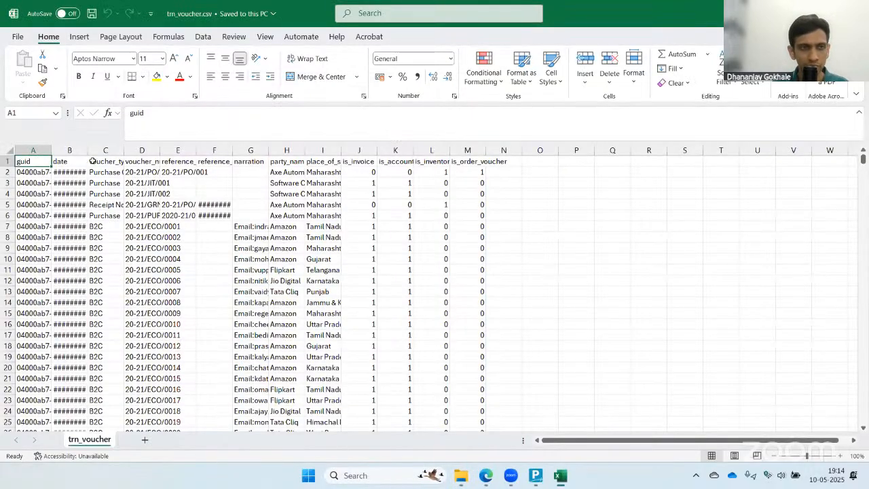
{"action": "left_click_drag", "start_coordinate": [51, 150], "coordinate": [109, 156]}
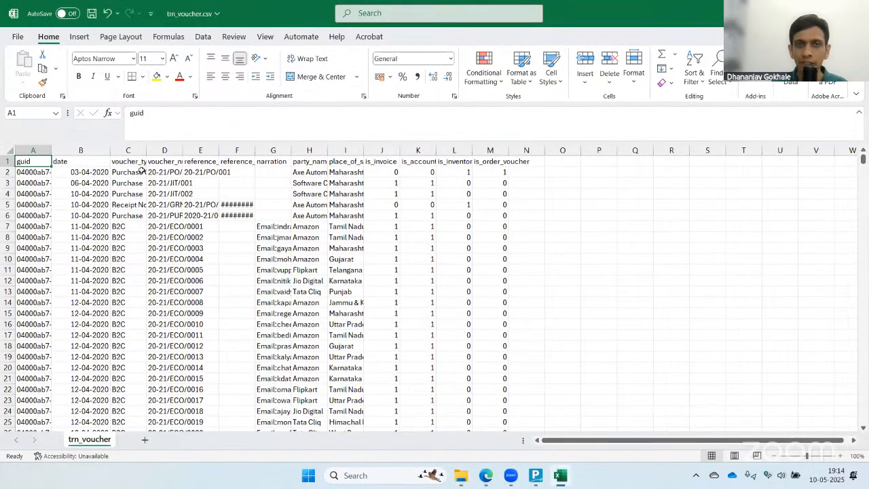
{"action": "left_click", "coordinate": [96, 161]}
{"action": "left_click_drag", "start_coordinate": [147, 151], "coordinate": [195, 151]}
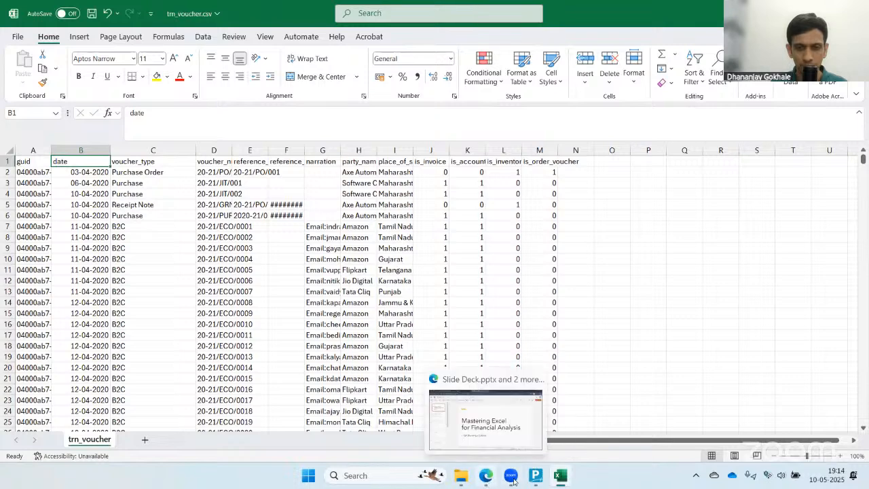
- Switch to TallyPrime, leave the Chart of Accounts and open the Day Book report
{"action": "left_click", "coordinate": [536, 475]}
{"action": "key", "text": "Escape"}
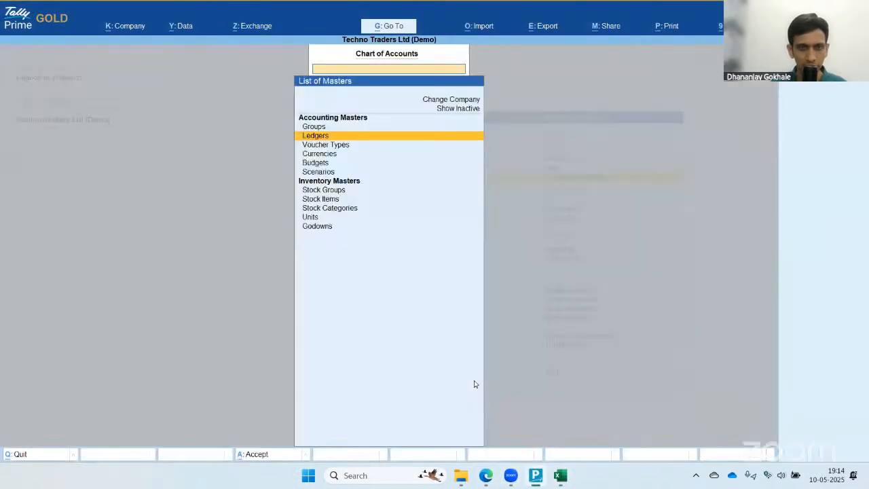
{"action": "key", "text": "Escape"}
{"action": "key", "text": "Escape"}
{"action": "key", "text": "Escape"}
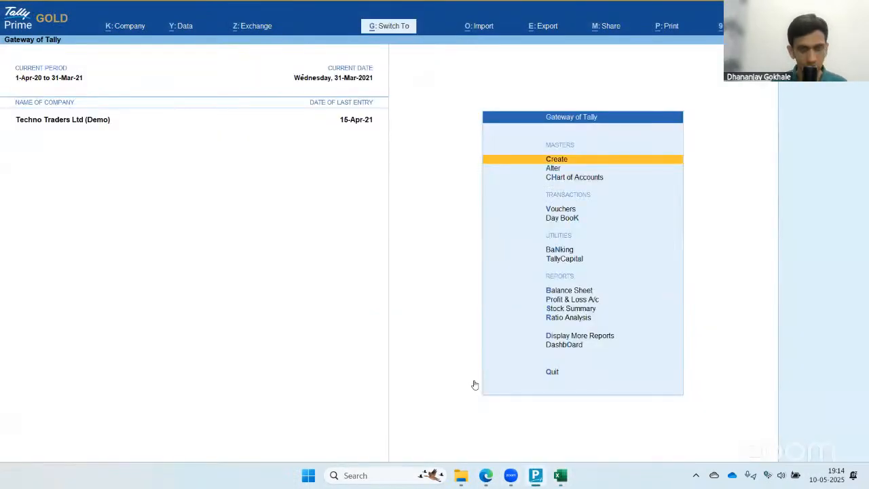
{"action": "key", "text": "ctrl+g"}
{"action": "key", "text": "Escape"}
{"action": "key", "text": "ctrl+g"}
{"action": "type", "text": "Day"}
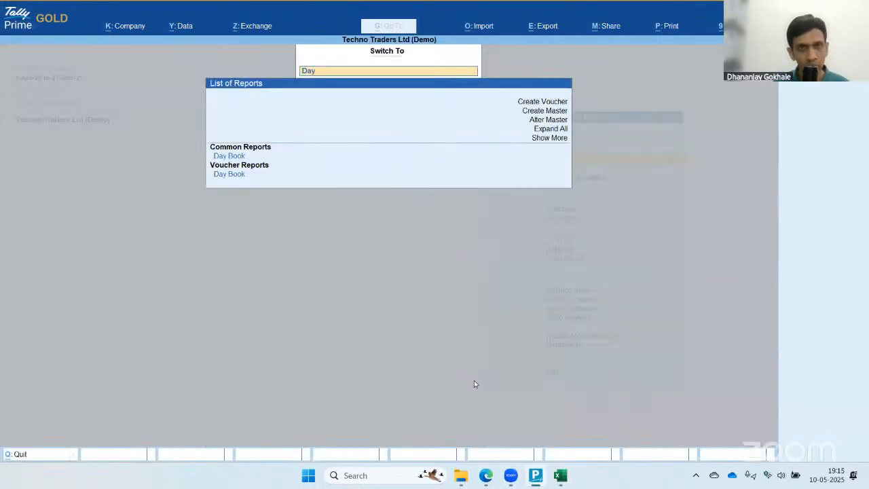
{"action": "key", "text": "Return"}
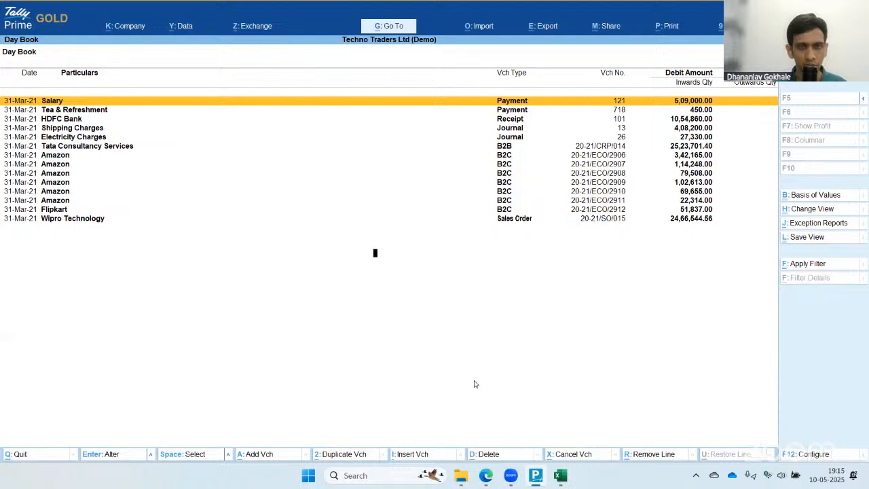
- Set the Day Book date to 1-4-2020
{"action": "key", "text": "F2"}
{"action": "type", "text": "1-4"}
{"action": "key", "text": "Return"}
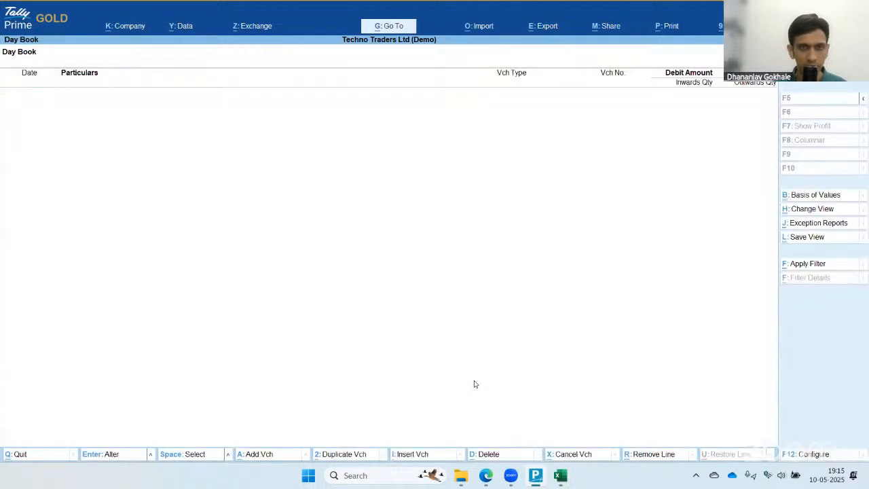
{"action": "key", "text": "F2"}
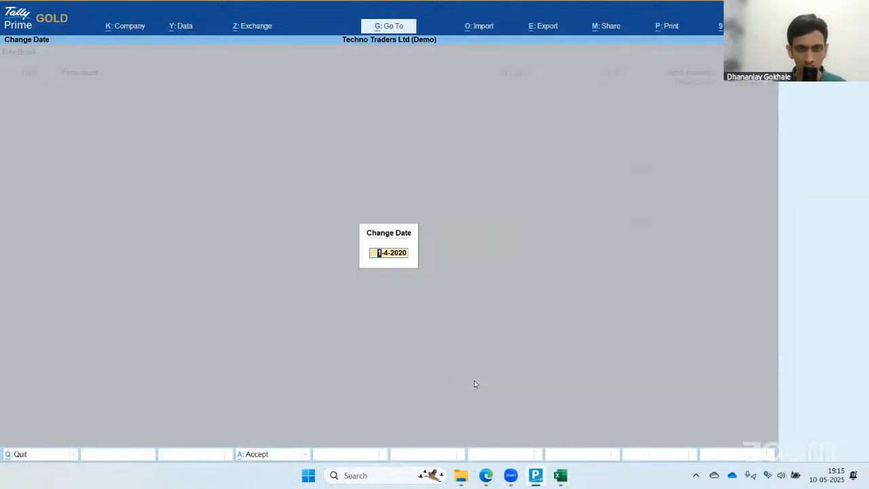
{"action": "type", "text": "1-4"}
{"action": "key", "text": "Return"}
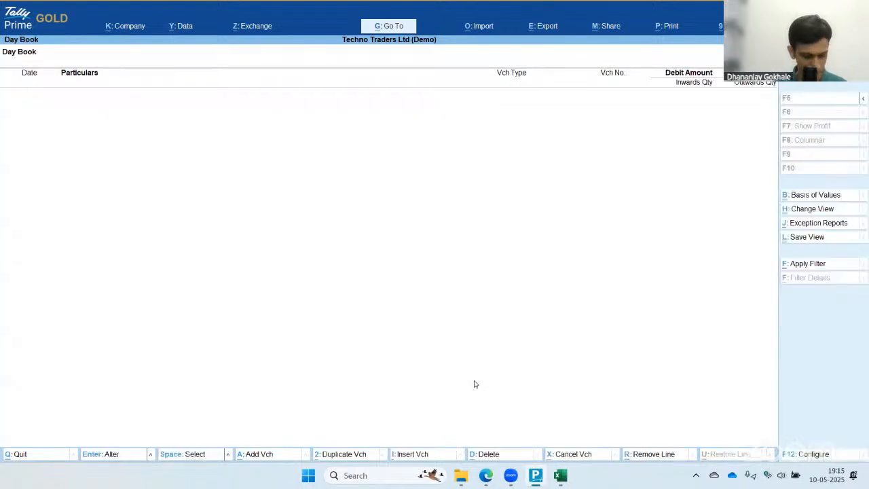
- Change the Day Book date to 2-4-2020, leave the report and reopen the Day Book
{"action": "key", "text": "F2"}
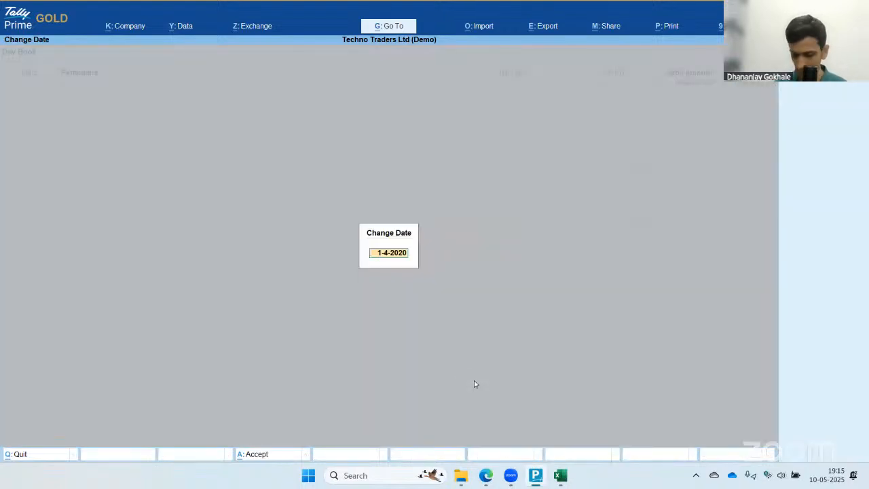
{"action": "type", "text": "2"}
{"action": "key", "text": "Return"}
{"action": "key", "text": "Escape"}
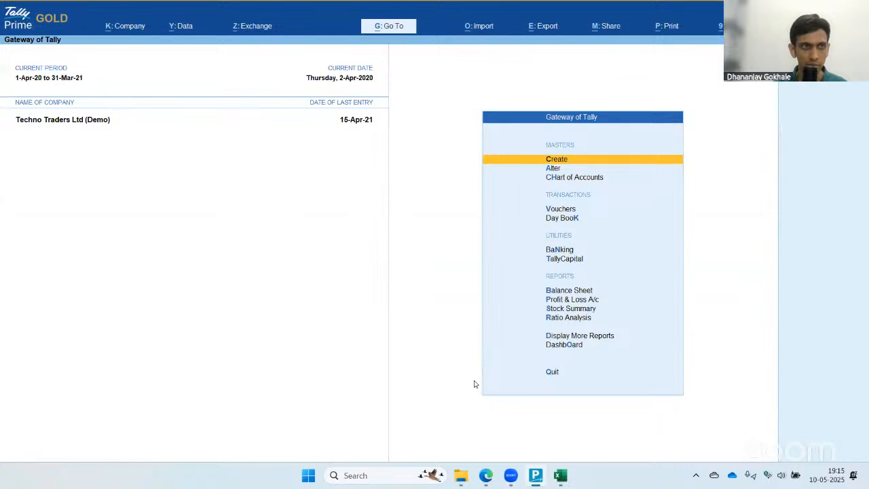
{"action": "key", "text": "alt+g"}
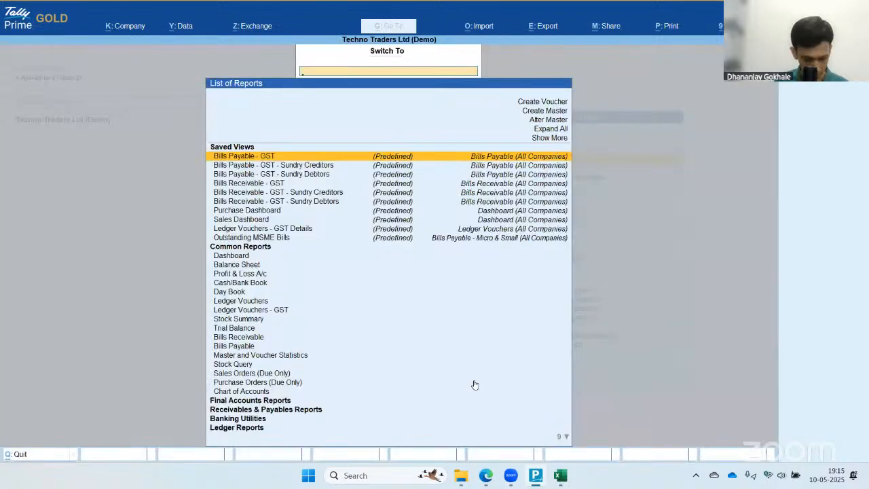
{"action": "type", "text": "Day"}
{"action": "key", "text": "Return"}
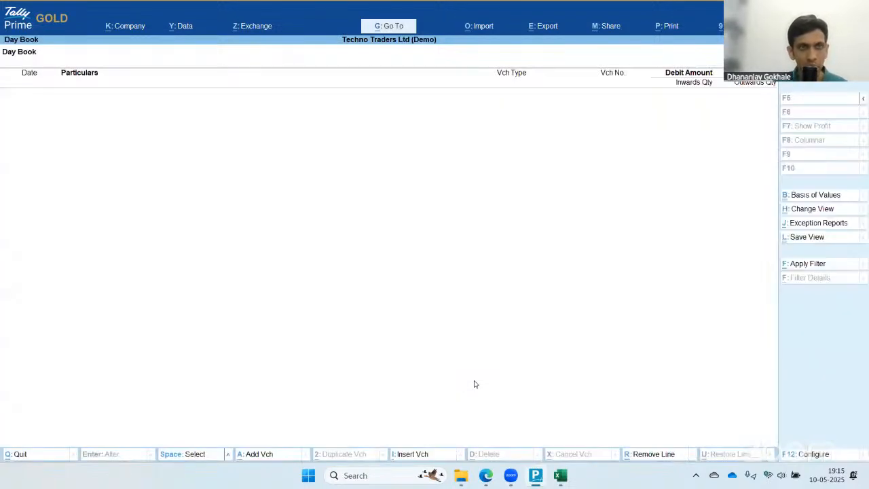
- Return to trn_voucher.csv in Excel and select the purchase voucher's date in cell B4
{"action": "key", "text": "alt+Tab"}
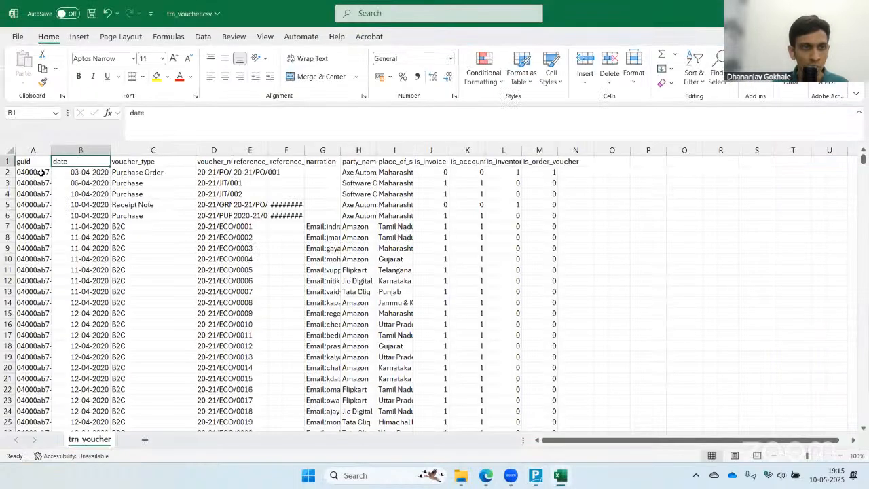
{"action": "key", "text": "Down"}
{"action": "key", "text": "Down"}
{"action": "key", "text": "Down"}
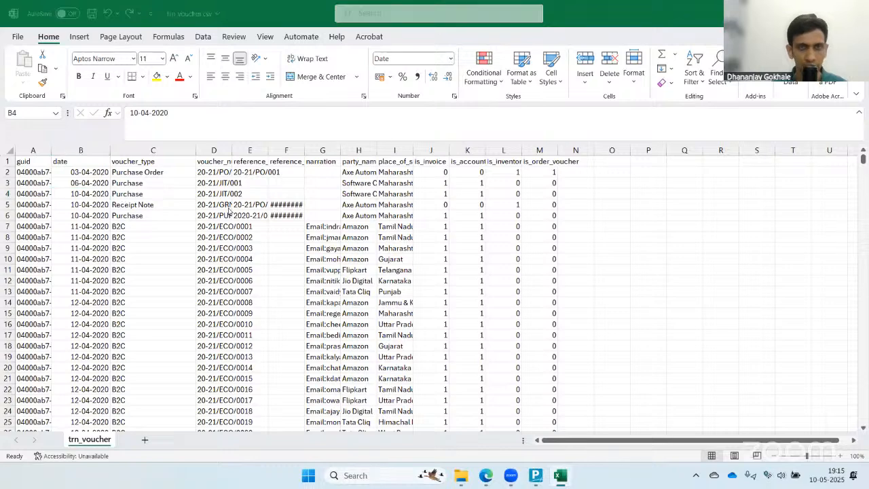
- In TallyPrime, set the Day Book date to 10-4-2020 and open the Software Conduit purchase voucher 20-21/JIT/002
{"action": "key", "text": "alt+Tab"}
{"action": "key", "text": "F2"}
{"action": "type", "text": "10 4"}
{"action": "key", "text": "Return"}
{"action": "key", "text": "Down"}
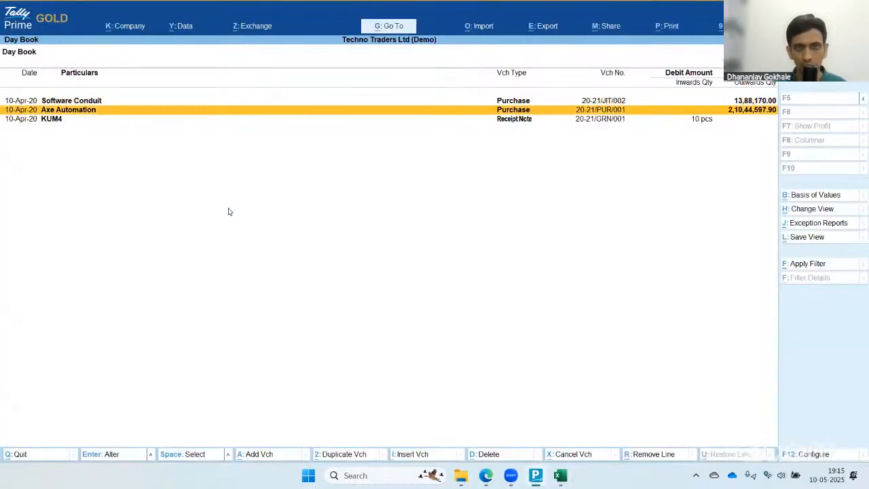
{"action": "key", "text": "Up"}
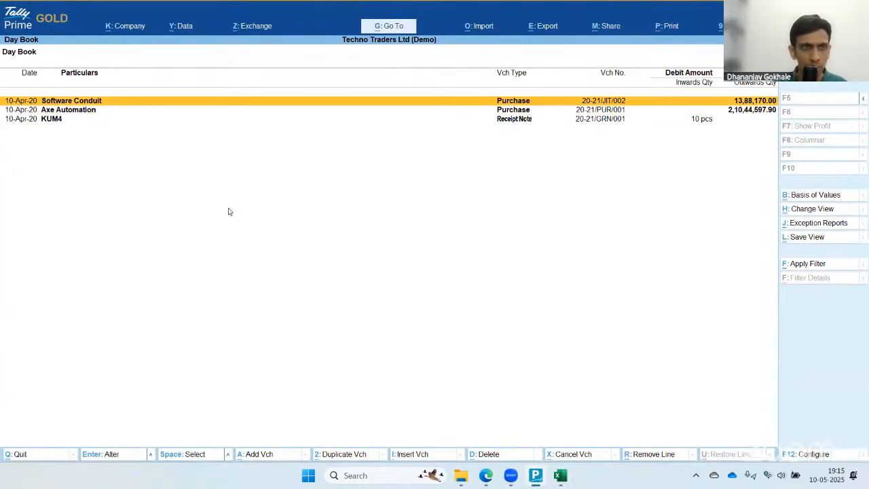
{"action": "key", "text": "Return"}
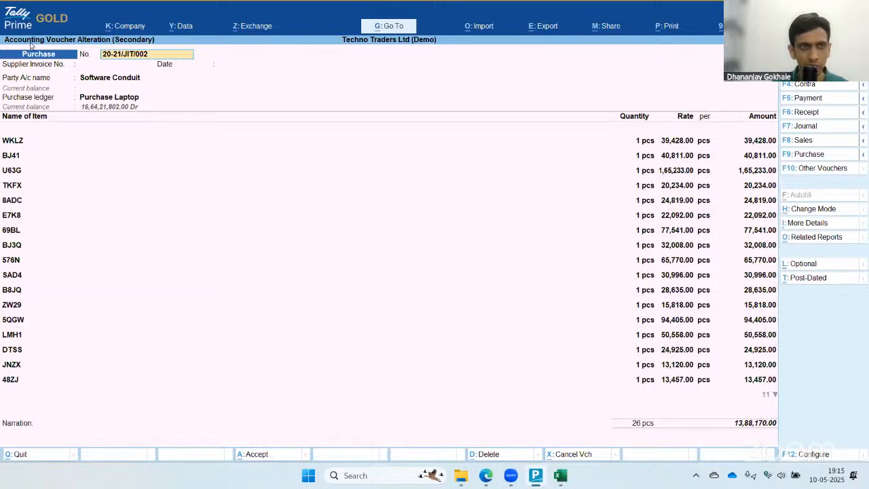
- Back in trn_voucher.csv, check row 4's voucher type, widen the voucher_number column and select voucher number 20-21/JIT/002
{"action": "key", "text": "alt+Tab"}
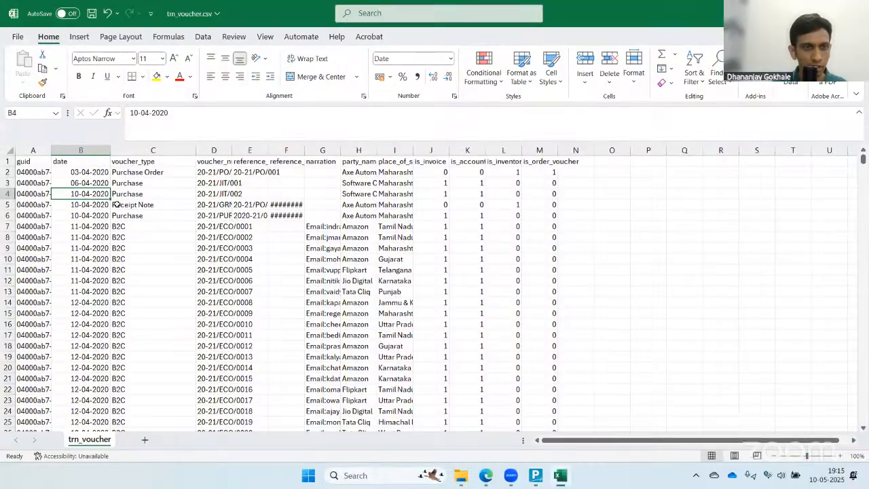
{"action": "left_click", "coordinate": [116, 204]}
{"action": "left_click", "coordinate": [163, 194]}
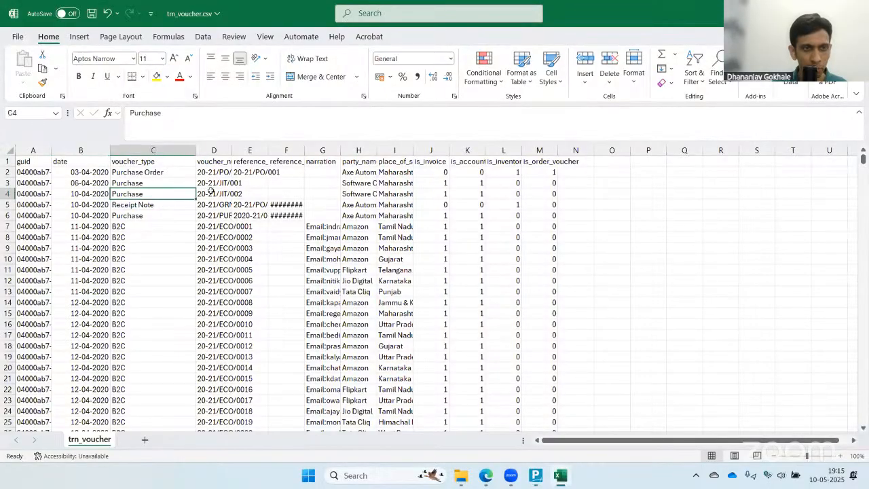
{"action": "double_click", "coordinate": [232, 150]}
{"action": "left_click", "coordinate": [237, 196]}
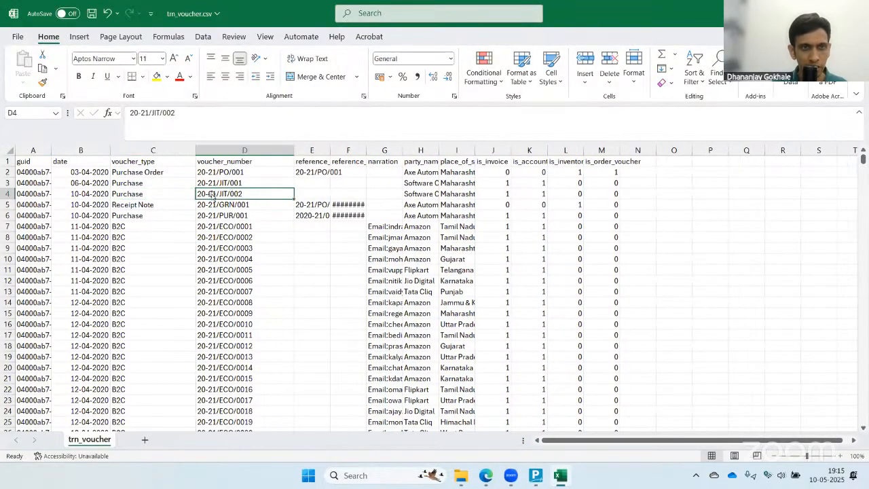
- Compare the open TallyPrime voucher with trn_voucher.csv, widening the party_name column and selecting the party name in row 4
{"action": "key", "text": "alt+Tab"}
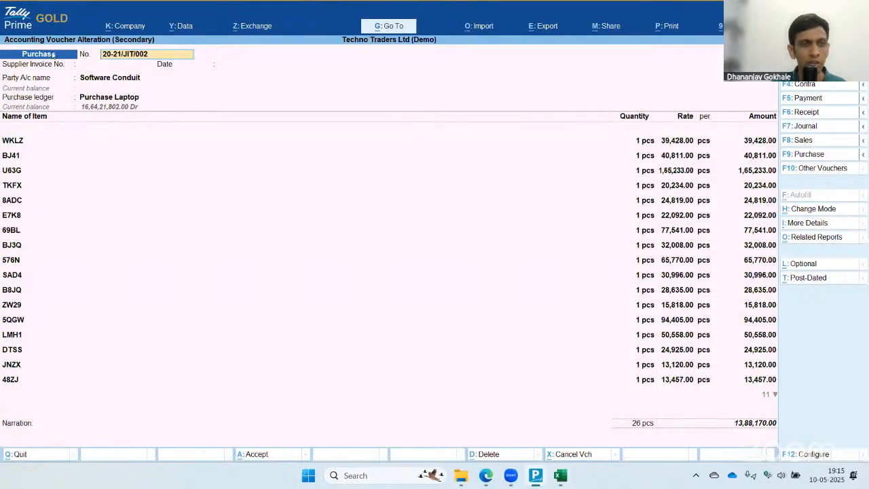
{"action": "key", "text": "alt+Tab"}
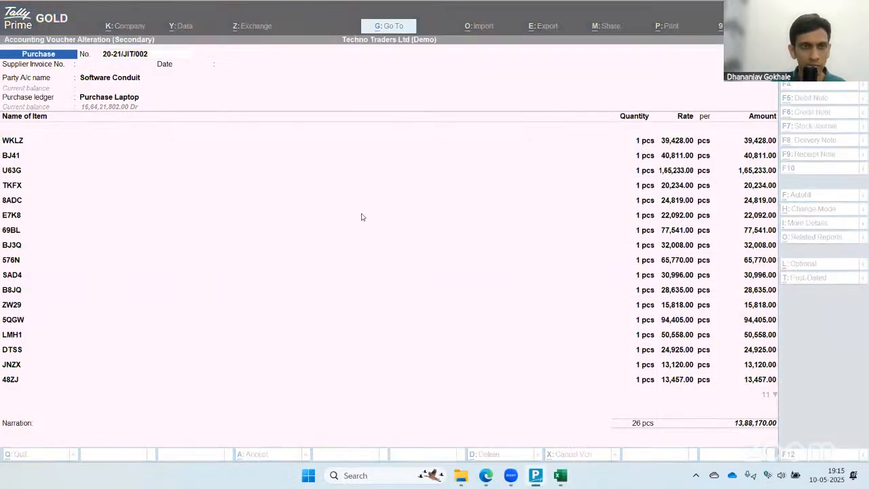
{"action": "key", "text": "alt+Tab"}
{"action": "left_click", "coordinate": [434, 194]}
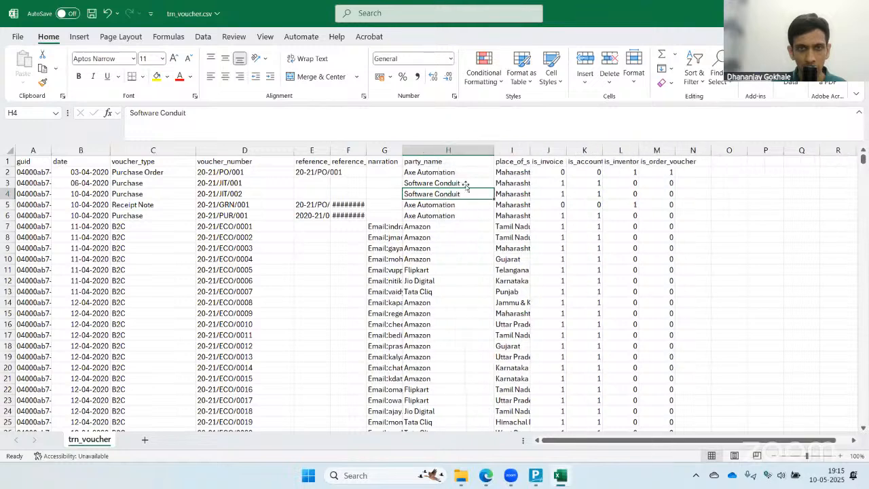
- Widen the place_of_supply column in trn_voucher.csv and check the purchase voucher in TallyPrime
{"action": "left_click_drag", "start_coordinate": [559, 150], "coordinate": [554, 149]}
{"action": "key", "text": "alt+Tab"}
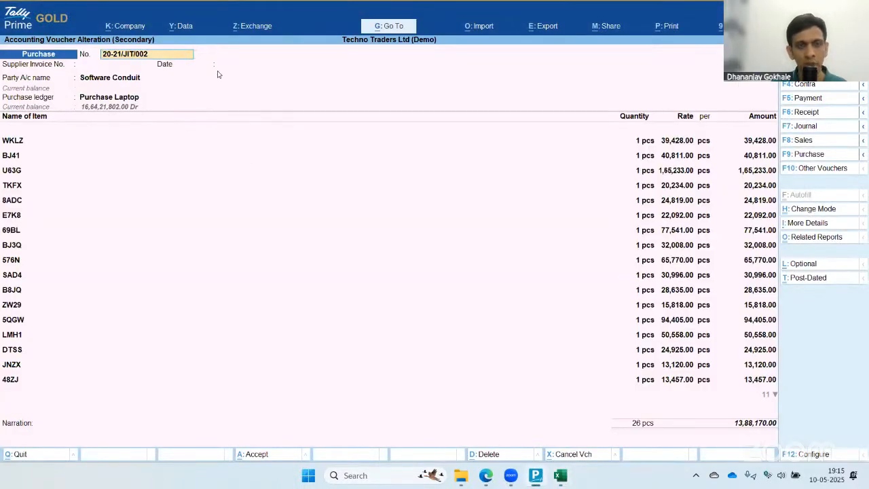
{"action": "key", "text": "alt+Tab"}
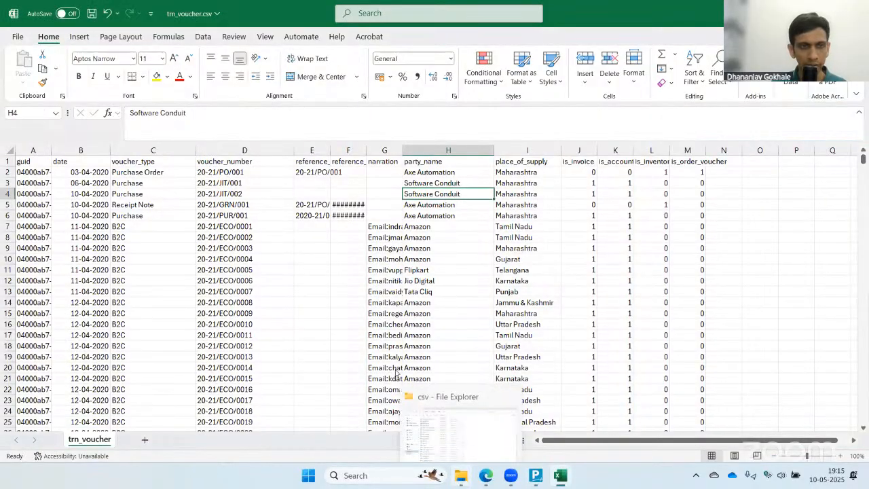
- Open trn_accounting.csv from the csv folder and freeze its top row
{"action": "left_click", "coordinate": [460, 478]}
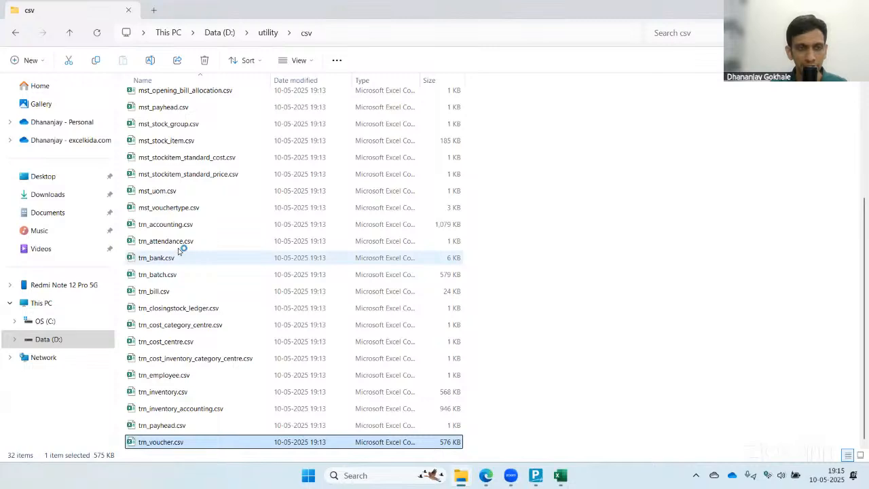
{"action": "double_click", "coordinate": [169, 224]}
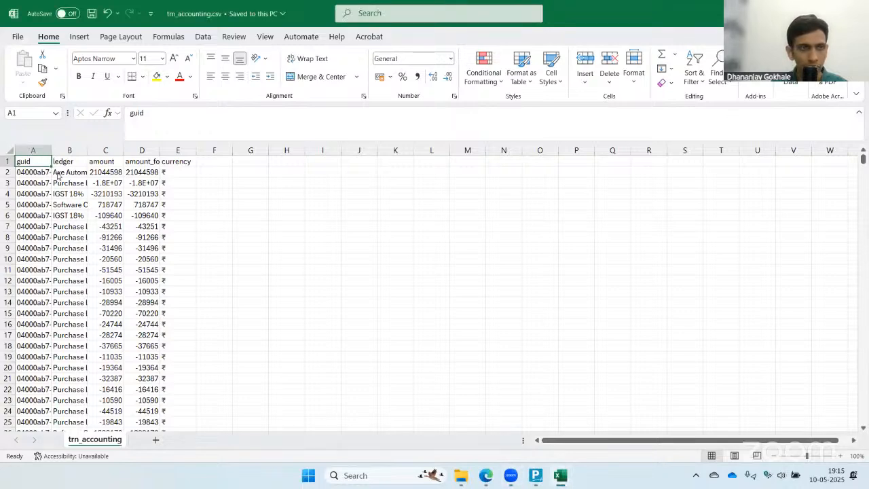
{"action": "key", "text": "alt+w"}
{"action": "key", "text": "f"}
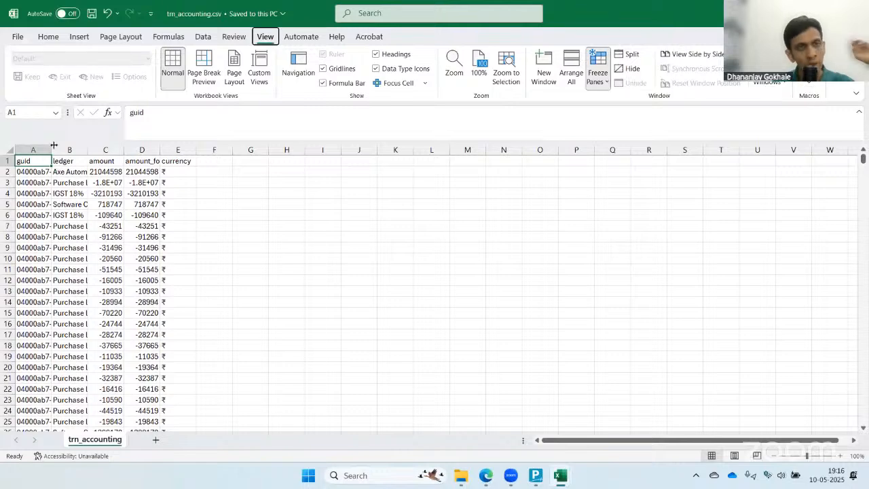
{"action": "key", "text": "r"}
- Widen the guid, ledger and amount columns, select the guid in cell A2 and collapse the formula bar to one line
{"action": "left_click_drag", "start_coordinate": [52, 147], "coordinate": [298, 151]}
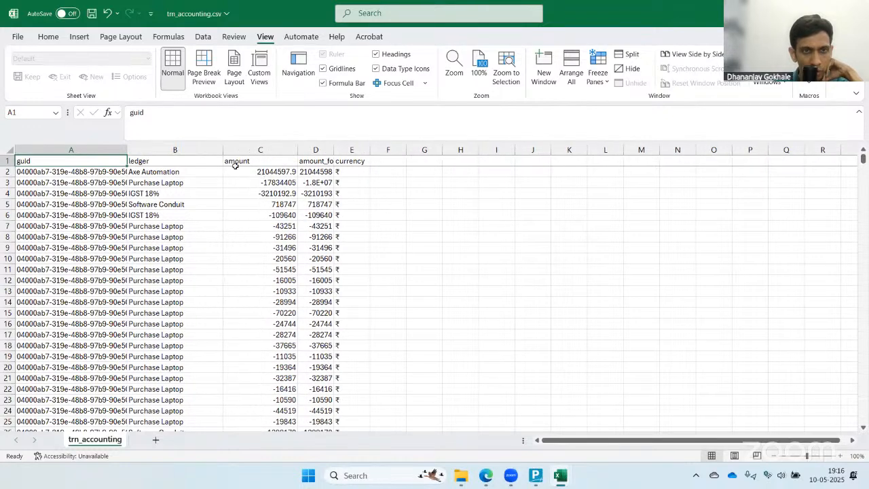
{"action": "left_click", "coordinate": [178, 160]}
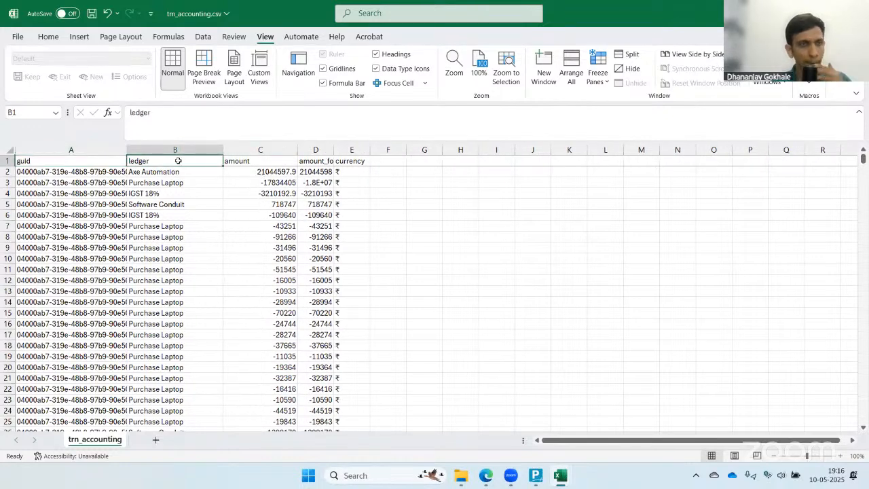
{"action": "left_click", "coordinate": [80, 174]}
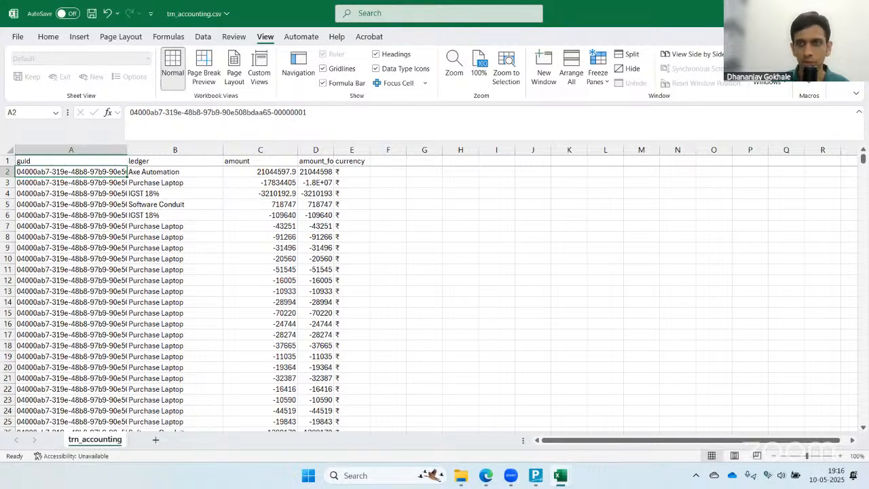
{"action": "left_click", "coordinate": [859, 114]}
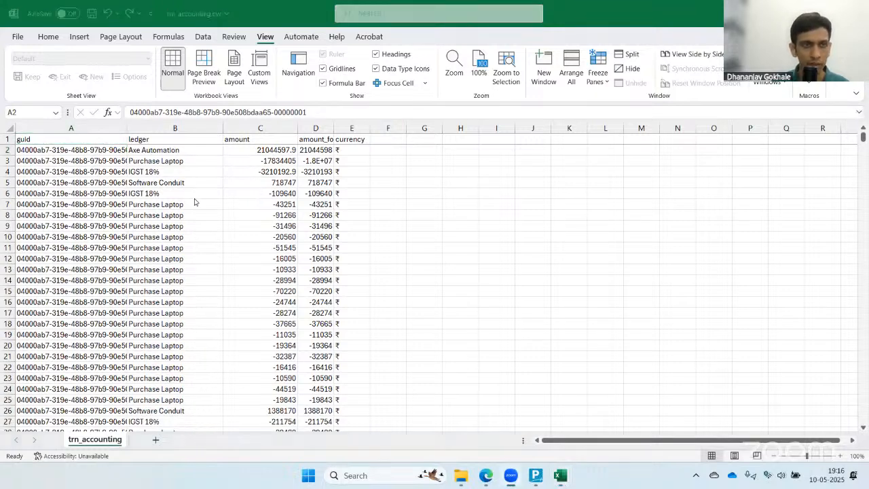
- Switch to trn_voucher.csv and copy the full guid of purchase voucher 20-21/JIT/002 from cell A4
{"action": "key", "text": "alt+Tab"}
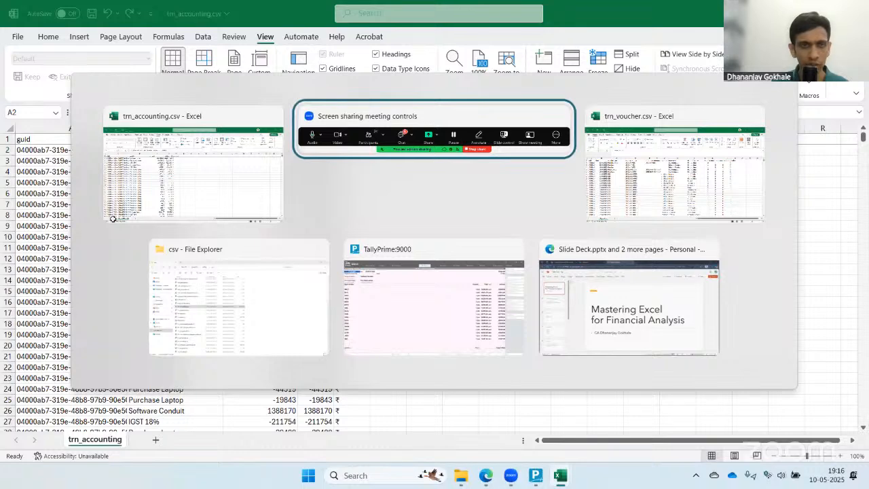
{"action": "key", "text": "Tab"}
{"action": "left_click", "coordinate": [244, 193]}
{"action": "left_click", "coordinate": [147, 196]}
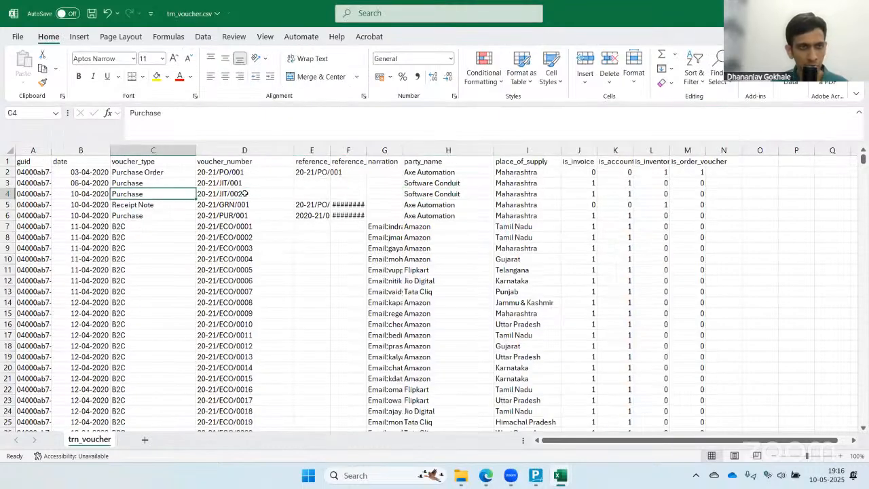
{"action": "key", "text": "Left"}
{"action": "key", "text": "Left"}
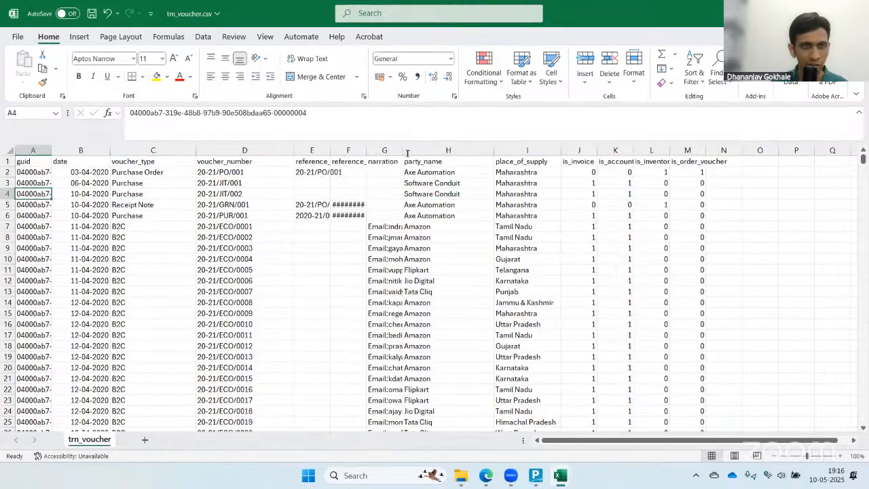
{"action": "left_click_drag", "start_coordinate": [312, 114], "coordinate": [114, 114]}
{"action": "key", "text": "ctrl+c"}
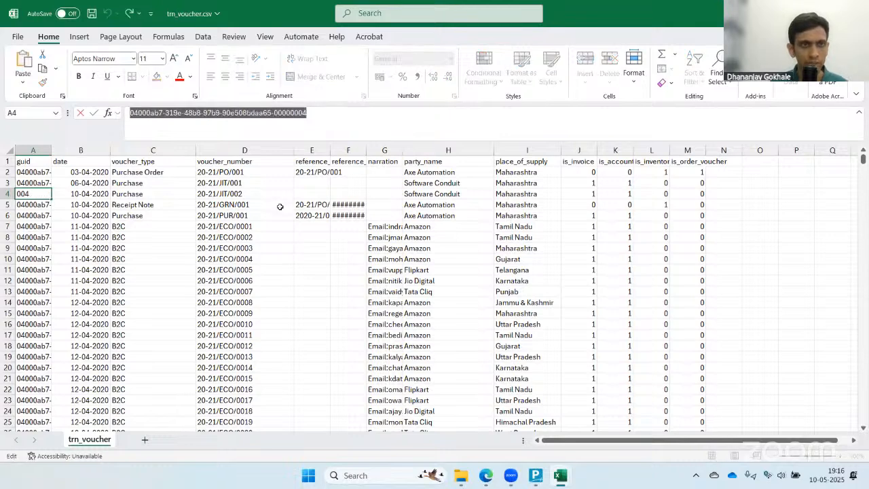
- In trn_accounting.csv, add filters to the header row and filter the guid column by the copied guid
{"action": "key", "text": "alt+Tab"}
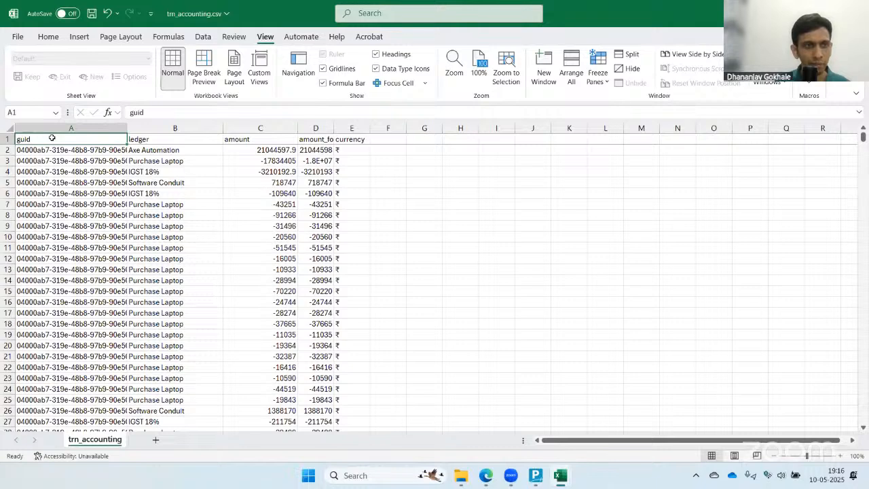
{"action": "key", "text": "ctrl+shift+l"}
{"action": "left_click", "coordinate": [121, 139]}
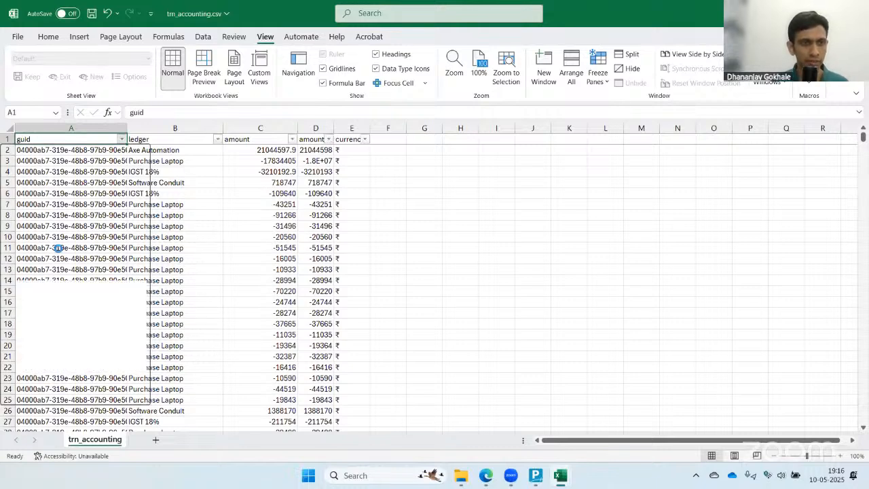
{"action": "left_click", "coordinate": [54, 269]}
{"action": "key", "text": "ctrl+v"}
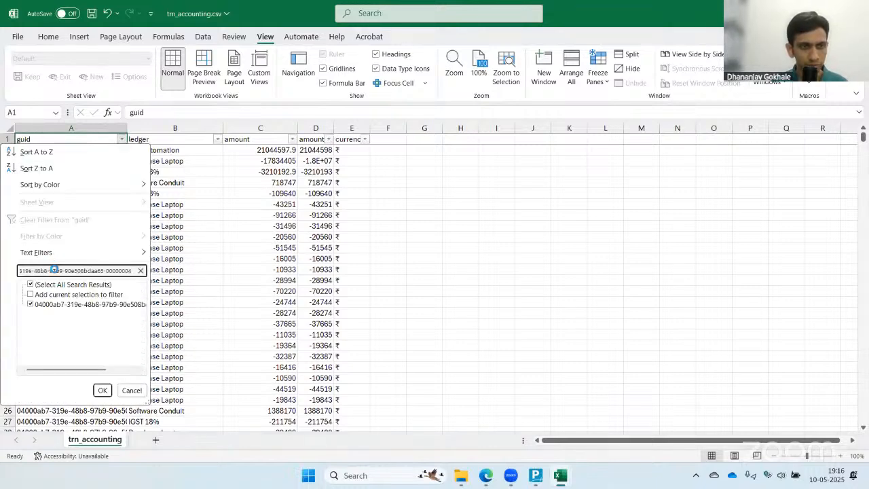
{"action": "key", "text": "Return"}
{"action": "scroll", "coordinate": [175, 253], "scroll_direction": "down", "scroll_amount": 5}
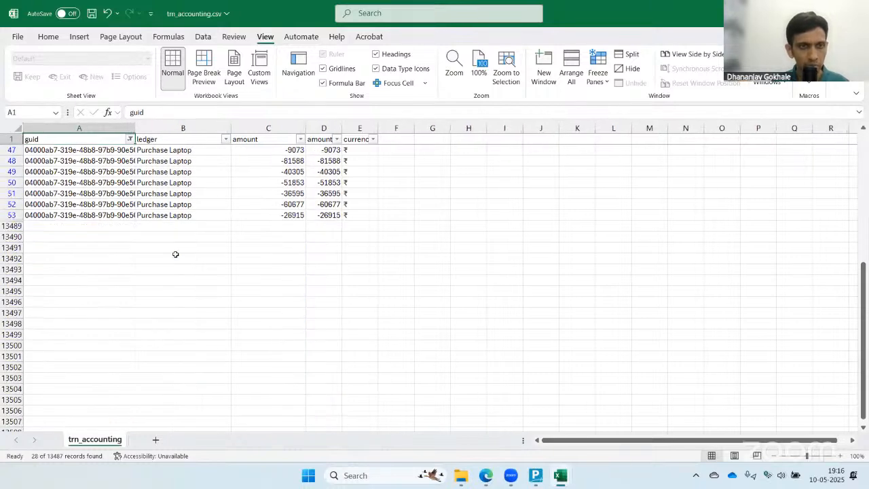
{"action": "scroll", "coordinate": [174, 252], "scroll_direction": "up", "scroll_amount": 5}
- Examine the filtered Software Conduit, IGST 18% and Purchase Laptop ledger rows and the signs of their amounts
{"action": "left_click", "coordinate": [203, 172]}
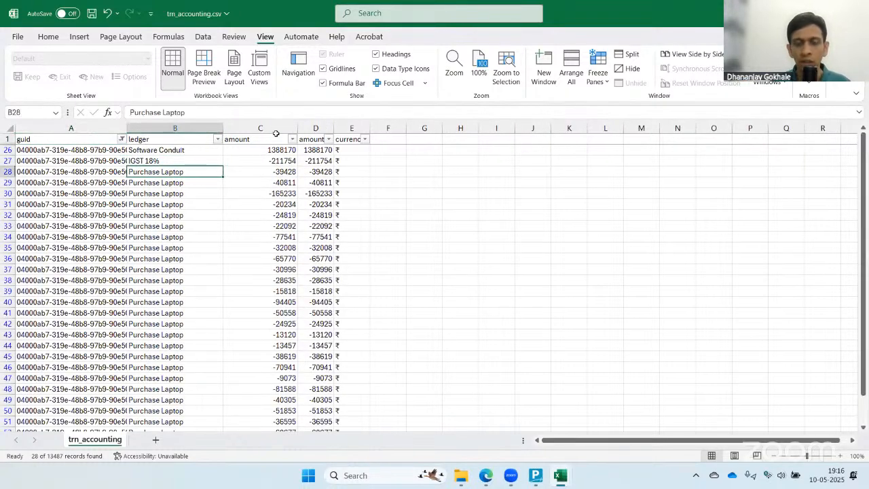
{"action": "left_click", "coordinate": [268, 185]}
{"action": "left_click", "coordinate": [261, 203]}
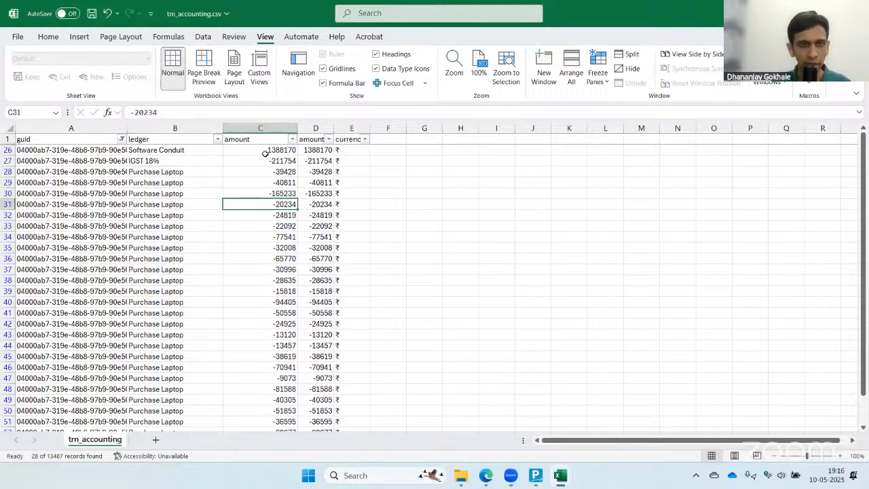
{"action": "left_click", "coordinate": [265, 153]}
{"action": "left_click", "coordinate": [264, 170]}
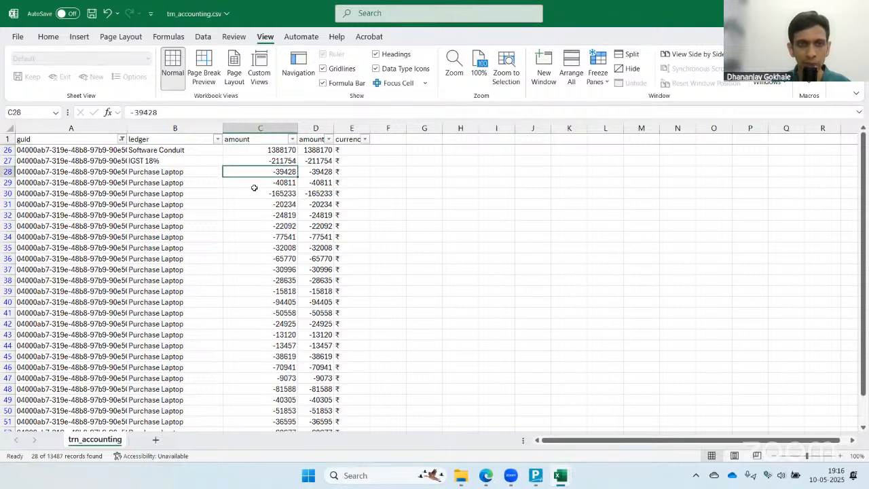
{"action": "scroll", "coordinate": [254, 187], "scroll_direction": "down", "scroll_amount": 2}
{"action": "scroll", "coordinate": [254, 188], "scroll_direction": "up", "scroll_amount": 2}
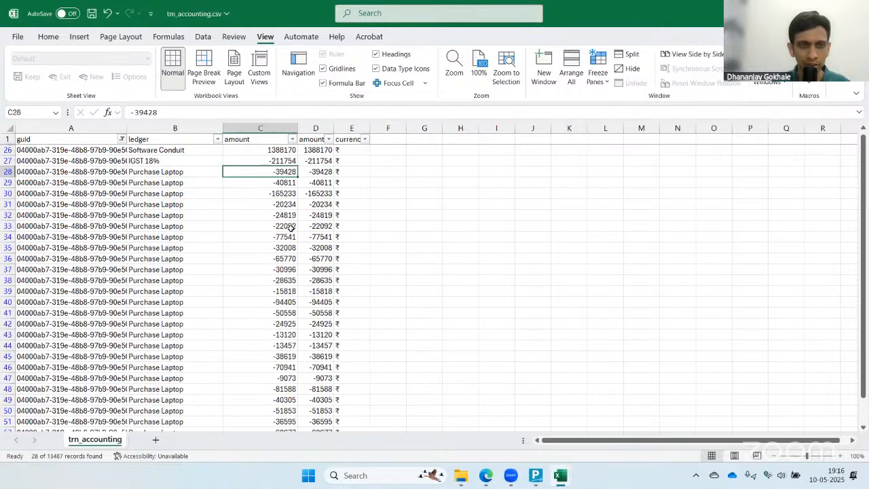
{"action": "left_click", "coordinate": [254, 191]}
{"action": "left_click_drag", "start_coordinate": [163, 151], "coordinate": [164, 160]}
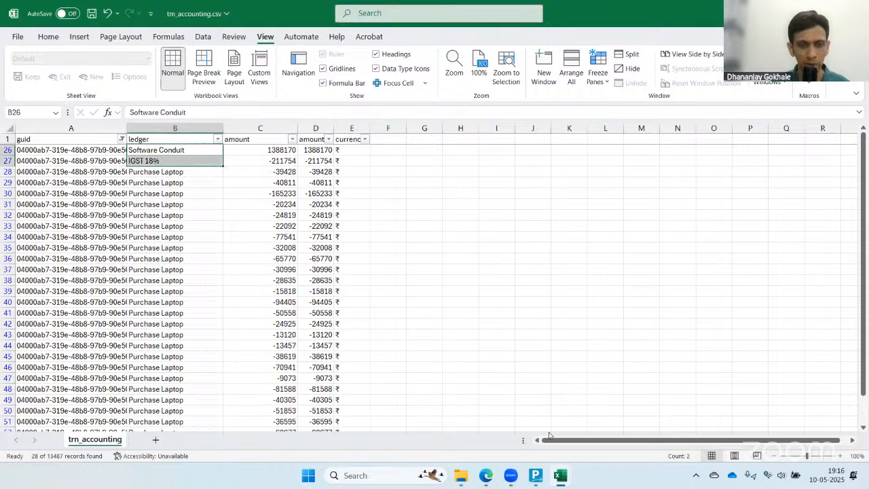
- Compare the open TallyPrime purchase voucher with the Purchase Laptop and IGST 18% amounts in trn_accounting.csv
{"action": "left_click", "coordinate": [536, 475]}
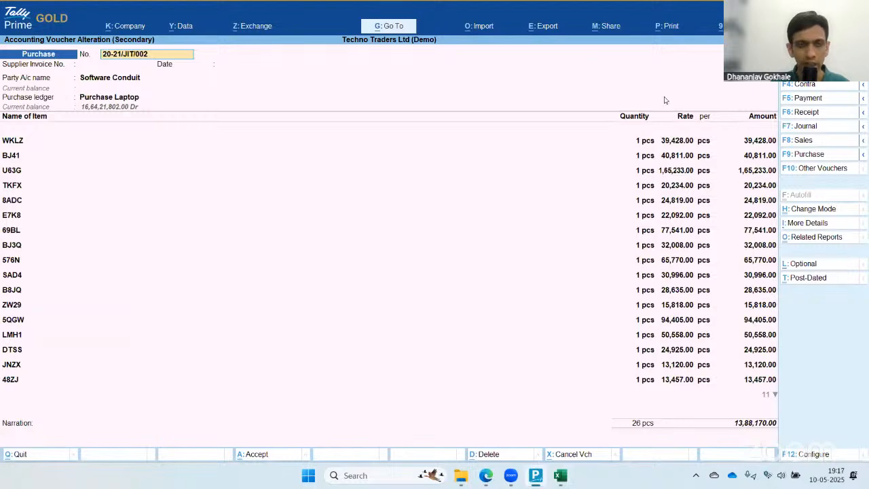
{"action": "key", "text": "alt+Tab"}
{"action": "left_click", "coordinate": [168, 173]}
{"action": "left_click", "coordinate": [248, 172]}
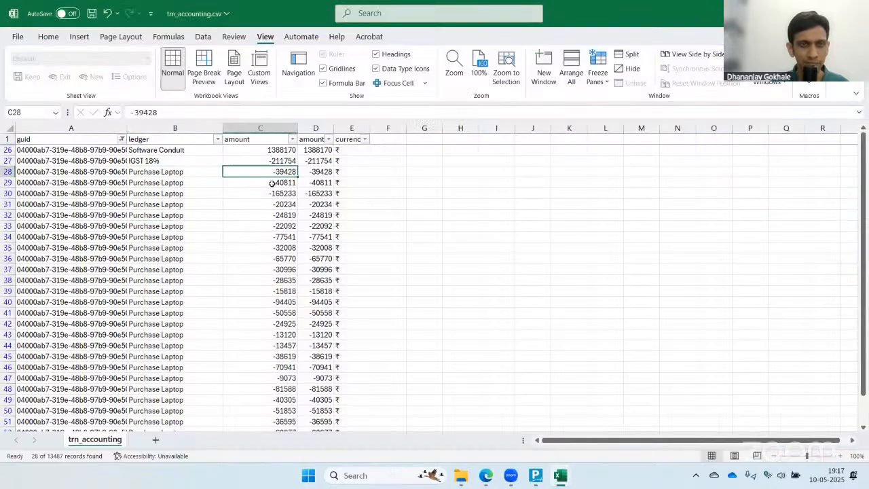
{"action": "scroll", "coordinate": [273, 186], "scroll_direction": "down", "scroll_amount": 4}
{"action": "scroll", "coordinate": [273, 186], "scroll_direction": "up", "scroll_amount": 4}
{"action": "left_click", "coordinate": [160, 161]}
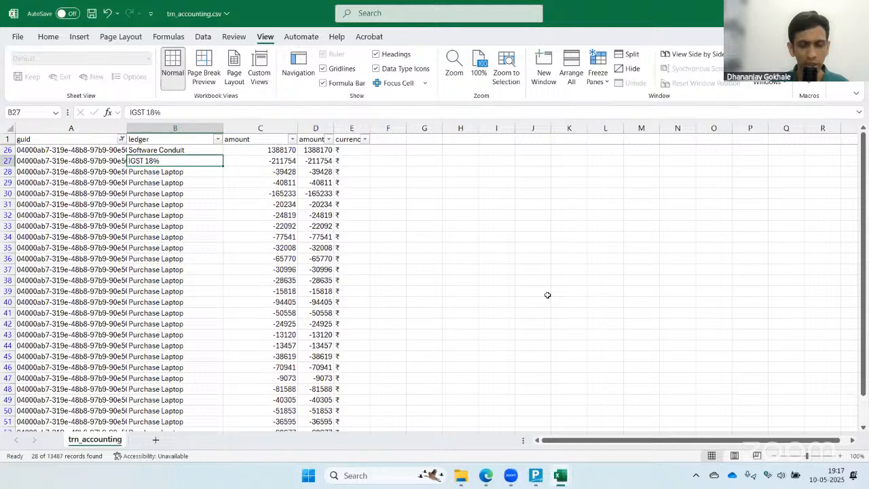
{"action": "left_click", "coordinate": [274, 162]}
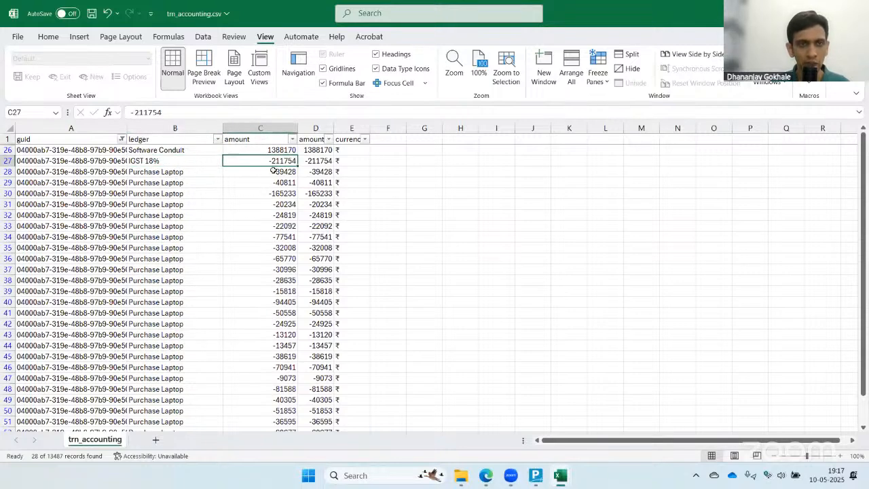
- In TallyPrime, leave voucher 20-21/JIT/002 unaltered and expand its ledger entries in the Day Book
{"action": "key", "text": "alt+Tab"}
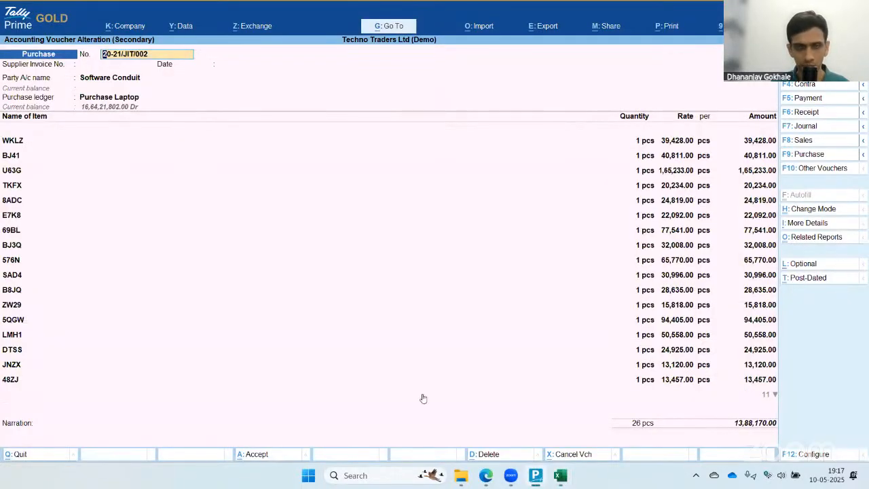
{"action": "left_click", "coordinate": [664, 382]}
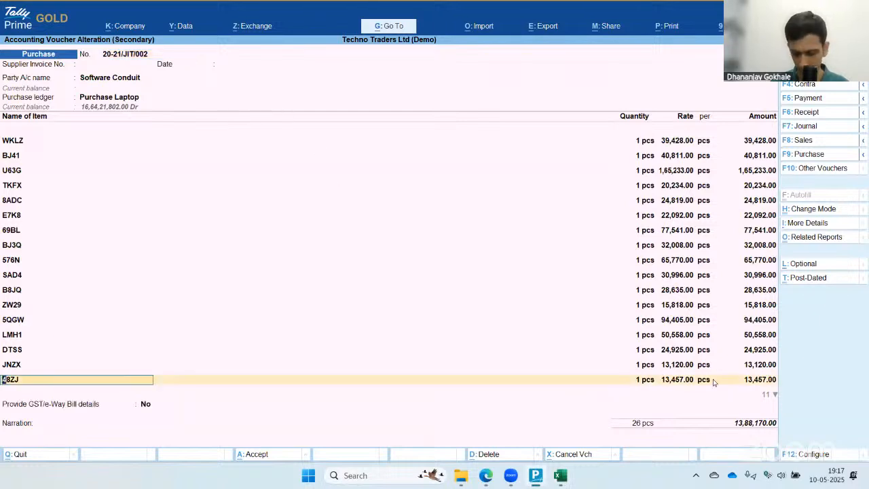
{"action": "key", "text": "Return"}
{"action": "key", "text": "Escape"}
{"action": "key", "text": "Return"}
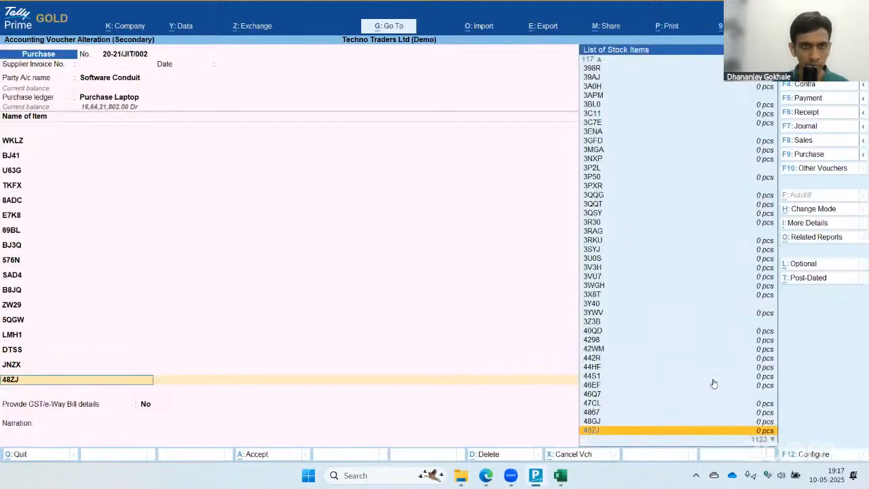
{"action": "key", "text": "Escape"}
{"action": "key", "text": "Return"}
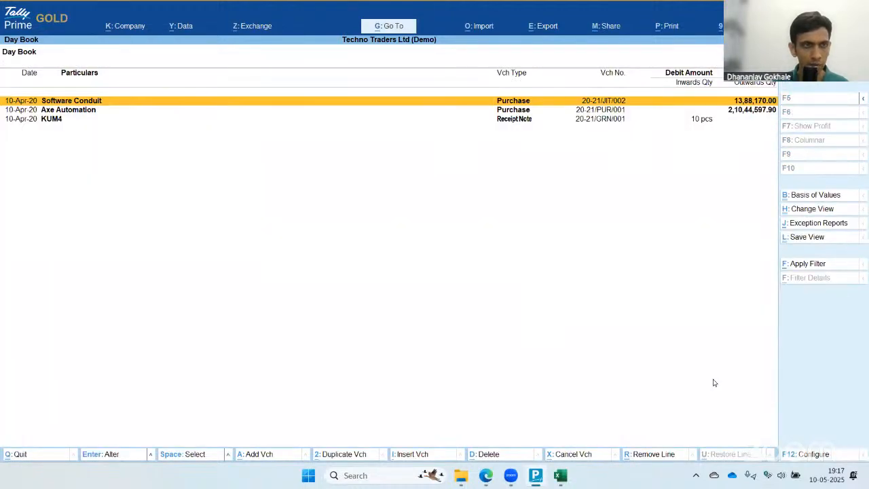
{"action": "key", "text": "shift+Return"}
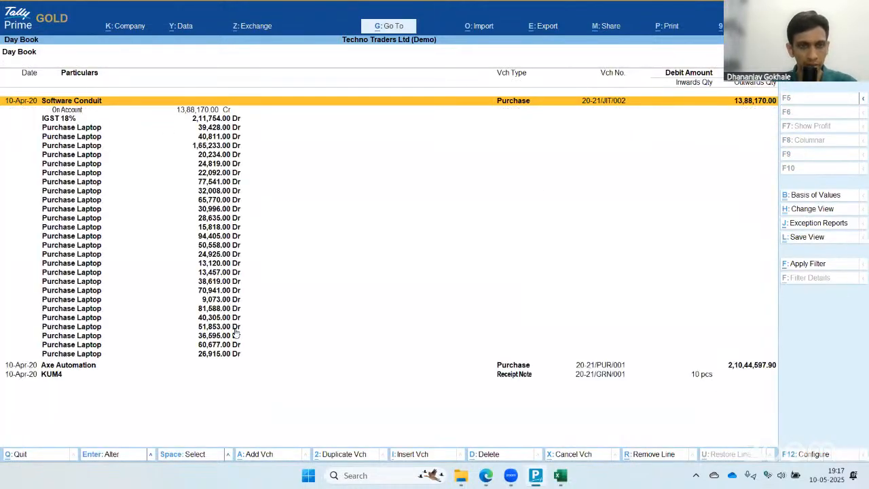
- Compare the expanded Day Book entries with the IGST 18% and Software Conduit amounts in trn_accounting.csv
{"action": "key", "text": "alt+Tab"}
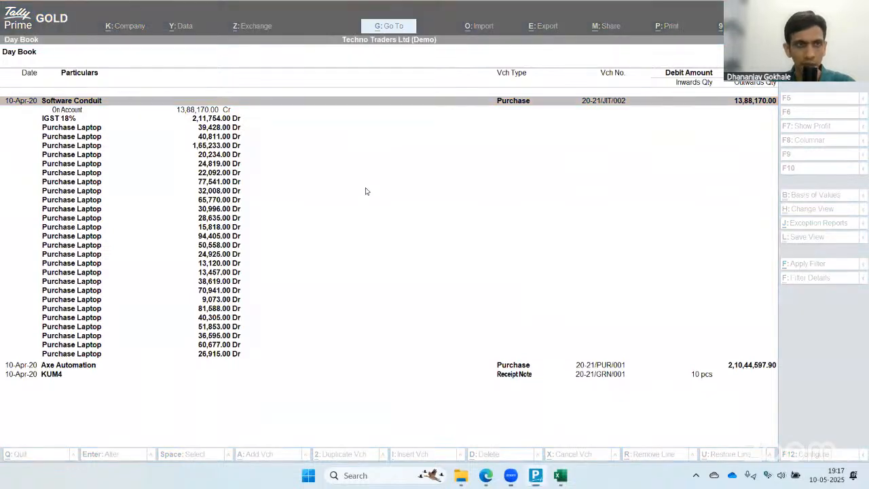
{"action": "left_click", "coordinate": [219, 122]}
{"action": "key", "text": "alt+Tab"}
{"action": "key", "text": "alt+Tab"}
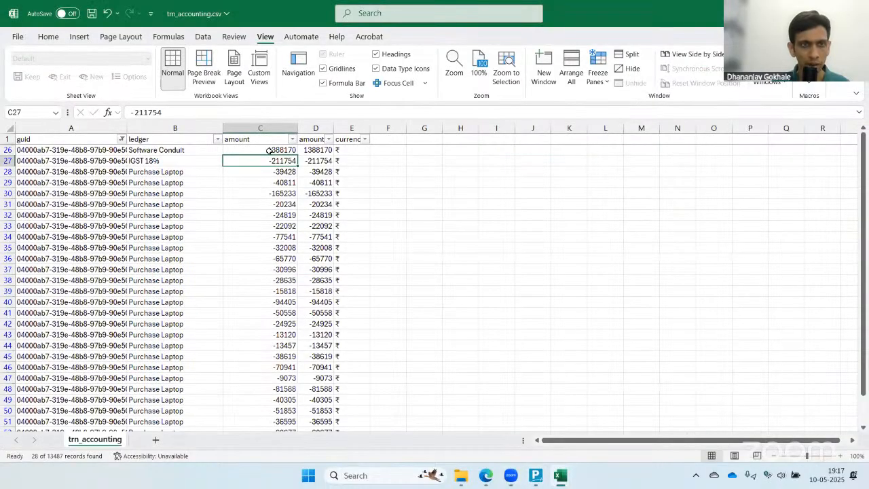
{"action": "left_click", "coordinate": [268, 151]}
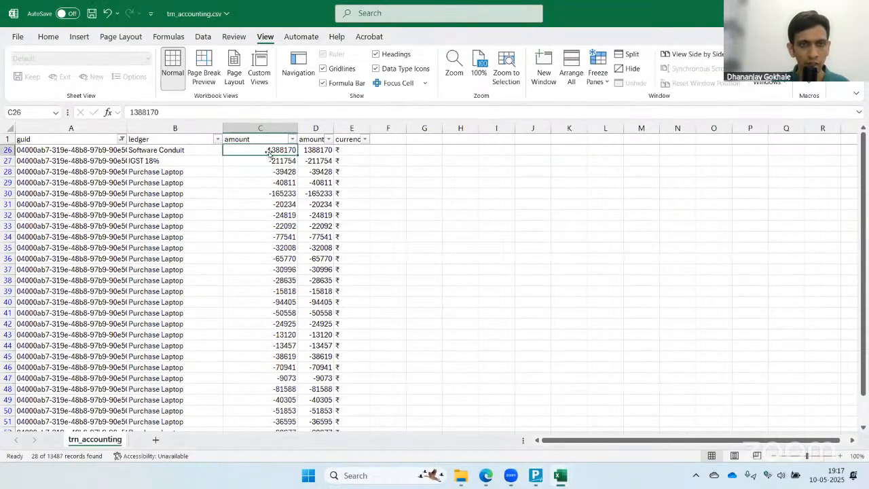
{"action": "key", "text": "alt+Tab"}
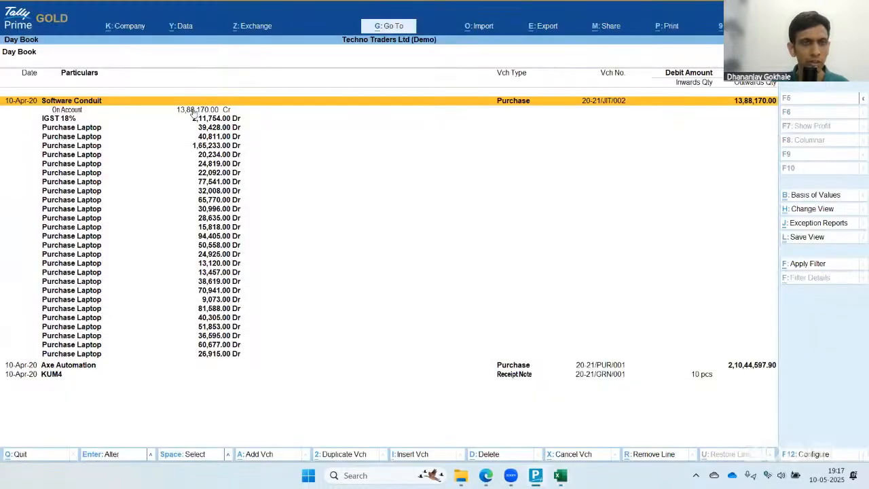
- Return from TallyPrime to Excel and close trn_accounting.csv and trn_voucher.csv without saving changes
{"action": "left_click", "coordinate": [194, 111]}
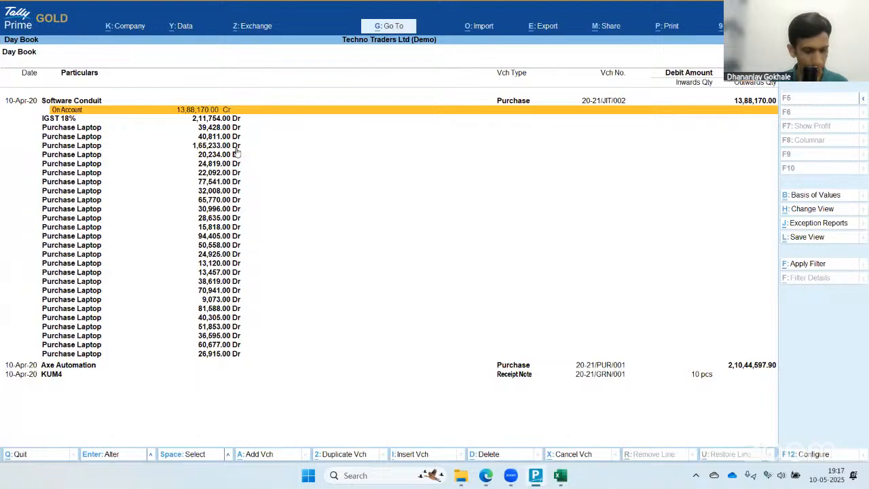
{"action": "key", "text": "alt+Tab"}
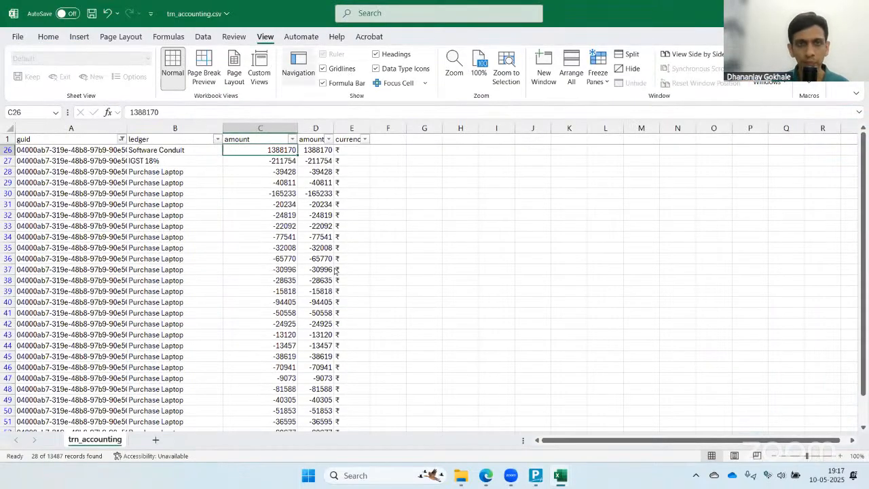
{"action": "key", "text": "ctrl+w"}
{"action": "left_click", "coordinate": [476, 318]}
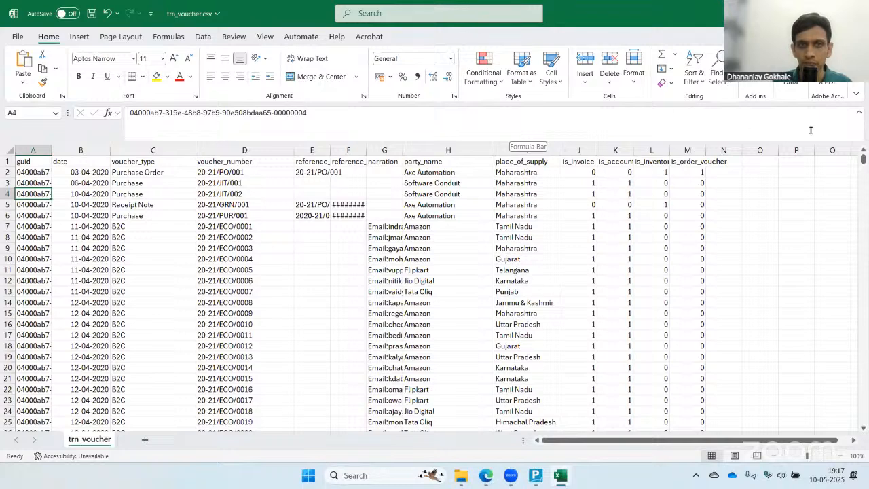
{"action": "left_click", "coordinate": [858, 114]}
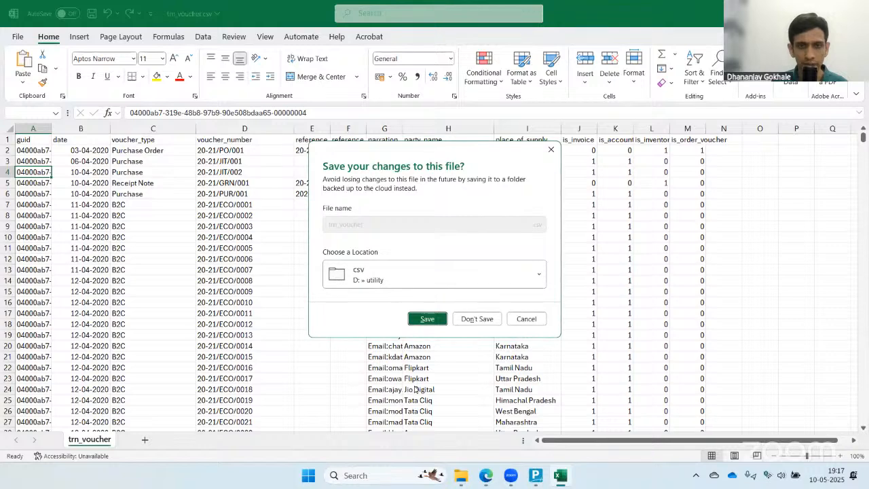
{"action": "key", "text": "n"}
{"action": "key", "text": "super"}
{"action": "type", "text": "exce"}
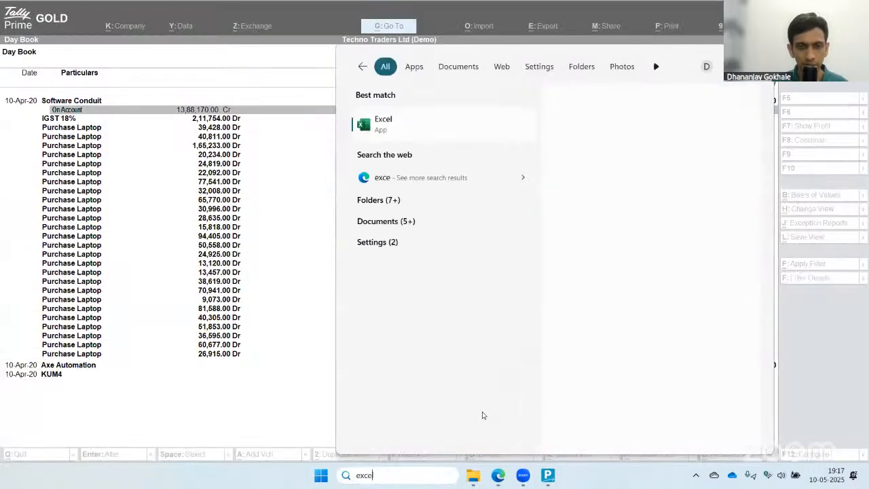
{"action": "key", "text": "Return"}
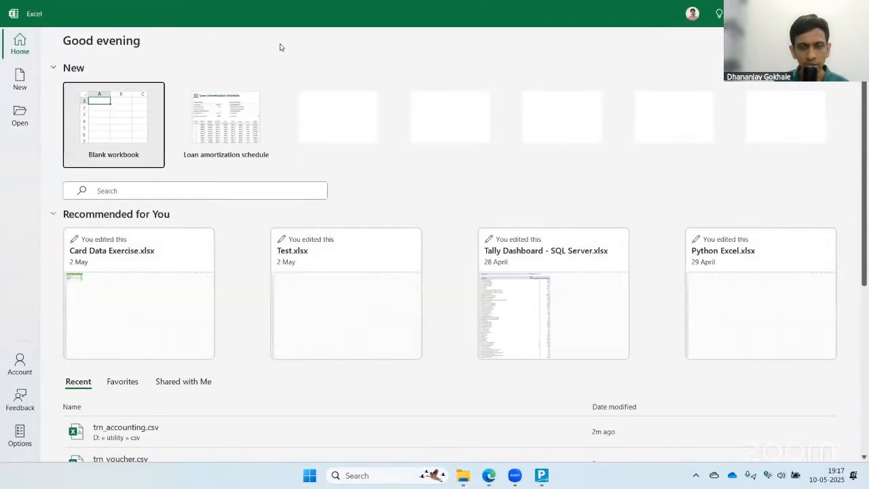
{"action": "key", "text": "Return"}
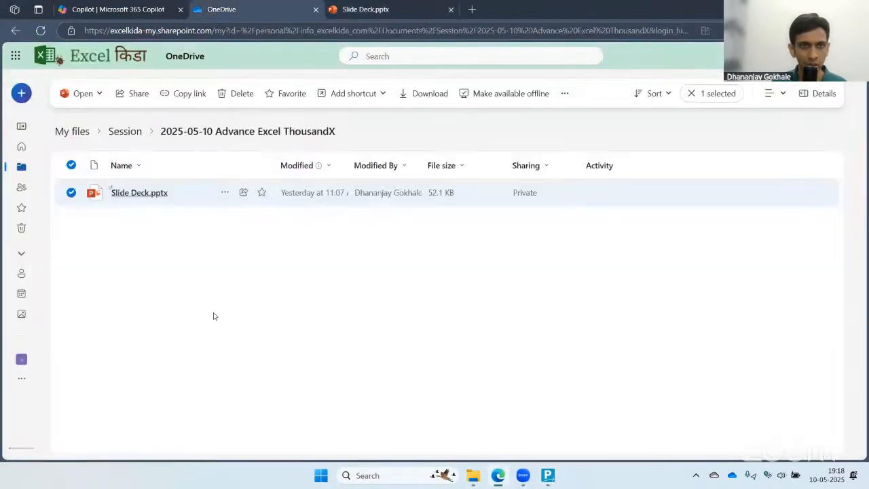
- Create a new Excel workbook in the OneDrive folder 2025-05-10 Advance Excel ThousandX
{"action": "left_click", "coordinate": [164, 280]}
{"action": "left_click", "coordinate": [21, 93]}
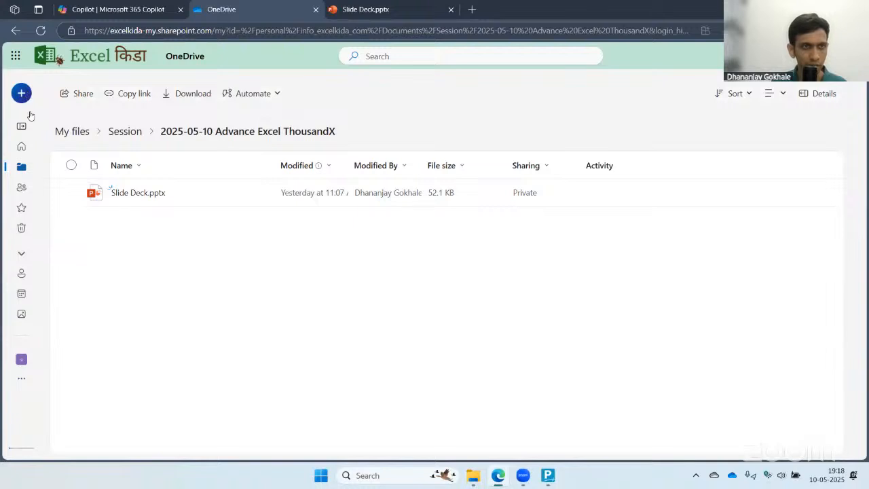
{"action": "key", "text": "Return"}
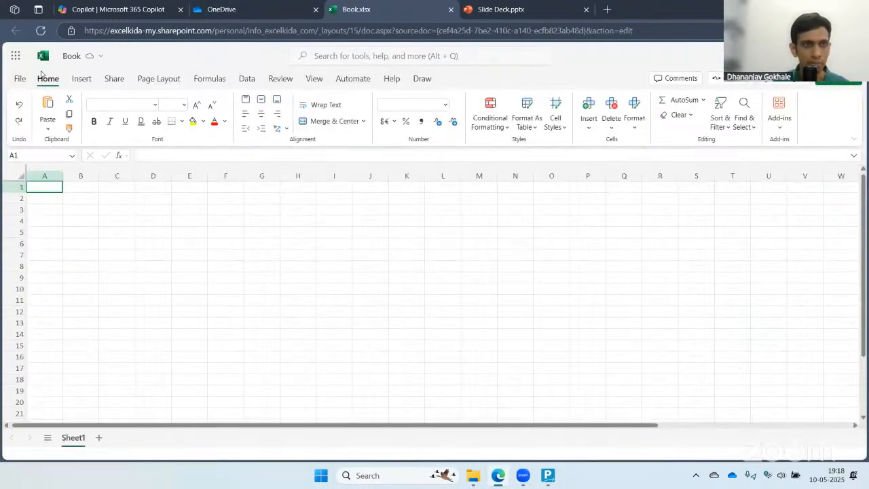
- Rename the new online workbook as Sales Dashboard and close it in the browser
{"action": "left_click", "coordinate": [73, 58]}
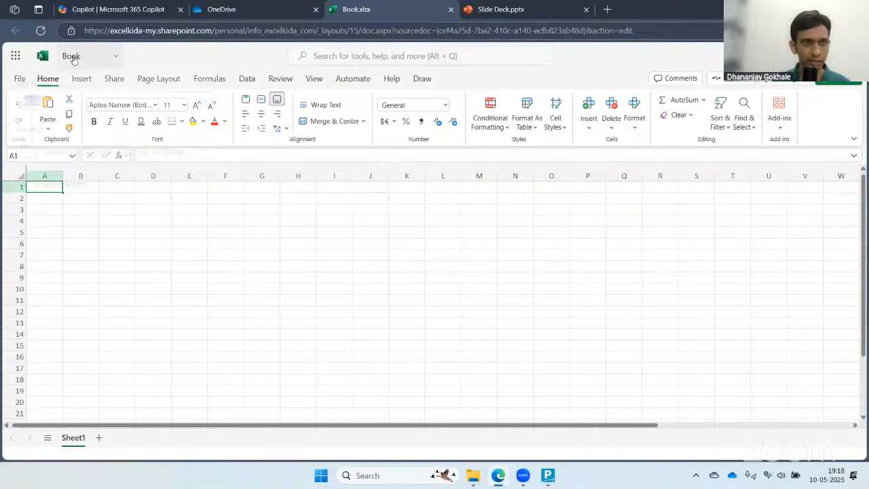
{"action": "type", "text": "Sa"}
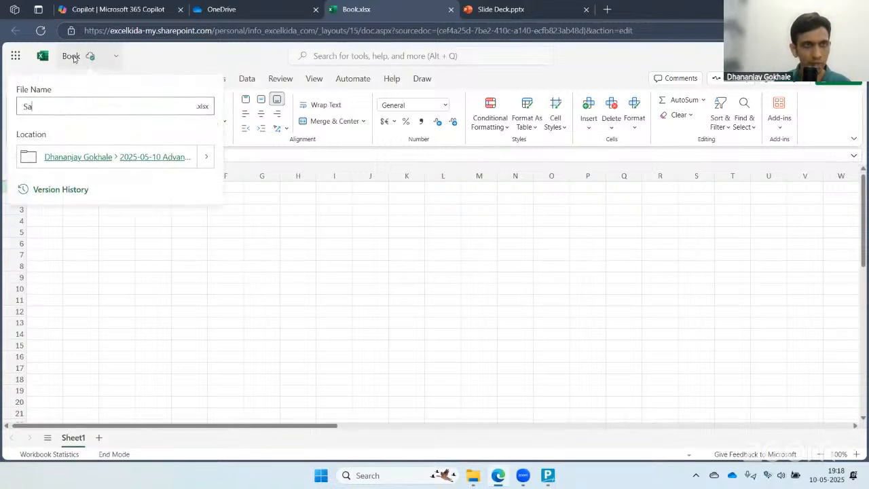
{"action": "type", "text": "les Dashboard"}
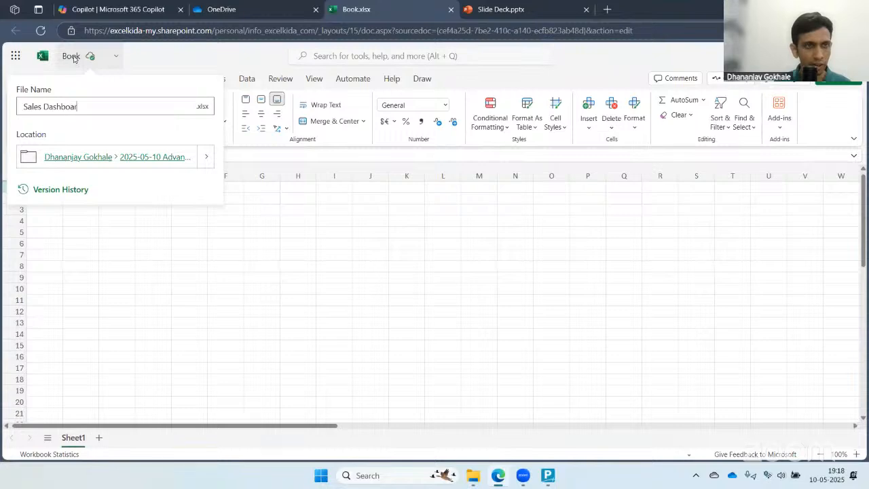
{"action": "key", "text": "Return"}
{"action": "scroll", "coordinate": [133, 209], "scroll_direction": "down", "scroll_amount": 5}
{"action": "scroll", "coordinate": [147, 223], "scroll_direction": "up", "scroll_amount": 5}
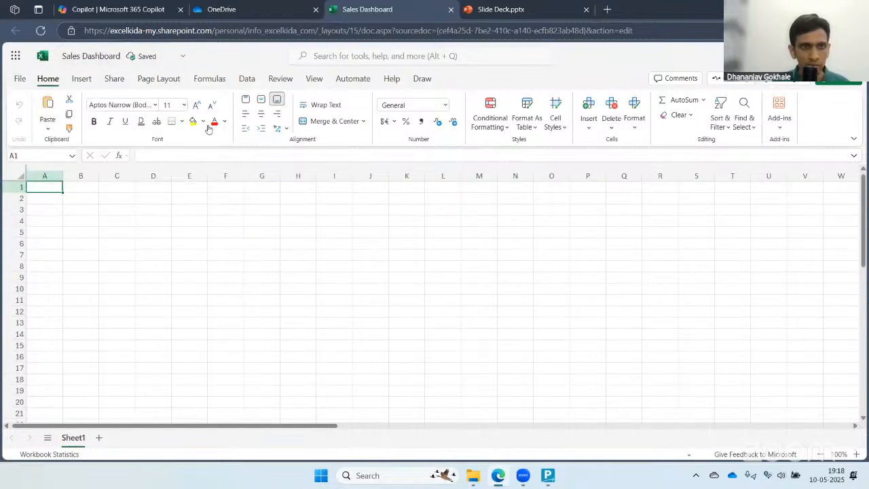
{"action": "left_click", "coordinate": [450, 9]}
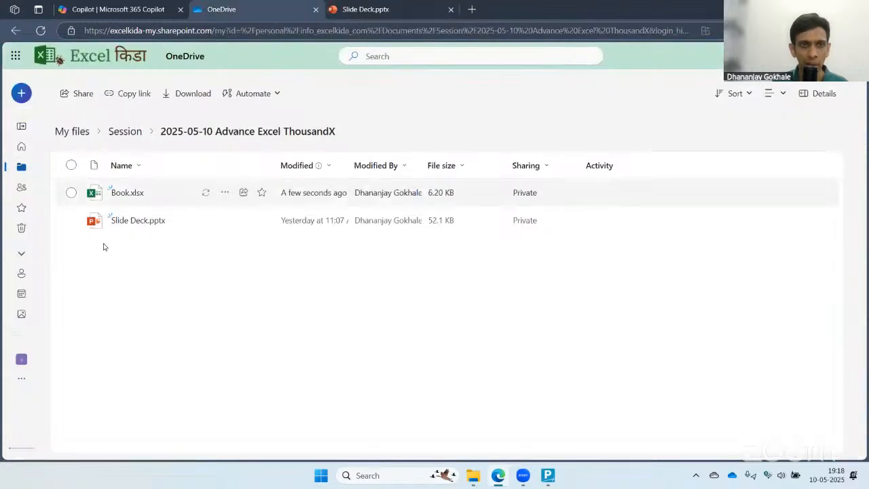
- Refresh the OneDrive file list and open Sales Dashboard.xlsx in the desktop Excel app
{"action": "left_click", "coordinate": [43, 34]}
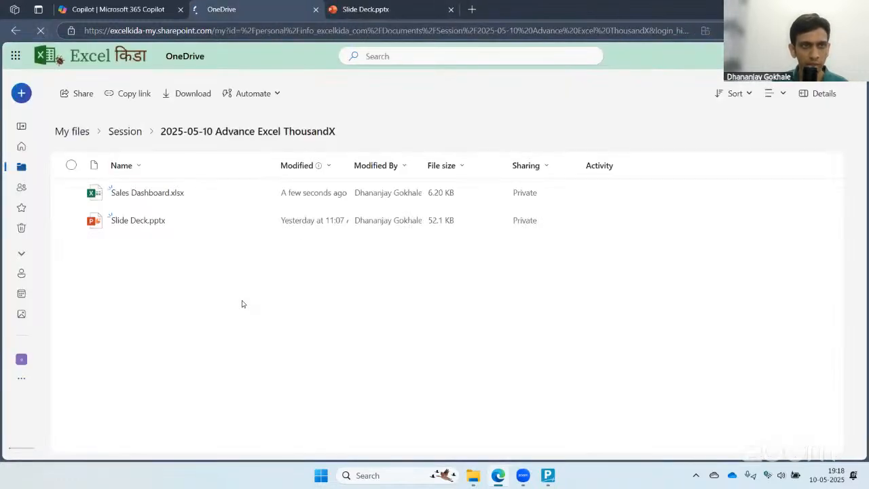
{"action": "left_click", "coordinate": [225, 193]}
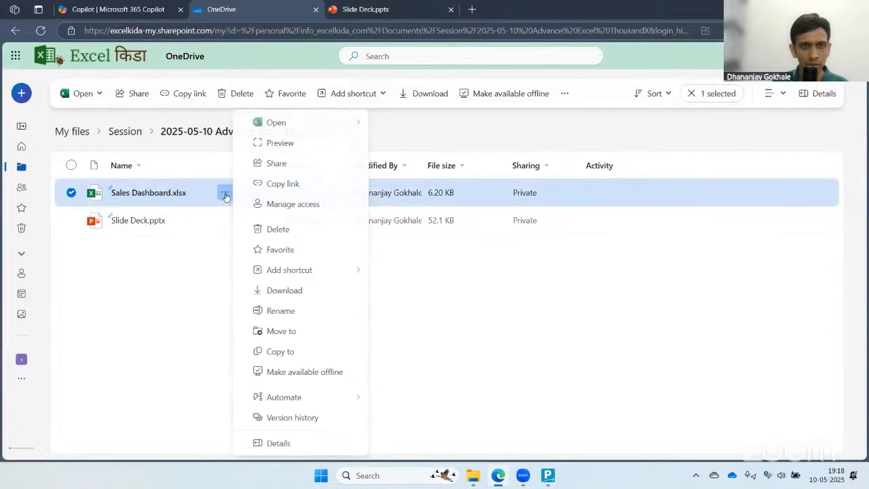
{"action": "mouse_move", "coordinate": [116, 59]}
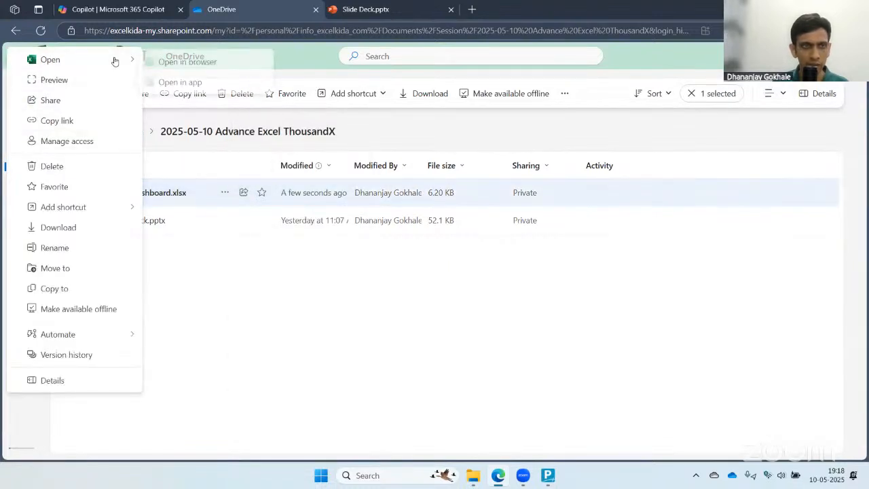
{"action": "left_click", "coordinate": [187, 82]}
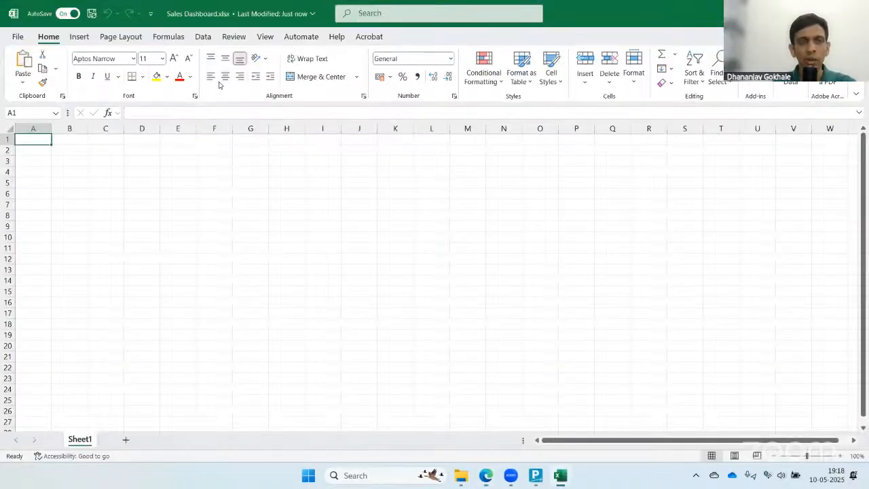
- Switch to File Explorer and open mst_ledger.csv from the csv folder in Excel, declining the automatic data conversions
{"action": "left_click", "coordinate": [461, 475]}
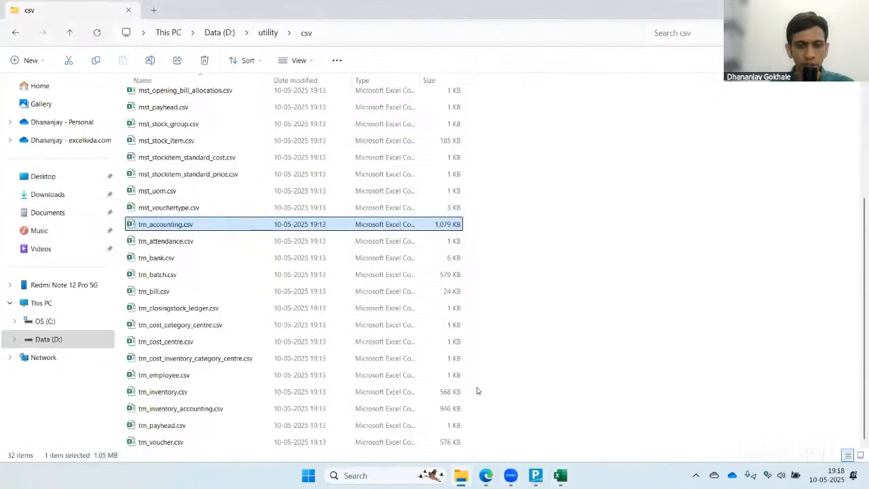
{"action": "left_click", "coordinate": [163, 447]}
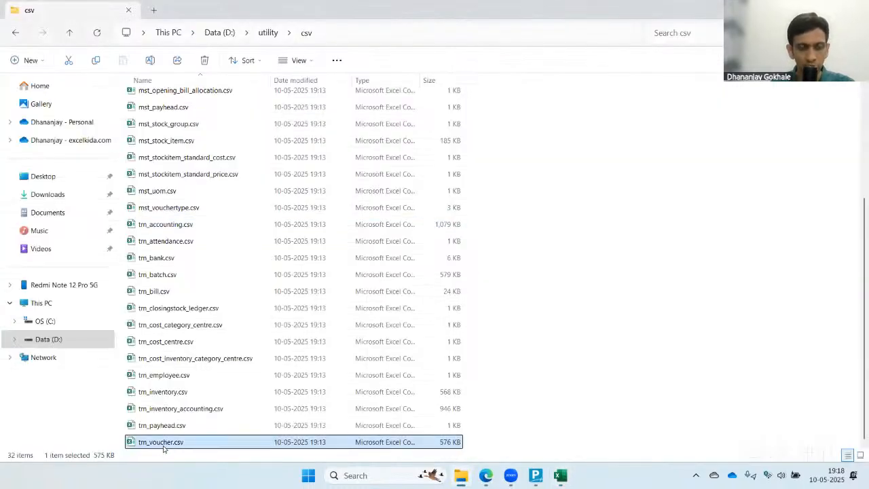
{"action": "left_click", "coordinate": [170, 226]}
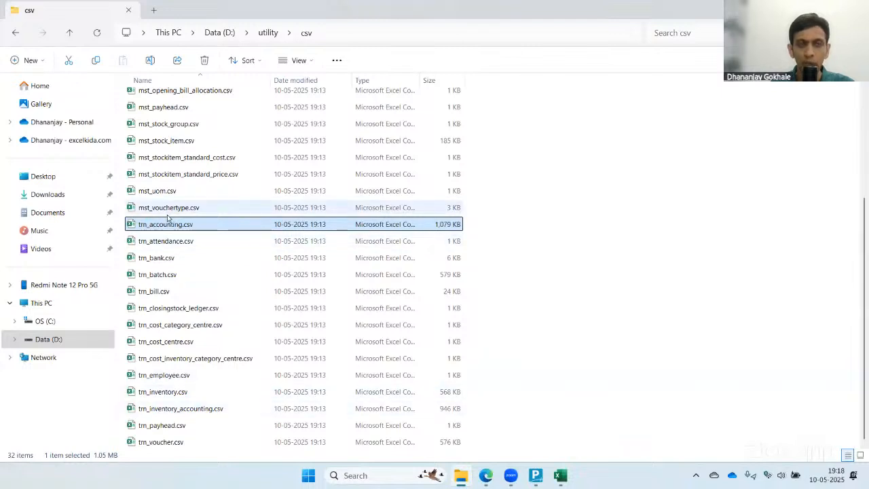
{"action": "scroll", "coordinate": [236, 291], "scroll_direction": "up", "scroll_amount": 2}
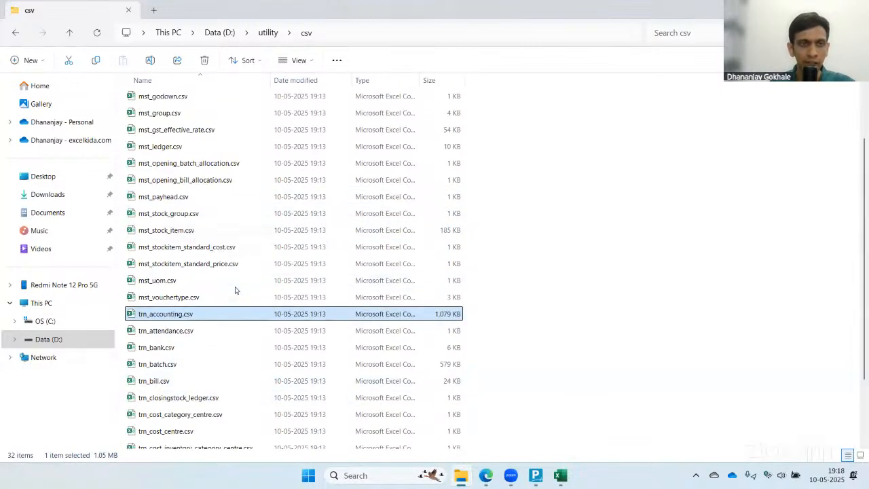
{"action": "scroll", "coordinate": [231, 272], "scroll_direction": "up", "scroll_amount": 1}
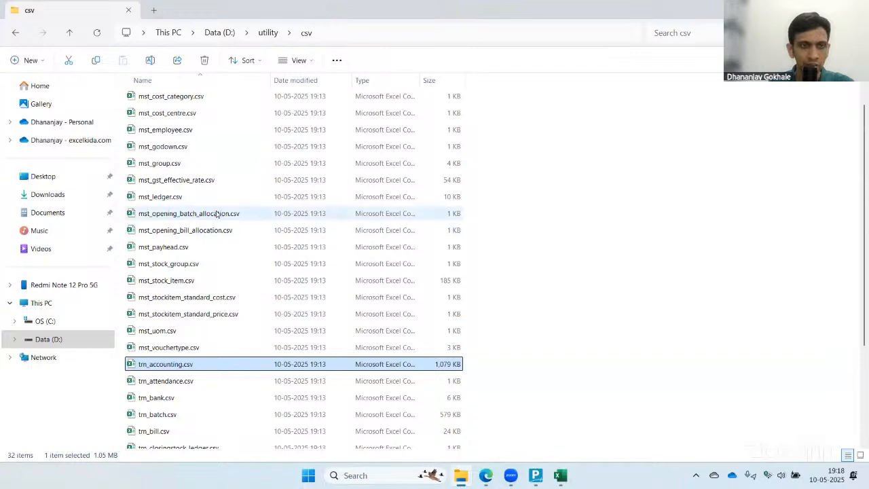
{"action": "scroll", "coordinate": [203, 190], "scroll_direction": "up", "scroll_amount": 1}
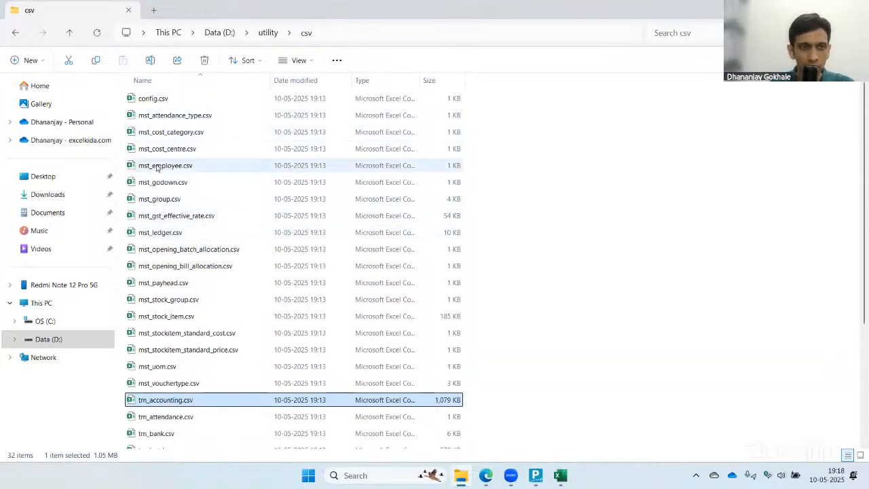
{"action": "double_click", "coordinate": [163, 232]}
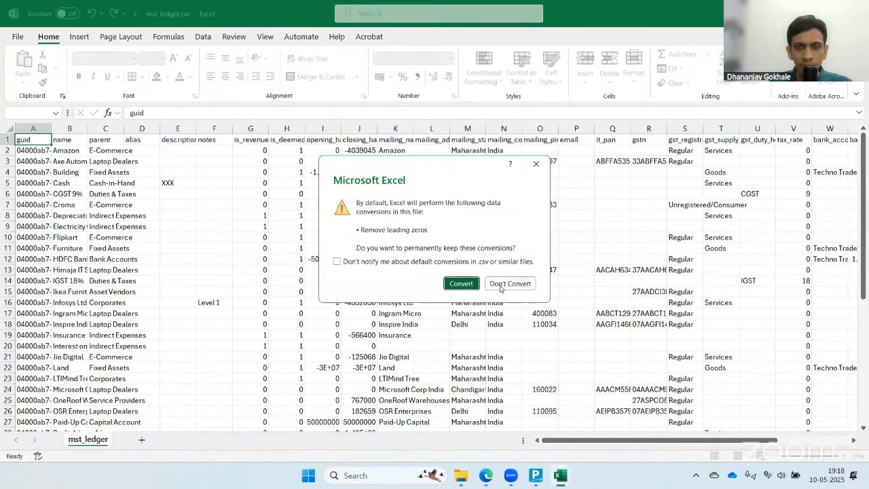
{"action": "key", "text": "Return"}
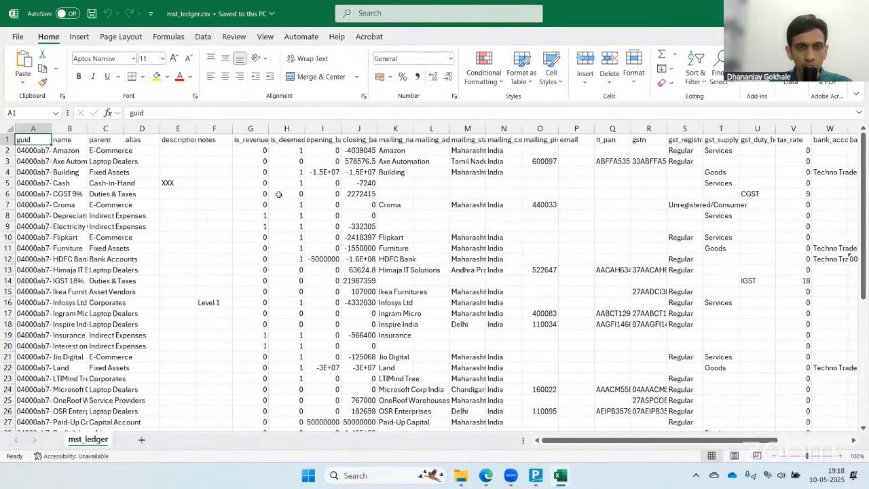
- Fit the name and parent columns to review each ledger's parent group, and close mst_ledger.csv without saving
{"action": "left_click", "coordinate": [103, 173]}
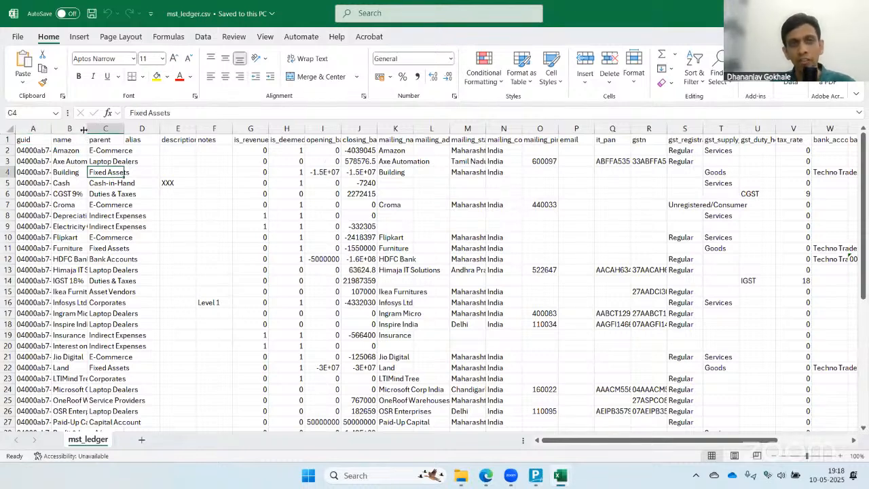
{"action": "double_click", "coordinate": [83, 129]}
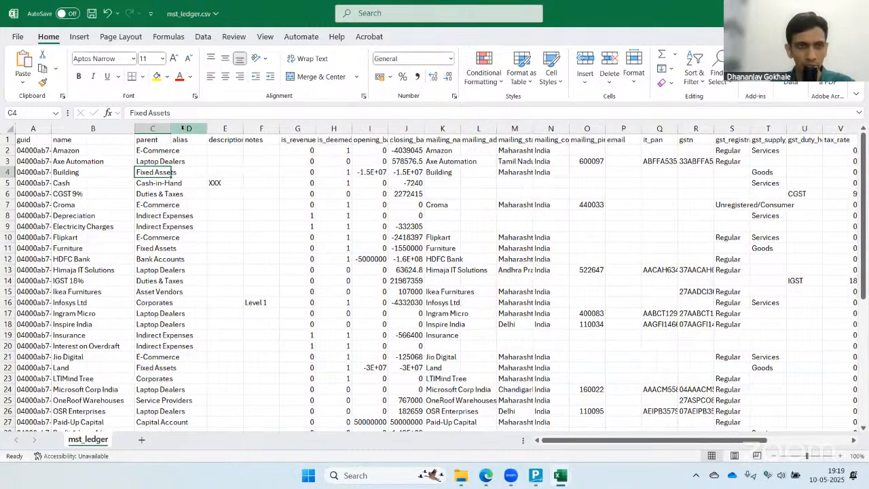
{"action": "double_click", "coordinate": [171, 129]}
{"action": "left_click", "coordinate": [183, 150]}
{"action": "scroll", "coordinate": [170, 152], "scroll_direction": "down", "scroll_amount": 5}
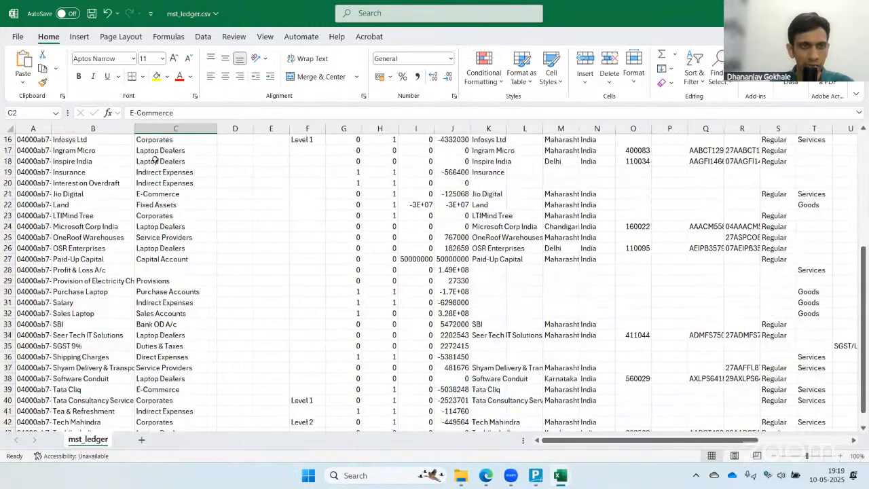
{"action": "scroll", "coordinate": [169, 152], "scroll_direction": "up", "scroll_amount": 5}
{"action": "left_click", "coordinate": [88, 161]}
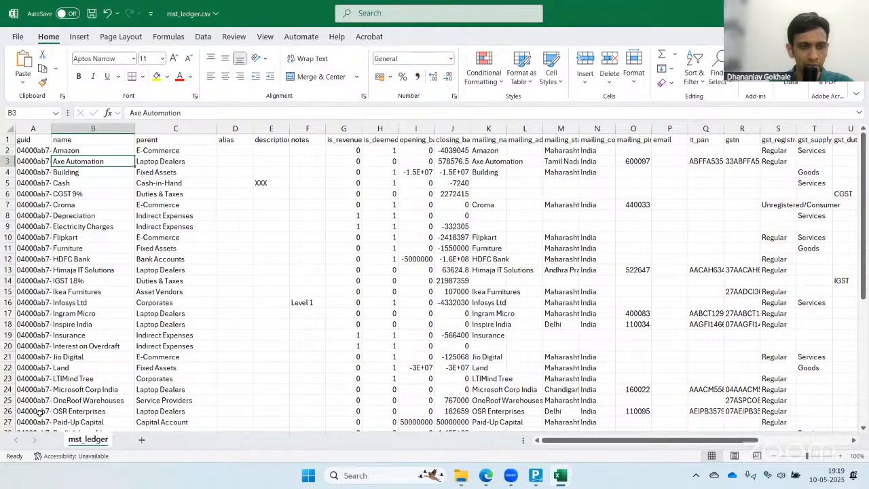
{"action": "key", "text": "alt+F4"}
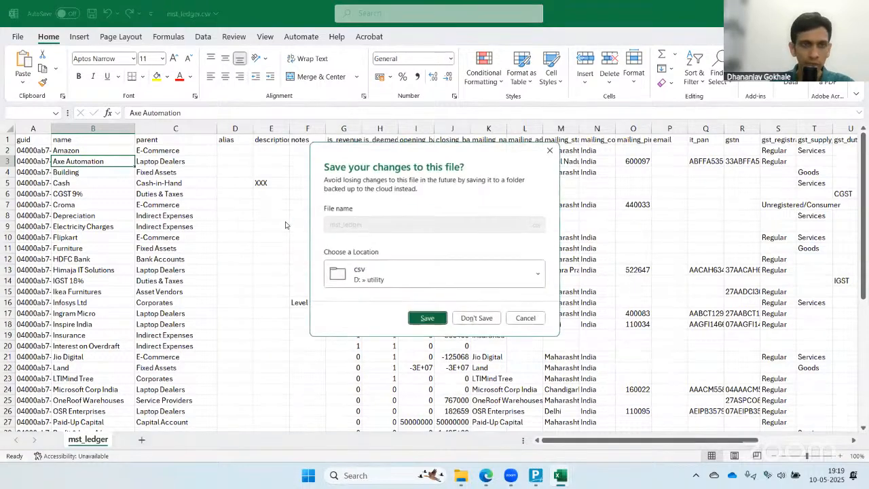
{"action": "left_click", "coordinate": [477, 319]}
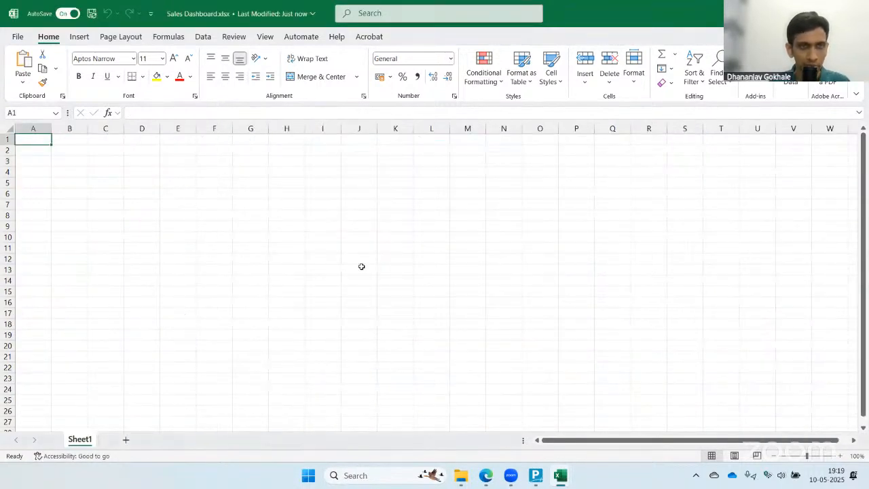
- Open mst_group.csv from the csv folder and examine its groups with the name column fitted to its contents
{"action": "key", "text": "alt+Tab"}
{"action": "double_click", "coordinate": [152, 201]}
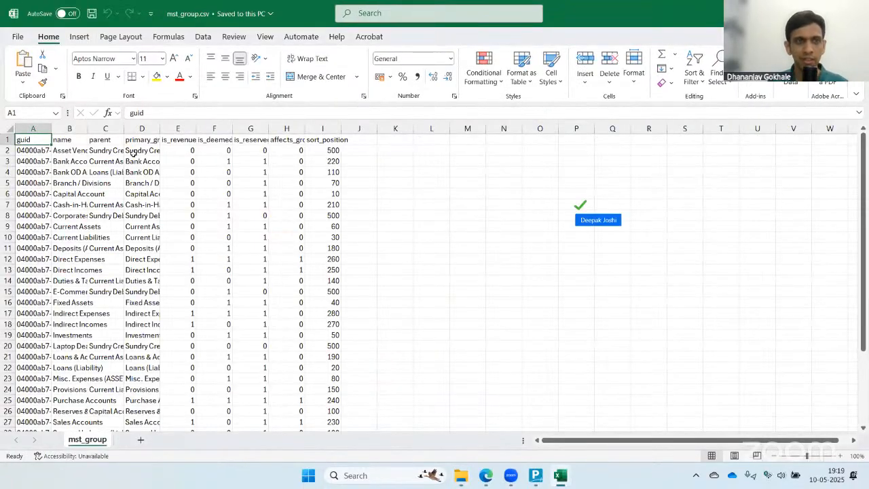
{"action": "left_click_drag", "start_coordinate": [131, 133], "coordinate": [131, 132]}
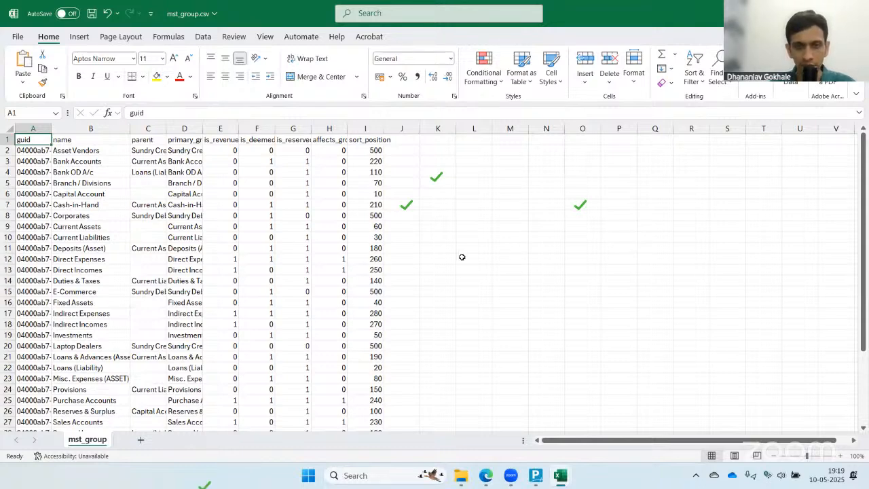
{"action": "scroll", "coordinate": [484, 244], "scroll_direction": "down", "scroll_amount": 1}
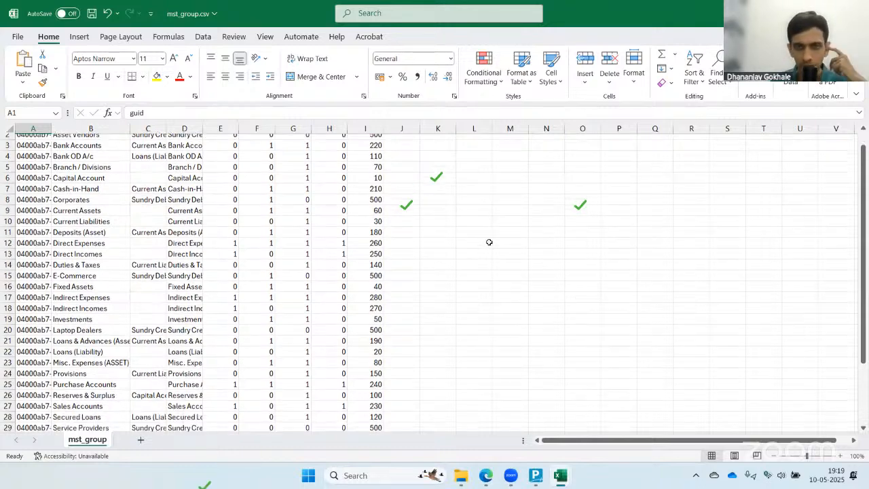
{"action": "scroll", "coordinate": [488, 242], "scroll_direction": "up", "scroll_amount": 1}
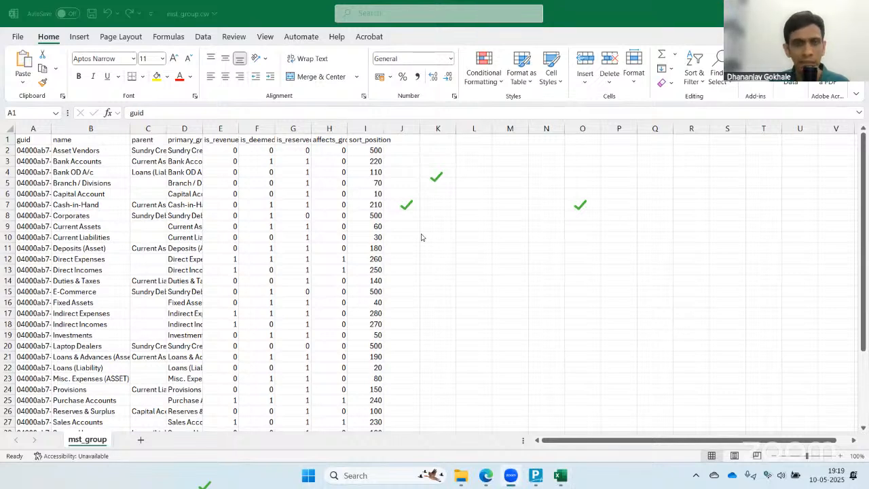
{"action": "left_click", "coordinate": [400, 215]}
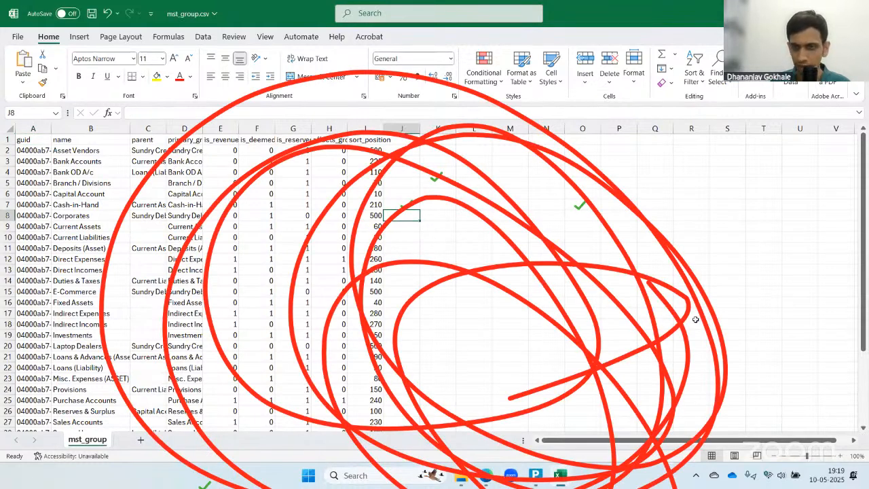
{"action": "key", "text": "alt+Tab"}
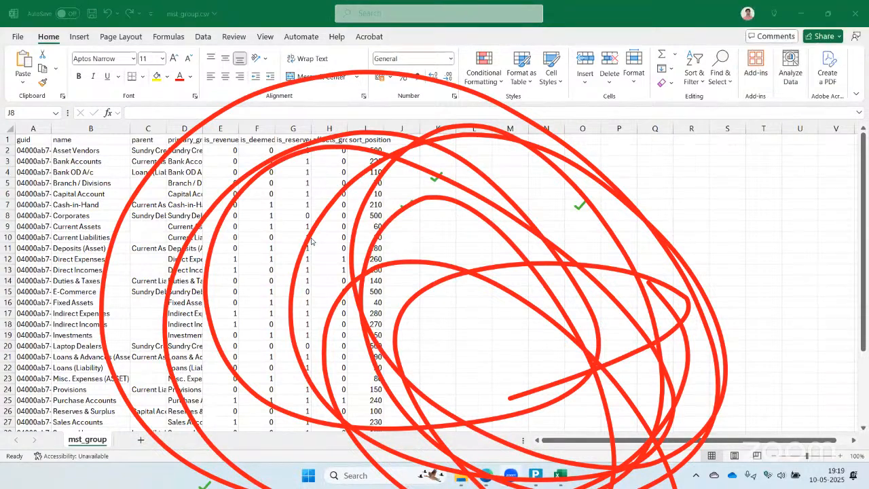
{"action": "key", "text": "alt+Tab"}
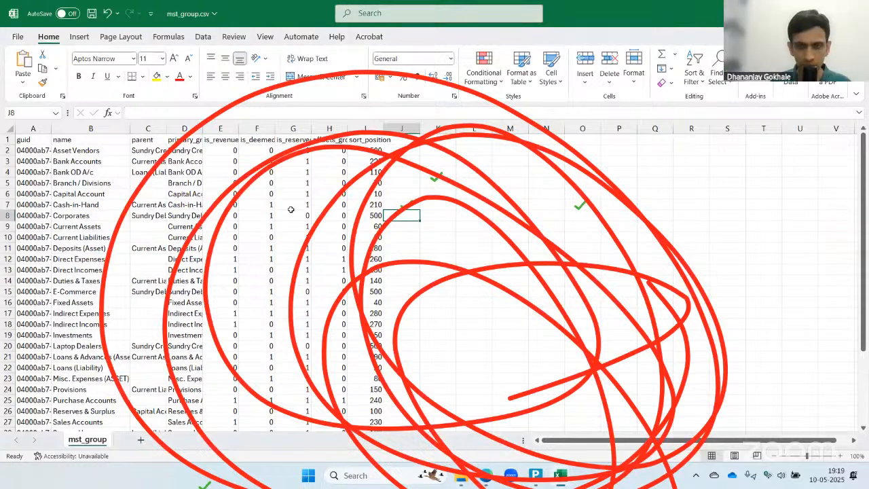
{"action": "key", "text": "alt+Tab"}
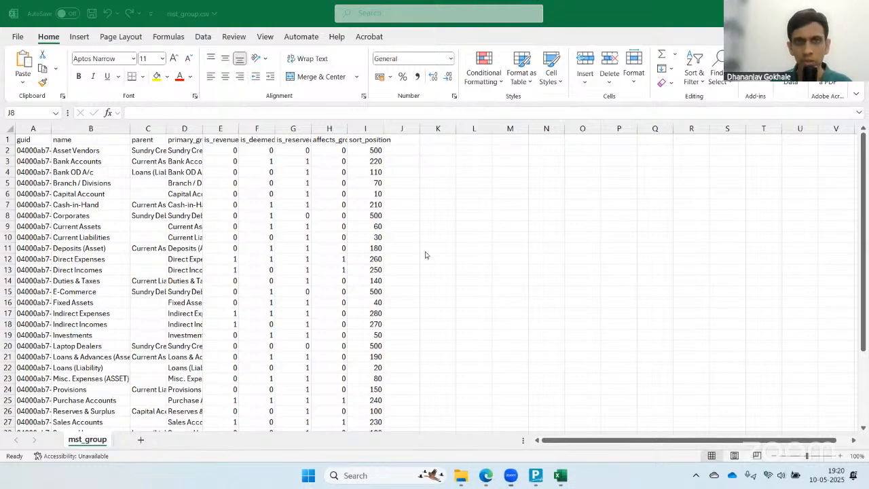
{"action": "left_click", "coordinate": [401, 216]}
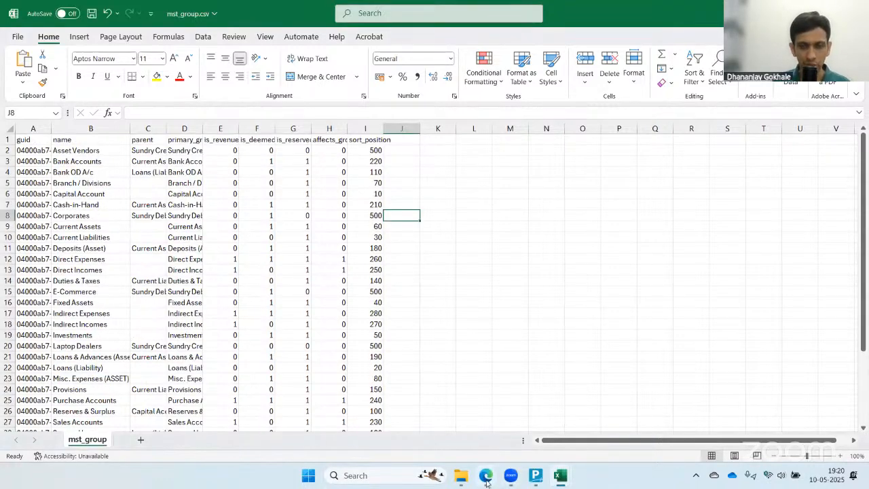
- Switch to TallyPrime and open the Ledgers list from the Chart of Accounts to view the group hierarchy
{"action": "left_click", "coordinate": [535, 475]}
{"action": "key", "text": "Escape"}
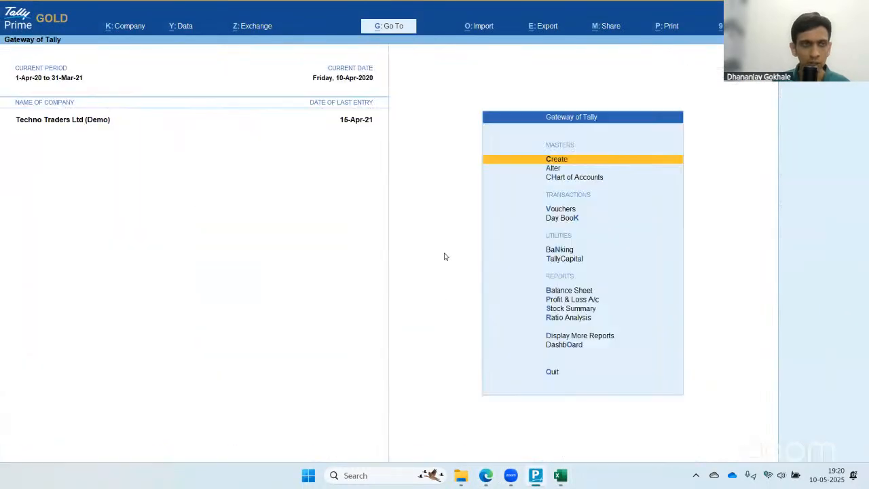
{"action": "key", "text": "Escape"}
{"action": "key", "text": "n"}
{"action": "key", "text": "Return"}
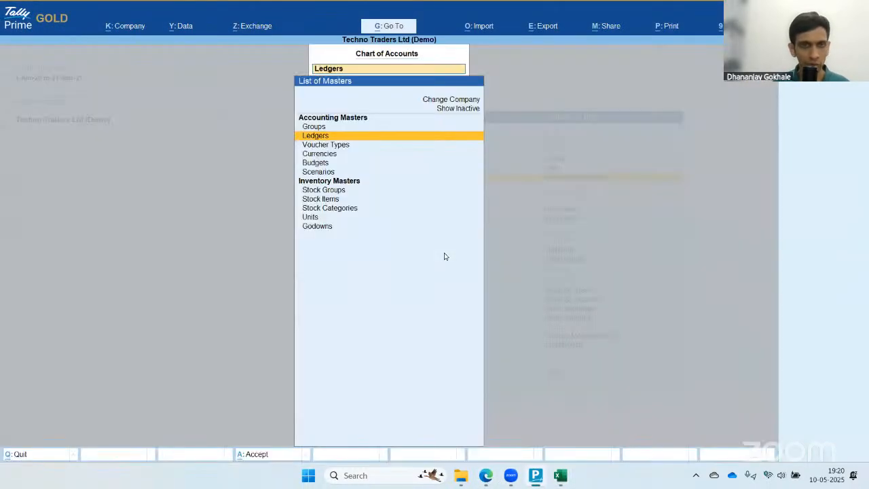
{"action": "key", "text": "Down"}
{"action": "key", "text": "Up"}
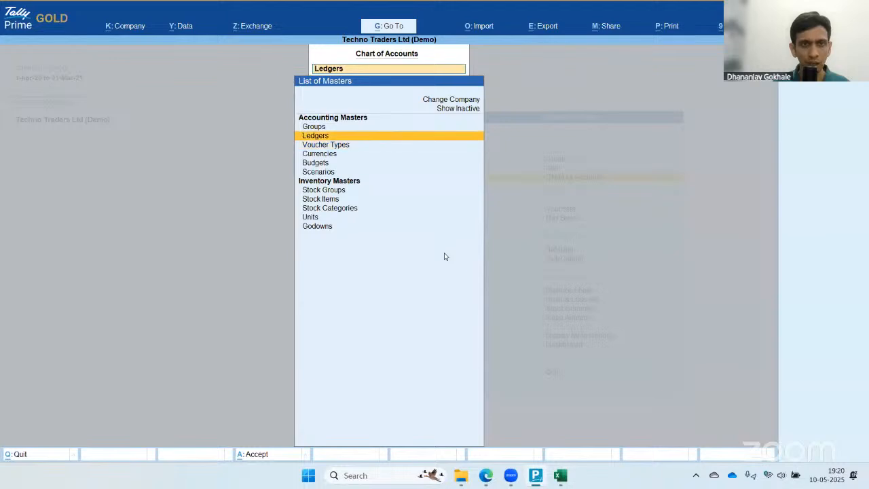
{"action": "key", "text": "Up"}
{"action": "key", "text": "Down"}
{"action": "key", "text": "Return"}
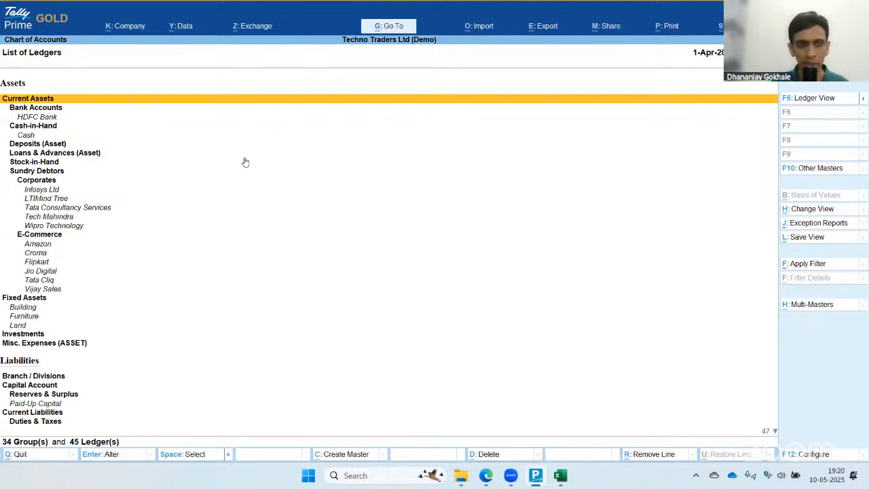
- Switch back to mst_group.csv in Excel, widen the primary_group column and compare its values with the group names
{"action": "key", "text": "alt+Tab"}
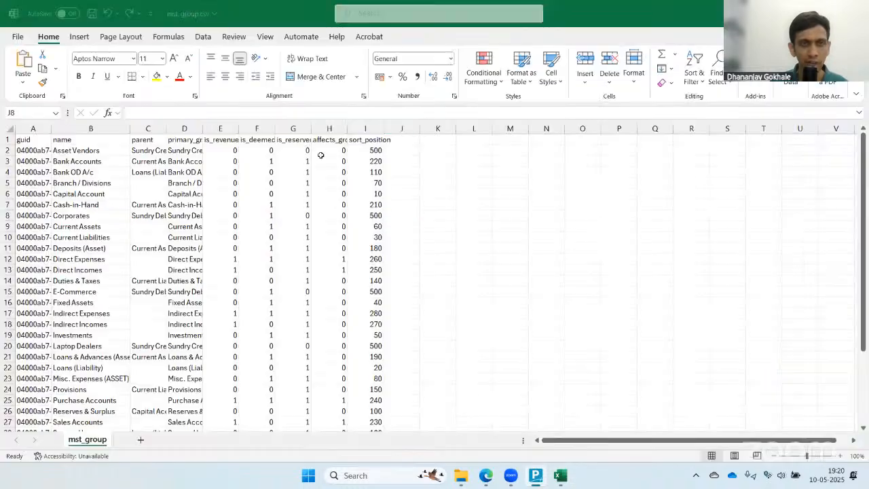
{"action": "left_click", "coordinate": [217, 158]}
{"action": "left_click_drag", "start_coordinate": [202, 129], "coordinate": [257, 135]}
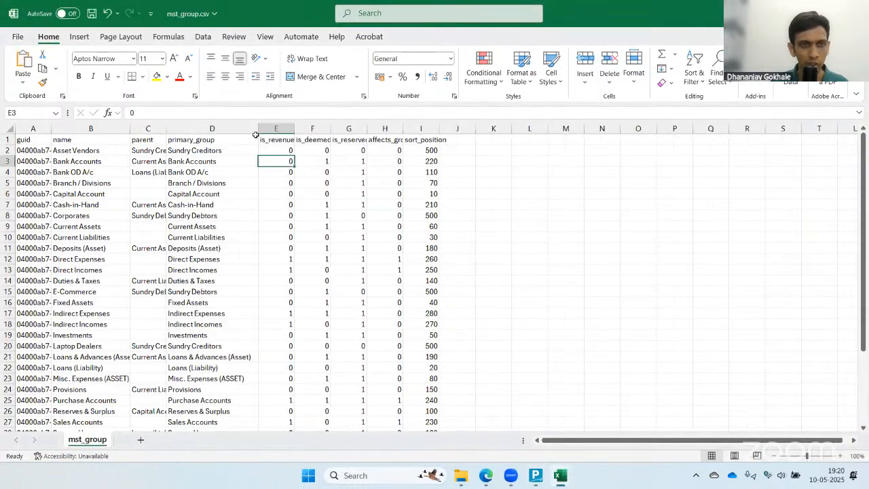
{"action": "left_click", "coordinate": [204, 192]}
{"action": "scroll", "coordinate": [163, 261], "scroll_direction": "down", "scroll_amount": 5}
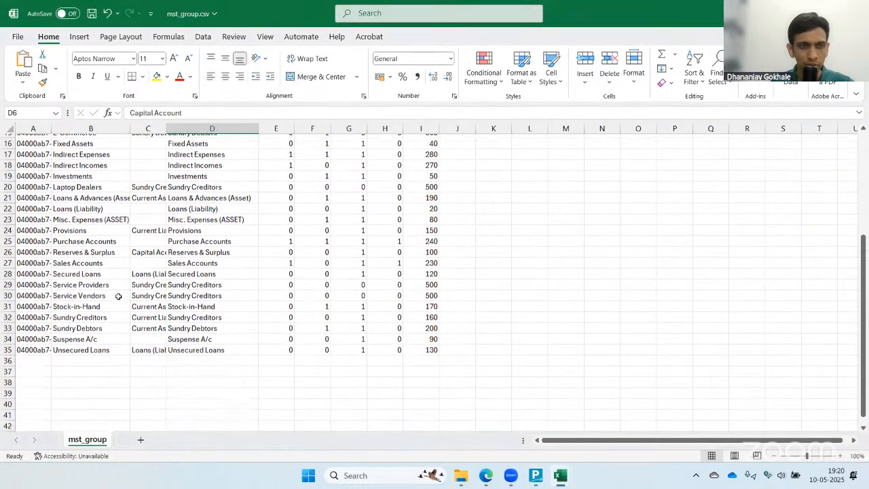
{"action": "scroll", "coordinate": [114, 292], "scroll_direction": "up", "scroll_amount": 5}
{"action": "left_click", "coordinate": [80, 256]}
{"action": "left_click", "coordinate": [202, 160]}
{"action": "scroll", "coordinate": [209, 224], "scroll_direction": "down", "scroll_amount": 5}
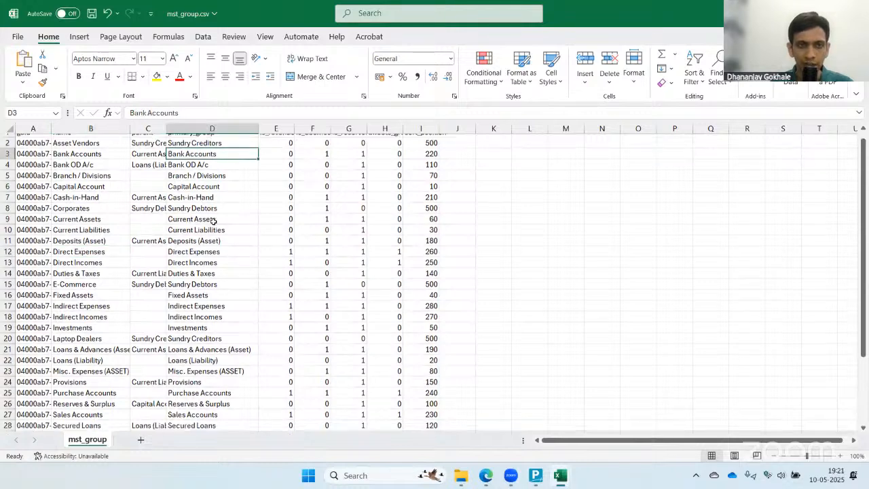
{"action": "scroll", "coordinate": [211, 238], "scroll_direction": "up", "scroll_amount": 5}
{"action": "left_click", "coordinate": [206, 204]}
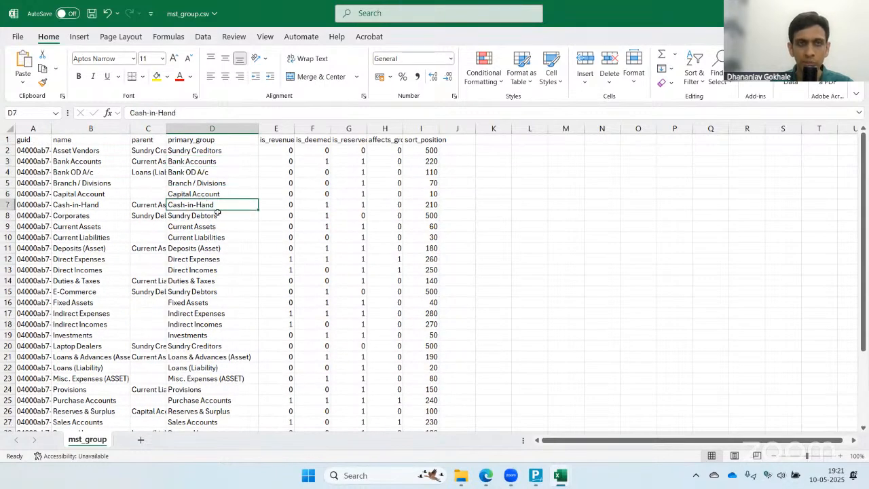
- Review the primary_group column from its header to the last row, and close mst_group.csv
{"action": "left_click_drag", "start_coordinate": [205, 140], "coordinate": [212, 424]}
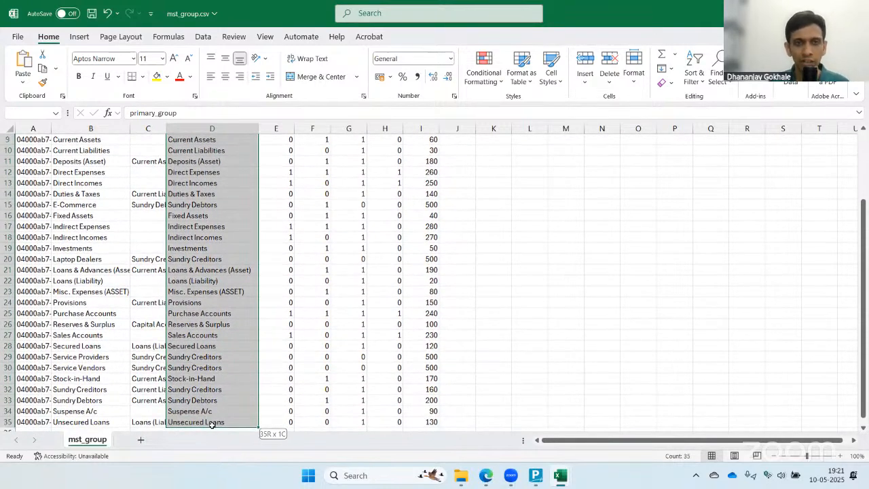
{"action": "left_click_drag", "start_coordinate": [212, 424], "coordinate": [212, 425]}
{"action": "left_click", "coordinate": [212, 335]}
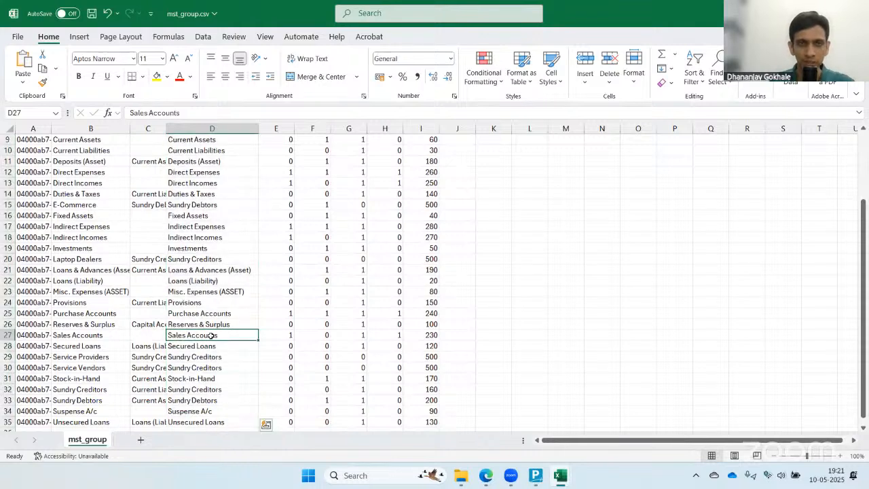
{"action": "scroll", "coordinate": [217, 302], "scroll_direction": "up", "scroll_amount": 3}
{"action": "left_click", "coordinate": [856, 11]}
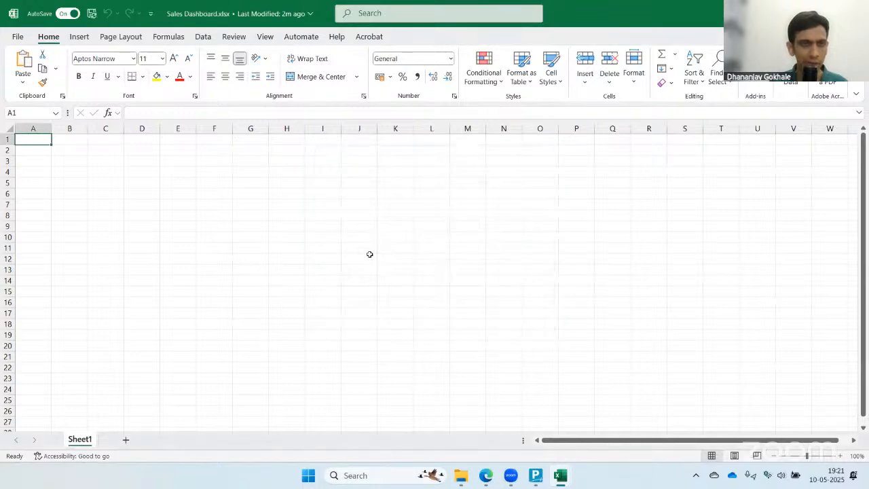
- Switch to TallyPrime and open the Voucher Types list from the Chart of Accounts
{"action": "key", "text": "Escape"}
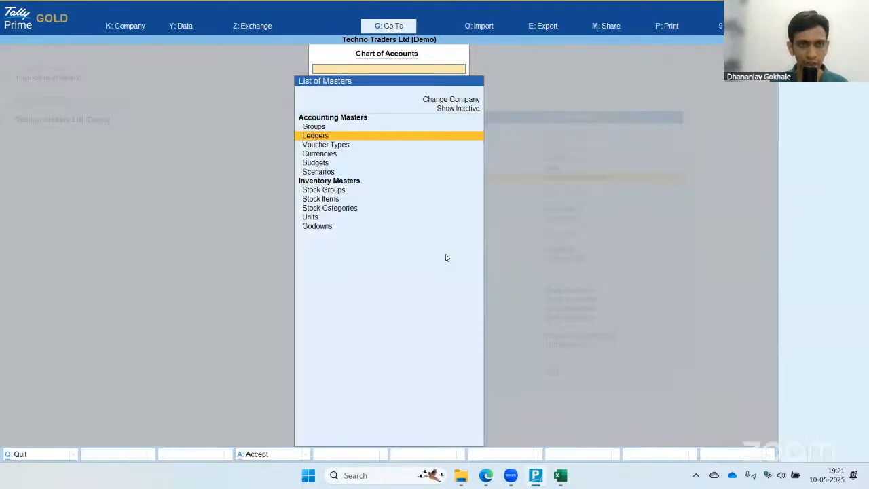
{"action": "key", "text": "Down"}
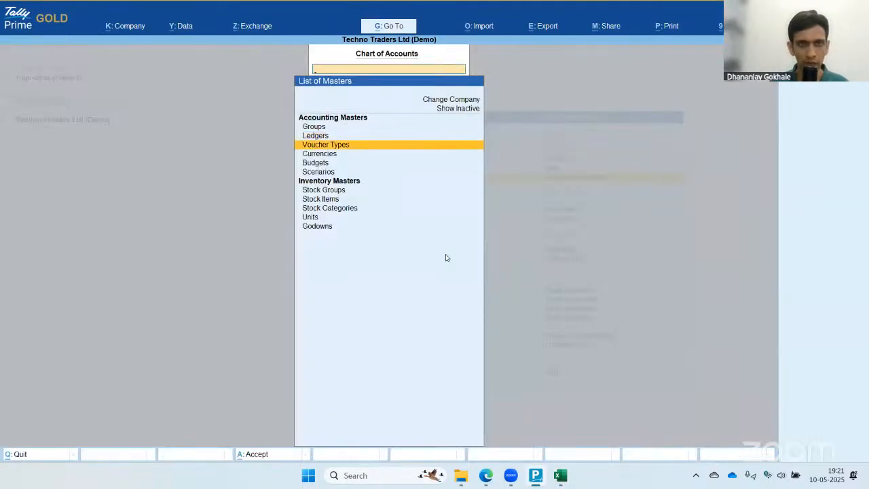
{"action": "key", "text": "Return"}
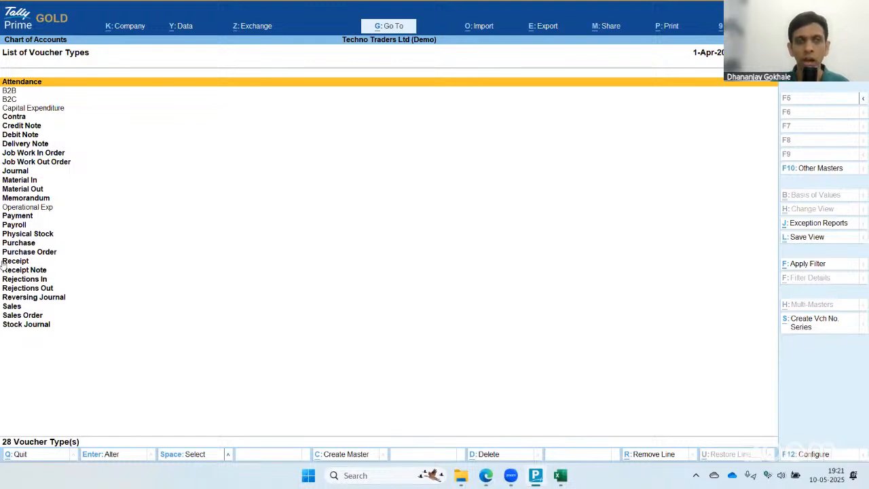
- Examine the predefined and custom voucher types, going down to Purchase and back up to B2B
{"action": "key", "text": "Down"}
{"action": "key", "text": "Down"}
{"action": "key", "text": "Down"}
{"action": "key", "text": "Down"}
{"action": "key", "text": "Down"}
{"action": "key", "text": "Down"}
{"action": "key", "text": "Down"}
{"action": "key", "text": "Down"}
{"action": "key", "text": "Down"}
{"action": "key", "text": "Down"}
{"action": "key", "text": "Down"}
{"action": "key", "text": "Down"}
{"action": "key", "text": "Down"}
{"action": "key", "text": "Down"}
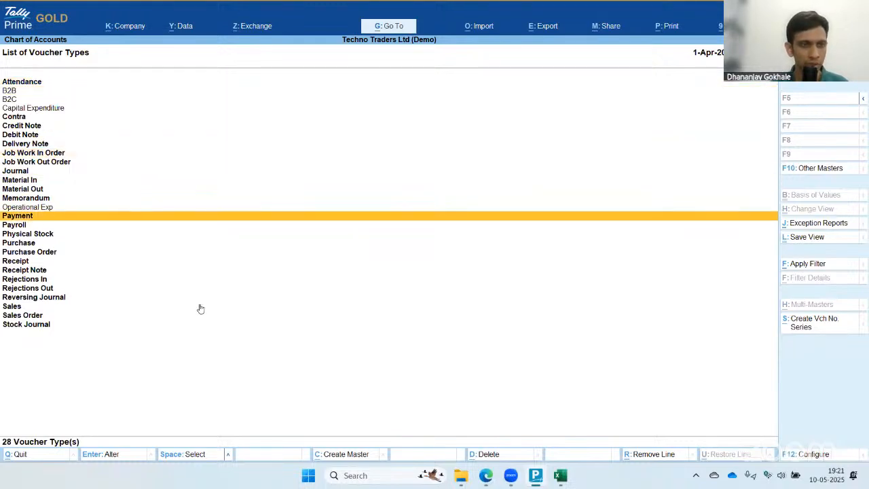
{"action": "key", "text": "Down"}
{"action": "key", "text": "Down"}
{"action": "key", "text": "Down"}
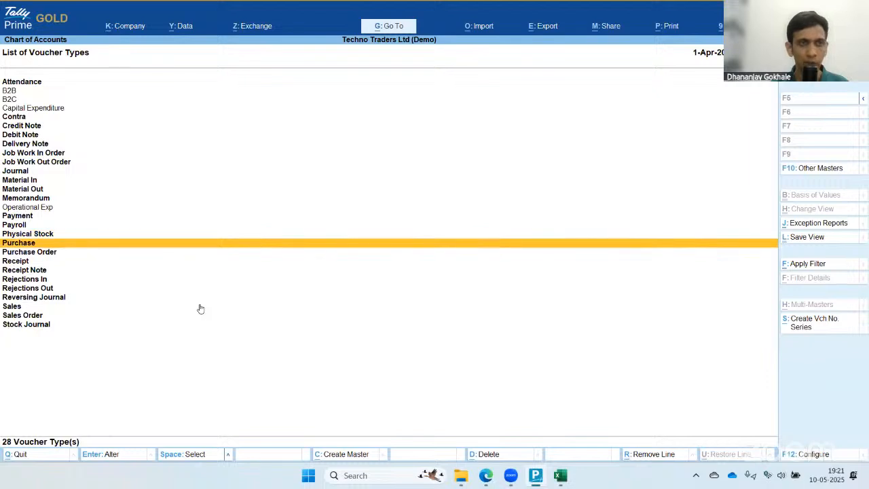
{"action": "key", "text": "Up"}
{"action": "key", "text": "Up"}
{"action": "key", "text": "Up"}
{"action": "key", "text": "Up"}
{"action": "key", "text": "Up"}
{"action": "key", "text": "Up"}
{"action": "key", "text": "Up"}
{"action": "key", "text": "Up"}
{"action": "key", "text": "Up"}
{"action": "key", "text": "Up"}
{"action": "key", "text": "Up"}
{"action": "key", "text": "Up"}
{"action": "key", "text": "Up"}
{"action": "key", "text": "Up"}
{"action": "key", "text": "Up"}
{"action": "key", "text": "Up"}
{"action": "key", "text": "Up"}
{"action": "key", "text": "Up"}
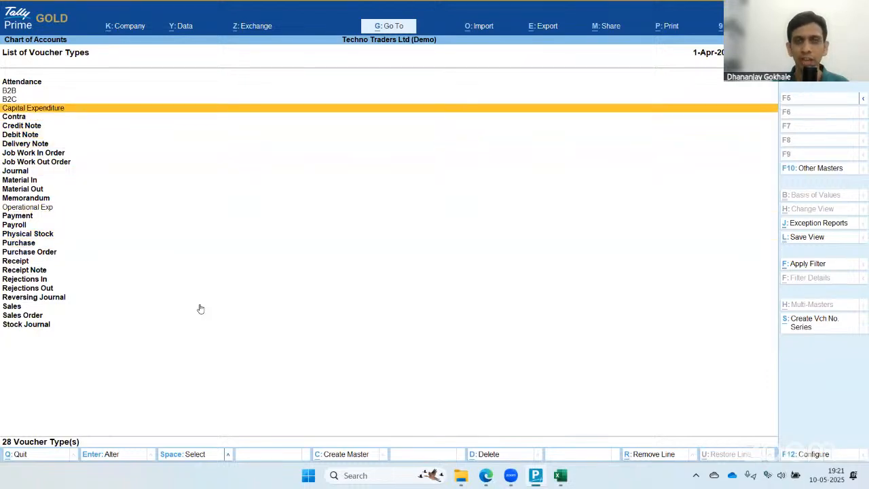
{"action": "key", "text": "Down"}
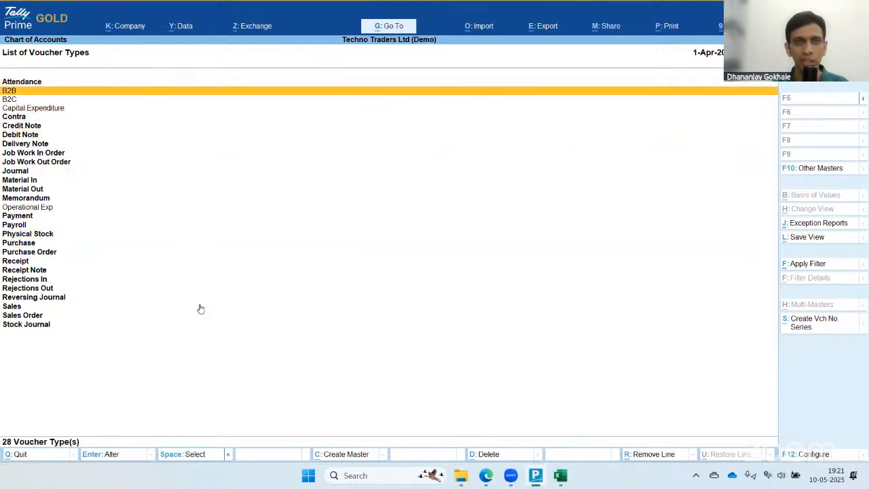
- Check the settings of the B2B and B2C voucher types without changing them, and return to the Gateway of Tally
{"action": "key", "text": "Return"}
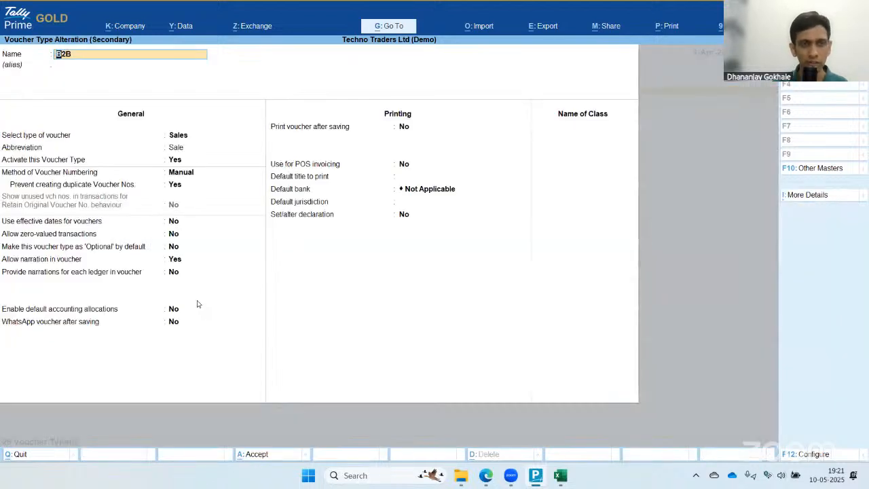
{"action": "key", "text": "Escape"}
{"action": "key", "text": "Escape"}
{"action": "key", "text": "y"}
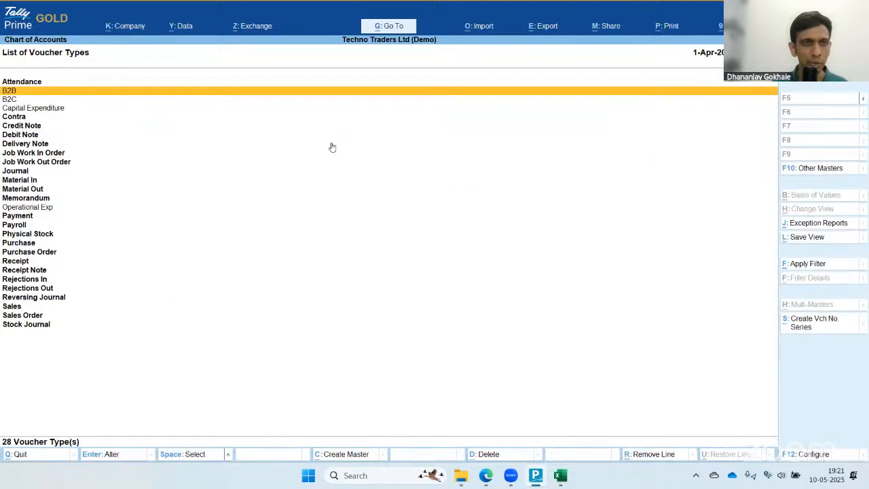
{"action": "key", "text": "Down"}
{"action": "key", "text": "Return"}
{"action": "key", "text": "Escape"}
{"action": "key", "text": "Escape"}
{"action": "key", "text": "y"}
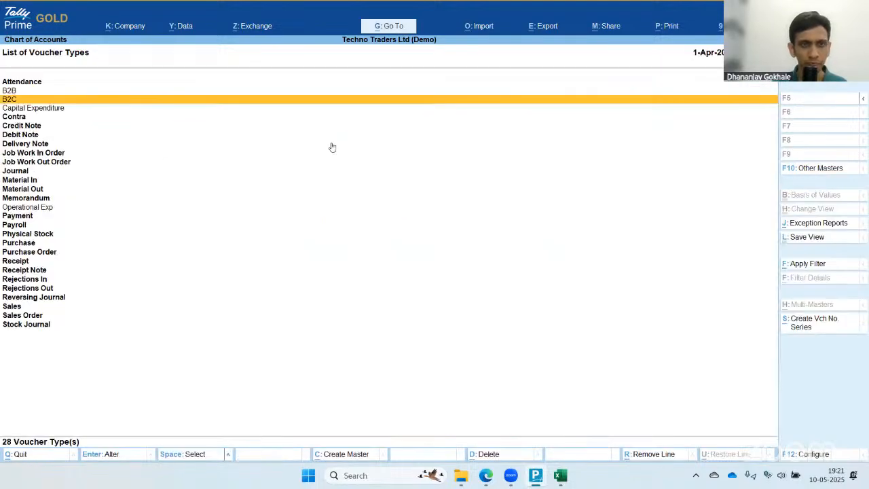
{"action": "key", "text": "Escape"}
{"action": "key", "text": "Escape"}
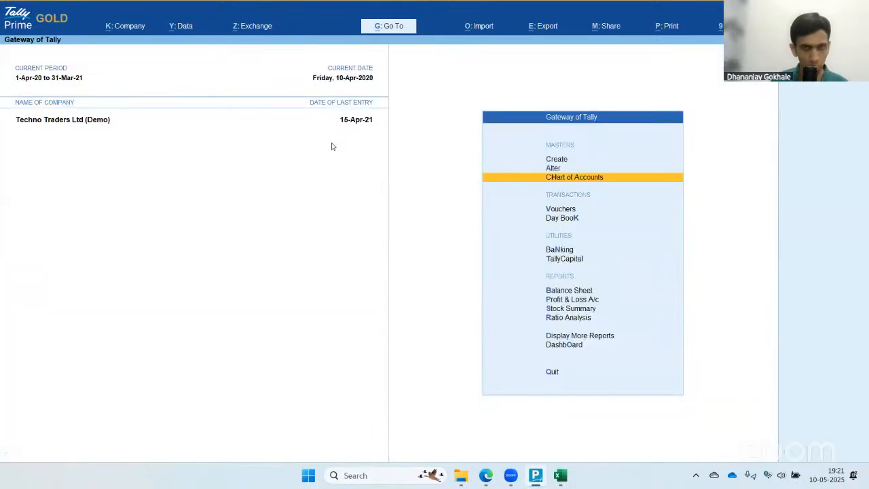
- Open the Day Book and set its date to 15-Apr-2020
{"action": "key", "text": "alt+g"}
{"action": "type", "text": "day"}
{"action": "key", "text": "Return"}
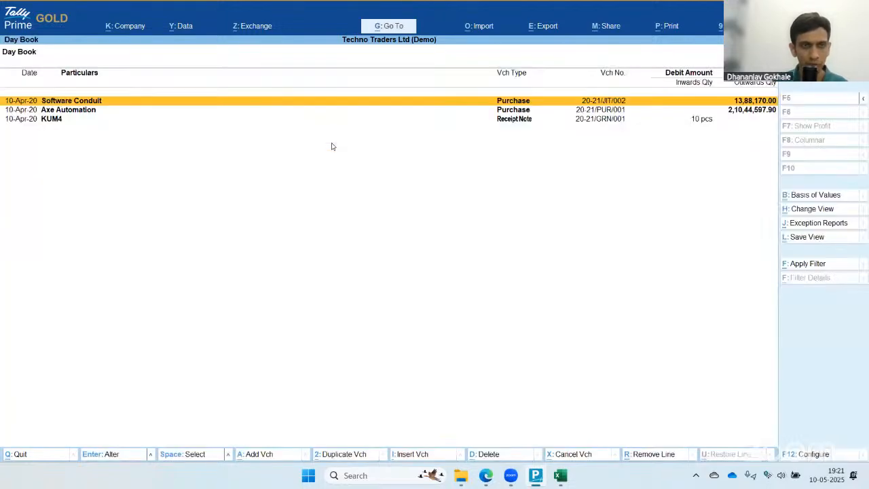
{"action": "key", "text": "F2"}
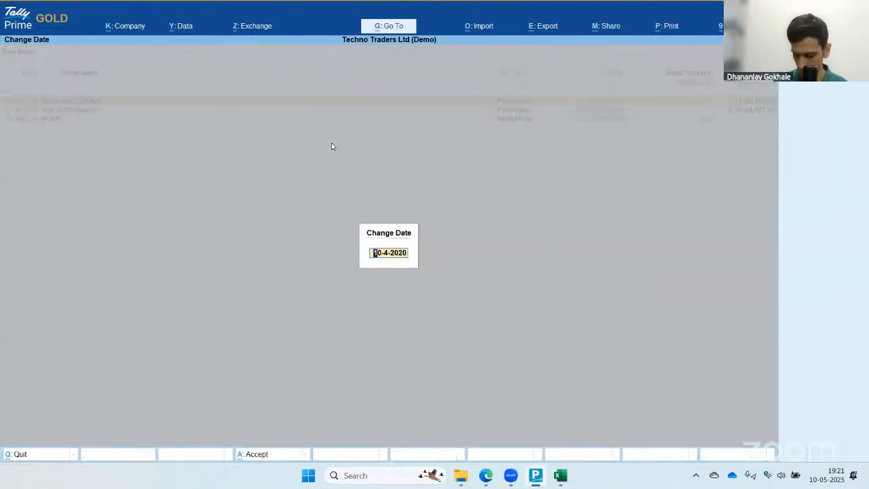
{"action": "type", "text": "15"}
{"action": "key", "text": "Return"}
- View the second Amazon B2C voucher in the Day Book, close it unchanged and switch back to the Sales Dashboard workbook in Excel
{"action": "key", "text": "Down"}
{"action": "key", "text": "Down"}
{"action": "key", "text": "Down"}
{"action": "key", "text": "Down"}
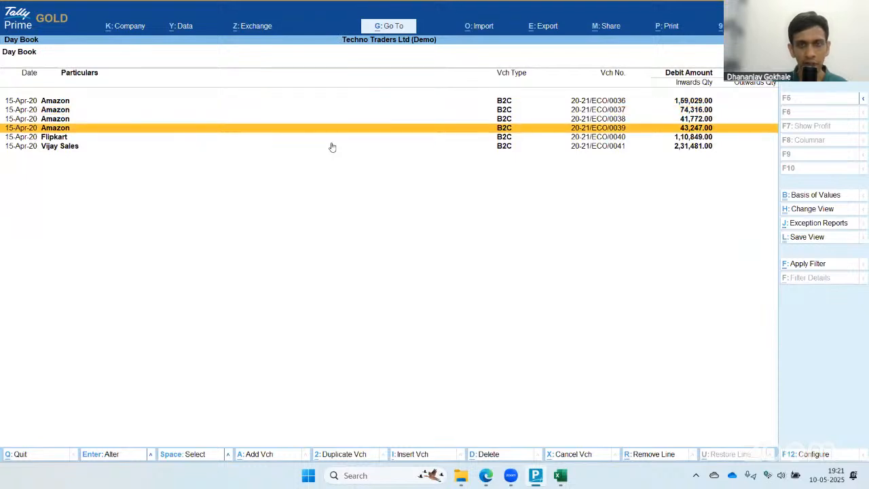
{"action": "key", "text": "Up"}
{"action": "key", "text": "Up"}
{"action": "key", "text": "Up"}
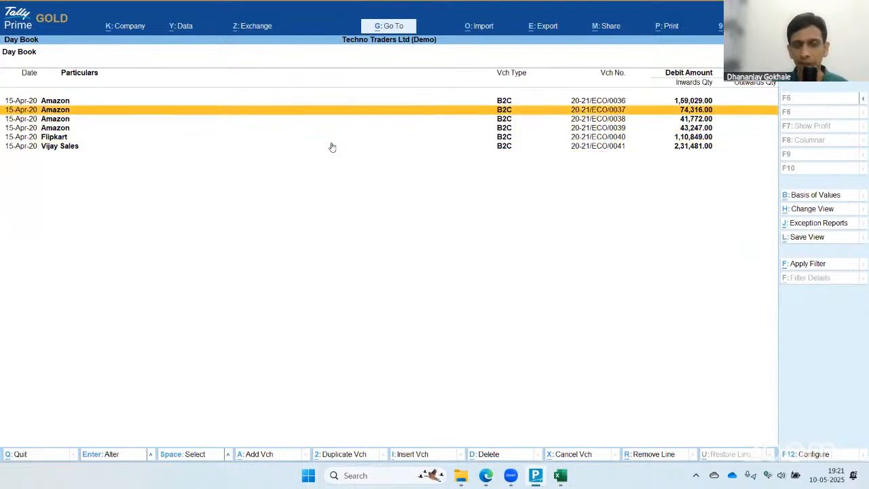
{"action": "key", "text": "Return"}
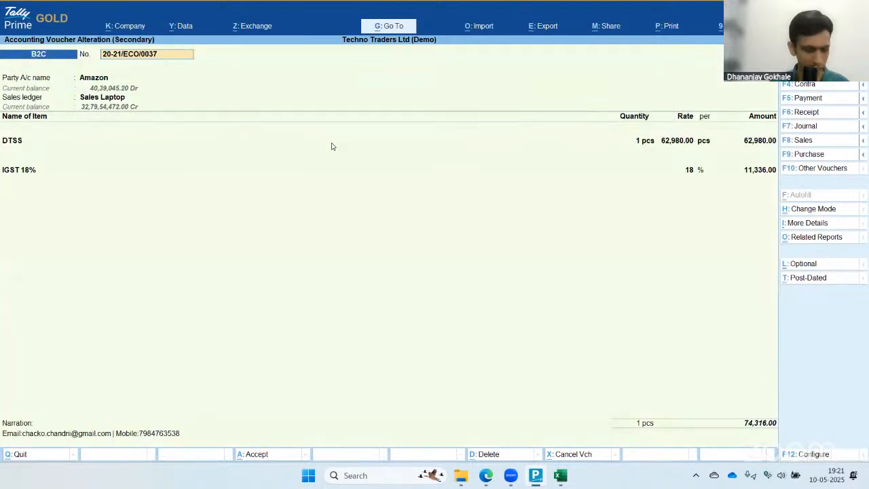
{"action": "key", "text": "Escape"}
{"action": "key", "text": "alt+Tab"}
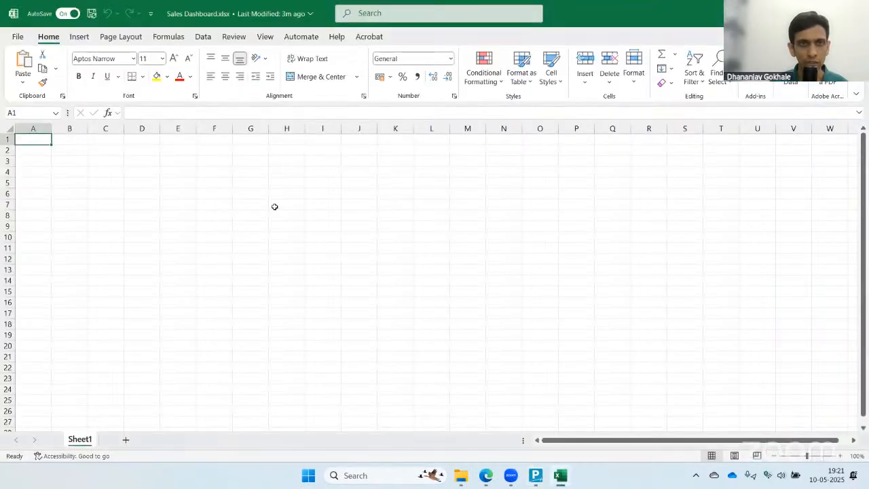
- Switch to File Explorer and open mst_vouchertype.csv from the csv folder
{"action": "key", "text": "alt+Tab"}
{"action": "key", "text": "alt+Tab"}
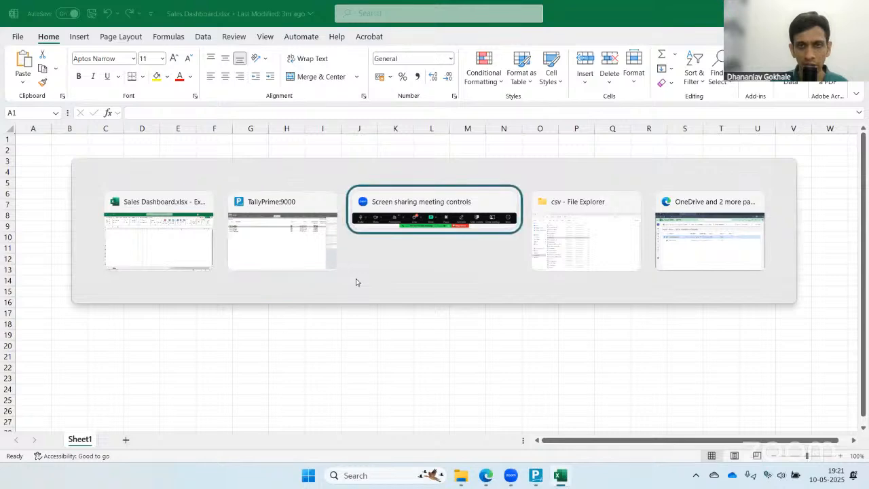
{"action": "key", "text": "alt+Tab"}
{"action": "key", "text": "Escape"}
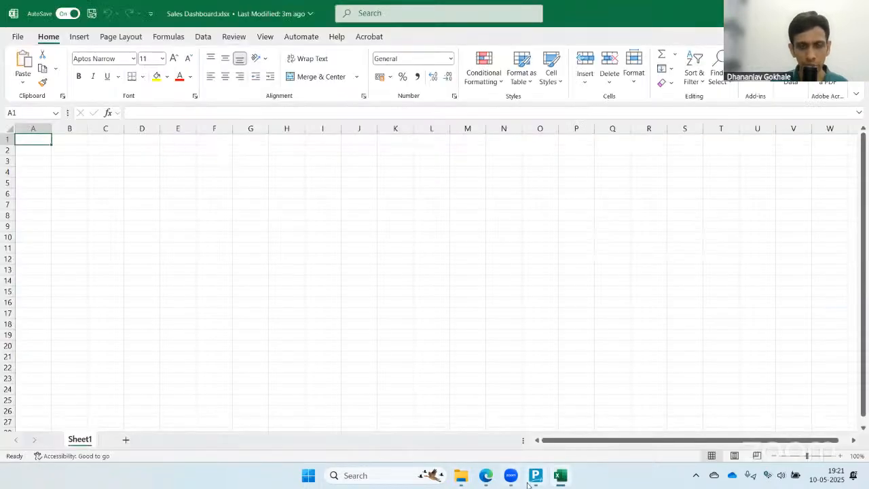
{"action": "left_click", "coordinate": [459, 478]}
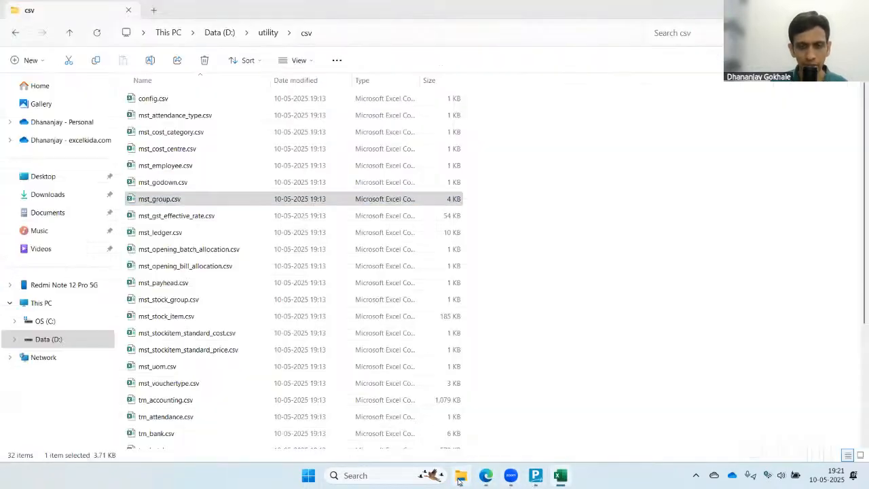
{"action": "left_click", "coordinate": [203, 200]}
{"action": "left_click", "coordinate": [184, 212]}
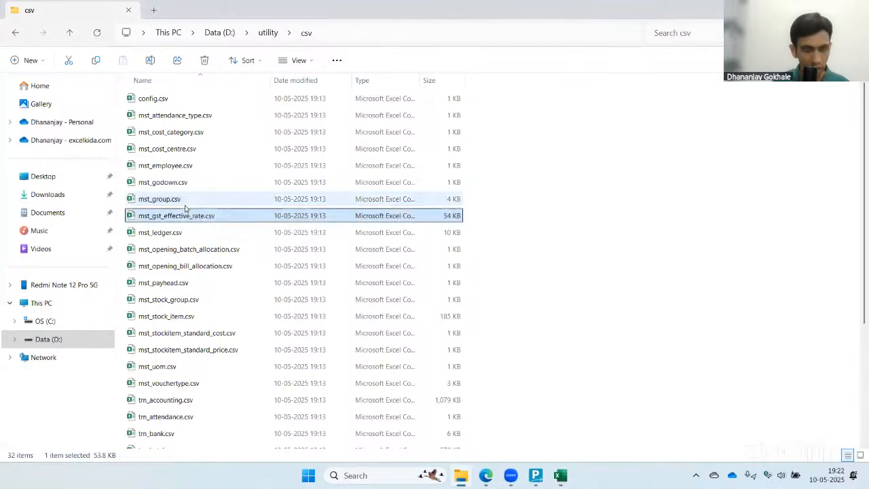
{"action": "left_click", "coordinate": [165, 384]}
{"action": "double_click", "coordinate": [165, 385]}
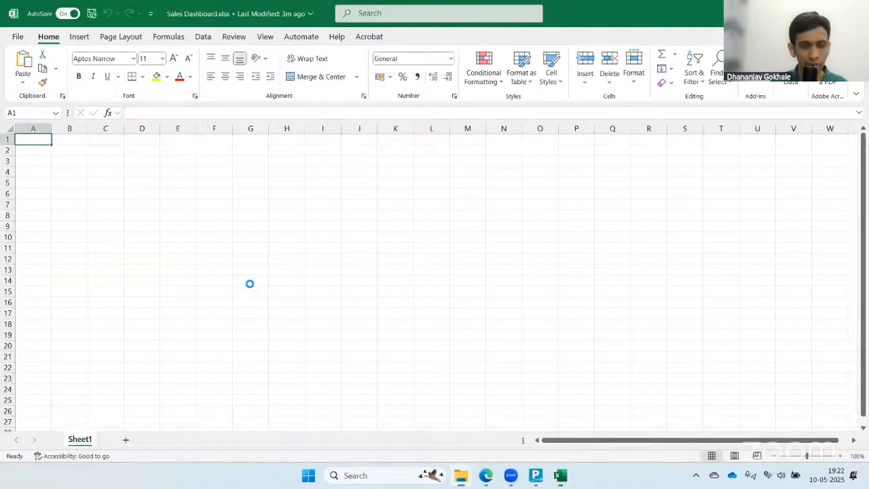
- Widen the parent column to check the parent types of B2B and B2C, and close mst_vouchertype.csv to return to the Sales Dashboard workbook
{"action": "left_click_drag", "start_coordinate": [122, 131], "coordinate": [183, 131]}
{"action": "left_click", "coordinate": [70, 160]}
{"action": "key", "text": "Down"}
{"action": "left_click_drag", "start_coordinate": [70, 163], "coordinate": [70, 173]}
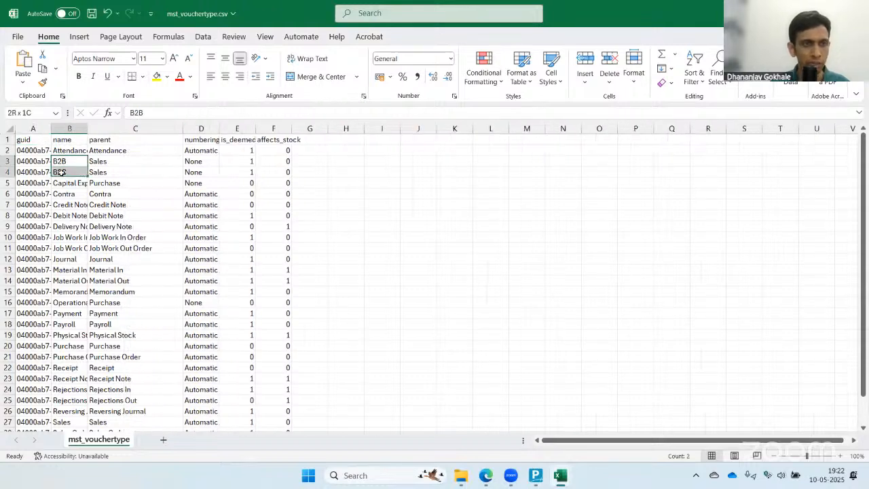
{"action": "left_click", "coordinate": [139, 160]}
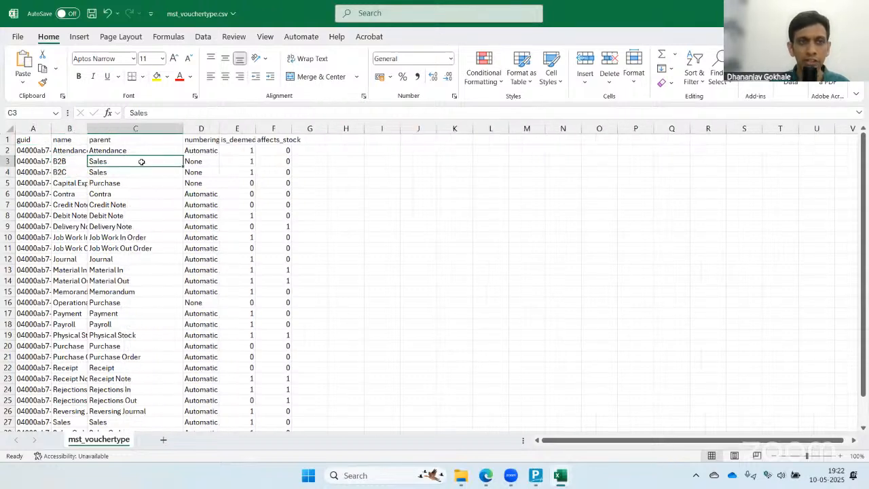
{"action": "left_click", "coordinate": [136, 182]}
{"action": "left_click_drag", "start_coordinate": [136, 163], "coordinate": [120, 174]}
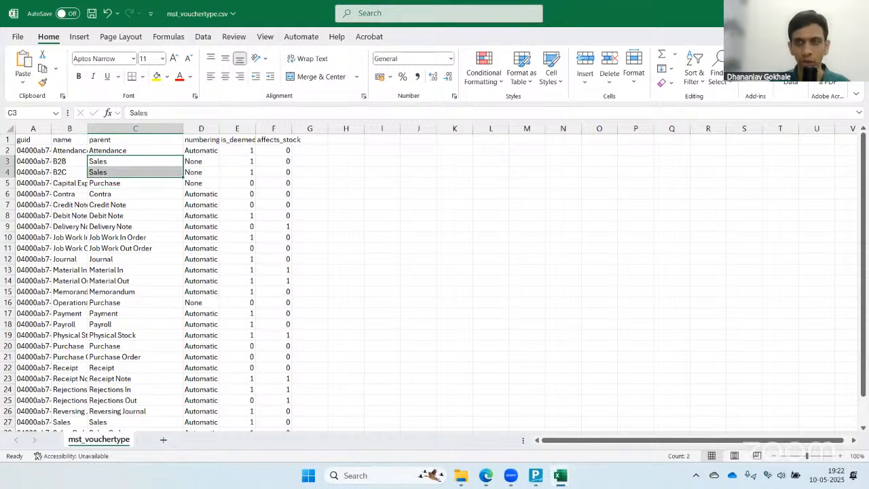
{"action": "left_click", "coordinate": [853, 10]}
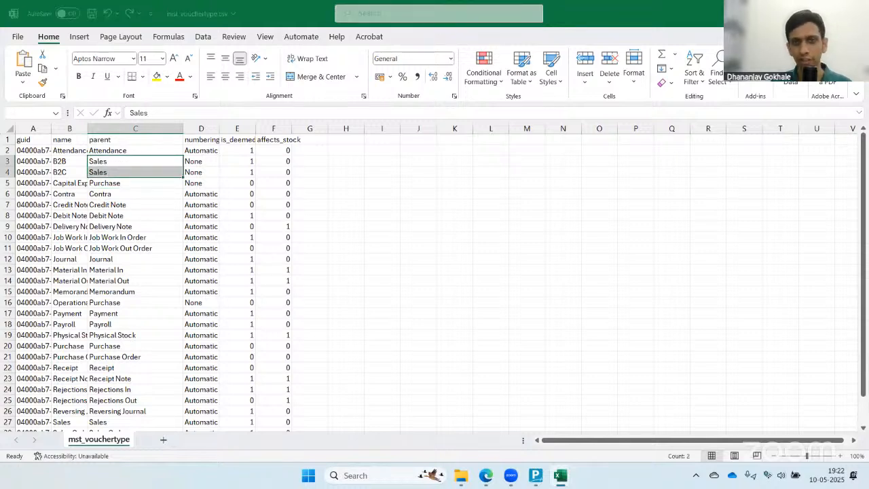
{"action": "left_click", "coordinate": [472, 320]}
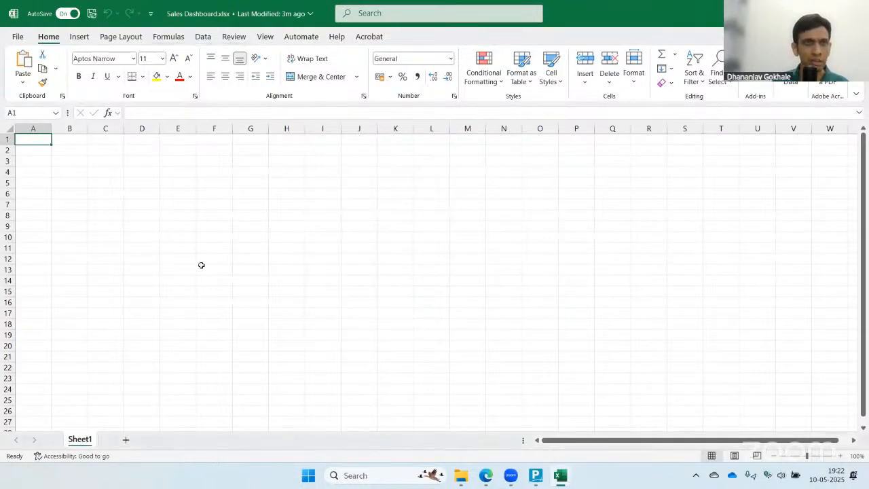
- Import trn_voucher.csv from D:\utility\csv as a Text/CSV source and open it in Power Query Editor with Transform Data
{"action": "left_click", "coordinate": [202, 38]}
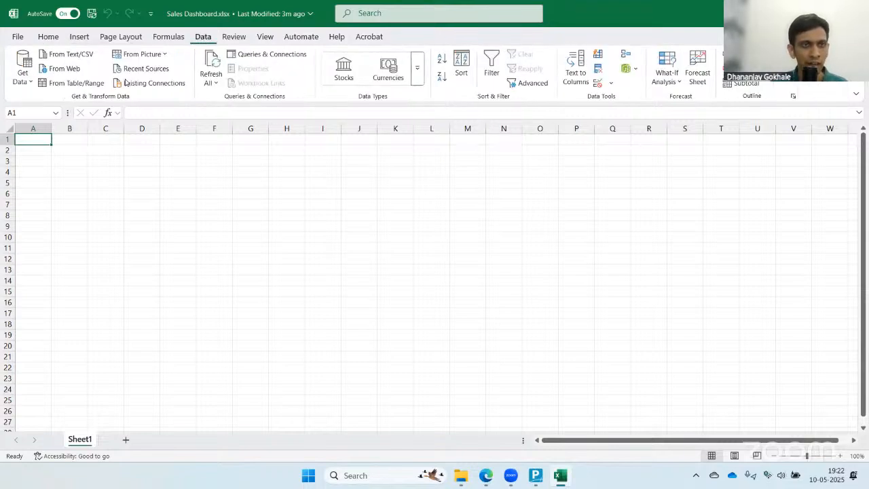
{"action": "left_click", "coordinate": [24, 76]}
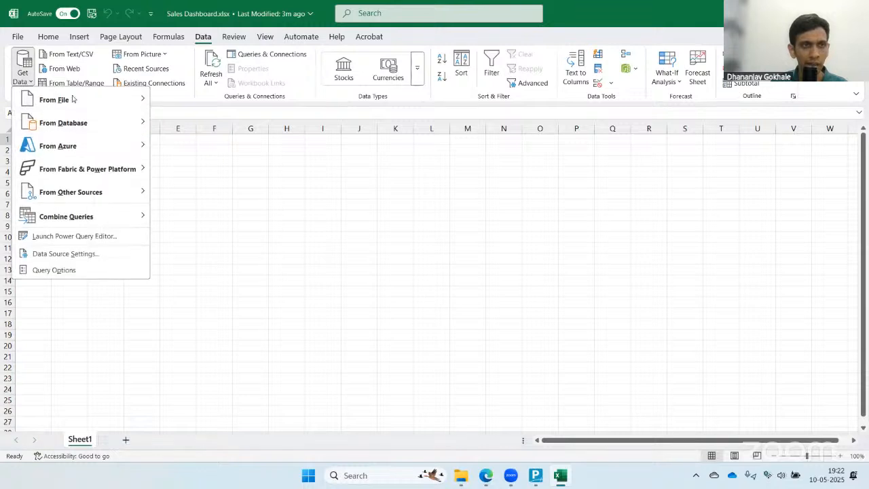
{"action": "mouse_move", "coordinate": [76, 99]}
{"action": "left_click", "coordinate": [201, 123]}
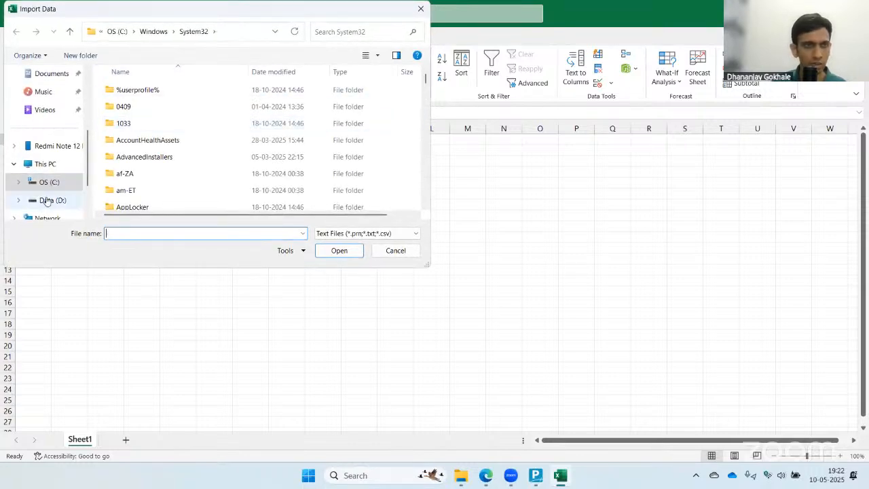
{"action": "left_click", "coordinate": [47, 200]}
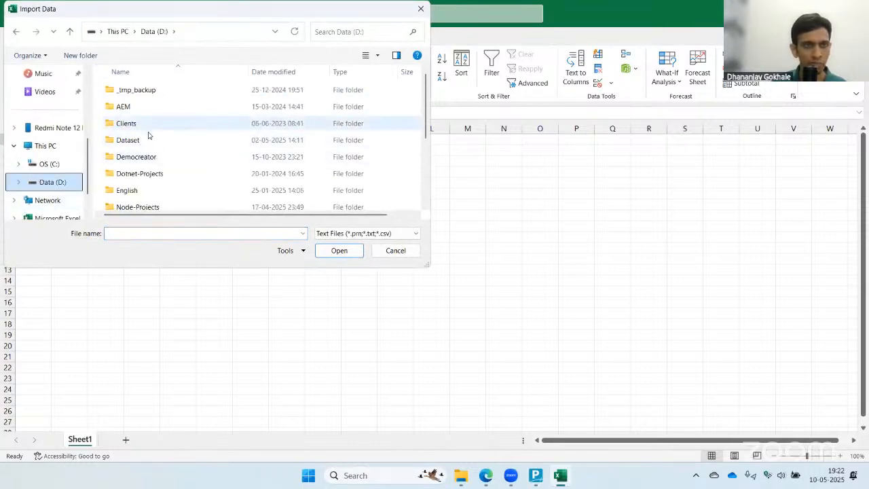
{"action": "scroll", "coordinate": [161, 132], "scroll_direction": "down", "scroll_amount": 3}
{"action": "double_click", "coordinate": [142, 186]}
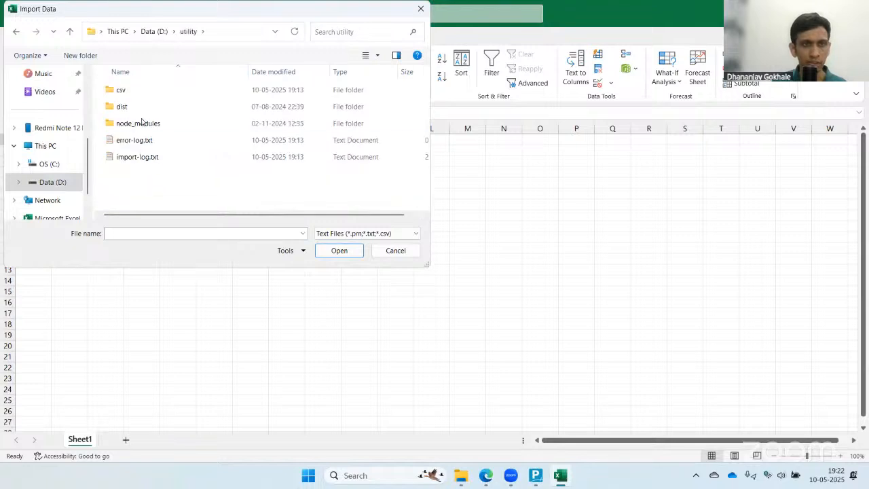
{"action": "double_click", "coordinate": [128, 93]}
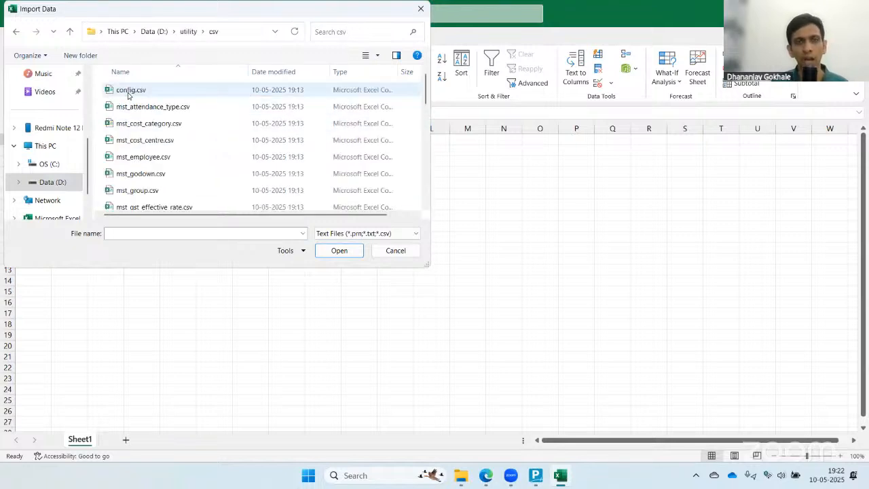
{"action": "scroll", "coordinate": [193, 128], "scroll_direction": "down", "scroll_amount": 10}
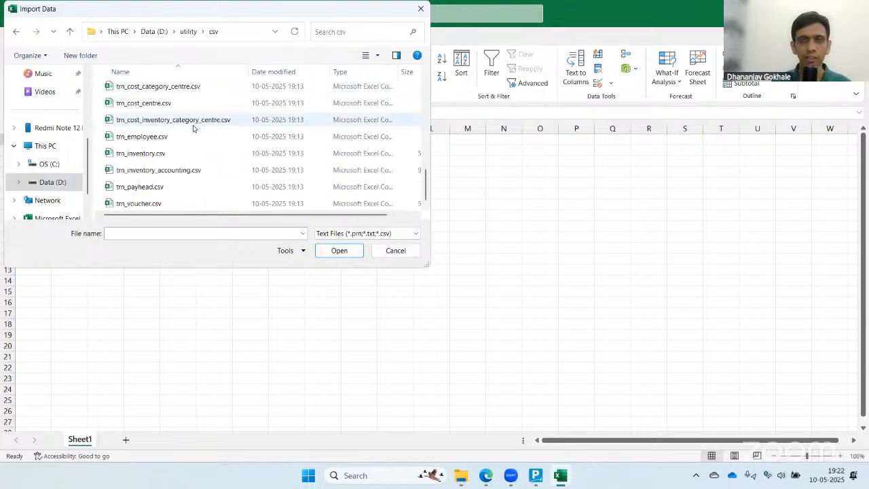
{"action": "double_click", "coordinate": [143, 204]}
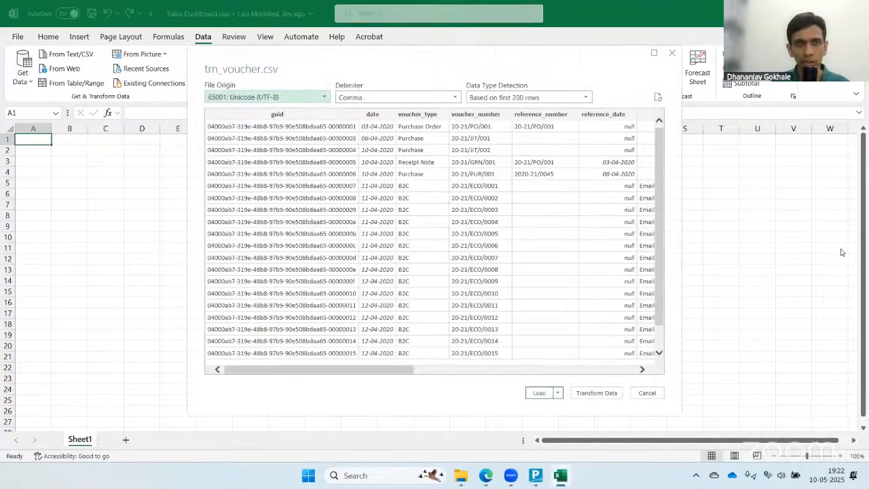
{"action": "left_click", "coordinate": [595, 393]}
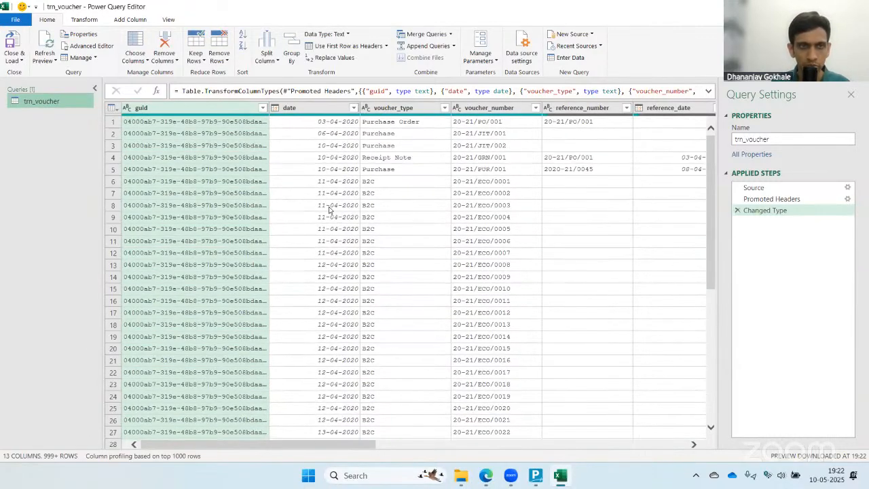
- Examine the data type choices for the date column of the trn_voucher query, keeping Date
{"action": "left_click", "coordinate": [317, 135]}
{"action": "left_click_drag", "start_coordinate": [289, 381], "coordinate": [237, 343]}
{"action": "left_click", "coordinate": [282, 141]}
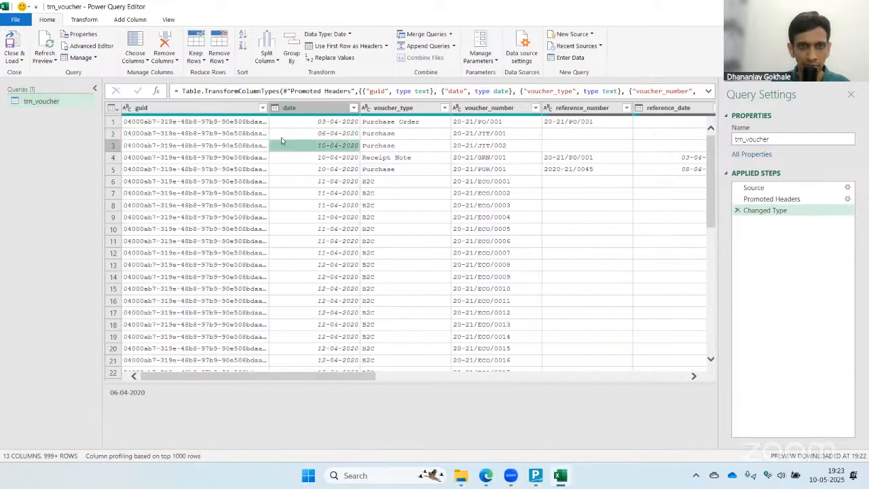
{"action": "left_click", "coordinate": [279, 108]}
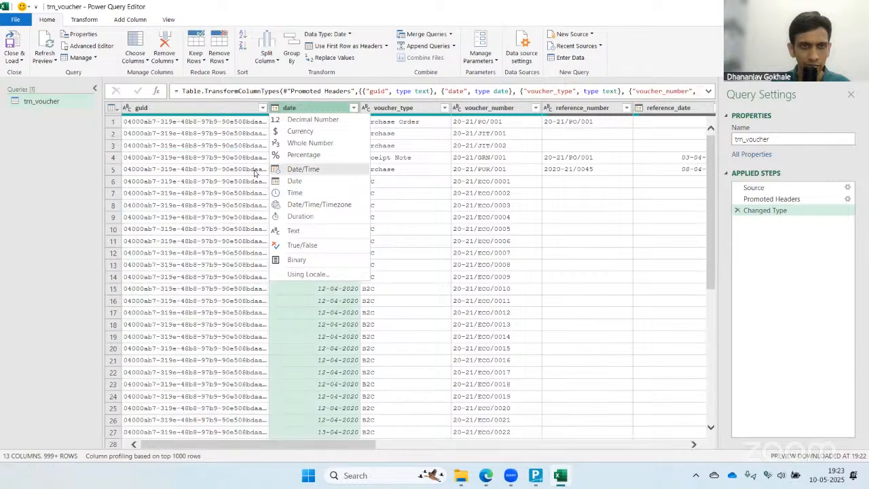
{"action": "left_click", "coordinate": [213, 177]}
{"action": "left_click", "coordinate": [213, 170]}
{"action": "left_click", "coordinate": [229, 132]}
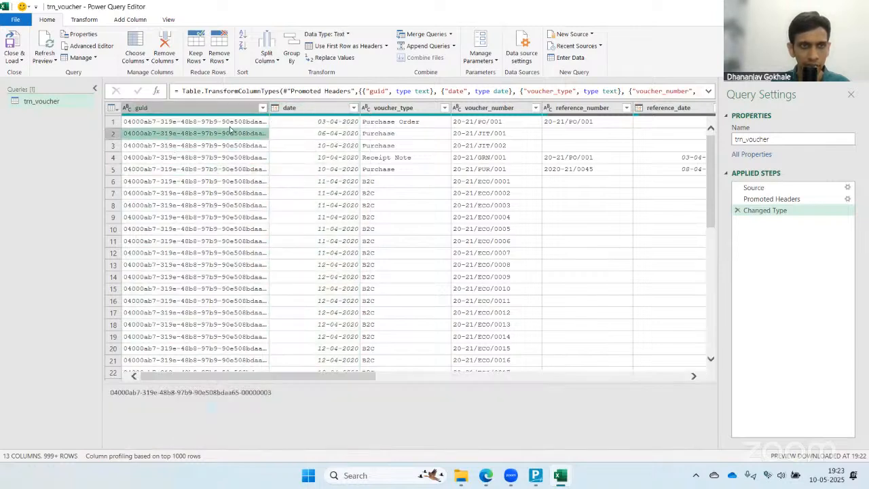
{"action": "left_click", "coordinate": [289, 108]}
{"action": "left_click", "coordinate": [275, 108]}
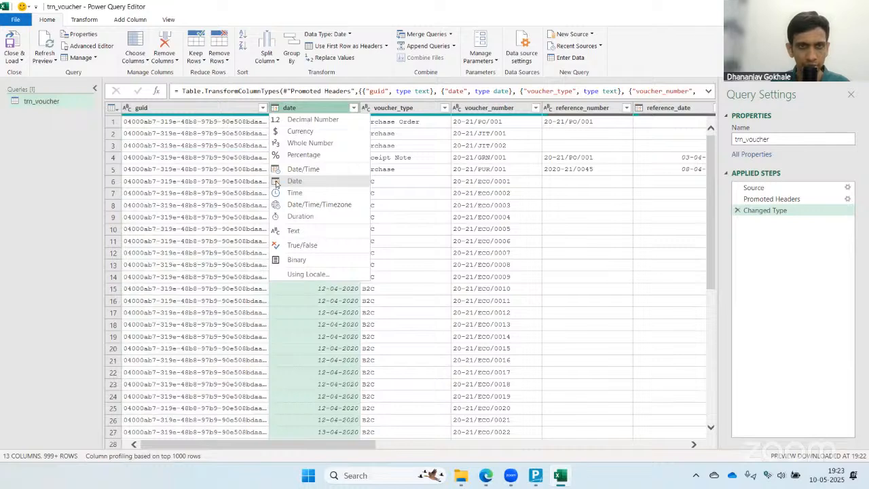
{"action": "left_click", "coordinate": [276, 181]}
{"action": "left_click", "coordinate": [265, 182]}
{"action": "left_click", "coordinate": [275, 109]}
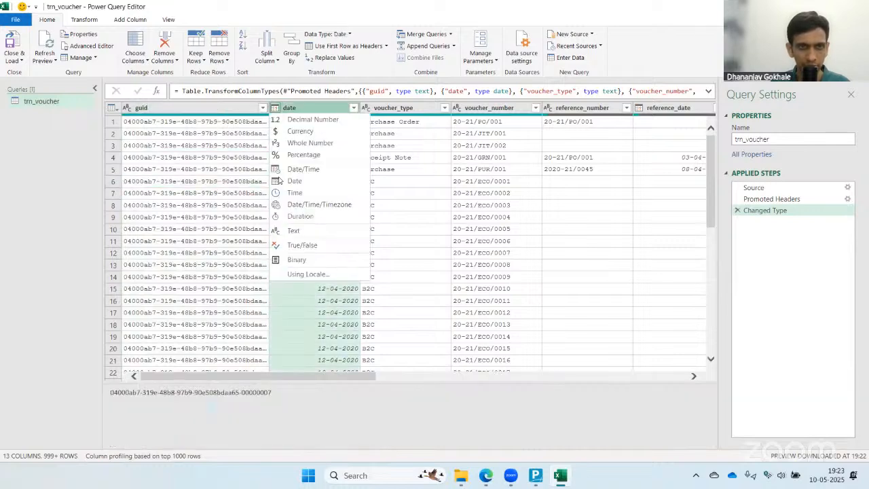
{"action": "left_click", "coordinate": [203, 182]}
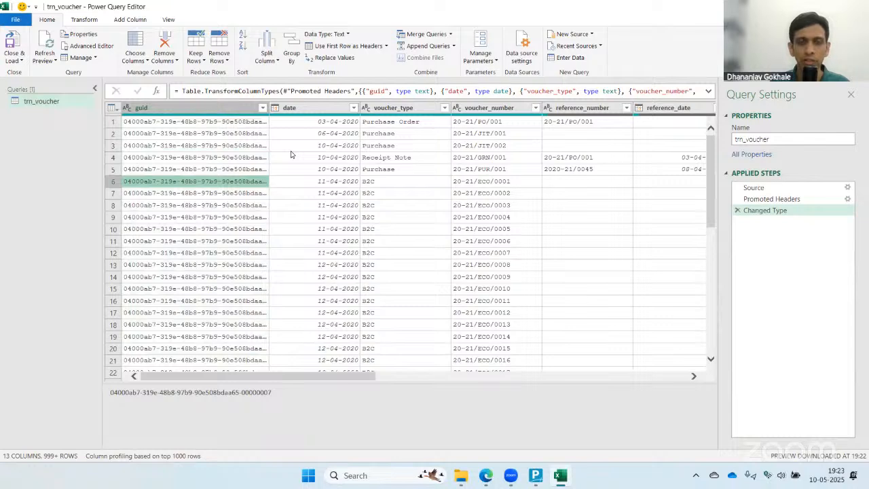
{"action": "left_click", "coordinate": [487, 158]}
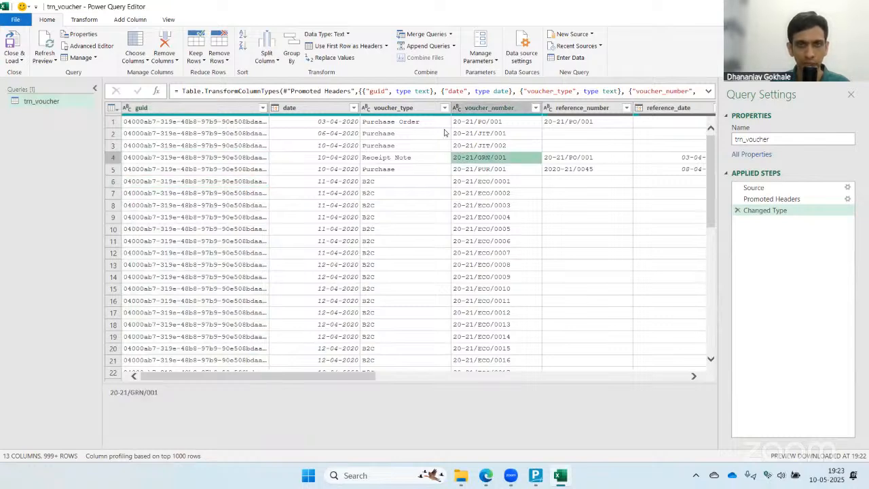
{"action": "left_click", "coordinate": [275, 109]}
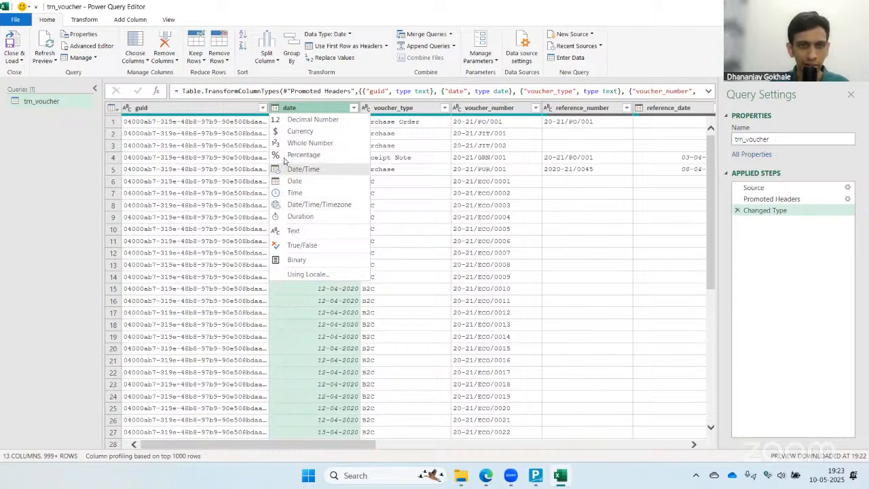
{"action": "left_click", "coordinate": [191, 173]}
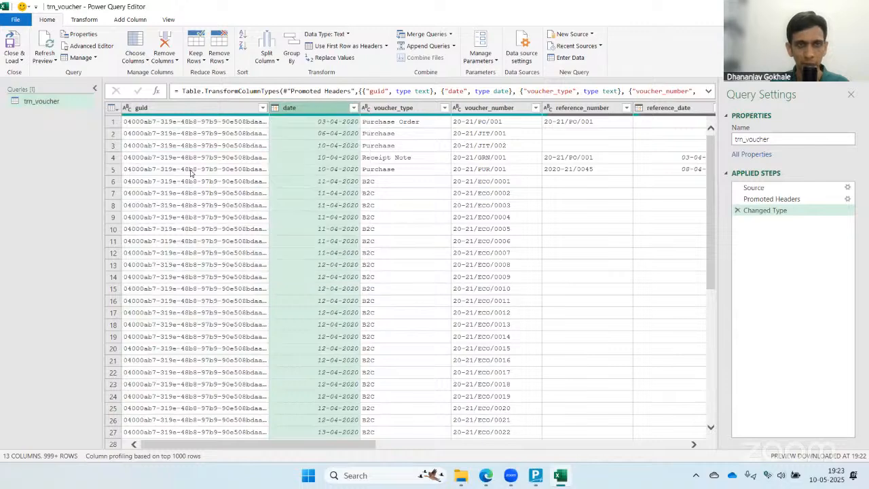
- Look through the trn_voucher columns along row 5, from guid across to is_order_voucher
{"action": "left_click", "coordinate": [191, 171]}
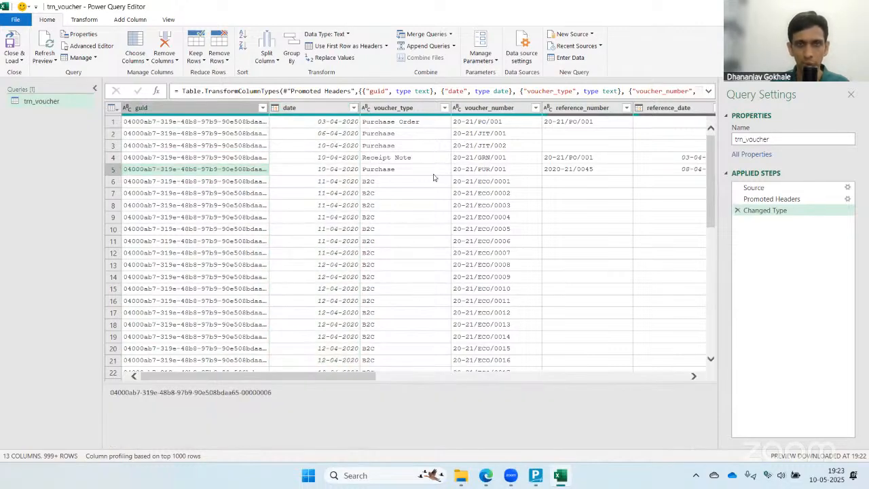
{"action": "key", "text": "Right"}
{"action": "key", "text": "Right"}
{"action": "key", "text": "Right"}
{"action": "key", "text": "Right"}
{"action": "key", "text": "Right"}
{"action": "key", "text": "Right"}
{"action": "key", "text": "Right"}
{"action": "key", "text": "Right"}
{"action": "key", "text": "Right"}
{"action": "key", "text": "Right"}
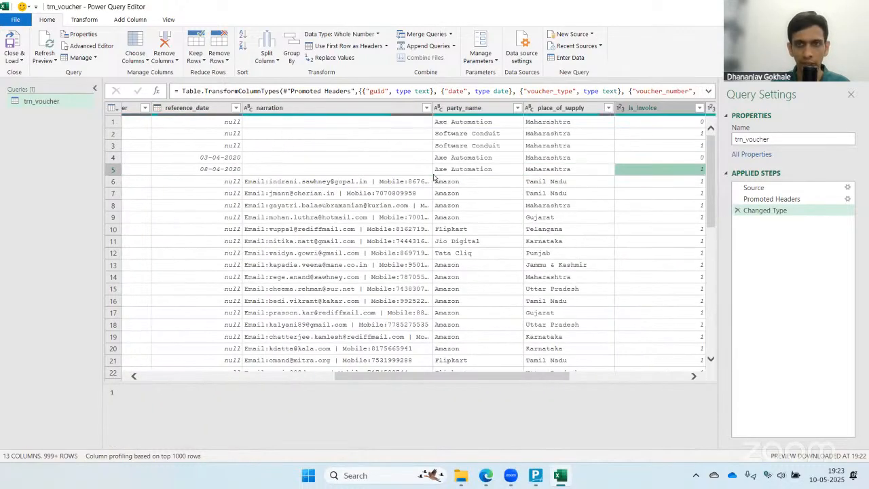
{"action": "key", "text": "Left"}
{"action": "key", "text": "Left"}
{"action": "key", "text": "Left"}
{"action": "key", "text": "Right"}
{"action": "key", "text": "Right"}
{"action": "key", "text": "Right"}
{"action": "key", "text": "Right"}
{"action": "key", "text": "Right"}
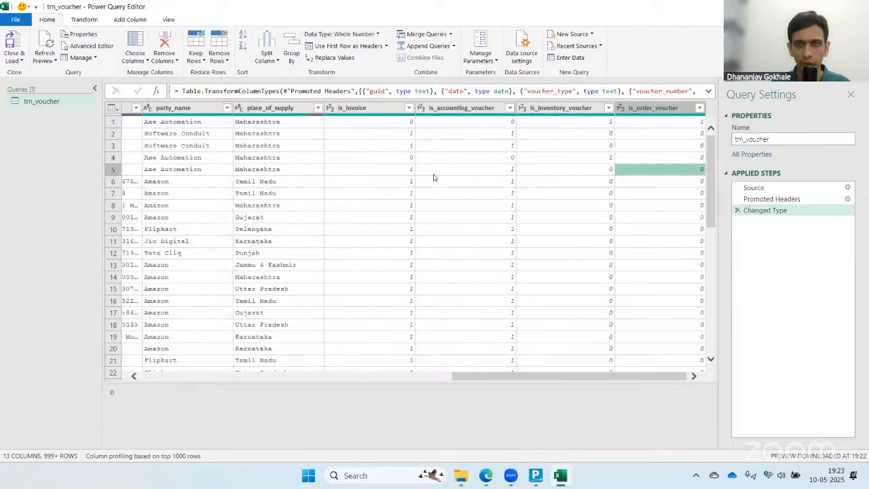
- Go back to the first column and load the trn_voucher query into the workbook with Close & Load
{"action": "key", "text": "Left"}
{"action": "key", "text": "Left"}
{"action": "key", "text": "Home"}
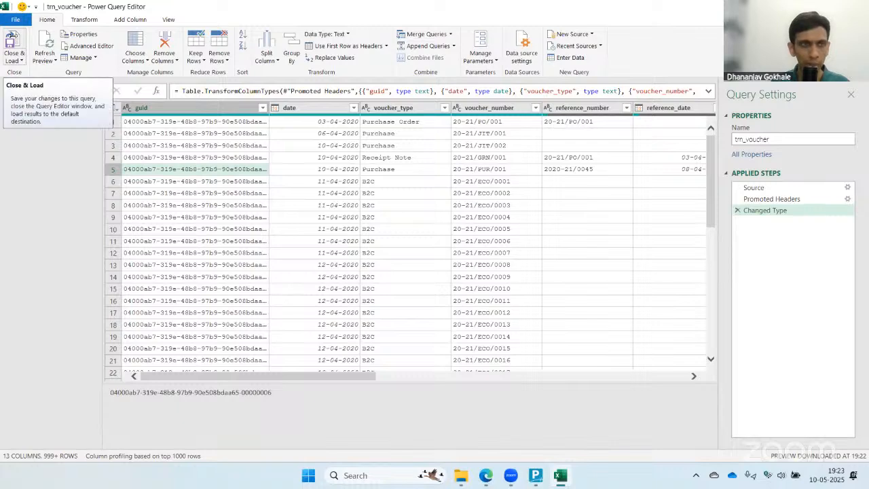
{"action": "left_click", "coordinate": [12, 35]}
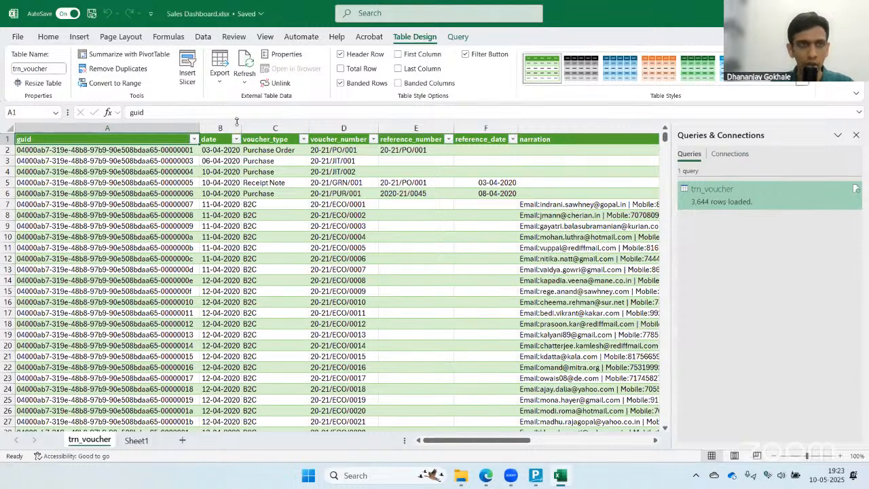
- Import trn_accounting.csv from D:\utility\csv as a Text/CSV source and open it in Power Query Editor
{"action": "left_click", "coordinate": [203, 36]}
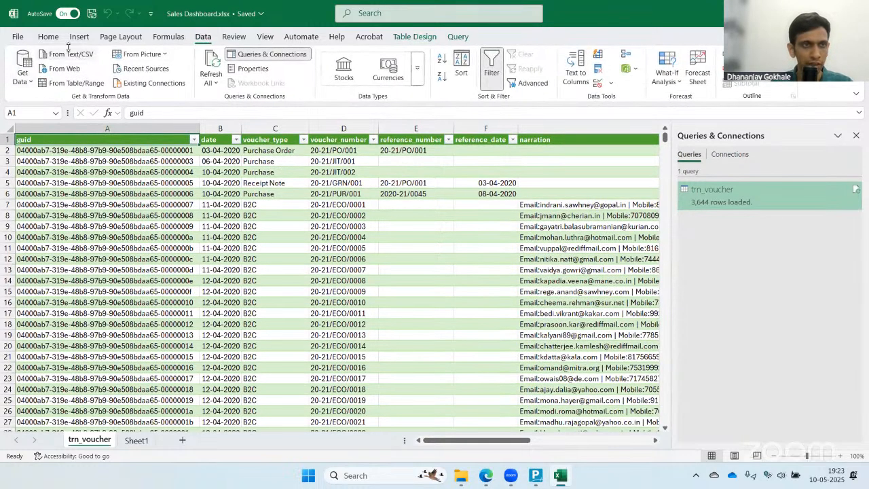
{"action": "left_click", "coordinate": [23, 73]}
{"action": "mouse_move", "coordinate": [116, 99]}
{"action": "left_click", "coordinate": [204, 123]}
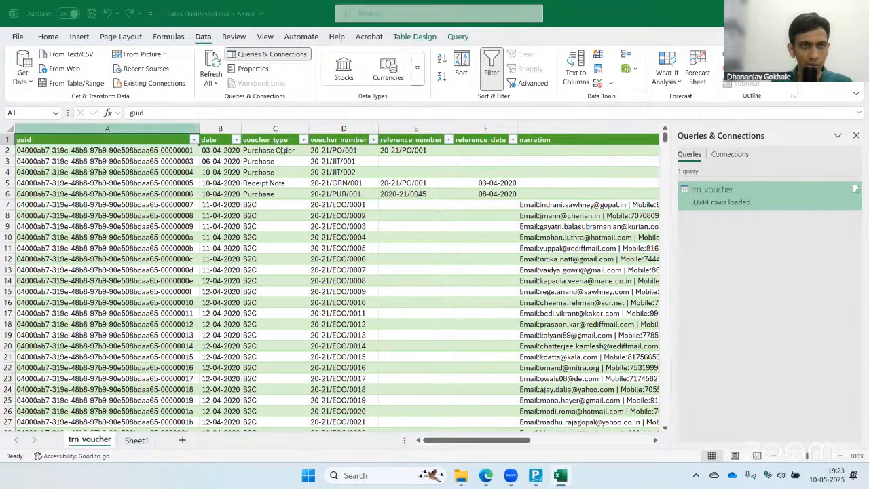
{"action": "scroll", "coordinate": [167, 149], "scroll_direction": "down", "scroll_amount": 10}
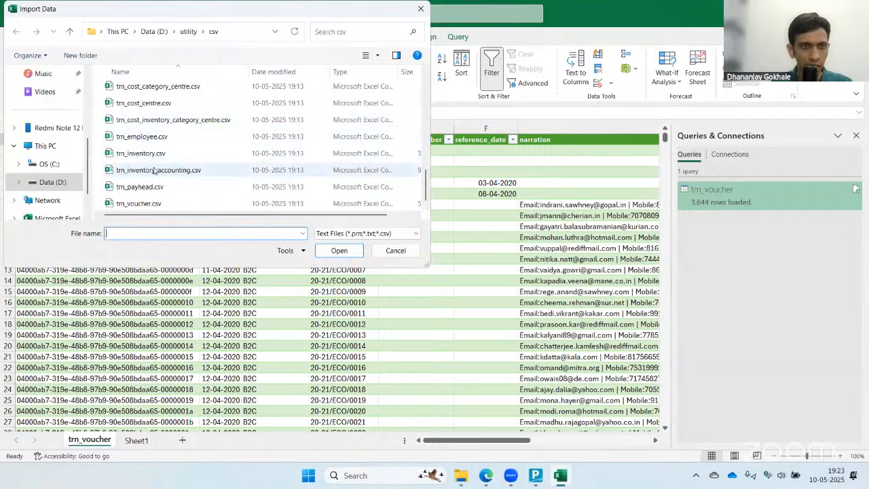
{"action": "scroll", "coordinate": [155, 152], "scroll_direction": "up", "scroll_amount": 3}
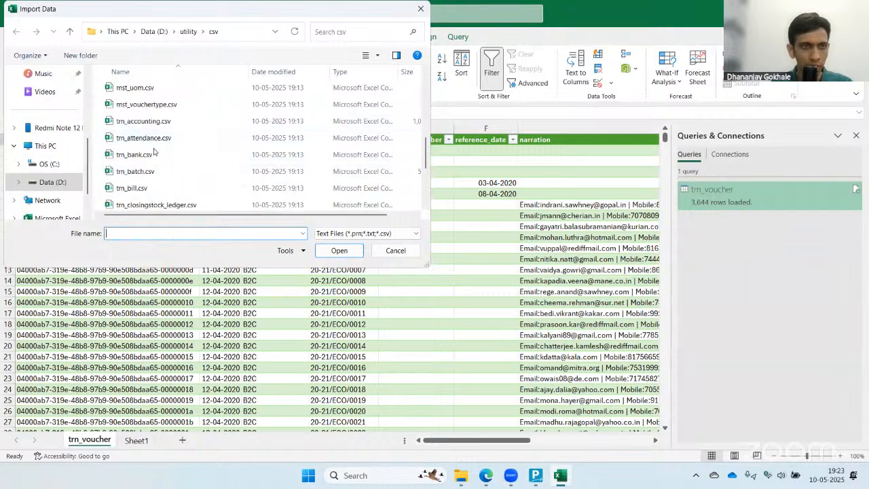
{"action": "left_click", "coordinate": [148, 122]}
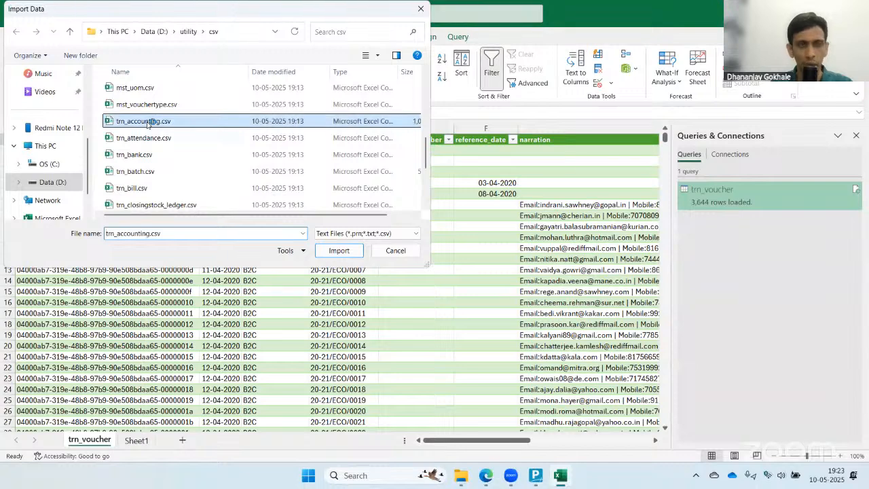
{"action": "double_click", "coordinate": [148, 122]}
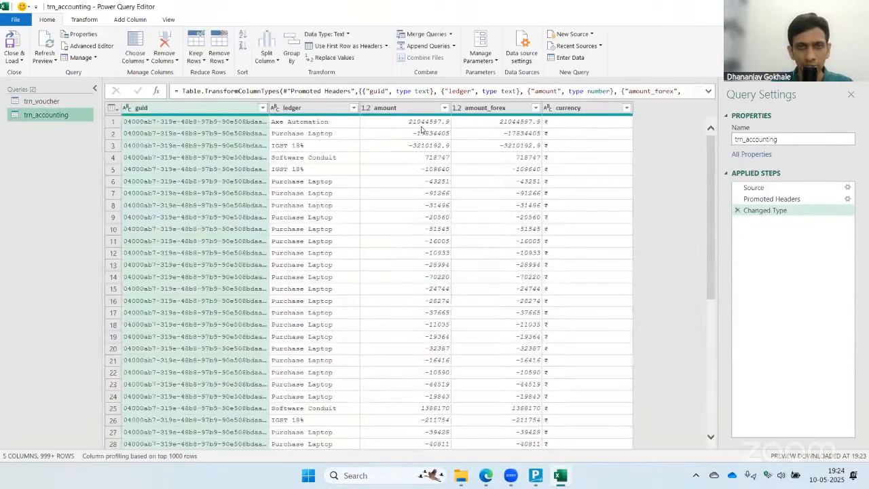
- Examine the amount, amount_forex and currency columns of the trn_accounting query
{"action": "left_click", "coordinate": [421, 124]}
{"action": "left_click", "coordinate": [474, 135]}
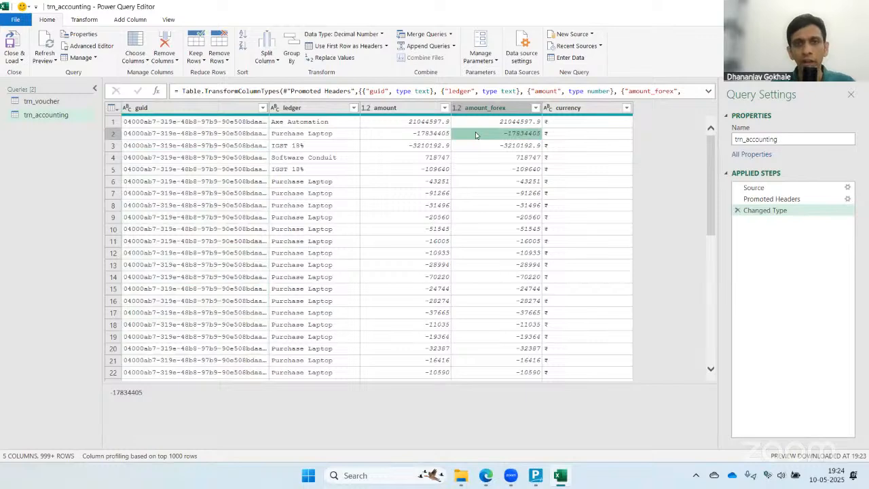
{"action": "left_click", "coordinate": [504, 110]}
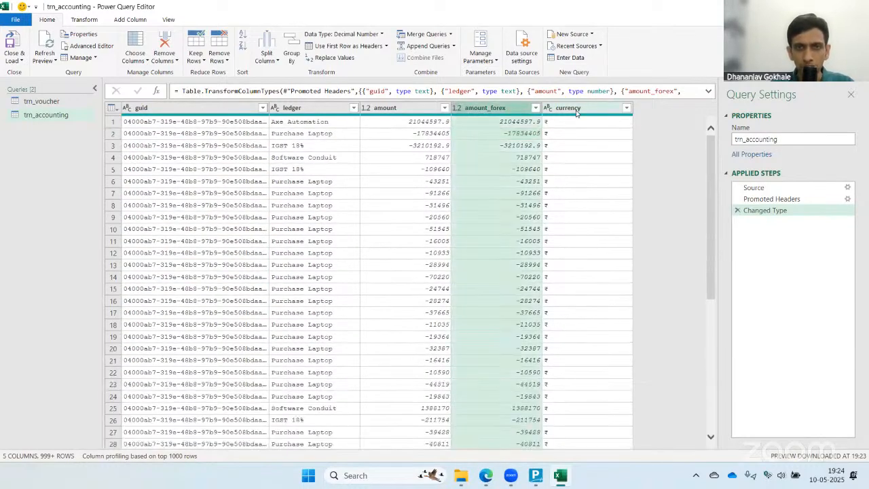
{"action": "left_click", "coordinate": [576, 112]}
{"action": "left_click", "coordinate": [494, 110]}
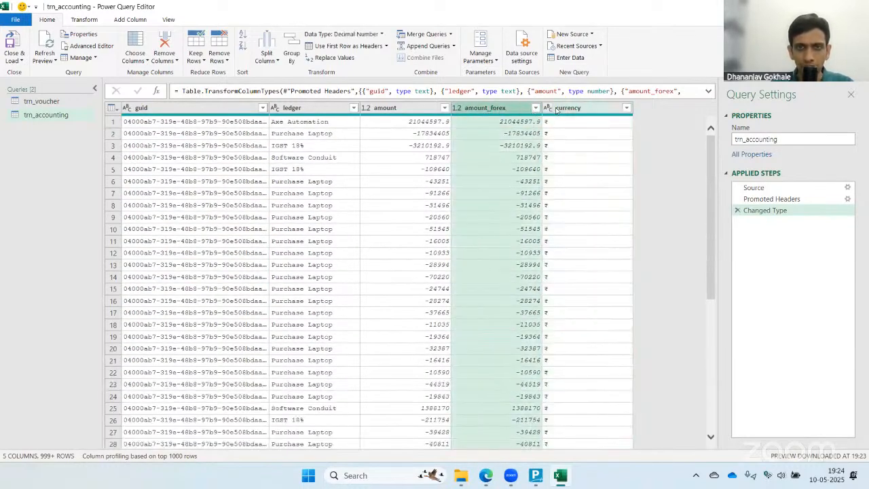
{"action": "left_click", "coordinate": [405, 114]}
{"action": "left_click", "coordinate": [485, 109]}
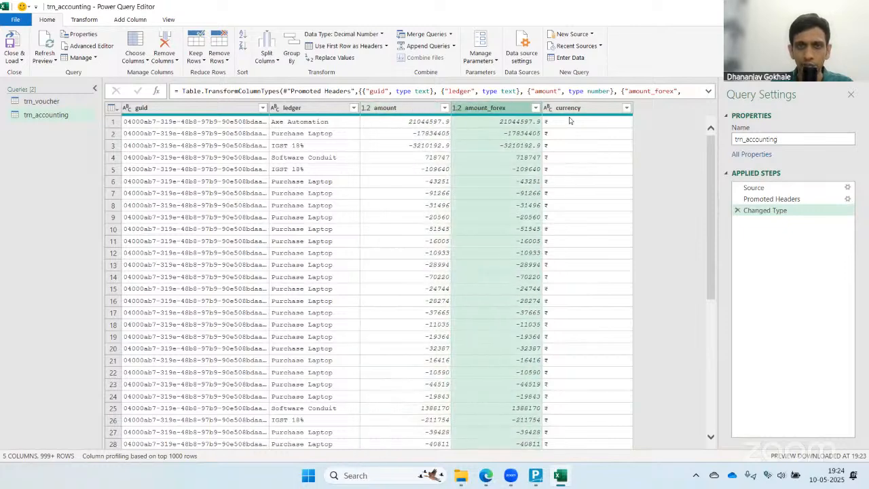
{"action": "left_click", "coordinate": [570, 111]}
- Compare individual amount_forex values with the amount and currency entries in the first three rows of trn_accounting
{"action": "left_click", "coordinate": [506, 124]}
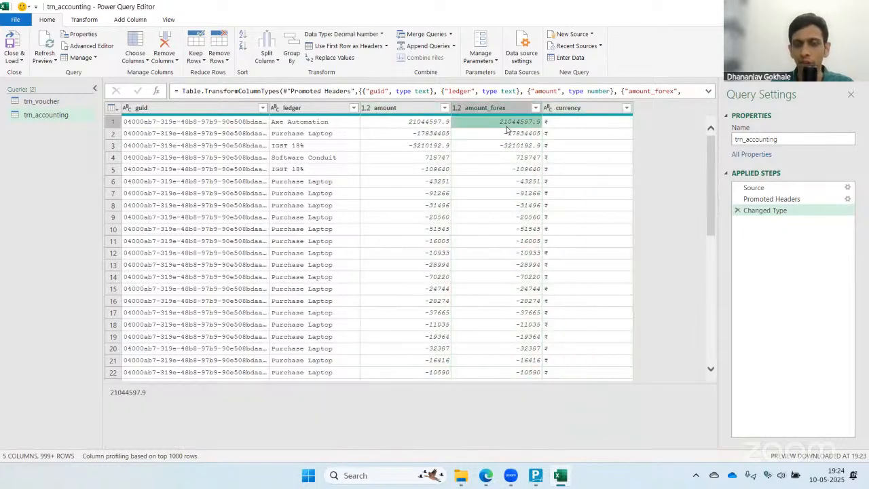
{"action": "left_click", "coordinate": [502, 146]}
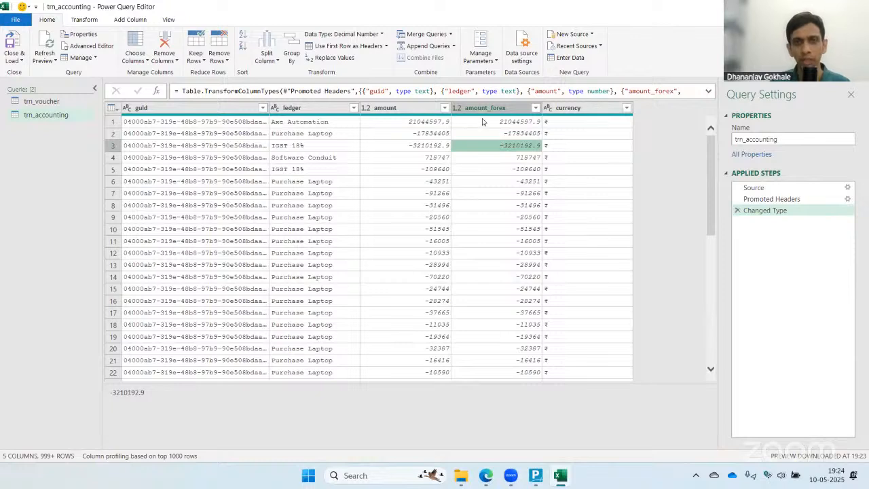
{"action": "left_click", "coordinate": [401, 126]}
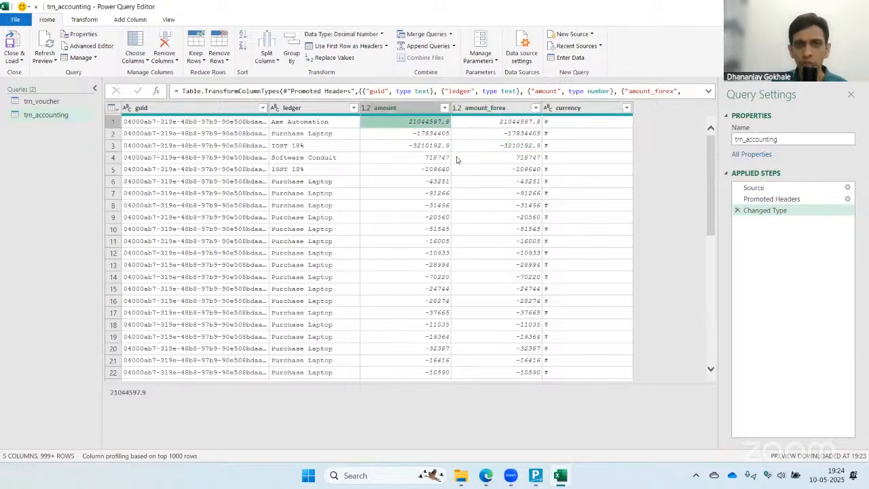
{"action": "left_click", "coordinate": [506, 124]}
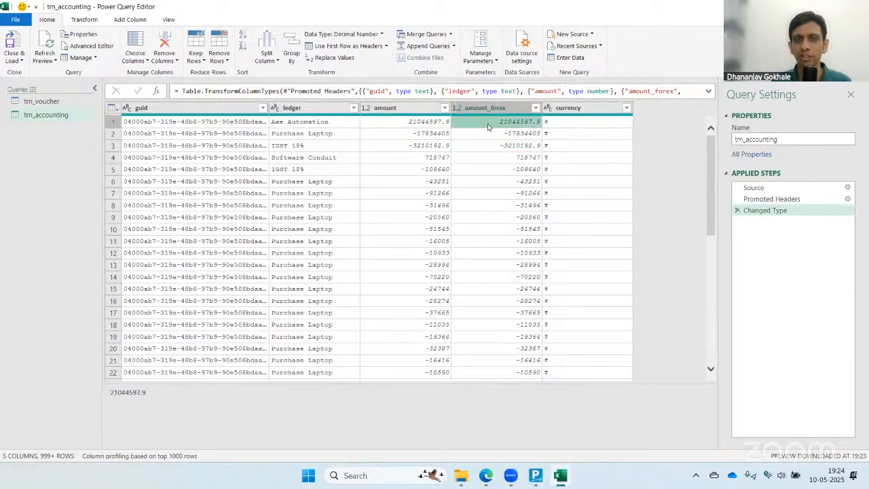
{"action": "left_click", "coordinate": [489, 149]}
{"action": "left_click", "coordinate": [487, 126]}
{"action": "left_click", "coordinate": [590, 121]}
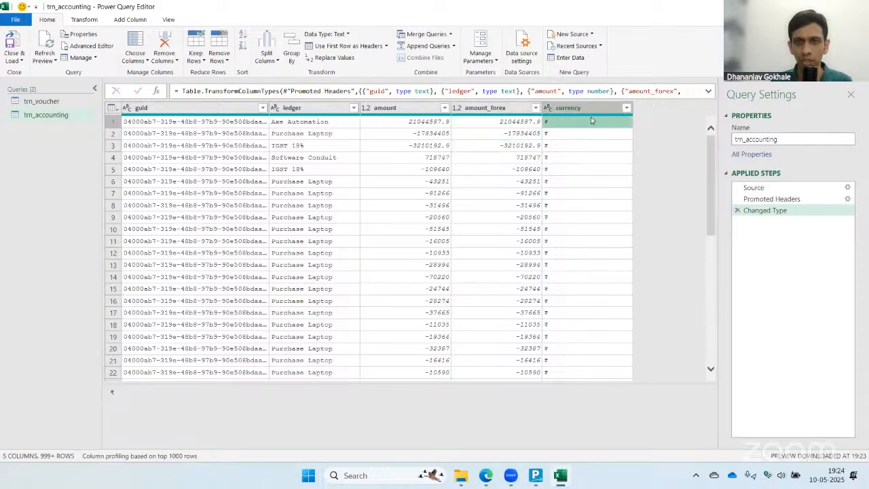
{"action": "left_click", "coordinate": [492, 145]}
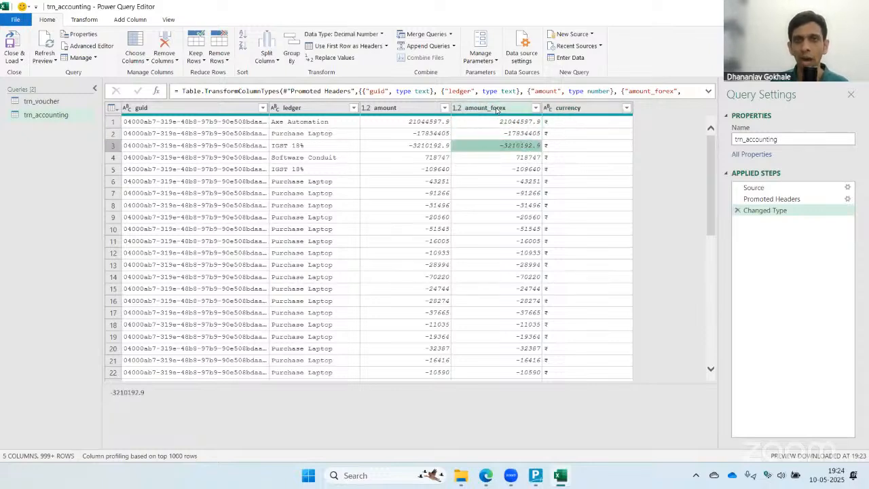
{"action": "left_click", "coordinate": [490, 108]}
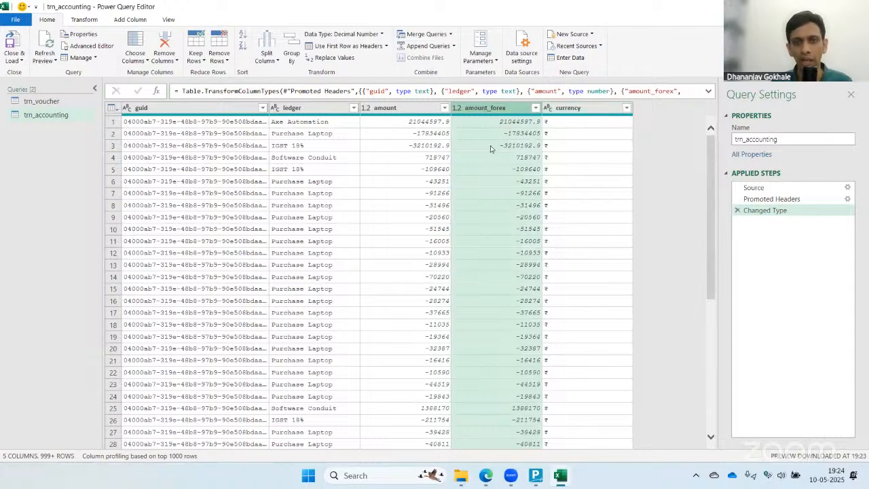
{"action": "left_click", "coordinate": [575, 152]}
- Remove the amount_forex and currency columns from the trn_accounting query
{"action": "left_click", "coordinate": [492, 109]}
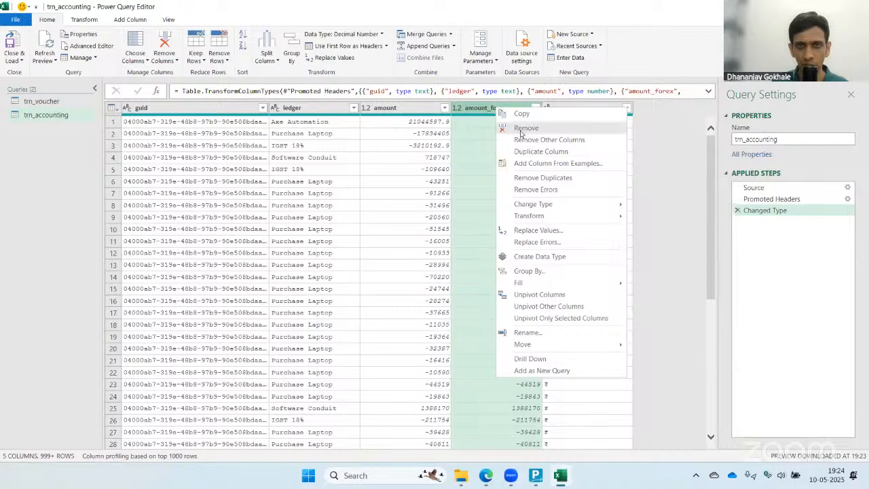
{"action": "left_click", "coordinate": [521, 129]}
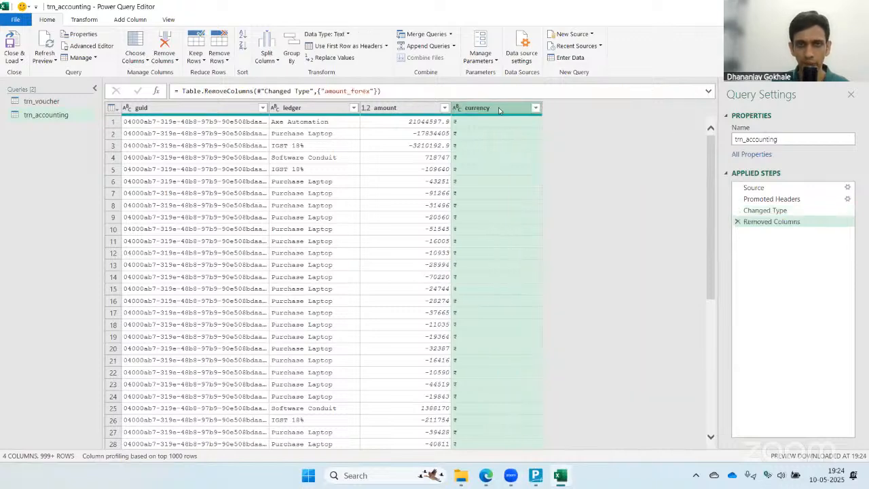
{"action": "right_click", "coordinate": [493, 112]}
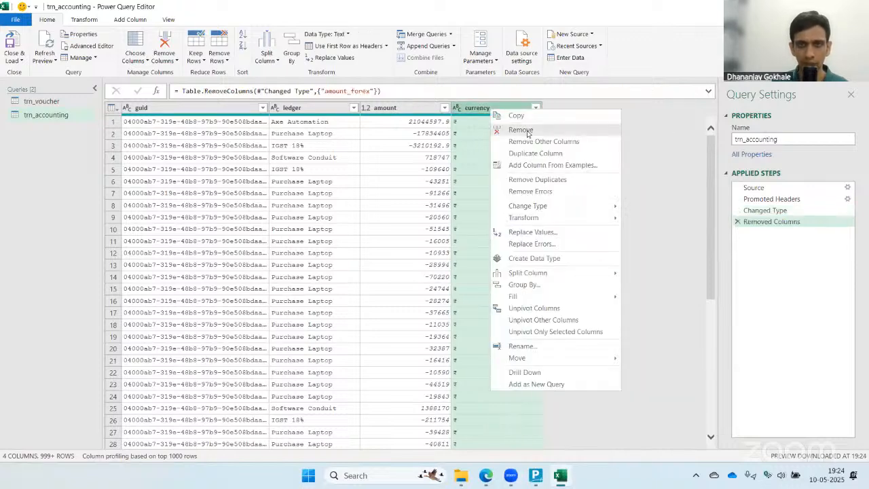
{"action": "left_click", "coordinate": [527, 131]}
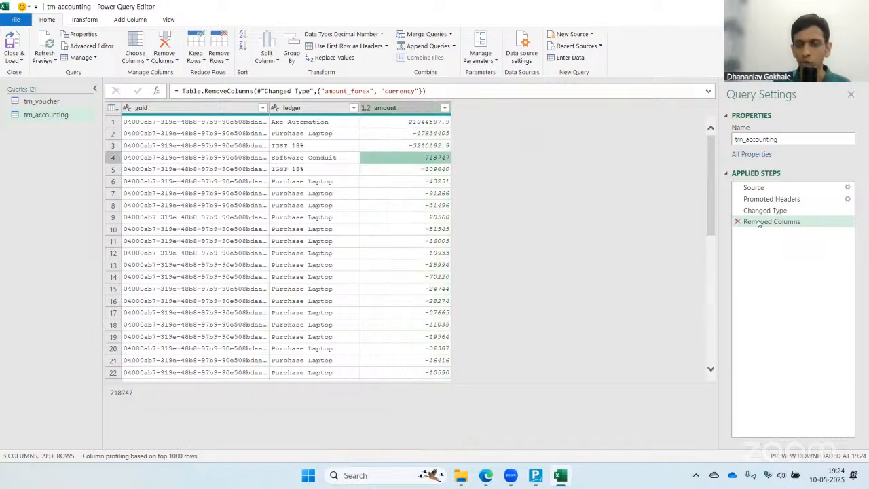
- Review the applied steps back to Promoted Headers, return to Removed Columns, and load trn_accounting into the workbook with Close & Load
{"action": "left_click", "coordinate": [770, 211]}
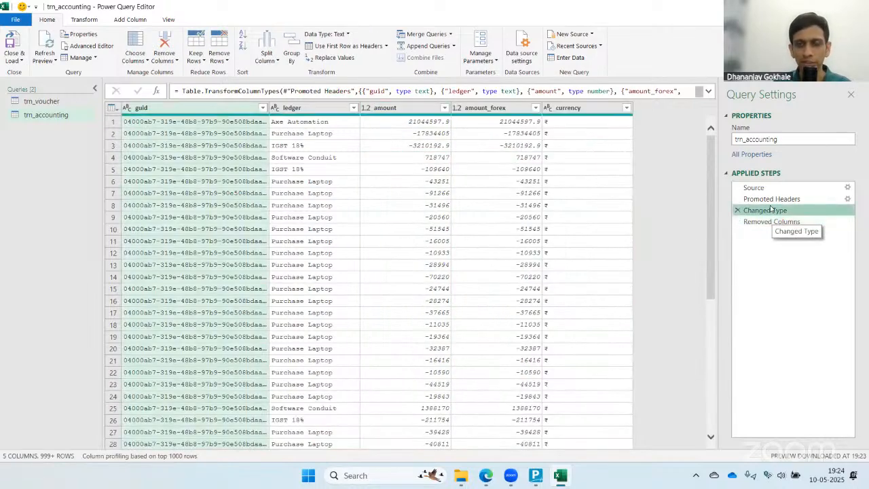
{"action": "left_click", "coordinate": [770, 200]}
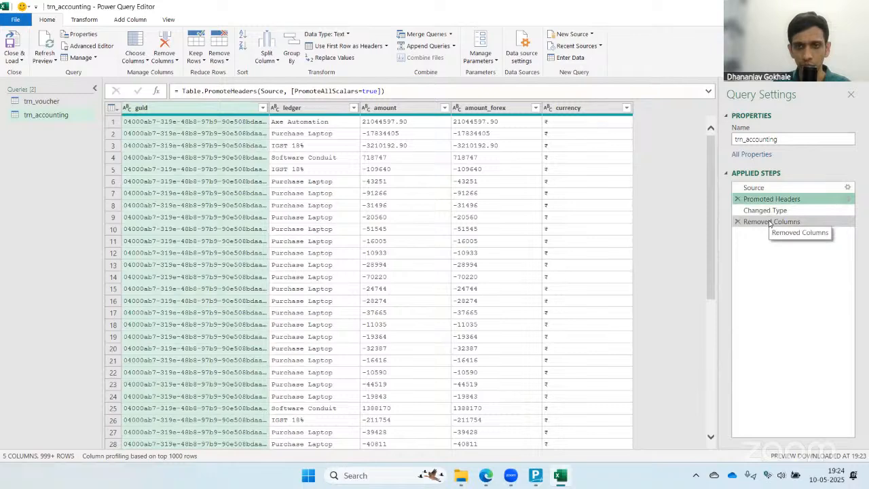
{"action": "left_click", "coordinate": [770, 222]}
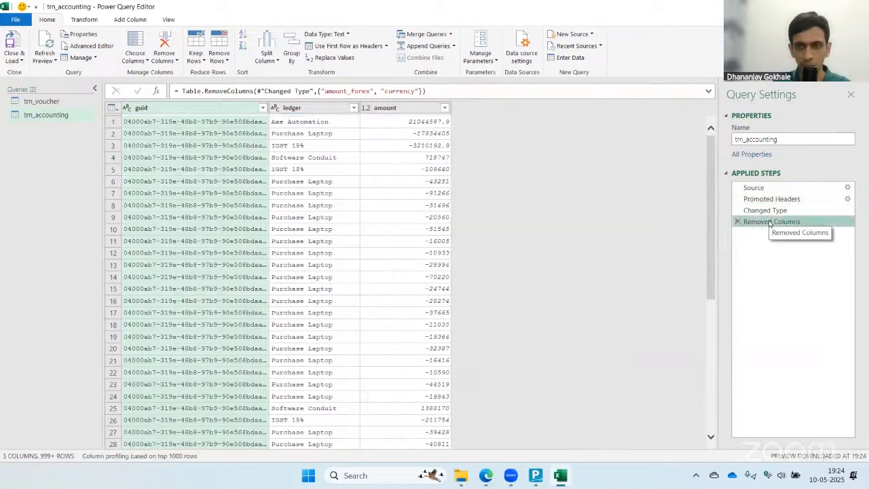
{"action": "left_click", "coordinate": [401, 145]}
{"action": "left_click", "coordinate": [396, 125]}
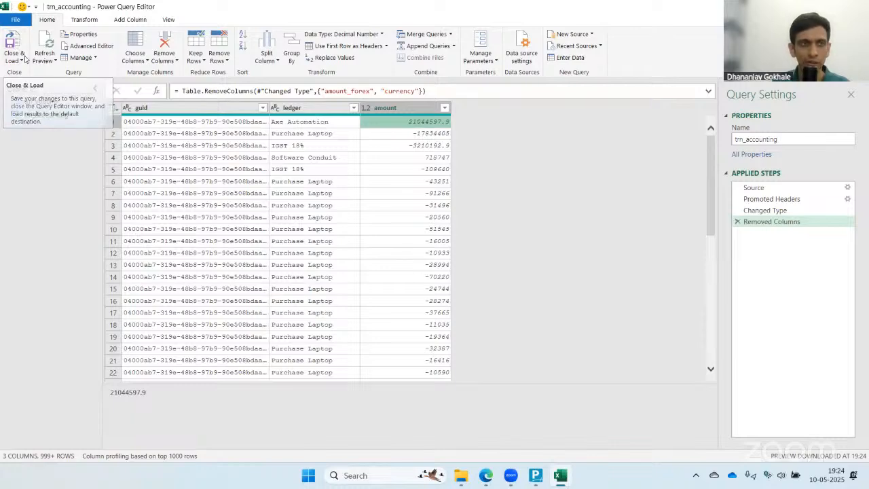
{"action": "left_click", "coordinate": [9, 42]}
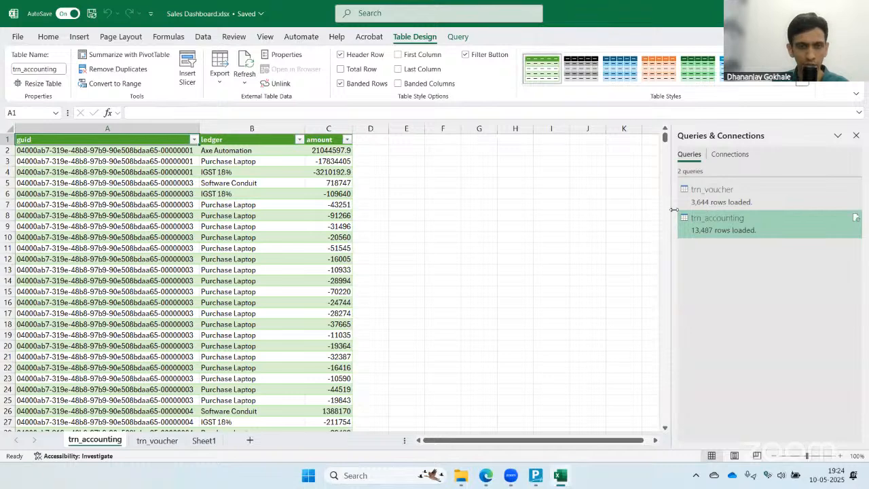
- Import mst_ledger.csv from D:\utility\csv as a Text/CSV source and open it in Power Query Editor with Transform Data
{"action": "left_click", "coordinate": [203, 36]}
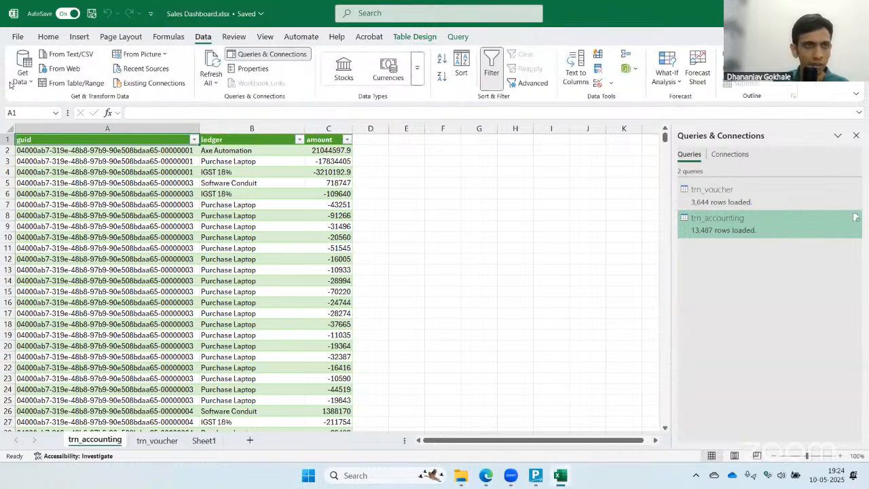
{"action": "left_click", "coordinate": [23, 71]}
{"action": "mouse_move", "coordinate": [82, 100]}
{"action": "left_click", "coordinate": [197, 122]}
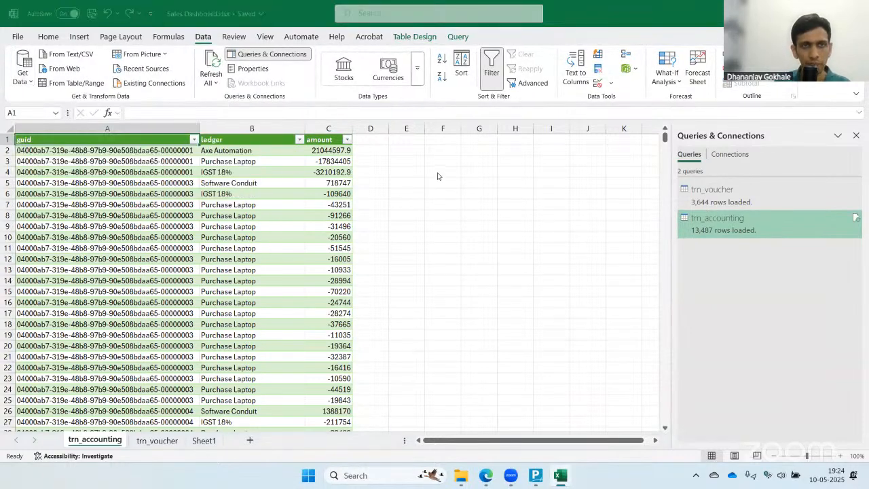
{"action": "scroll", "coordinate": [177, 170], "scroll_direction": "down", "scroll_amount": 5}
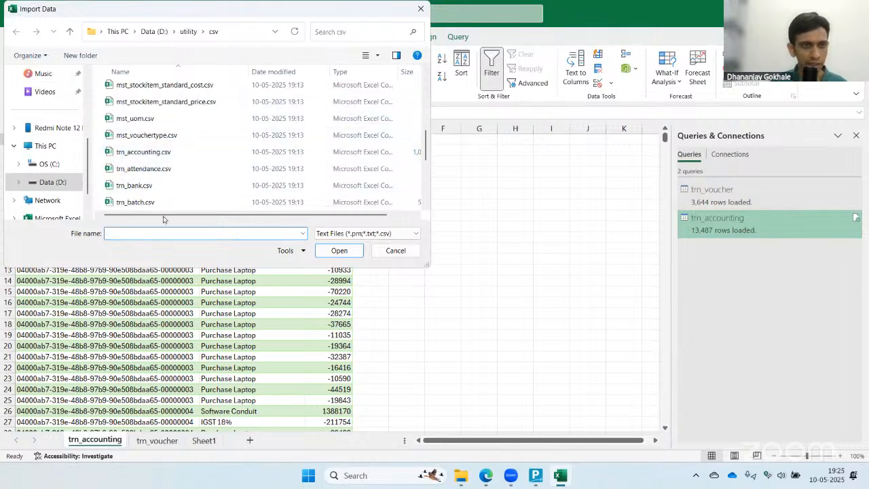
{"action": "scroll", "coordinate": [152, 194], "scroll_direction": "up", "scroll_amount": 5}
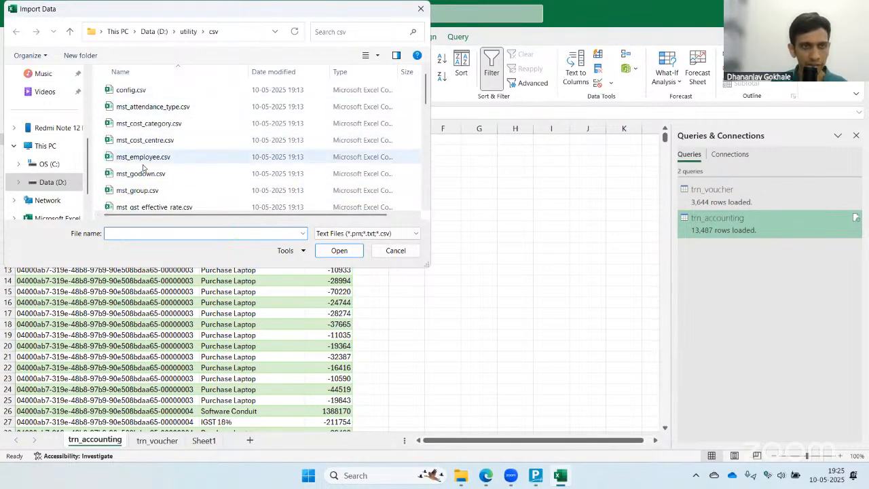
{"action": "scroll", "coordinate": [145, 177], "scroll_direction": "down", "scroll_amount": 2}
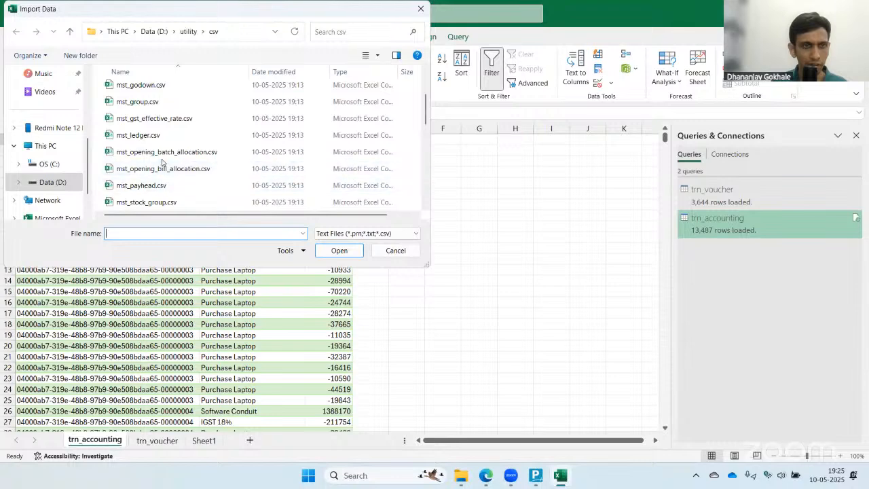
{"action": "double_click", "coordinate": [139, 135]}
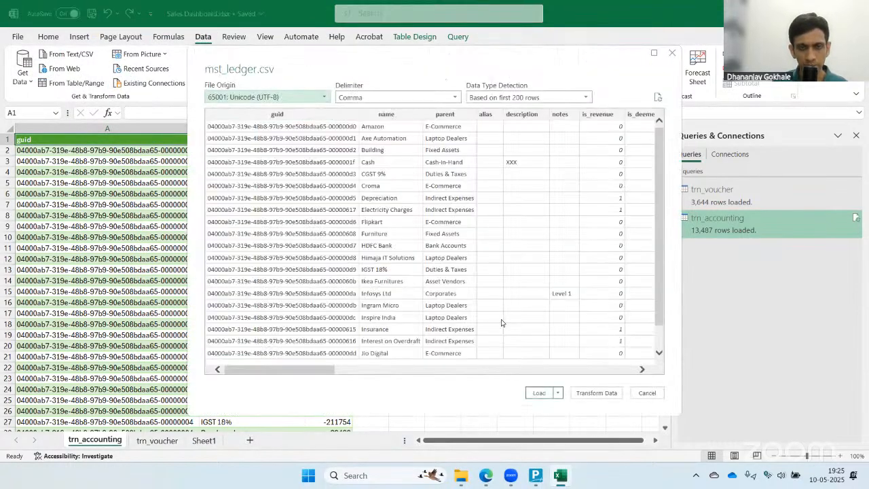
{"action": "left_click", "coordinate": [582, 394]}
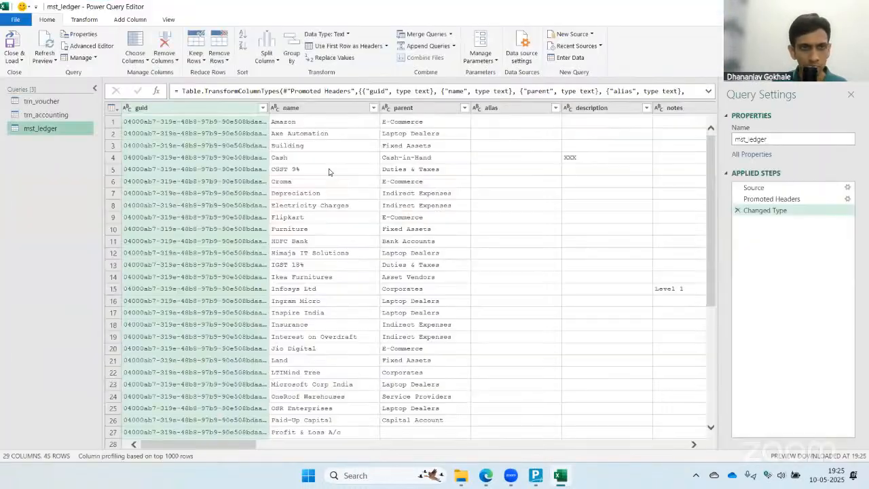
- Look over the ledger names and parents, and load the mst_ledger query into the workbook with Close & Load
{"action": "scroll", "coordinate": [312, 184], "scroll_direction": "down", "scroll_amount": 2}
{"action": "scroll", "coordinate": [312, 184], "scroll_direction": "up", "scroll_amount": 2}
{"action": "left_click", "coordinate": [442, 169]}
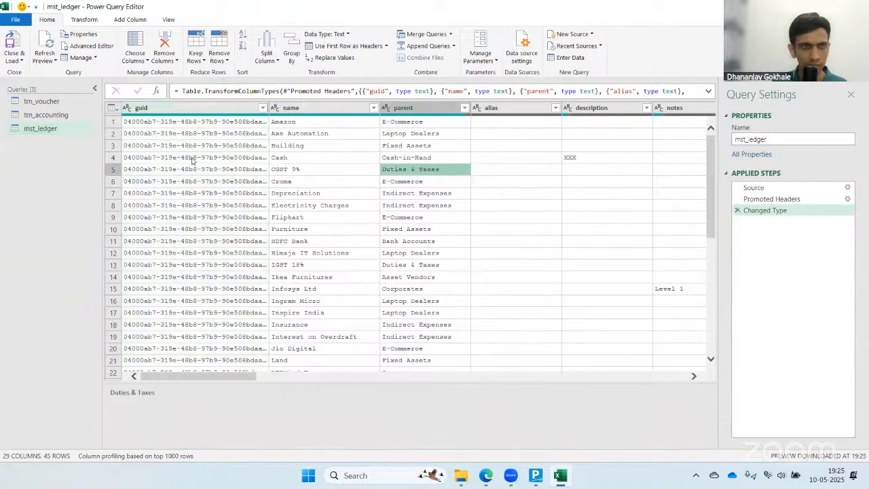
{"action": "left_click", "coordinate": [19, 45]}
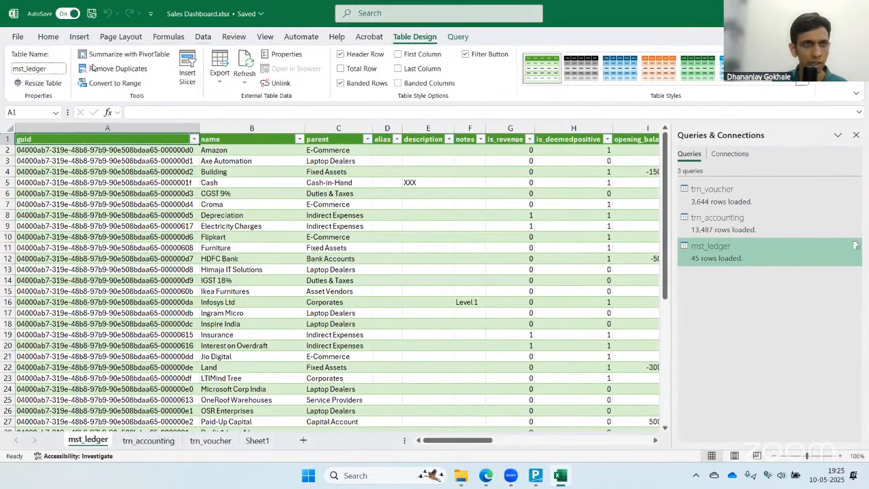
- Import mst_group.csv from D:\utility\csv as a Text/CSV source through Transform Data and load the mst_group query into the workbook
{"action": "left_click", "coordinate": [202, 36]}
{"action": "left_click", "coordinate": [22, 68]}
{"action": "mouse_move", "coordinate": [61, 99]}
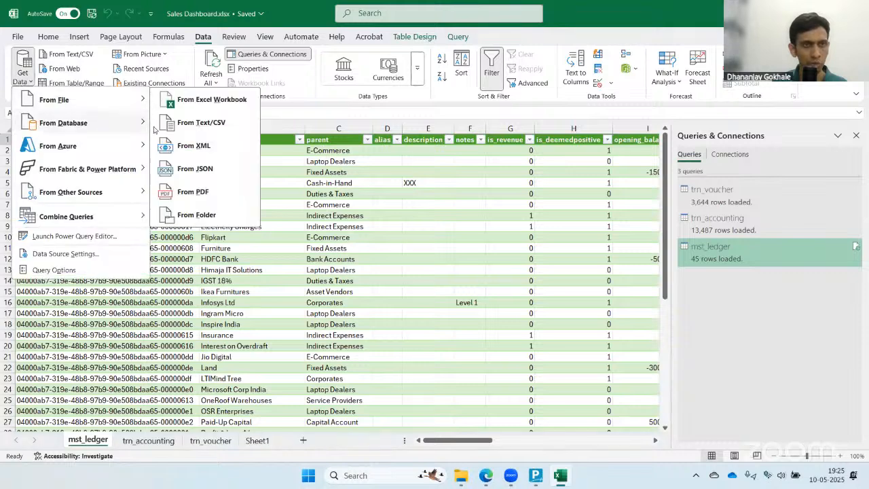
{"action": "left_click", "coordinate": [207, 122]}
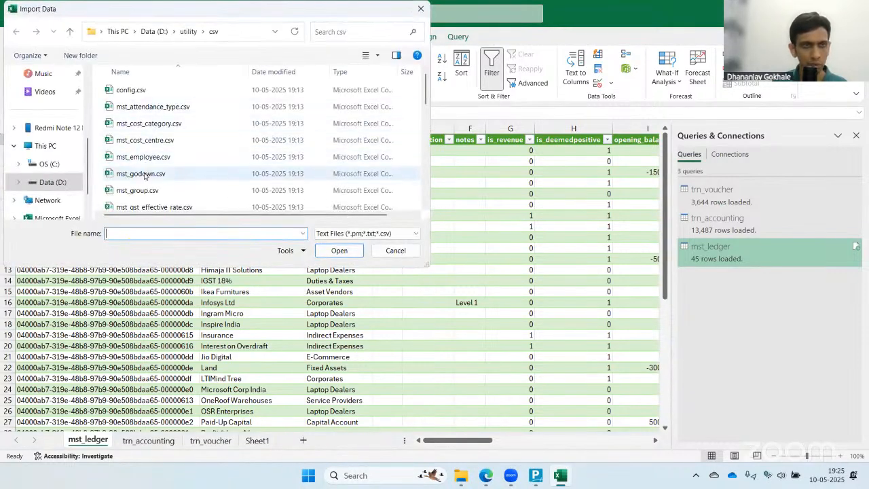
{"action": "double_click", "coordinate": [140, 190]}
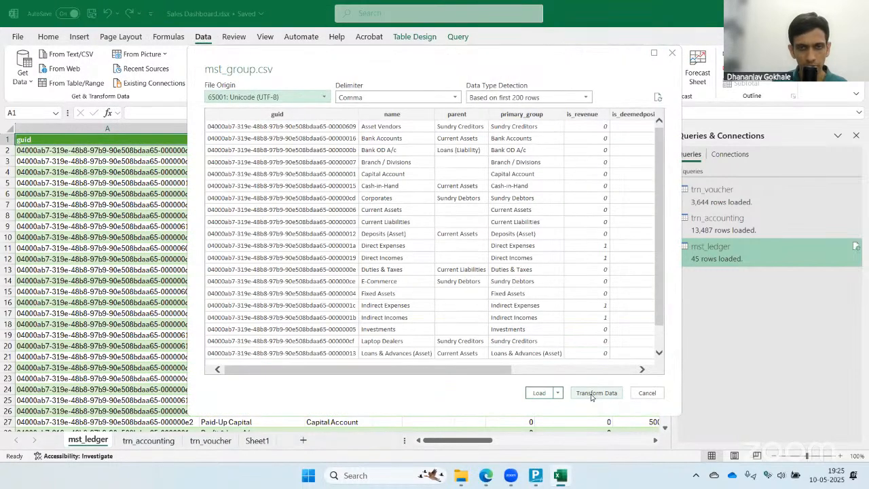
{"action": "left_click", "coordinate": [595, 393]}
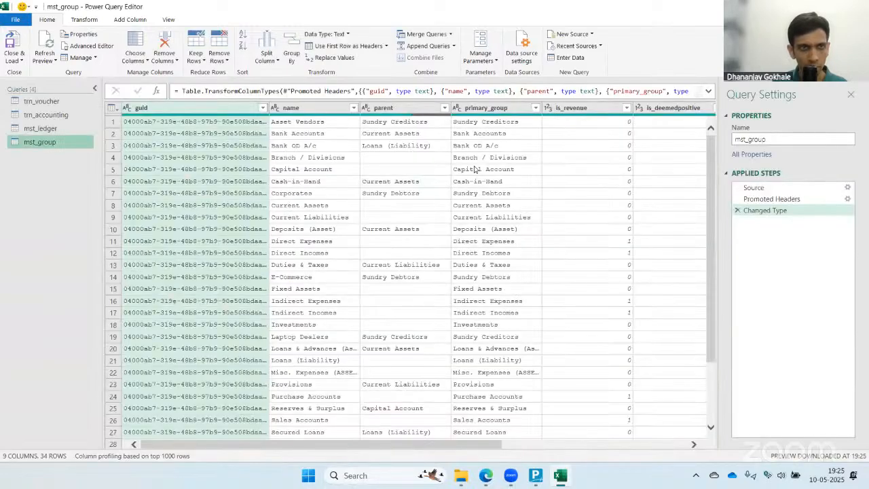
{"action": "left_click", "coordinate": [495, 169]}
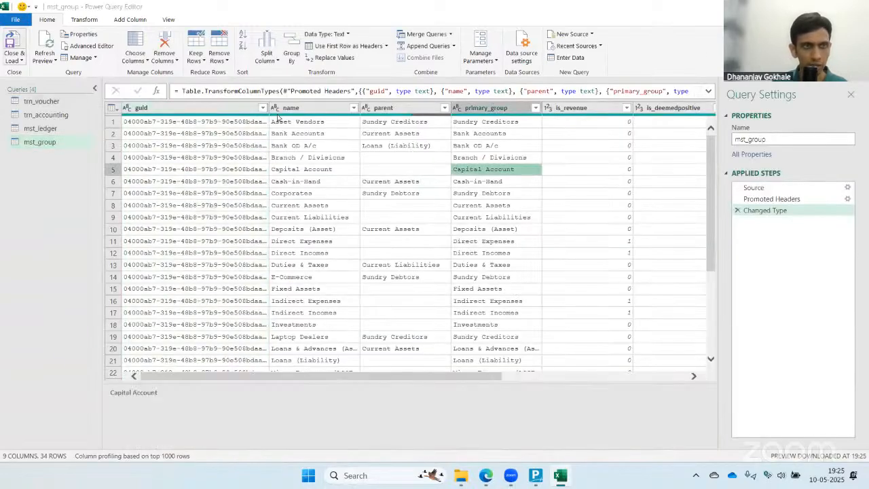
{"action": "left_click", "coordinate": [9, 53]}
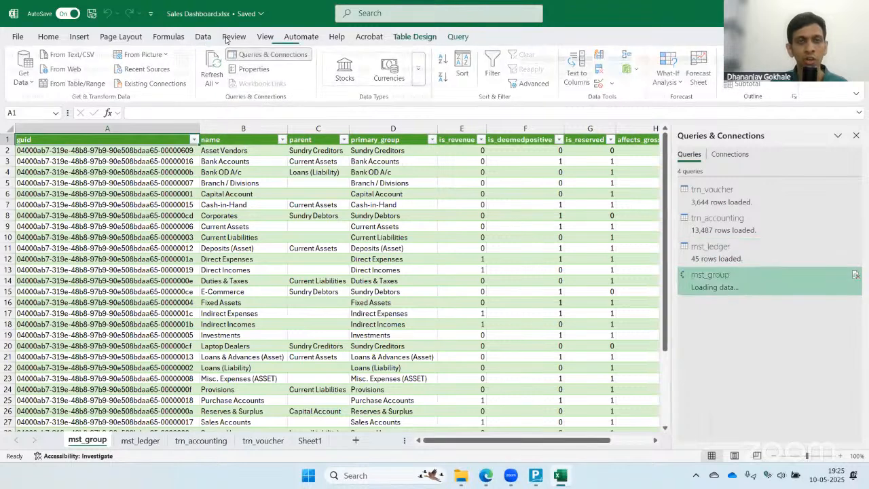
- Import mst_vouchertype.csv from D:\utility\csv as a Text/CSV source through Transform Data and load the mst_vouchertype query into the workbook
{"action": "left_click", "coordinate": [203, 41]}
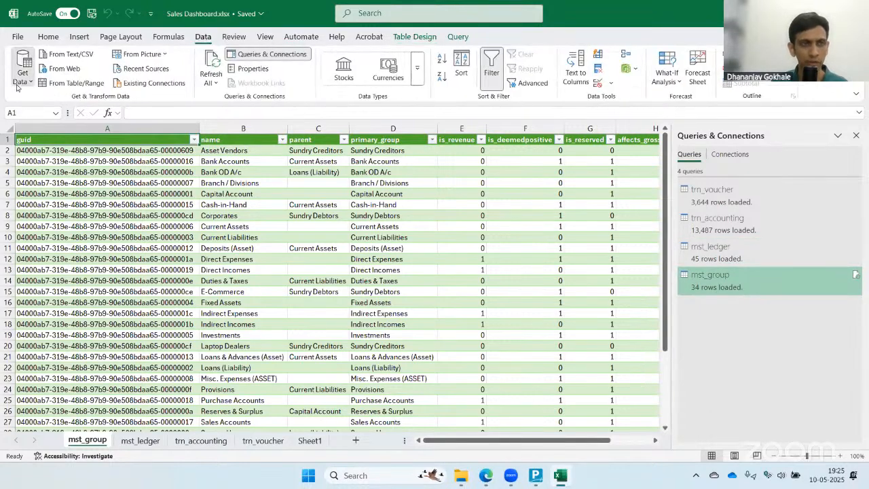
{"action": "left_click", "coordinate": [22, 73]}
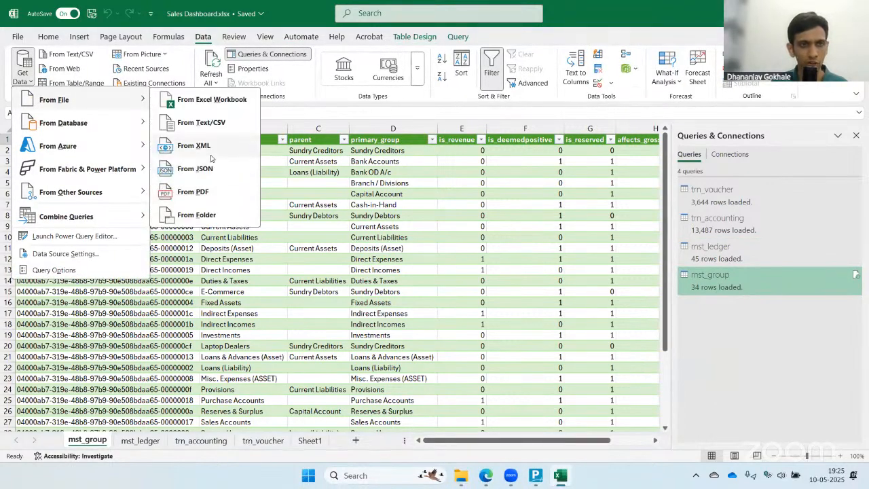
{"action": "left_click", "coordinate": [211, 123]}
{"action": "scroll", "coordinate": [229, 163], "scroll_direction": "down", "scroll_amount": 5}
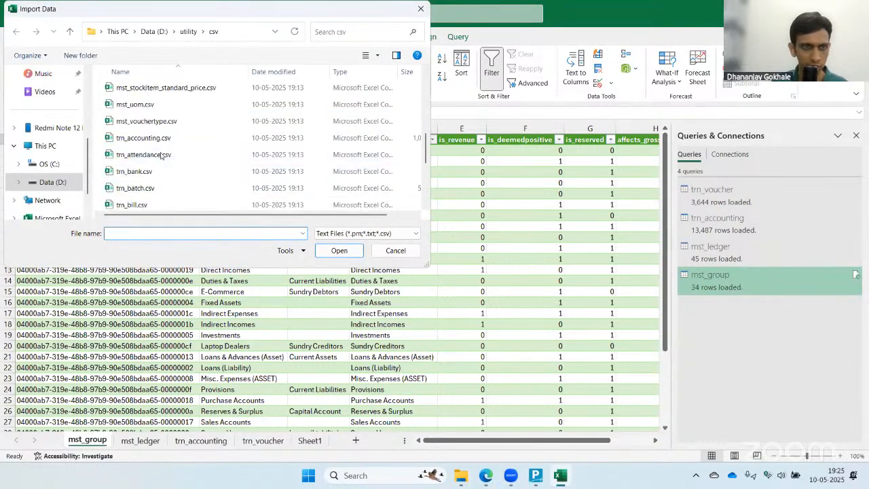
{"action": "left_click", "coordinate": [148, 124]}
{"action": "scroll", "coordinate": [153, 129], "scroll_direction": "up", "scroll_amount": 1}
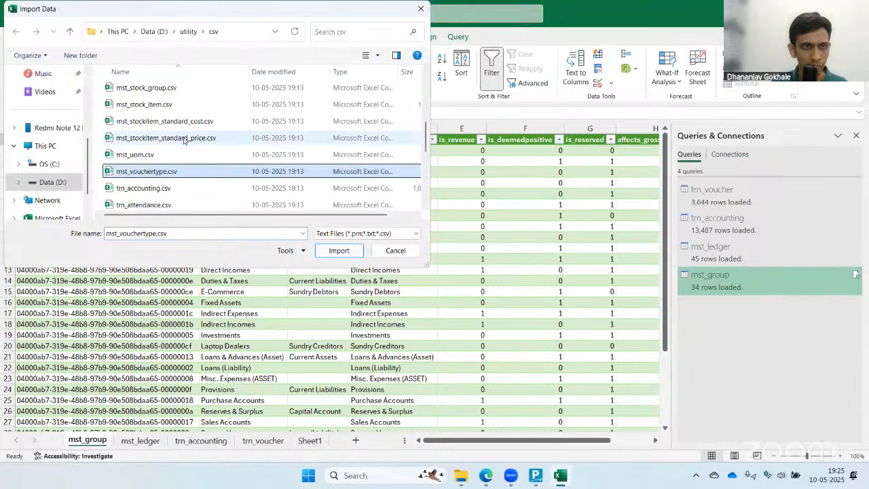
{"action": "double_click", "coordinate": [143, 173]}
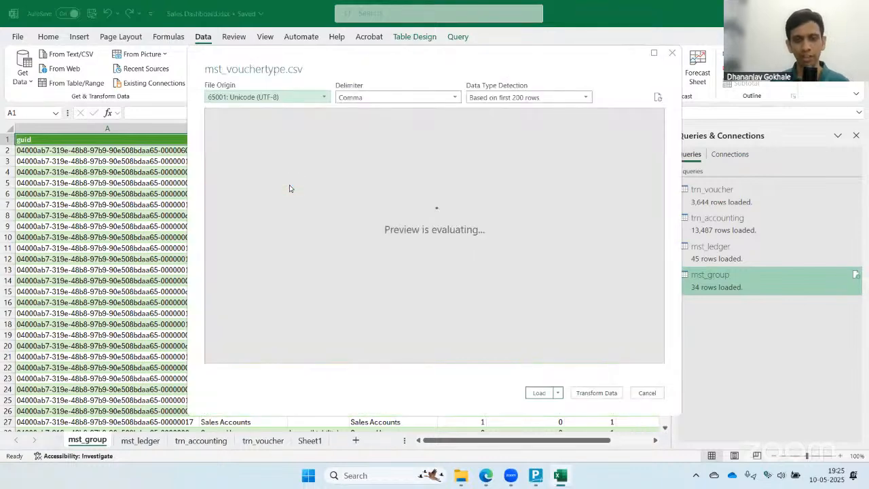
{"action": "left_click", "coordinate": [595, 394]}
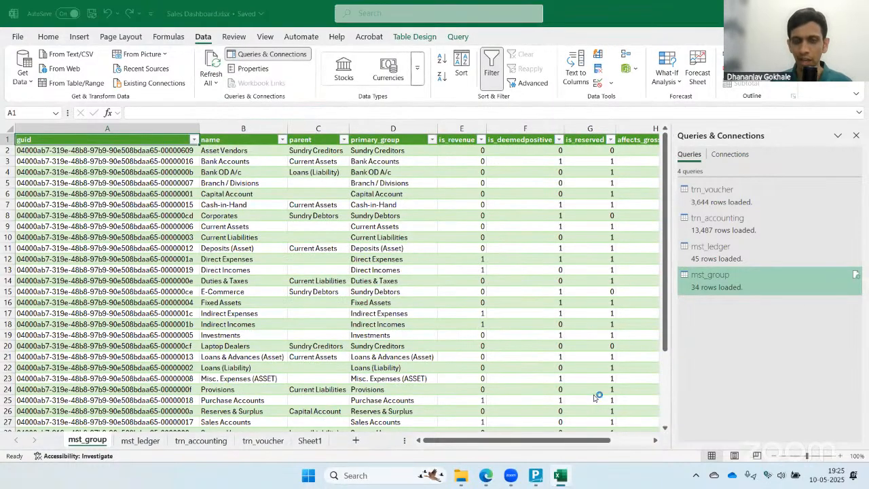
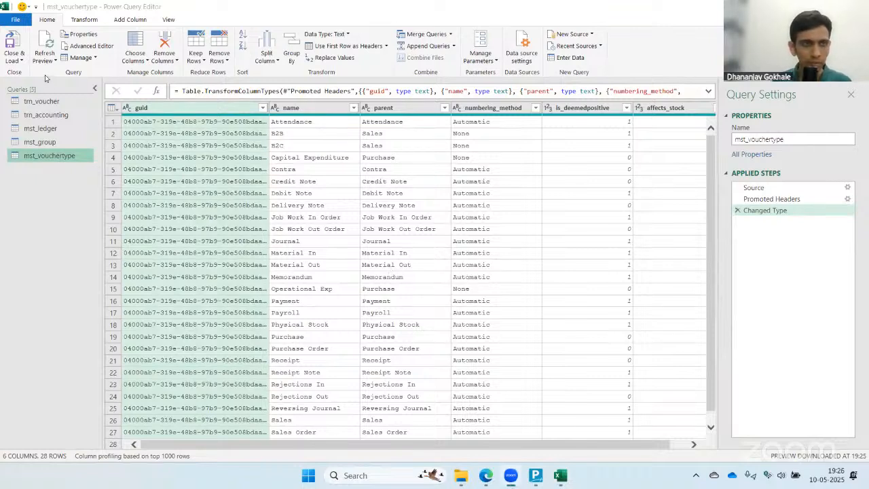
{"action": "left_click", "coordinate": [10, 41]}
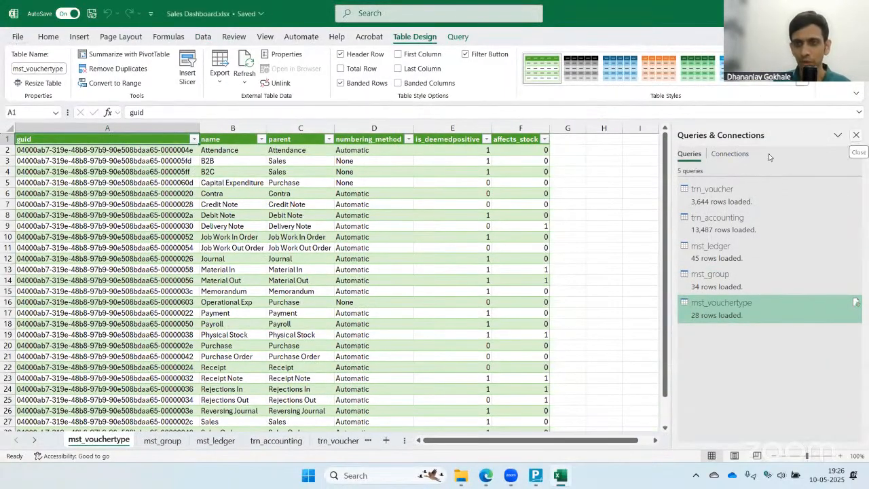
- Close the Queries & Connections pane and look over the voucher type names and parents on the mst_vouchertype sheet
{"action": "left_click", "coordinate": [856, 135]}
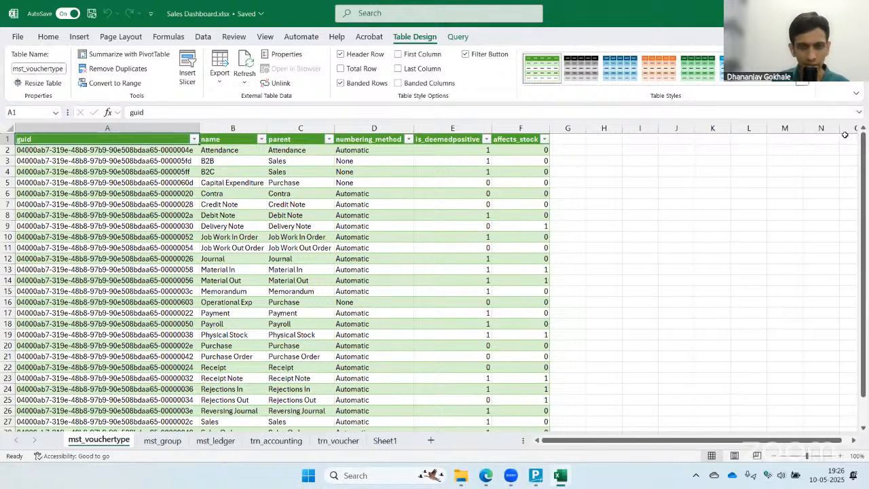
{"action": "left_click", "coordinate": [137, 203]}
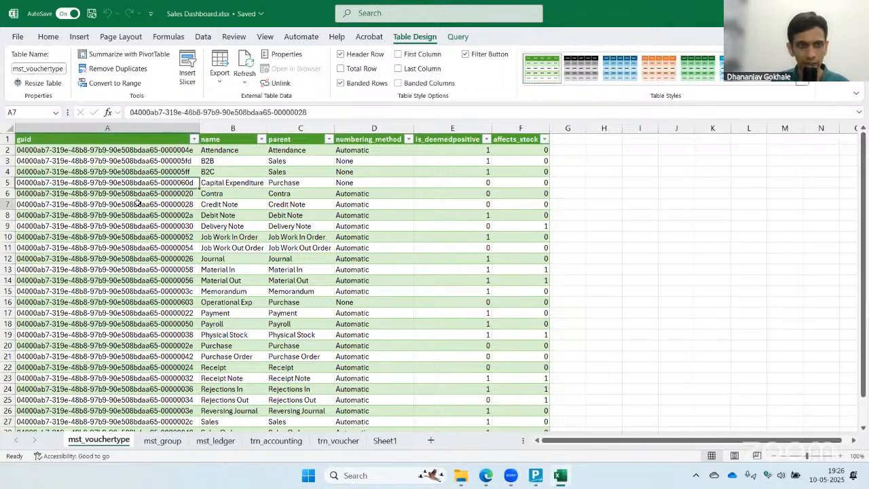
{"action": "left_click", "coordinate": [228, 159]}
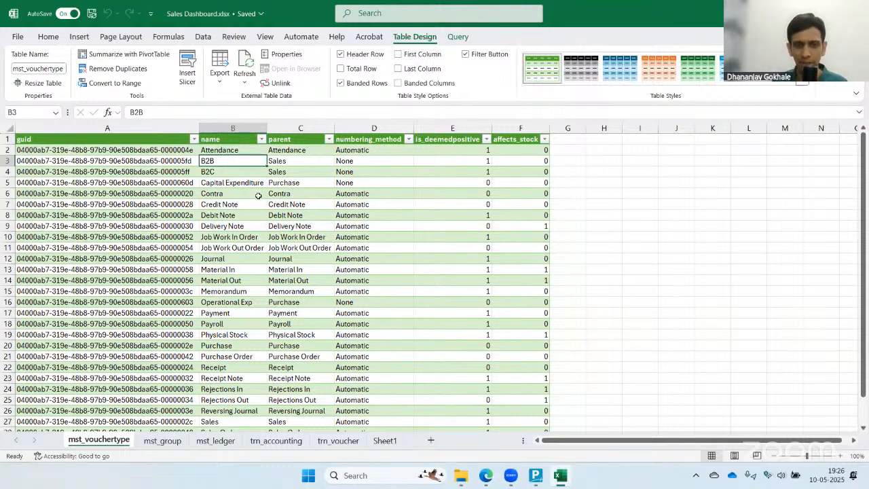
- Switch to Slide Deck.pptx in the browser, view the Power Query slide, and return to the Excel workbook
{"action": "left_click", "coordinate": [486, 475]}
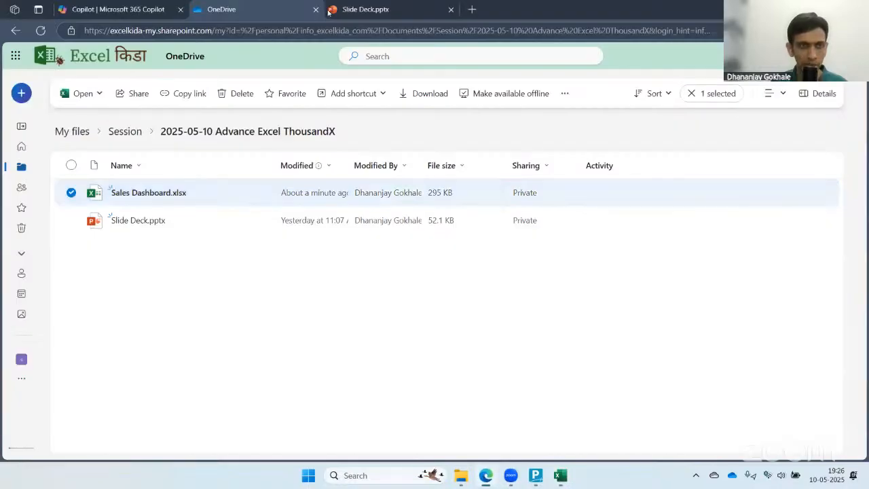
{"action": "left_click", "coordinate": [372, 9]}
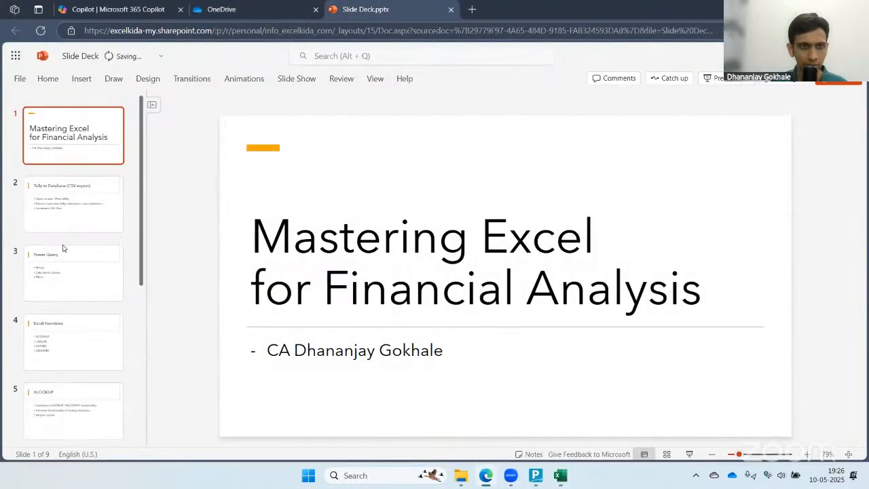
{"action": "left_click", "coordinate": [67, 272]}
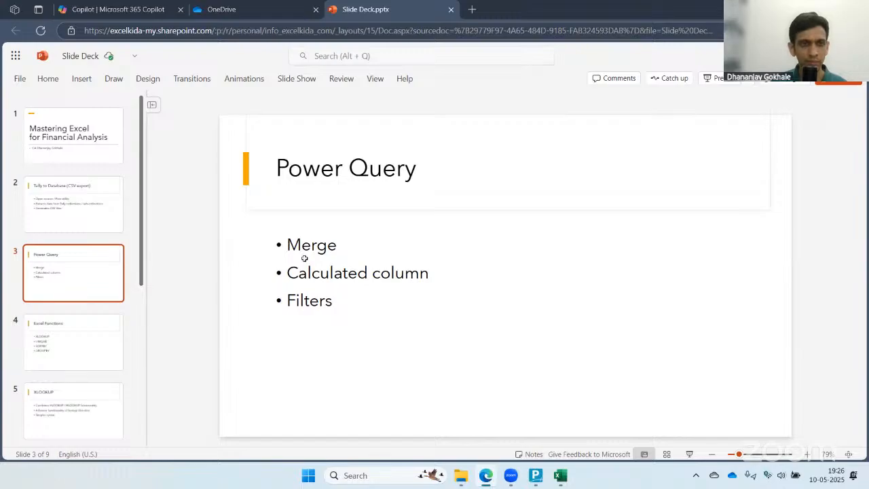
{"action": "key", "text": "alt+Tab"}
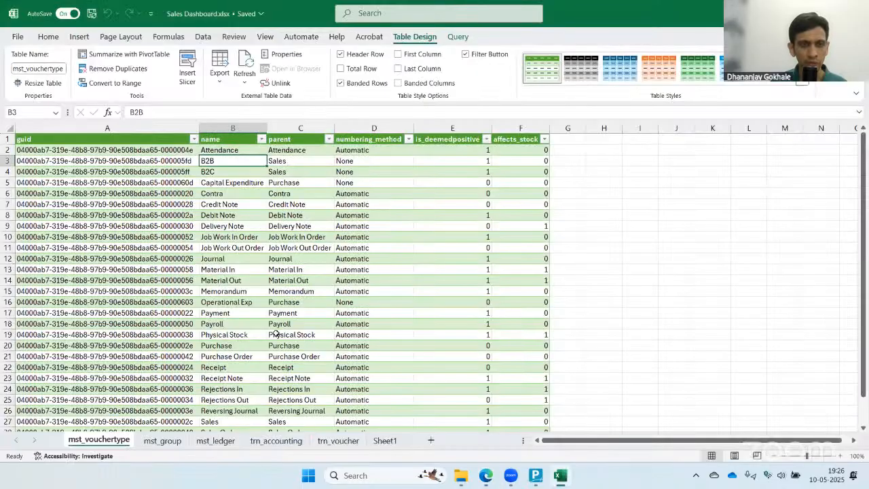
- Examine the ledger and amount entries of the first voucher on the trn_accounting sheet
{"action": "left_click", "coordinate": [275, 441]}
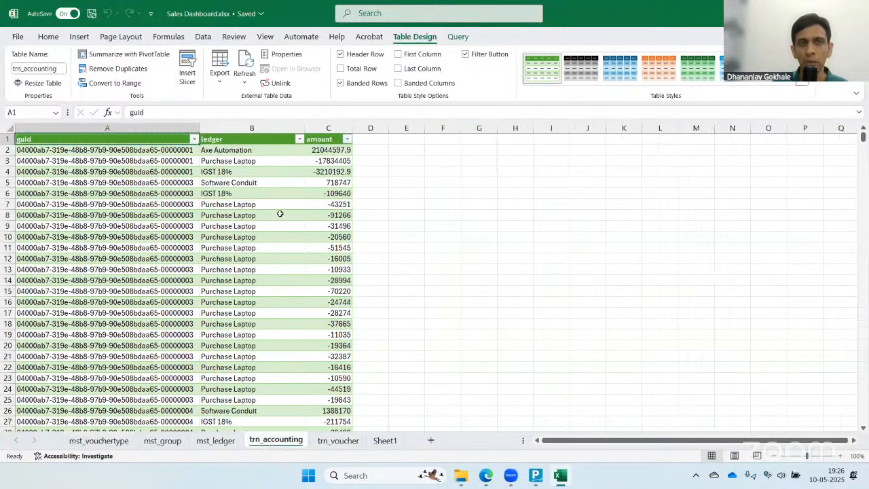
{"action": "left_click", "coordinate": [270, 191]}
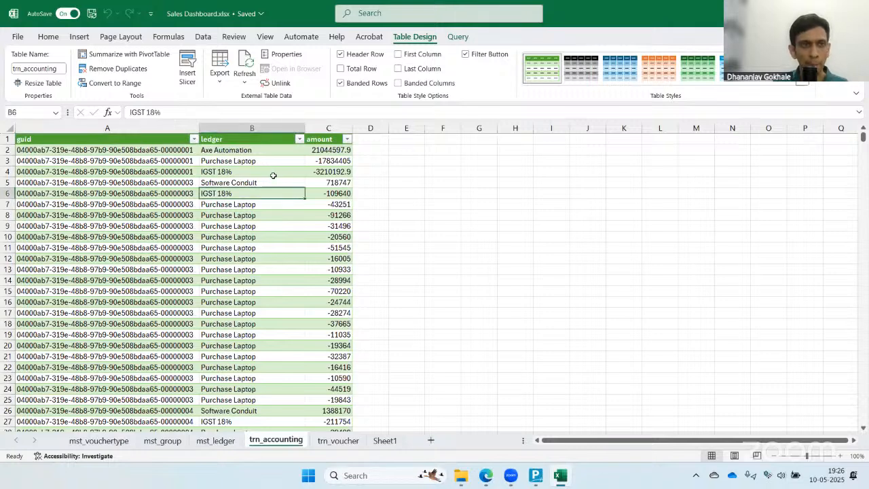
{"action": "left_click", "coordinate": [229, 151]}
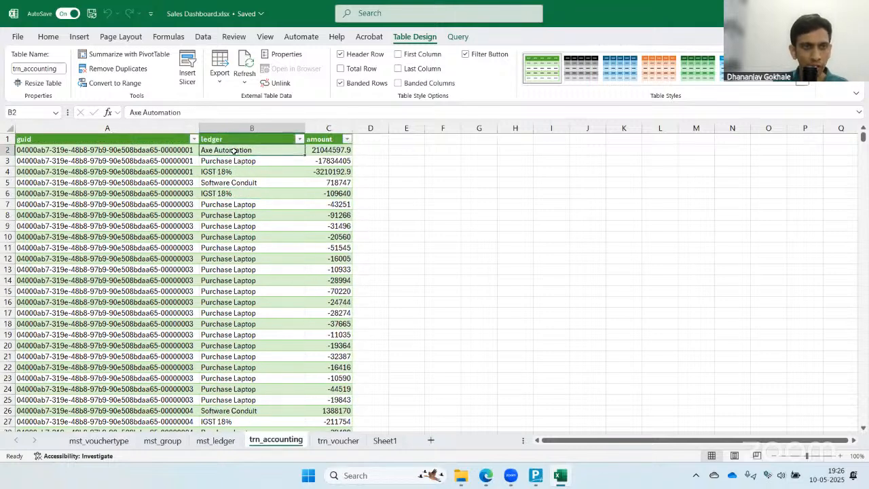
{"action": "left_click", "coordinate": [327, 151]}
{"action": "left_click", "coordinate": [263, 172]}
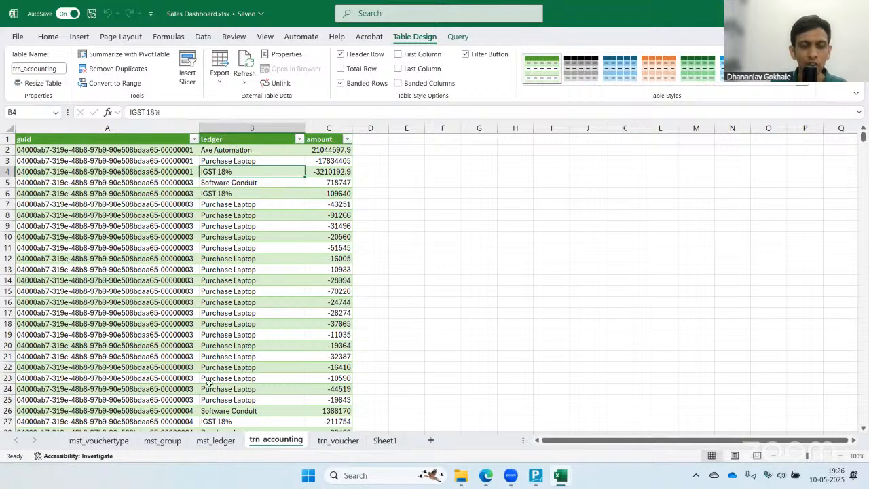
{"action": "left_click", "coordinate": [239, 150]}
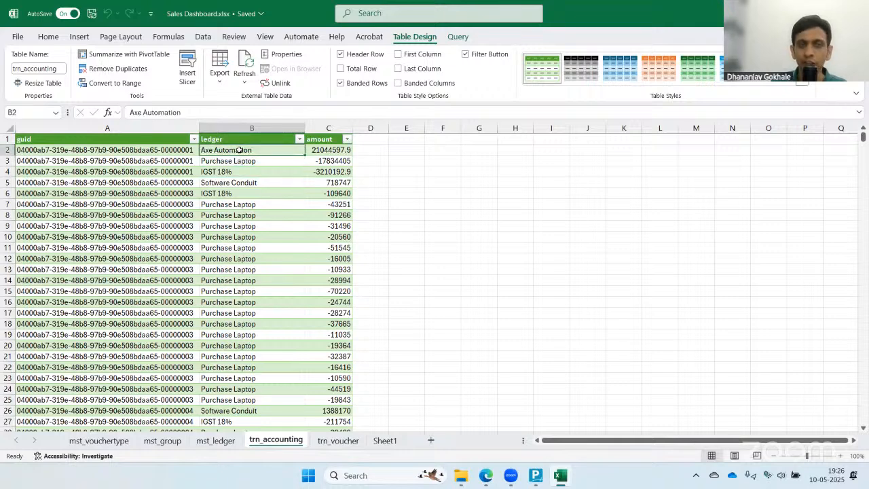
{"action": "left_click", "coordinate": [326, 149]}
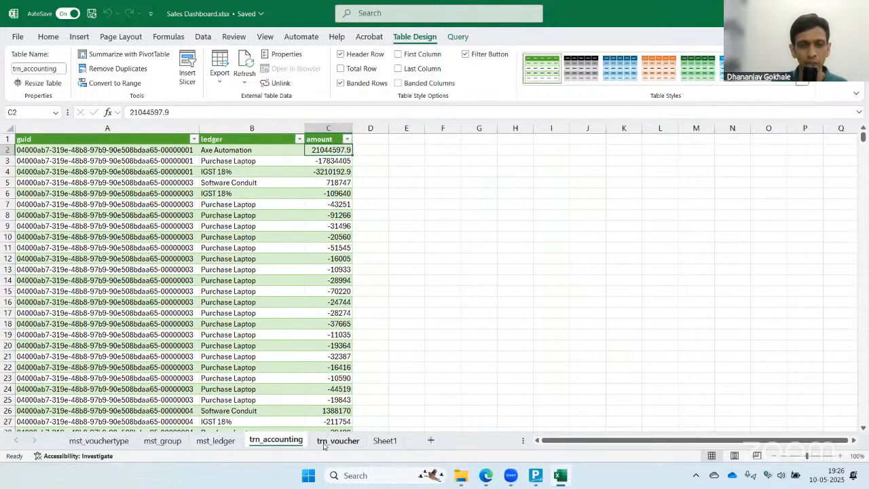
- Examine the voucher details on the trn_voucher sheet, from voucher_type across to is_accounting_voucher, and compare them with trn_accounting
{"action": "left_click", "coordinate": [323, 441]}
{"action": "left_click", "coordinate": [302, 160]}
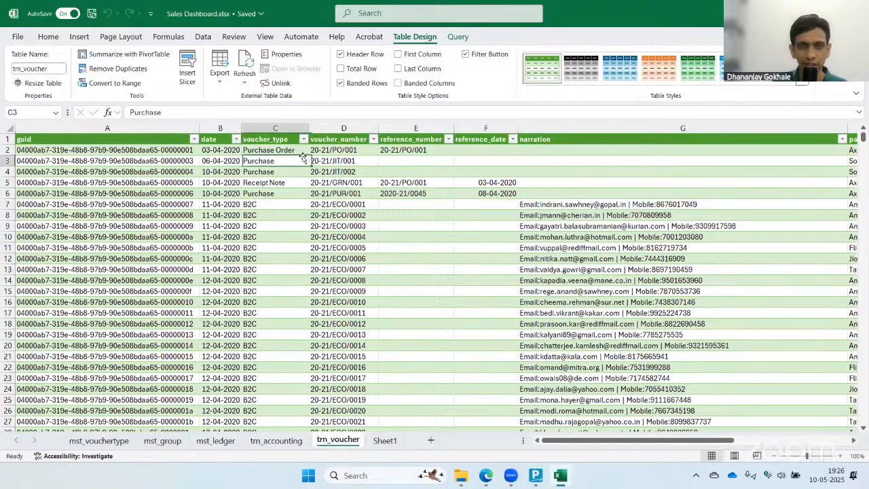
{"action": "key", "text": "Right"}
{"action": "key", "text": "Right"}
{"action": "key", "text": "Right"}
{"action": "key", "text": "Right"}
{"action": "key", "text": "Right"}
{"action": "key", "text": "Right"}
{"action": "key", "text": "Right"}
{"action": "key", "text": "Right"}
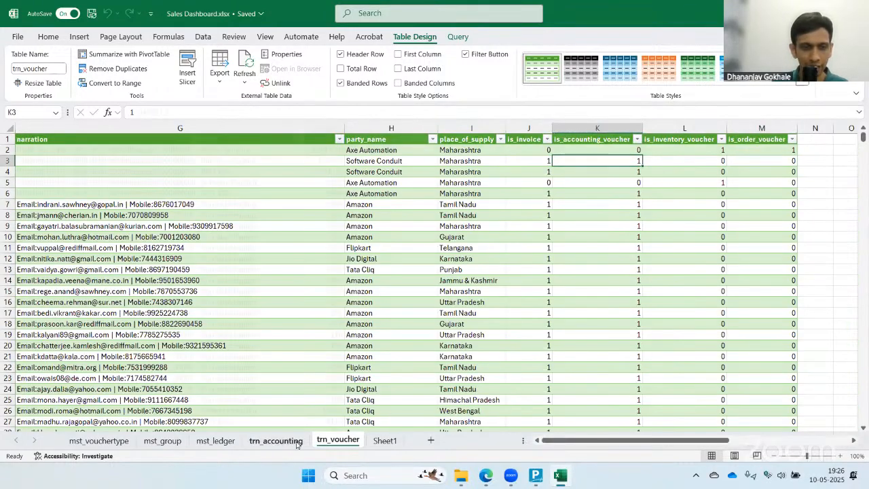
{"action": "left_click", "coordinate": [276, 441]}
{"action": "left_click", "coordinate": [338, 441]}
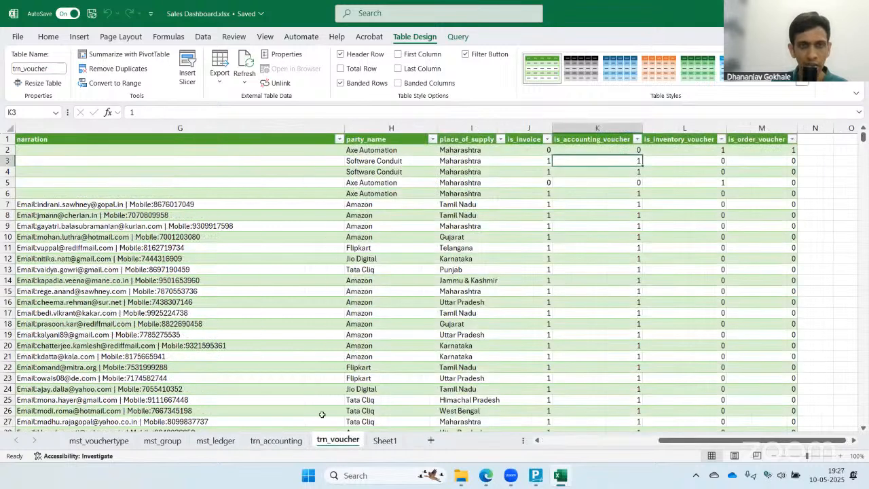
- Enter the header "date" in cell D1 of the trn_accounting sheet, beside the amount column
{"action": "left_click", "coordinate": [276, 440]}
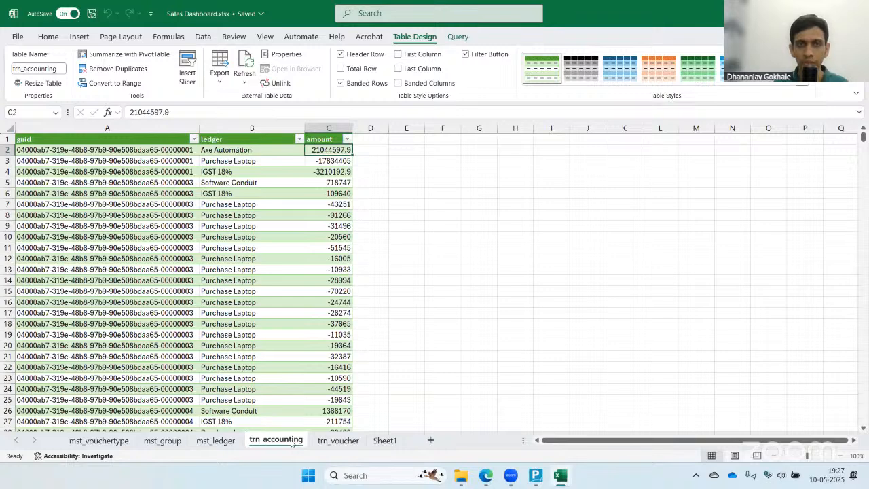
{"action": "key", "text": "Up"}
{"action": "key", "text": "Right"}
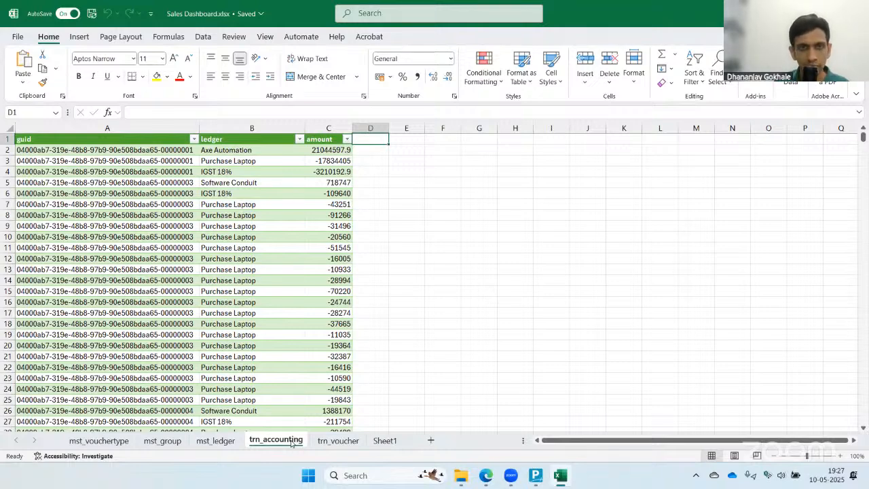
{"action": "type", "text": "date"}
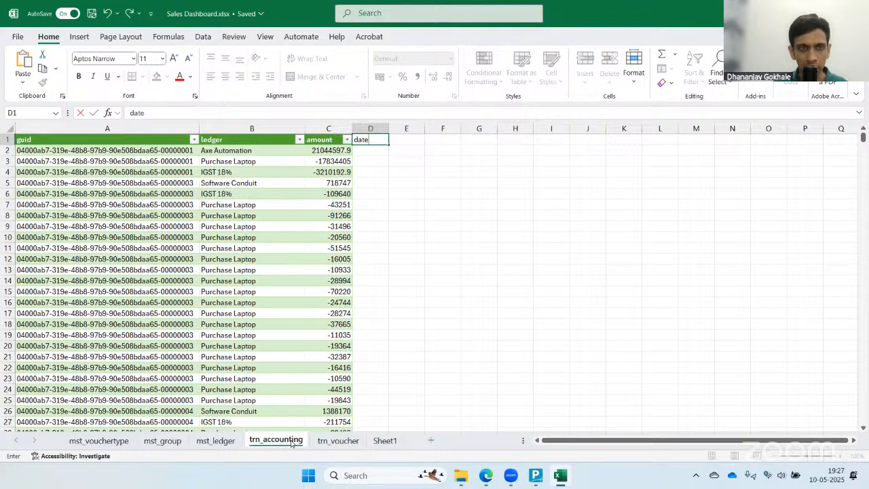
- Add a column with the header date beside the amount column of the trn_accounting table
{"action": "key", "text": "Return"}
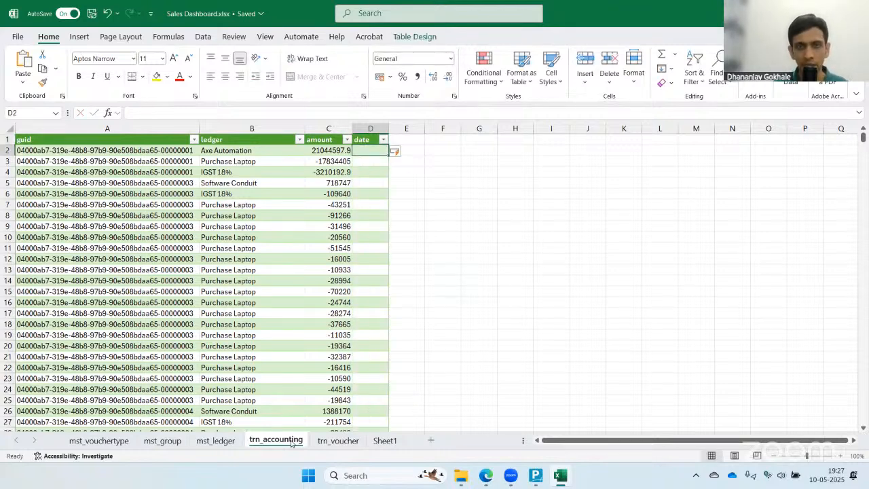
{"action": "type", "text": "=XLOOKUP("}
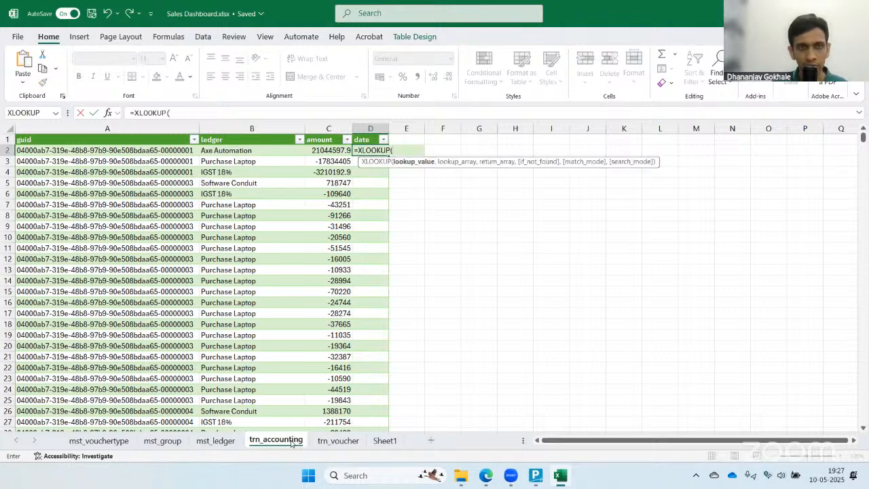
{"action": "key", "text": "Escape"}
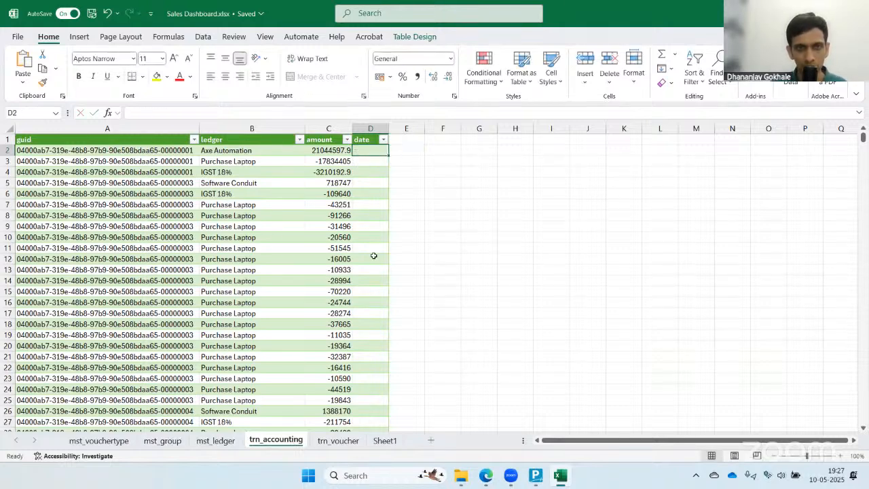
- Begin an XLOOKUP formula in D2 that looks up the row's guid in the guid column of the trn_voucher table
{"action": "scroll", "coordinate": [373, 254], "scroll_direction": "up", "scroll_amount": 1}
{"action": "scroll", "coordinate": [420, 243], "scroll_direction": "up", "scroll_amount": 1}
{"action": "type", "text": "=XLOOKUP("}
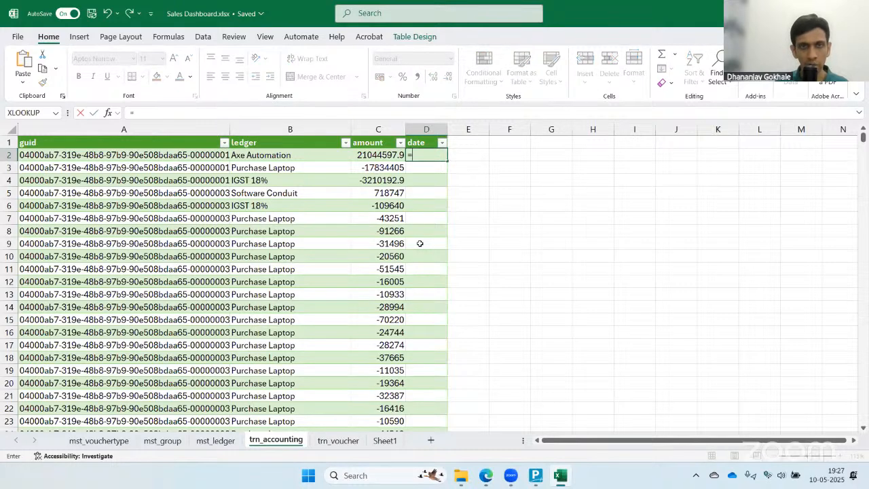
{"action": "left_click", "coordinate": [134, 156]}
{"action": "type", "text": ","}
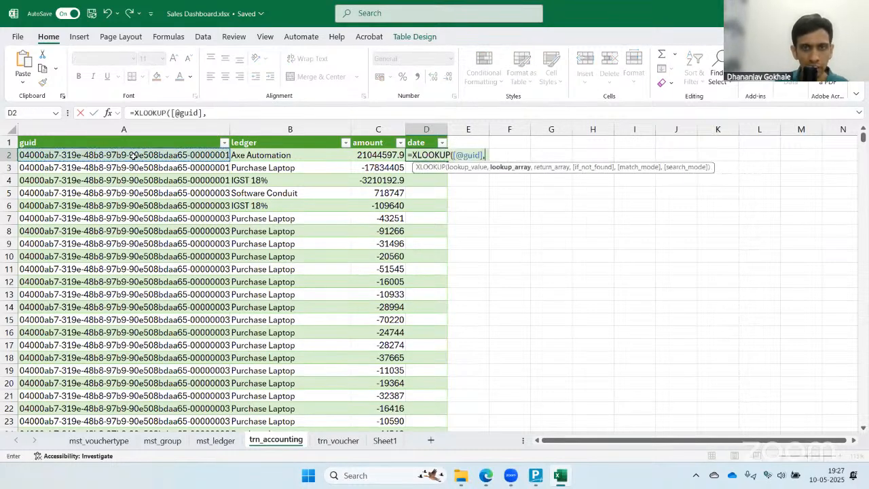
{"action": "left_click", "coordinate": [337, 440]}
{"action": "left_click", "coordinate": [49, 248]}
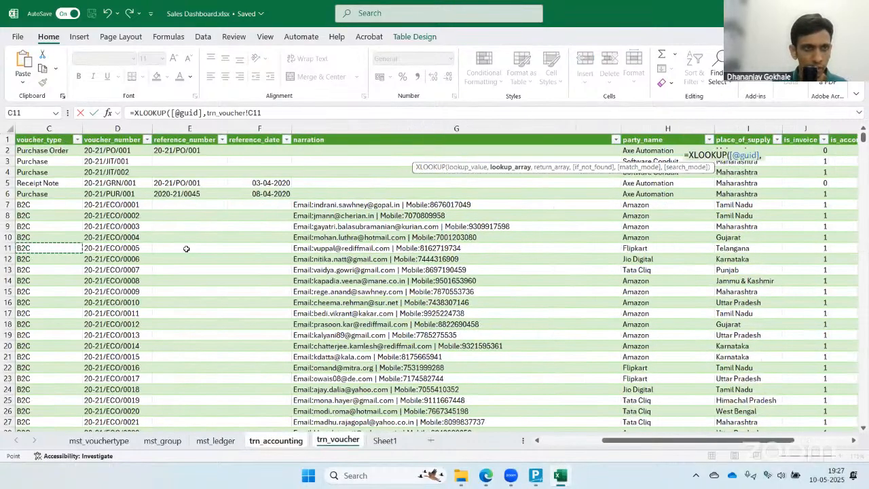
{"action": "key", "text": "Home"}
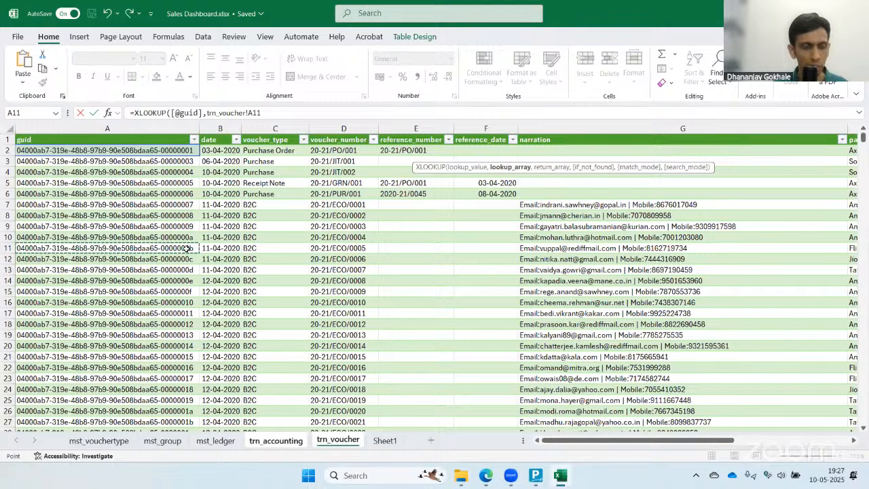
{"action": "key", "text": "ctrl+space"}
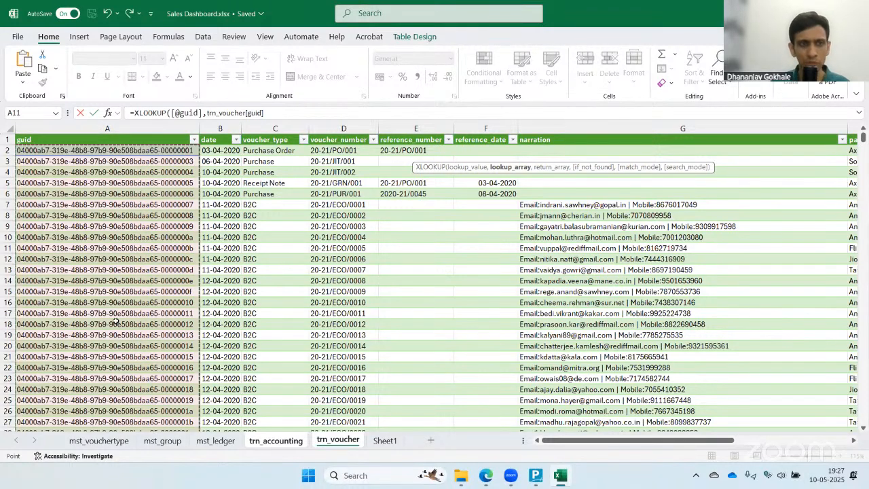
{"action": "type", "text": ","}
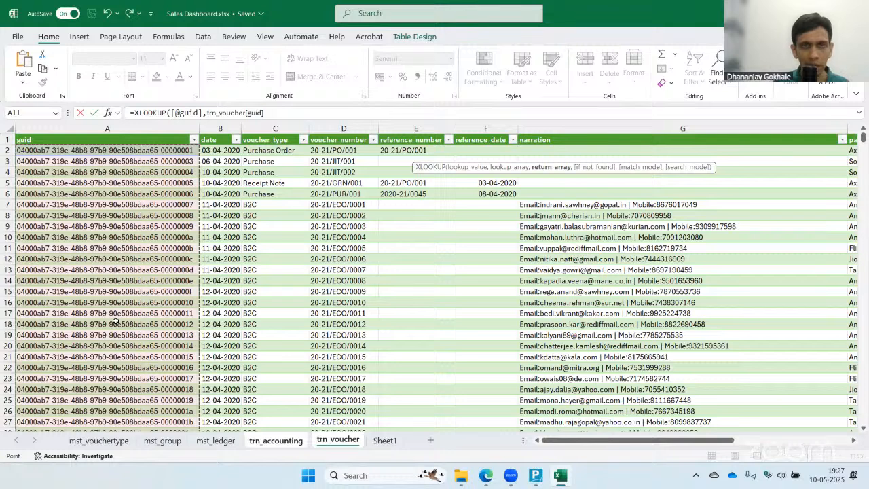
- Set the trn_voucher date column as the return array and complete the lookup formula
{"action": "left_click", "coordinate": [216, 171]}
{"action": "key", "text": "ctrl+space"}
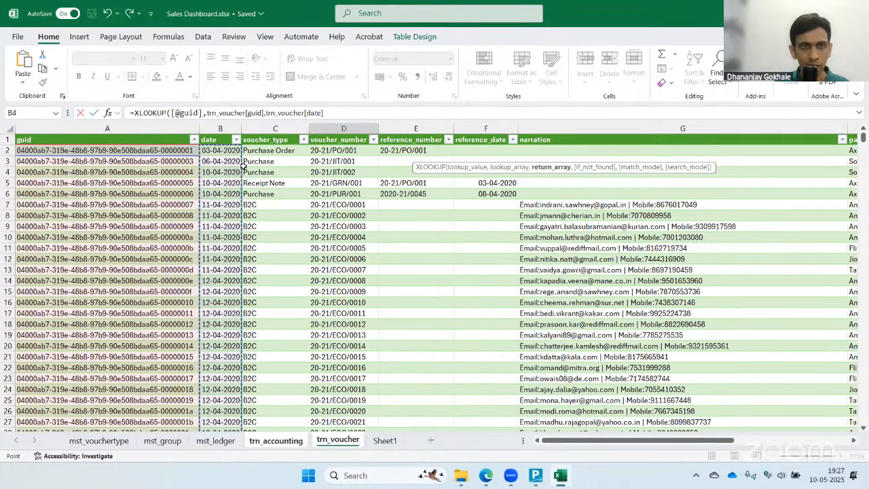
{"action": "type", "text": ")"}
{"action": "key", "text": "Return"}
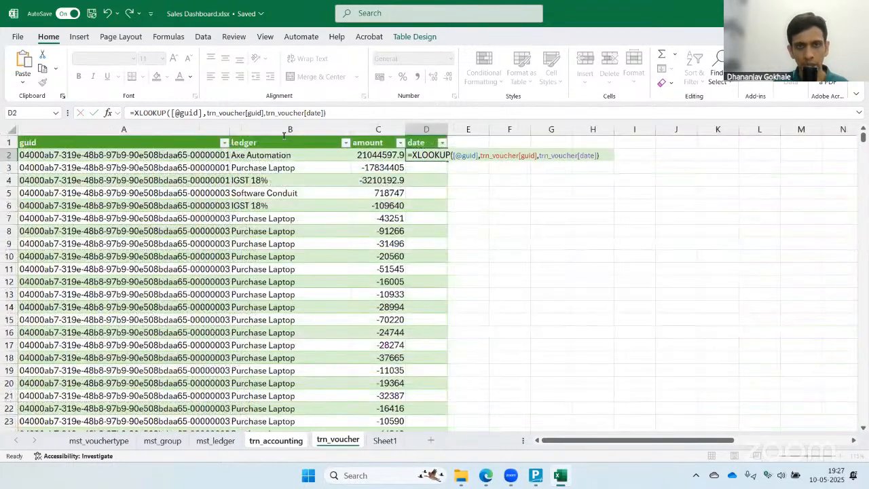
- Format the date column of the trn_accounting table as Short Date
{"action": "left_click", "coordinate": [445, 128]}
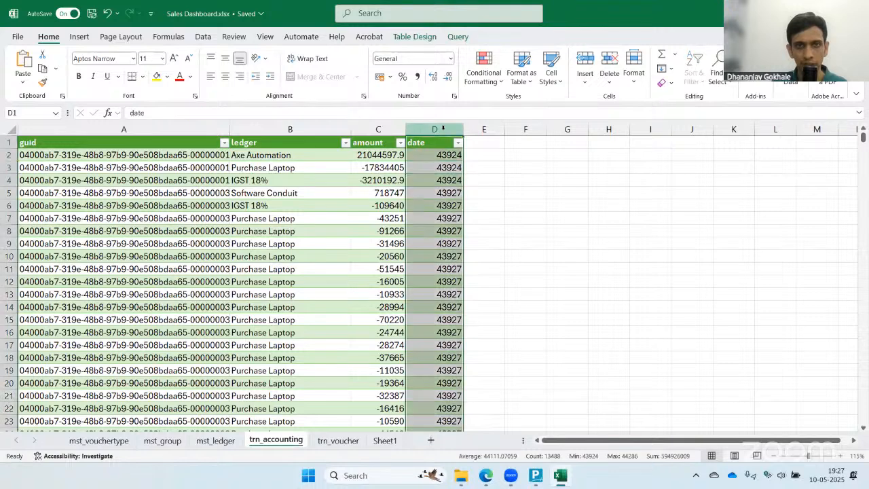
{"action": "left_click", "coordinate": [450, 59]}
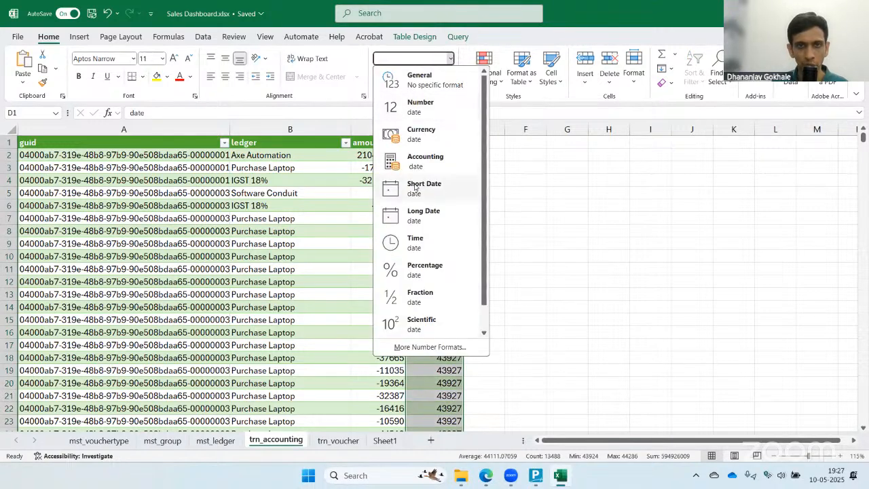
{"action": "left_click", "coordinate": [416, 187]}
{"action": "left_click", "coordinate": [434, 204]}
{"action": "scroll", "coordinate": [434, 202], "scroll_direction": "down", "scroll_amount": 5}
{"action": "scroll", "coordinate": [435, 201], "scroll_direction": "up", "scroll_amount": 5}
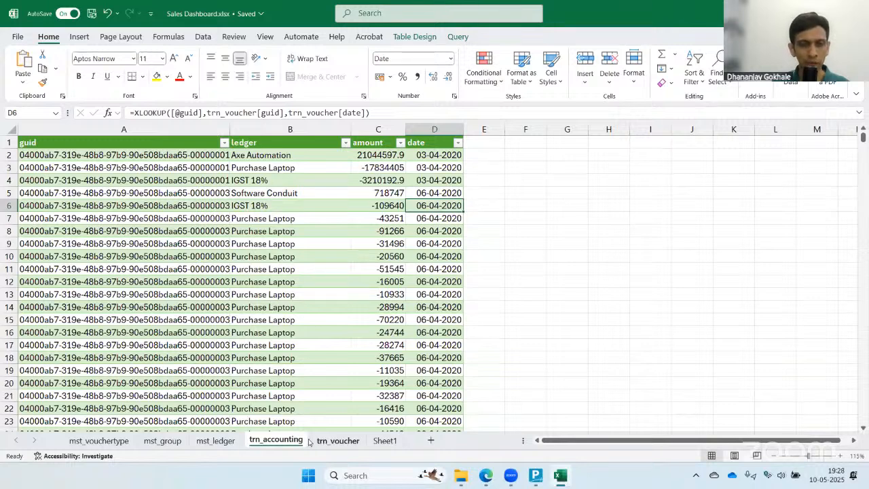
- Examine the voucher type and voucher number columns in trn_voucher, and return to the looked-up dates in trn_accounting
{"action": "left_click", "coordinate": [324, 441]}
{"action": "left_click", "coordinate": [231, 151]}
{"action": "left_click", "coordinate": [264, 153]}
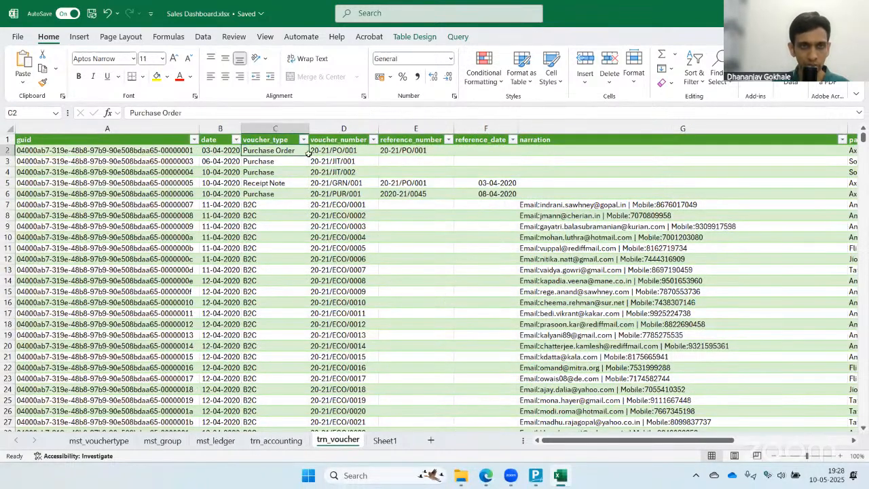
{"action": "left_click", "coordinate": [337, 161]}
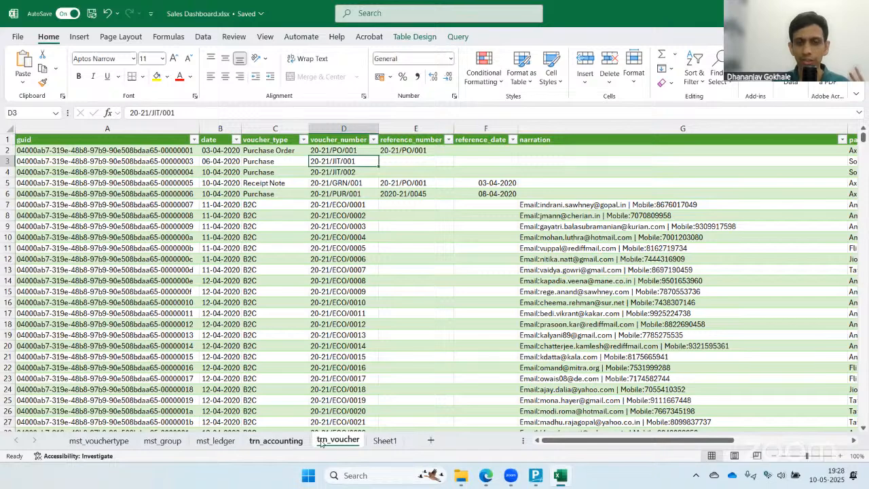
{"action": "left_click", "coordinate": [287, 441]}
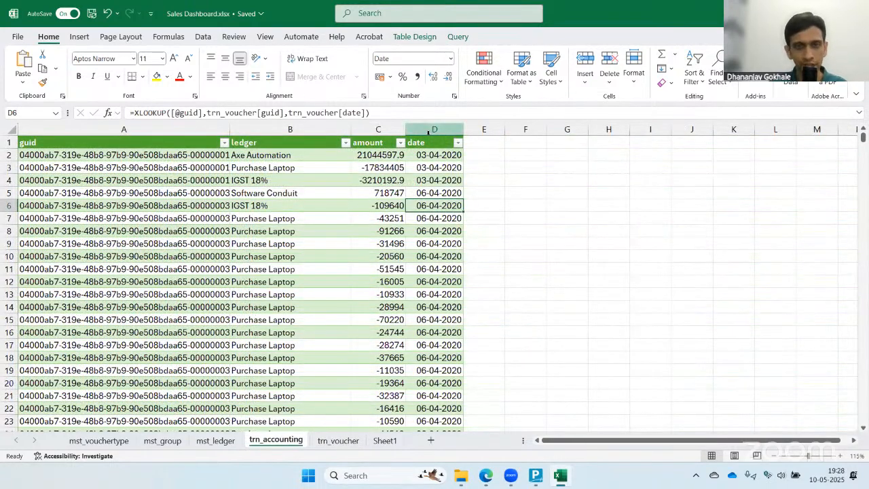
{"action": "scroll", "coordinate": [428, 136], "scroll_direction": "down", "scroll_amount": 3}
{"action": "scroll", "coordinate": [428, 136], "scroll_direction": "up", "scroll_amount": 3}
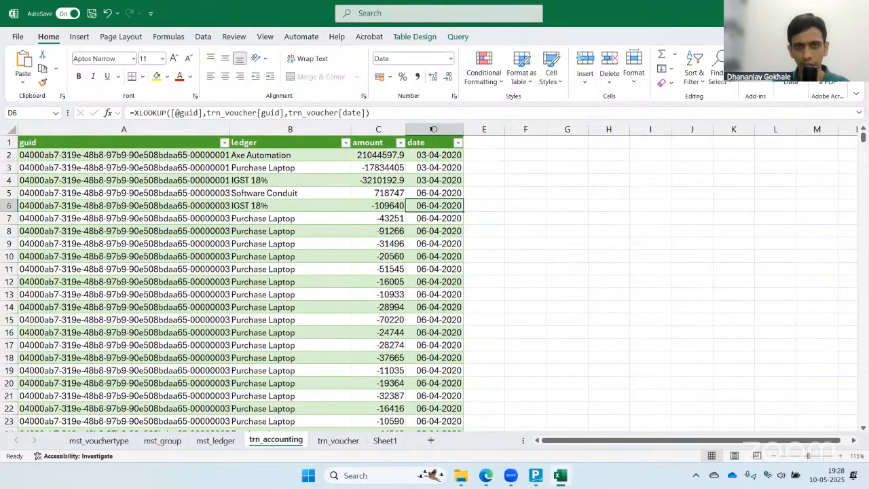
- Undo the Short Date format and the XLOOKUP formula in the date column
{"action": "left_click", "coordinate": [433, 129]}
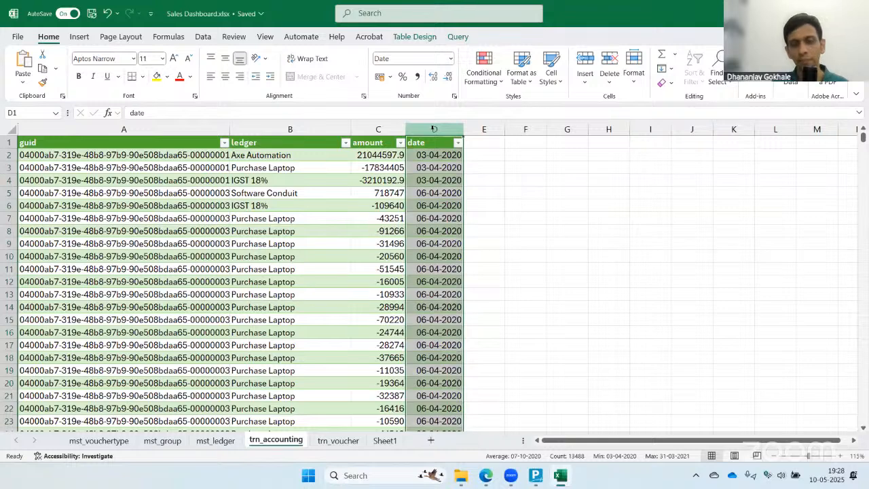
{"action": "left_click", "coordinate": [107, 13]}
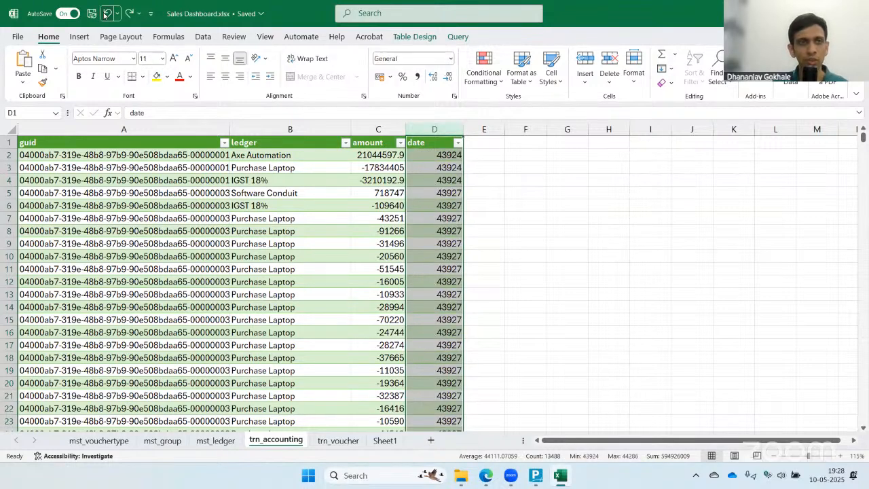
{"action": "left_click", "coordinate": [106, 13]}
{"action": "left_click", "coordinate": [106, 13]}
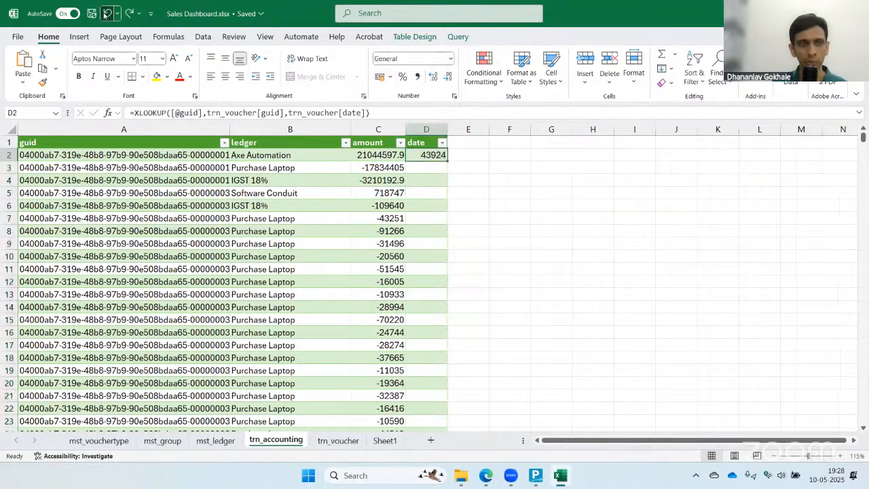
{"action": "left_click", "coordinate": [107, 13]}
{"action": "scroll", "coordinate": [390, 213], "scroll_direction": "down", "scroll_amount": 1}
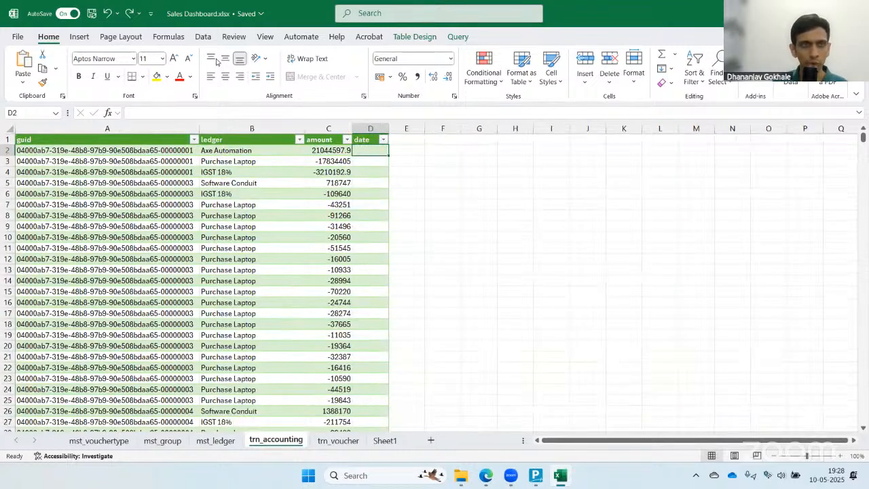
- Open the trn_accounting query for editing in the Power Query Editor
{"action": "left_click", "coordinate": [203, 37]}
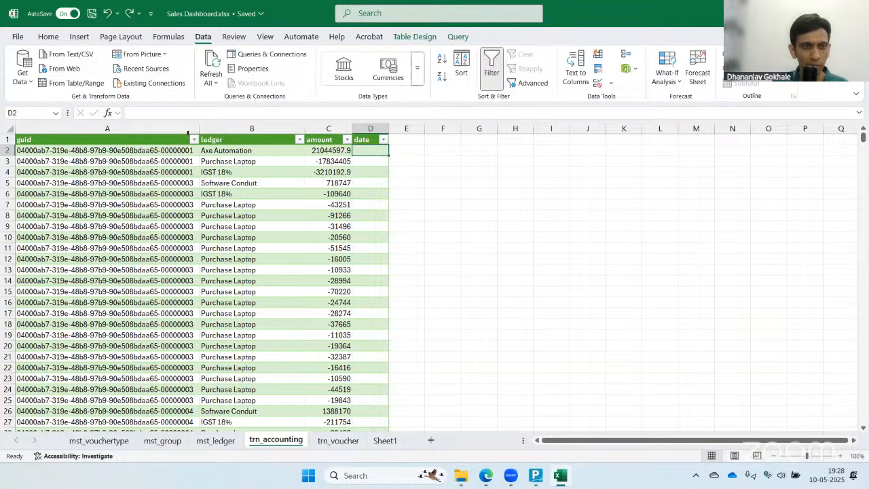
{"action": "left_click", "coordinate": [139, 150]}
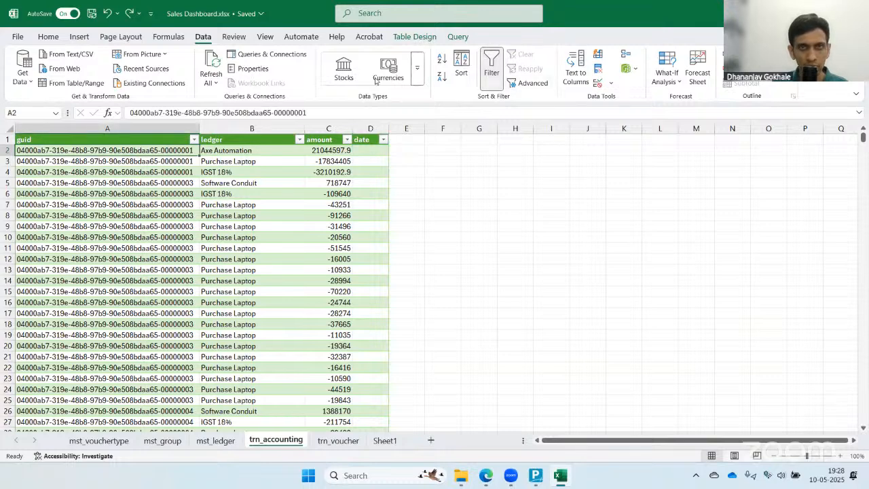
{"action": "left_click", "coordinate": [268, 54]}
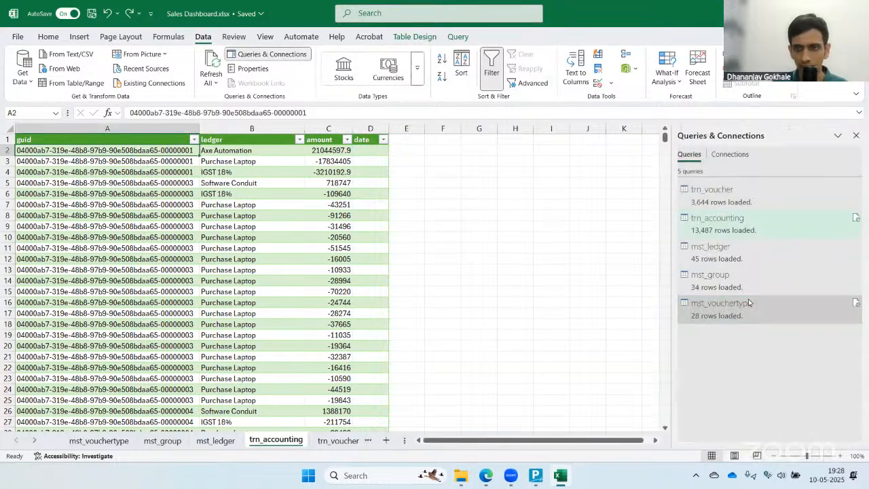
{"action": "right_click", "coordinate": [735, 220]}
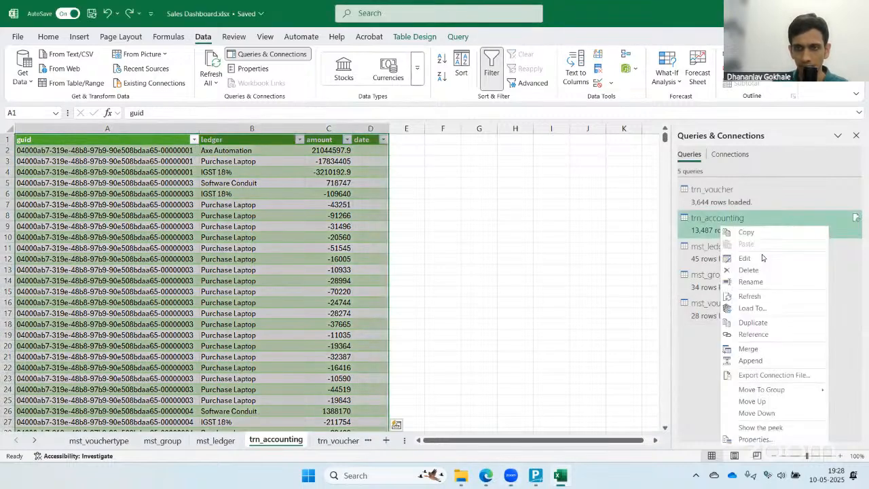
{"action": "left_click", "coordinate": [762, 258]}
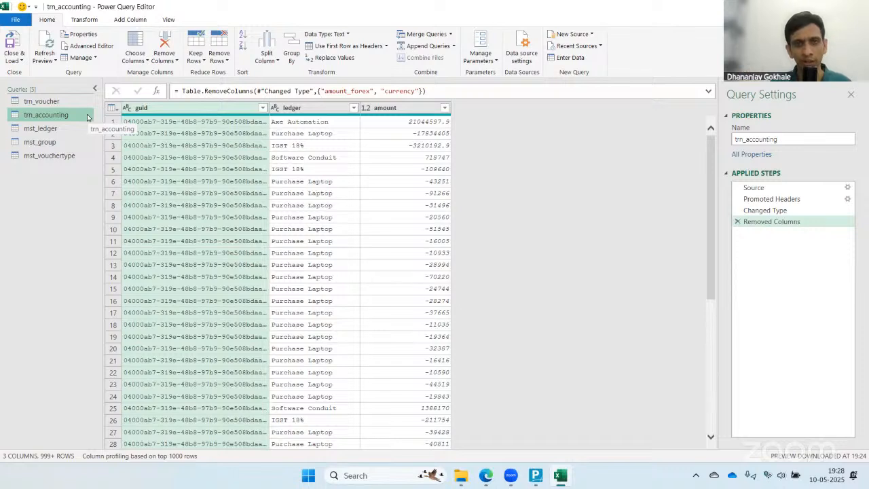
- Create a new query that references the trn_accounting query
{"action": "left_click", "coordinate": [39, 104]}
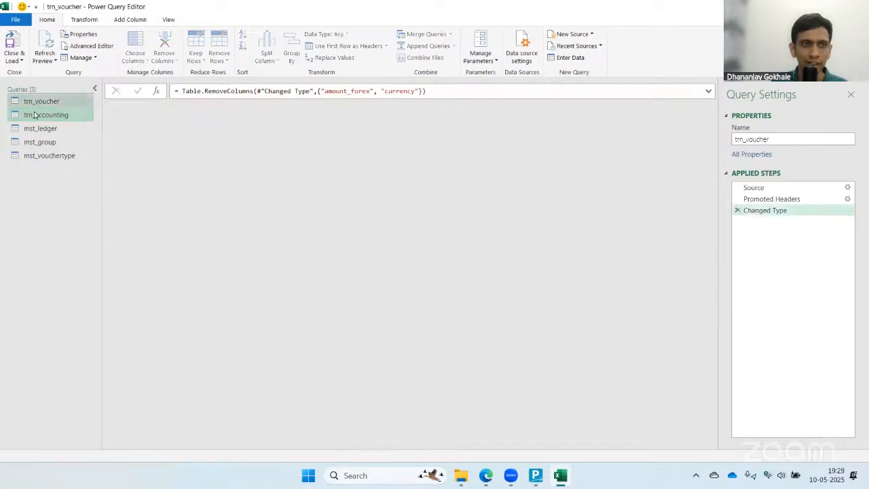
{"action": "left_click", "coordinate": [31, 115]}
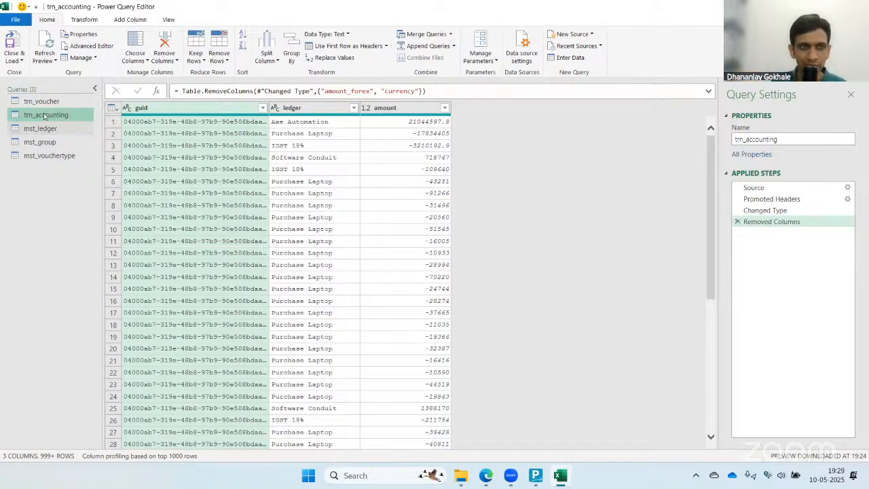
{"action": "right_click", "coordinate": [46, 117]}
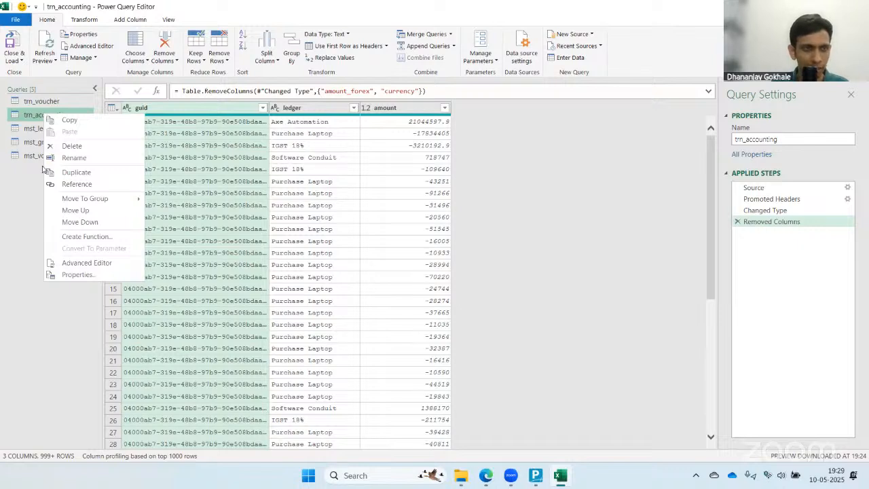
{"action": "left_click", "coordinate": [70, 184]}
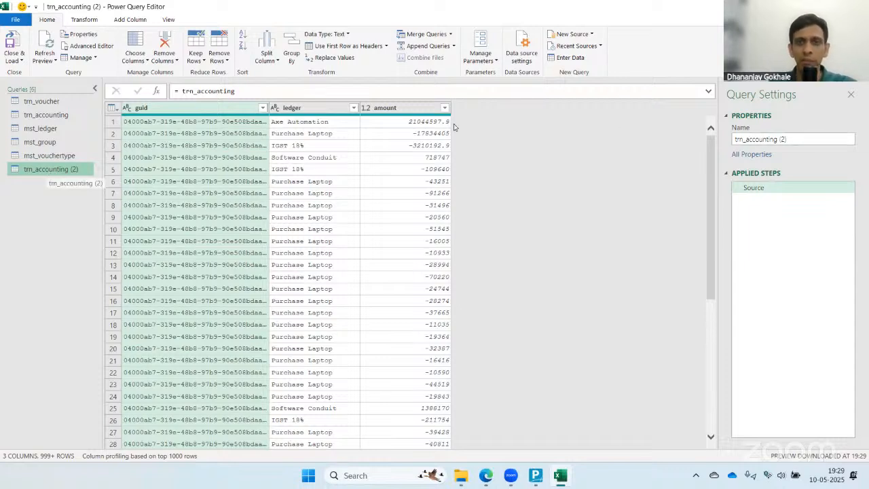
- Rename the new referenced query as sales
{"action": "left_click", "coordinate": [804, 140]}
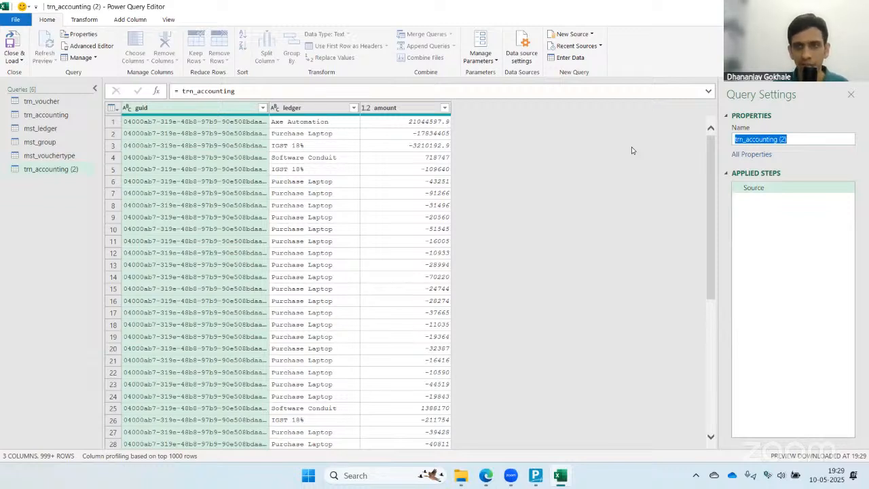
{"action": "type", "text": "S"}
{"action": "key", "text": "BackSpace"}
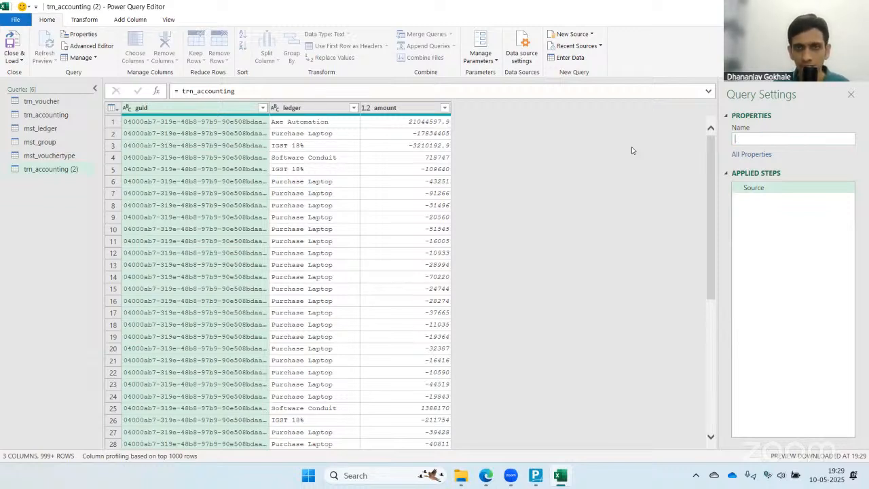
{"action": "type", "text": "sales"}
{"action": "key", "text": "Return"}
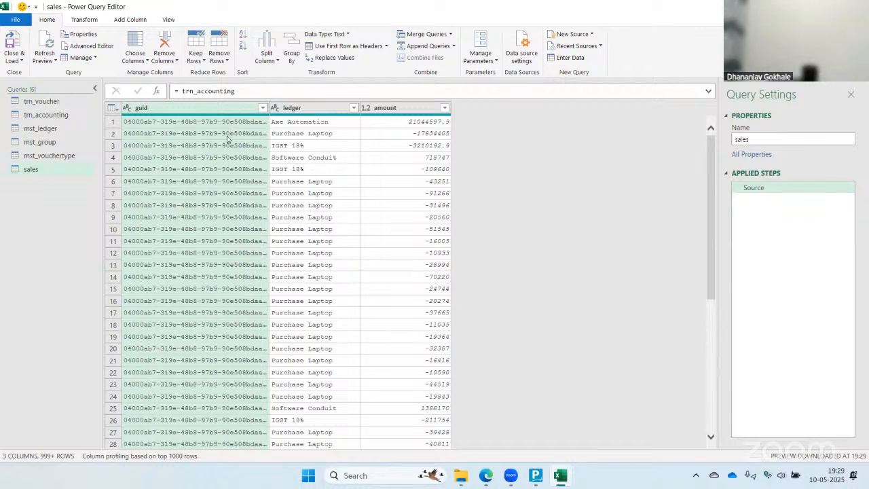
{"action": "scroll", "coordinate": [227, 139], "scroll_direction": "down", "scroll_amount": 2}
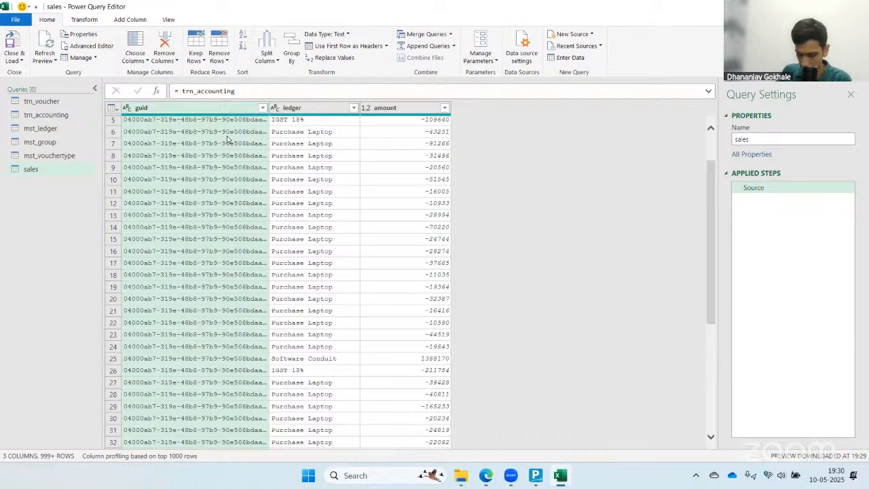
- Examine the guid, ledger and amount entries in the sales query to see how the rows of a voucher relate
{"action": "scroll", "coordinate": [228, 139], "scroll_direction": "down", "scroll_amount": 2}
{"action": "right_click", "coordinate": [227, 139]}
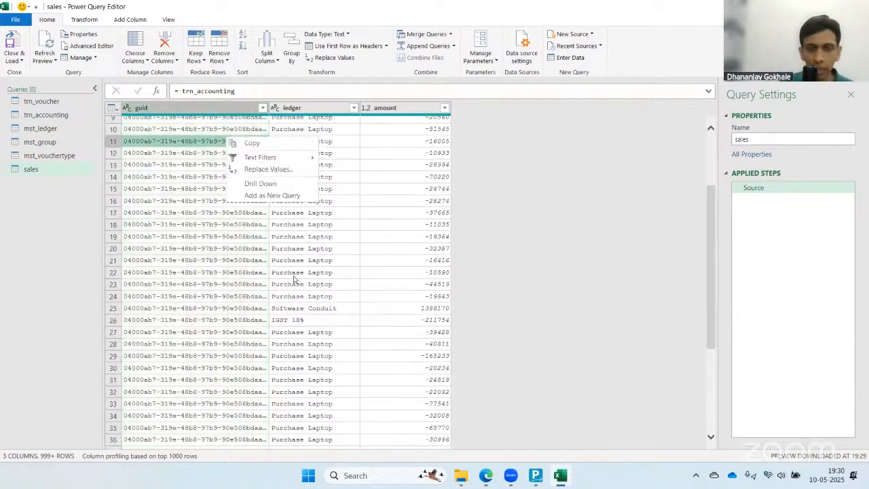
{"action": "left_click", "coordinate": [300, 298]}
{"action": "left_click", "coordinate": [203, 248]}
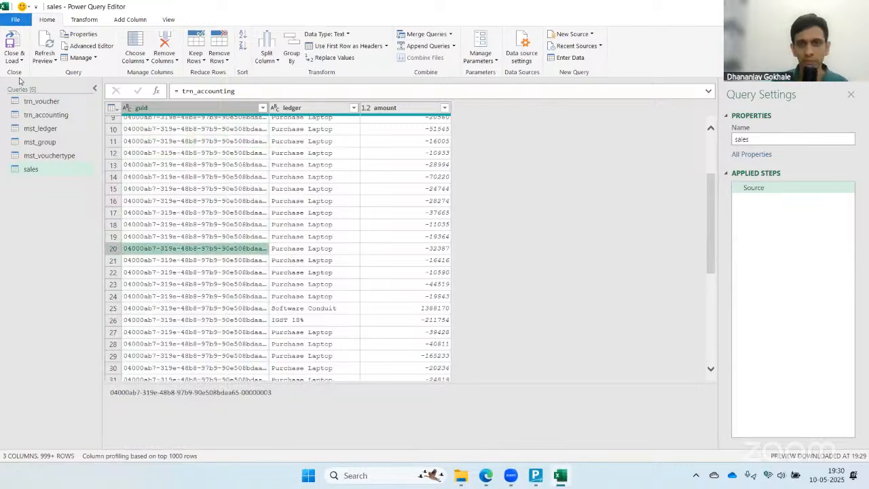
{"action": "scroll", "coordinate": [302, 309], "scroll_direction": "up", "scroll_amount": 3}
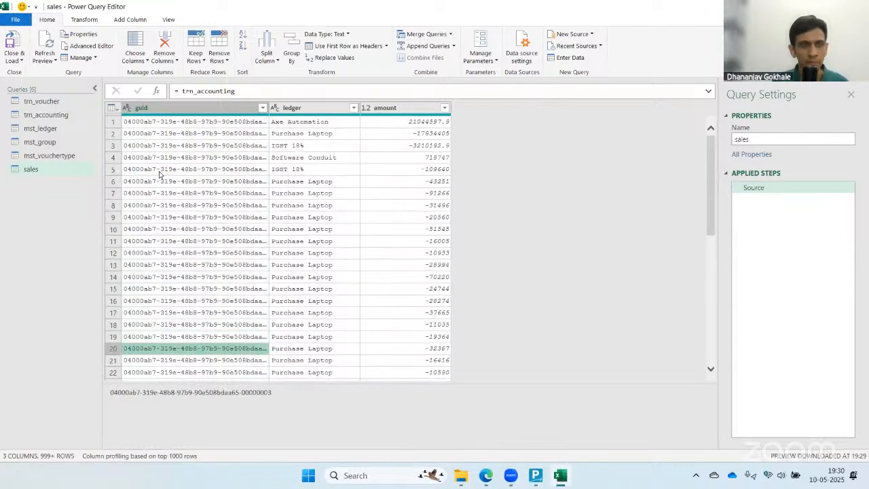
{"action": "left_click", "coordinate": [163, 129]}
{"action": "left_click", "coordinate": [49, 169]}
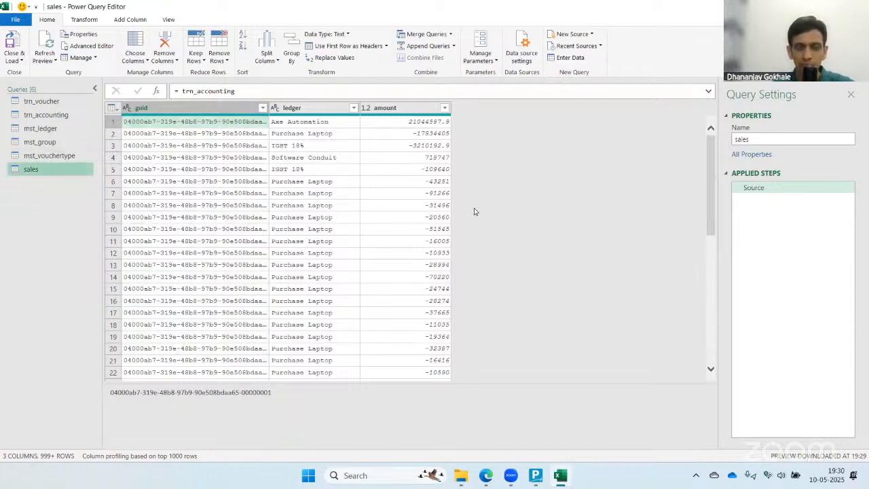
{"action": "left_click", "coordinate": [312, 148]}
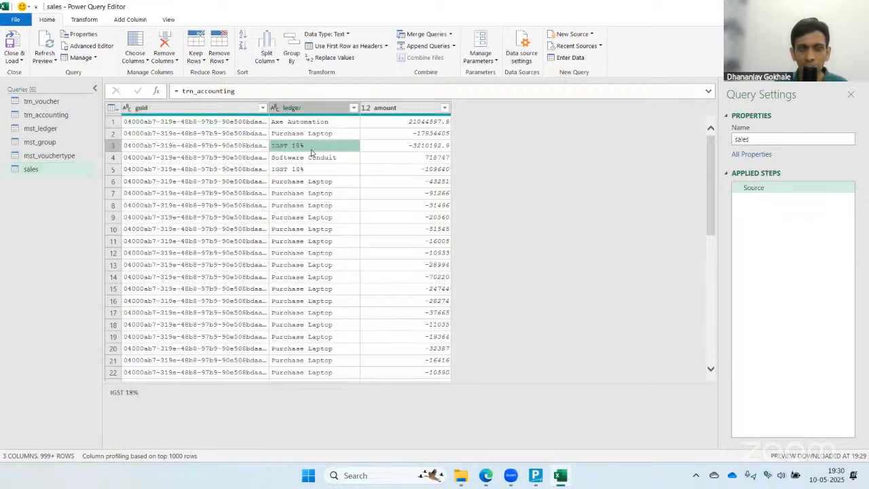
{"action": "left_click", "coordinate": [400, 134]}
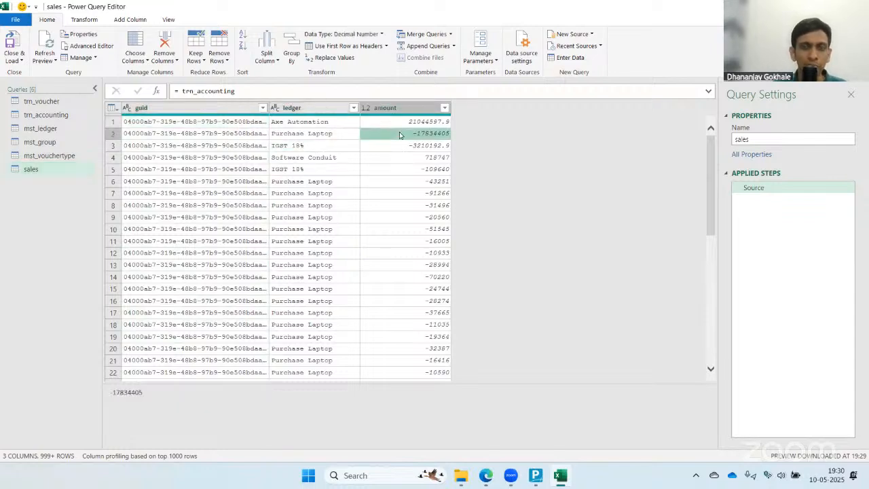
{"action": "left_click", "coordinate": [400, 124]}
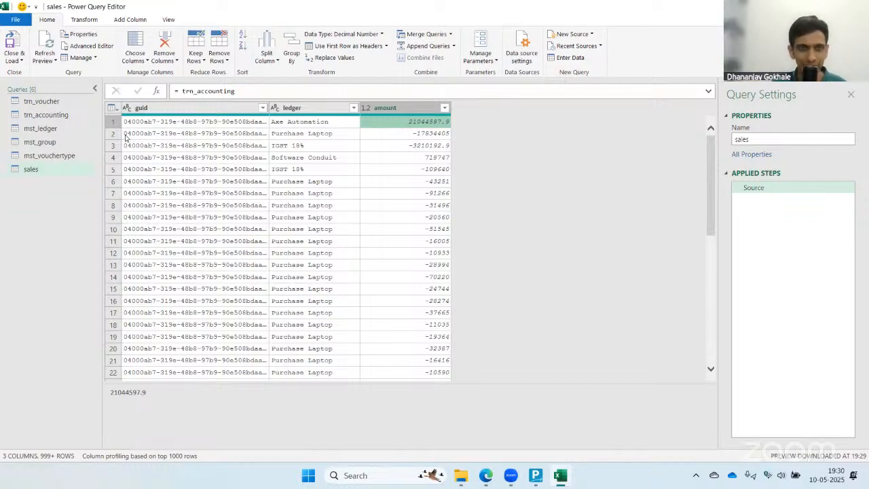
- Merge the sales query with trn_voucher, matching on the guid column in both tables with an Inner join
{"action": "left_click", "coordinate": [192, 125]}
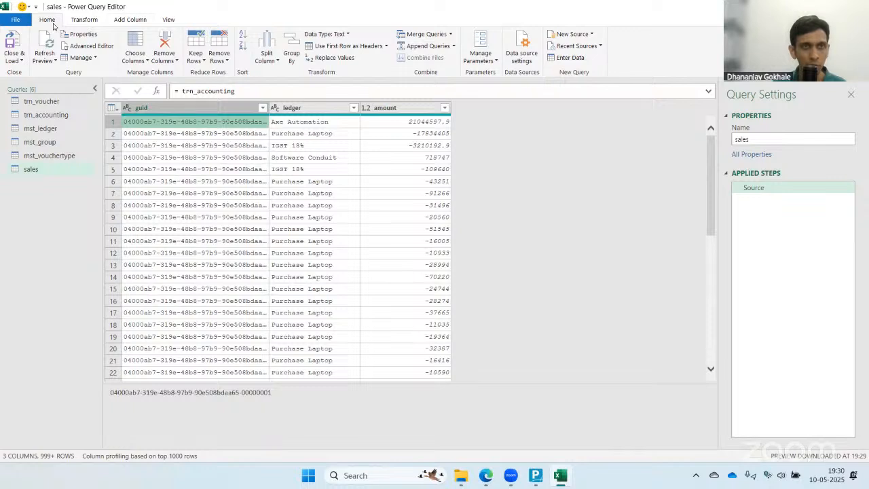
{"action": "left_click", "coordinate": [428, 35]}
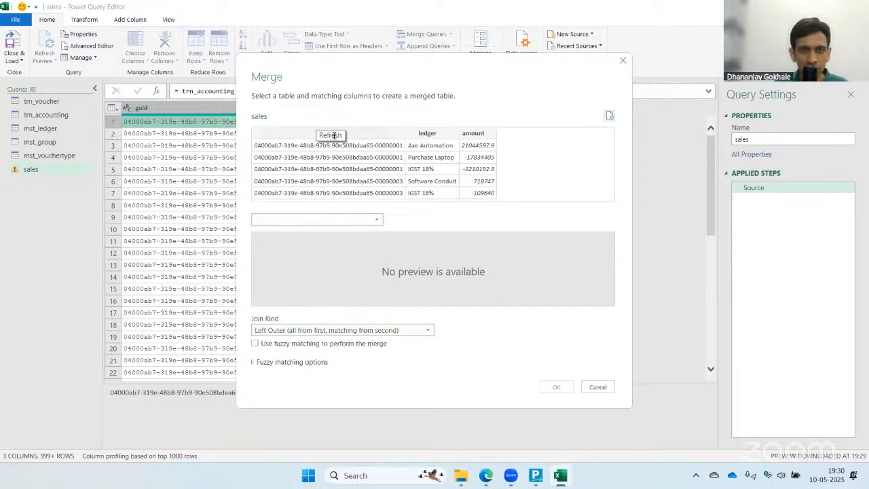
{"action": "left_click", "coordinate": [322, 222]}
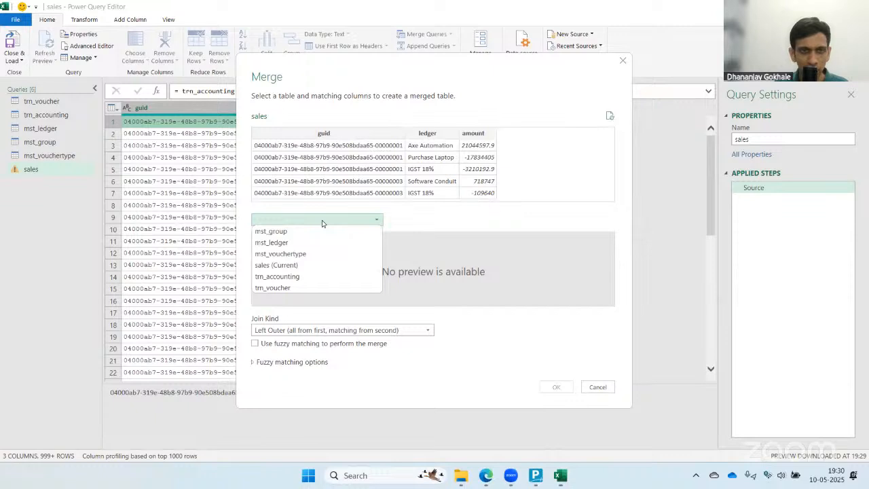
{"action": "left_click", "coordinate": [285, 288]}
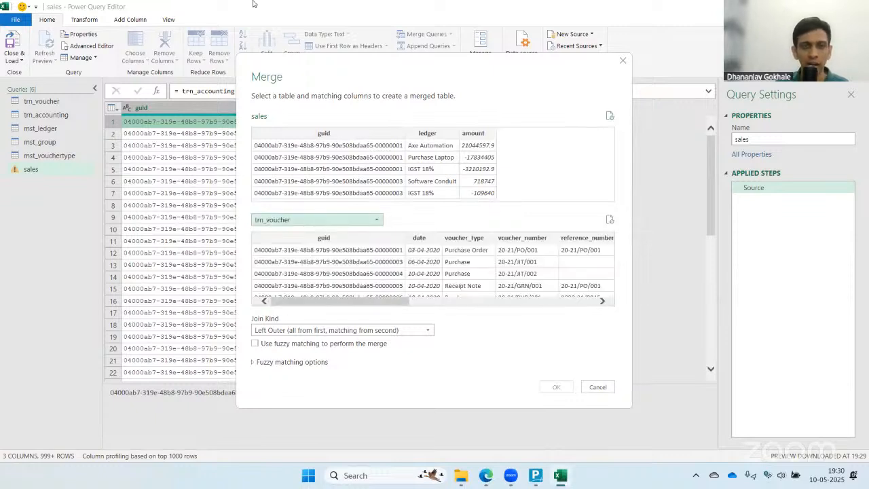
{"action": "left_click", "coordinate": [327, 137]}
{"action": "left_click", "coordinate": [326, 239]}
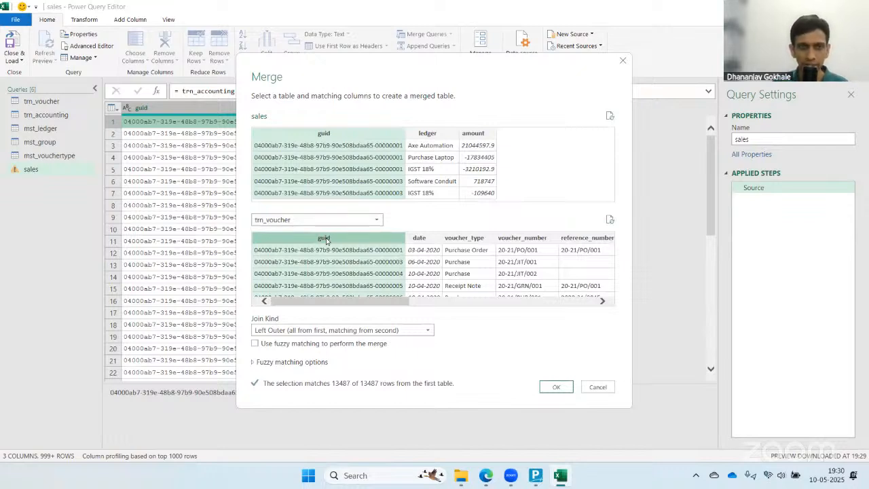
{"action": "left_click", "coordinate": [391, 330]}
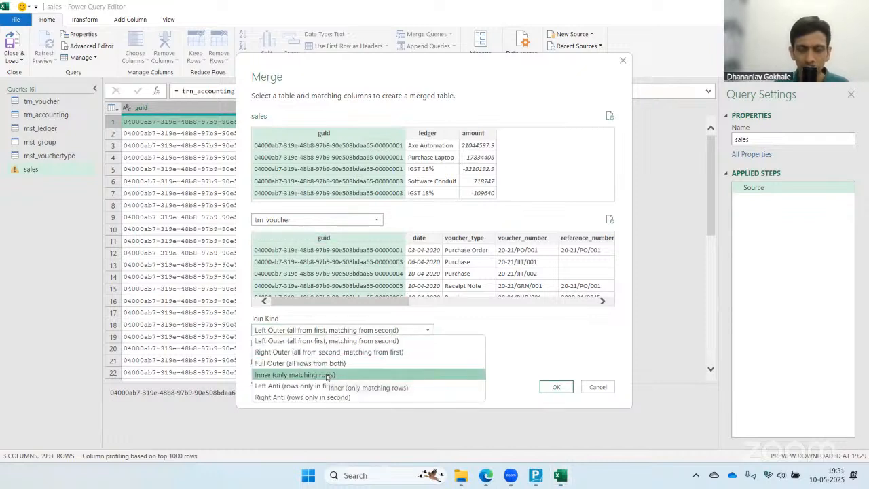
{"action": "left_click", "coordinate": [327, 375]}
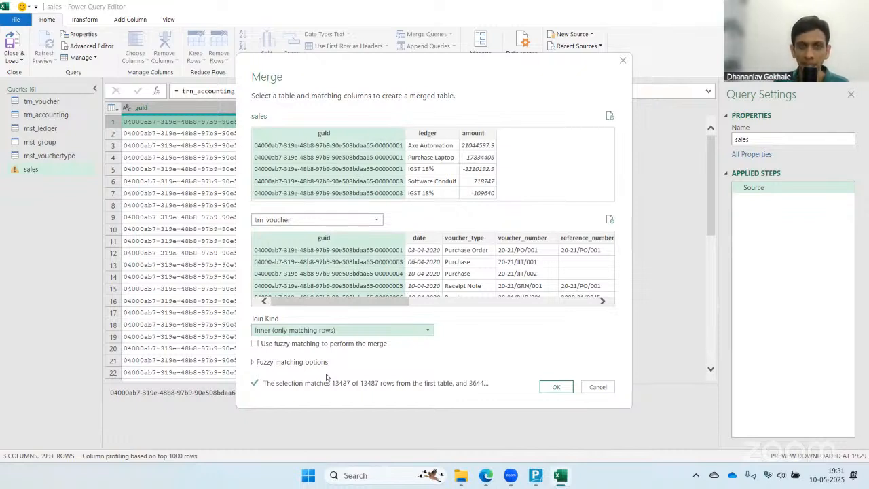
{"action": "left_click", "coordinate": [554, 389]}
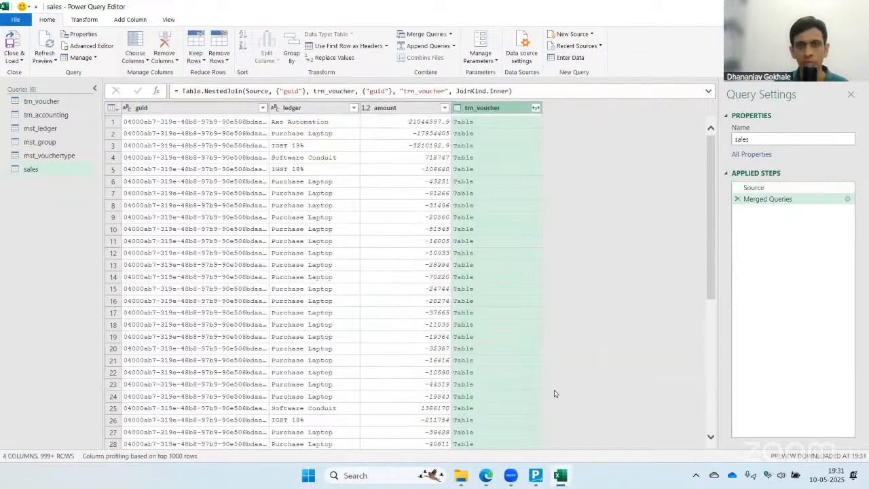
- Expand the merged trn_voucher column to only date, voucher_type, voucher_number and party_name, without the original column name as prefix
{"action": "left_click", "coordinate": [535, 108]}
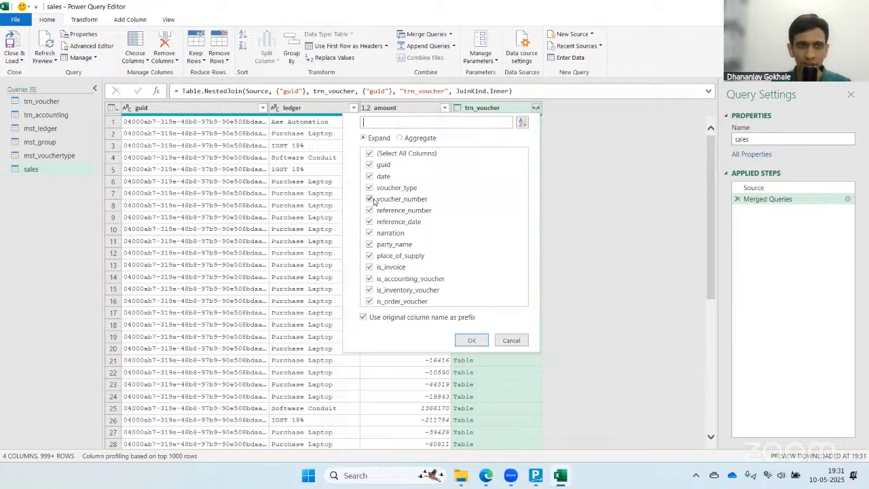
{"action": "left_click", "coordinate": [364, 317]}
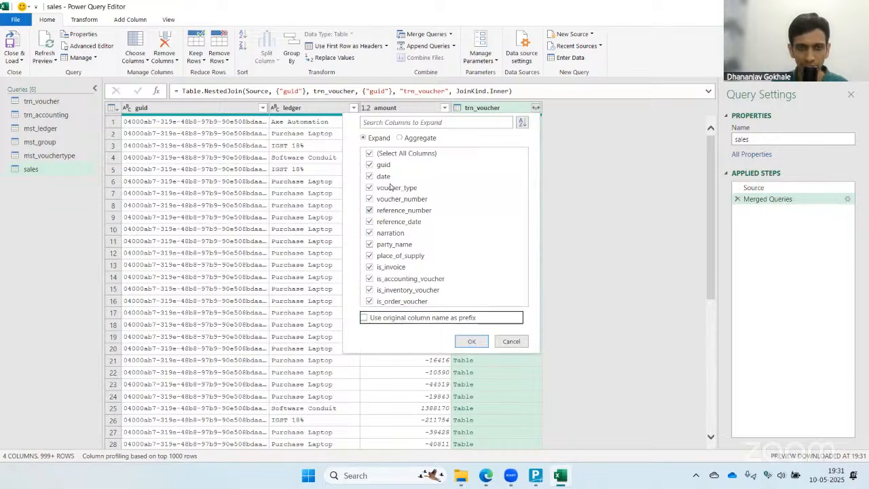
{"action": "left_click", "coordinate": [369, 154]}
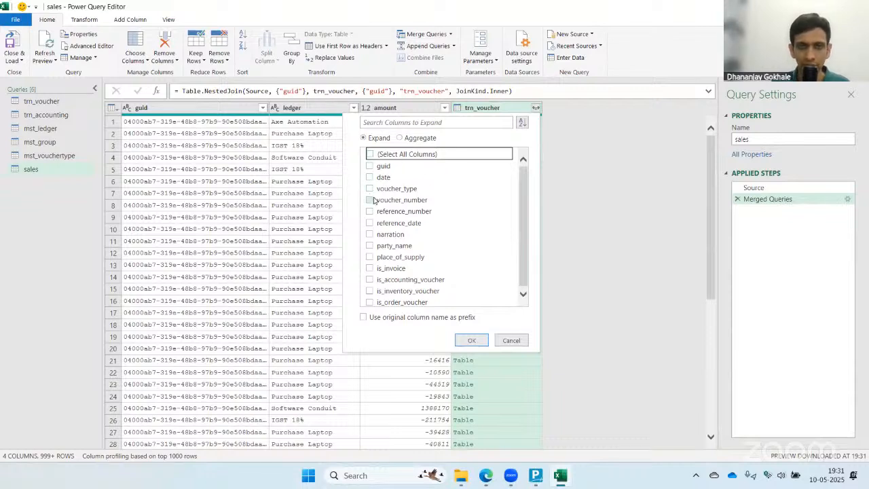
{"action": "left_click", "coordinate": [370, 178]}
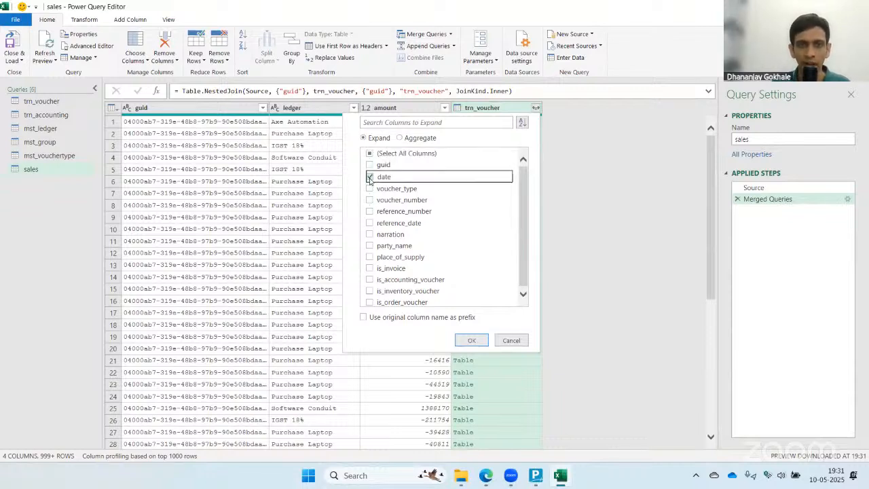
{"action": "left_click", "coordinate": [370, 189]}
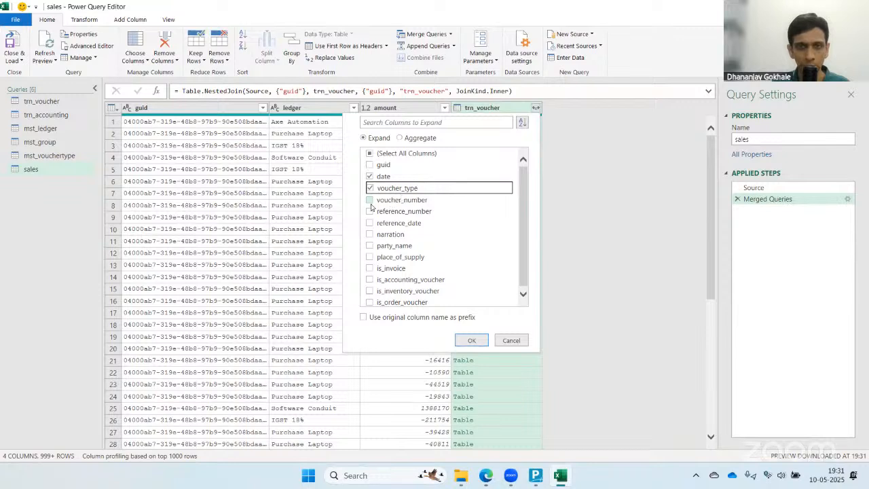
{"action": "left_click", "coordinate": [369, 201]}
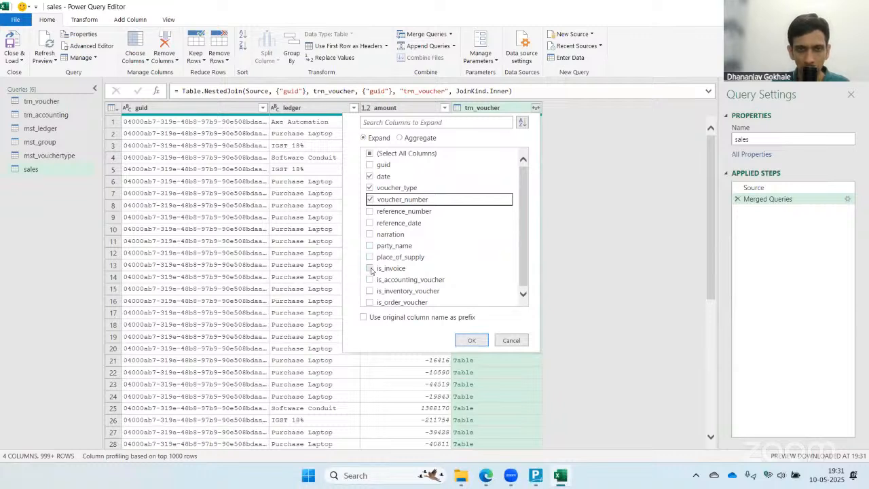
{"action": "left_click", "coordinate": [370, 246]}
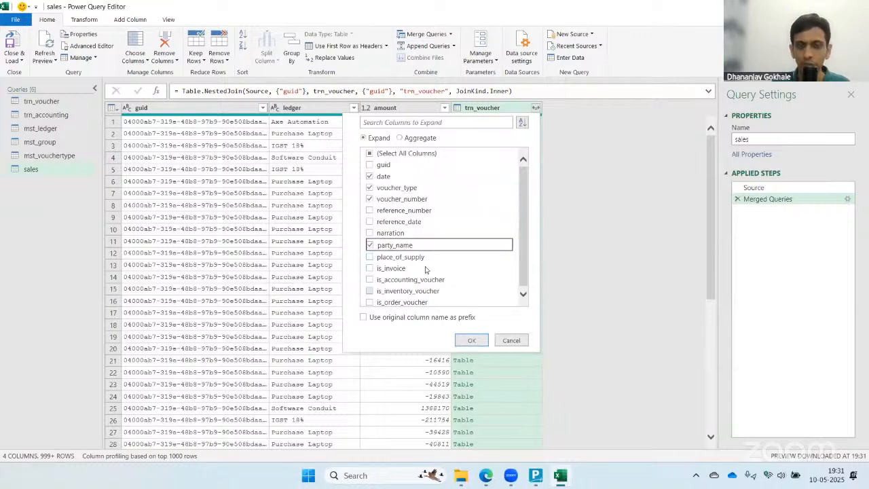
{"action": "left_click", "coordinate": [471, 341]}
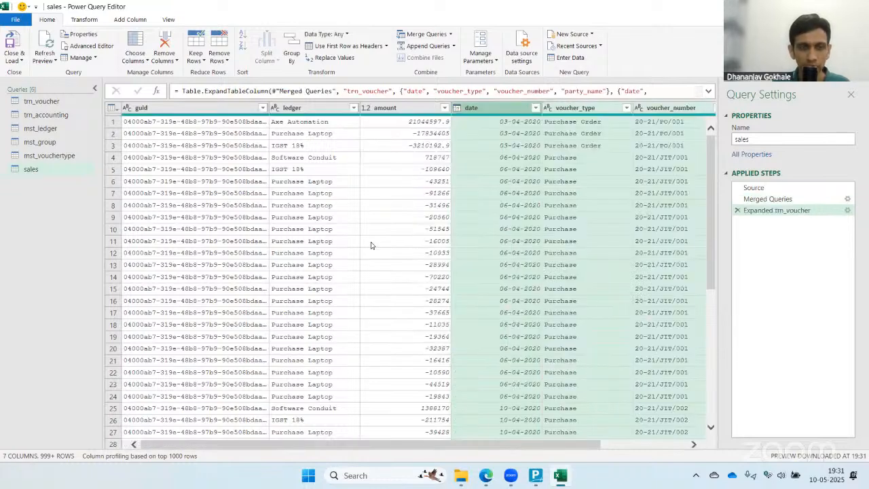
- Review the date, voucher_type, voucher_number and party_name columns against the ledger amounts in the sales query
{"action": "mouse_move", "coordinate": [209, 443]}
{"action": "left_mouse_down"}
{"action": "mouse_move", "coordinate": [258, 446]}
{"action": "mouse_move", "coordinate": [202, 450]}
{"action": "left_mouse_up"}
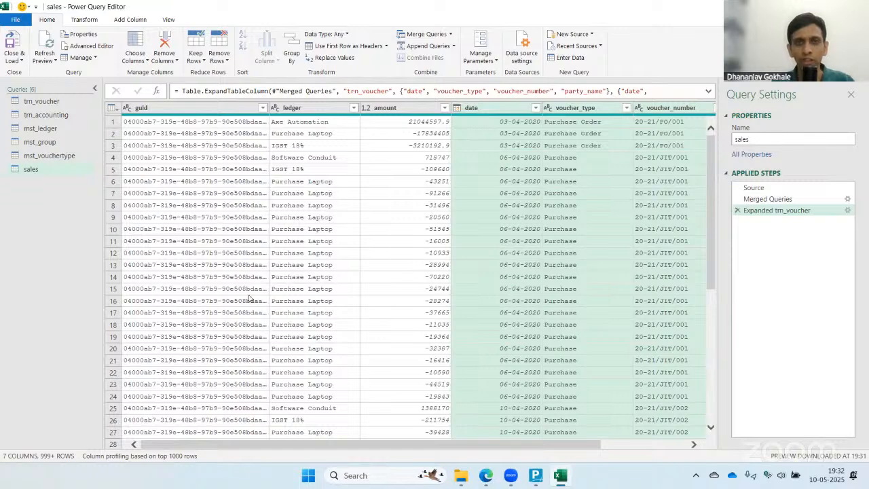
{"action": "left_click", "coordinate": [497, 134]}
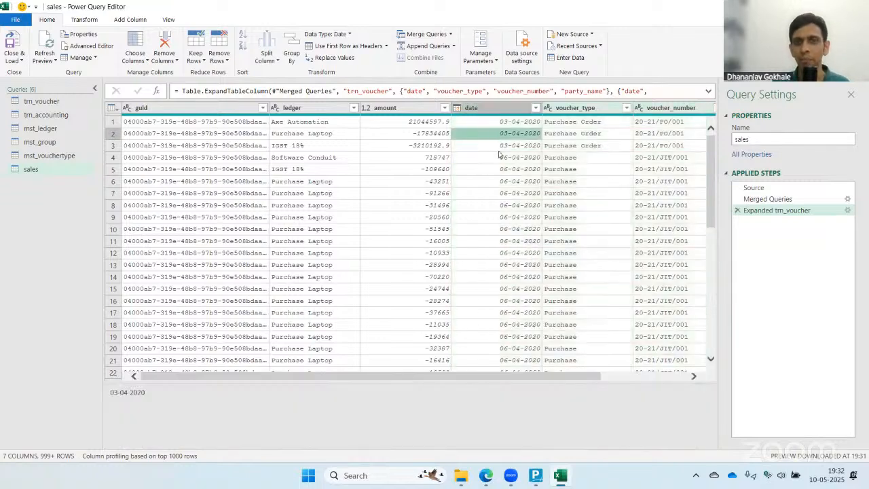
{"action": "left_click", "coordinate": [506, 125]}
{"action": "left_click", "coordinate": [505, 136]}
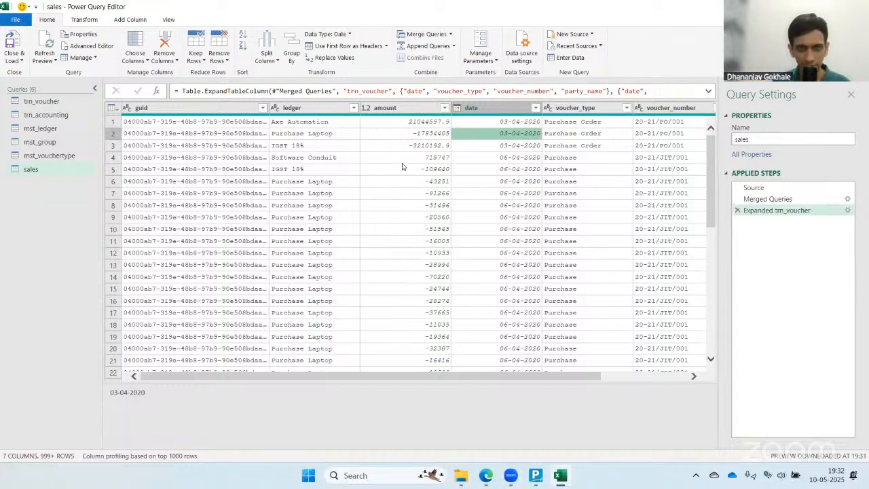
{"action": "key", "text": "Right"}
{"action": "key", "text": "Right"}
{"action": "left_click", "coordinate": [534, 138]}
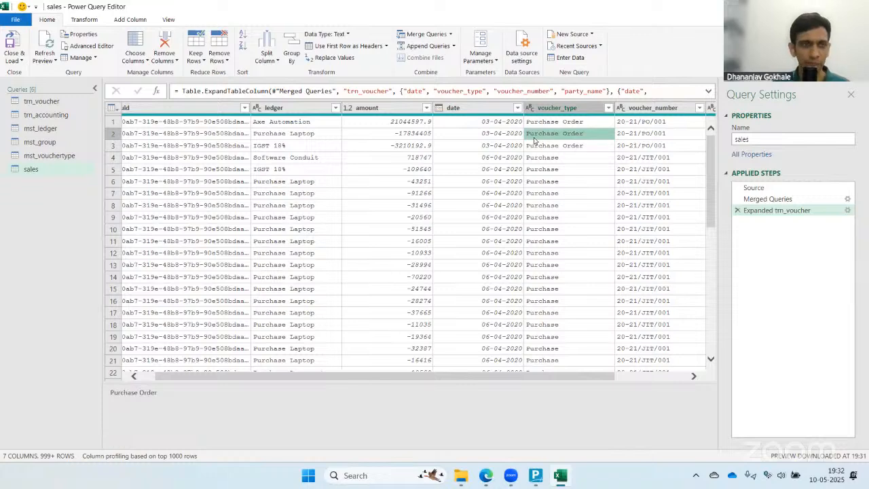
{"action": "key", "text": "Right"}
{"action": "key", "text": "Right"}
{"action": "key", "text": "Left"}
{"action": "key", "text": "Left"}
{"action": "key", "text": "Left"}
{"action": "key", "text": "Left"}
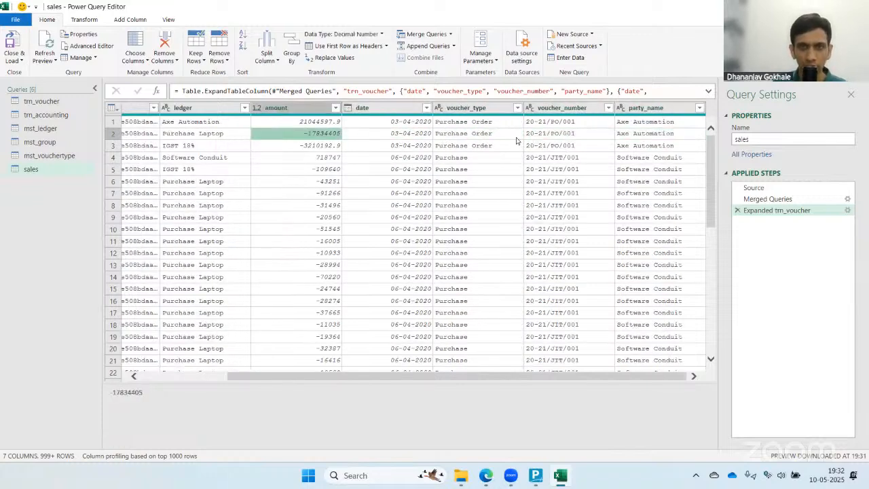
- Check which voucher types the sales query contains and compare the name and parent columns in mst_vouchertype
{"action": "left_click", "coordinate": [517, 109]}
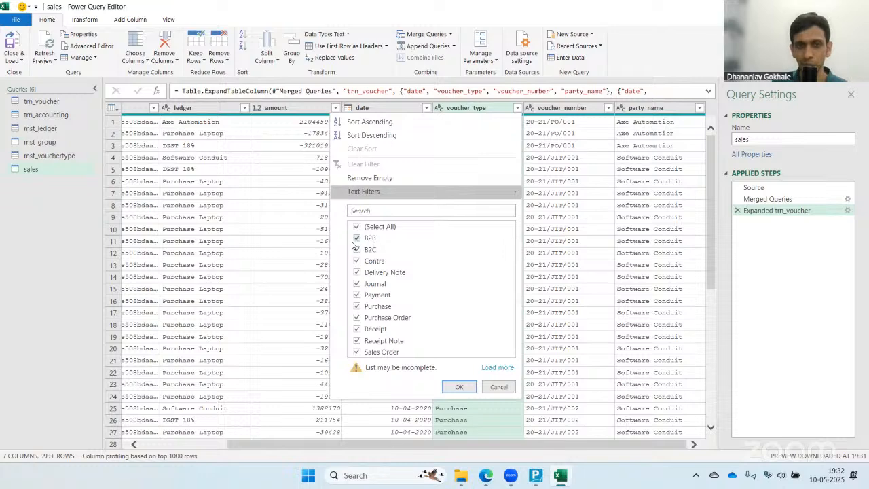
{"action": "left_click", "coordinate": [553, 234]}
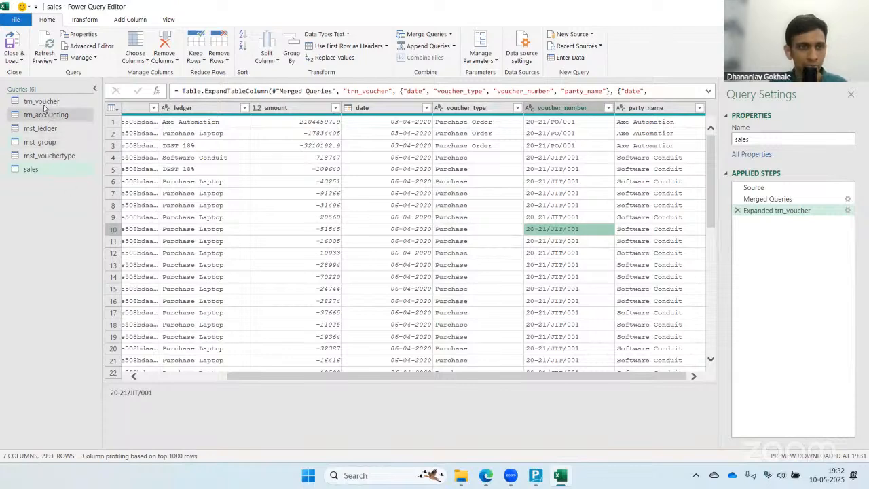
{"action": "left_click", "coordinate": [48, 157]}
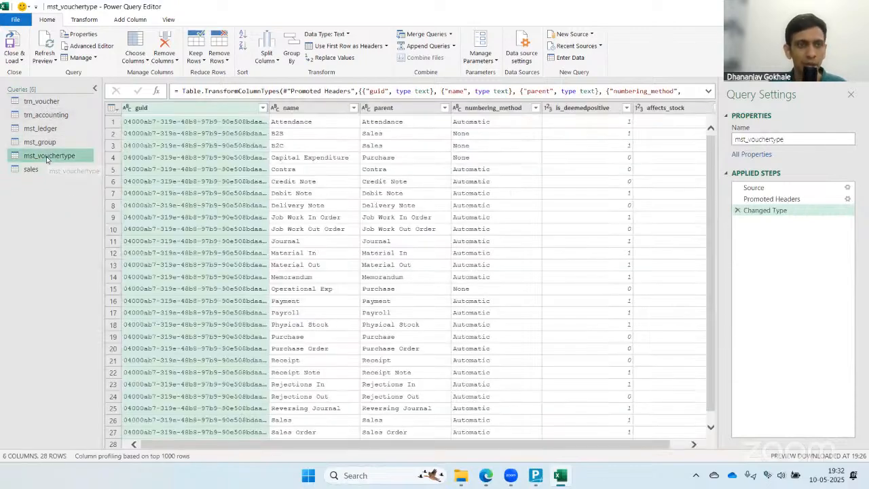
{"action": "left_click", "coordinate": [394, 147]}
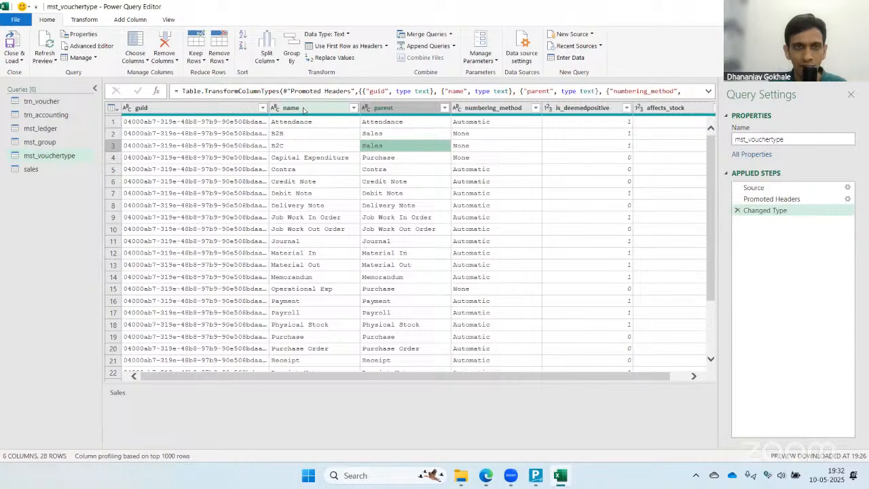
{"action": "left_click", "coordinate": [303, 110]}
{"action": "left_click", "coordinate": [392, 114]}
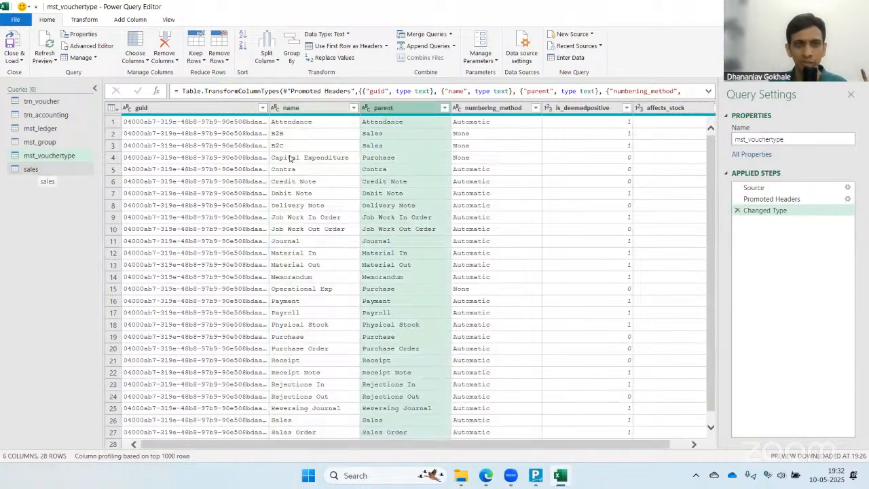
{"action": "left_click", "coordinate": [292, 157]}
- Merge the sales query with mst_vouchertype, matching voucher_type to name with an Inner join
{"action": "left_click", "coordinate": [31, 169]}
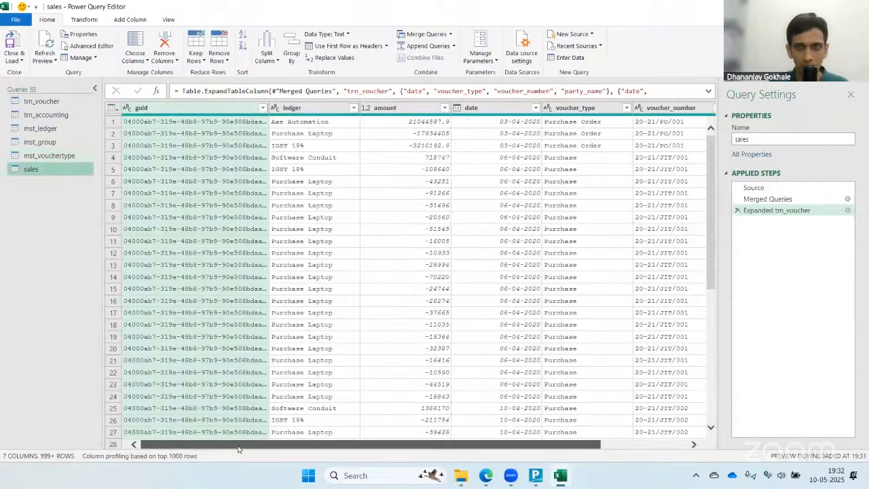
{"action": "left_click_drag", "start_coordinate": [196, 448], "coordinate": [271, 449]}
{"action": "left_click", "coordinate": [469, 109]}
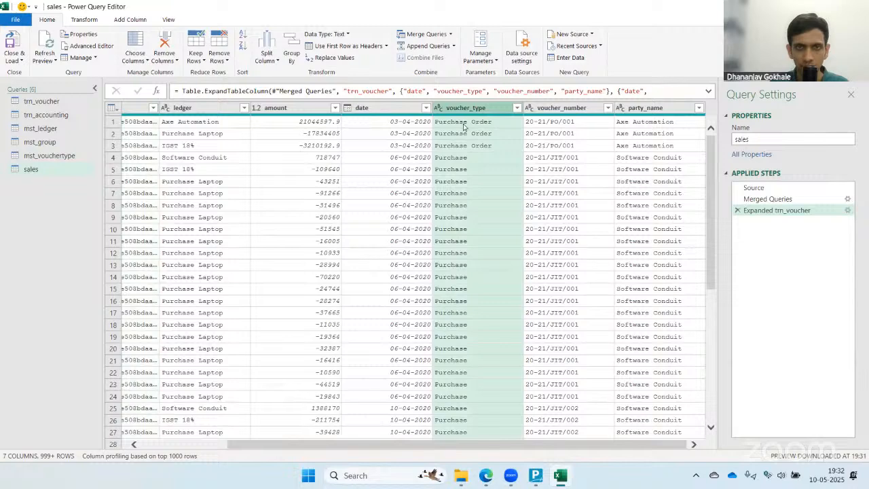
{"action": "left_click", "coordinate": [471, 181]}
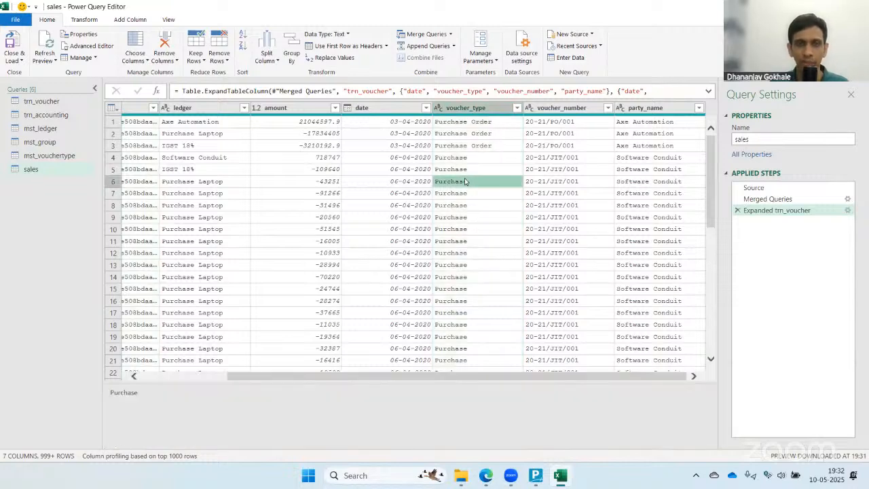
{"action": "left_click", "coordinate": [426, 34]}
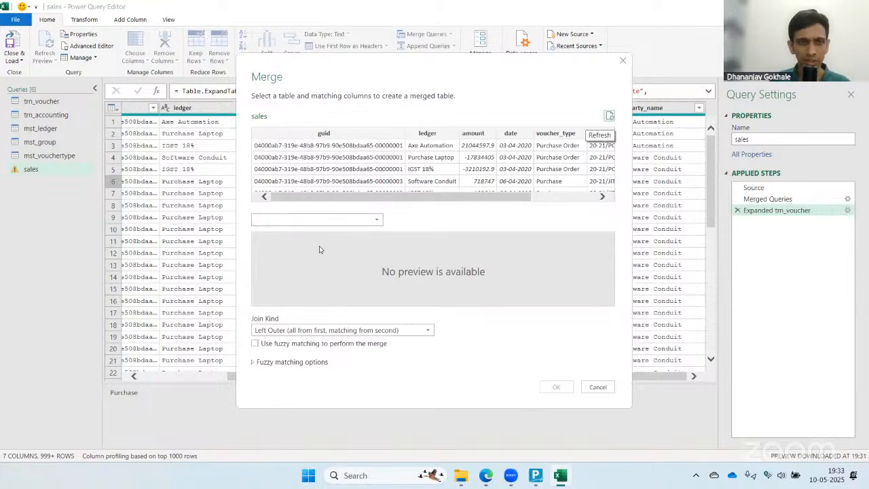
{"action": "left_click", "coordinate": [321, 219]}
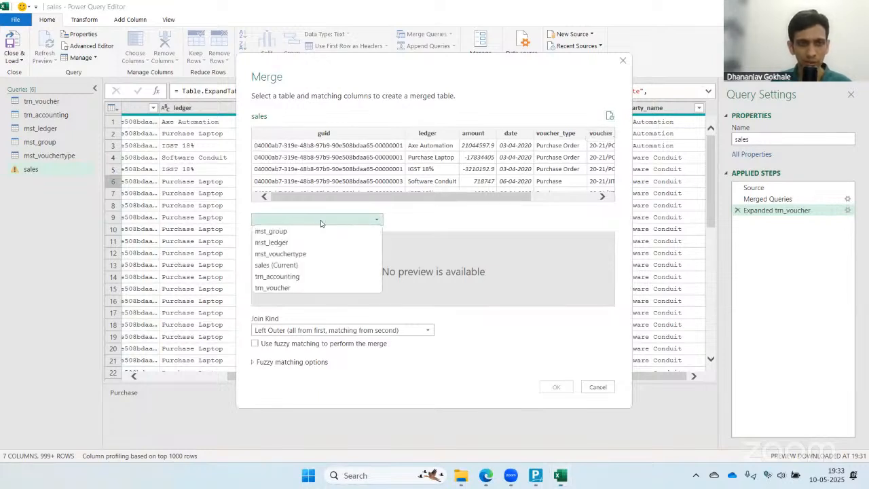
{"action": "left_click", "coordinate": [288, 254]}
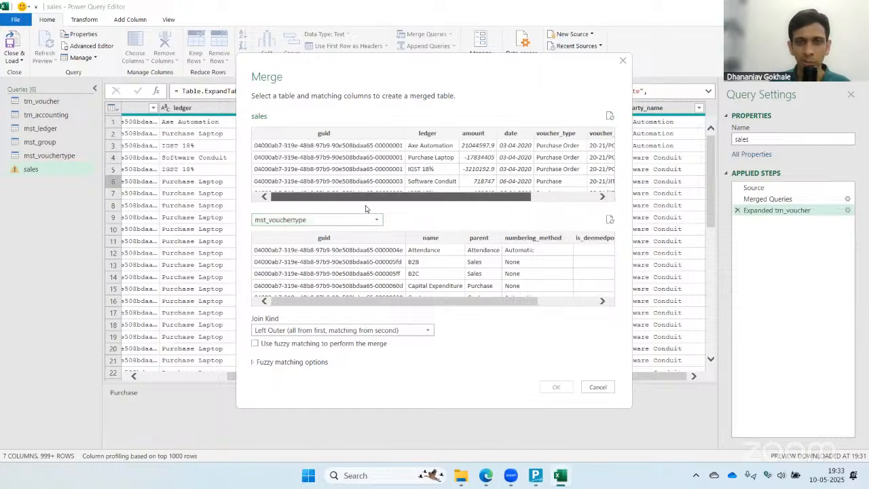
{"action": "scroll", "coordinate": [477, 166], "scroll_direction": "right", "scroll_amount": 3}
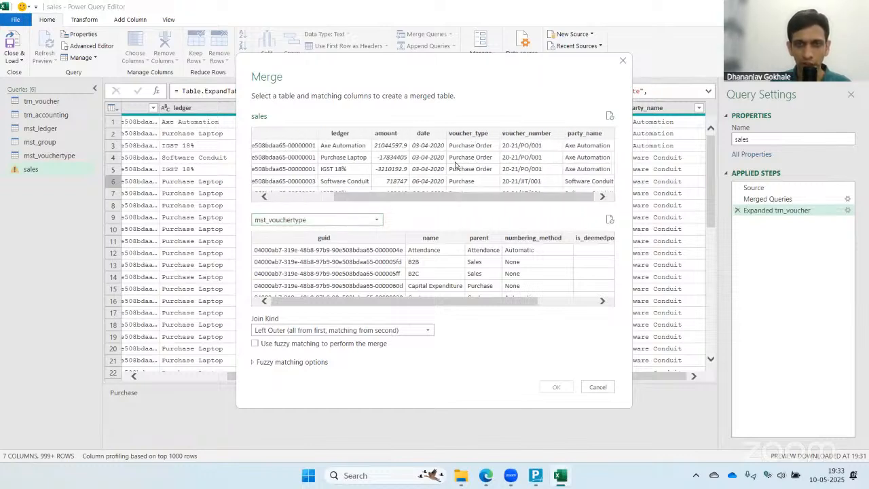
{"action": "left_click", "coordinate": [474, 134]}
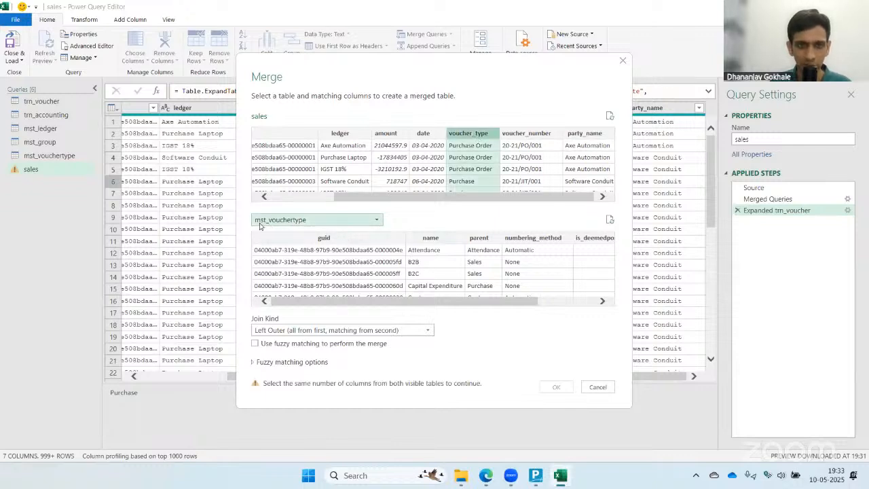
{"action": "left_click", "coordinate": [429, 239]}
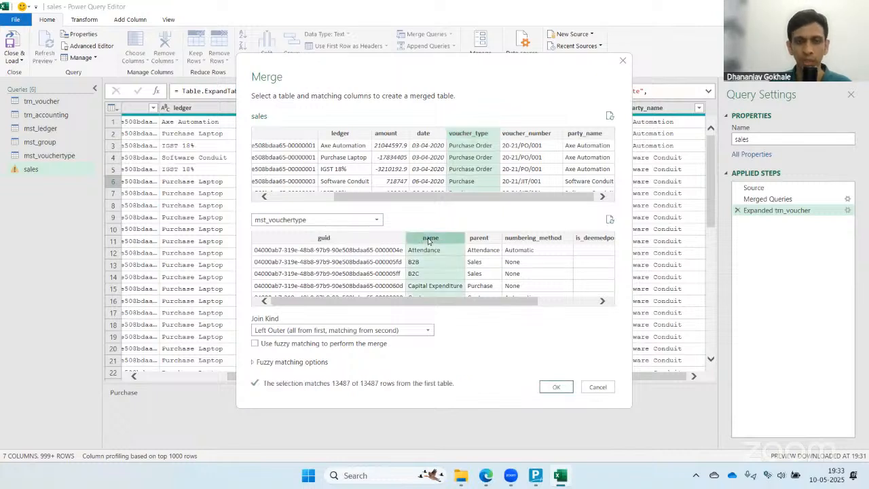
{"action": "left_click", "coordinate": [394, 331]}
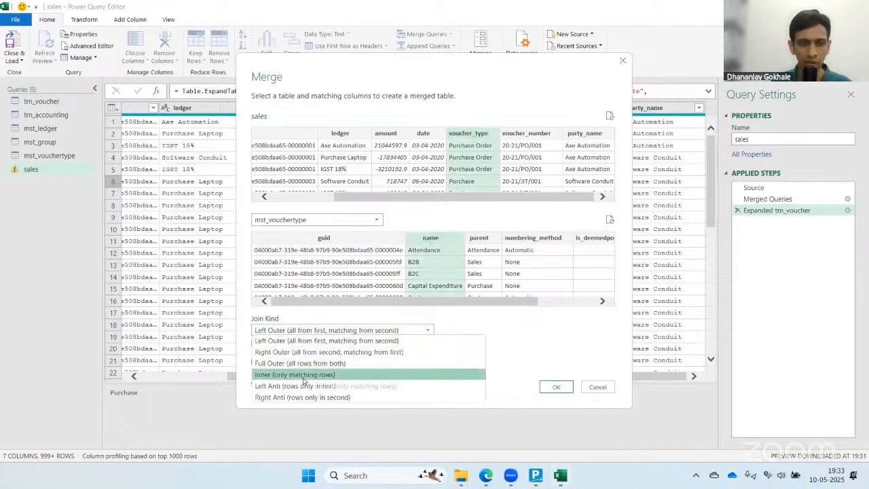
{"action": "left_click", "coordinate": [303, 375]}
{"action": "left_click", "coordinate": [555, 387]}
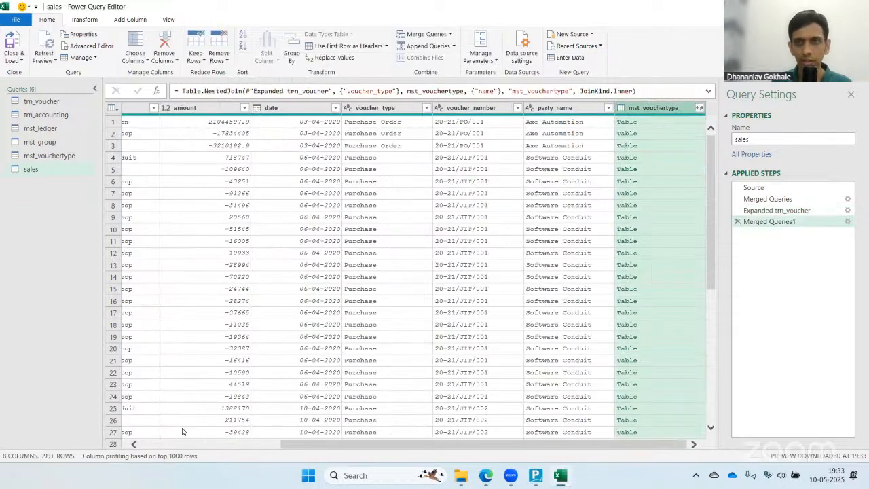
- Expand the merged mst_vouchertype column to only parent, without the original column name as prefix
{"action": "left_click", "coordinate": [699, 108]}
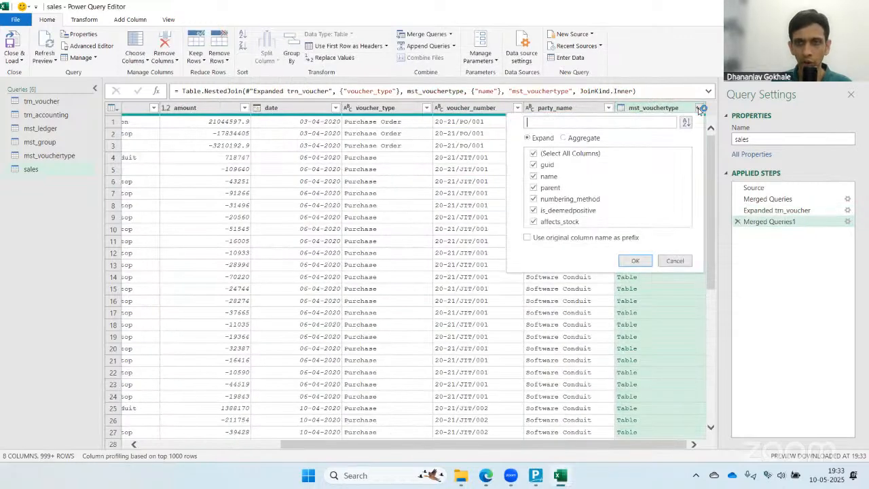
{"action": "left_click", "coordinate": [533, 154]}
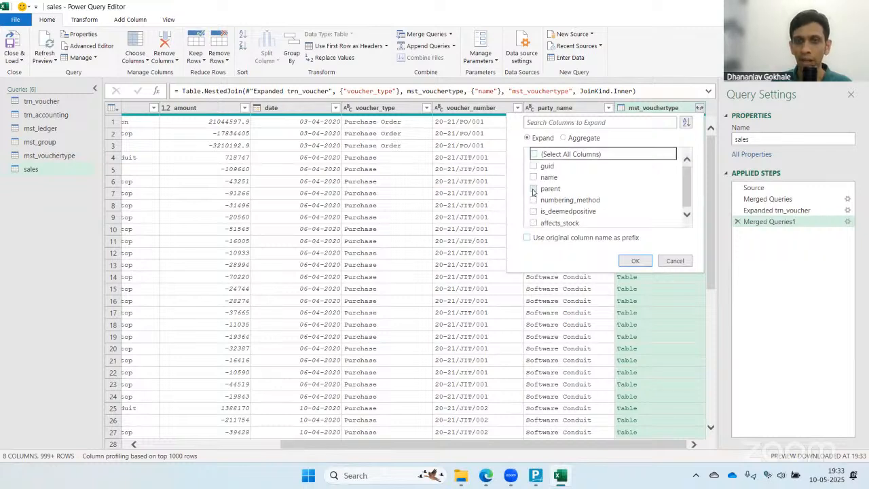
{"action": "left_click", "coordinate": [533, 189]}
{"action": "left_click", "coordinate": [634, 261]}
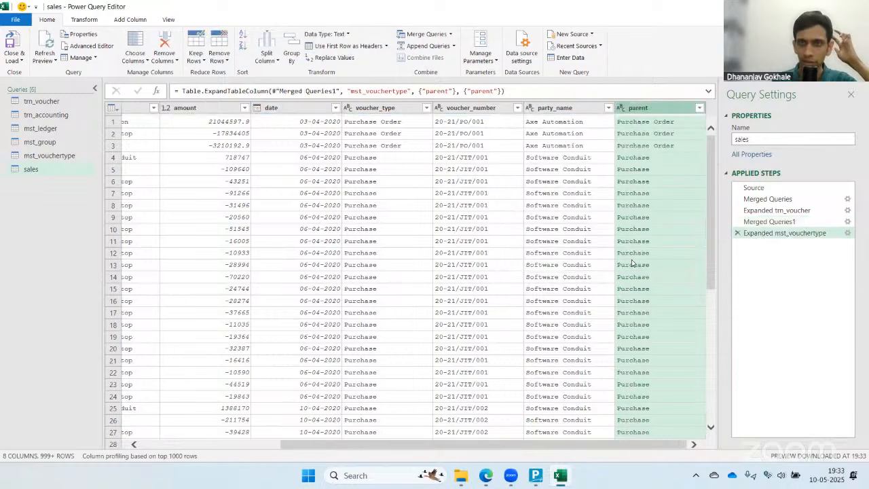
- Rename the expanded parent column in the sales query to vouchertype_parent
{"action": "double_click", "coordinate": [639, 108]}
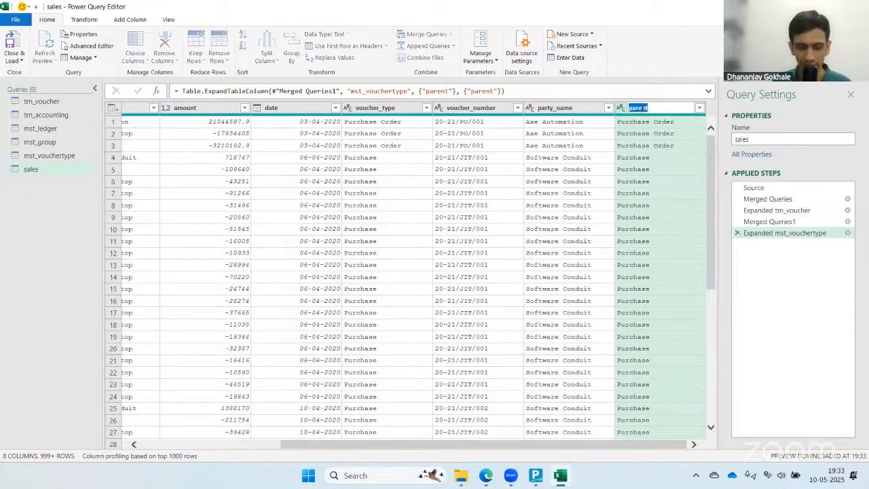
{"action": "left_click", "coordinate": [642, 108]}
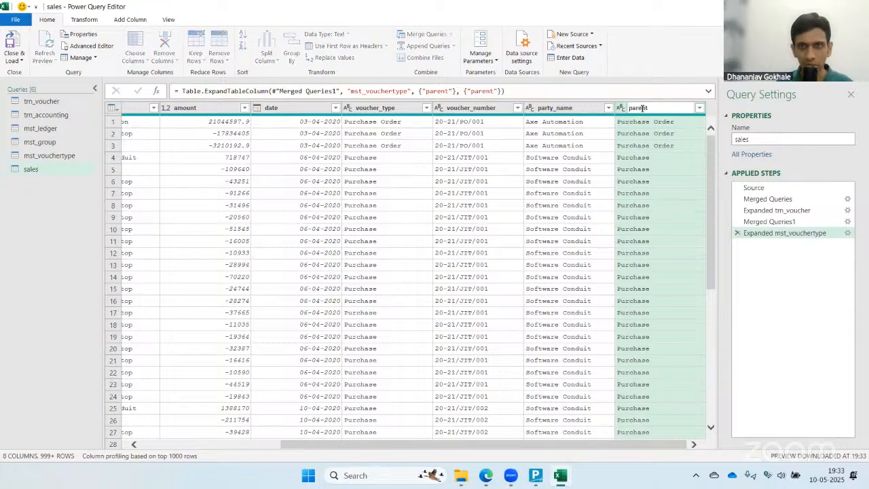
{"action": "type", "text": "vouchertype_"}
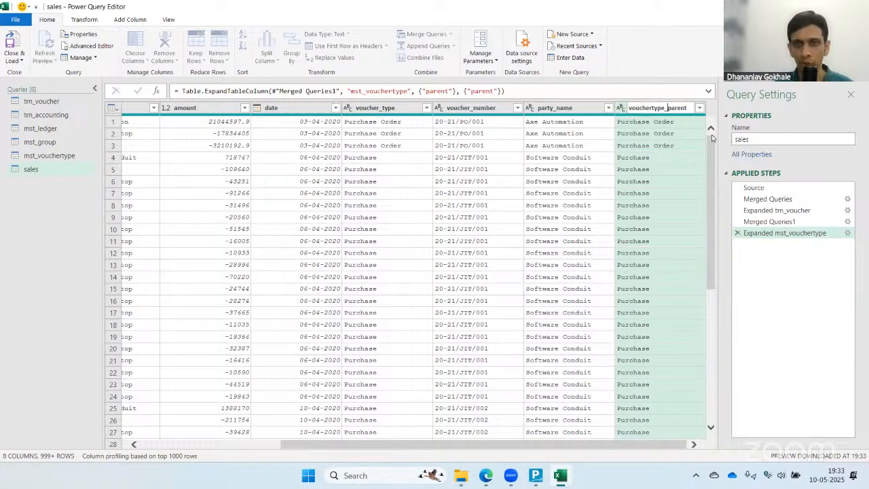
{"action": "key", "text": "Return"}
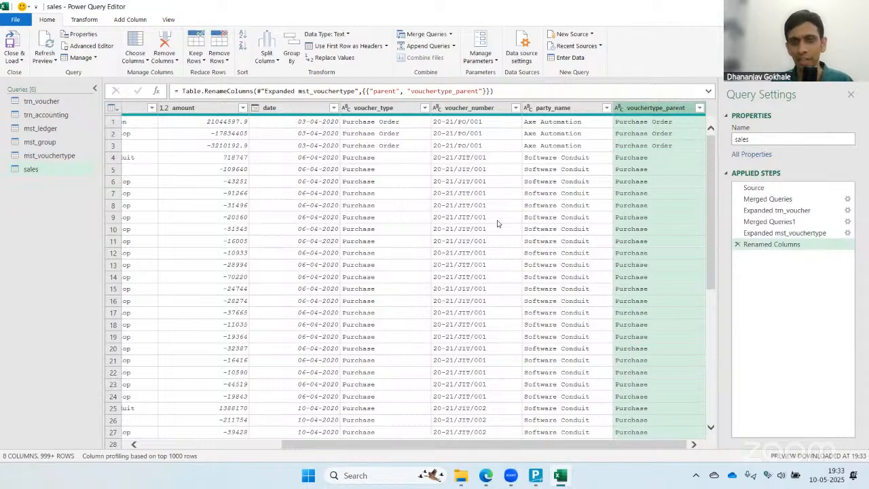
- Examine the vouchertype_parent and ledger values in the sales query and the name and parent columns in mst_ledger
{"action": "left_click", "coordinate": [669, 134]}
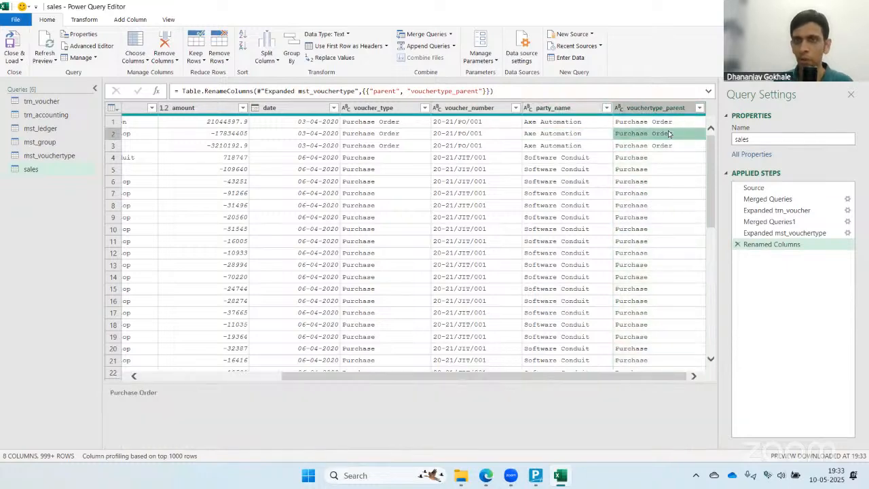
{"action": "left_click", "coordinate": [643, 125]}
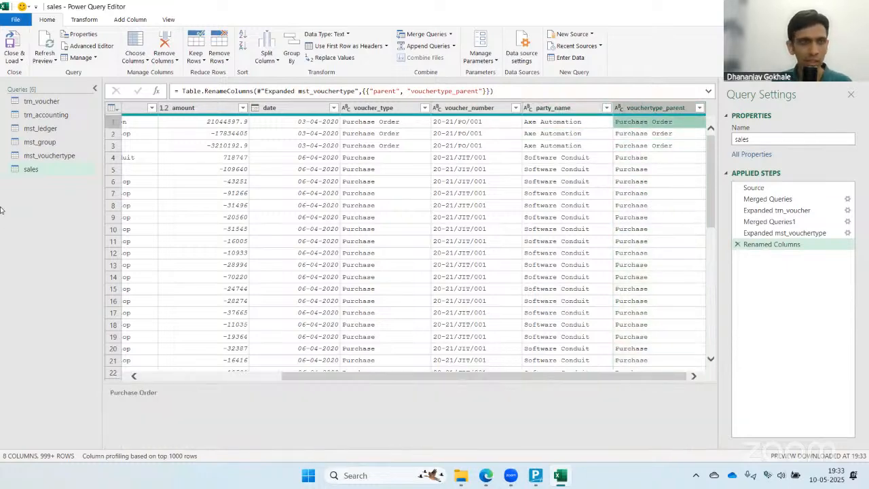
{"action": "left_click", "coordinate": [42, 129]}
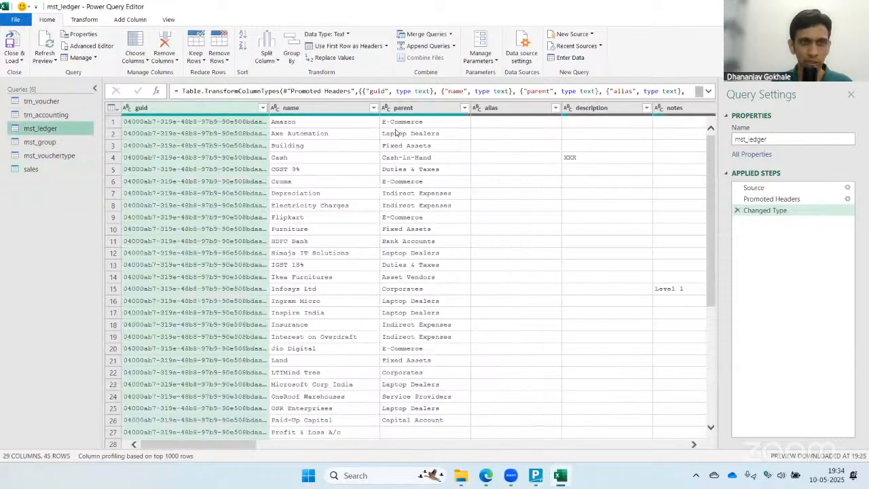
{"action": "left_click", "coordinate": [38, 170]}
{"action": "left_click", "coordinate": [299, 145]}
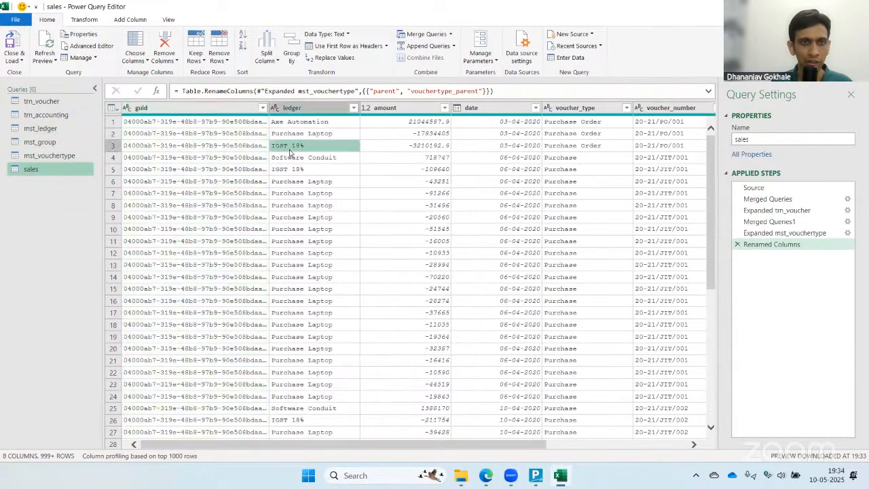
{"action": "left_click_drag", "start_coordinate": [354, 108], "coordinate": [392, 107]}
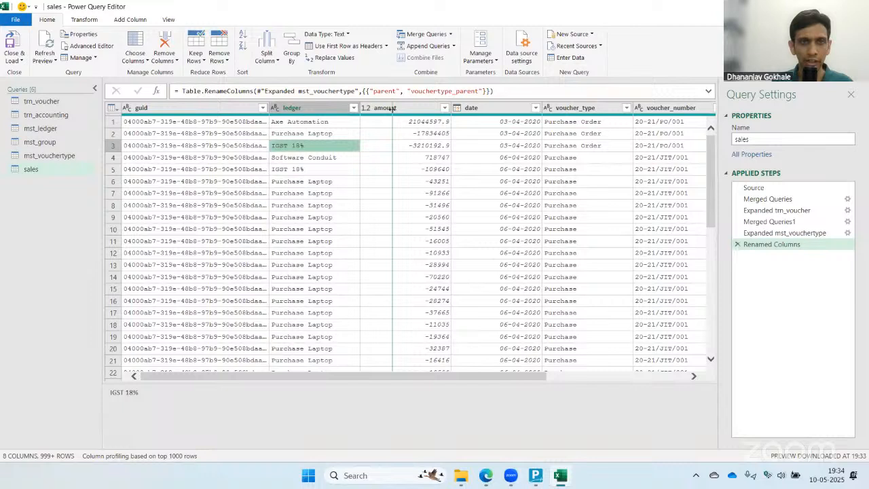
{"action": "left_click", "coordinate": [309, 185]}
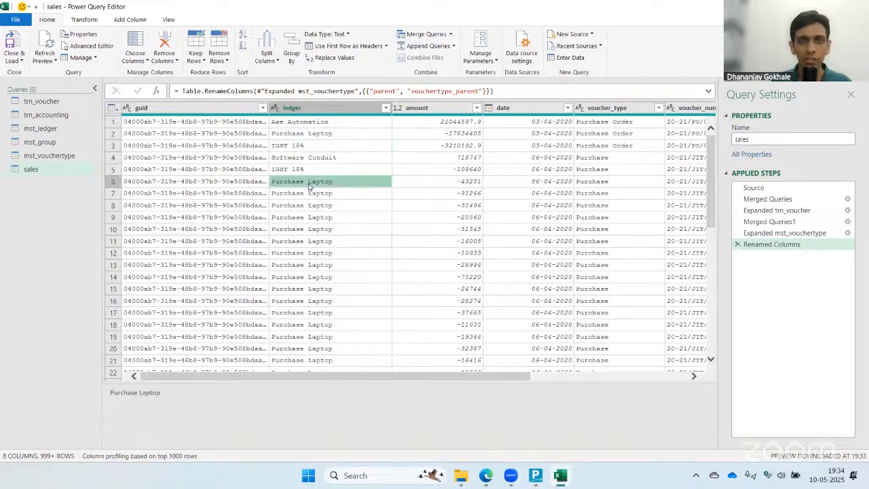
{"action": "left_click", "coordinate": [314, 108]}
{"action": "scroll", "coordinate": [308, 224], "scroll_direction": "down", "scroll_amount": 20}
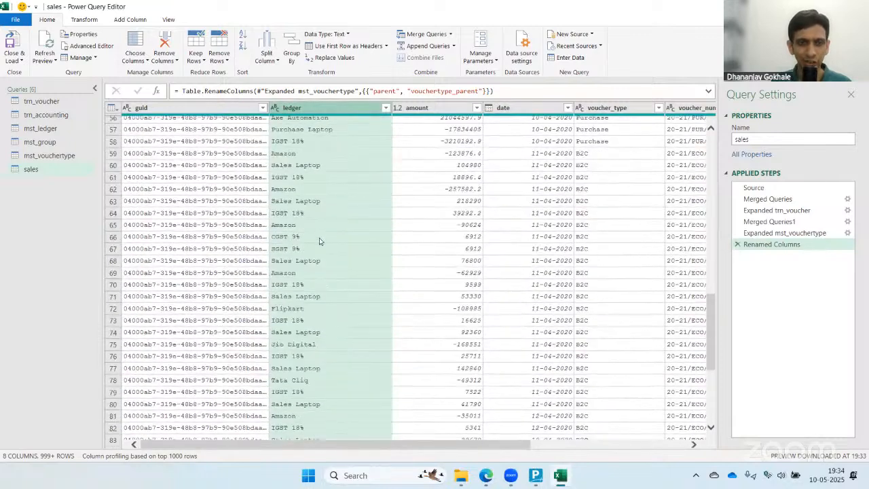
{"action": "left_click", "coordinate": [299, 316]}
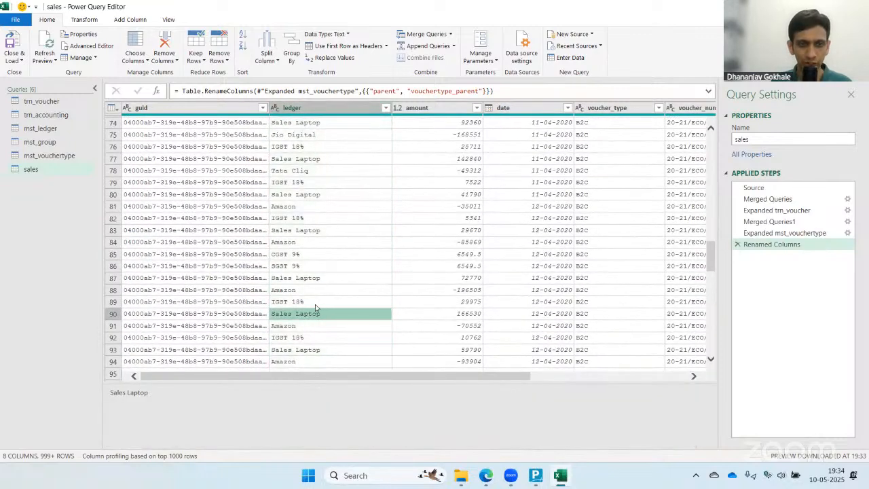
{"action": "scroll", "coordinate": [365, 267], "scroll_direction": "down", "scroll_amount": 4}
{"action": "left_click", "coordinate": [292, 183]}
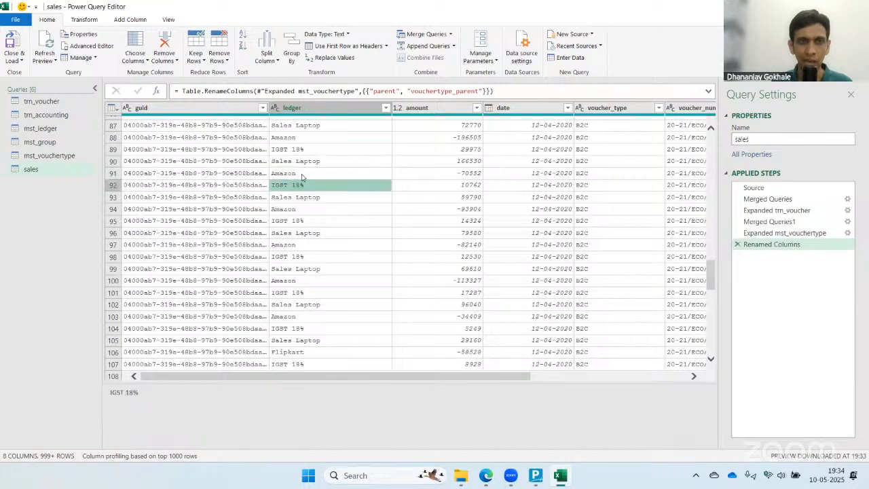
{"action": "left_click", "coordinate": [308, 163]}
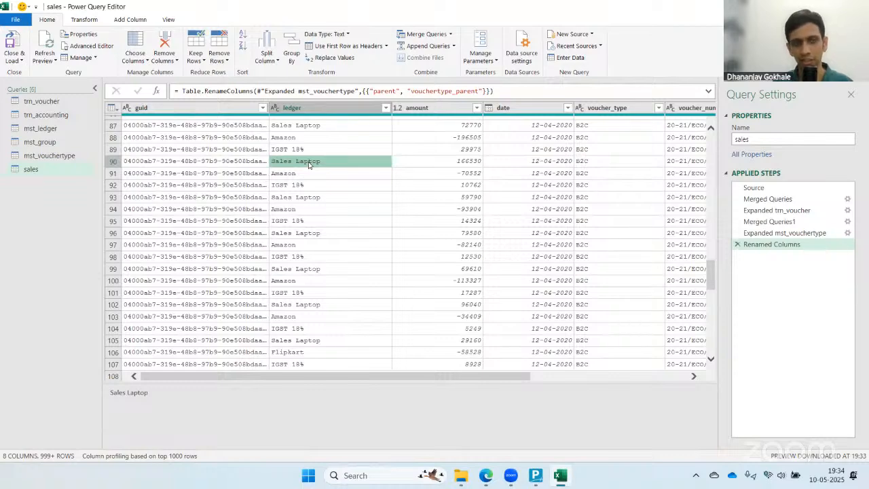
{"action": "scroll", "coordinate": [309, 165], "scroll_direction": "up", "scroll_amount": 20}
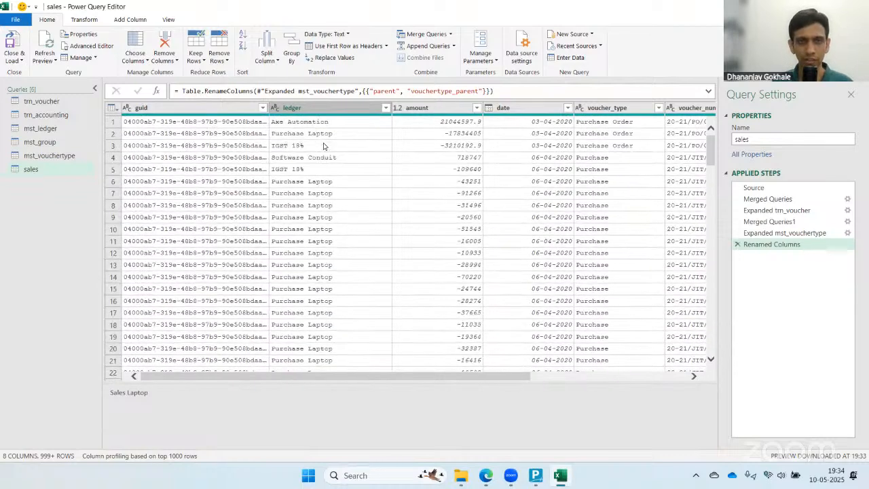
{"action": "left_click", "coordinate": [317, 135]}
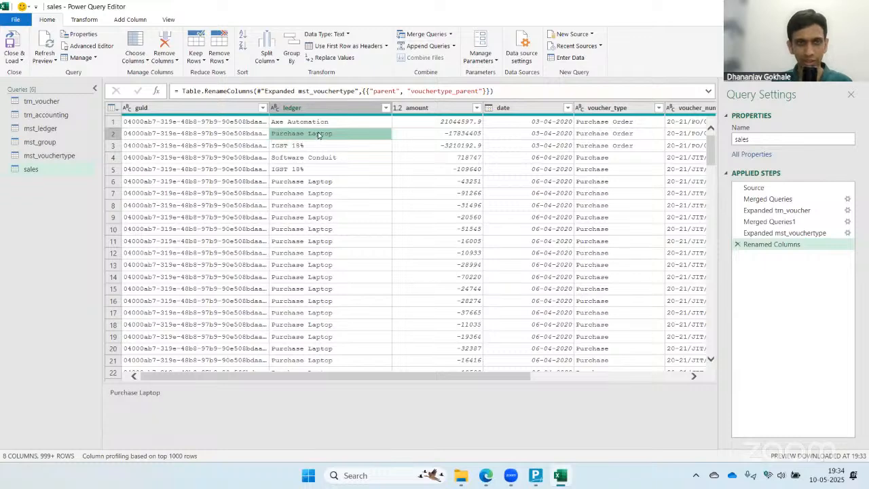
{"action": "left_click", "coordinate": [318, 124]}
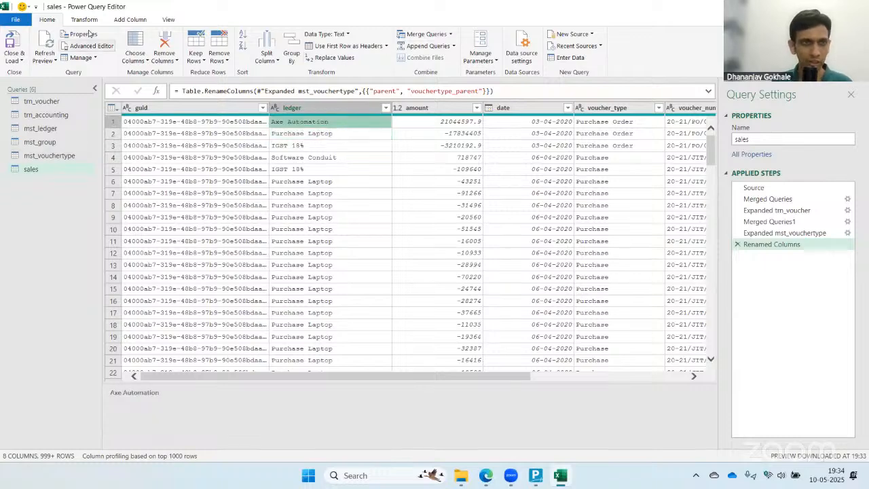
- Merge the sales query with mst_ledger, matching ledger to name with an Inner join
{"action": "left_click", "coordinate": [424, 34]}
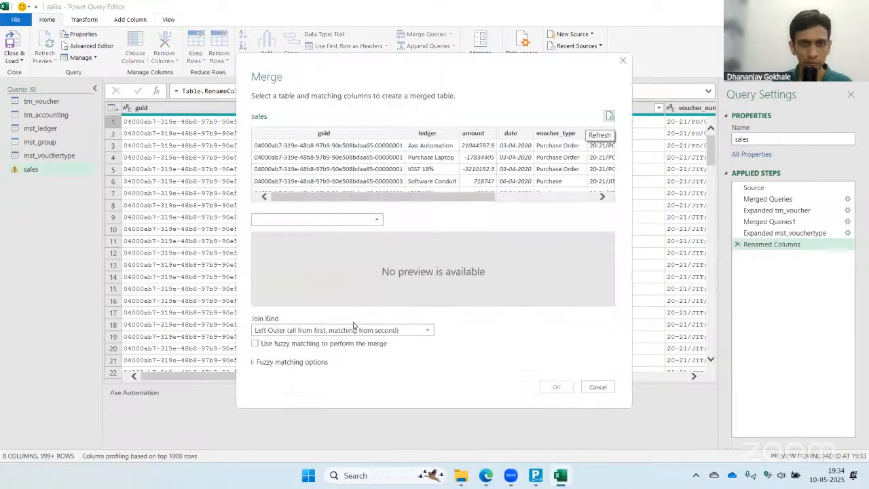
{"action": "left_click", "coordinate": [320, 219]}
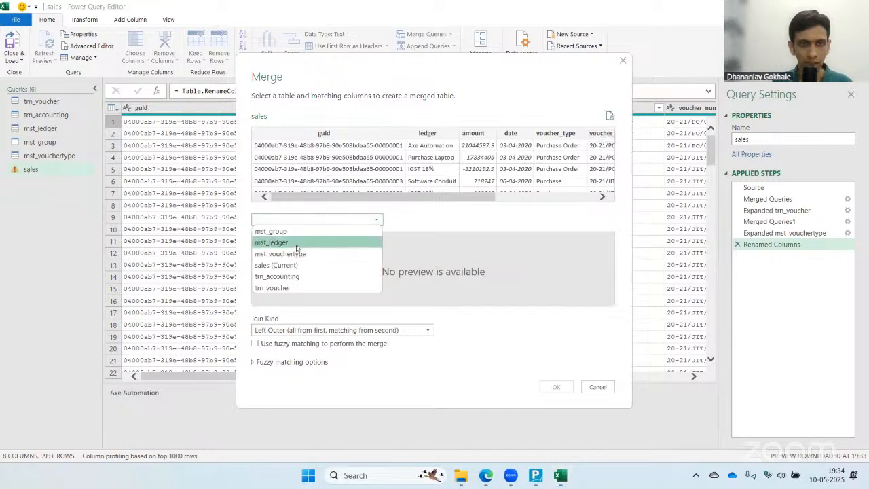
{"action": "left_click", "coordinate": [298, 244]}
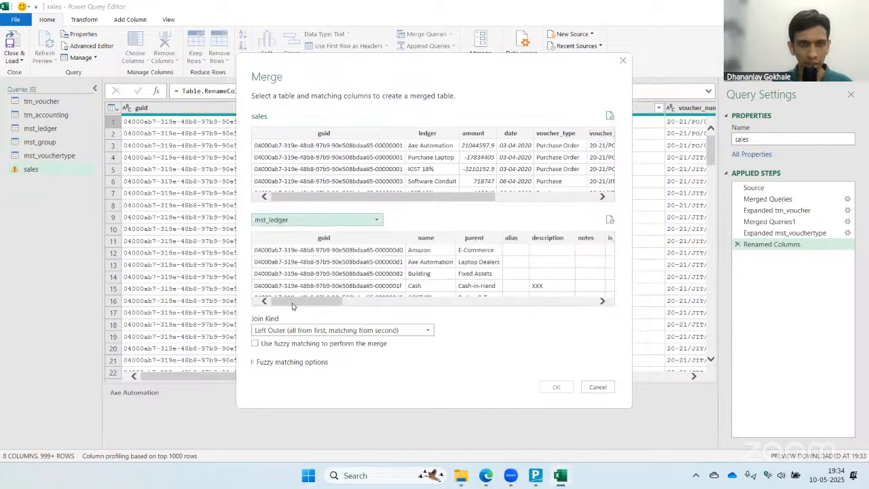
{"action": "left_click", "coordinate": [428, 133]}
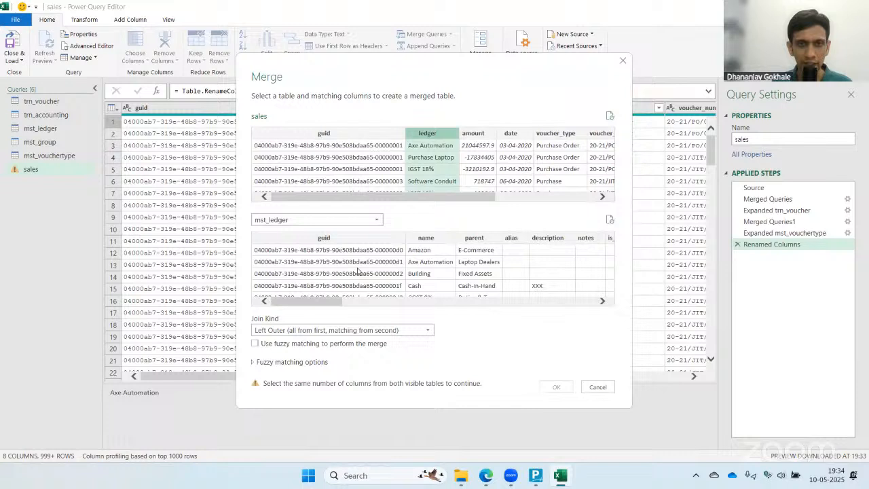
{"action": "left_click", "coordinate": [435, 240]}
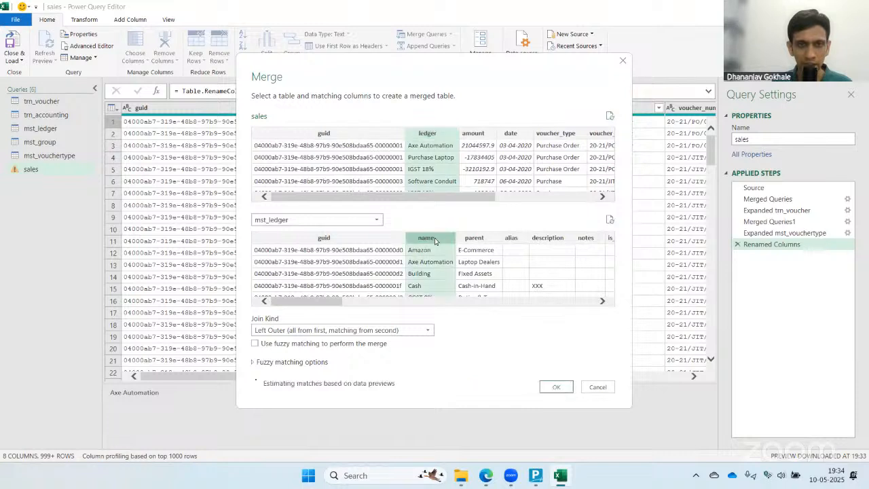
{"action": "left_click", "coordinate": [390, 331]}
{"action": "left_click", "coordinate": [317, 375]}
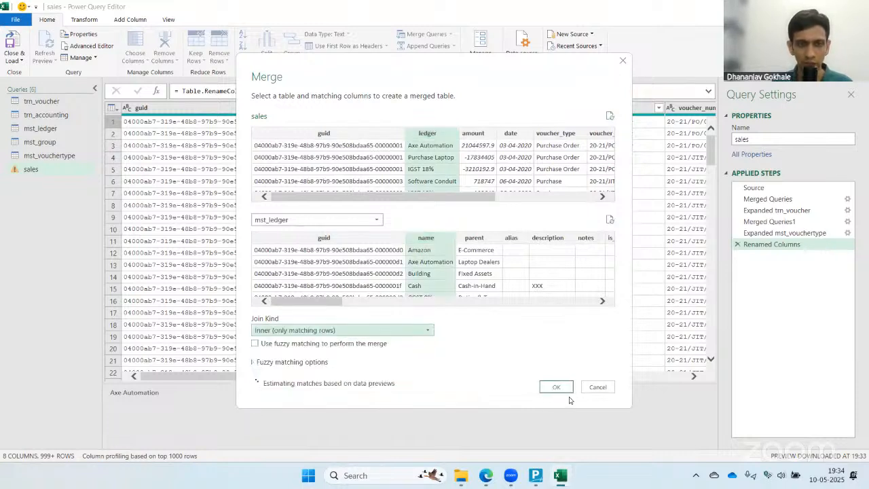
{"action": "left_click", "coordinate": [556, 387]}
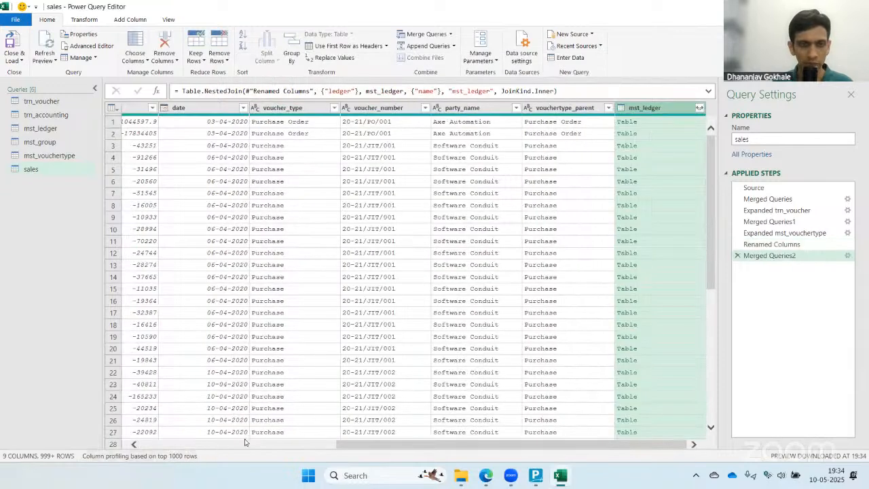
- Expand the merged mst_ledger column to only the parent field
{"action": "left_click", "coordinate": [699, 108]}
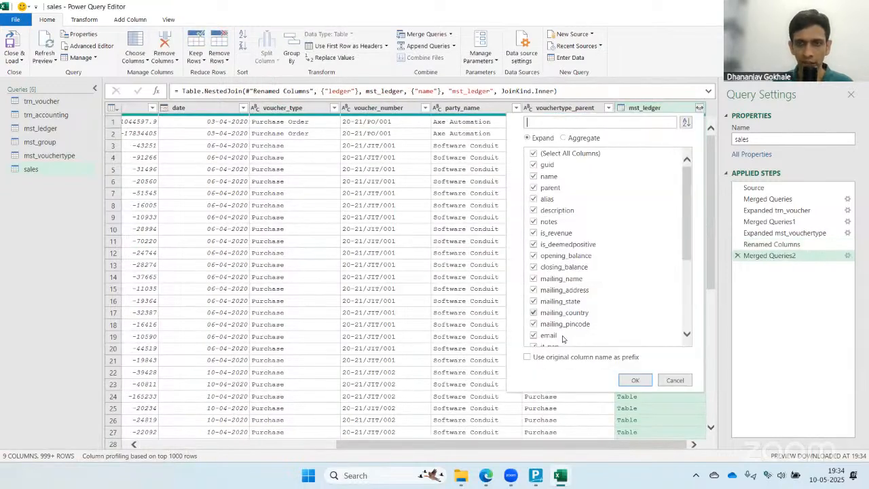
{"action": "left_click", "coordinate": [533, 154]}
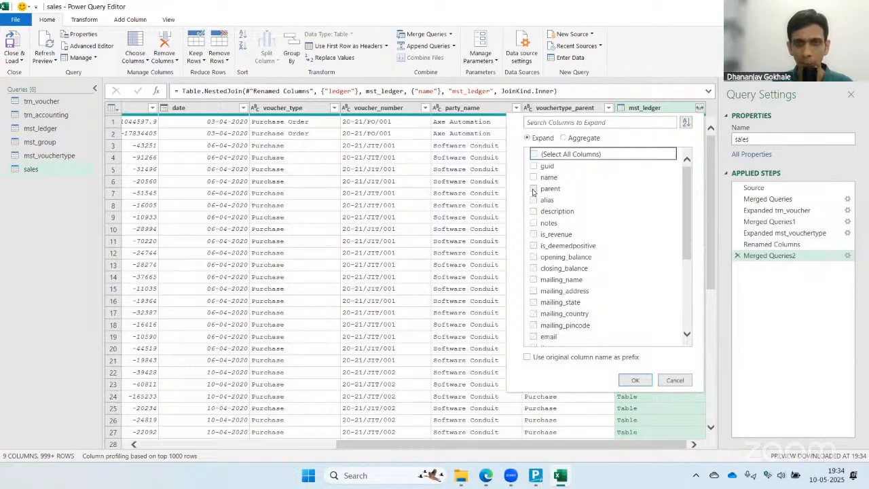
{"action": "left_click", "coordinate": [534, 189]}
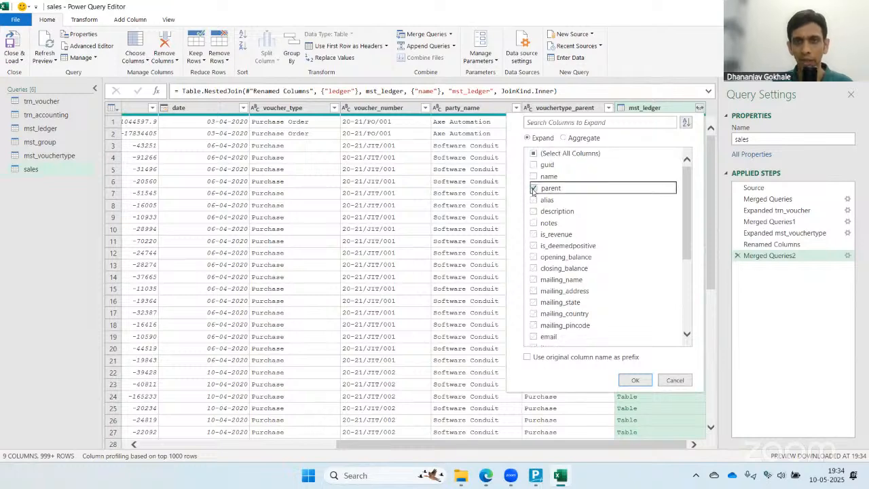
{"action": "left_click", "coordinate": [636, 380]}
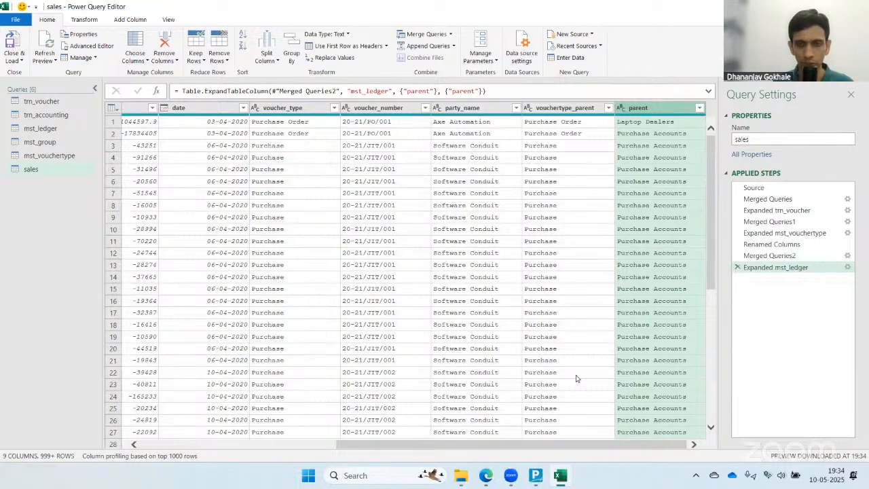
- Check the first row's ledger against its expanded parent value and rename that parent column to ledger_parent
{"action": "left_click_drag", "start_coordinate": [604, 445], "coordinate": [350, 448]}
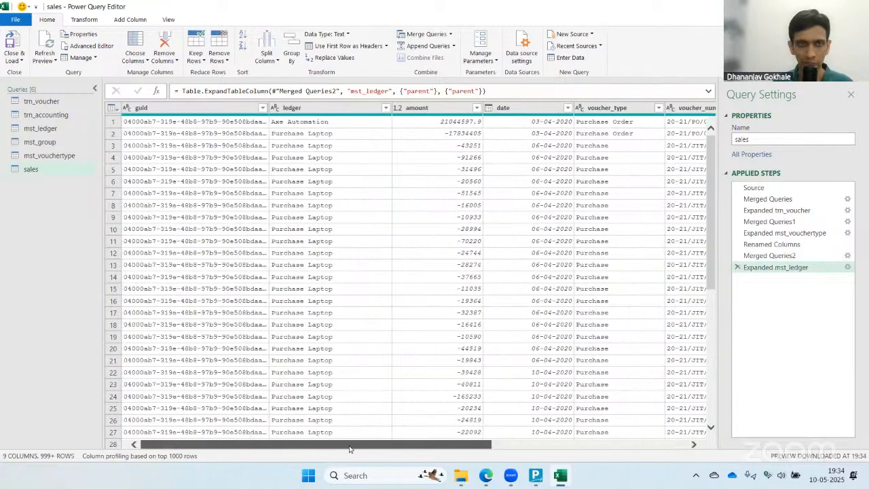
{"action": "left_click", "coordinate": [298, 123]}
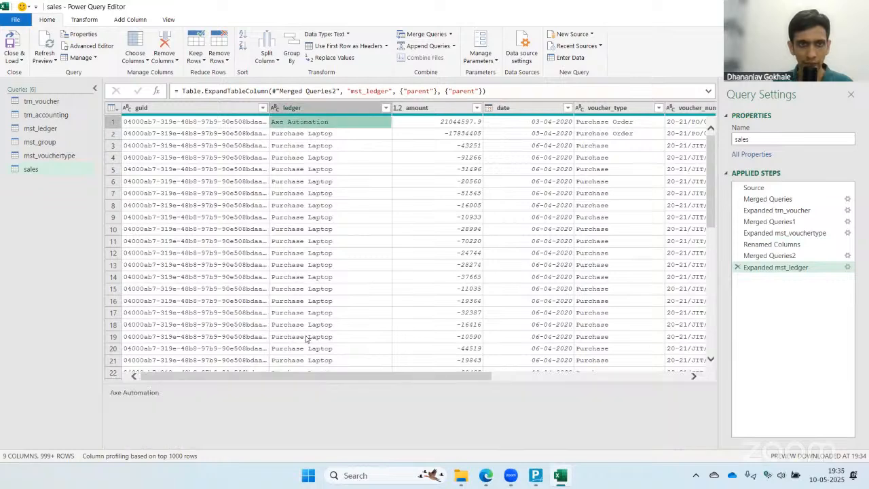
{"action": "left_click_drag", "start_coordinate": [284, 380], "coordinate": [481, 381]}
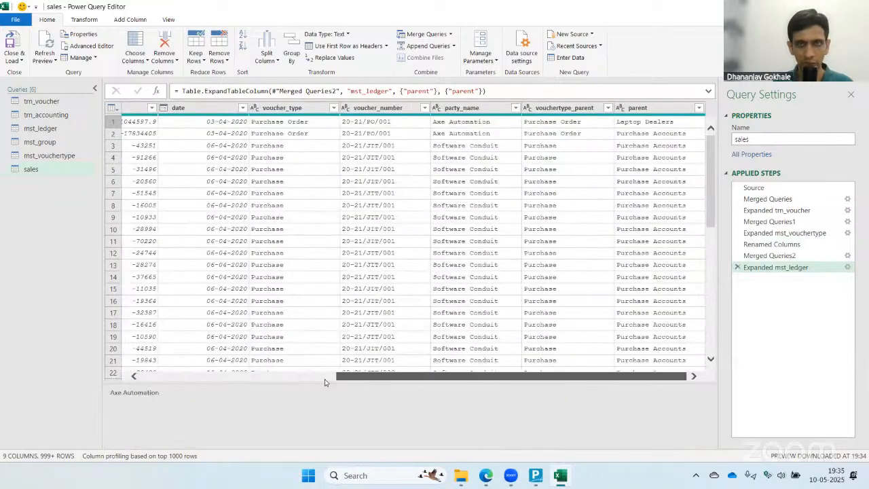
{"action": "left_click", "coordinate": [639, 123]}
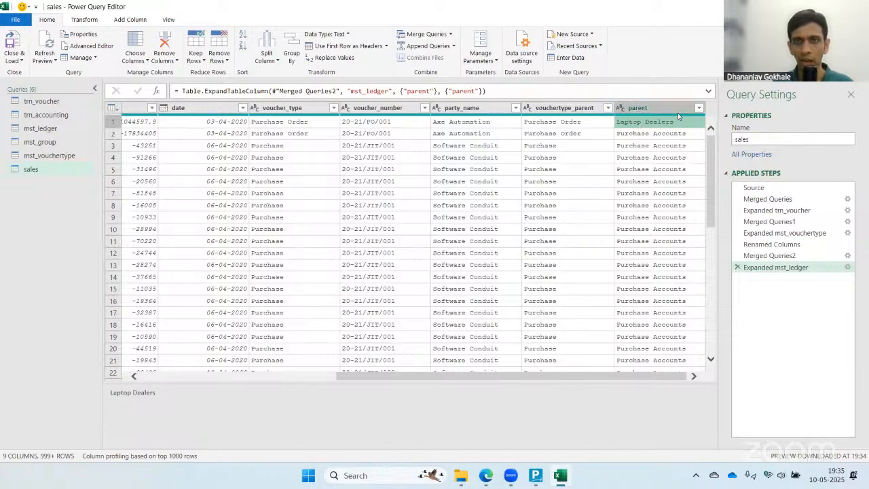
{"action": "double_click", "coordinate": [649, 107]}
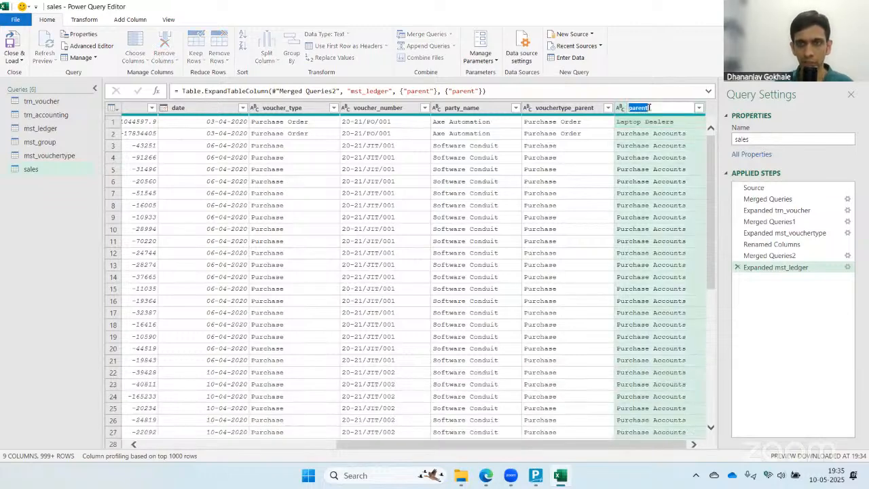
{"action": "key", "text": "Home"}
{"action": "type", "text": "ledger_"}
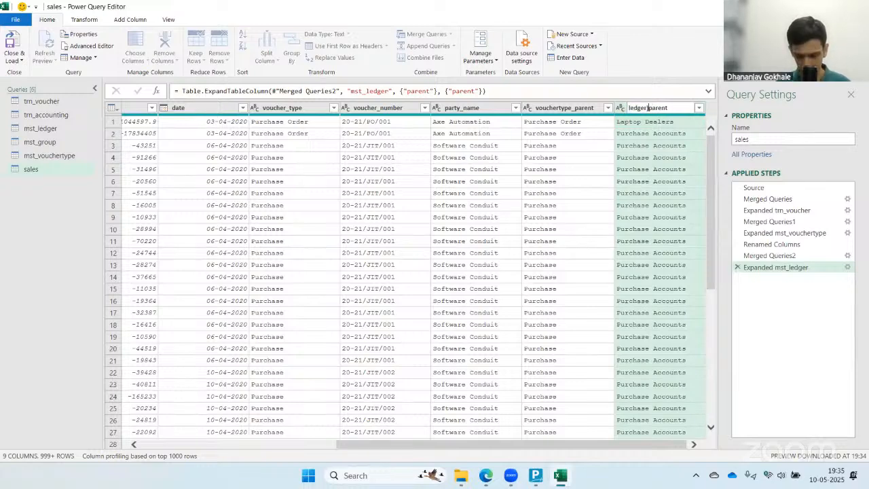
{"action": "key", "text": "Return"}
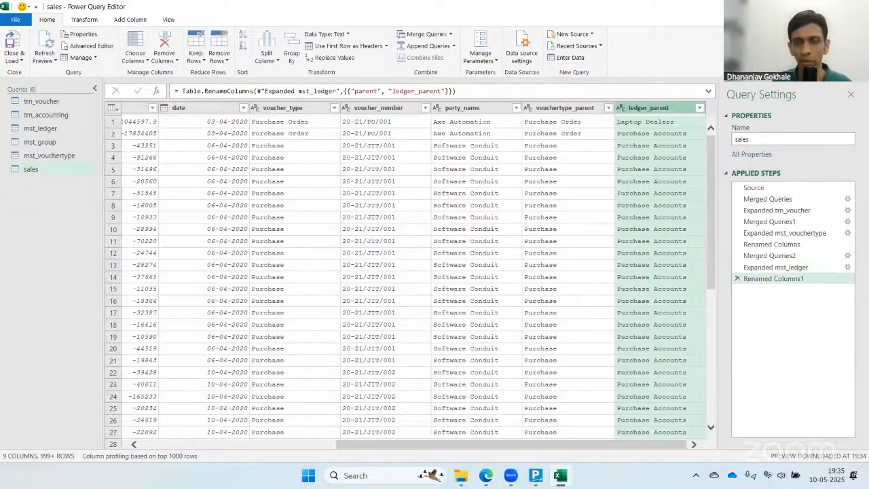
- Examine the ledger_parent values in the sales query, the primary_group column in mst_group and the columns of trn_voucher
{"action": "left_click", "coordinate": [645, 121]}
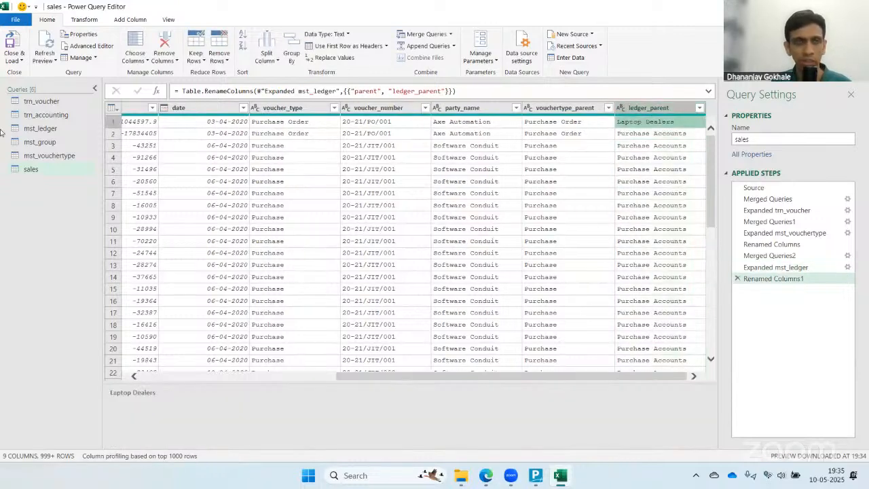
{"action": "left_click", "coordinate": [39, 142]}
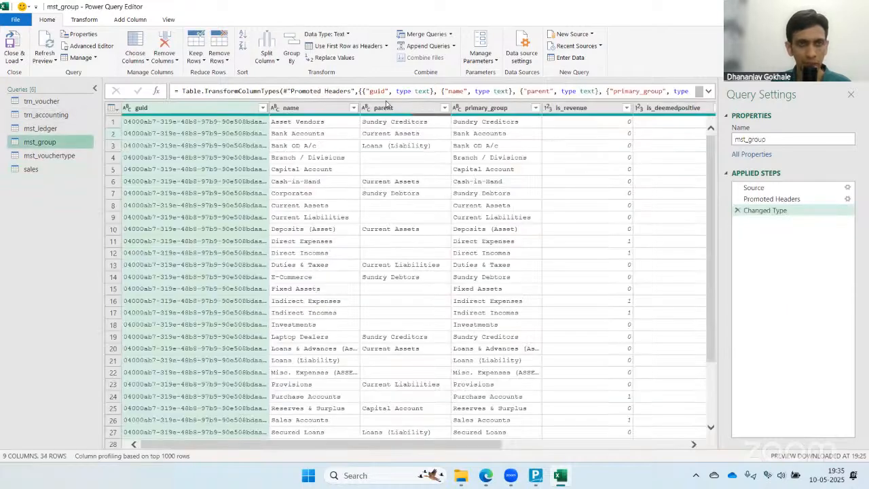
{"action": "left_click", "coordinate": [495, 110]}
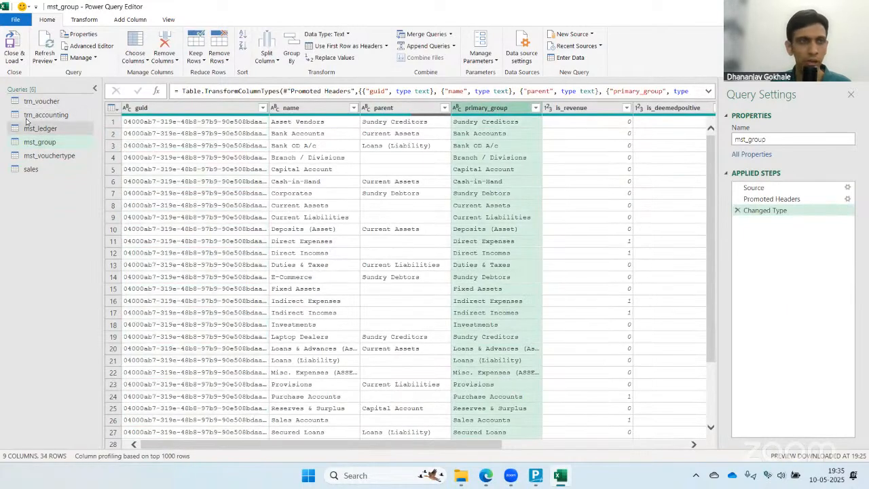
{"action": "left_click", "coordinate": [37, 101]}
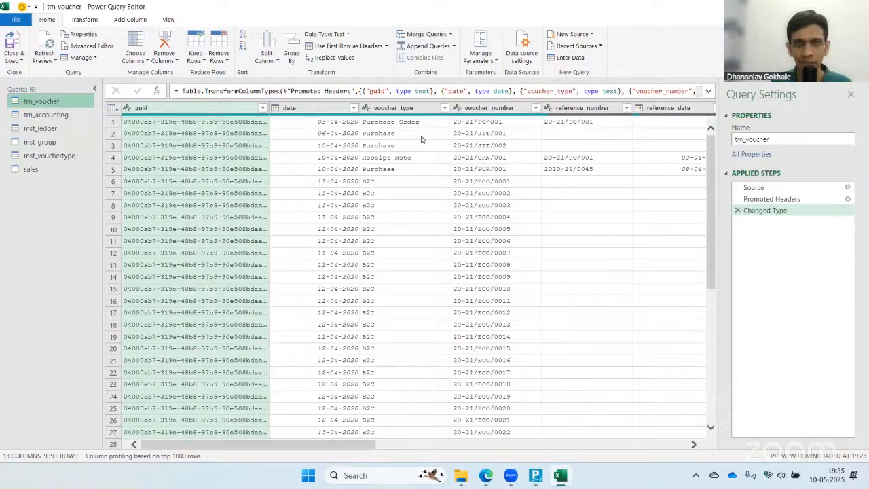
{"action": "left_click", "coordinate": [413, 136]}
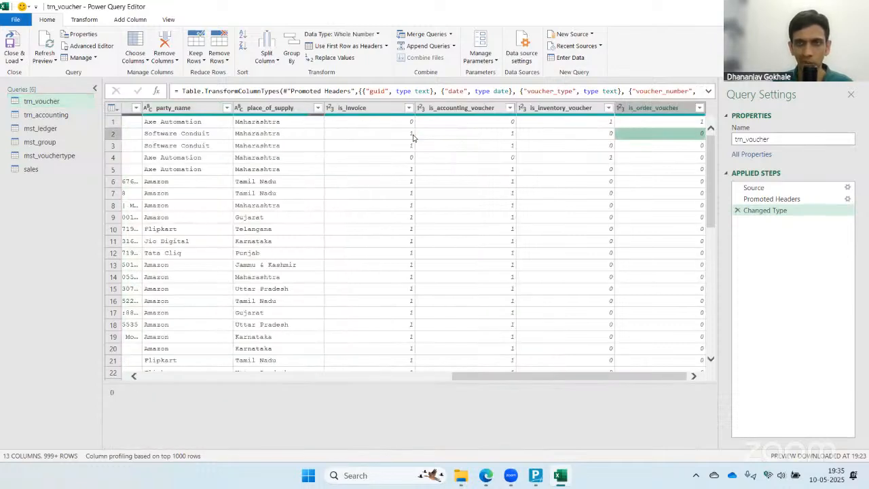
{"action": "left_click", "coordinate": [45, 173]}
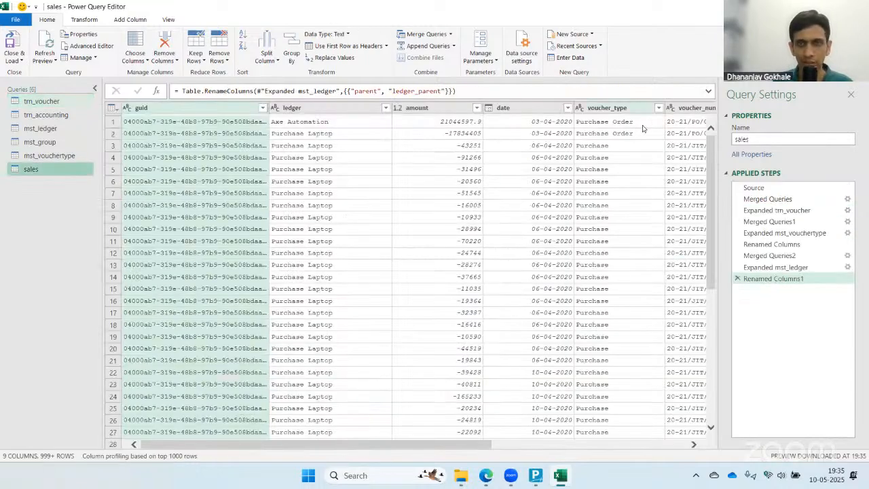
{"action": "left_click", "coordinate": [610, 150]}
{"action": "key", "text": "Right"}
{"action": "key", "text": "Right"}
{"action": "key", "text": "Right"}
{"action": "key", "text": "Right"}
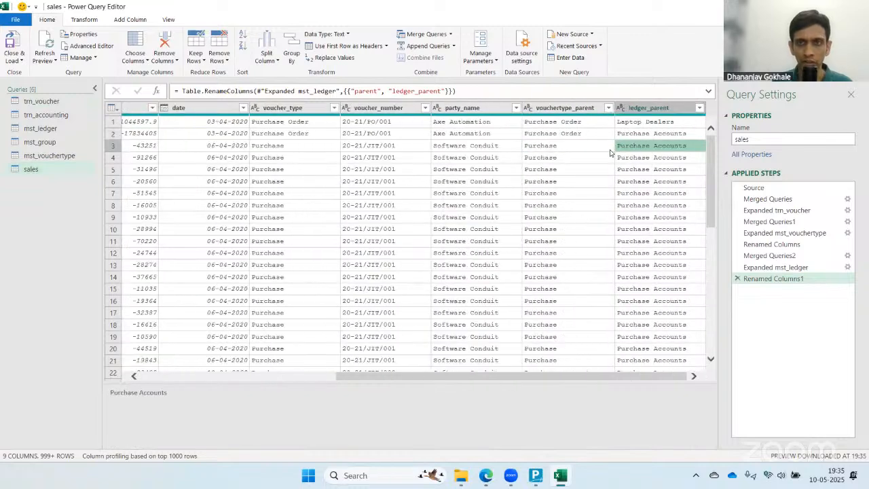
- Merge the sales query with mst_group, matching ledger_parent to name with an Inner join
{"action": "left_click", "coordinate": [410, 34]}
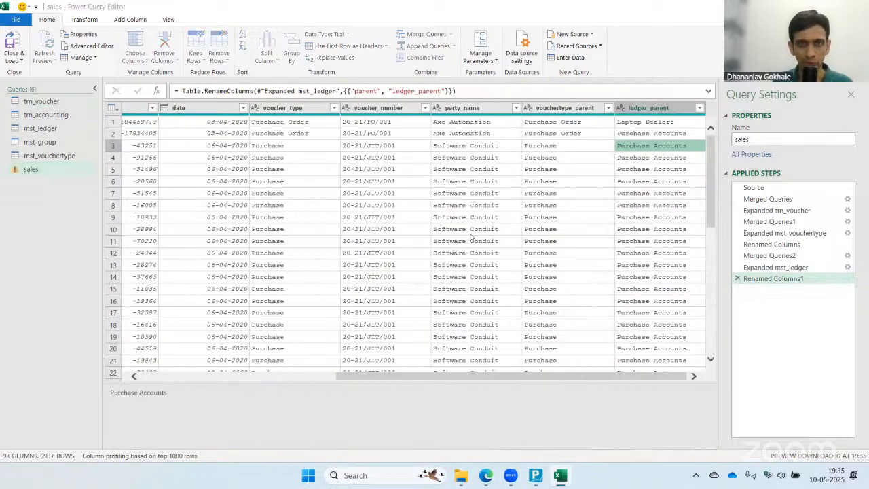
{"action": "left_click", "coordinate": [302, 224]}
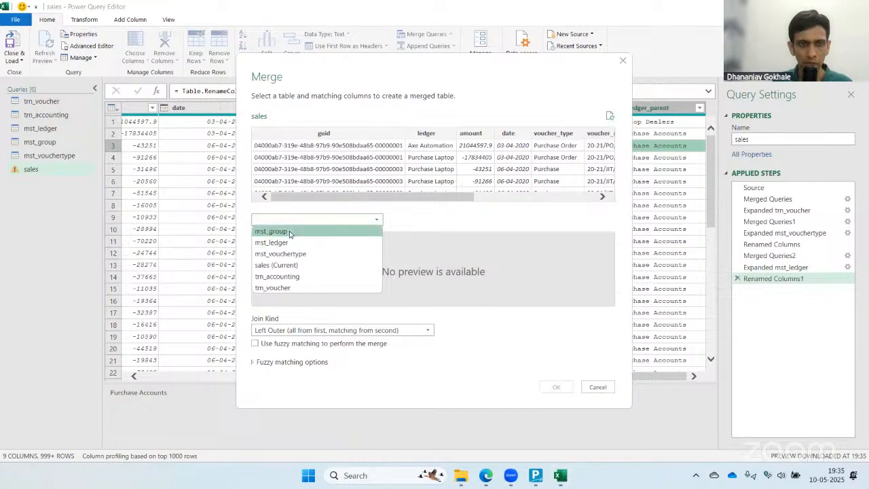
{"action": "left_click", "coordinate": [309, 231]}
{"action": "left_click_drag", "start_coordinate": [440, 196], "coordinate": [562, 197]}
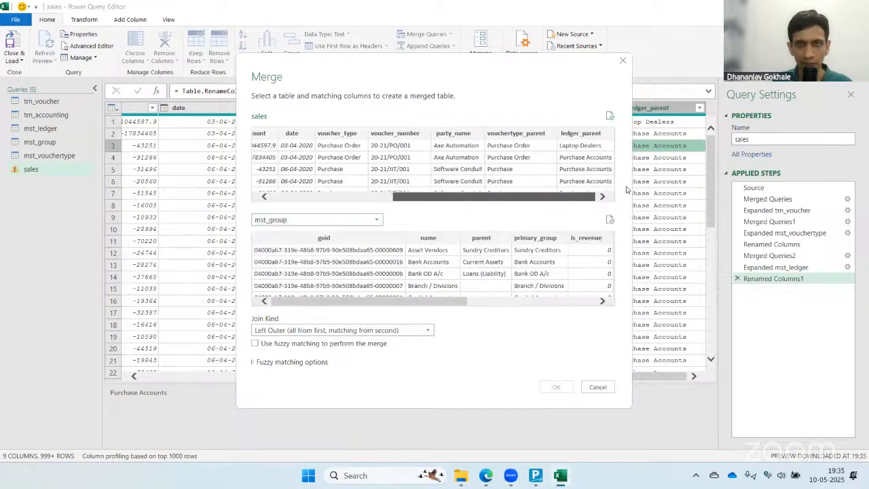
{"action": "left_click", "coordinate": [580, 135]}
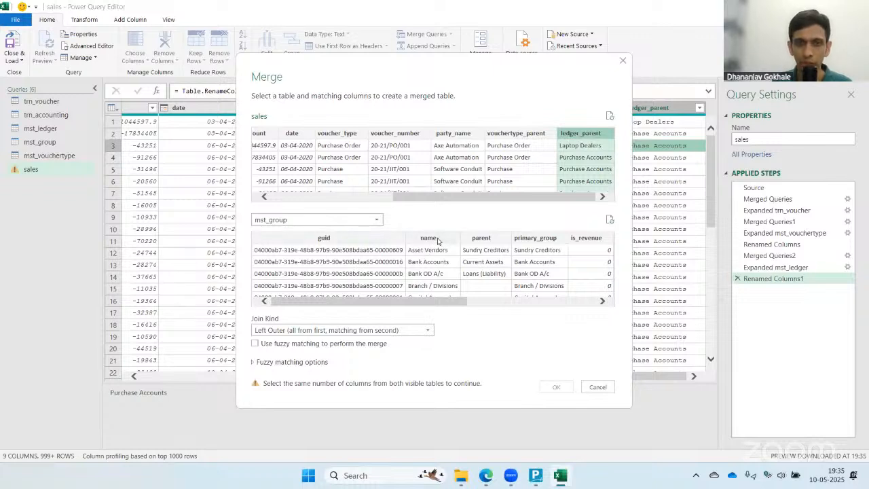
{"action": "left_click", "coordinate": [437, 241]}
{"action": "left_click", "coordinate": [318, 329]}
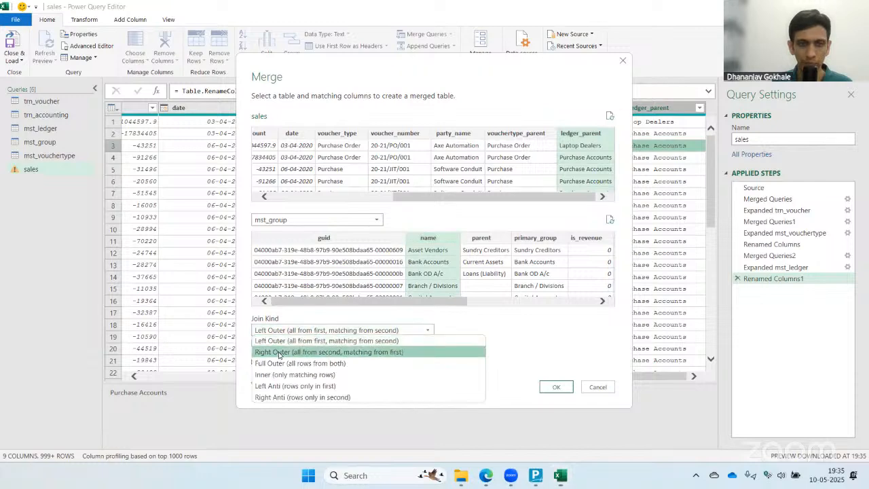
{"action": "left_click", "coordinate": [314, 374]}
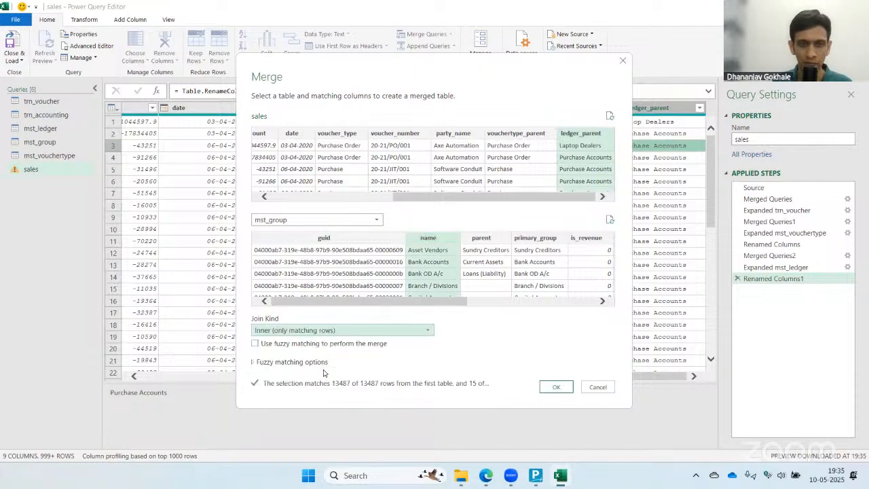
{"action": "key", "text": "Return"}
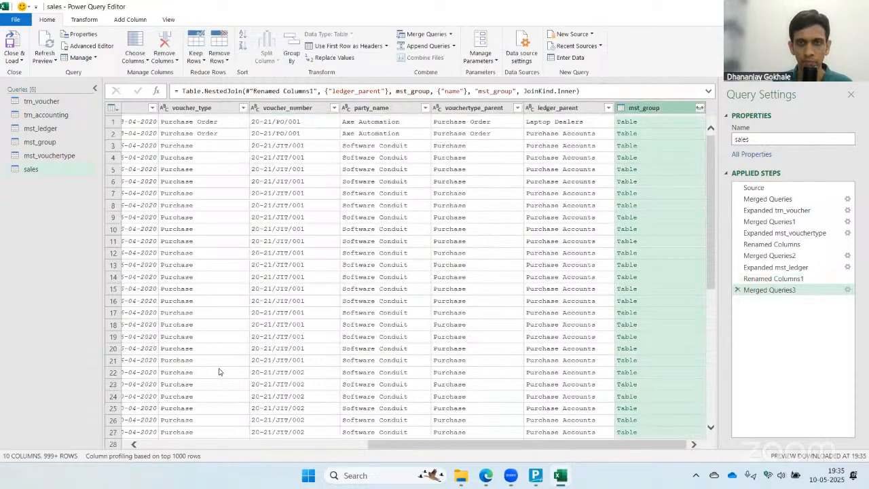
- Expand the merged mst_group column to only the primary_group field
{"action": "left_click", "coordinate": [698, 109]}
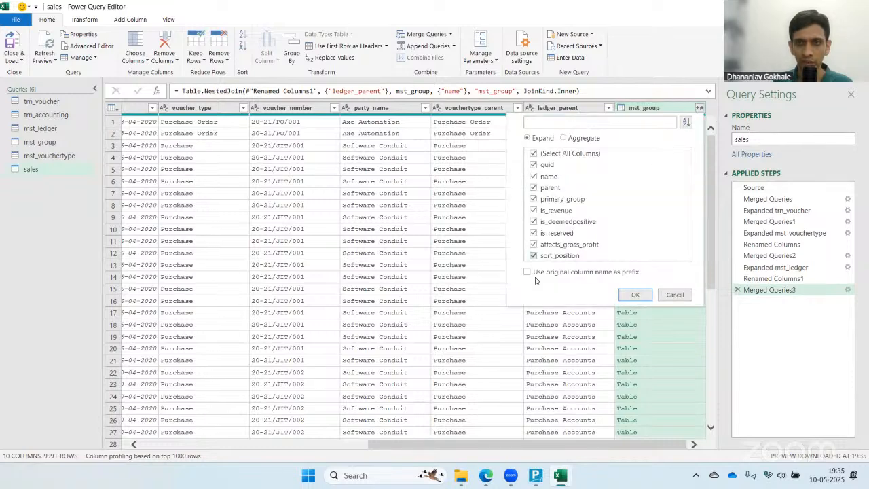
{"action": "left_click", "coordinate": [533, 154]}
{"action": "left_click", "coordinate": [534, 199]}
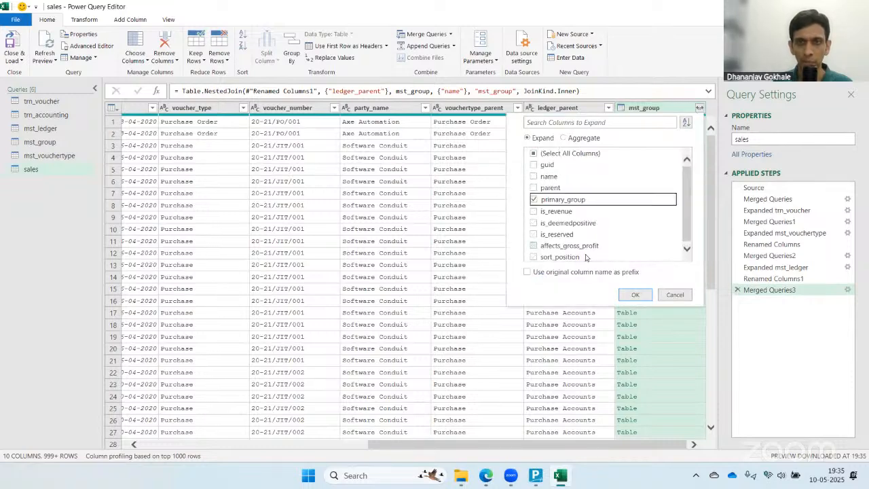
{"action": "left_click", "coordinate": [631, 294]}
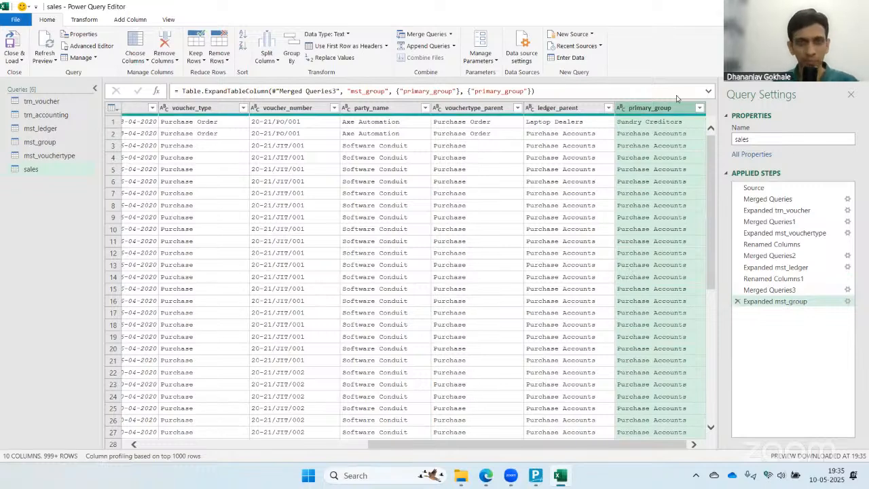
- Compare the ledger names in the first rows of the sales query with their party_name and primary_group values
{"action": "left_click", "coordinate": [307, 159]}
{"action": "key", "text": "Home"}
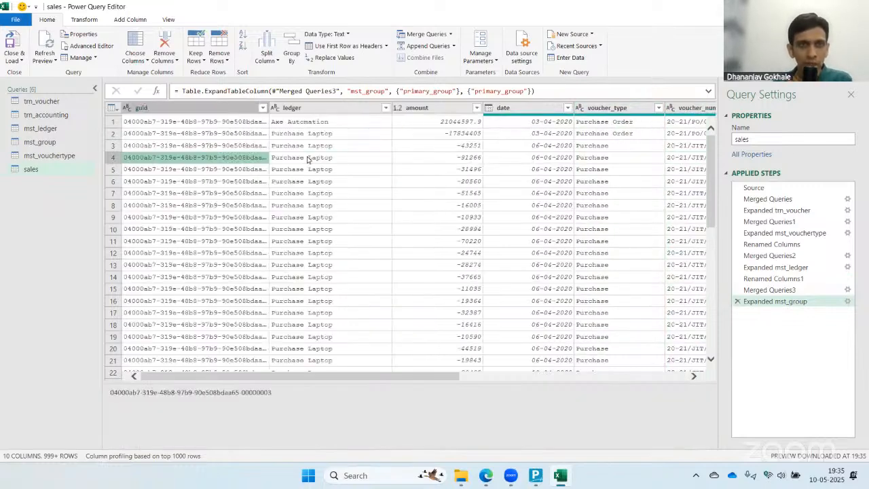
{"action": "key", "text": "Right"}
{"action": "key", "text": "Right"}
{"action": "key", "text": "Right"}
{"action": "key", "text": "Up"}
{"action": "key", "text": "Up"}
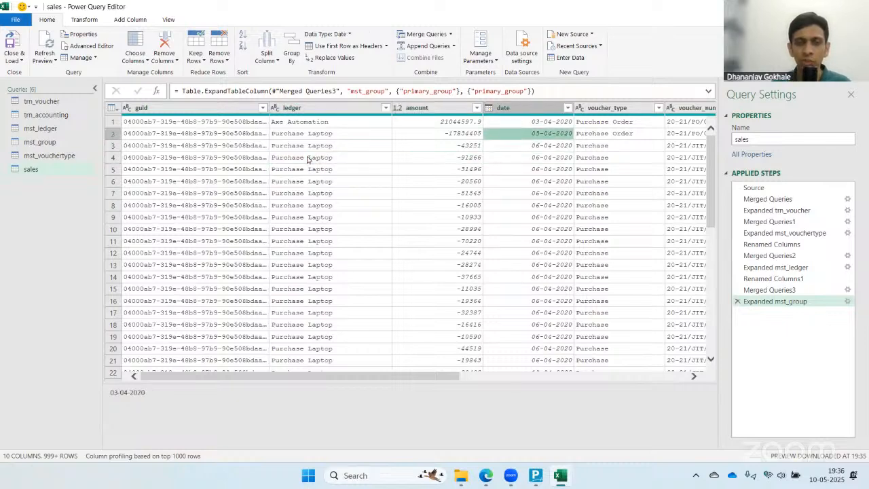
{"action": "key", "text": "Left"}
{"action": "key", "text": "Left"}
{"action": "key", "text": "Left"}
{"action": "key", "text": "Right"}
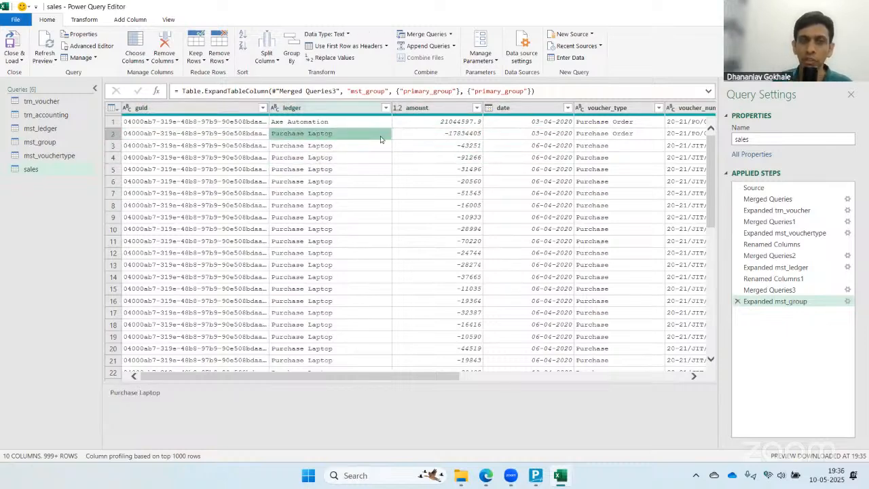
{"action": "scroll", "coordinate": [353, 176], "scroll_direction": "down", "scroll_amount": 18}
{"action": "scroll", "coordinate": [354, 181], "scroll_direction": "up", "scroll_amount": 18}
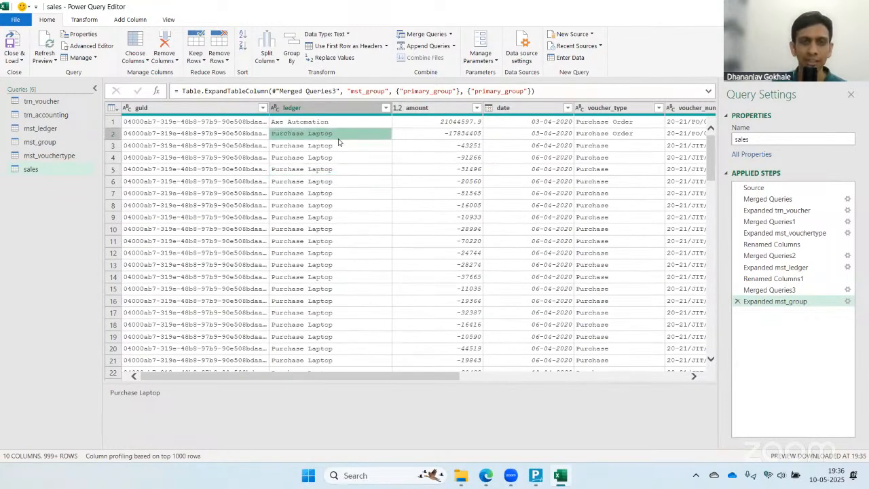
{"action": "key", "text": "ctrl+Right"}
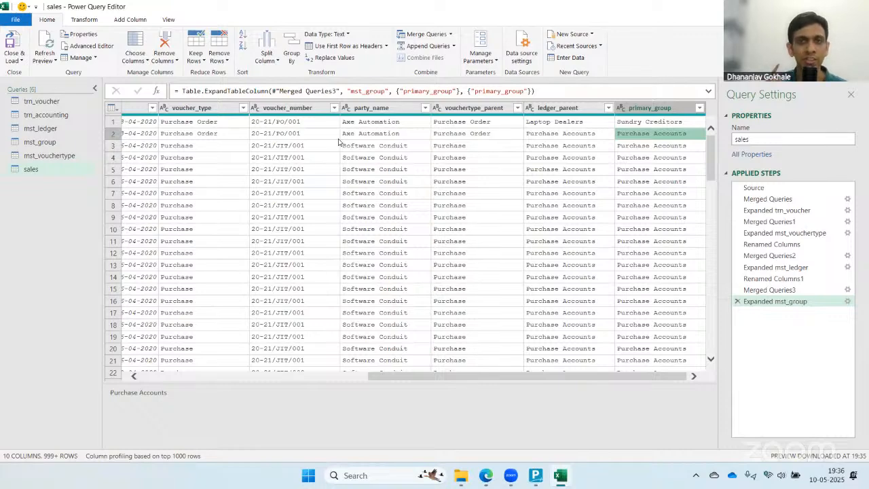
{"action": "left_click", "coordinate": [377, 148]}
{"action": "left_click", "coordinate": [653, 149]}
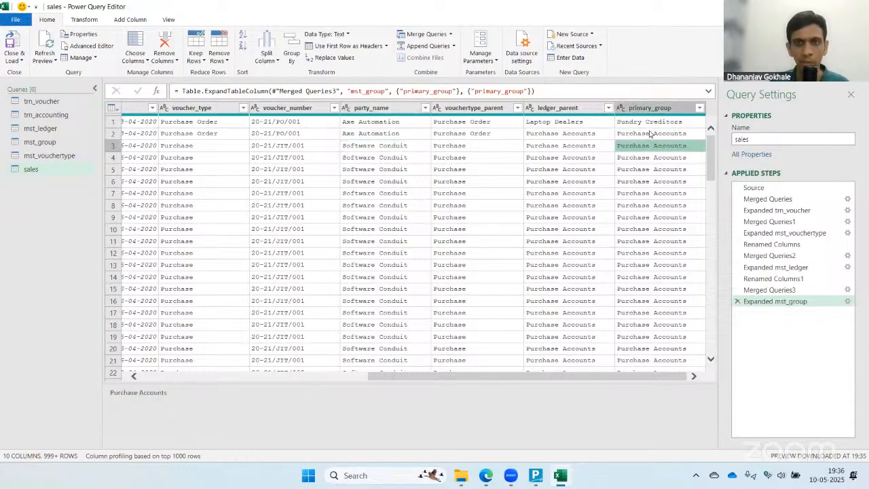
{"action": "left_click", "coordinate": [652, 134]}
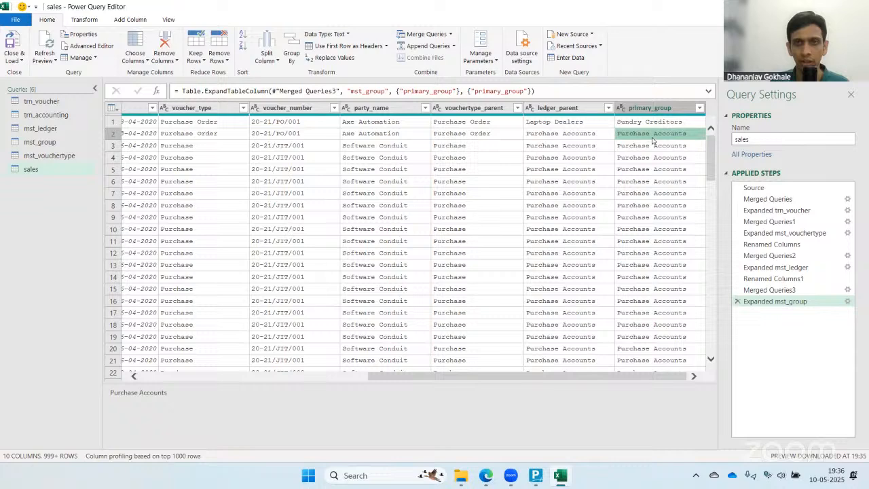
{"action": "left_click", "coordinate": [691, 117]}
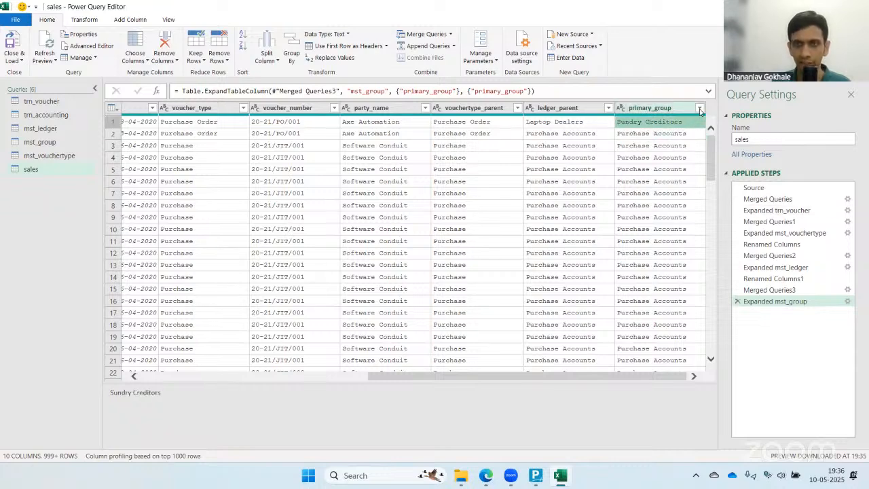
- Load the full list of primary_group values and filter the column to Sales Accounts only
{"action": "left_click", "coordinate": [700, 109]}
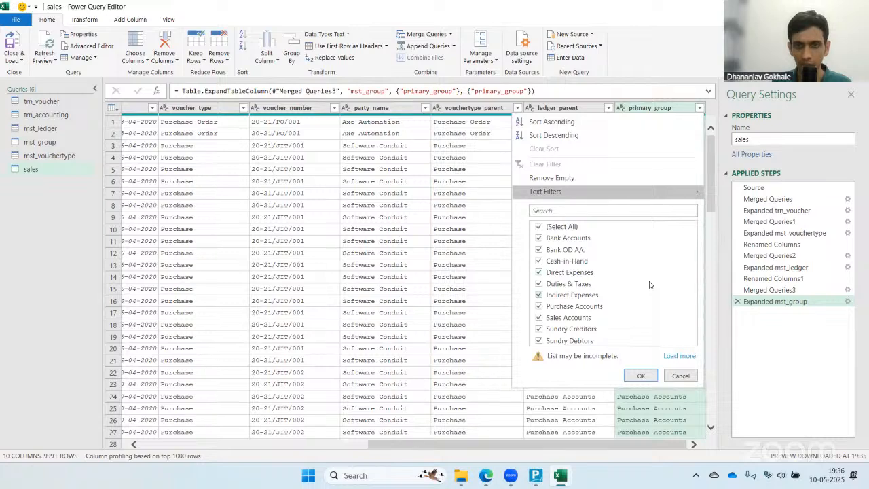
{"action": "left_click", "coordinate": [404, 182]}
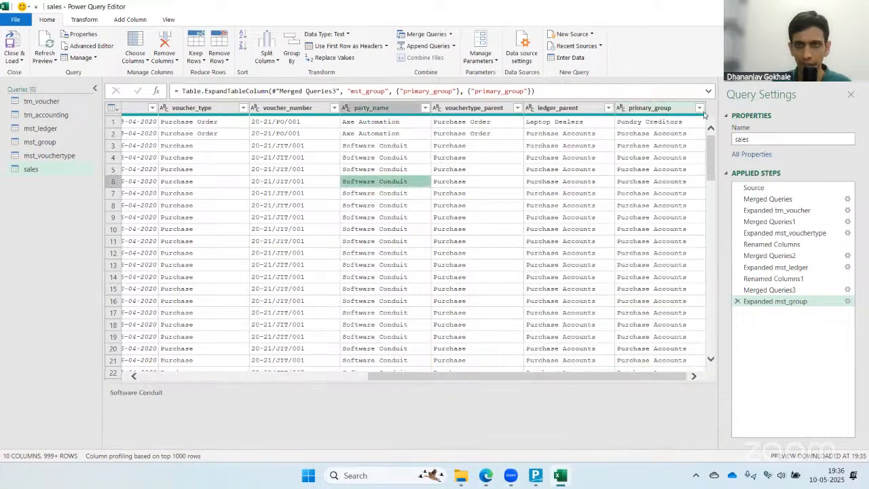
{"action": "left_click", "coordinate": [701, 109]}
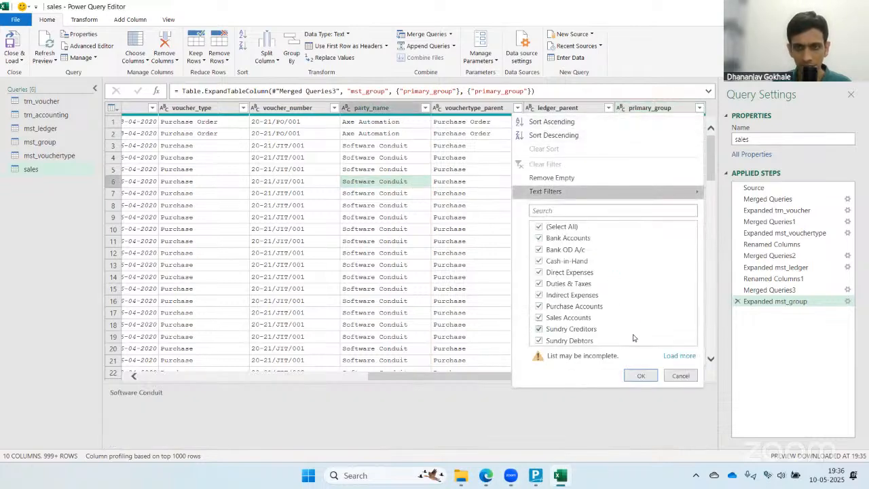
{"action": "left_click", "coordinate": [678, 356]}
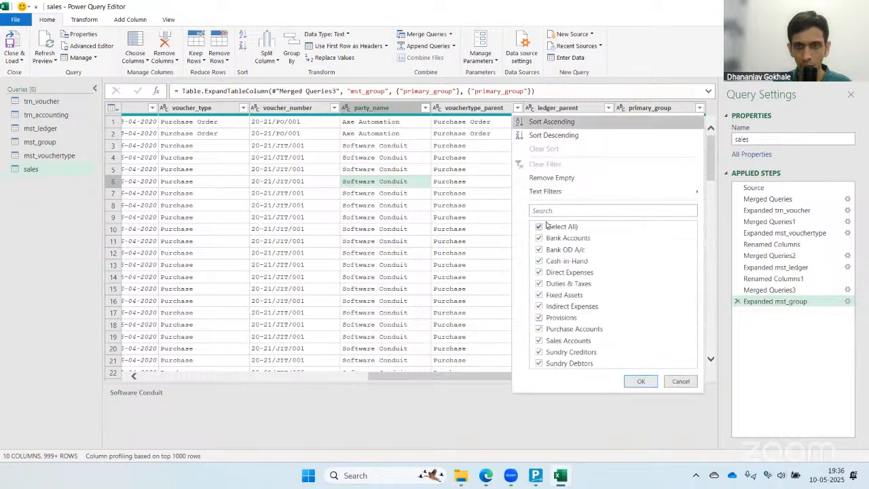
{"action": "left_click", "coordinate": [541, 228]}
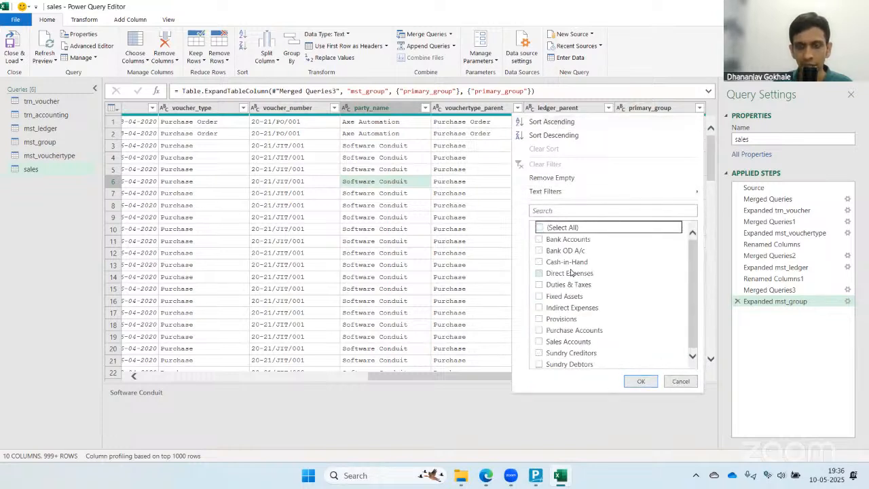
{"action": "scroll", "coordinate": [577, 279], "scroll_direction": "down", "scroll_amount": 1}
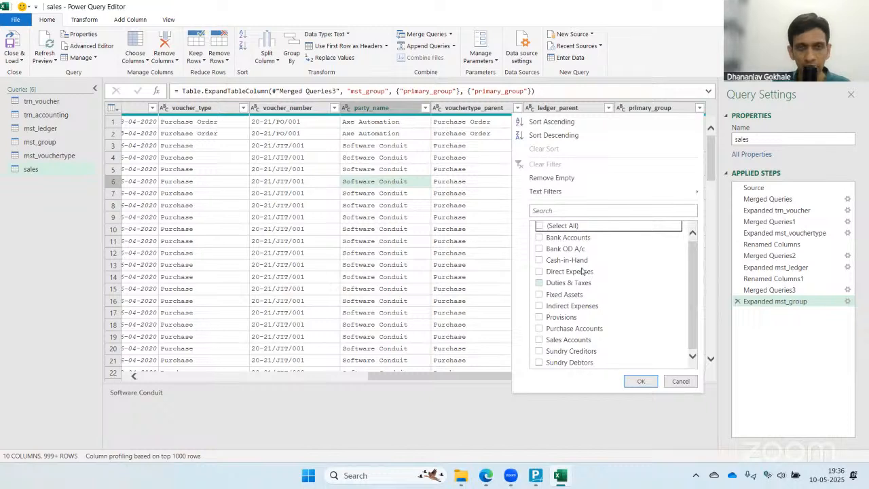
{"action": "scroll", "coordinate": [587, 283], "scroll_direction": "up", "scroll_amount": 1}
{"action": "scroll", "coordinate": [597, 286], "scroll_direction": "down", "scroll_amount": 1}
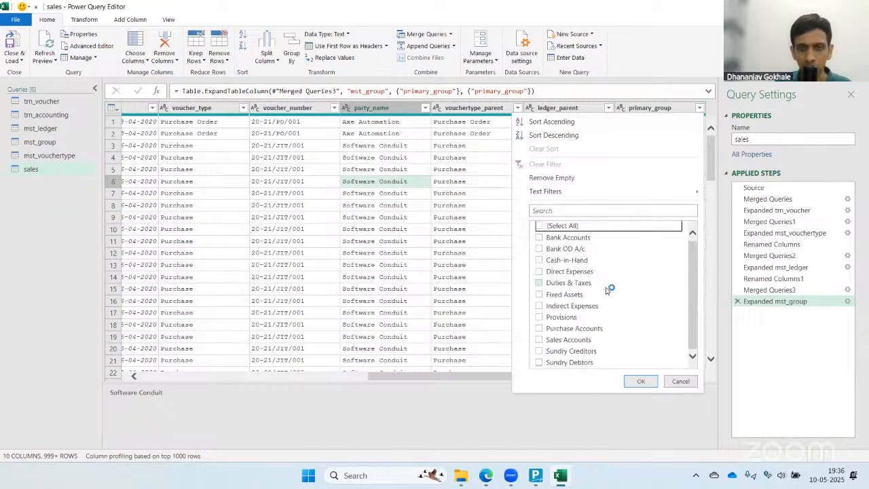
{"action": "left_click", "coordinate": [539, 341]}
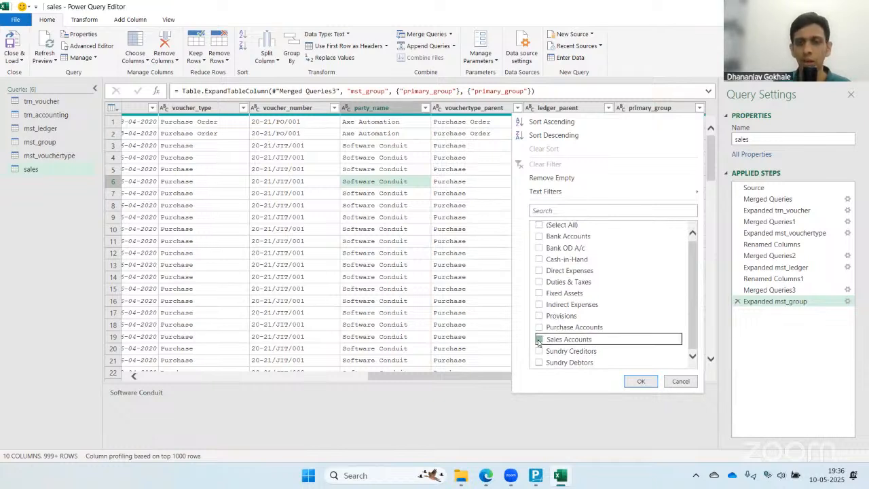
{"action": "left_click", "coordinate": [642, 382]}
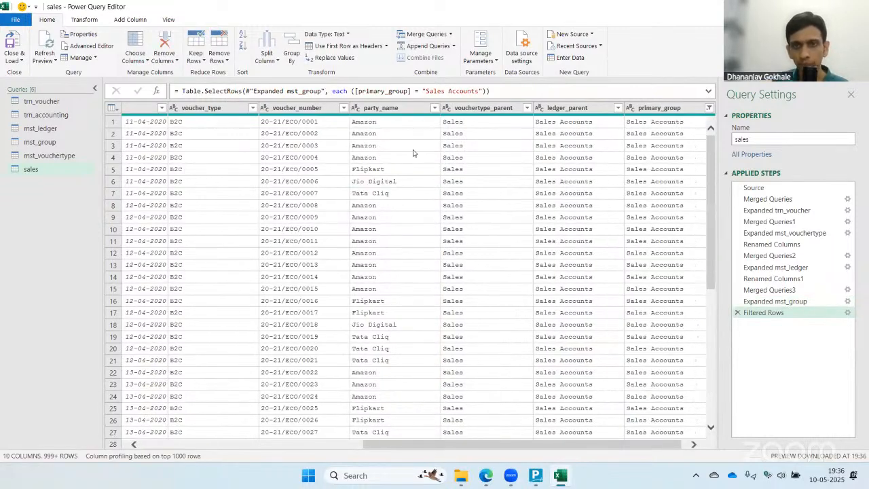
- Examine the voucher_type, vouchertype_parent and ledger_parent values in the filtered sales rows
{"action": "left_click", "coordinate": [574, 170]}
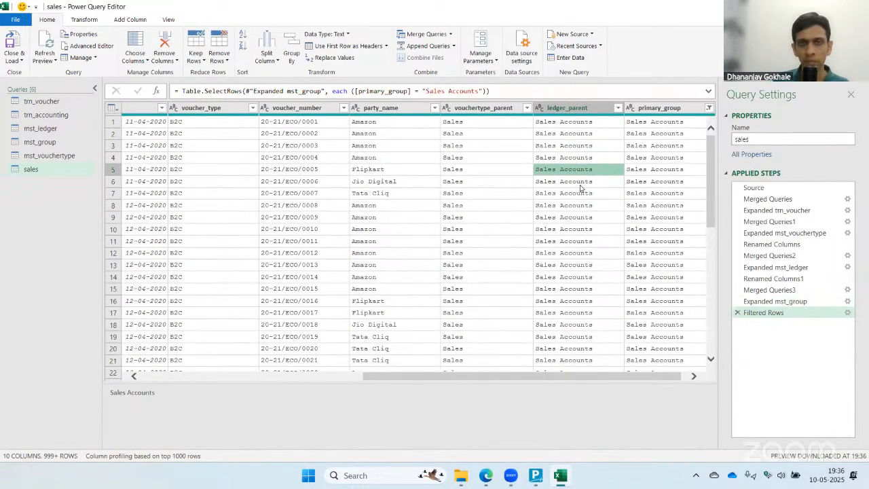
{"action": "left_click", "coordinate": [572, 137]}
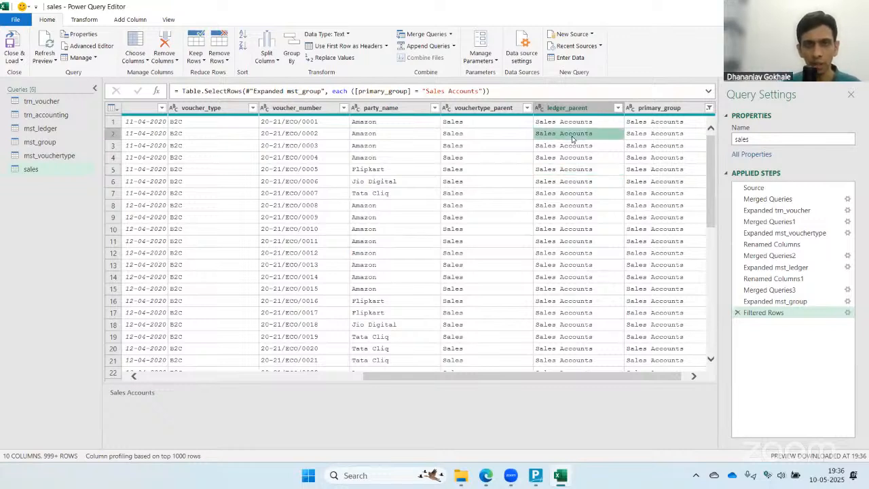
{"action": "key", "text": "Left"}
{"action": "key", "text": "Left"}
{"action": "key", "text": "Left"}
{"action": "key", "text": "Left"}
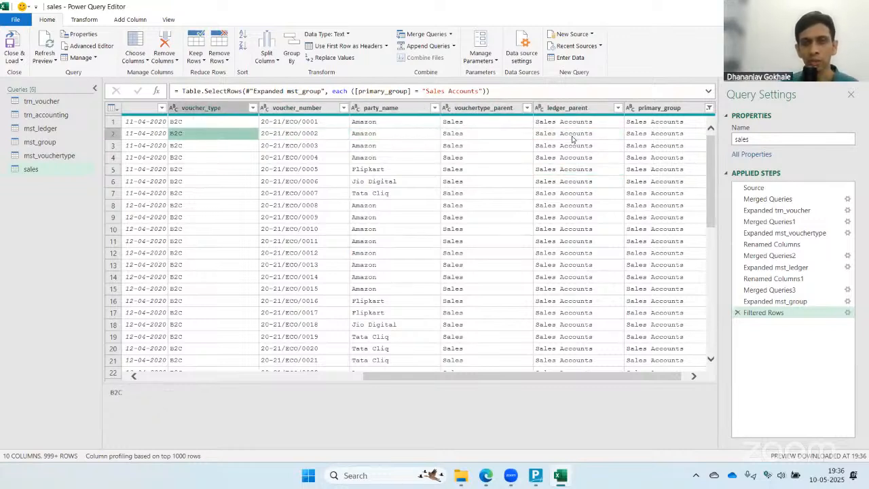
{"action": "key", "text": "Right"}
{"action": "key", "text": "Right"}
{"action": "key", "text": "Right"}
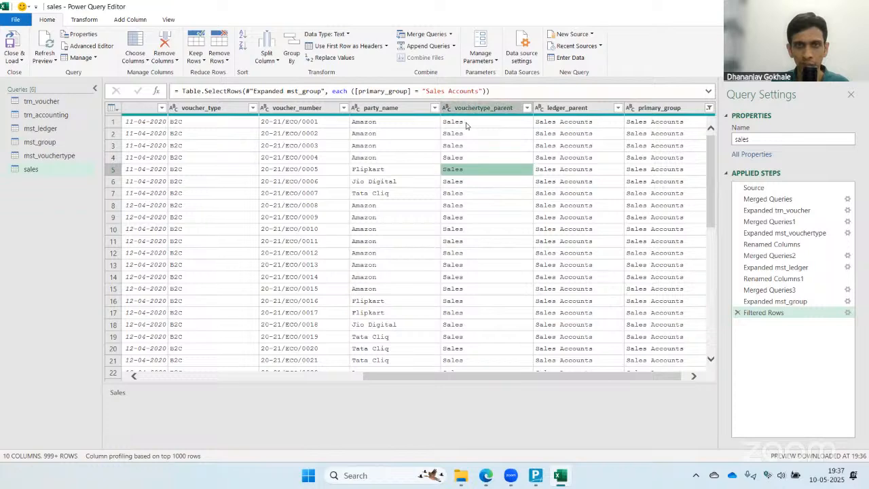
- Filter the vouchertype_parent column to keep only Credit Note and Sales
{"action": "left_click", "coordinate": [526, 109]}
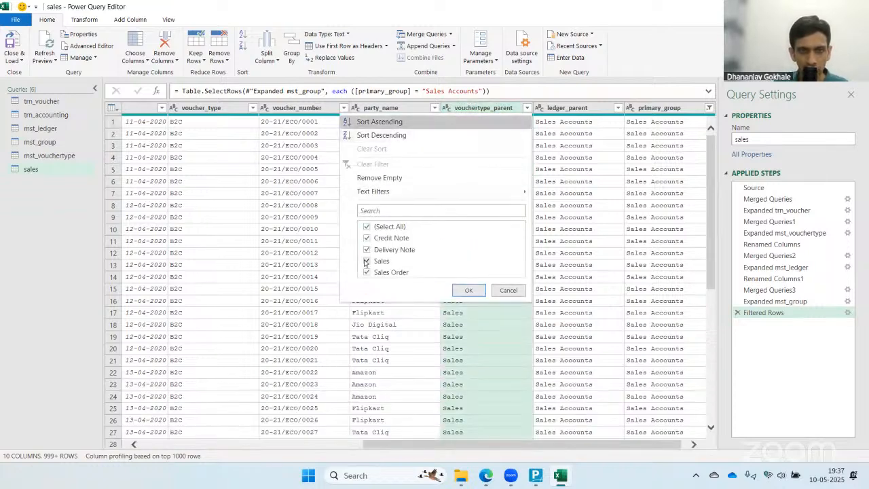
{"action": "left_click", "coordinate": [367, 227]}
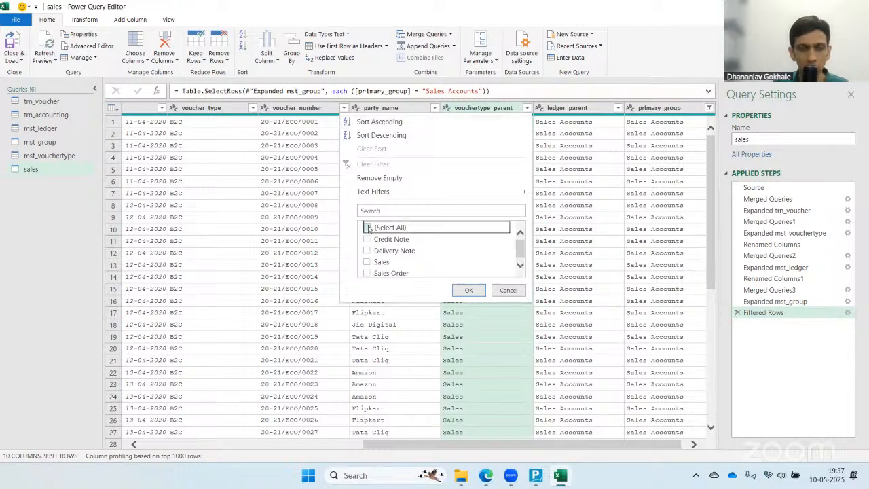
{"action": "left_click", "coordinate": [366, 264]}
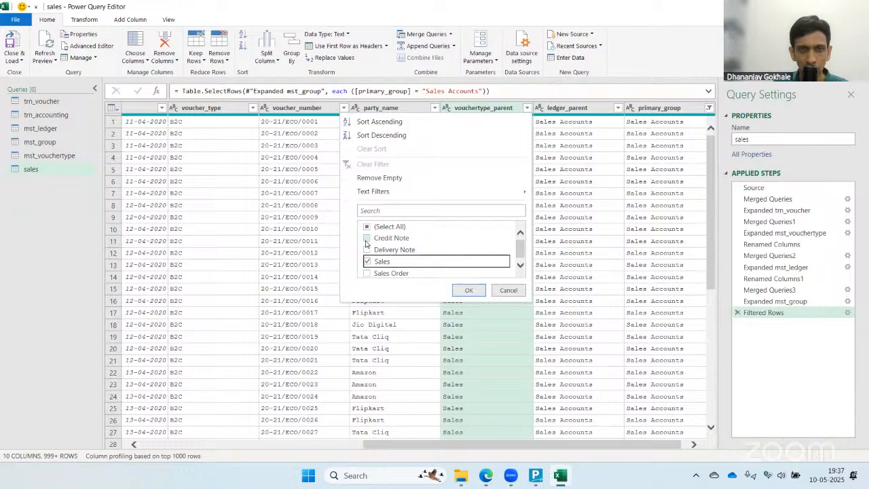
{"action": "left_click", "coordinate": [366, 239]}
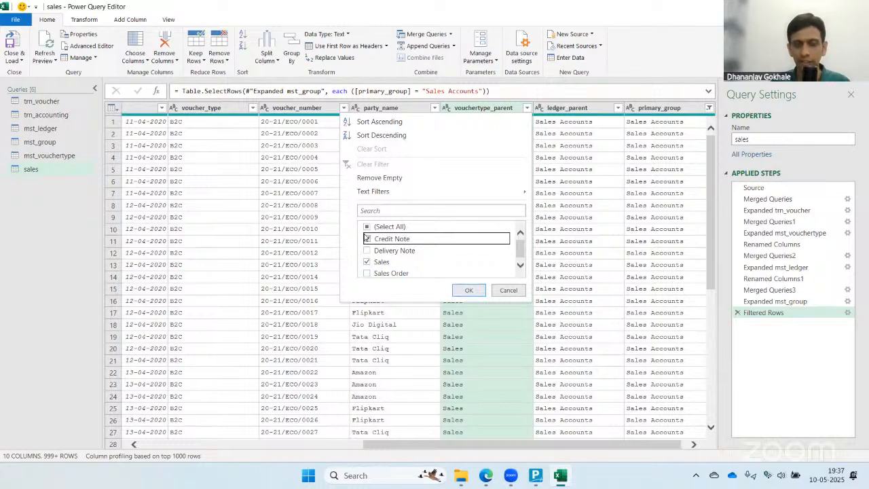
{"action": "left_click", "coordinate": [469, 291]}
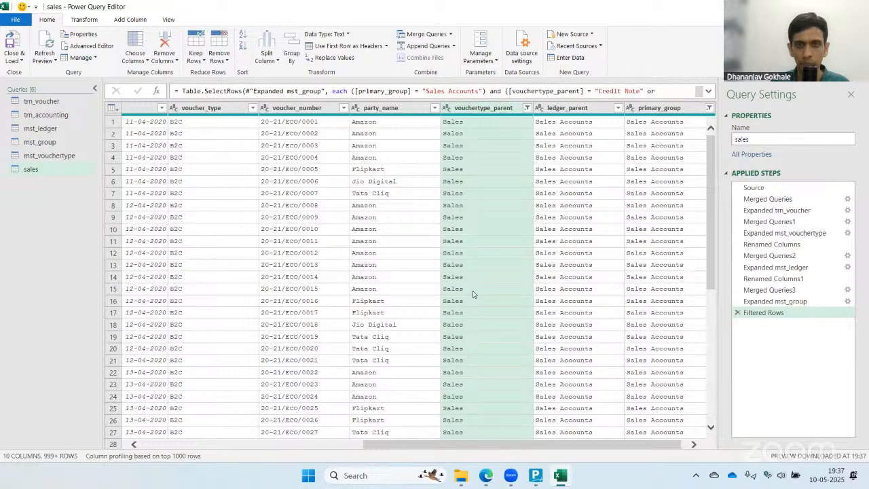
- Review the sales query's applied steps from the row filter back through the earlier merges, ending on Filtered Rows
{"action": "left_click", "coordinate": [572, 194]}
{"action": "left_click", "coordinate": [784, 301]}
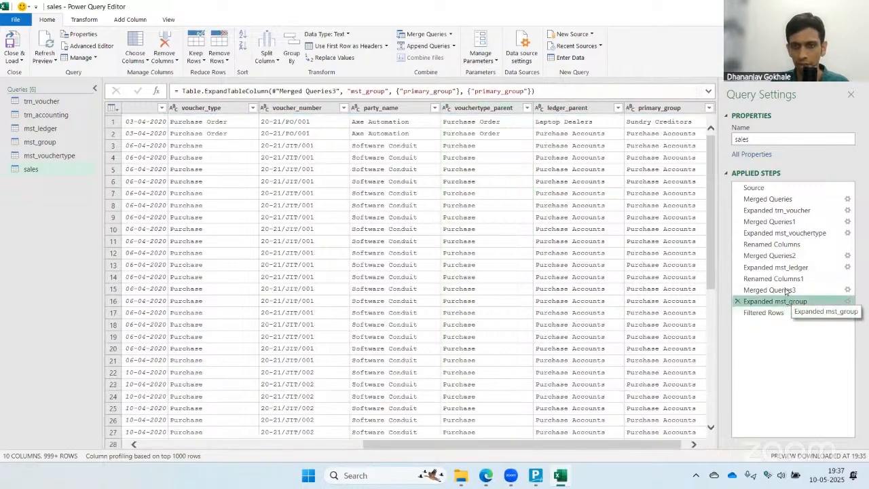
{"action": "left_click", "coordinate": [774, 290]}
{"action": "left_click", "coordinate": [774, 312]}
{"action": "key", "text": "Up"}
{"action": "key", "text": "Up"}
{"action": "key", "text": "Up"}
{"action": "key", "text": "Up"}
{"action": "key", "text": "Up"}
{"action": "key", "text": "Up"}
{"action": "key", "text": "Up"}
{"action": "key", "text": "Up"}
{"action": "key", "text": "Up"}
{"action": "key", "text": "Up"}
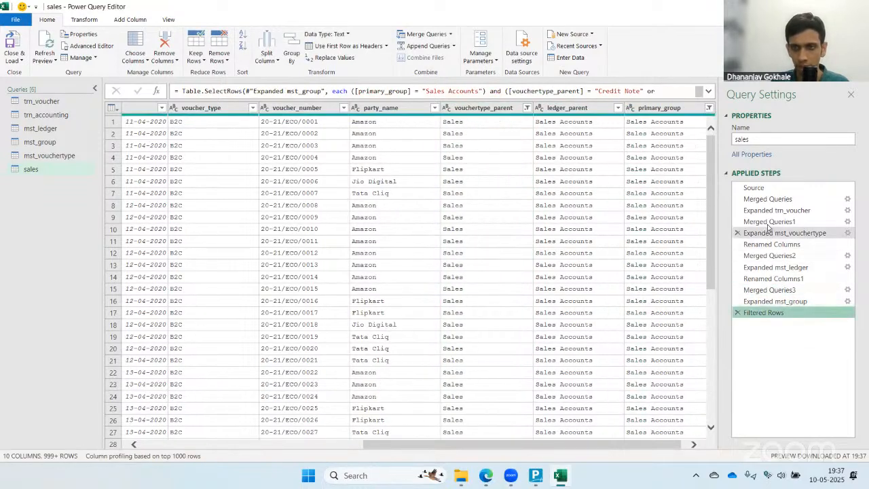
{"action": "key", "text": "Down"}
{"action": "key", "text": "Down"}
{"action": "left_click", "coordinate": [764, 312]}
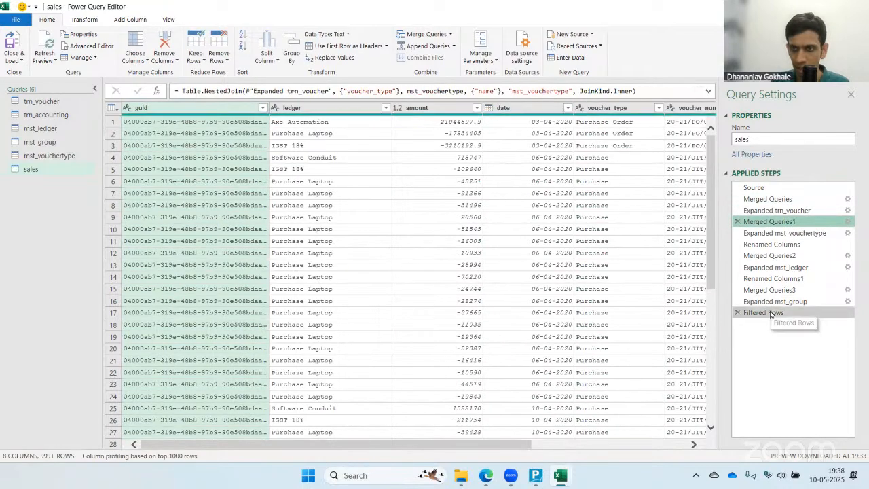
- Close Power Query and load the sales query into the workbook, then hide the list of queries and connections
{"action": "left_click", "coordinate": [192, 127]}
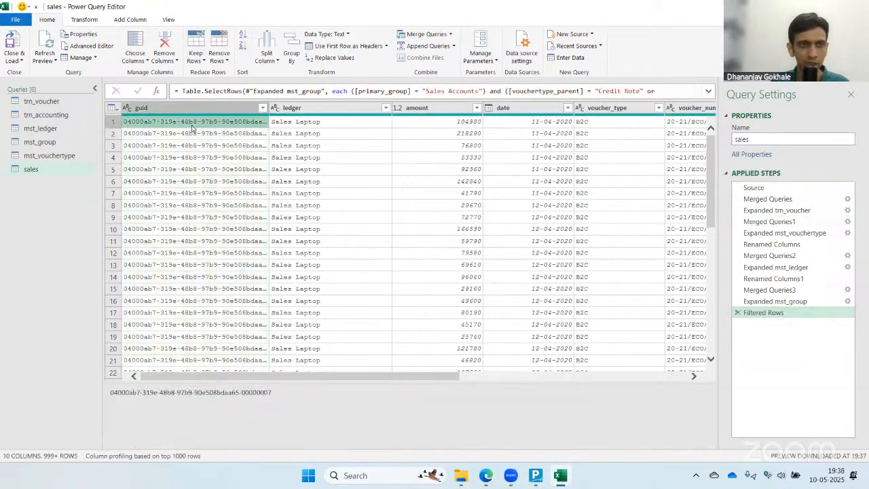
{"action": "left_click", "coordinate": [19, 43]}
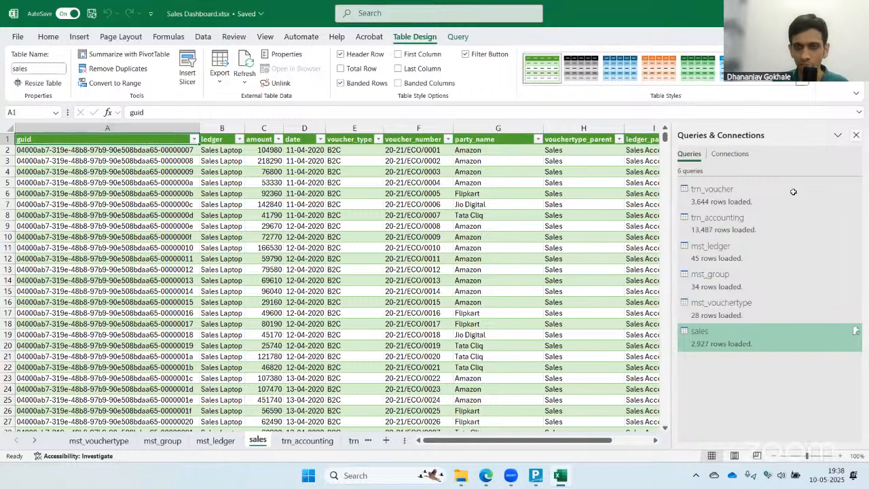
{"action": "left_click", "coordinate": [855, 137]}
- Examine the date, party_name and guid values in the loaded sales table
{"action": "scroll", "coordinate": [310, 225], "scroll_direction": "down", "scroll_amount": 1}
{"action": "scroll", "coordinate": [309, 226], "scroll_direction": "up", "scroll_amount": 1}
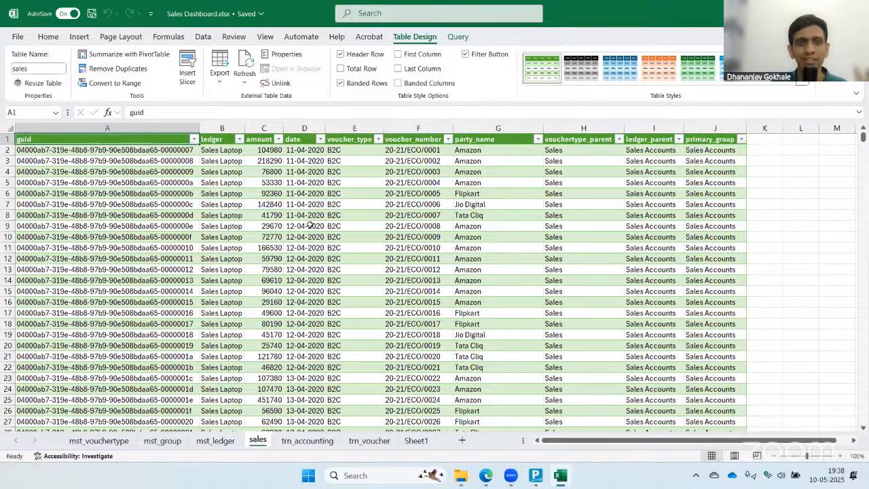
{"action": "left_click", "coordinate": [291, 216]}
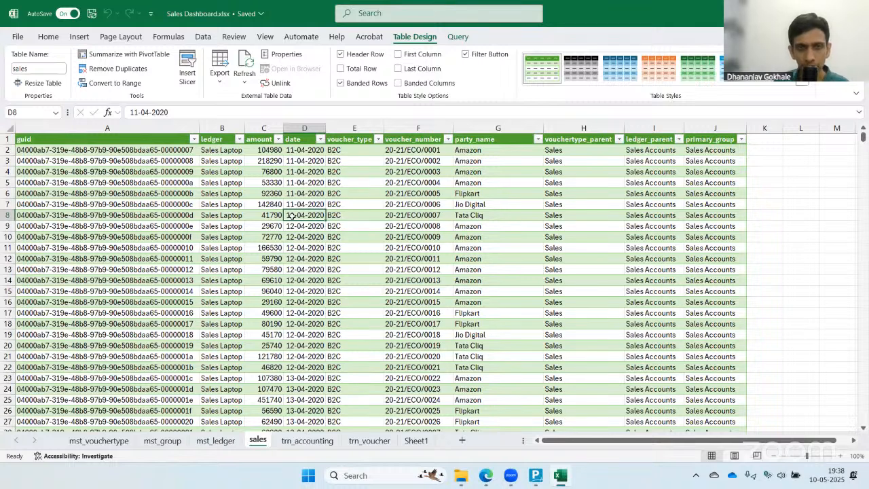
{"action": "left_click", "coordinate": [483, 164]}
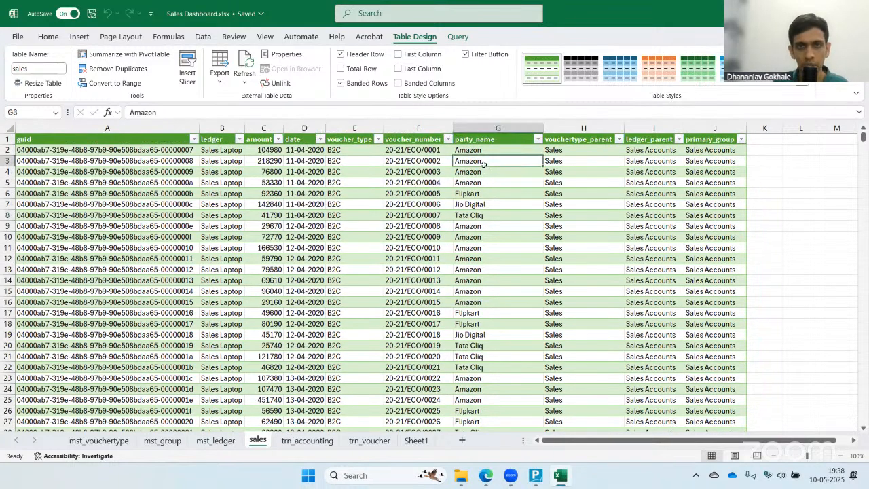
{"action": "left_click", "coordinate": [92, 149]}
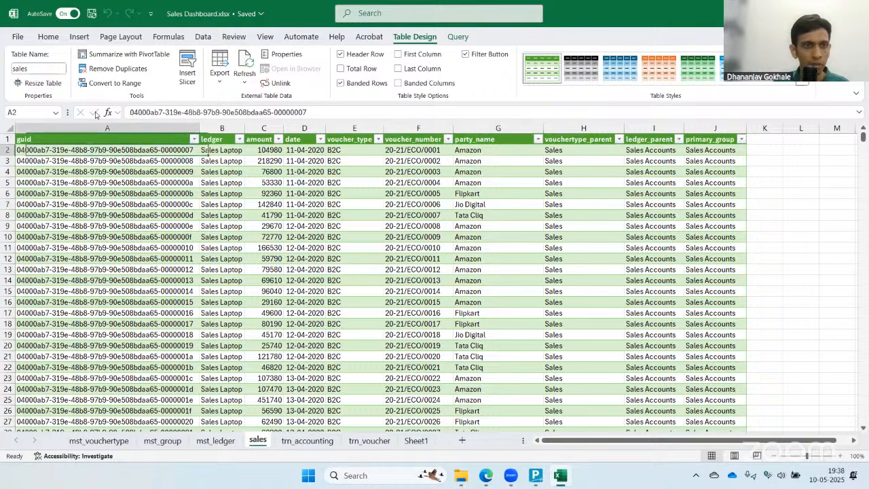
- Create a PivotTable from the sales table on a new worksheet
{"action": "left_click", "coordinate": [80, 38]}
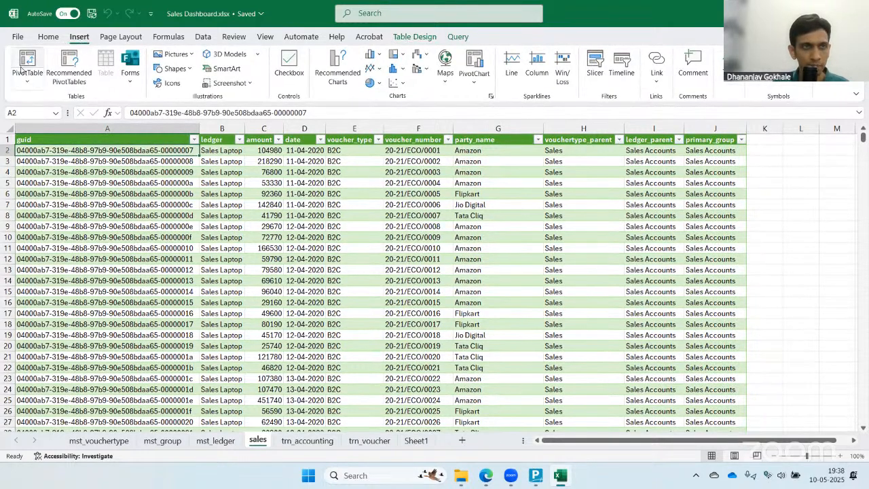
{"action": "left_click", "coordinate": [25, 61]}
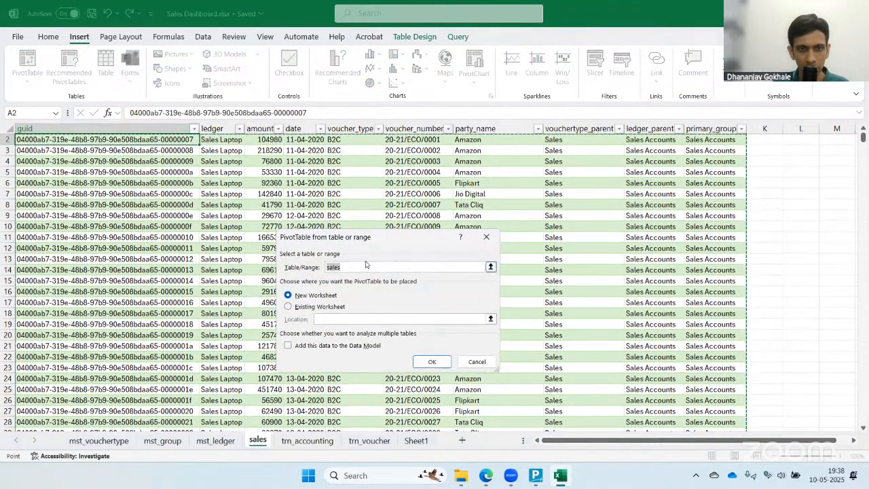
{"action": "left_click", "coordinate": [432, 361]}
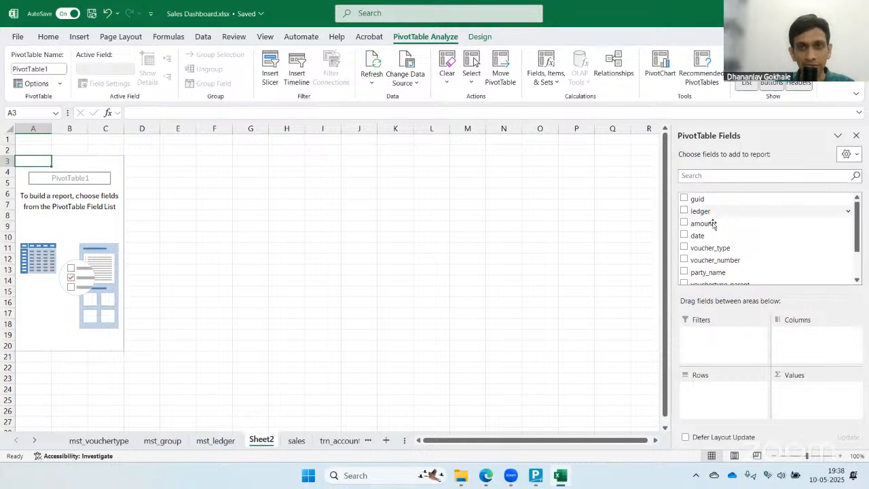
- Lay out the PivotTable with party_name as rows and the sum of amount as values
{"action": "scroll", "coordinate": [716, 221], "scroll_direction": "down", "scroll_amount": 3}
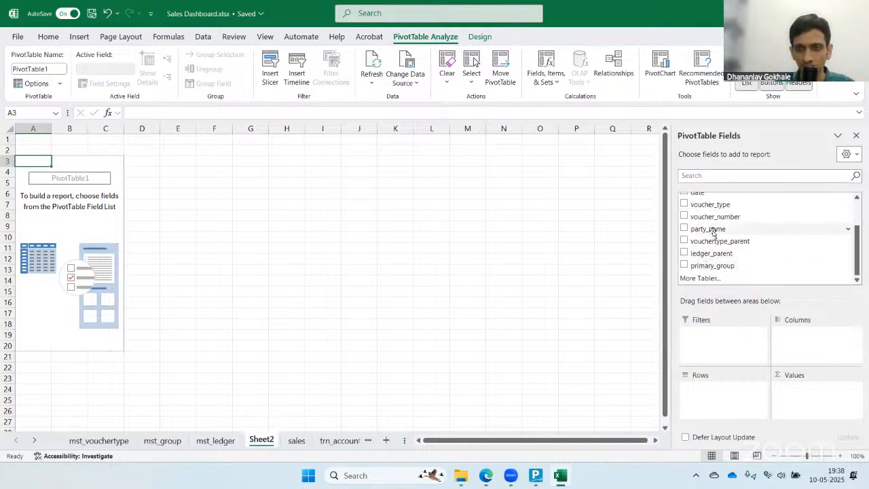
{"action": "left_click_drag", "start_coordinate": [713, 232], "coordinate": [714, 401]}
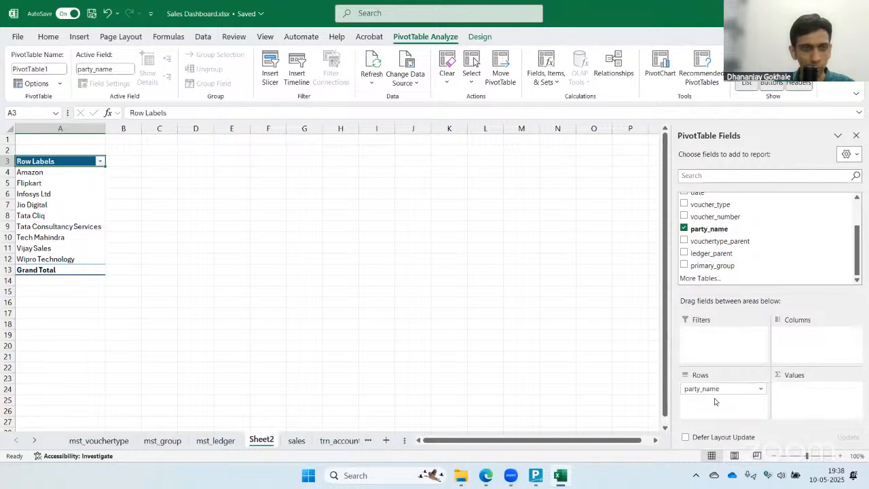
{"action": "scroll", "coordinate": [743, 254], "scroll_direction": "up", "scroll_amount": 2}
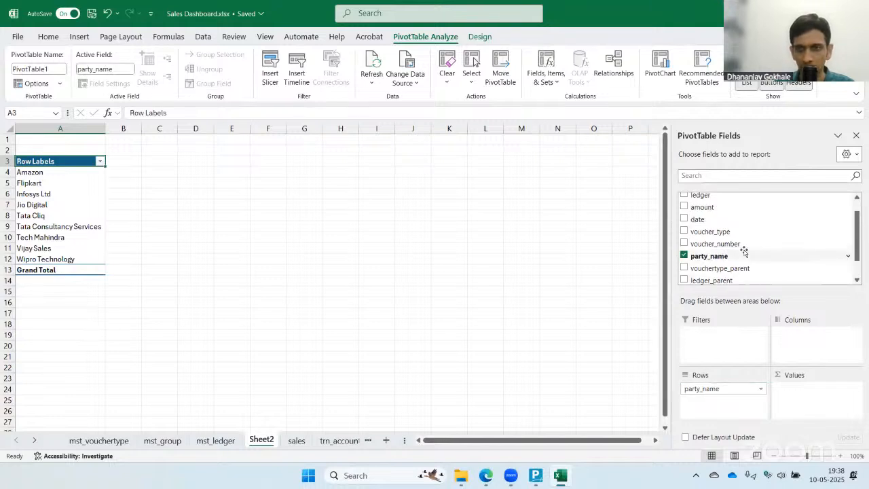
{"action": "scroll", "coordinate": [744, 252], "scroll_direction": "up", "scroll_amount": 1}
{"action": "left_click_drag", "start_coordinate": [701, 224], "coordinate": [806, 406]}
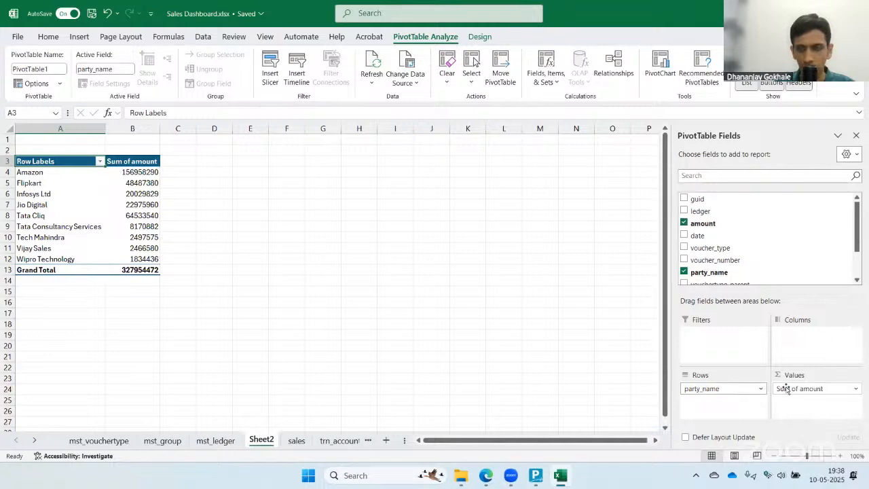
- Format the Sum of amount values as Number with two decimal places and the 1000 separator
{"action": "left_click", "coordinate": [786, 388]}
{"action": "left_click", "coordinate": [811, 426]}
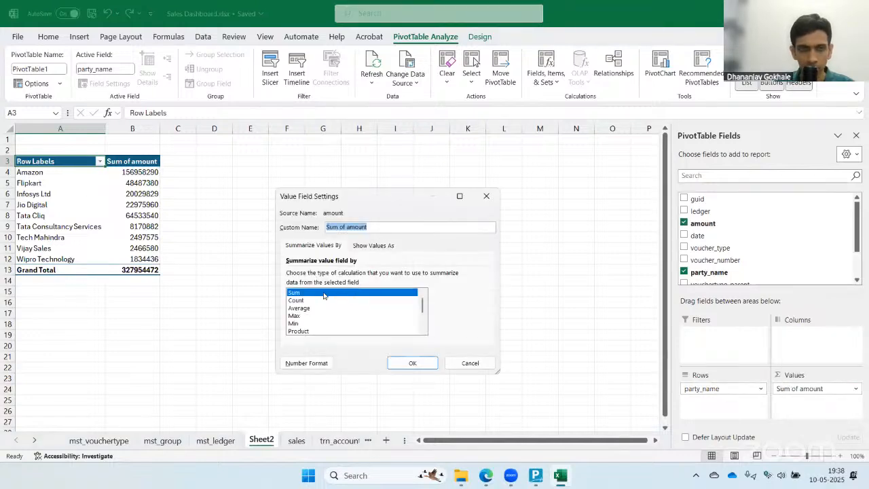
{"action": "left_click", "coordinate": [306, 362]}
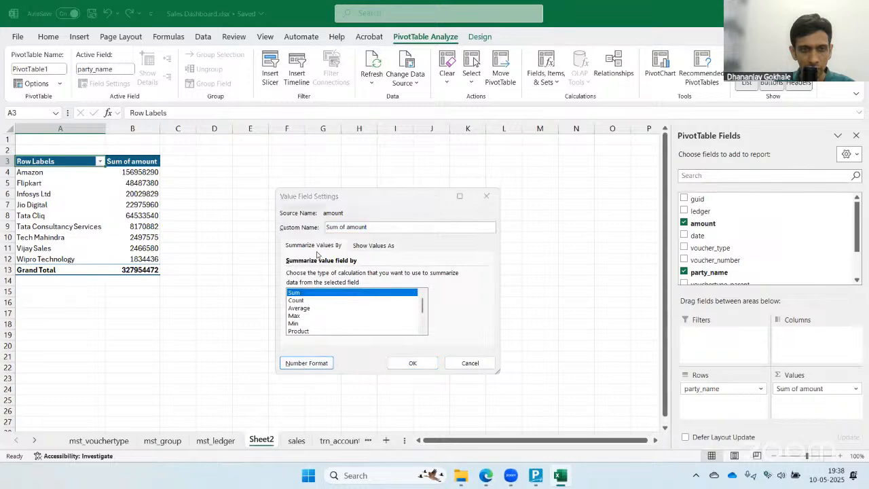
{"action": "left_click", "coordinate": [264, 201]}
{"action": "left_click", "coordinate": [355, 234]}
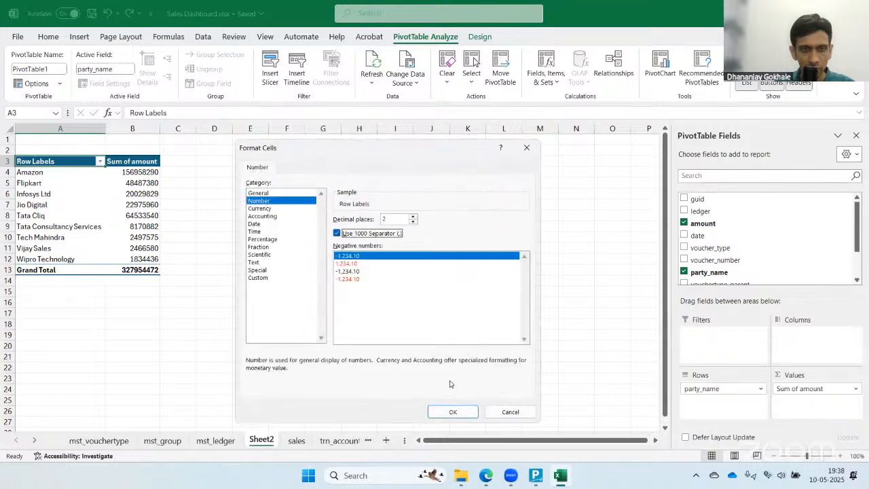
{"action": "left_click", "coordinate": [453, 411]}
{"action": "left_click", "coordinate": [412, 363]}
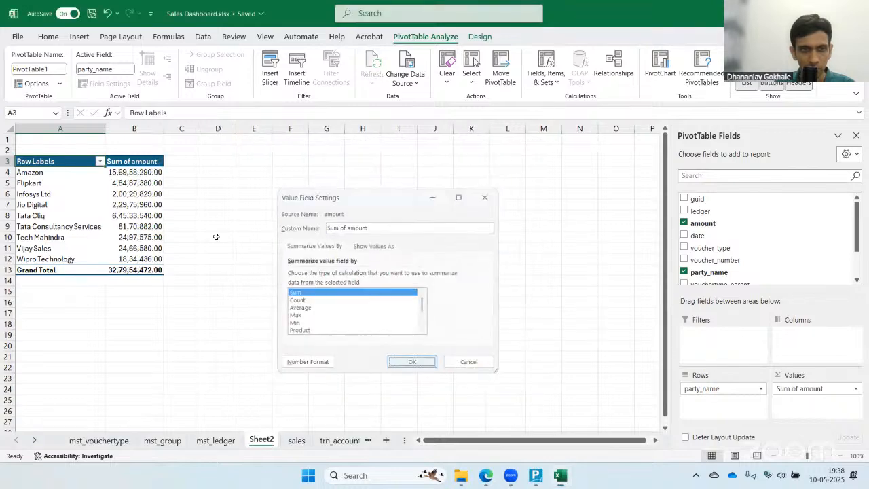
- Widen column B so the Sum of amount grand total fits
{"action": "left_click", "coordinate": [129, 196]}
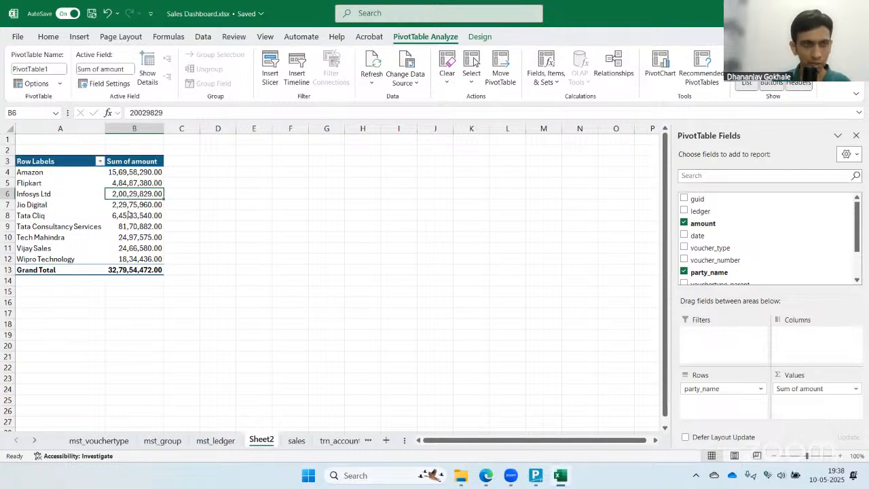
{"action": "scroll", "coordinate": [129, 215], "scroll_direction": "up", "scroll_amount": 1}
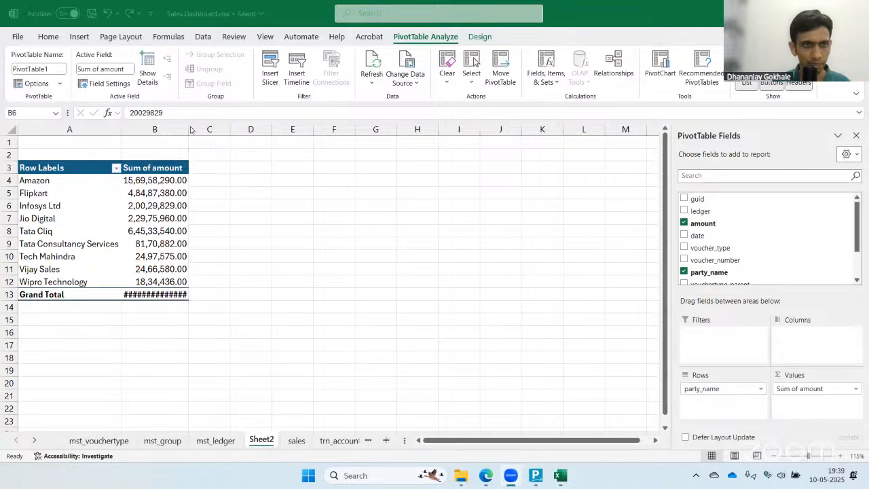
{"action": "left_click", "coordinate": [170, 207]}
{"action": "left_click_drag", "start_coordinate": [188, 129], "coordinate": [213, 129]}
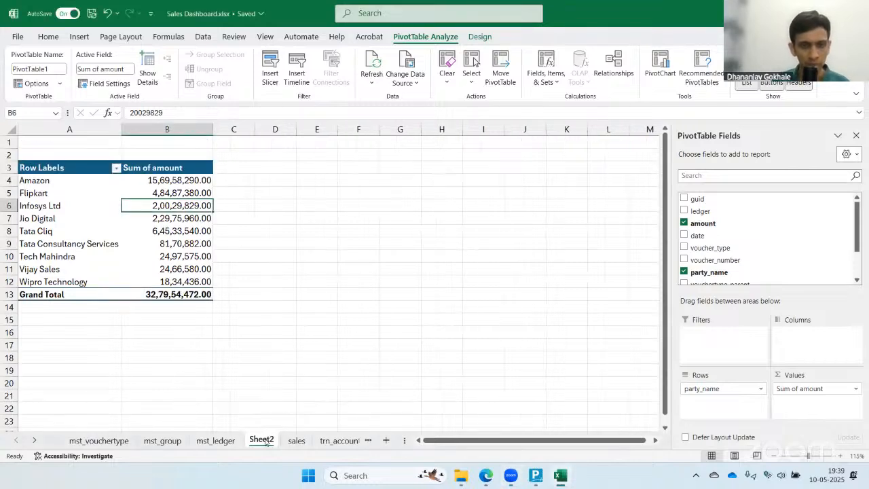
- Move the PivotTable sheet to the end of the workbook and rename it Partywise Sales
{"action": "left_click_drag", "start_coordinate": [264, 442], "coordinate": [326, 446]}
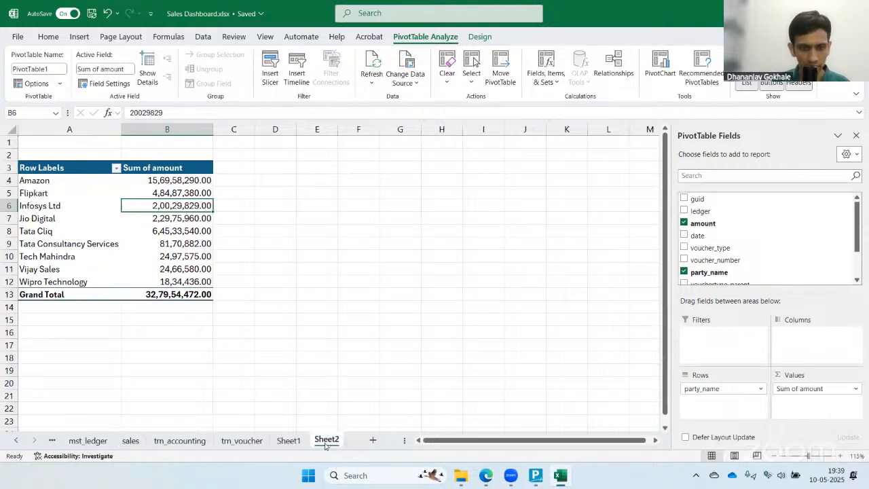
{"action": "double_click", "coordinate": [326, 440]}
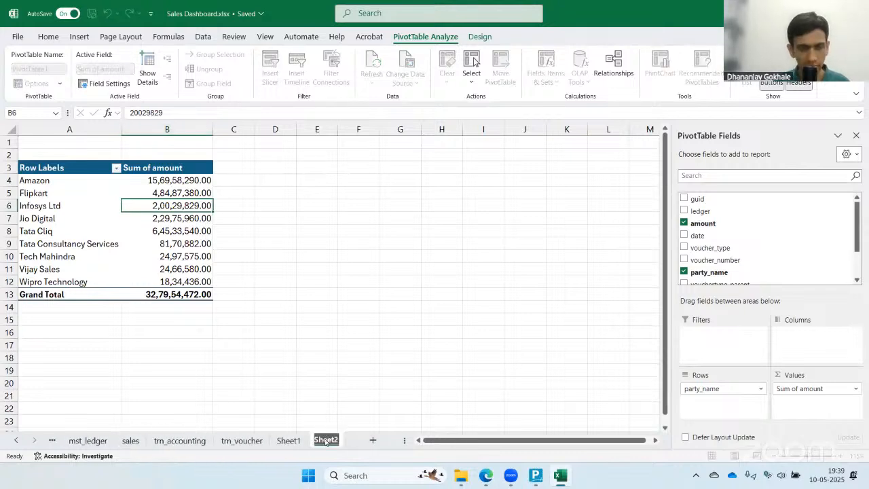
{"action": "type", "text": "Partywise Sae"}
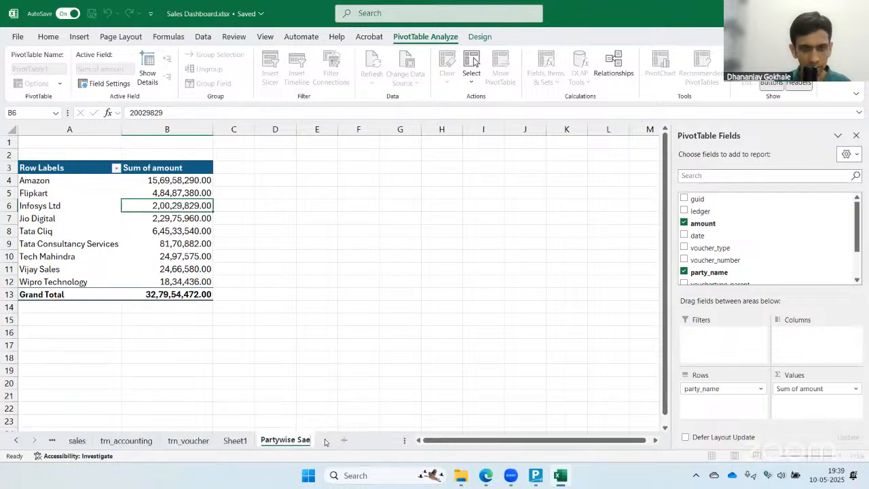
{"action": "key", "text": "BackSpace"}
{"action": "type", "text": "les"}
{"action": "key", "text": "Return"}
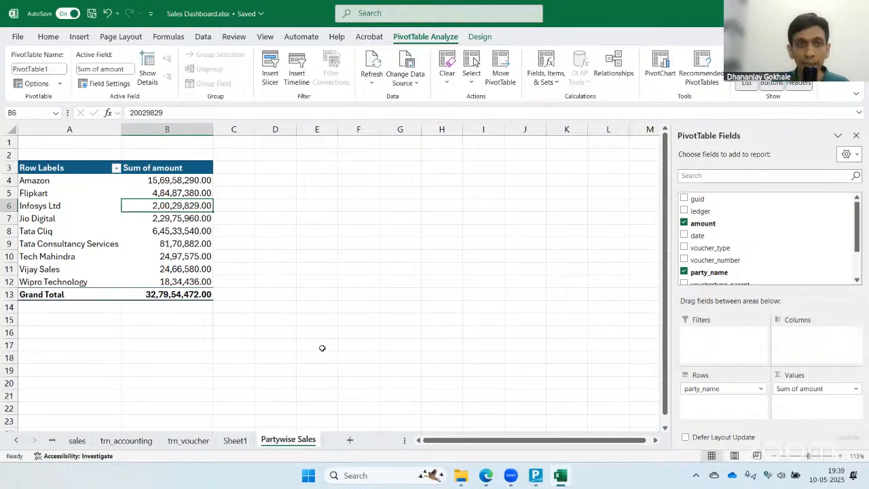
- Create a copy of the Partywise Sales sheet at the end of the workbook
{"action": "right_click", "coordinate": [287, 441]}
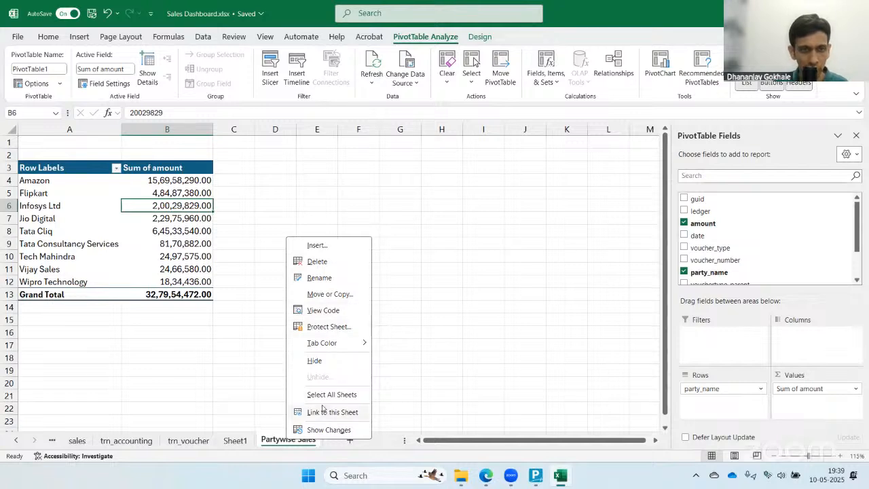
{"action": "mouse_move", "coordinate": [337, 350]}
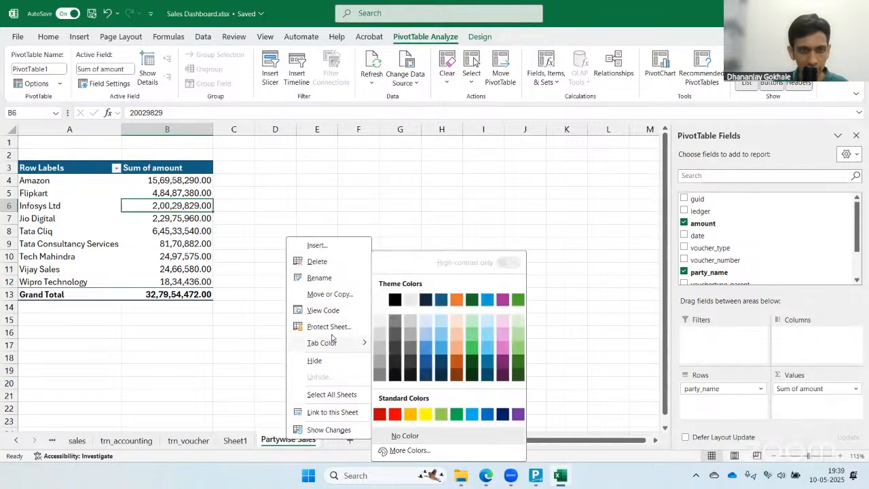
{"action": "left_click", "coordinate": [337, 296]}
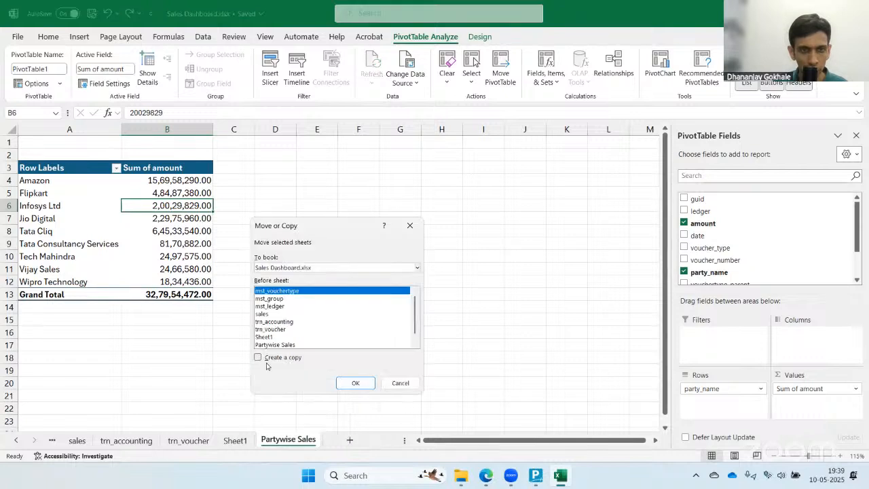
{"action": "left_click", "coordinate": [272, 358]}
{"action": "scroll", "coordinate": [306, 326], "scroll_direction": "down", "scroll_amount": 1}
{"action": "left_click", "coordinate": [284, 345]}
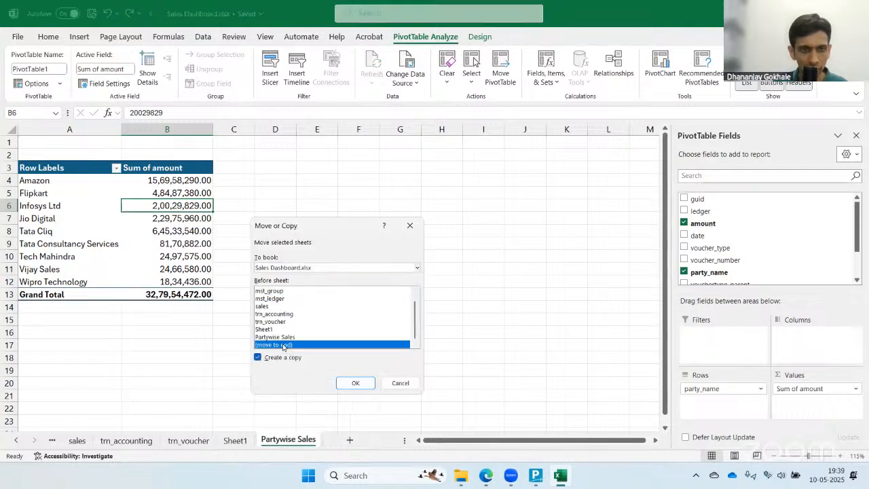
{"action": "key", "text": "Return"}
- Rename the copied sheet as Monthly Sales
{"action": "double_click", "coordinate": [267, 438]}
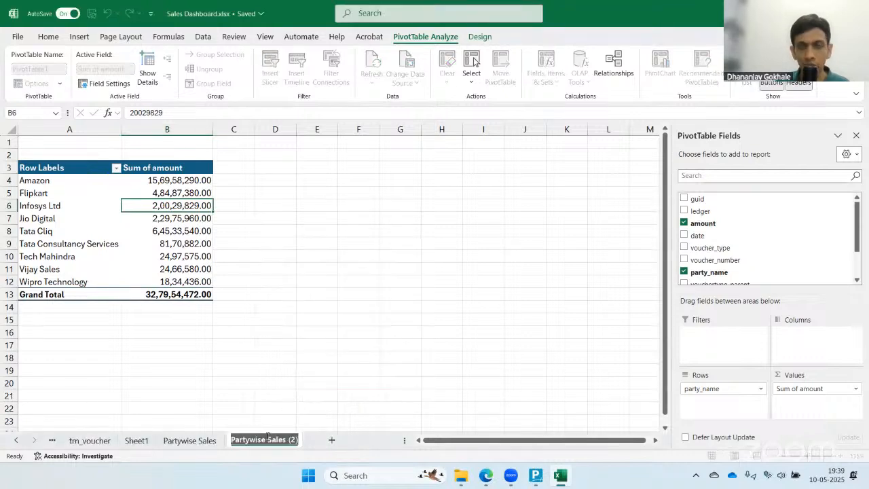
{"action": "type", "text": "Mo"}
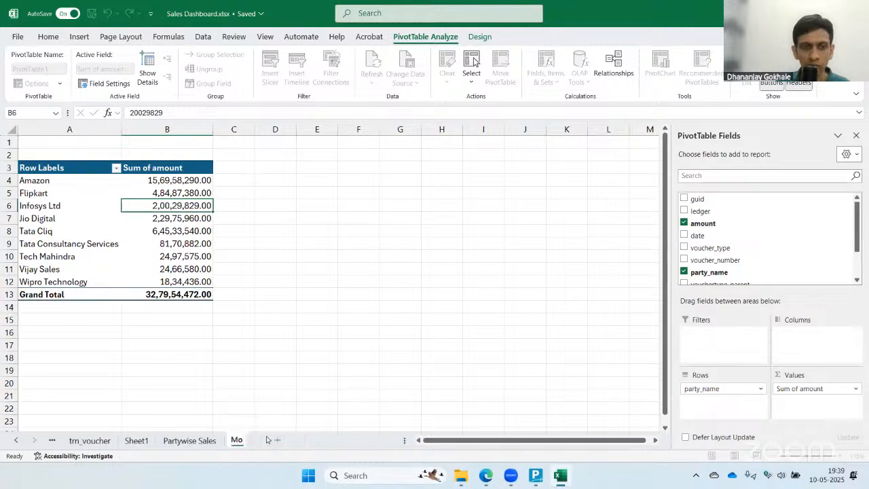
{"action": "type", "text": "nthly Sales"}
{"action": "key", "text": "Return"}
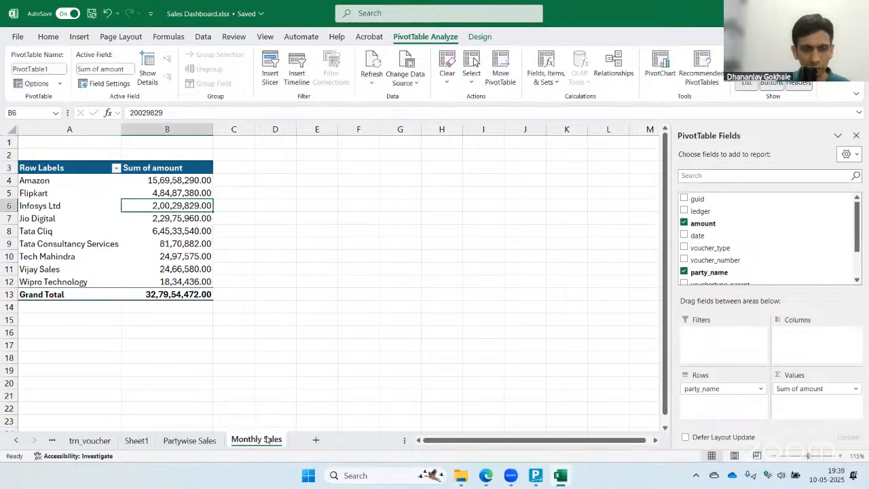
- Replace party_name with the date field in the rows of the Monthly Sales PivotTable
{"action": "left_click", "coordinate": [168, 180]}
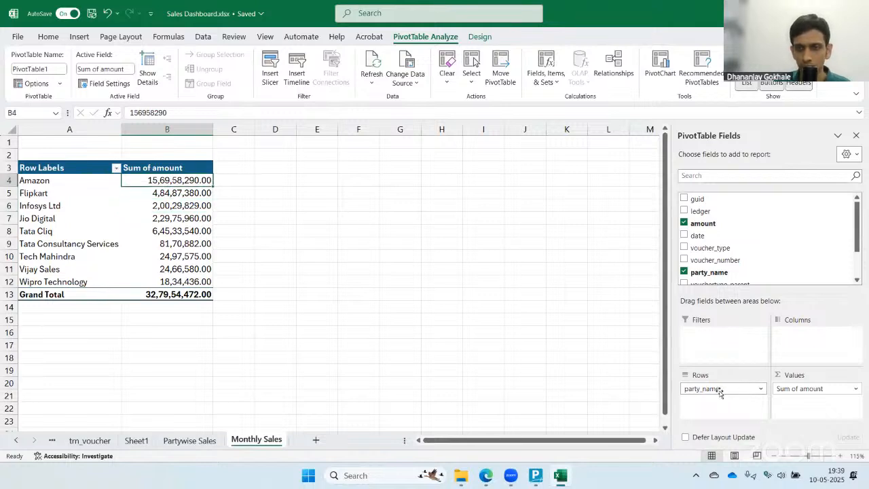
{"action": "left_click_drag", "start_coordinate": [716, 390], "coordinate": [758, 262]}
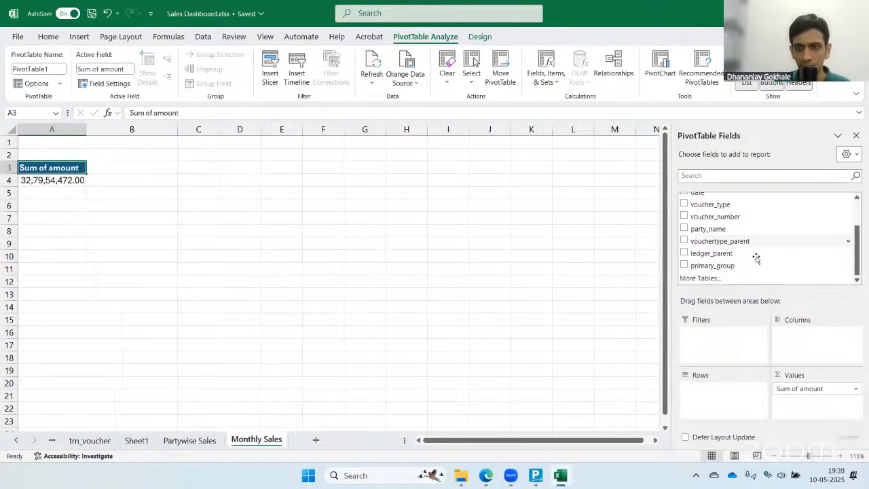
{"action": "scroll", "coordinate": [714, 233], "scroll_direction": "up", "scroll_amount": 2}
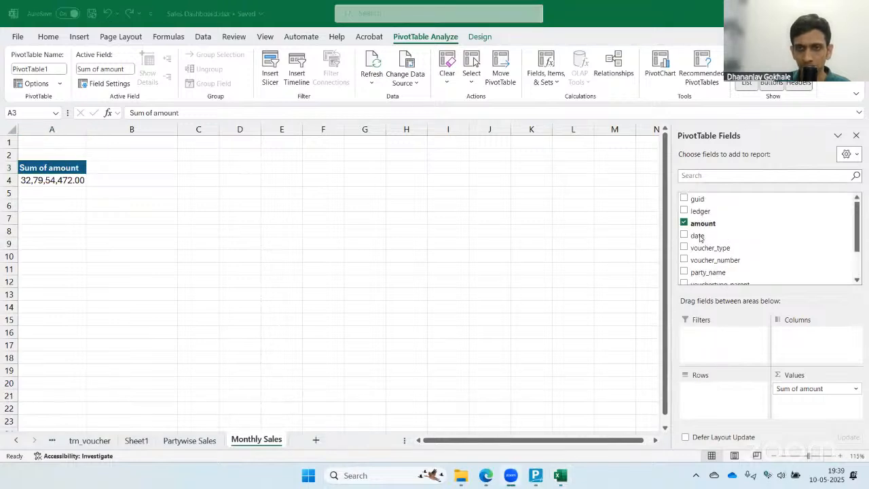
{"action": "left_click_drag", "start_coordinate": [698, 236], "coordinate": [711, 406]}
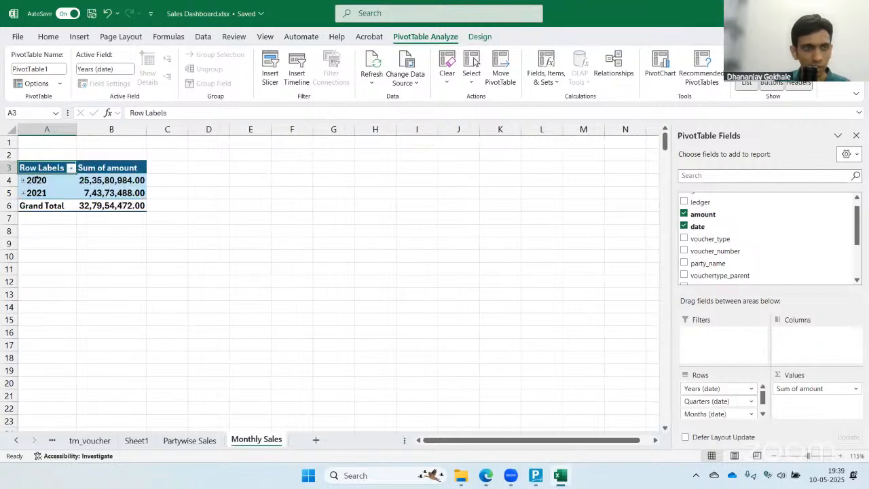
- Expand the 2020 and 2021 groups and remove the Quarters (date) field so months sit directly under years
{"action": "left_click", "coordinate": [23, 181]}
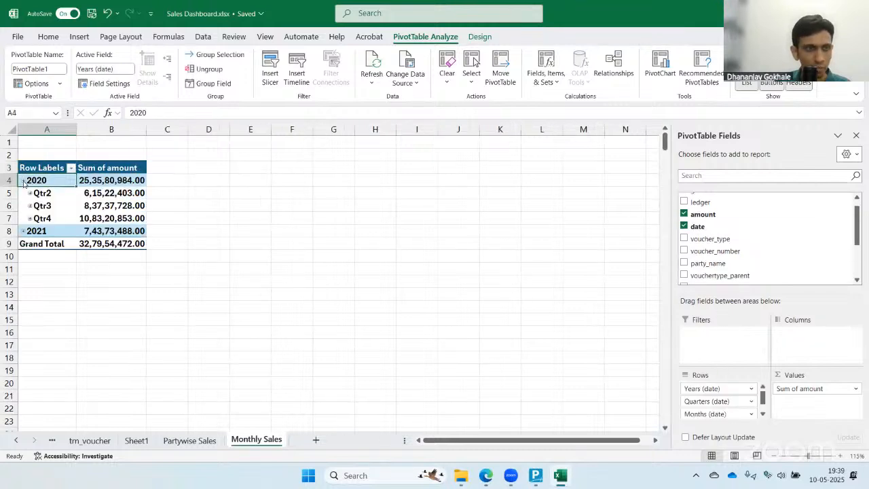
{"action": "left_click", "coordinate": [23, 232]}
{"action": "left_click_drag", "start_coordinate": [718, 402], "coordinate": [738, 242]}
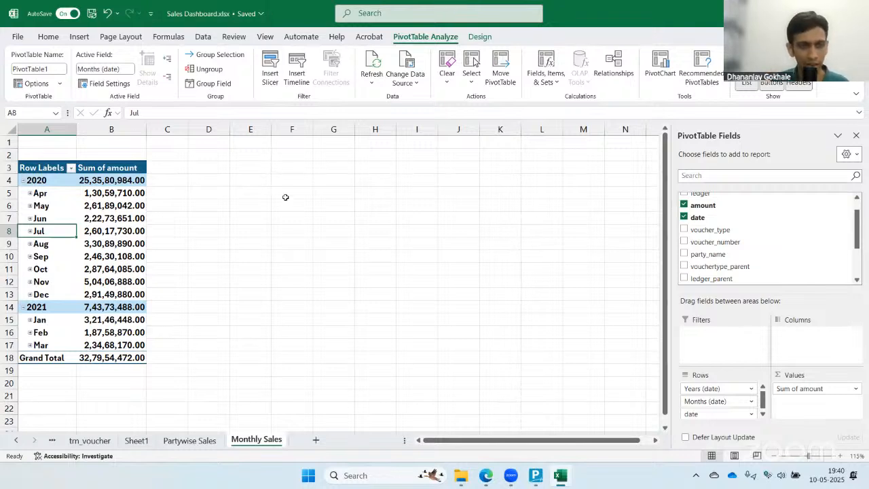
- Insert a Pie PivotChart from the PivotTable on the Partywise Sales sheet
{"action": "left_click", "coordinate": [181, 442]}
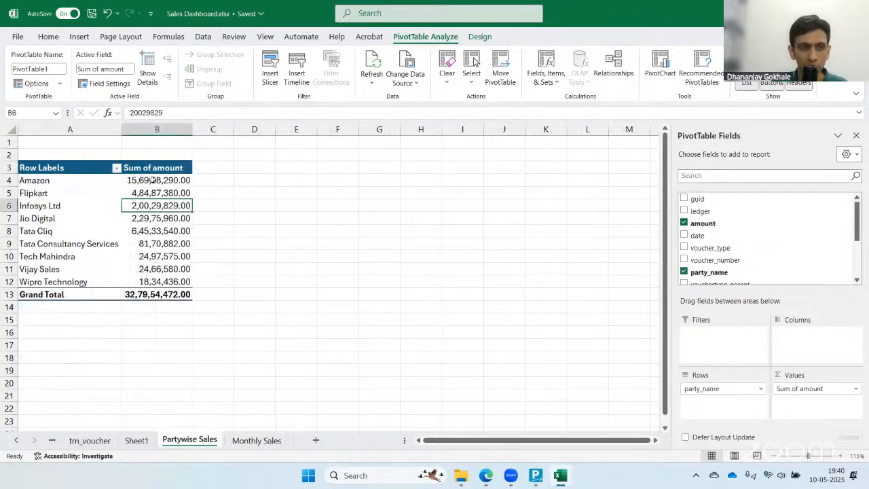
{"action": "left_click", "coordinate": [155, 180]}
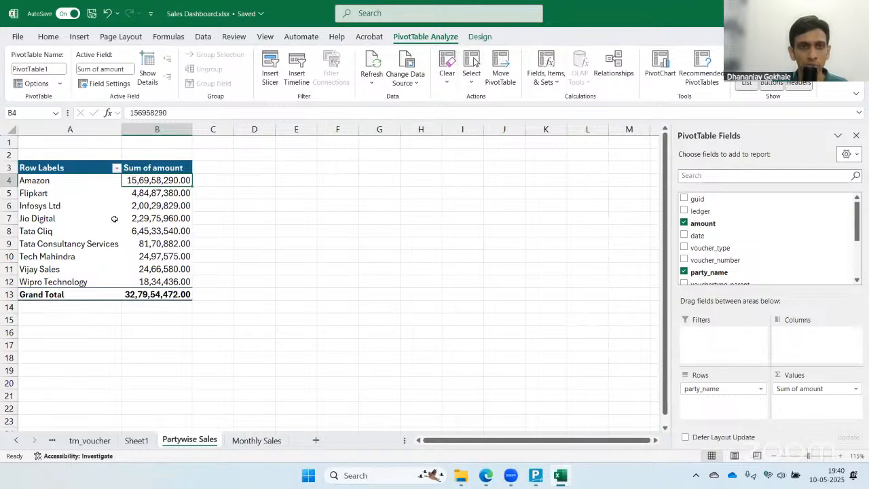
{"action": "left_click", "coordinate": [173, 209]}
{"action": "left_click", "coordinate": [163, 183]}
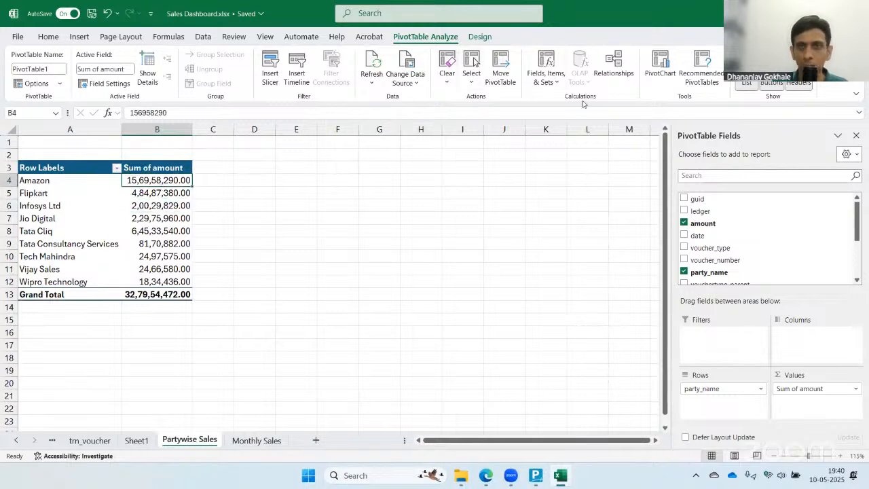
{"action": "left_click", "coordinate": [657, 66]}
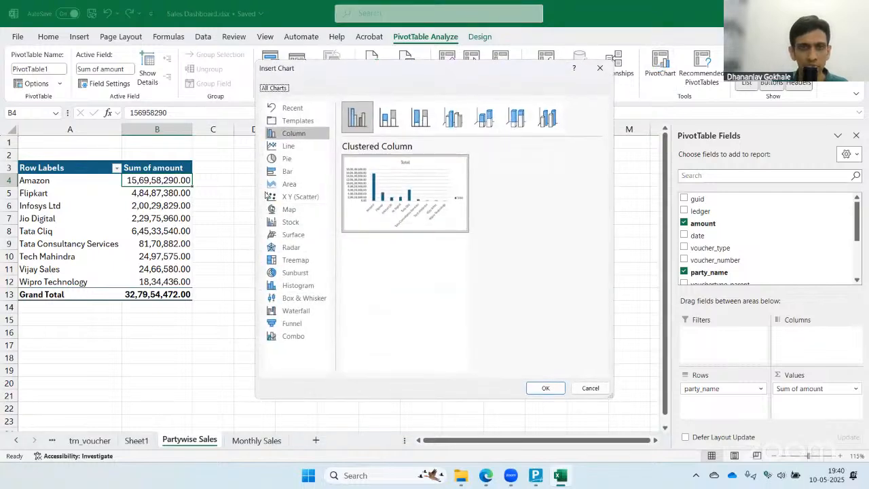
{"action": "left_click", "coordinate": [288, 159]}
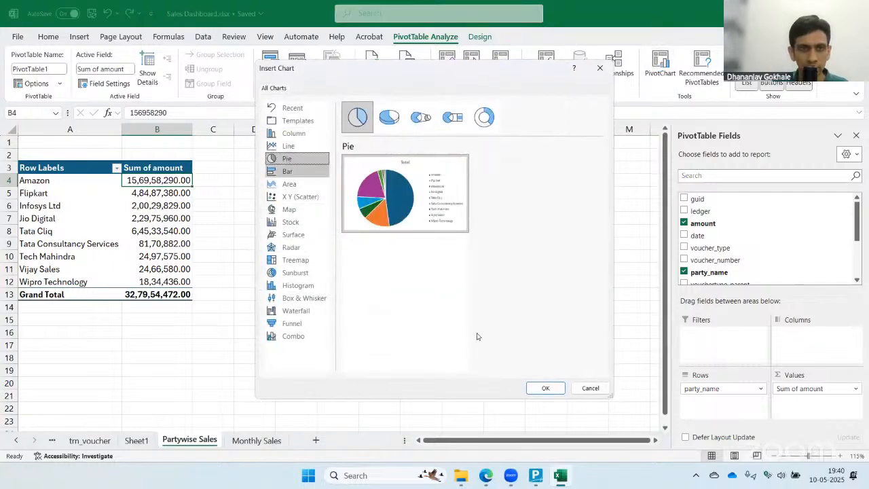
{"action": "left_click", "coordinate": [545, 388]}
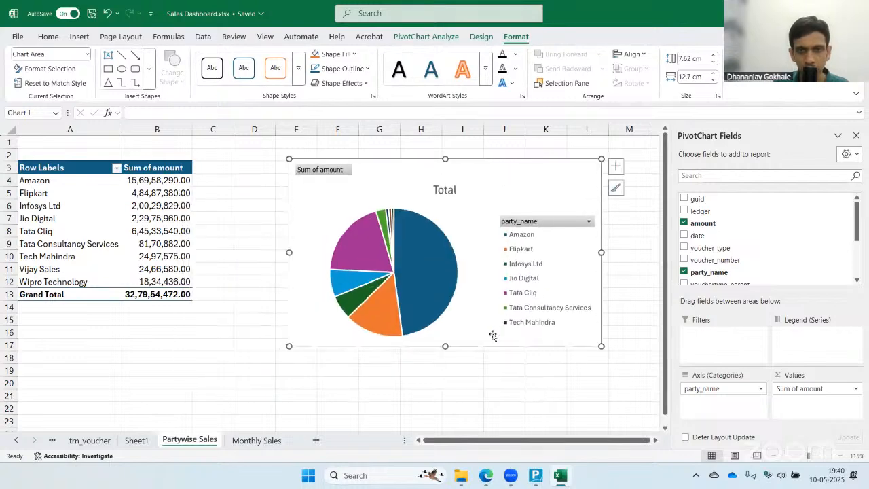
{"action": "scroll", "coordinate": [493, 337], "scroll_direction": "down", "scroll_amount": 1}
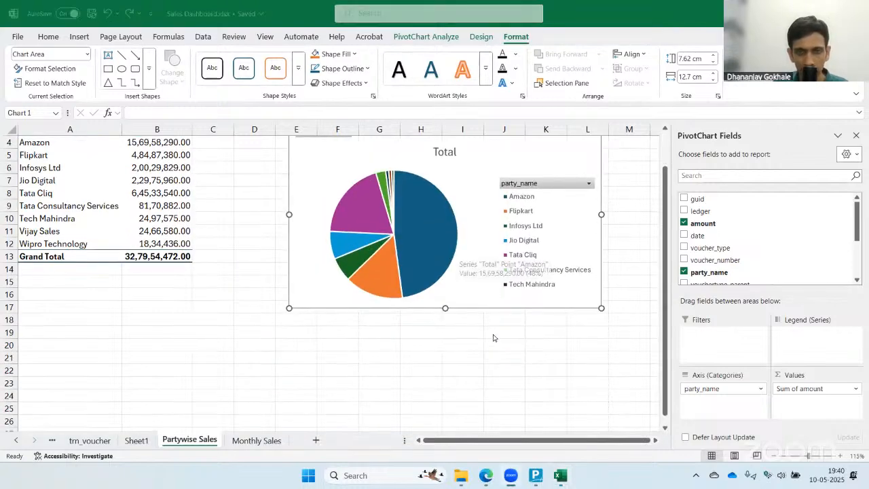
{"action": "scroll", "coordinate": [493, 337], "scroll_direction": "up", "scroll_amount": 1}
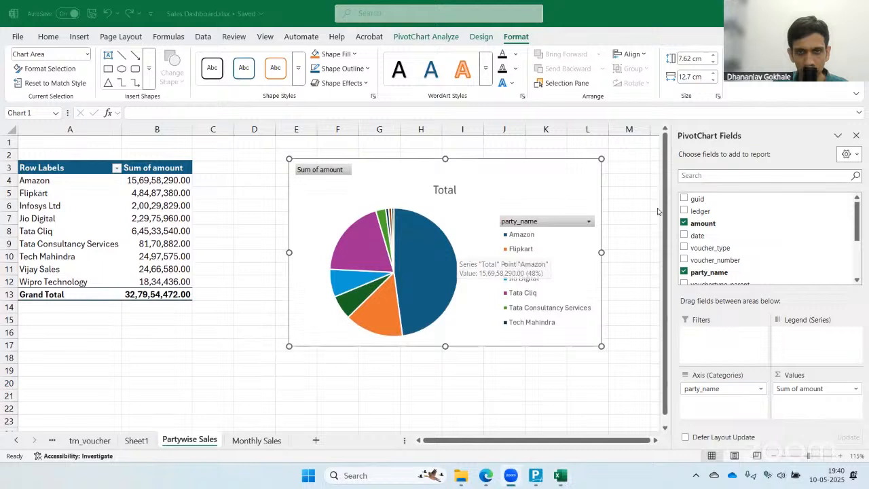
- Hide the chart's field list, move the pie chart closer to the PivotTable and enlarge it to about 9.12 cm by 16.2 cm
{"action": "left_click", "coordinate": [857, 136]}
{"action": "left_click_drag", "start_coordinate": [475, 208], "coordinate": [439, 199]}
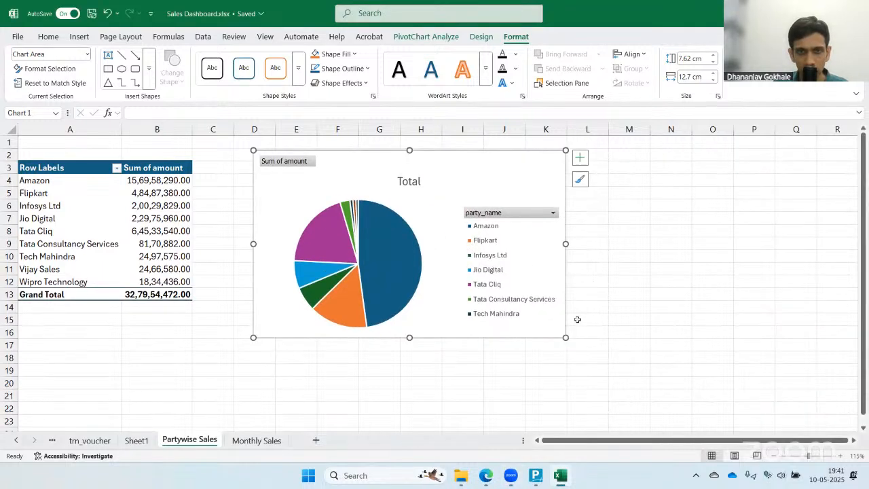
{"action": "left_click_drag", "start_coordinate": [566, 337], "coordinate": [652, 374]}
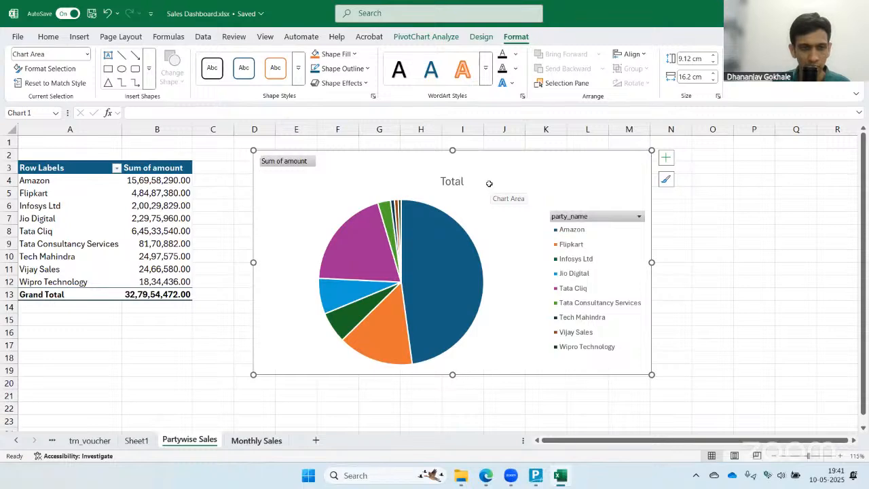
- Create a copy of the Monthly Sales sheet at the end of the workbook
{"action": "key", "text": "ctrl+Page_Down"}
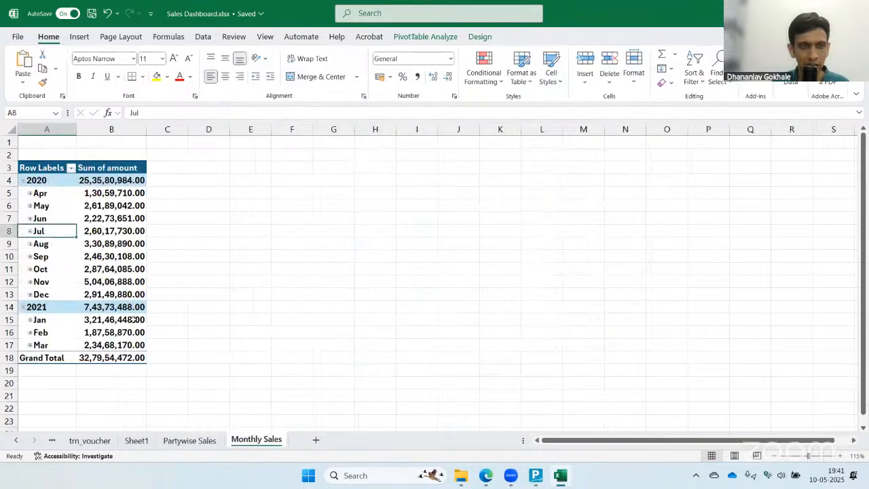
{"action": "left_click", "coordinate": [107, 194]}
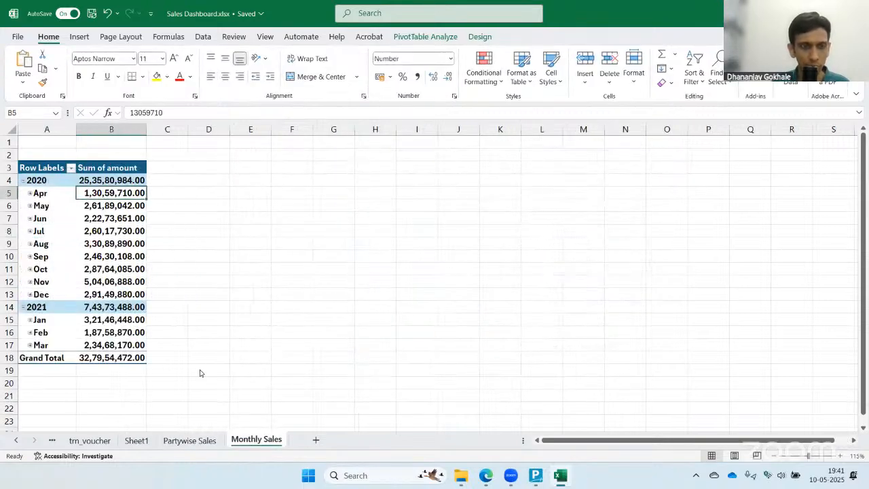
{"action": "right_click", "coordinate": [241, 443]}
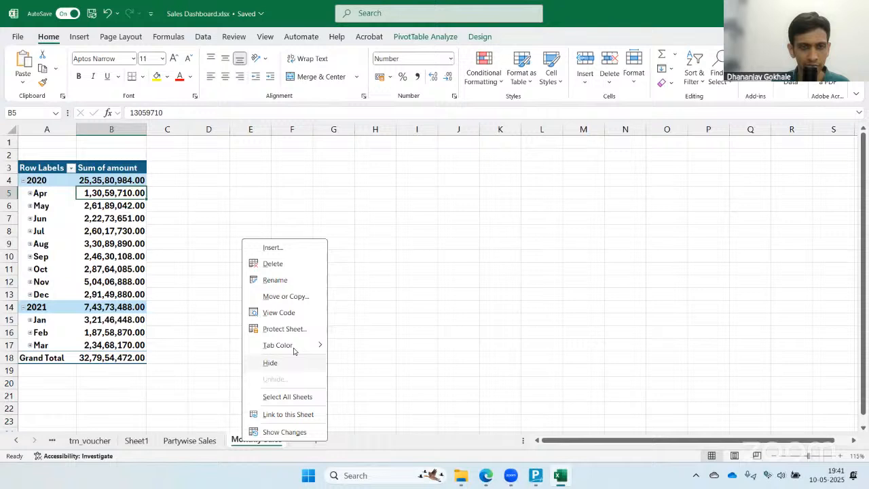
{"action": "left_click", "coordinate": [286, 297]}
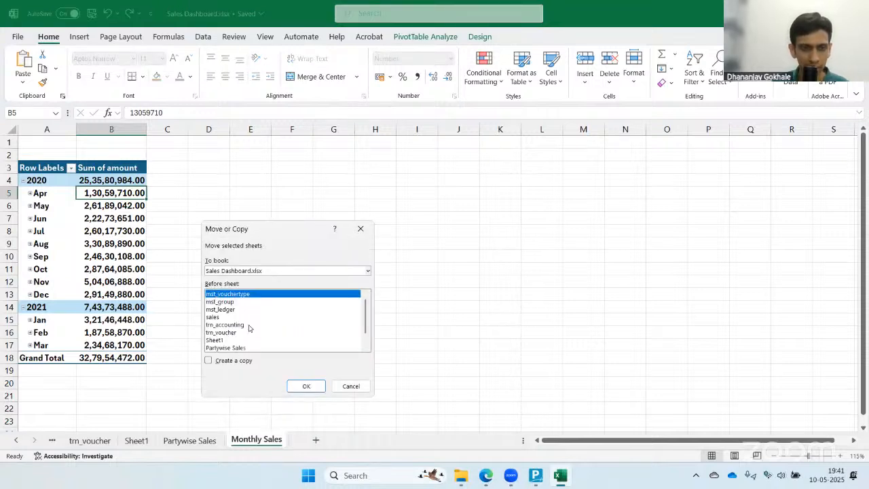
{"action": "scroll", "coordinate": [249, 328], "scroll_direction": "down", "scroll_amount": 1}
{"action": "left_click", "coordinate": [239, 360]}
{"action": "double_click", "coordinate": [237, 347]}
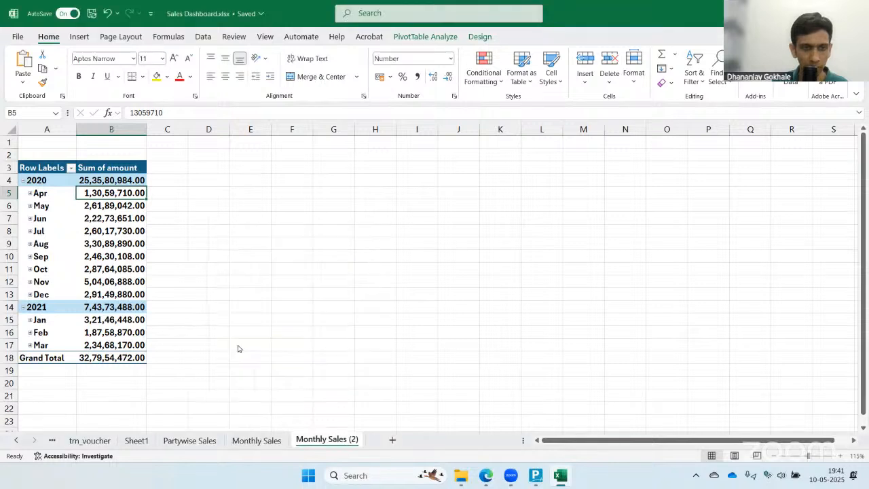
- Rename the copied sheet as Daily Sales
{"action": "key", "text": "alt+h"}
{"action": "type", "text": "orDaily Sales"}
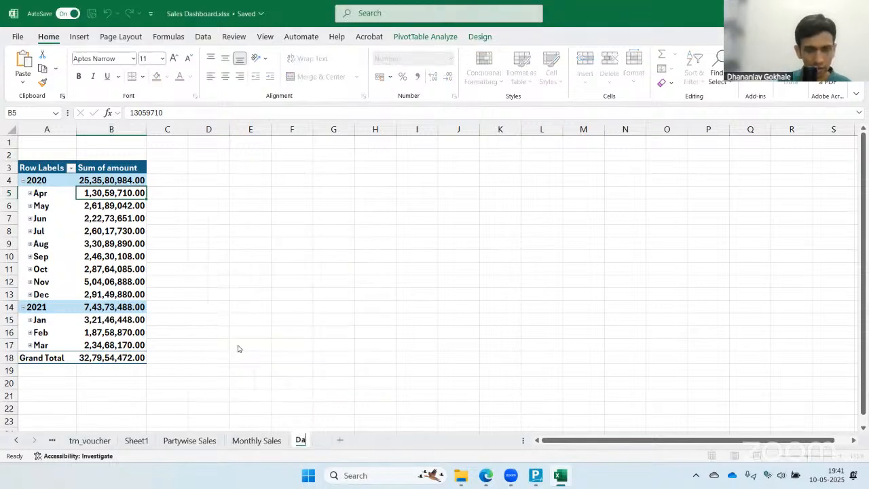
{"action": "key", "text": "Return"}
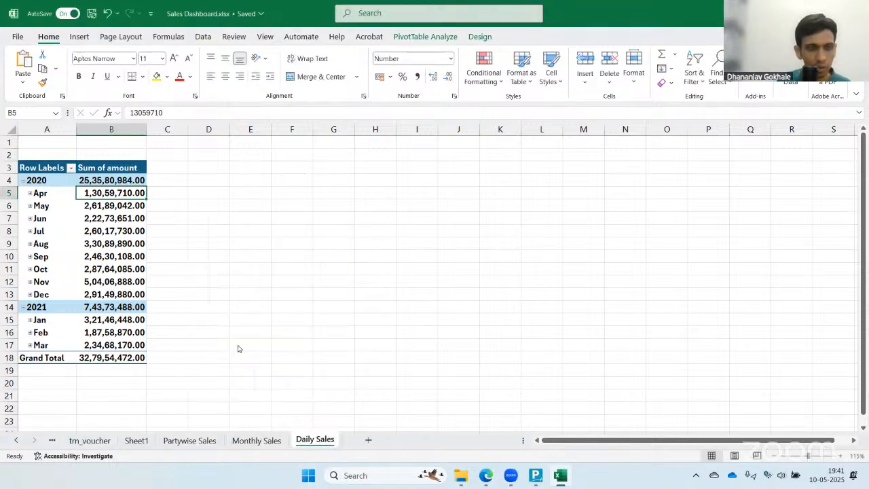
- Remove the Months (date) and Years (date) fields from the Daily Sales PivotTable rows, keeping only date
{"action": "key", "text": "Down"}
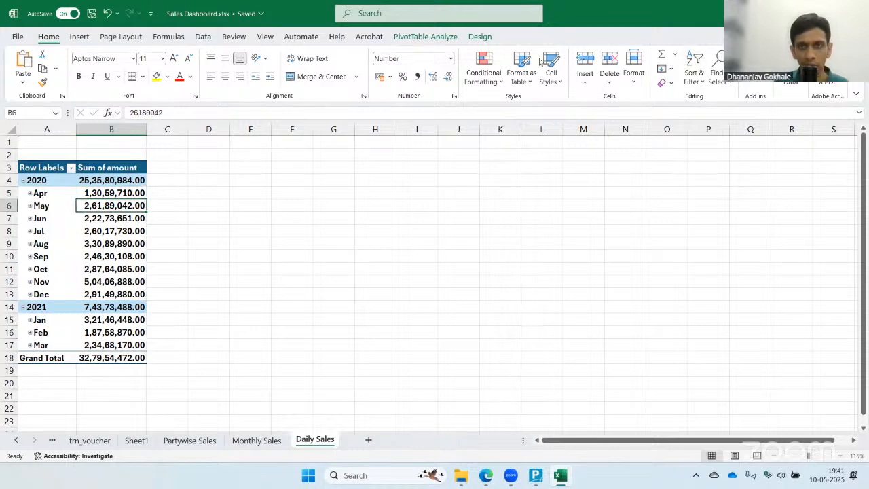
{"action": "left_click", "coordinate": [479, 36]}
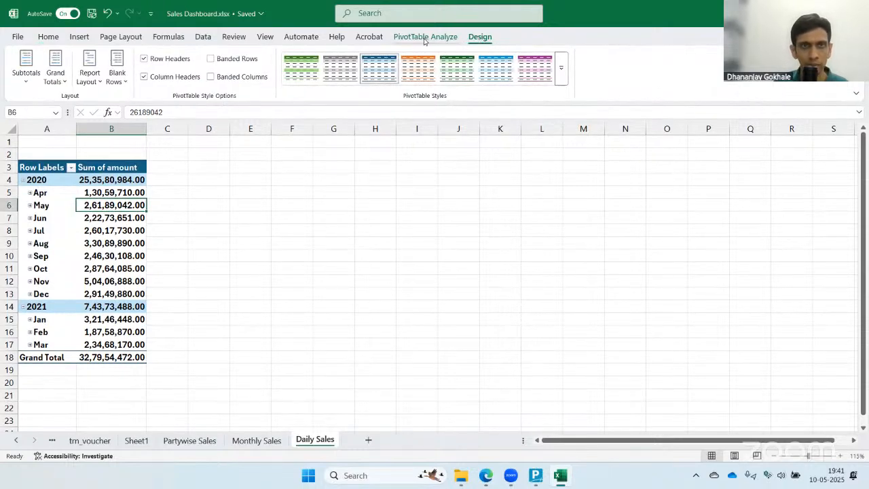
{"action": "left_click", "coordinate": [425, 36]}
{"action": "left_click", "coordinate": [745, 80]}
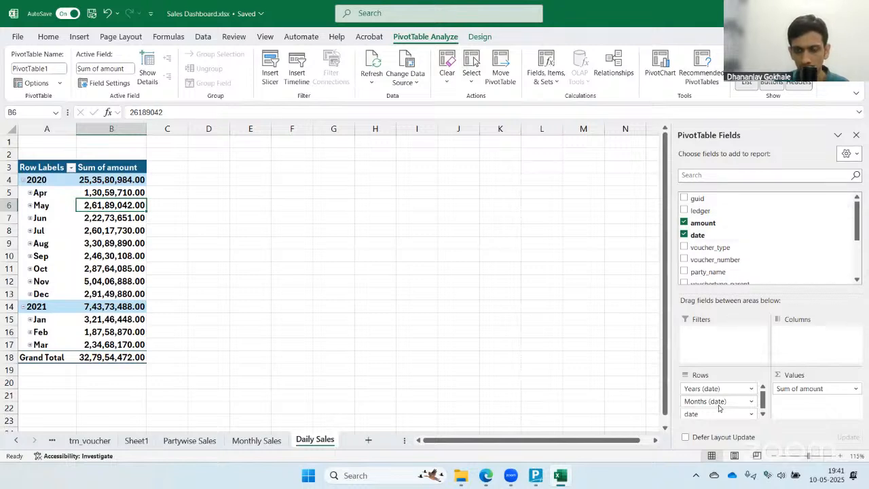
{"action": "left_click", "coordinate": [726, 245]}
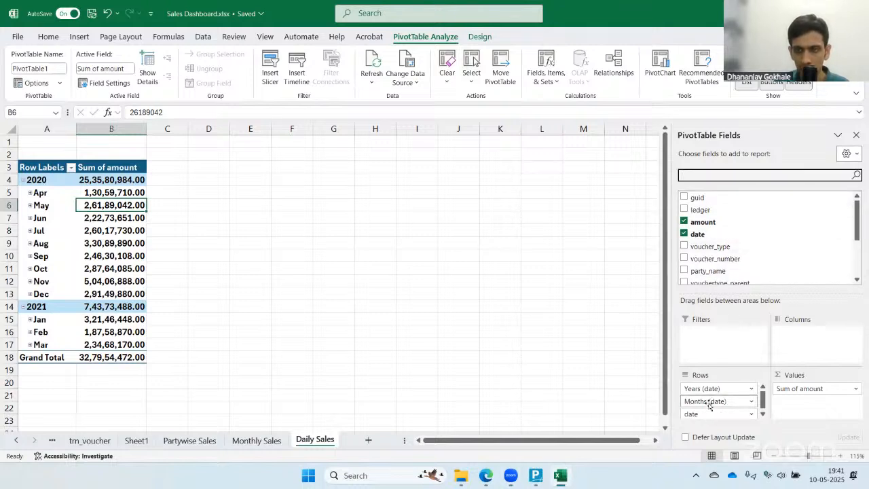
{"action": "left_click_drag", "start_coordinate": [709, 405], "coordinate": [719, 261]}
{"action": "left_click_drag", "start_coordinate": [703, 388], "coordinate": [735, 258]}
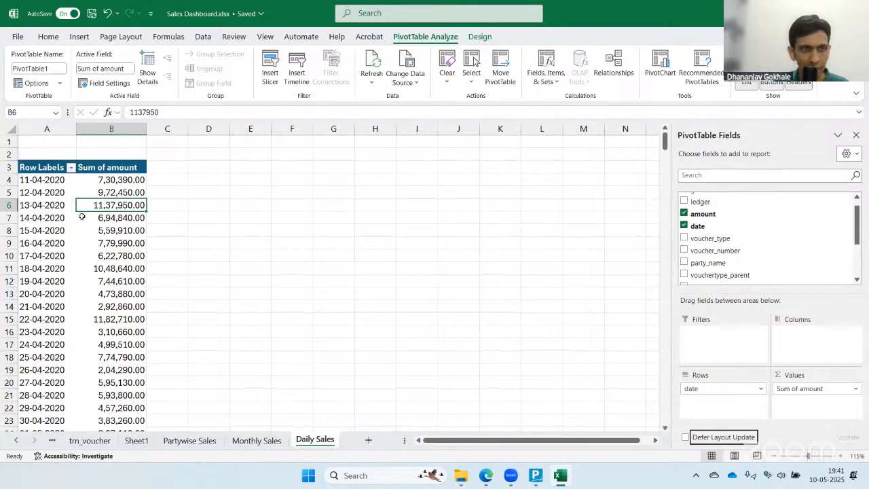
- Insert a Line PivotChart from the daily PivotTable on the Daily Sales sheet
{"action": "left_click", "coordinate": [101, 182]}
{"action": "scroll", "coordinate": [149, 192], "scroll_direction": "down", "scroll_amount": 7}
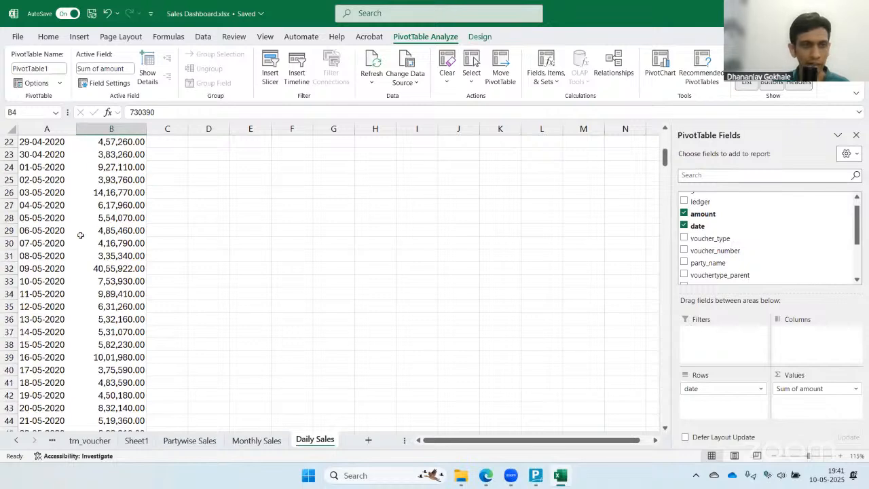
{"action": "scroll", "coordinate": [148, 191], "scroll_direction": "up", "scroll_amount": 7}
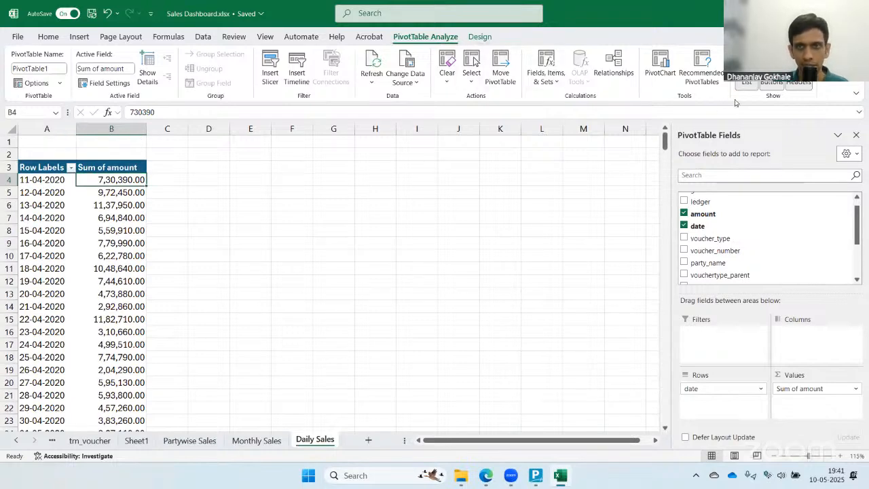
{"action": "left_click", "coordinate": [660, 67]}
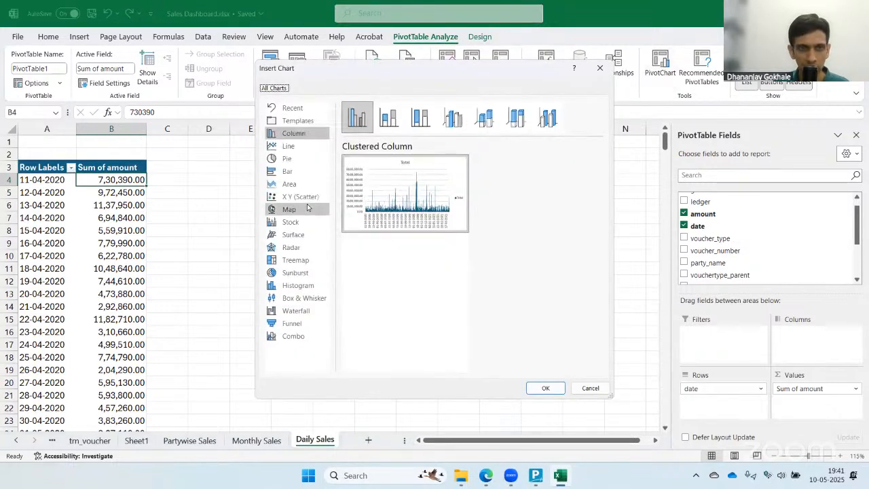
{"action": "left_click", "coordinate": [290, 159]}
{"action": "left_click", "coordinate": [290, 148]}
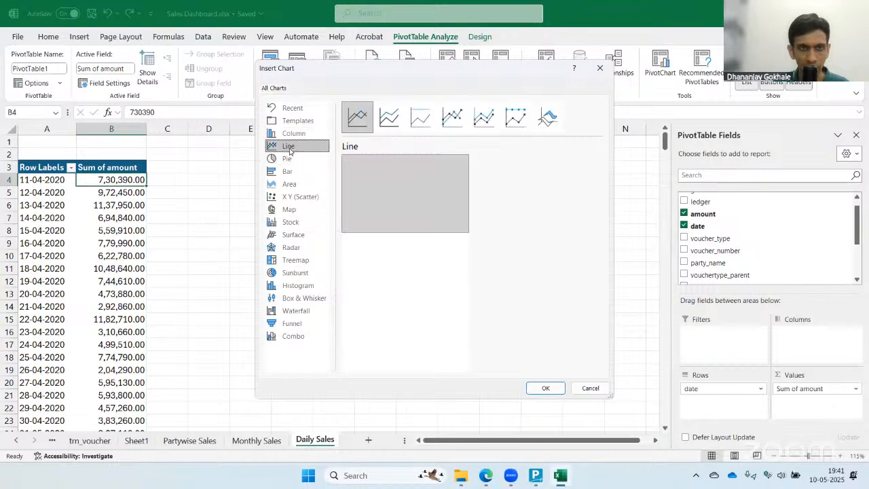
{"action": "left_click", "coordinate": [546, 387]}
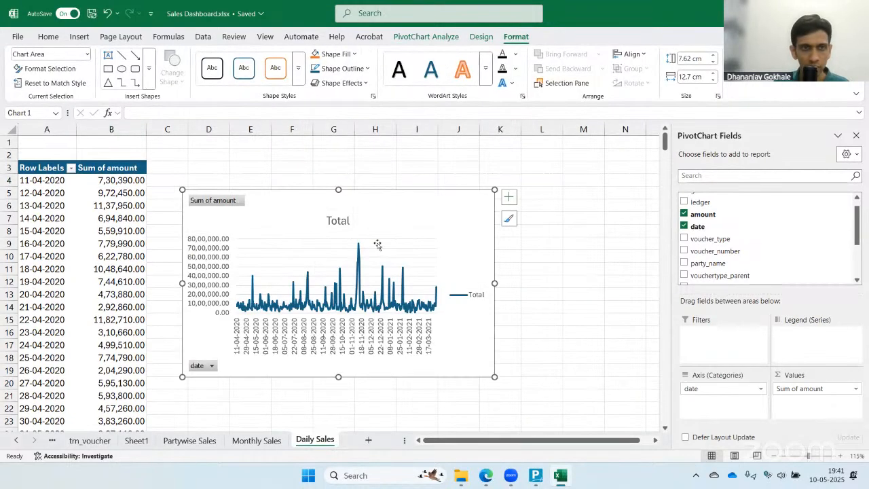
- Move the daily line chart up over the PivotTable, hide its field list and widen the chart to about 31 cm
{"action": "left_click_drag", "start_coordinate": [434, 219], "coordinate": [298, 189]}
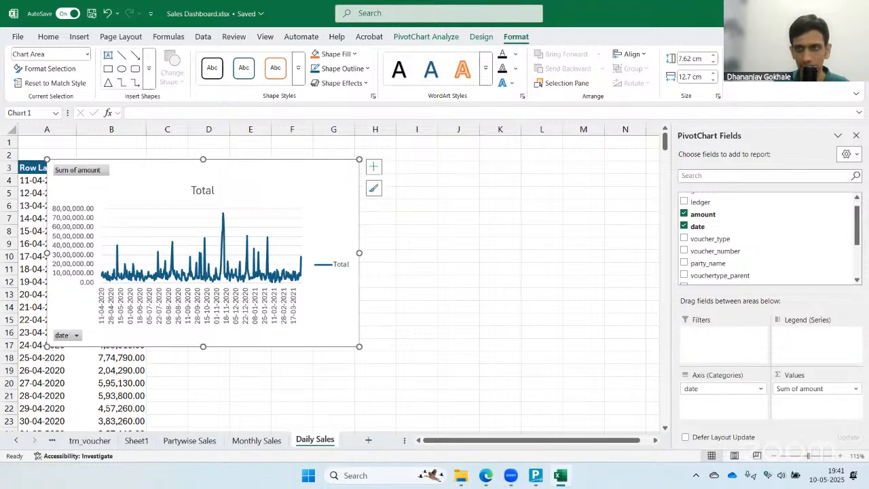
{"action": "left_click", "coordinate": [856, 135]}
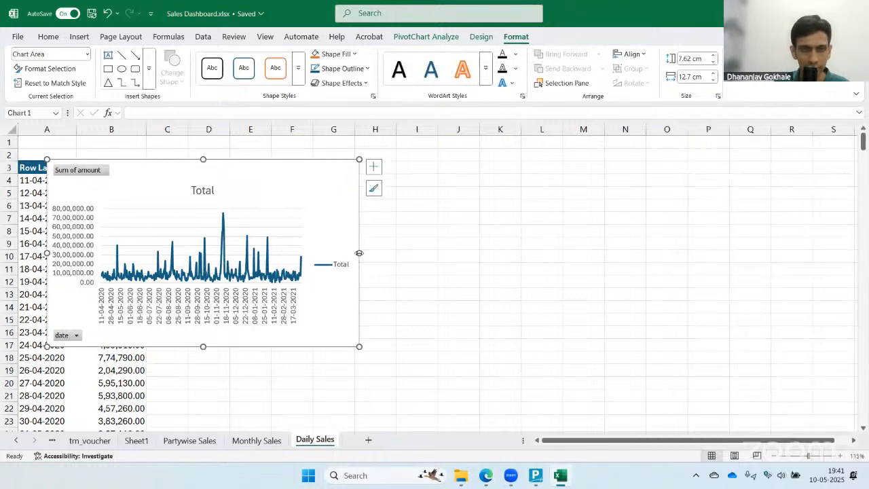
{"action": "left_click_drag", "start_coordinate": [360, 251], "coordinate": [808, 258]}
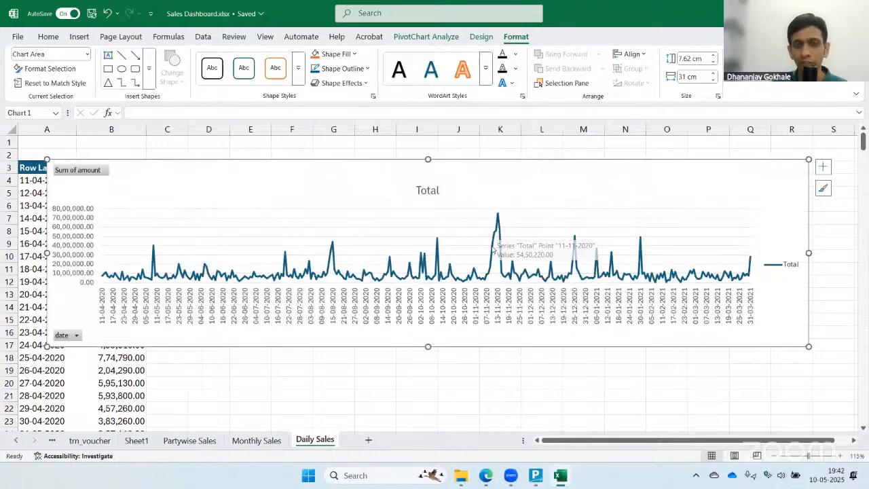
{"action": "mouse_move", "coordinate": [498, 216]}
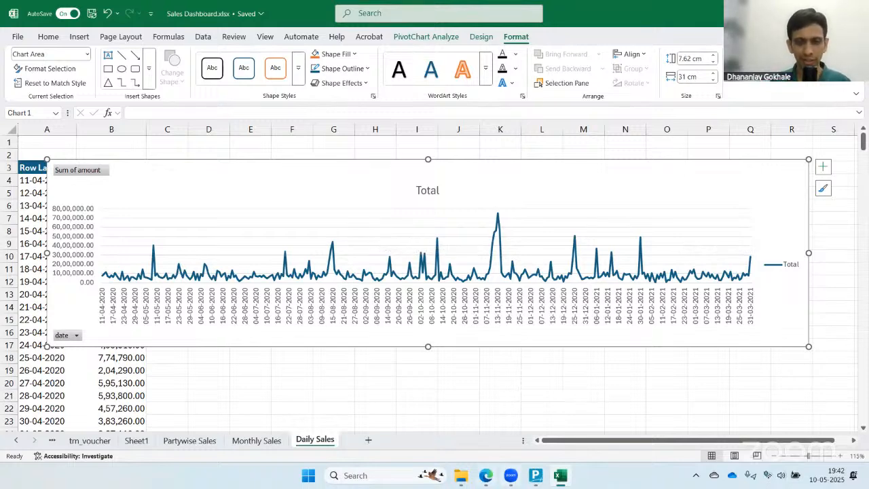
- Switch to TallyPrime and return to the Gateway of Tally, then open the utility folder on Data (D:) in File Explorer
{"action": "left_click", "coordinate": [542, 480]}
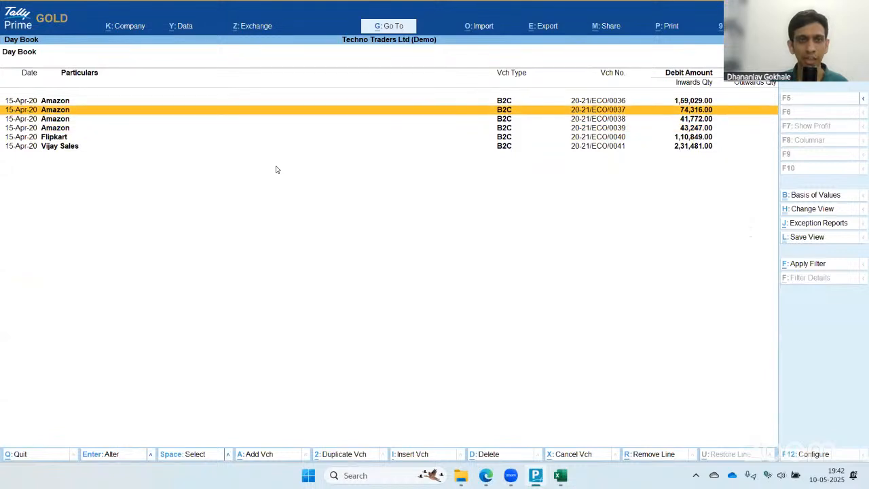
{"action": "key", "text": "Escape"}
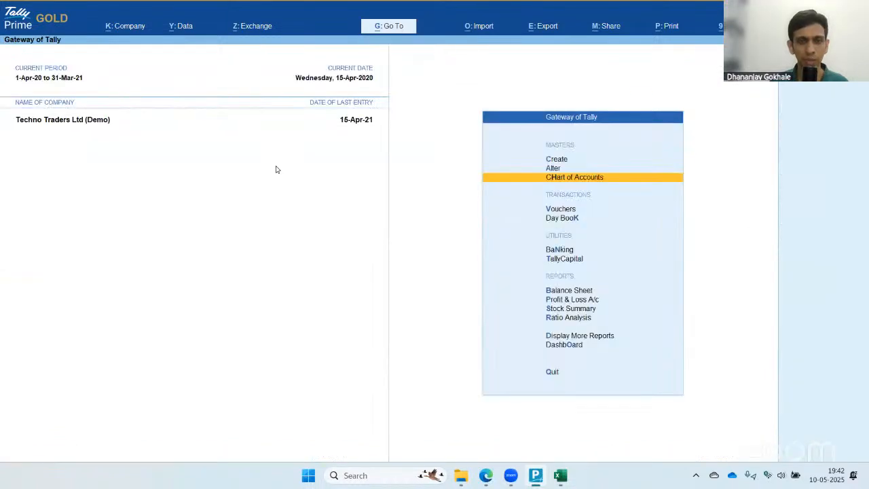
{"action": "left_click", "coordinate": [461, 475]}
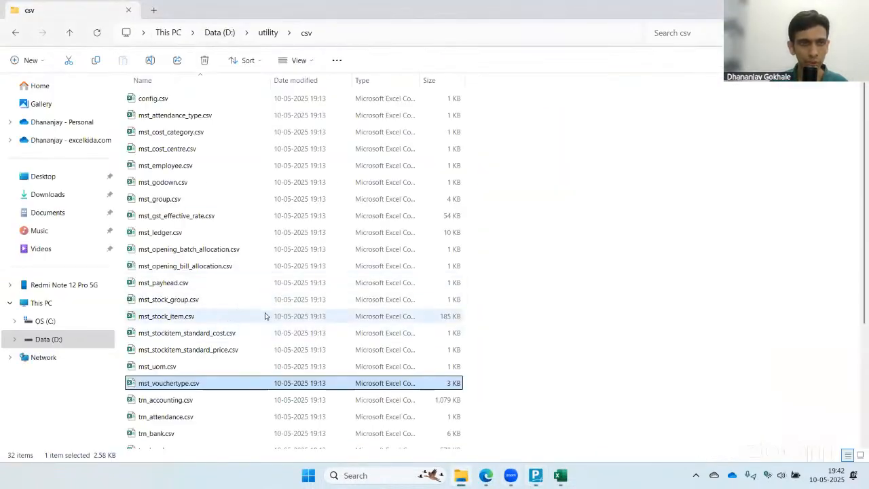
{"action": "left_click", "coordinate": [69, 32]}
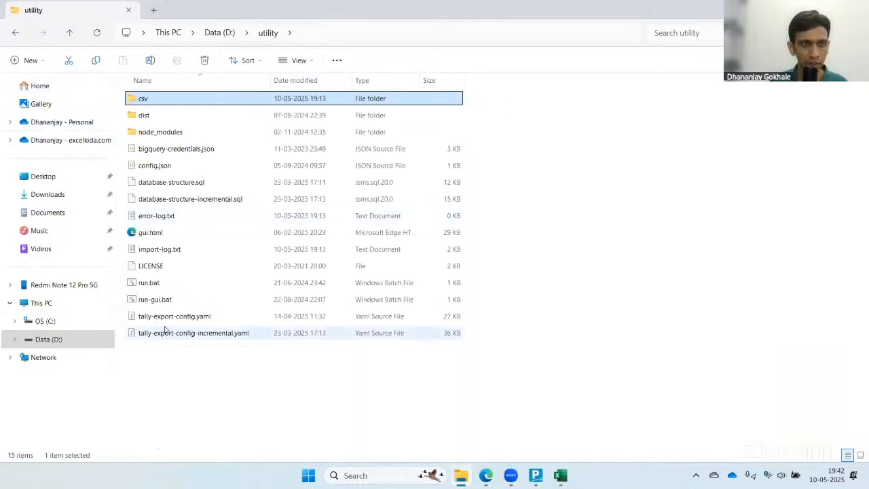
- Launch run-gui.bat from the utility folder, close the Tally to Database Sync page and return to the Sales Dashboard workbook in Excel
{"action": "left_click", "coordinate": [155, 302]}
{"action": "key", "text": "Return"}
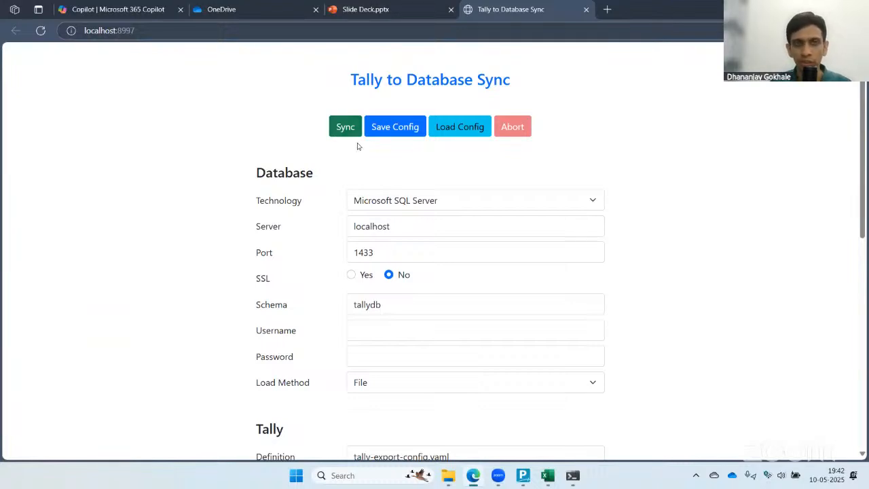
{"action": "left_click", "coordinate": [585, 9]}
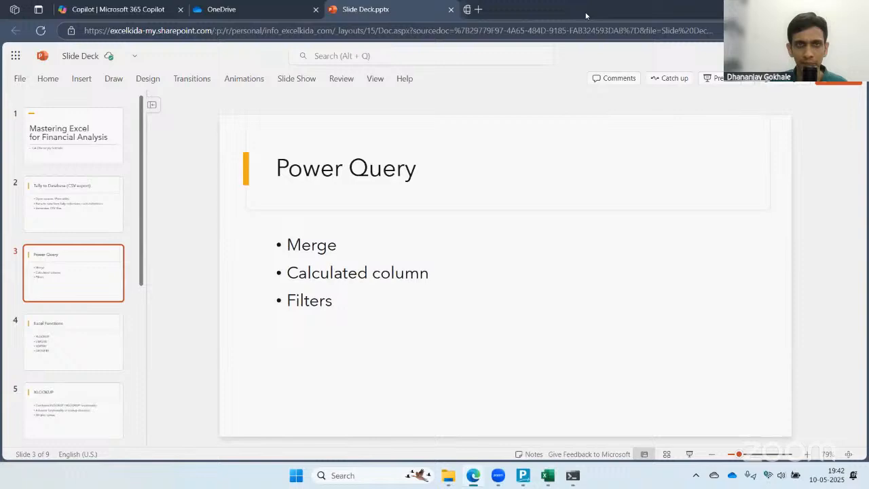
{"action": "left_click", "coordinate": [448, 476]}
{"action": "left_click", "coordinate": [547, 475]}
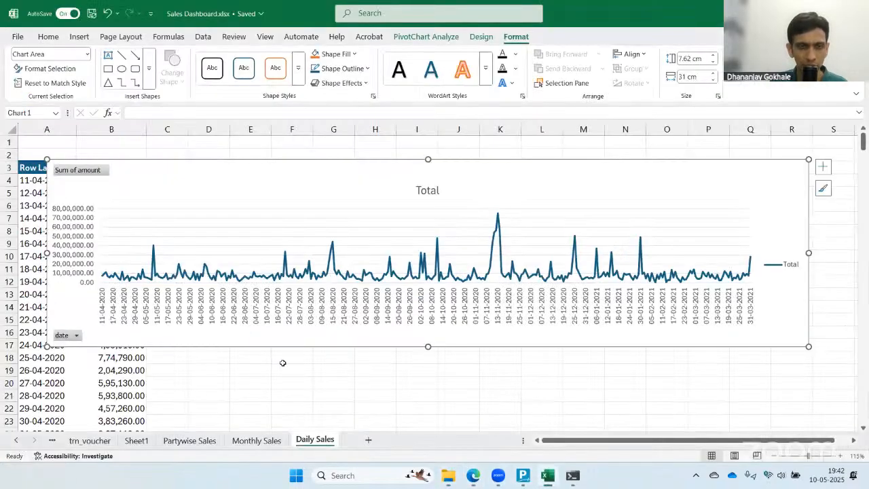
- Show the Refresh All options on the Partywise Sales sheet and close them without refreshing
{"action": "left_click", "coordinate": [189, 440]}
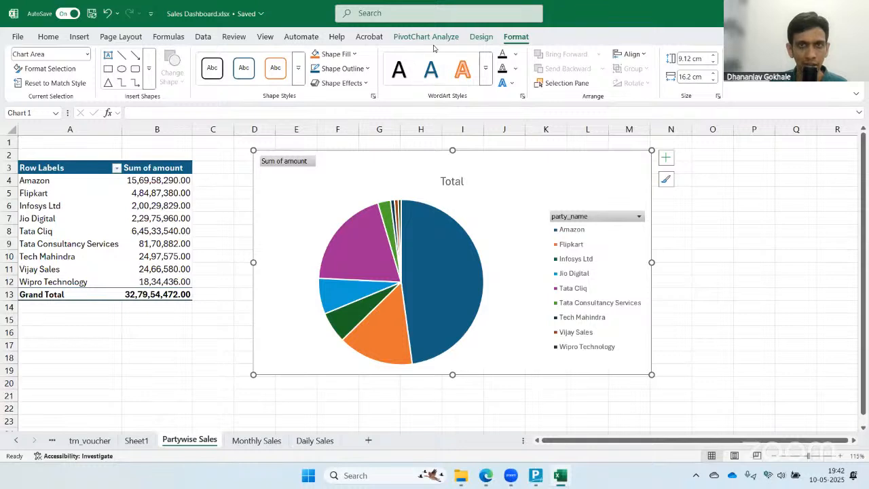
{"action": "left_click", "coordinate": [202, 37]}
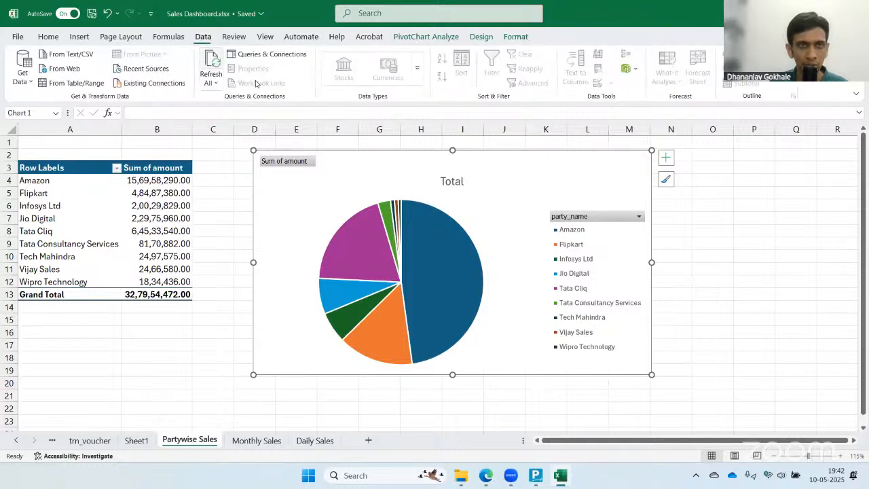
{"action": "left_click", "coordinate": [211, 81]}
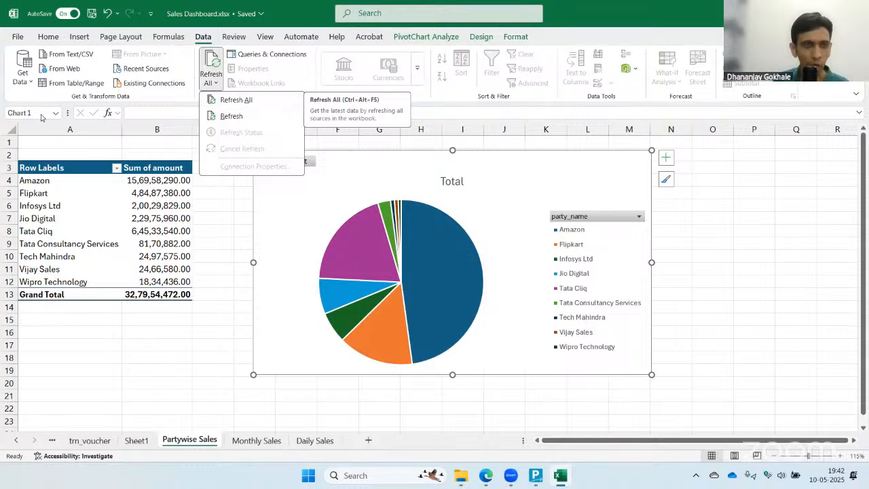
{"action": "left_click", "coordinate": [102, 444]}
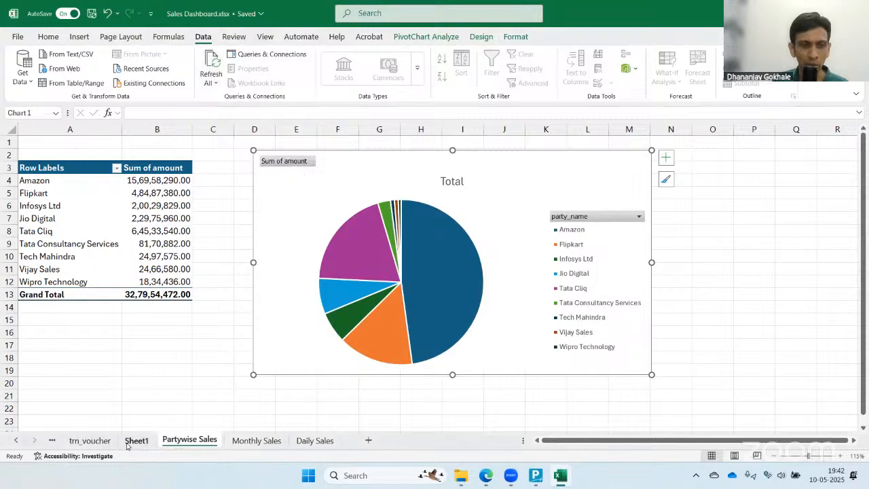
{"action": "left_click", "coordinate": [79, 223]}
- View the voucher data on the trn_voucher sheet, select cell D7 and return to the Partywise Sales sheet
{"action": "left_click", "coordinate": [137, 441]}
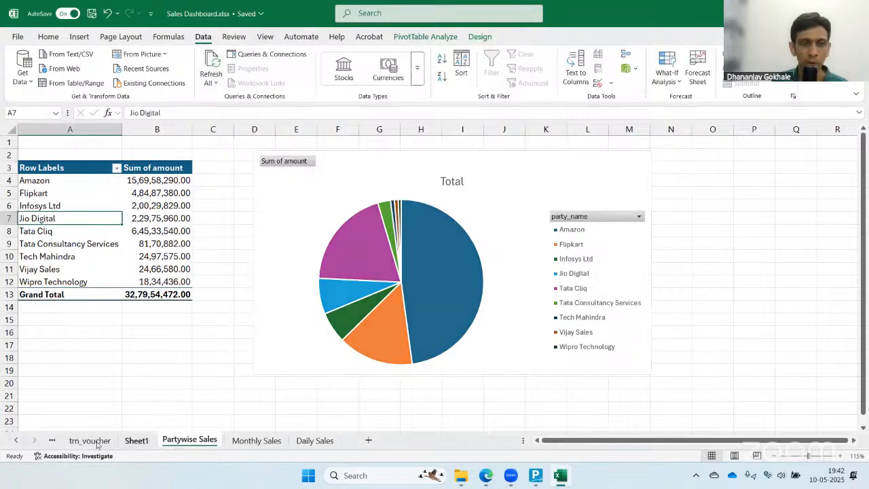
{"action": "left_click", "coordinate": [91, 441]}
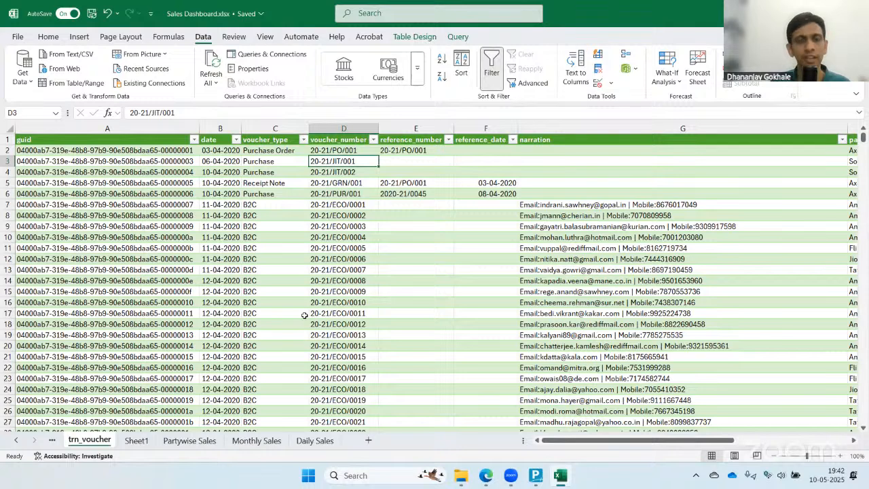
{"action": "left_click", "coordinate": [313, 204]}
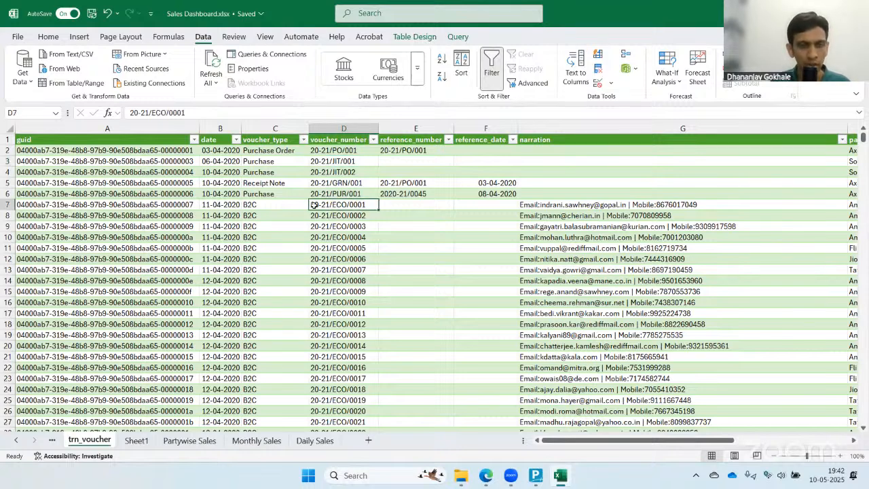
{"action": "left_click", "coordinate": [190, 440]}
- Switch to the slide deck in Edge, show the Excel Functions slide and highlight SORTBY in its list
{"action": "left_click", "coordinate": [485, 475]}
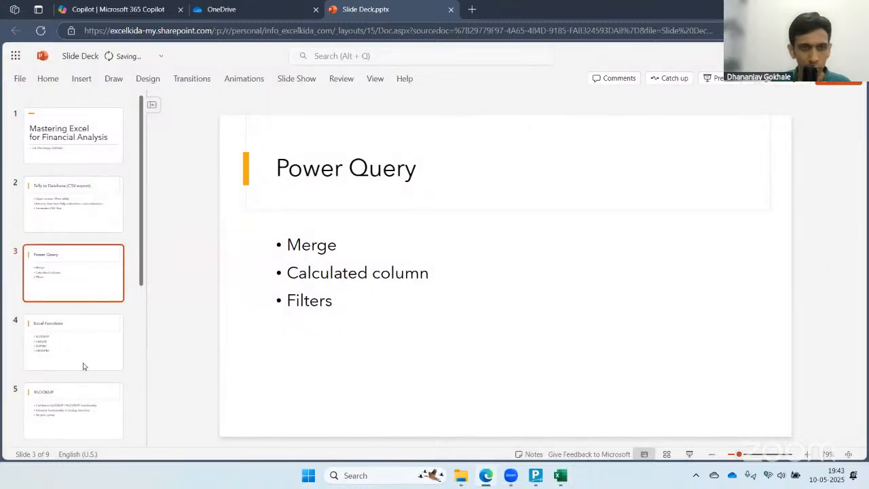
{"action": "left_click", "coordinate": [66, 336]}
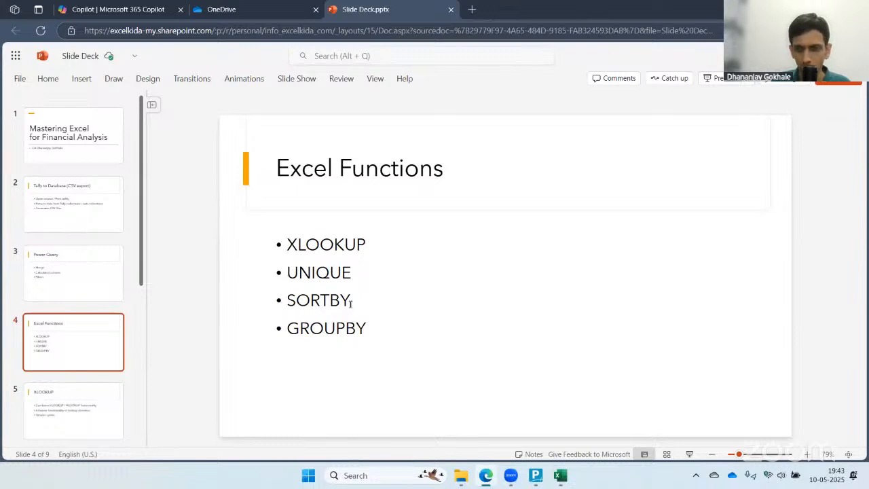
{"action": "left_click", "coordinate": [288, 302]}
{"action": "left_click_drag", "start_coordinate": [287, 302], "coordinate": [350, 301]}
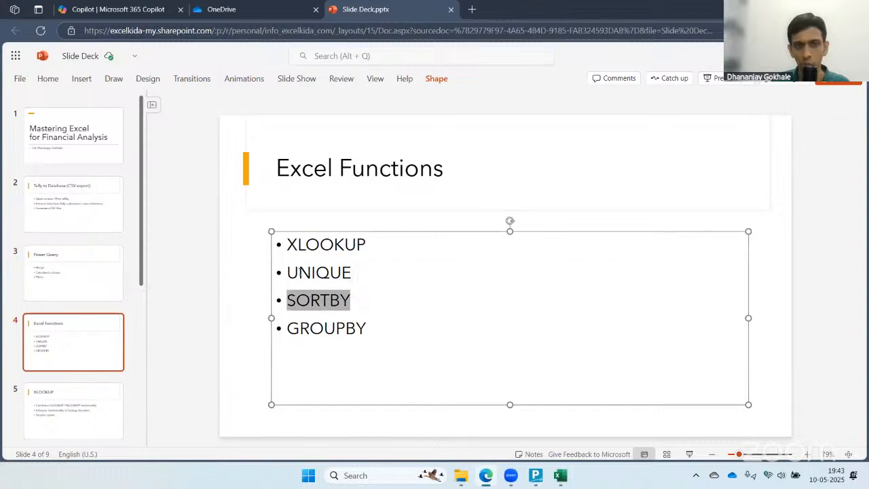
{"action": "left_click", "coordinate": [300, 272]}
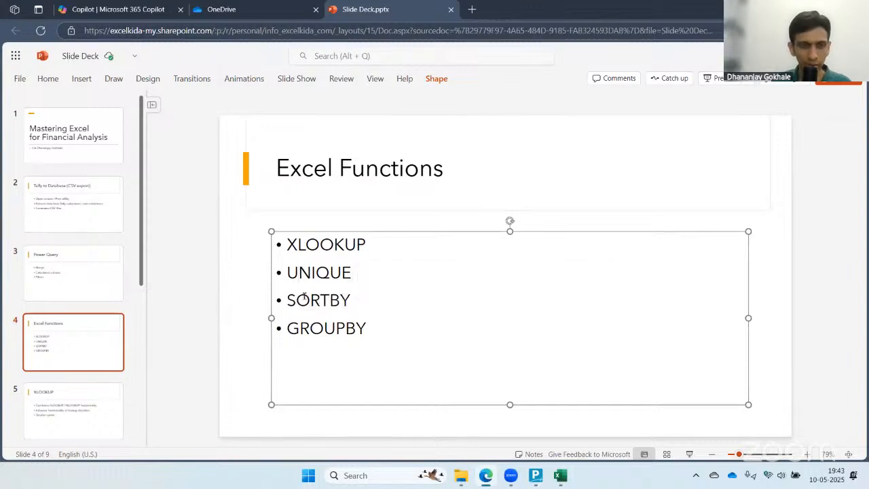
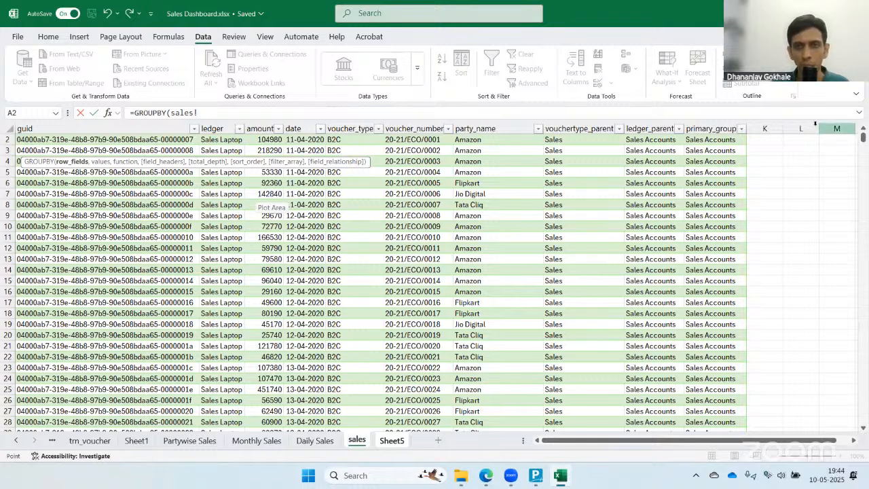
- In the GROUPBY formula in cell A2 of Sheet5, use sales[date] as the row fields and sales[amount] as the values
{"action": "scroll", "coordinate": [486, 203], "scroll_direction": "up", "scroll_amount": 1}
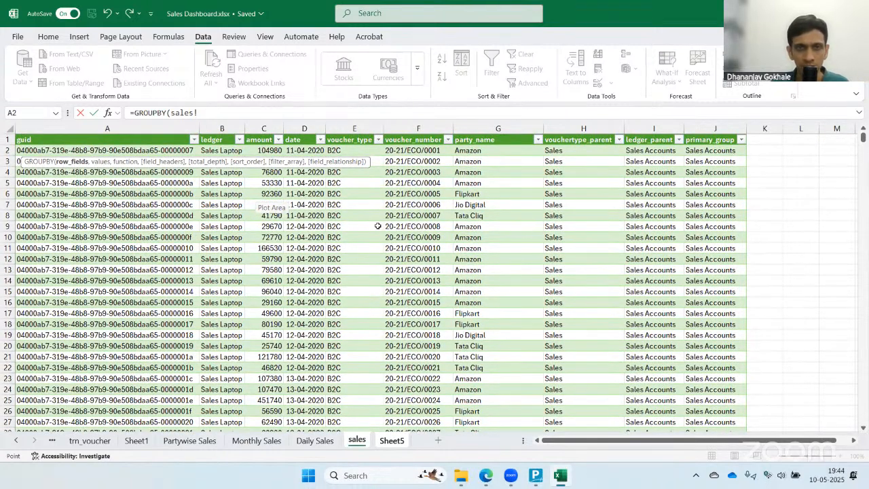
{"action": "left_click", "coordinate": [317, 237]}
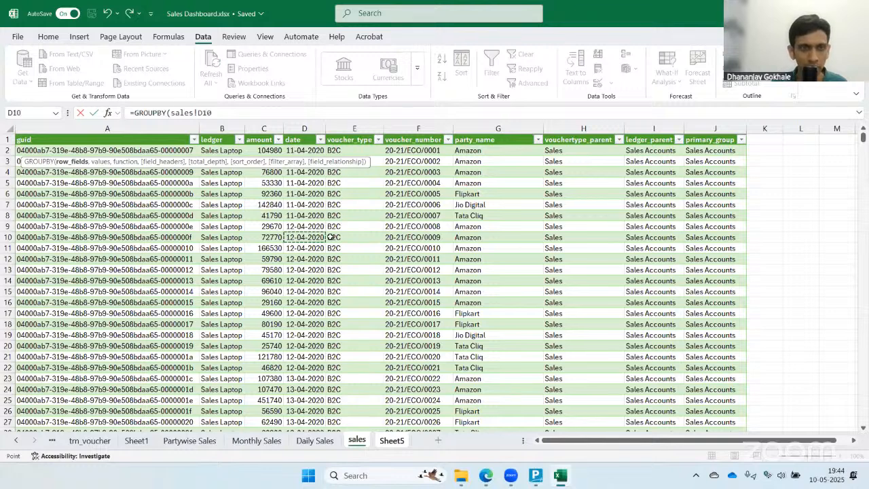
{"action": "left_click", "coordinate": [297, 215]}
{"action": "key", "text": "ctrl+space"}
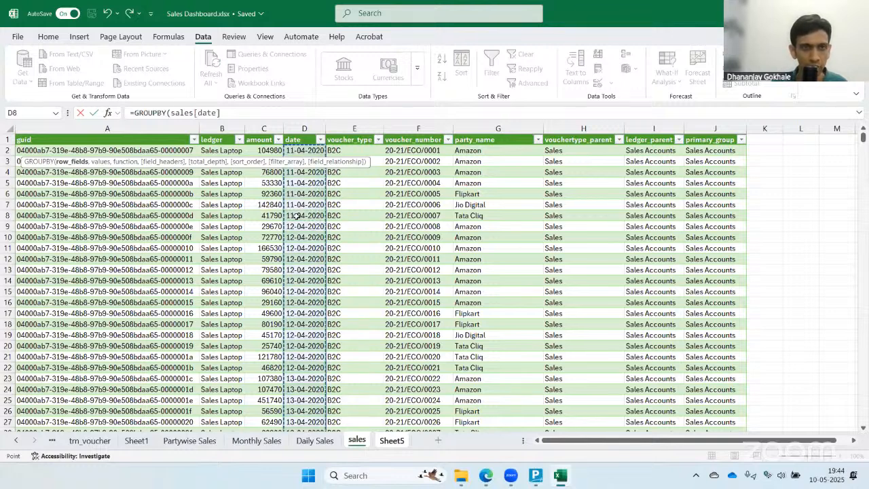
{"action": "type", "text": ","}
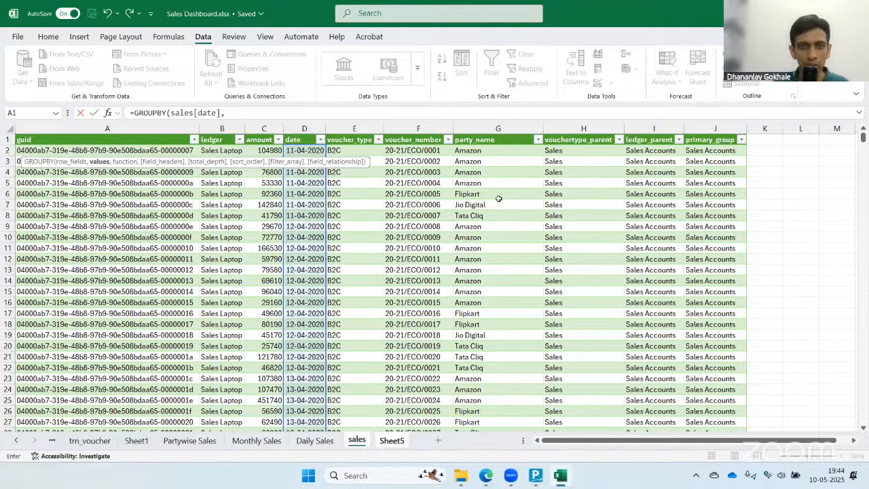
{"action": "left_click", "coordinate": [260, 205]}
{"action": "key", "text": "ctrl+space"}
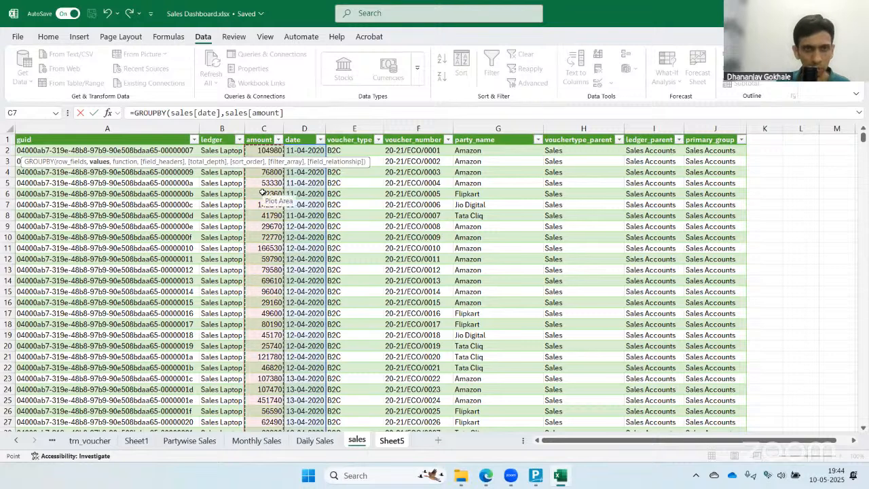
- Set the GROUPBY aggregation function to SUM and the field headers argument to 0 for no headers
{"action": "type", "text": ","}
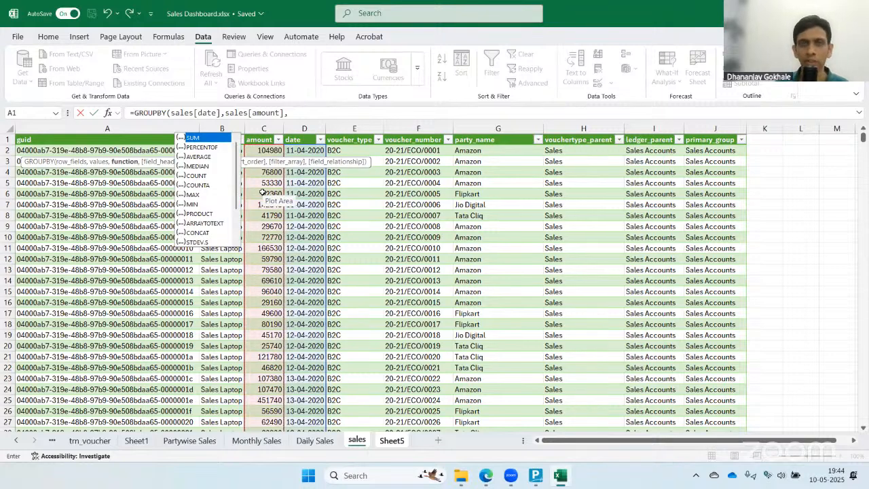
{"action": "key", "text": "Down"}
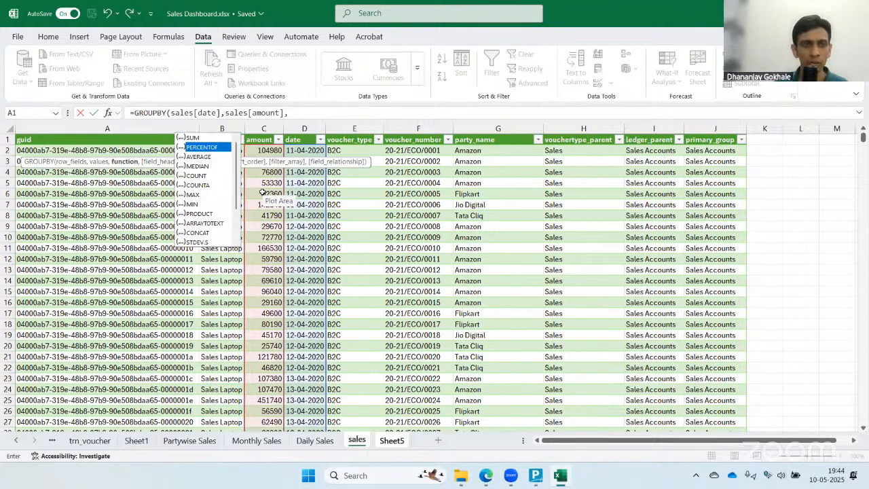
{"action": "key", "text": "Escape"}
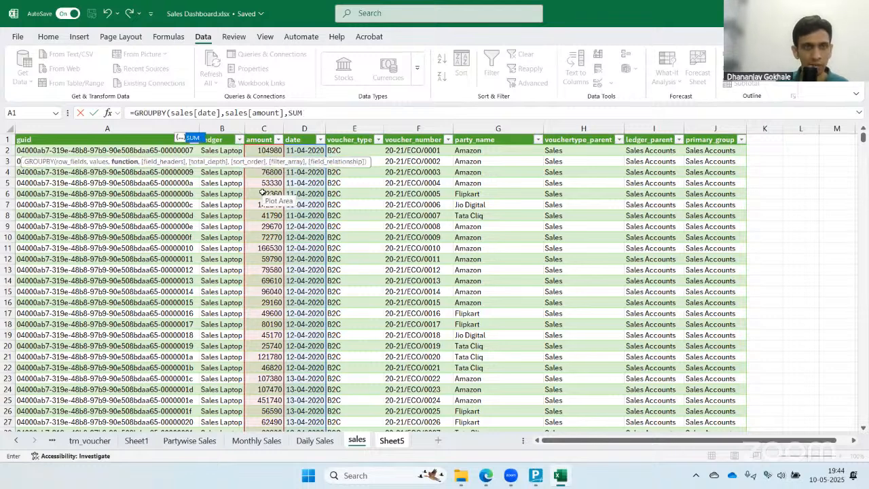
{"action": "type", "text": ","}
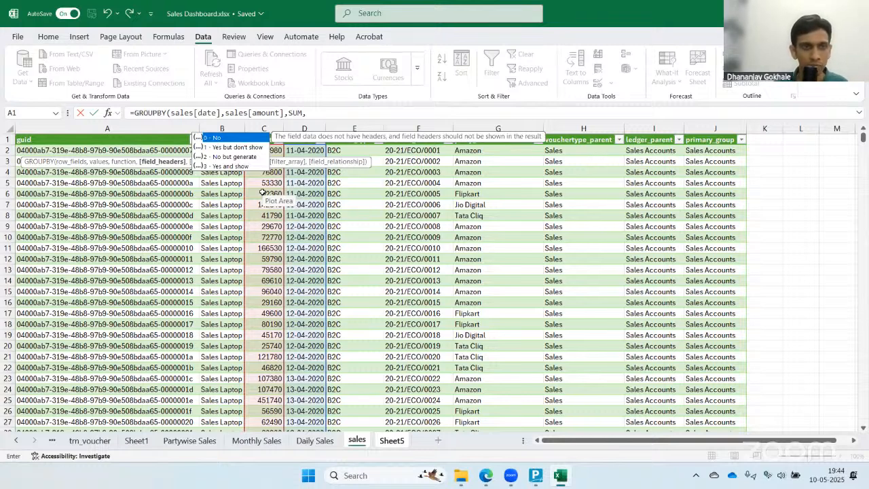
{"action": "key", "text": "Down"}
{"action": "key", "text": "Down"}
{"action": "type", "text": "0"}
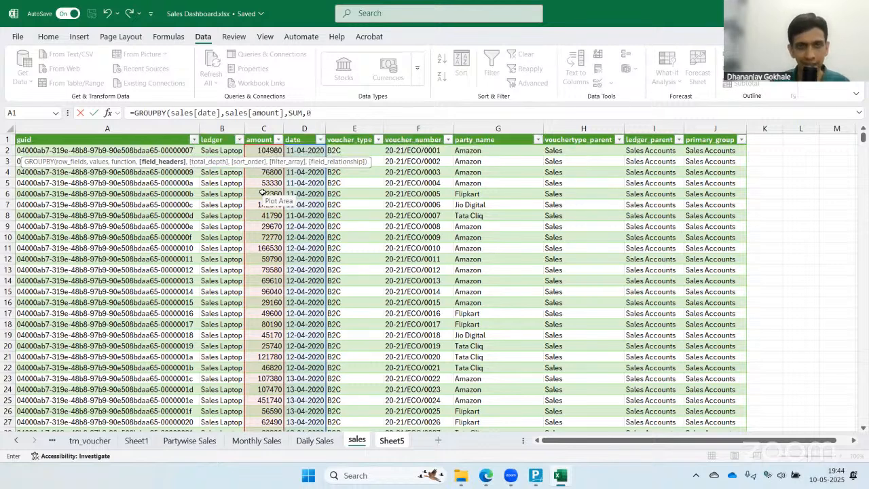
- Set the GROUPBY total depth to 1 for grand totals, leave the sort order empty and complete the formula
{"action": "type", "text": ","}
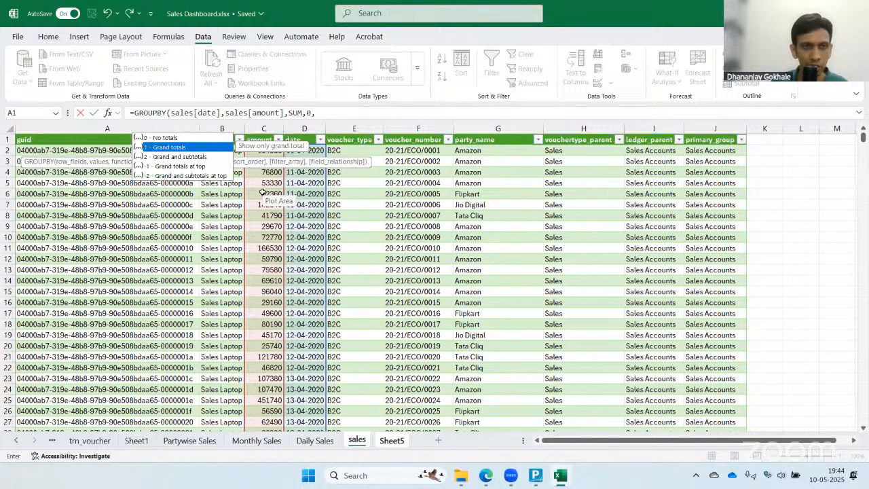
{"action": "type", "text": "1,"}
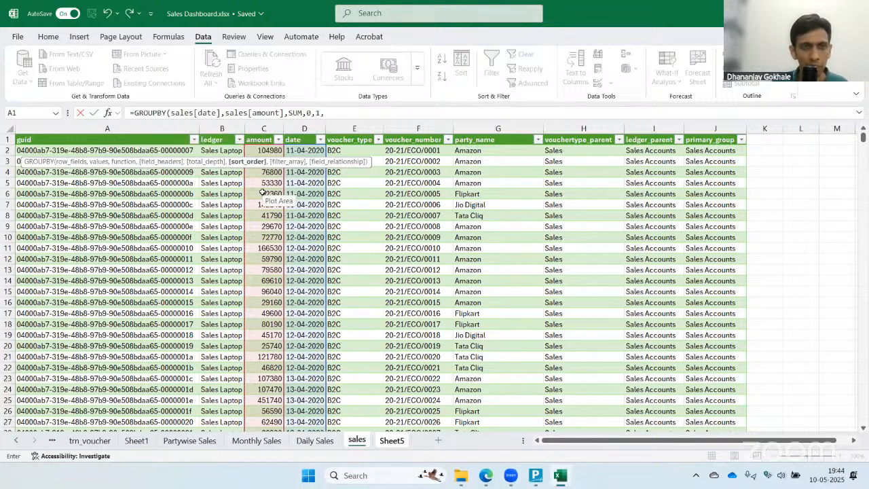
{"action": "type", "text": ","}
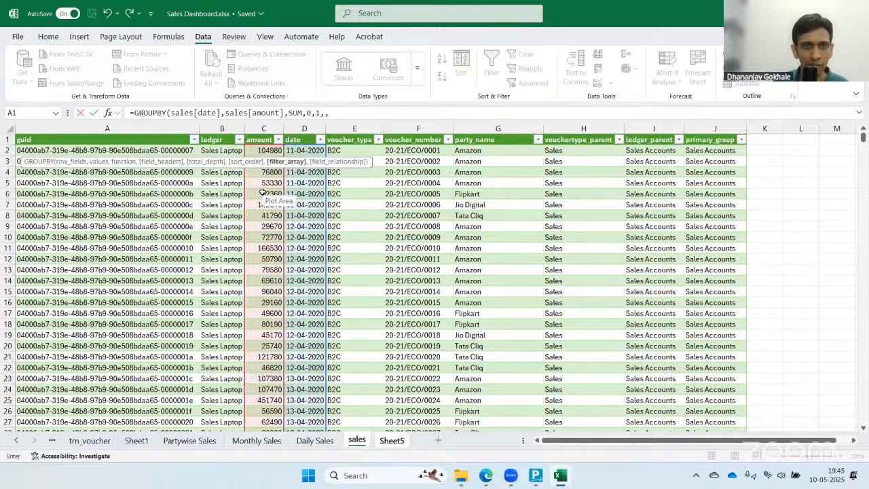
{"action": "key", "text": "Left"}
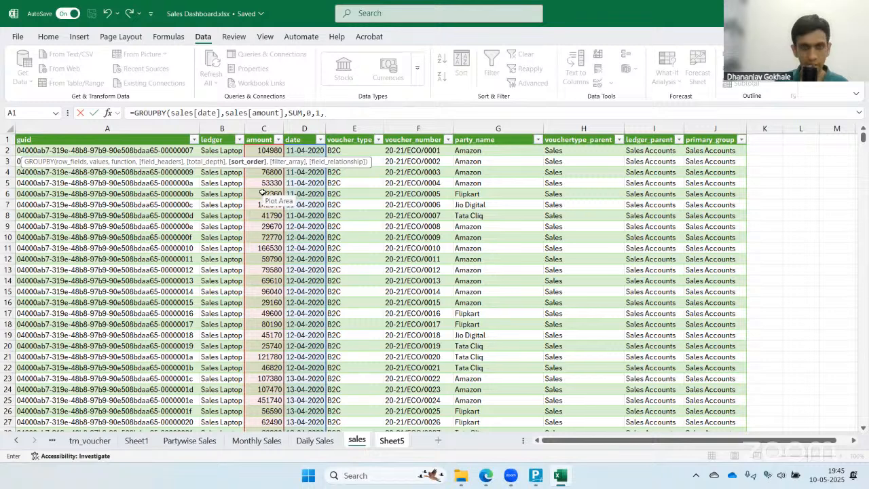
{"action": "type", "text": ")"}
{"action": "key", "text": "Return"}
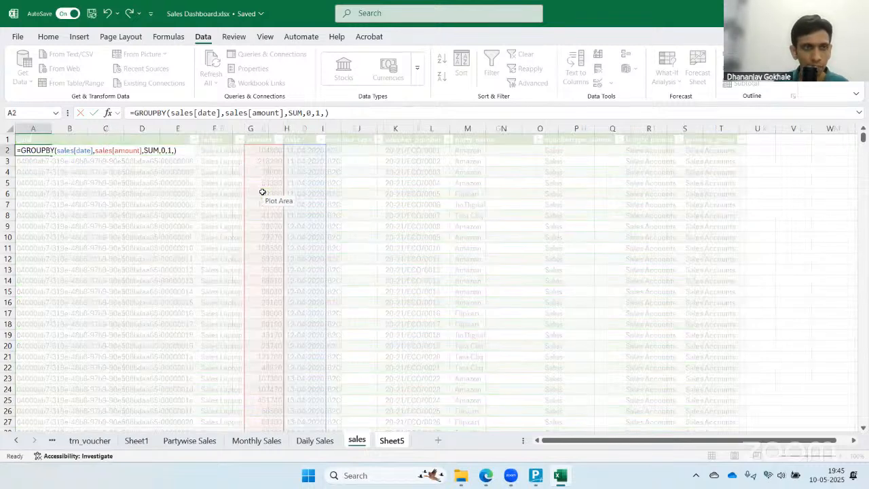
- Format column A of Sheet5 as Short Date and column B with the comma style
{"action": "left_click", "coordinate": [33, 128]}
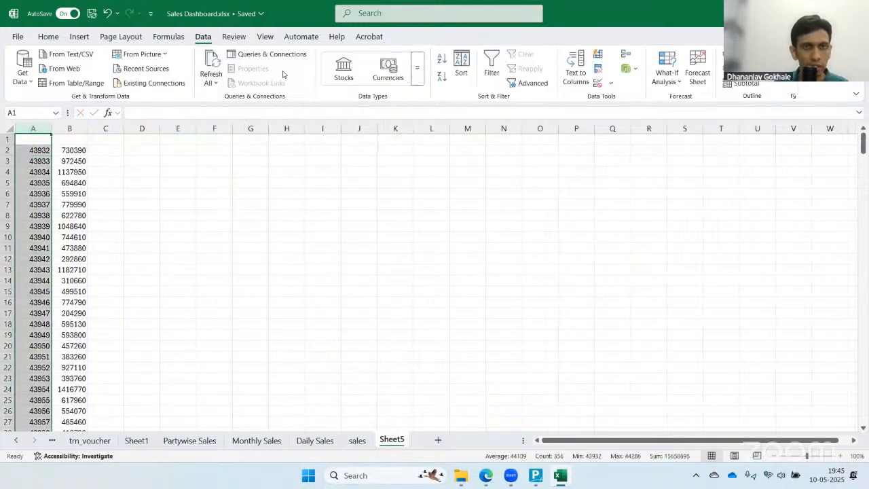
{"action": "left_click", "coordinate": [60, 40]}
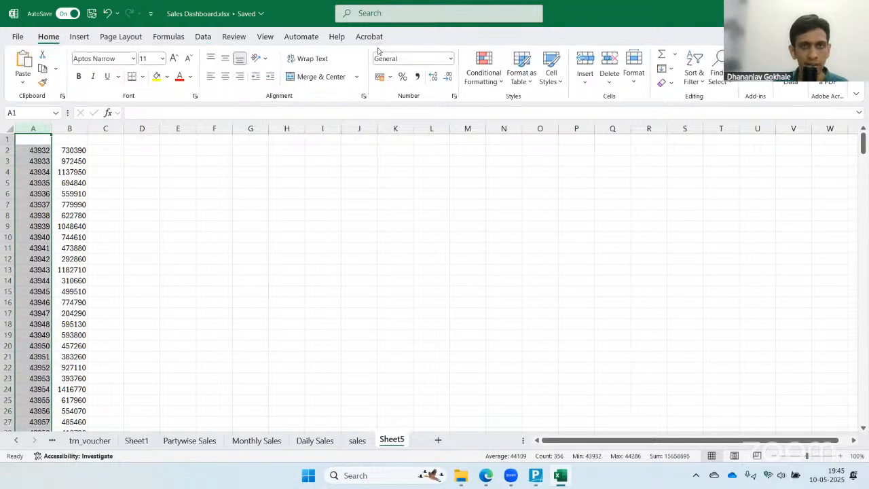
{"action": "left_click", "coordinate": [450, 58]}
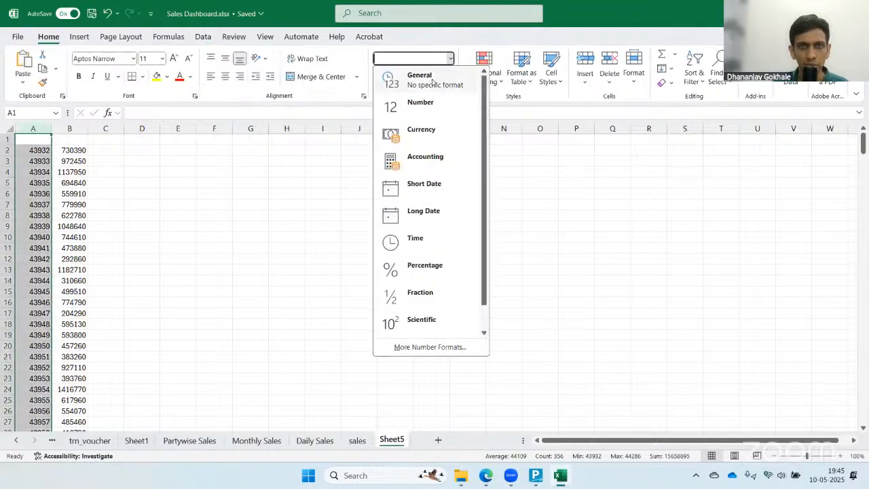
{"action": "left_click", "coordinate": [424, 184]}
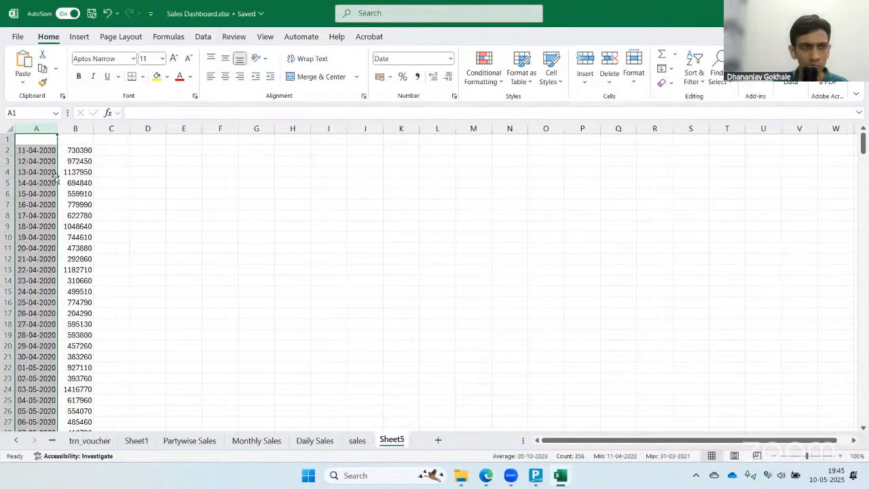
{"action": "left_click", "coordinate": [74, 172]}
{"action": "left_click", "coordinate": [75, 128]}
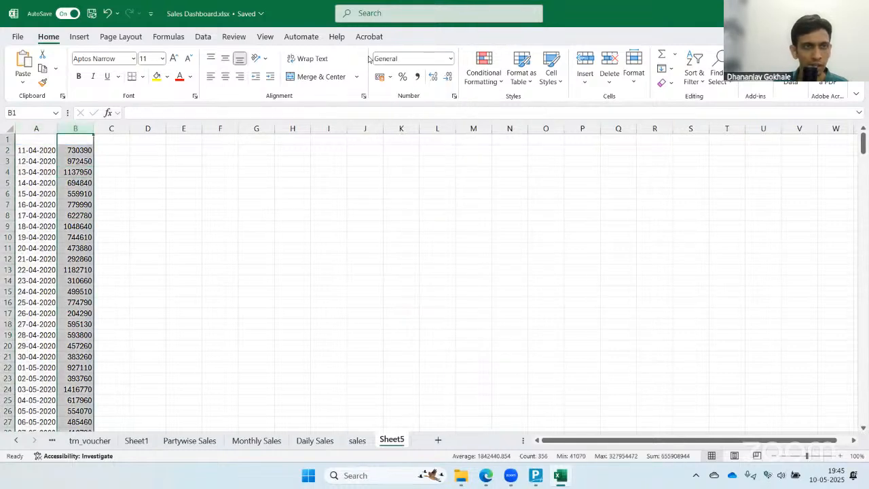
{"action": "left_click", "coordinate": [417, 76]}
- Enter the headers Date in A1 and Turnover in B1, and select the GROUPBY formula cell A2
{"action": "left_click", "coordinate": [28, 143]}
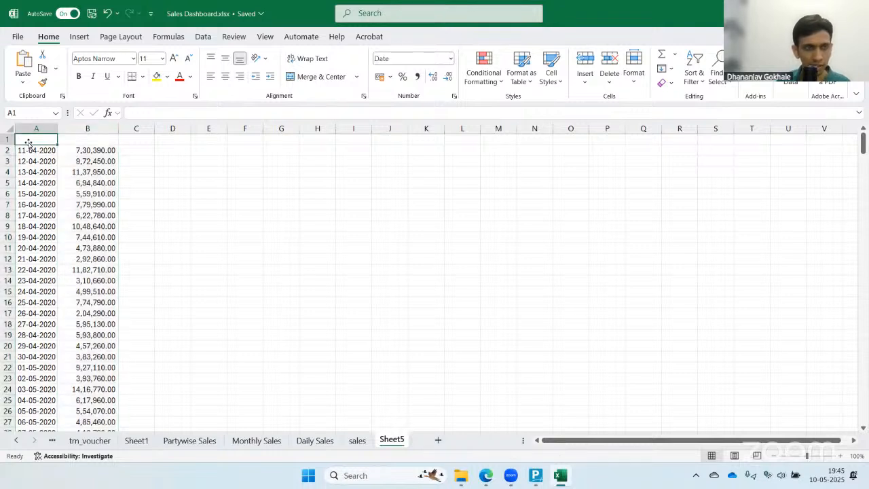
{"action": "type", "text": "Date"}
{"action": "key", "text": "Tab"}
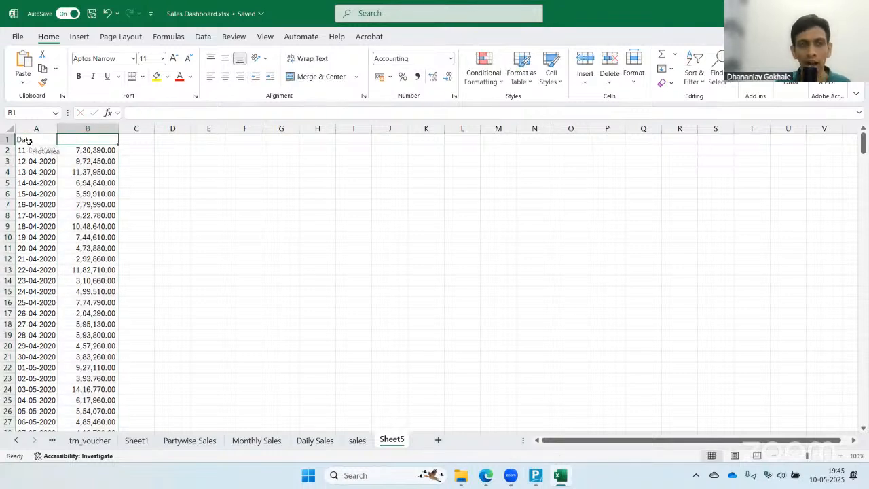
{"action": "type", "text": "Turnover"}
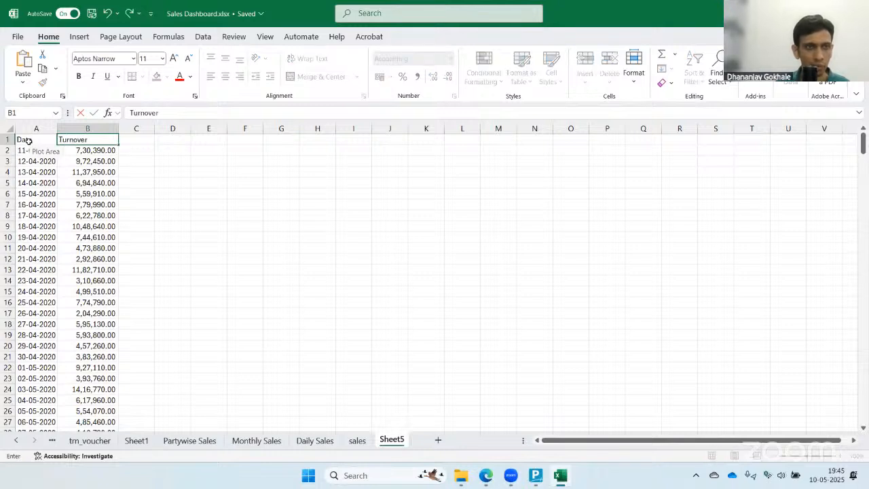
{"action": "key", "text": "Return"}
{"action": "left_click", "coordinate": [278, 205]}
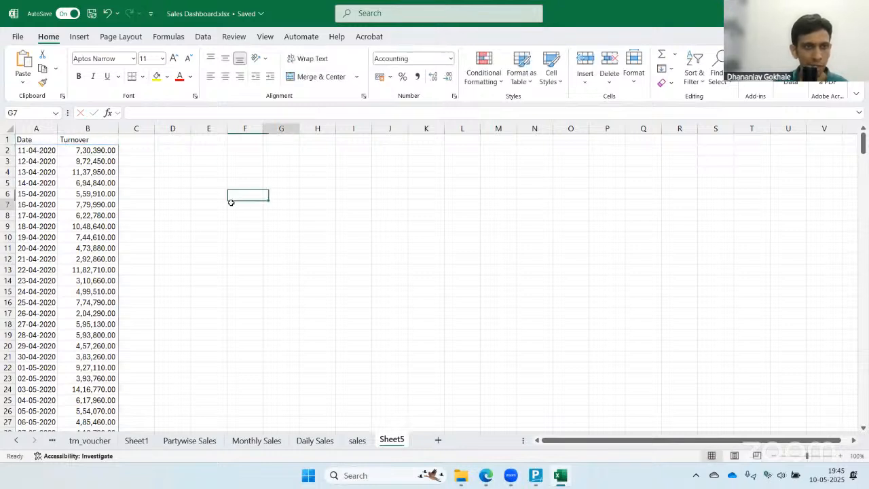
{"action": "left_click", "coordinate": [32, 151]}
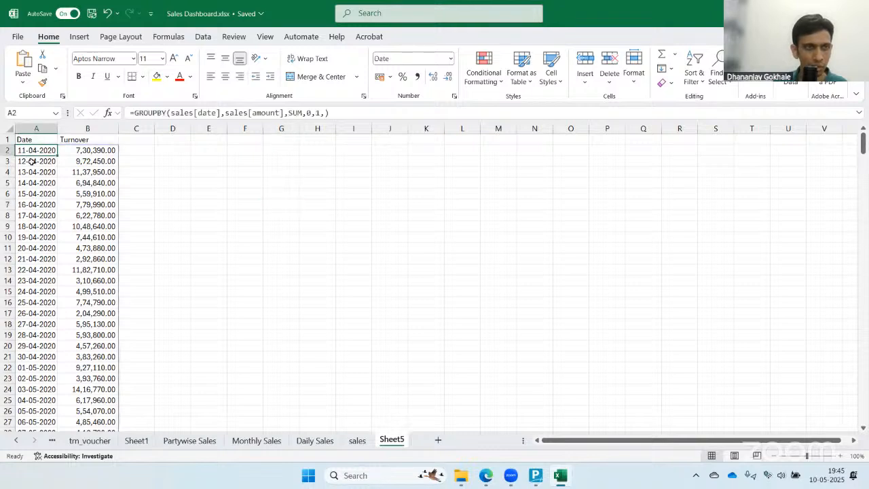
- Move the Daily Sales chart lower to uncover the pivot table's first rows and compare them with the daily turnover in Sheet5
{"action": "left_click", "coordinate": [79, 153]}
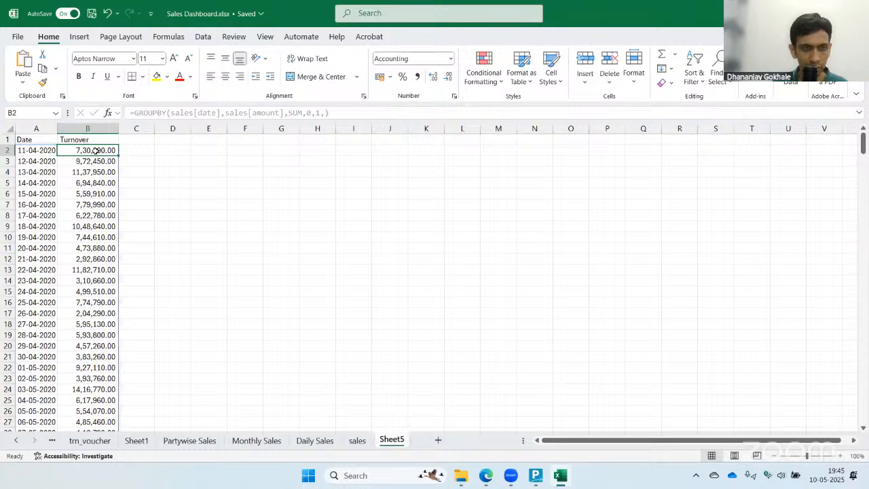
{"action": "left_click", "coordinate": [310, 440]}
{"action": "left_click_drag", "start_coordinate": [223, 210], "coordinate": [234, 280]}
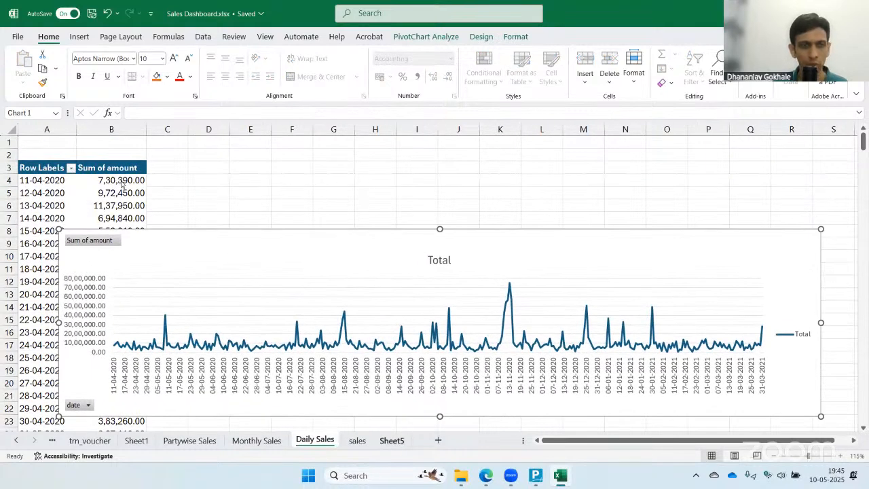
{"action": "left_click", "coordinate": [392, 440]}
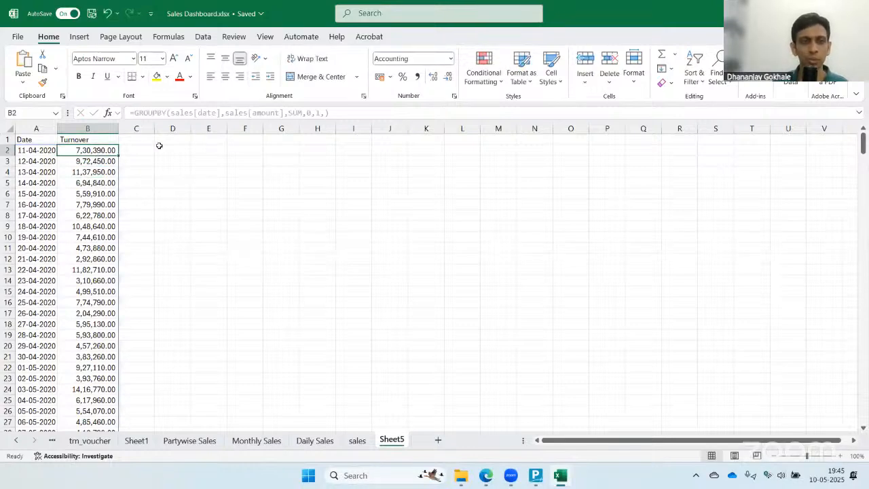
- Copy the daily GROUPBY formula from cell A2 of Sheet5 to cell E2
{"action": "left_click", "coordinate": [28, 150]}
{"action": "key", "text": "ctrl+c"}
{"action": "key", "text": "Right"}
{"action": "key", "text": "Right"}
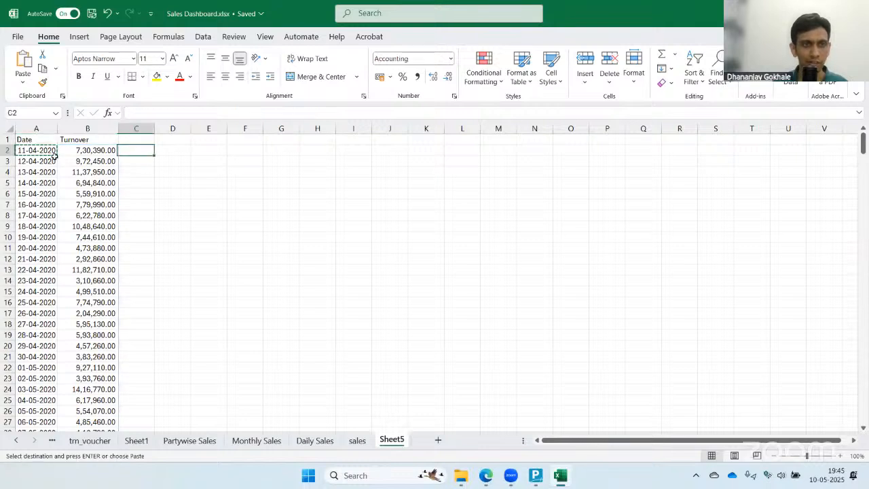
{"action": "key", "text": "Right"}
{"action": "key", "text": "Right"}
{"action": "key", "text": "Return"}
{"action": "key", "text": "Right"}
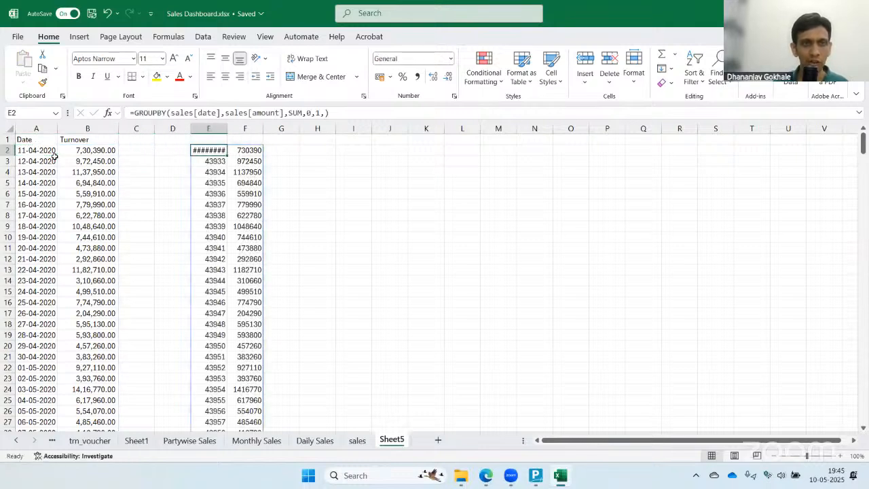
{"action": "key", "text": "Left"}
- Replace sales[date] as the row field of the GROUPBY formula in E2 with the sales table's party_name column
{"action": "key", "text": "F2"}
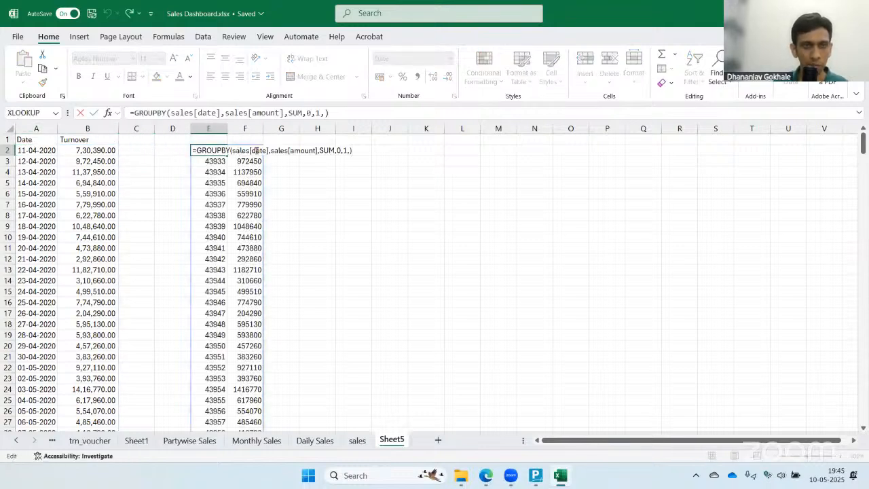
{"action": "left_click", "coordinate": [269, 150]}
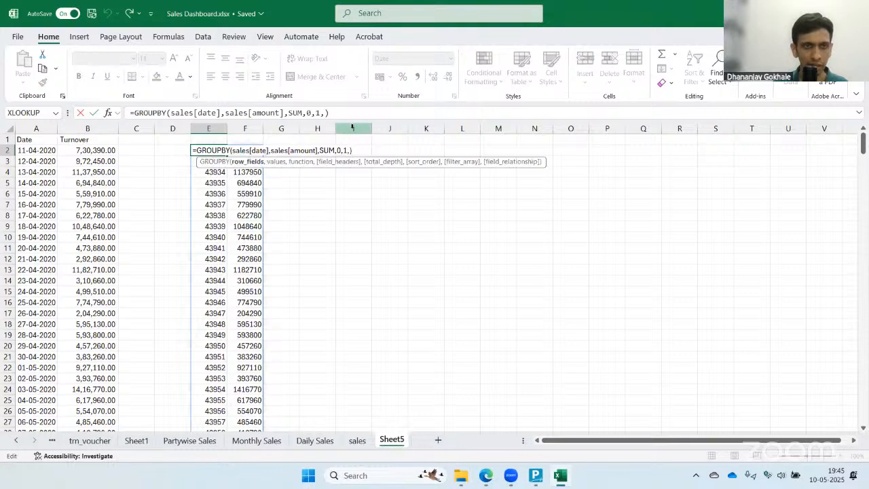
{"action": "key", "text": "shift+Left"}
{"action": "key", "text": "shift+Left"}
{"action": "key", "text": "shift+Left"}
{"action": "key", "text": "shift+Left"}
{"action": "key", "text": "shift+Left"}
{"action": "key", "text": "shift+Left"}
{"action": "key", "text": "shift+Left"}
{"action": "key", "text": "shift+Left"}
{"action": "key", "text": "shift+Left"}
{"action": "key", "text": "shift+Left"}
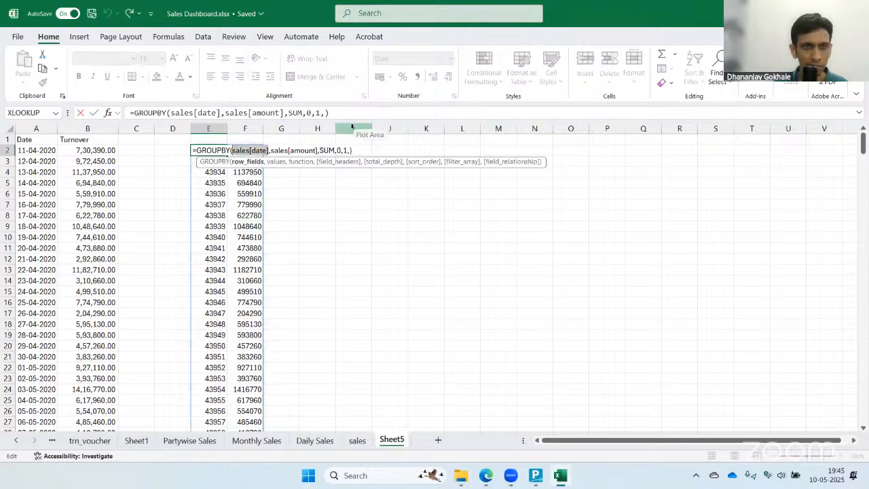
{"action": "key", "text": "BackSpace"}
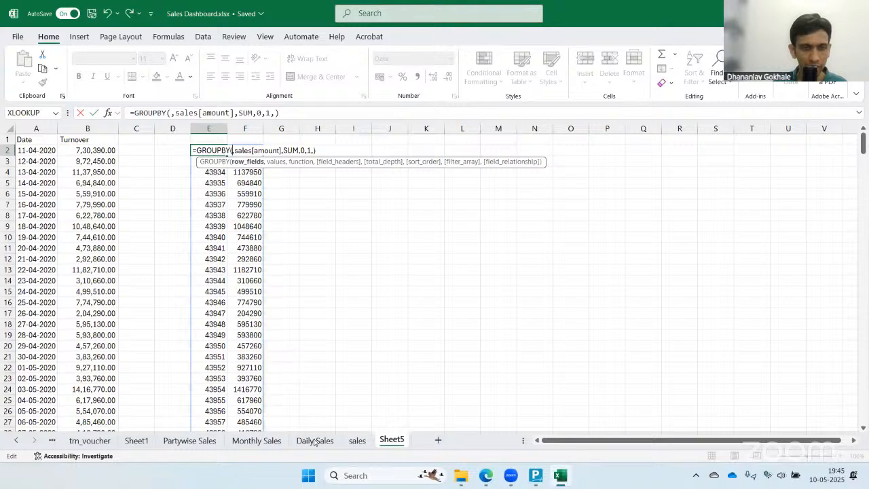
{"action": "left_click", "coordinate": [357, 440]}
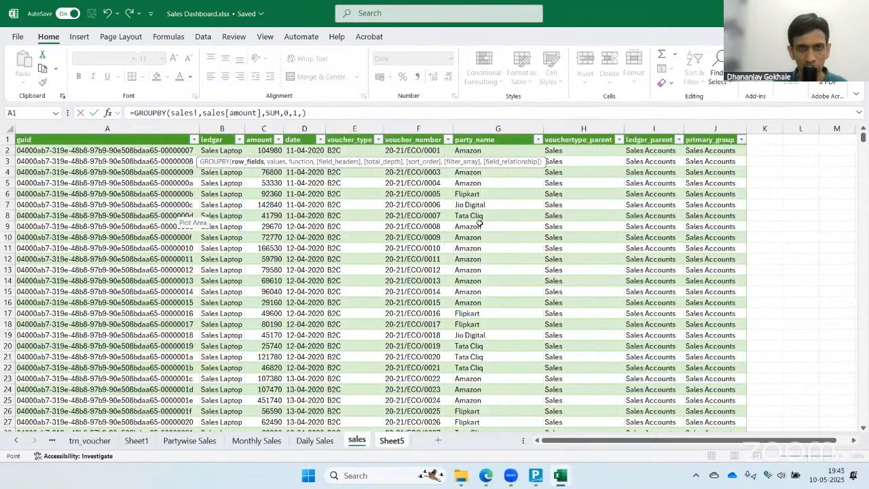
{"action": "left_click", "coordinate": [480, 223]}
{"action": "key", "text": "ctrl+space"}
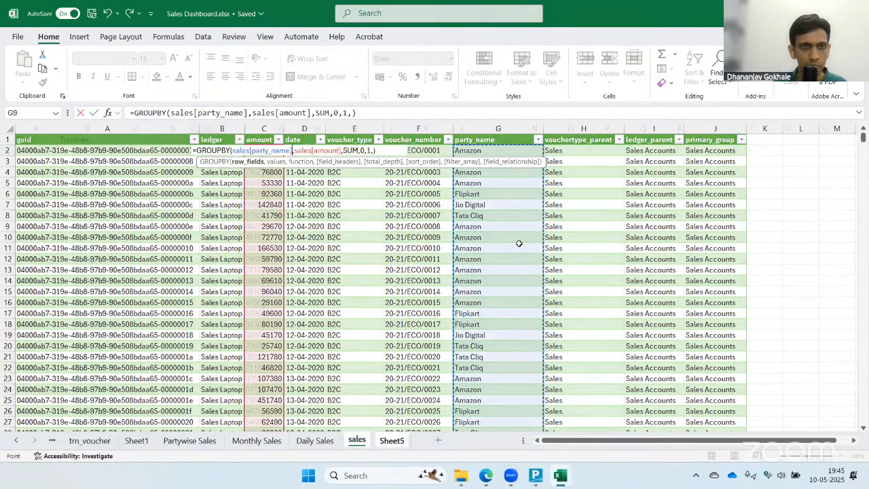
{"action": "key", "text": "Return"}
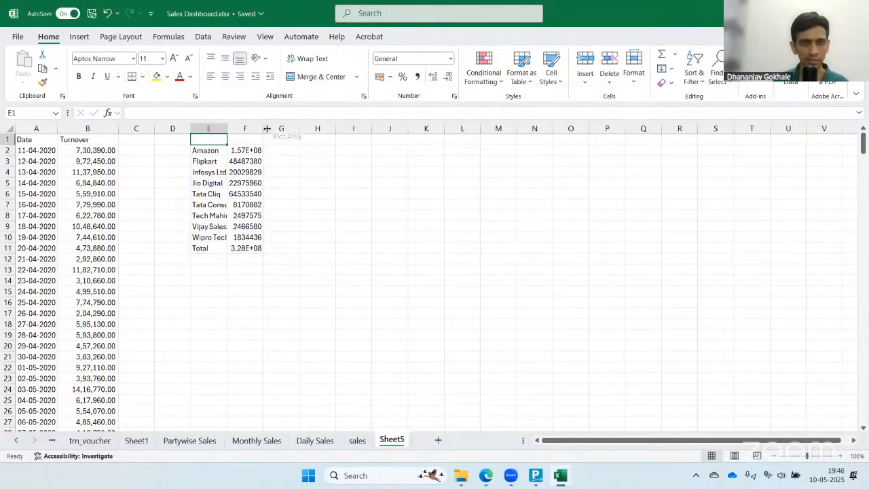
- Widen columns E and F to fit the party names and full turnover amounts
{"action": "left_click_drag", "start_coordinate": [263, 128], "coordinate": [311, 128]}
{"action": "left_click_drag", "start_coordinate": [231, 128], "coordinate": [266, 129]}
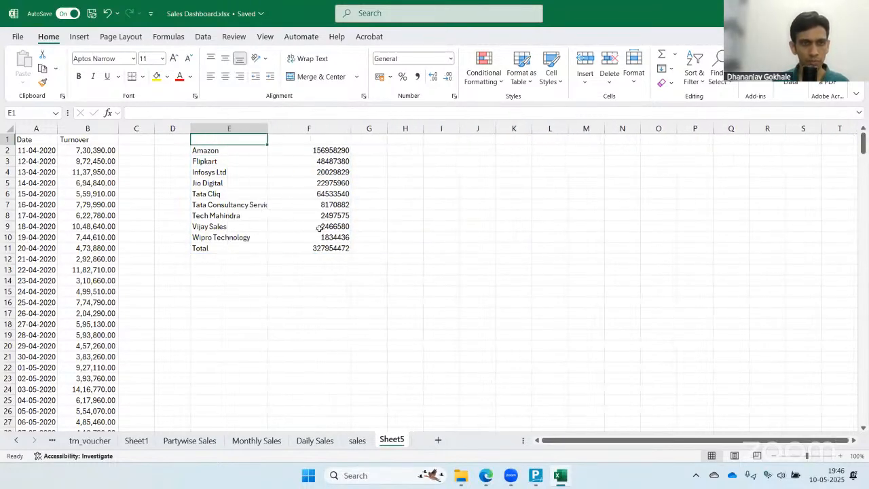
{"action": "scroll", "coordinate": [317, 228], "scroll_direction": "up", "scroll_amount": 1}
{"action": "key", "text": "Right"}
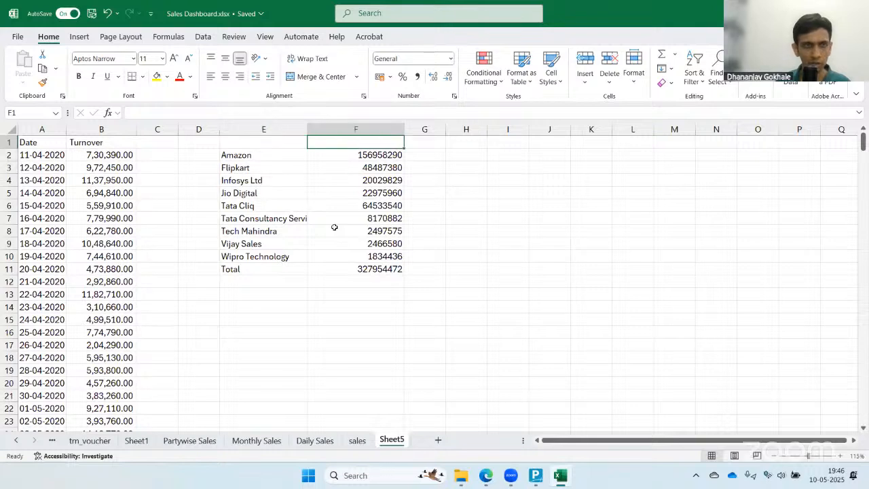
- Copy the Date and Turnover headers from A1:B1 to E1:F1 and rename the header in E1 as Party
{"action": "key", "text": "Left"}
{"action": "key", "text": "Left"}
{"action": "key", "text": "Left"}
{"action": "key", "text": "Left"}
{"action": "key", "text": "shift+Left"}
{"action": "key", "text": "ctrl+c"}
{"action": "key", "text": "Right"}
{"action": "key", "text": "Right"}
{"action": "key", "text": "Right"}
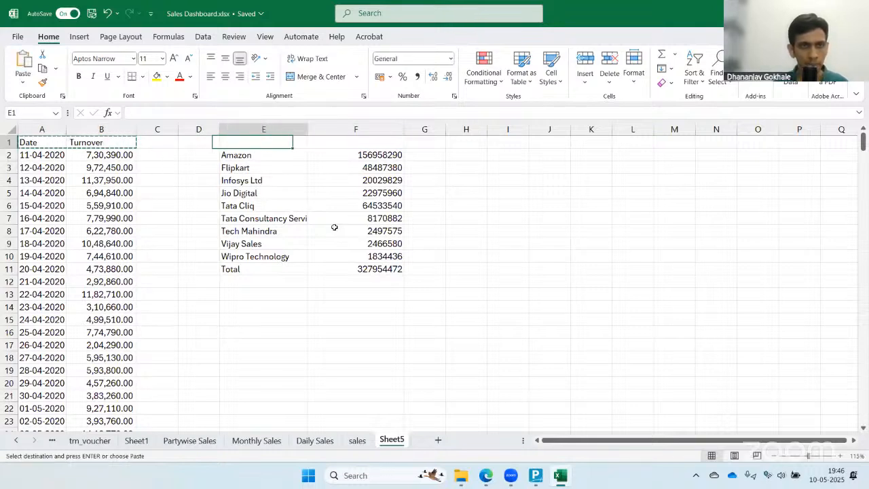
{"action": "key", "text": "ctrl+v"}
{"action": "key", "text": "Escape"}
{"action": "key", "text": "Right"}
{"action": "key", "text": "Left"}
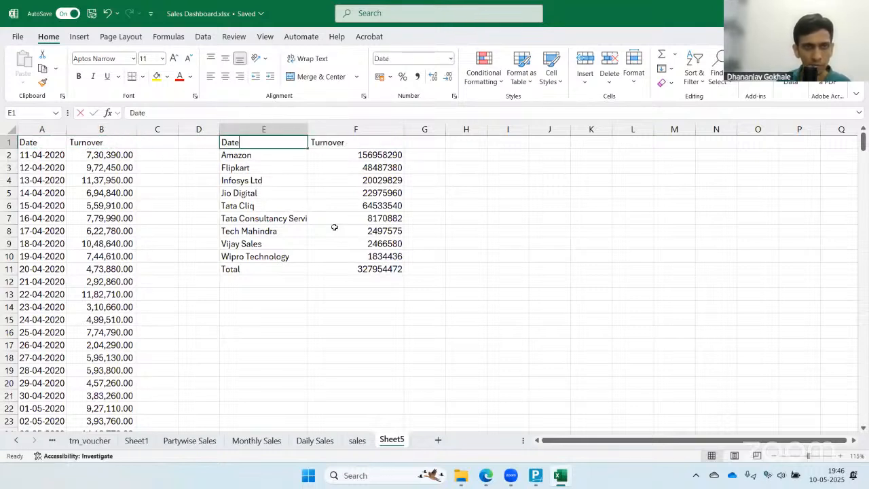
{"action": "type", "text": "Party"}
{"action": "key", "text": "Return"}
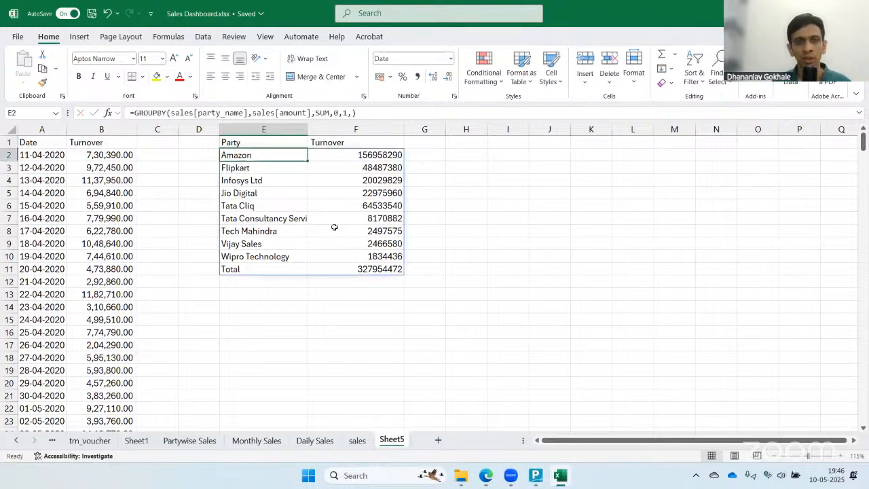
- Apply the comma number style to the whole party-wise Turnover column F
{"action": "left_click", "coordinate": [370, 129]}
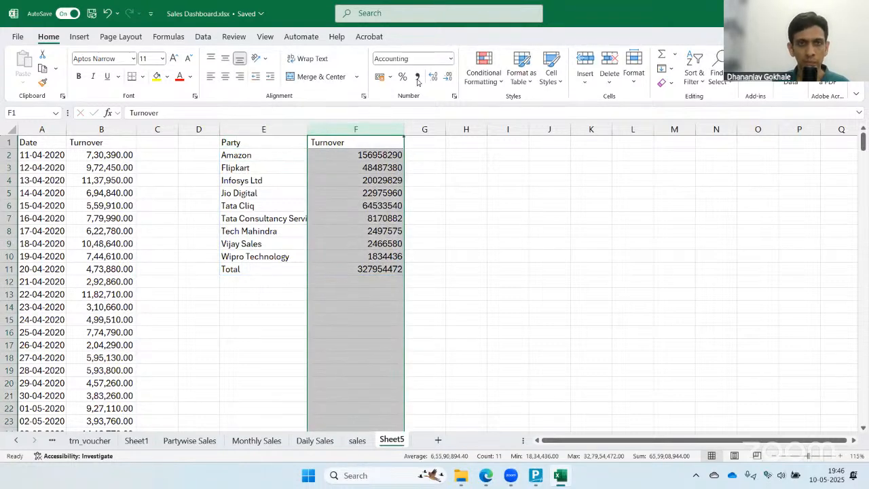
{"action": "left_click", "coordinate": [417, 78]}
{"action": "scroll", "coordinate": [178, 258], "scroll_direction": "down", "scroll_amount": 1}
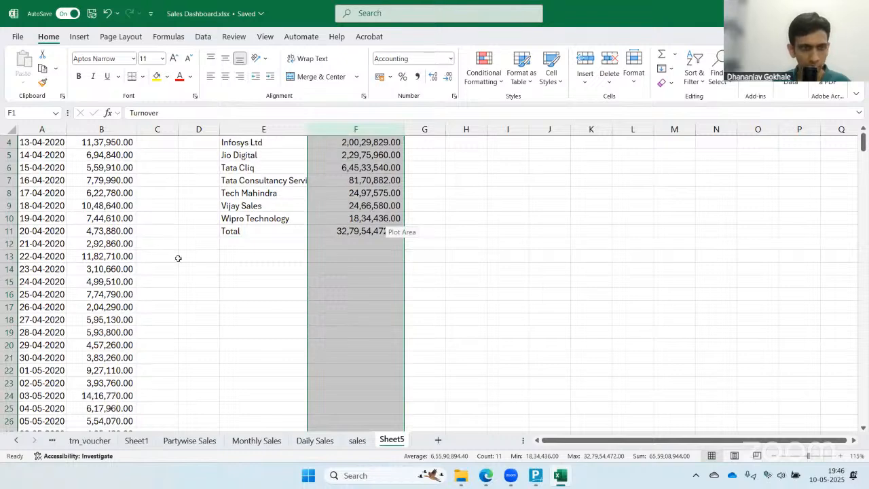
{"action": "scroll", "coordinate": [179, 253], "scroll_direction": "down", "scroll_amount": 15}
{"action": "scroll", "coordinate": [210, 227], "scroll_direction": "up", "scroll_amount": 18}
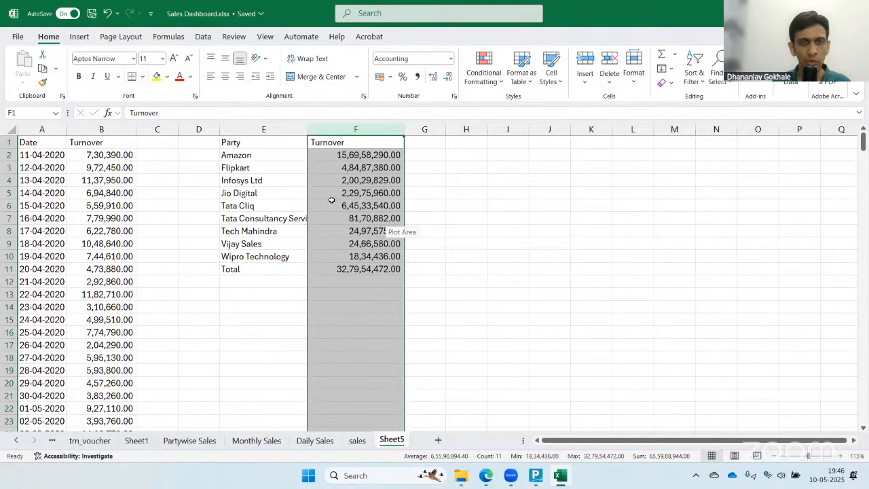
- Review the party-wise turnover in Sheet5 alongside the sales, Daily Sales and Monthly Sales sheets
{"action": "left_click", "coordinate": [340, 180]}
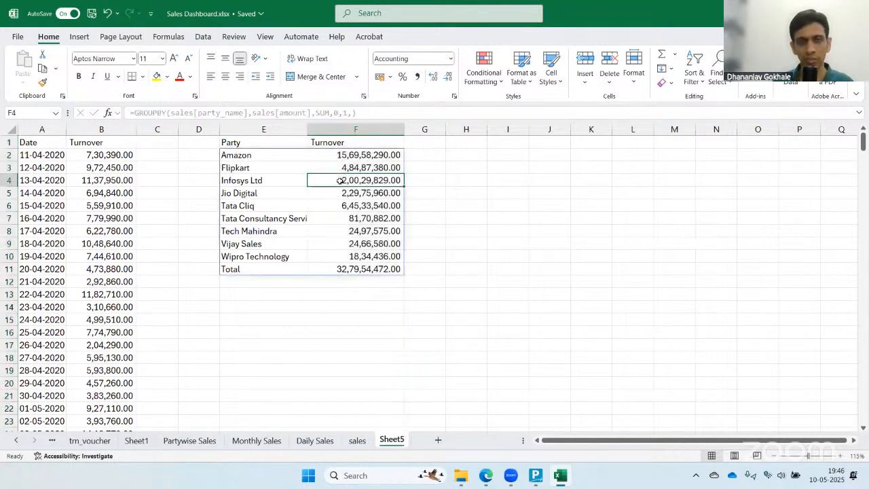
{"action": "left_click", "coordinate": [339, 268]}
{"action": "left_click", "coordinate": [277, 144]}
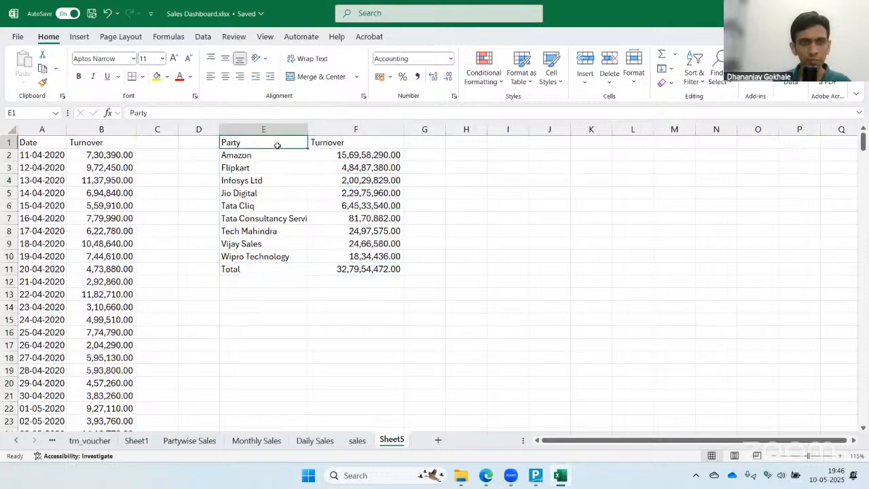
{"action": "left_click", "coordinate": [354, 442]}
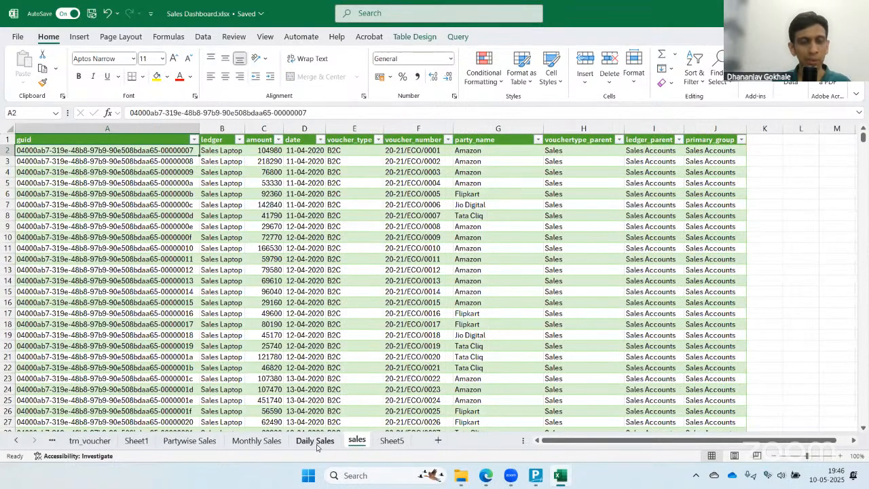
{"action": "left_click", "coordinate": [316, 442]}
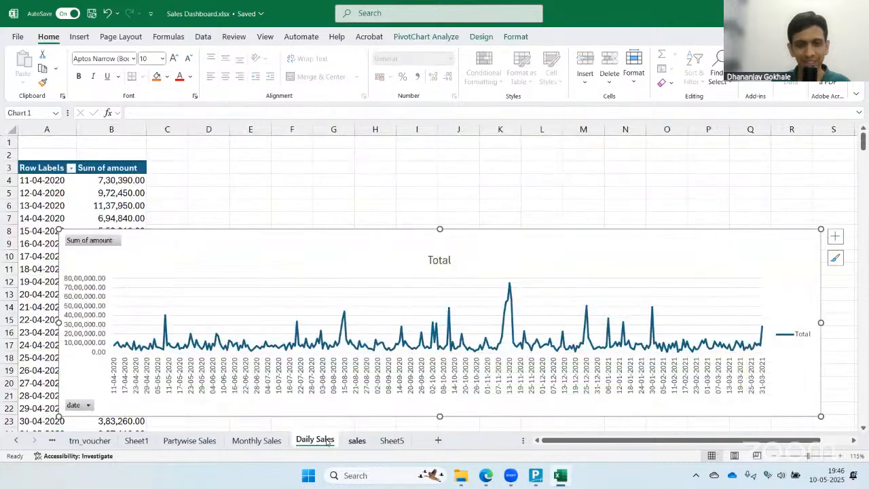
{"action": "left_click", "coordinate": [256, 440]}
{"action": "left_click", "coordinate": [314, 442]}
{"action": "left_click", "coordinate": [391, 441]}
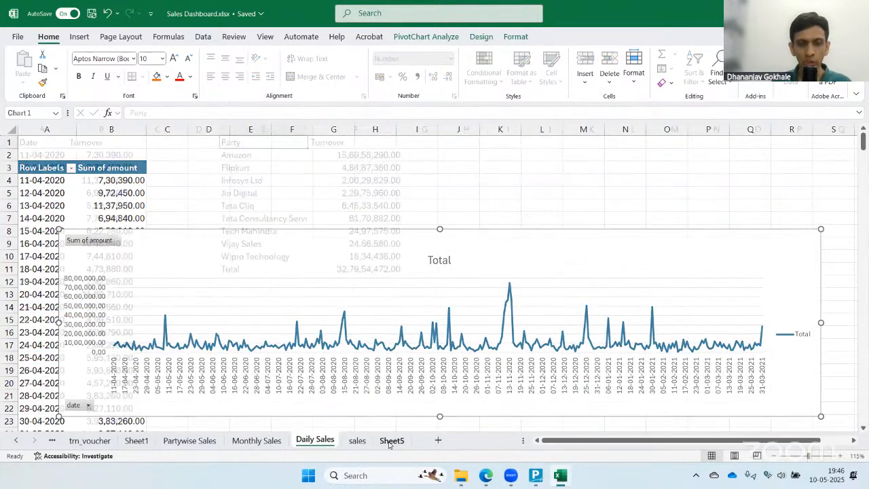
{"action": "left_click", "coordinate": [257, 180]}
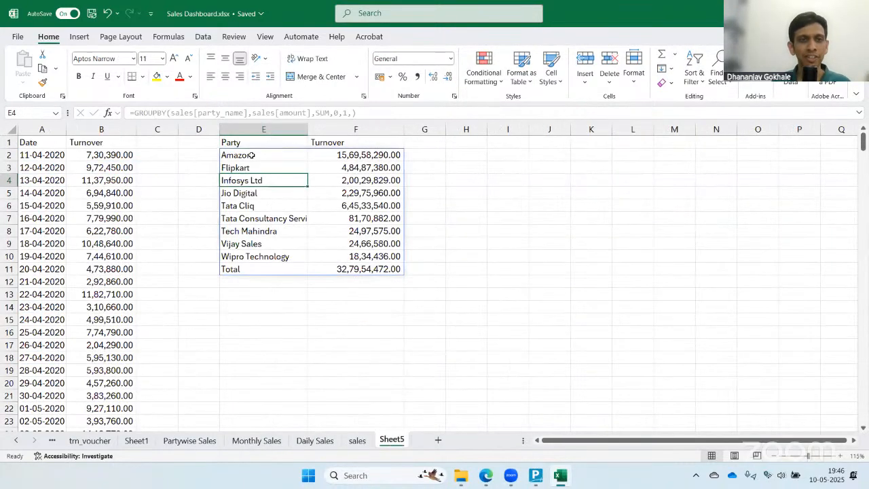
{"action": "key", "text": "Up"}
{"action": "key", "text": "Up"}
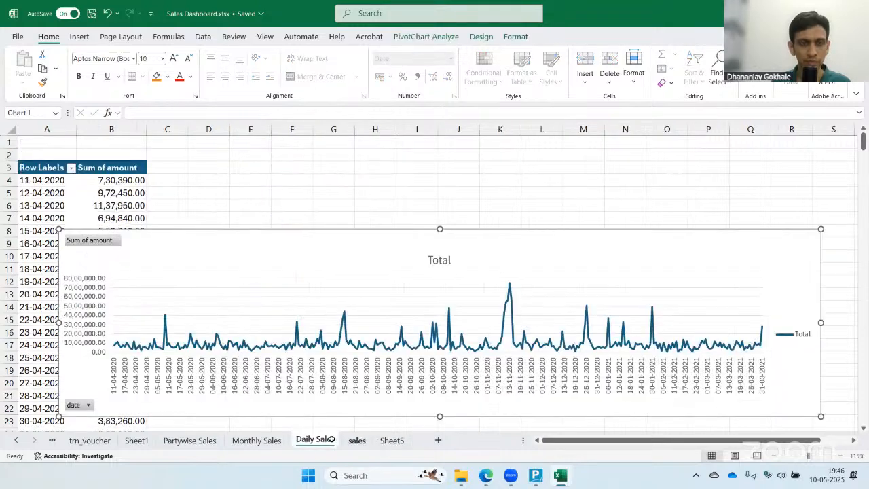
- Look at the available data refresh options for the table on the sales sheet
{"action": "left_click", "coordinate": [354, 440]}
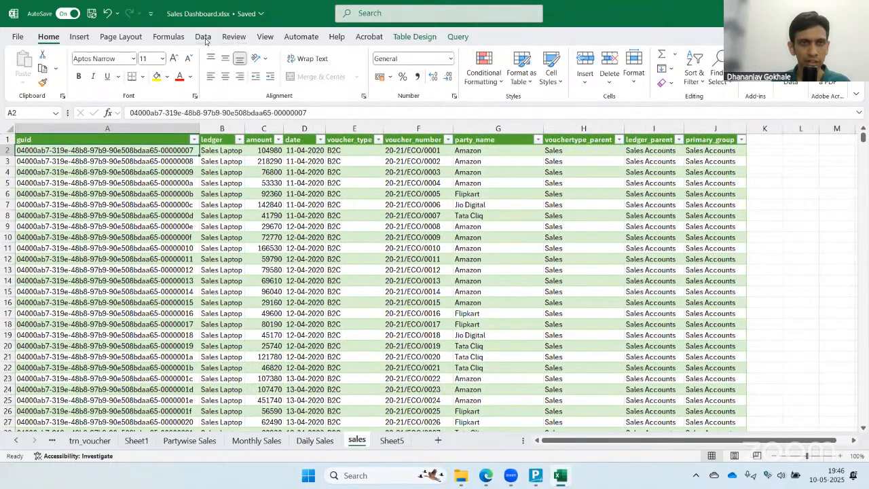
{"action": "left_click", "coordinate": [203, 37]}
{"action": "left_click", "coordinate": [210, 83]}
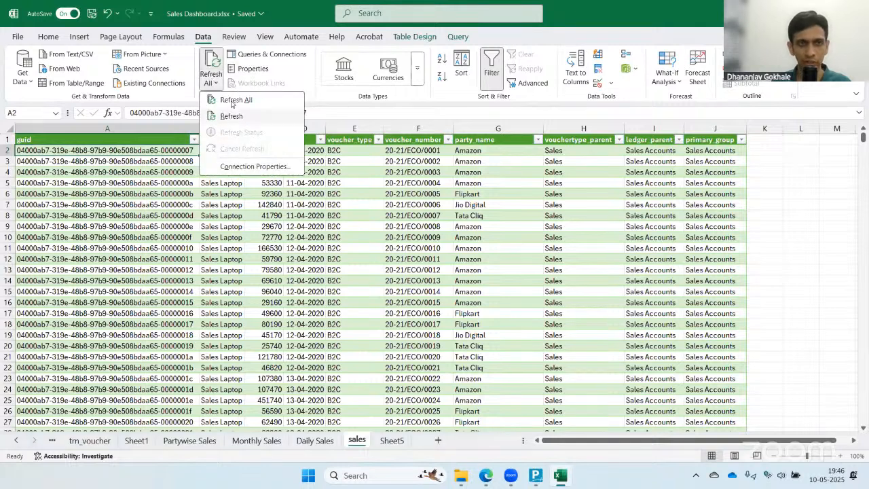
{"action": "left_click", "coordinate": [385, 444]}
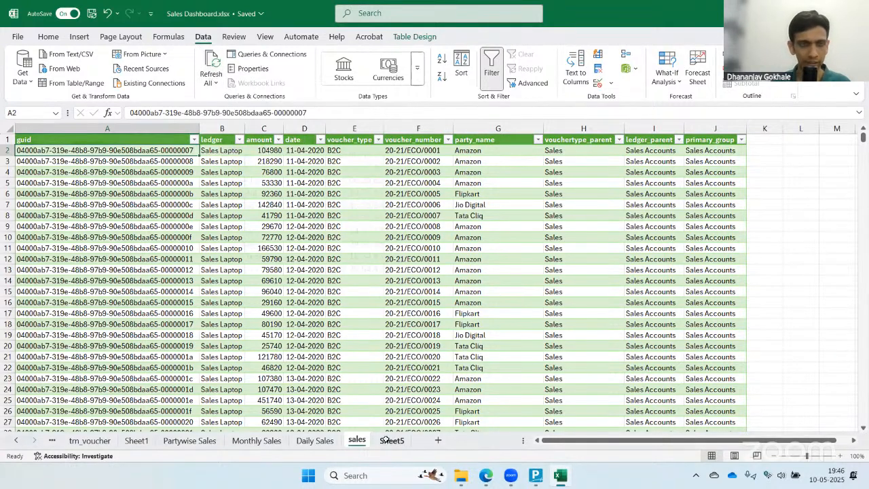
- Inspect the party-wise GROUPBY formula and the Party and Turnover headers in Sheet5, and return to the sales sheet
{"action": "left_click", "coordinate": [390, 441]}
{"action": "left_click", "coordinate": [265, 150]}
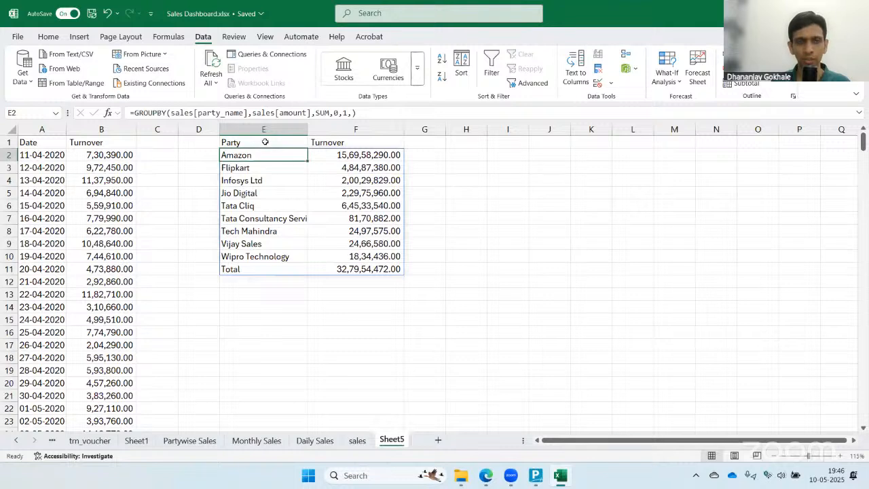
{"action": "left_click", "coordinate": [265, 142]}
{"action": "left_click", "coordinate": [266, 155]}
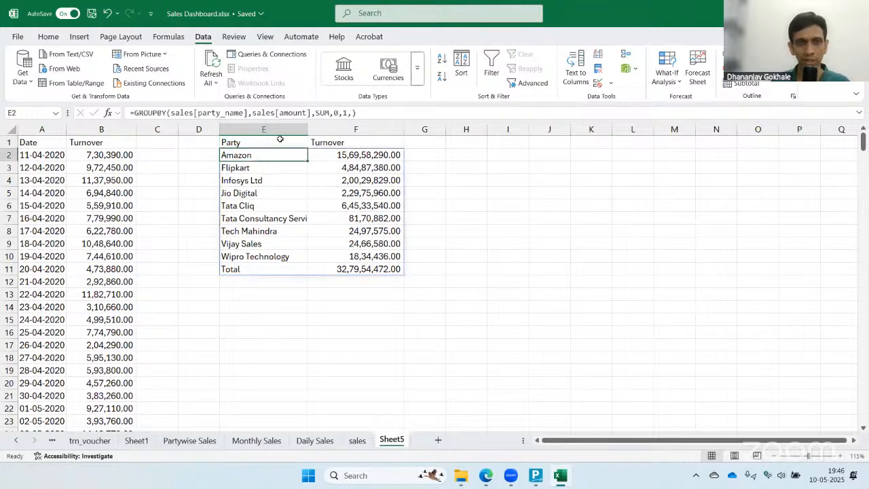
{"action": "left_click", "coordinate": [264, 215]}
{"action": "left_click", "coordinate": [267, 142]}
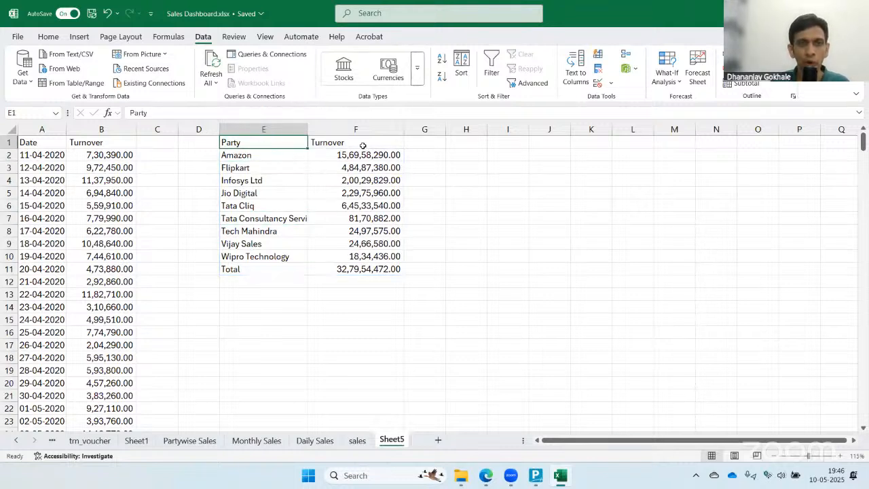
{"action": "left_click", "coordinate": [363, 144]}
{"action": "left_click", "coordinate": [266, 144]}
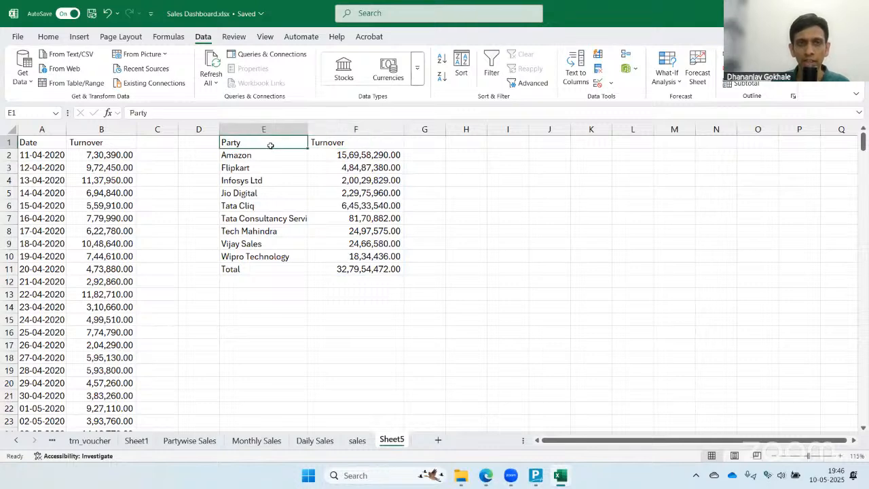
{"action": "left_click", "coordinate": [340, 144]}
{"action": "left_click", "coordinate": [357, 441]}
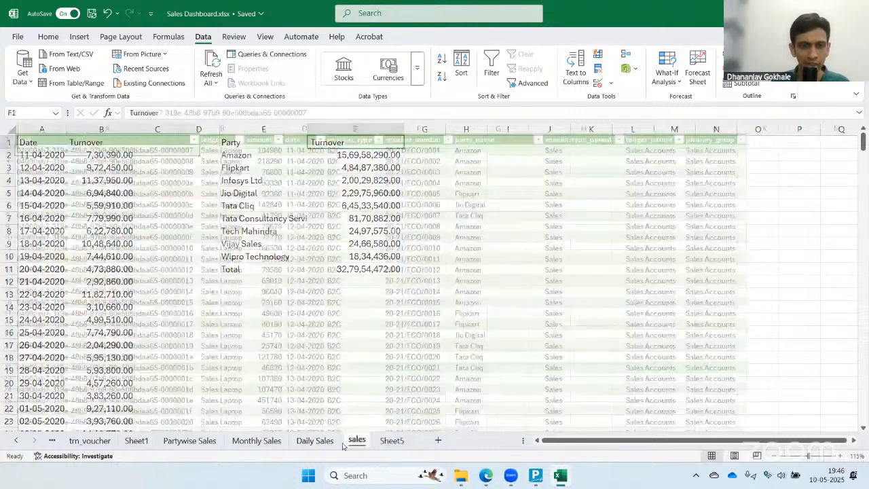
- Compare the Daily Sales pivot chart with the party-wise summary in Sheet5, ending on the Daily Sales sheet
{"action": "left_click", "coordinate": [311, 440]}
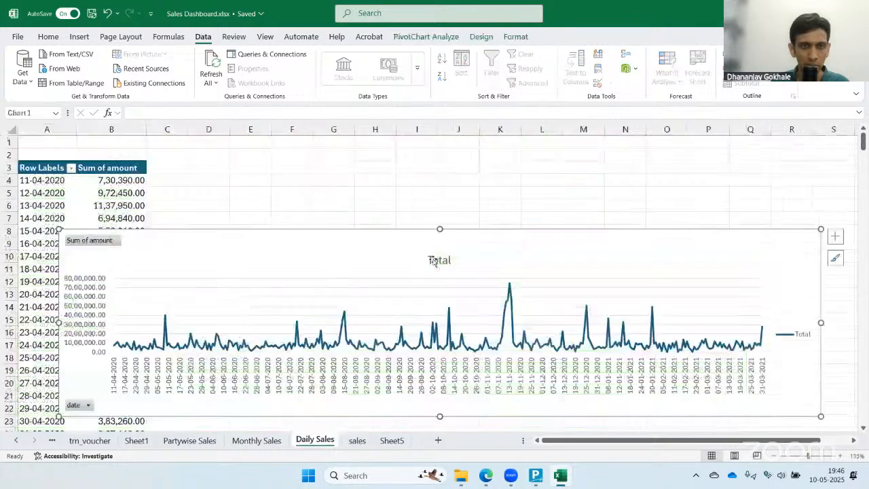
{"action": "left_click", "coordinate": [430, 258]}
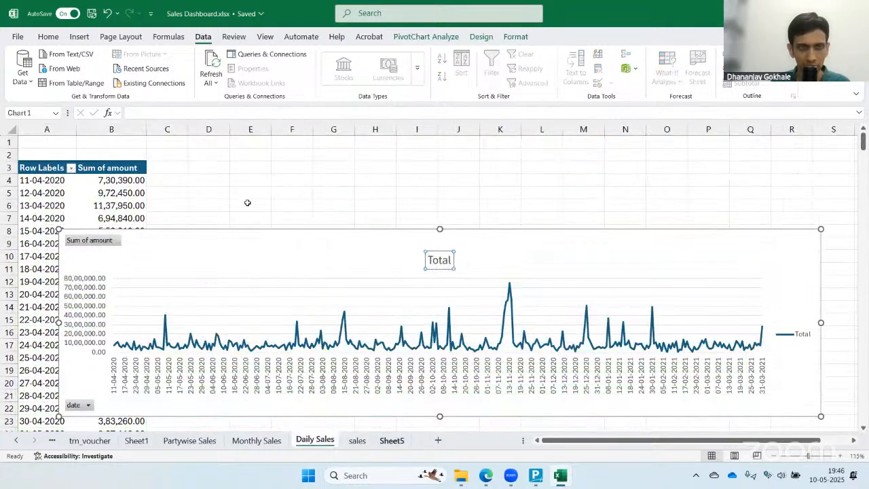
{"action": "left_click", "coordinate": [391, 440]}
{"action": "left_click", "coordinate": [273, 140]}
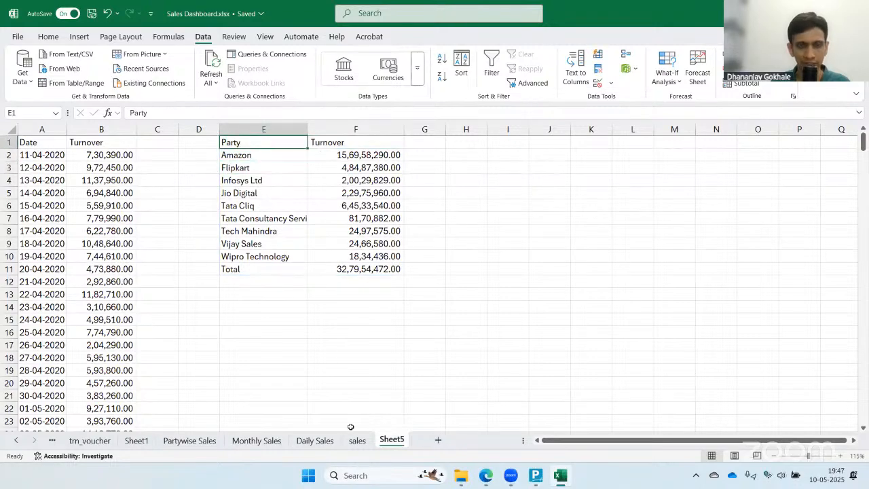
{"action": "left_click", "coordinate": [356, 441]}
{"action": "left_click", "coordinate": [315, 438]}
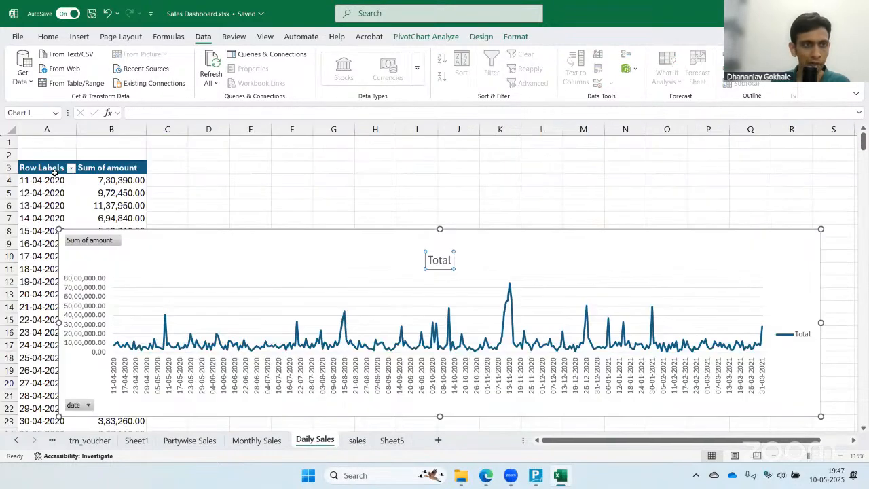
- Apply the first, plain Light PivotTable style to the date-wise pivot table on the Daily Sales sheet
{"action": "left_click", "coordinate": [68, 168]}
{"action": "scroll", "coordinate": [81, 170], "scroll_direction": "down", "scroll_amount": 6}
{"action": "scroll", "coordinate": [82, 170], "scroll_direction": "up", "scroll_amount": 6}
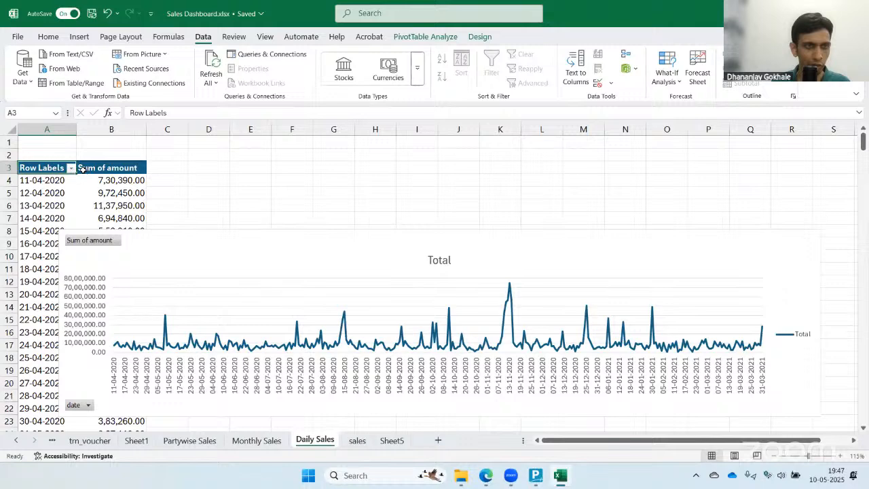
{"action": "left_click", "coordinate": [134, 168]}
{"action": "left_click", "coordinate": [44, 167]}
{"action": "left_click", "coordinate": [472, 39]}
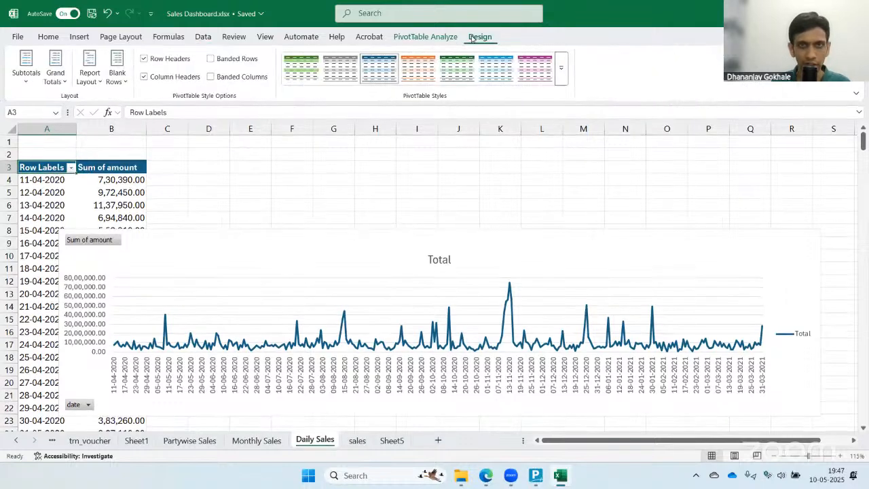
{"action": "left_click", "coordinate": [560, 67]}
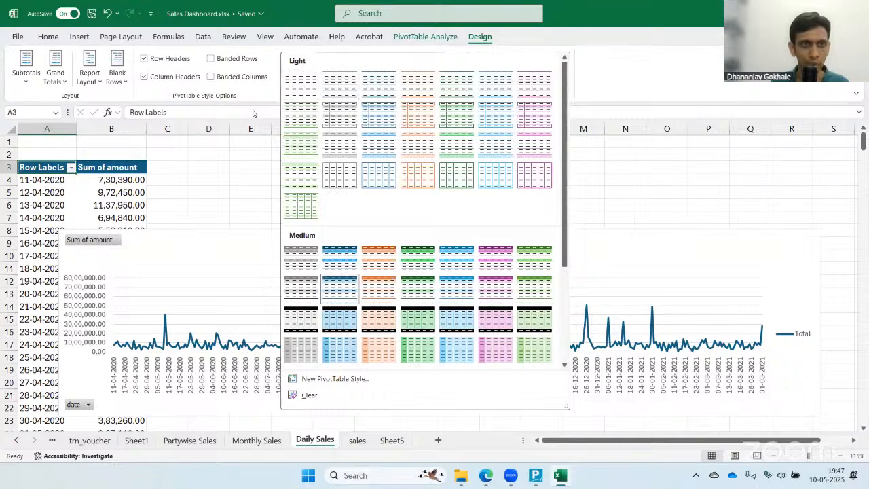
{"action": "left_click", "coordinate": [301, 84]}
{"action": "left_click", "coordinate": [93, 204]}
{"action": "scroll", "coordinate": [125, 183], "scroll_direction": "down", "scroll_amount": 6}
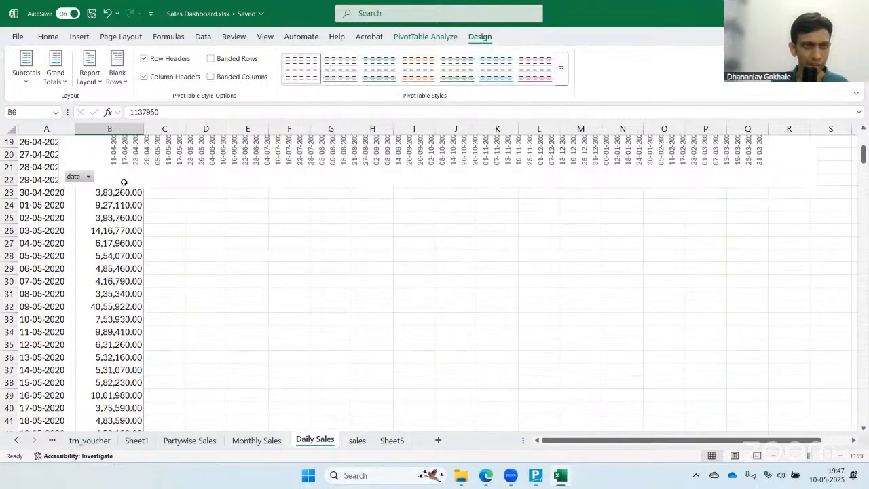
{"action": "scroll", "coordinate": [59, 280], "scroll_direction": "up", "scroll_amount": 6}
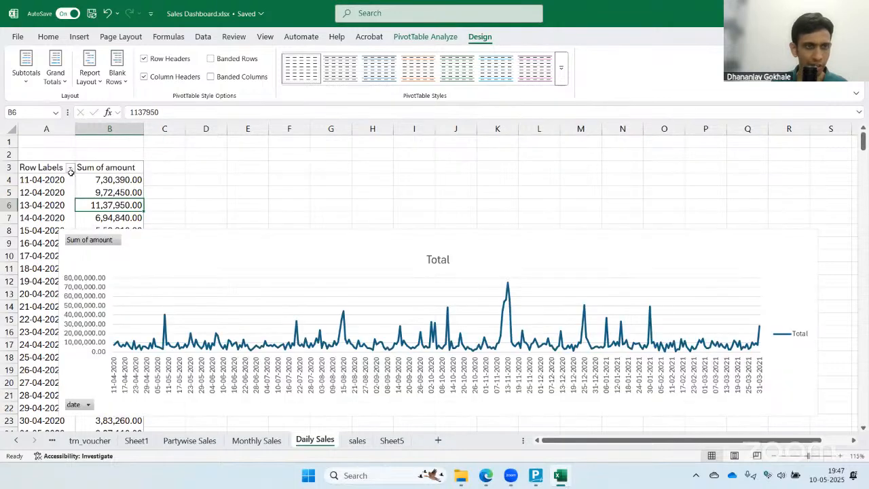
- Compare the Daily Sales pivot table headers with the Party header and GROUPBY formula of the party-wise summary in Sheet5
{"action": "left_click", "coordinate": [45, 167]}
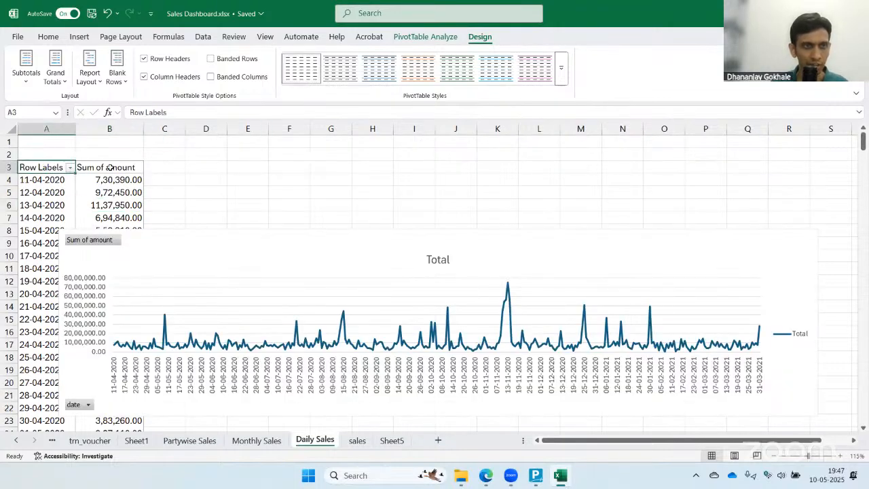
{"action": "left_click", "coordinate": [106, 167]}
{"action": "left_click", "coordinate": [391, 440]}
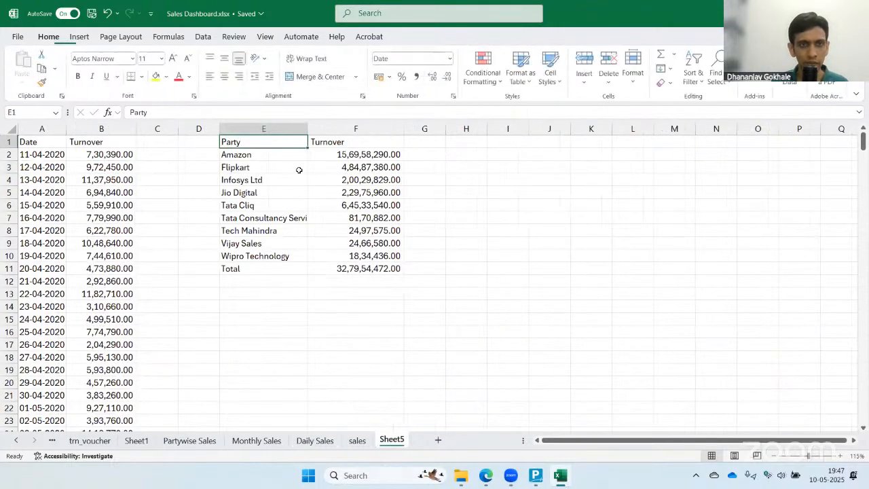
{"action": "left_click", "coordinate": [257, 151]}
{"action": "double_click", "coordinate": [266, 155]}
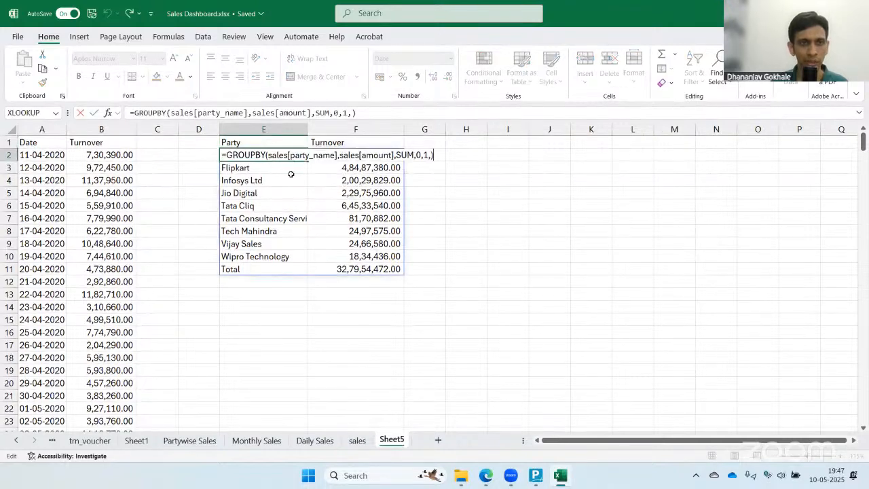
{"action": "key", "text": "Escape"}
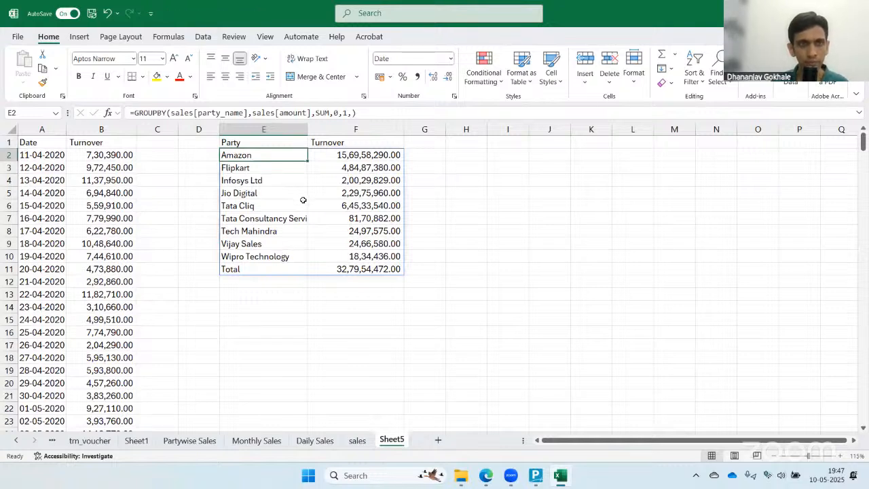
{"action": "key", "text": "Down"}
{"action": "key", "text": "Down"}
{"action": "key", "text": "Down"}
{"action": "key", "text": "Down"}
{"action": "left_click", "coordinate": [257, 143]}
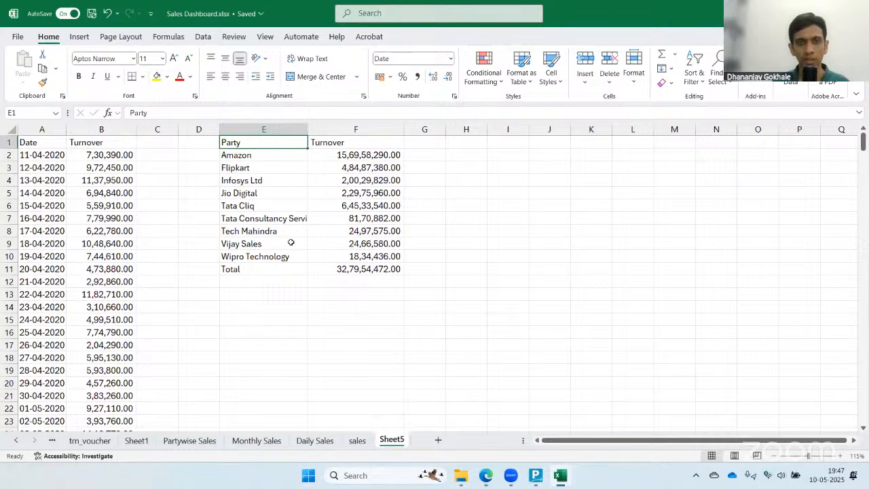
- Revisit the Daily Sales sheet and examine the cells of the spilled party-wise turnover range in Sheet5
{"action": "left_click", "coordinate": [354, 441]}
{"action": "left_click", "coordinate": [297, 441]}
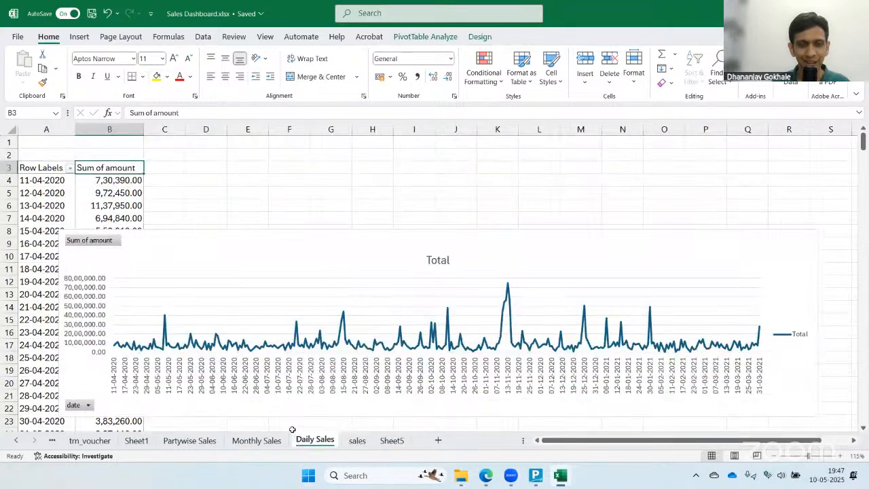
{"action": "key", "text": "ctrl+Page_Down"}
{"action": "key", "text": "ctrl+Page_Down"}
{"action": "left_click", "coordinate": [269, 155]}
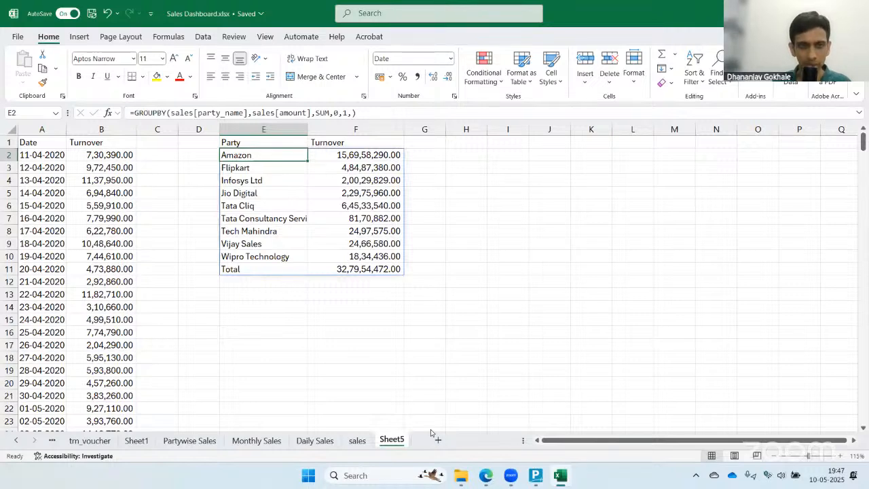
{"action": "scroll", "coordinate": [360, 357], "scroll_direction": "down", "scroll_amount": 1}
{"action": "scroll", "coordinate": [252, 207], "scroll_direction": "up", "scroll_amount": 1}
{"action": "left_click", "coordinate": [451, 253]}
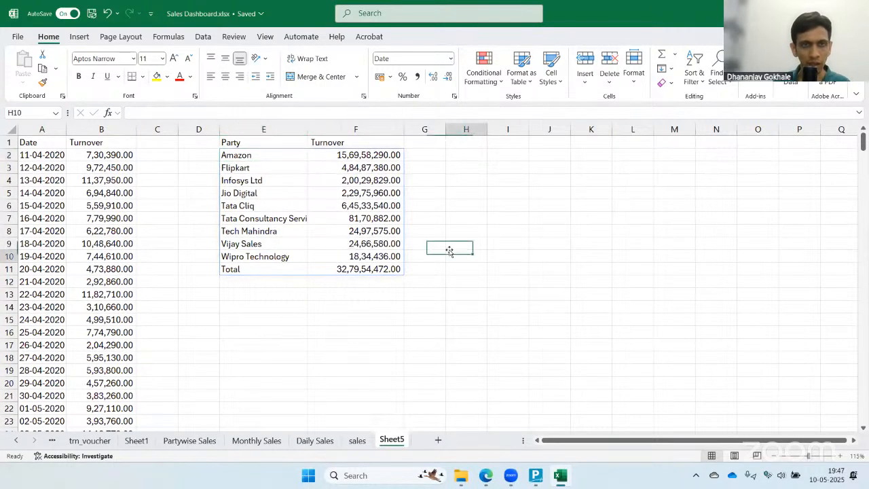
{"action": "left_click", "coordinate": [345, 165]}
{"action": "left_click", "coordinate": [346, 194]}
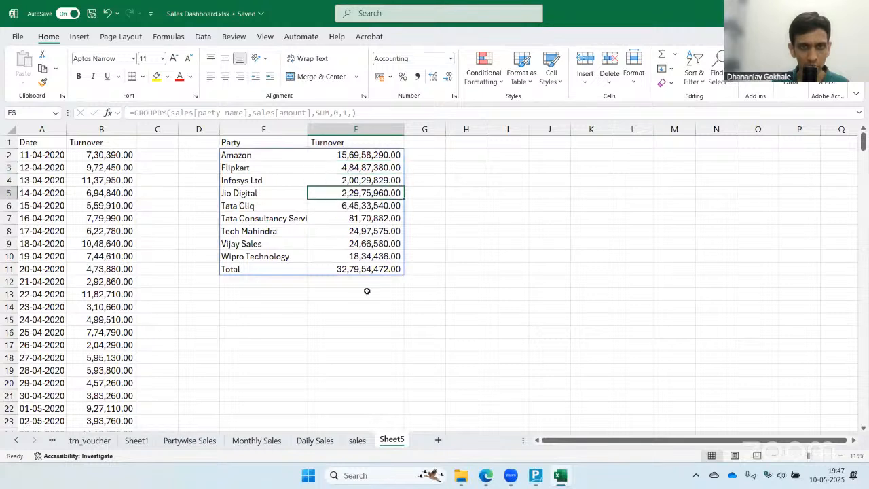
{"action": "left_click", "coordinate": [364, 255]}
{"action": "left_click", "coordinate": [272, 163]}
{"action": "left_click", "coordinate": [265, 145]}
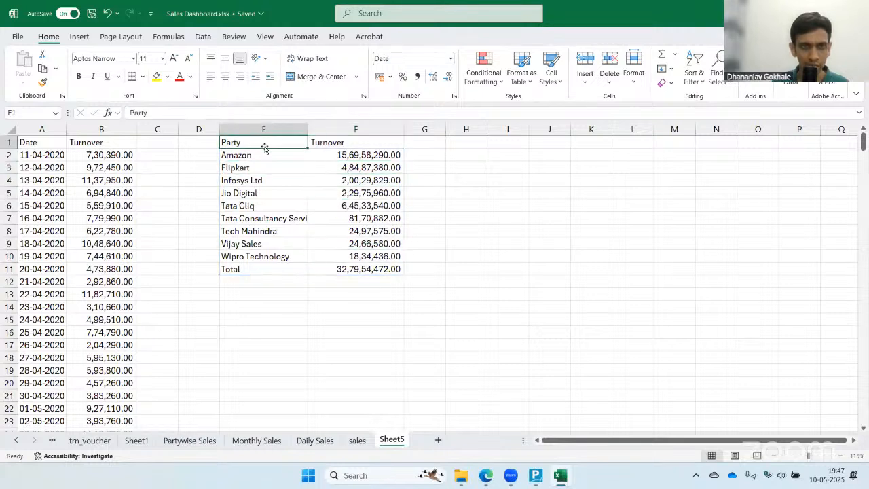
- Set the sort_order argument of the party-wise GROUPBY formula in E2 to -1
{"action": "double_click", "coordinate": [281, 154]}
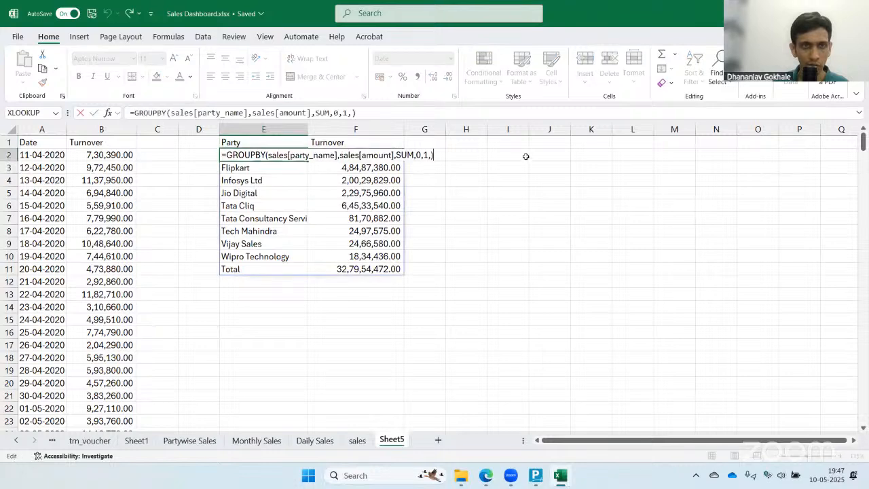
{"action": "key", "text": "Escape"}
{"action": "key", "text": "F2"}
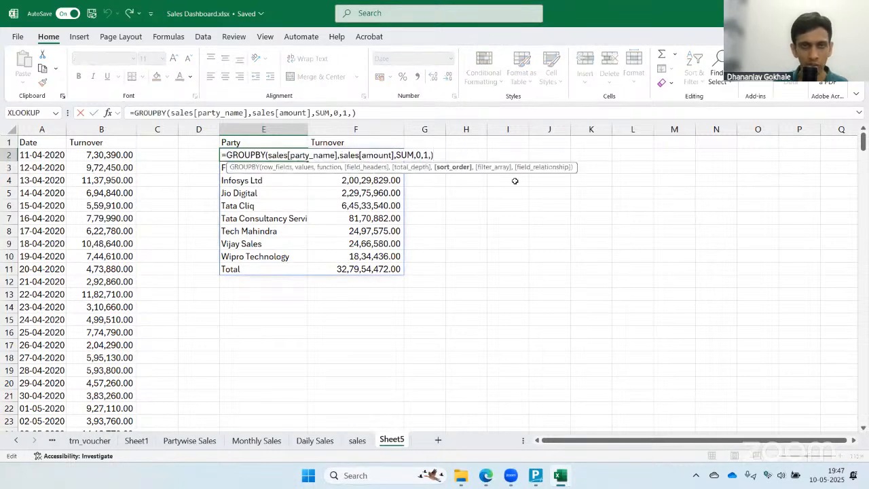
{"action": "type", "text": "-"}
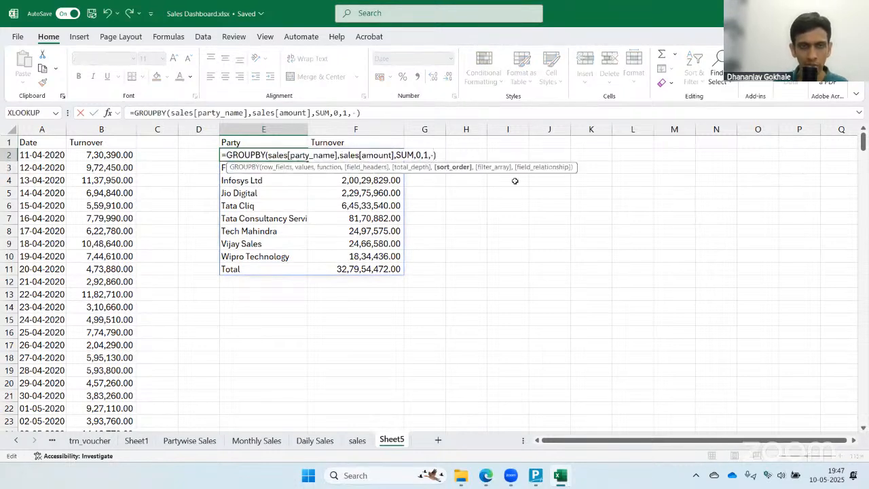
{"action": "type", "text": "1"}
{"action": "key", "text": "Return"}
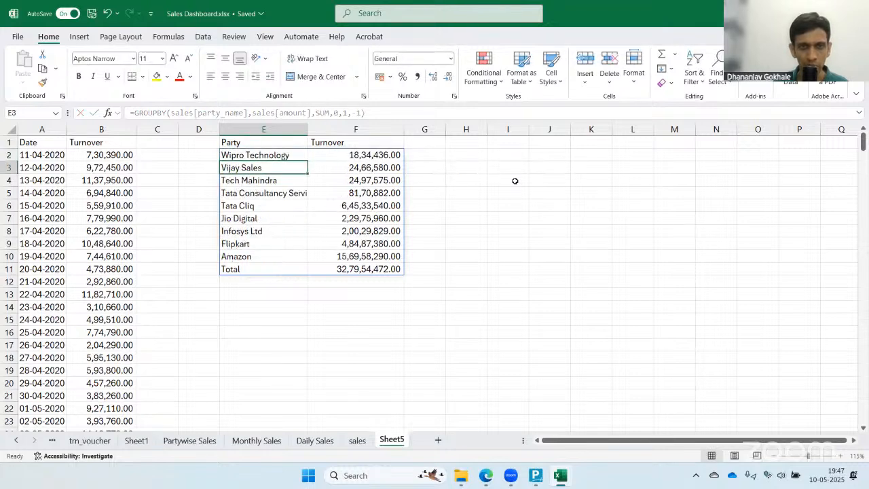
- Examine the order of the parties and their turnover values in the Sheet5 summary, along with its GROUPBY formula
{"action": "scroll", "coordinate": [256, 196], "scroll_direction": "down", "scroll_amount": 4}
{"action": "scroll", "coordinate": [258, 191], "scroll_direction": "up", "scroll_amount": 4}
{"action": "left_click", "coordinate": [270, 155]}
{"action": "left_click", "coordinate": [274, 144]}
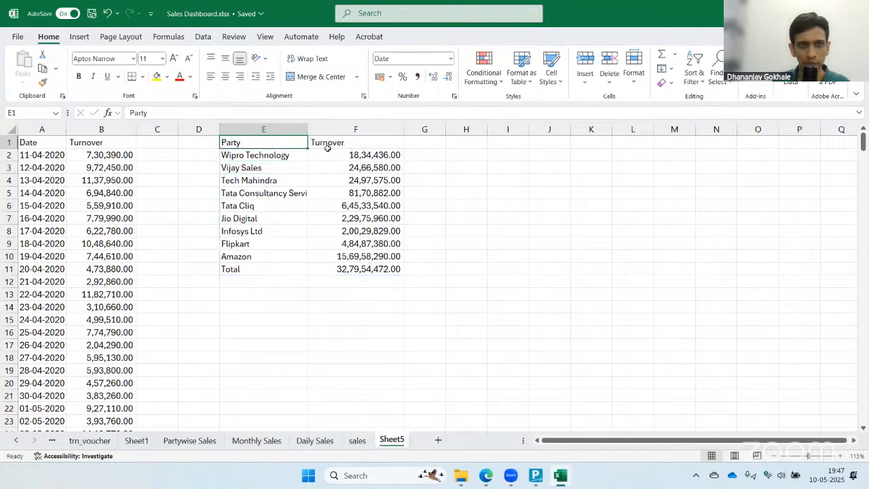
{"action": "left_click", "coordinate": [329, 158]}
{"action": "left_click_drag", "start_coordinate": [331, 167], "coordinate": [352, 250]}
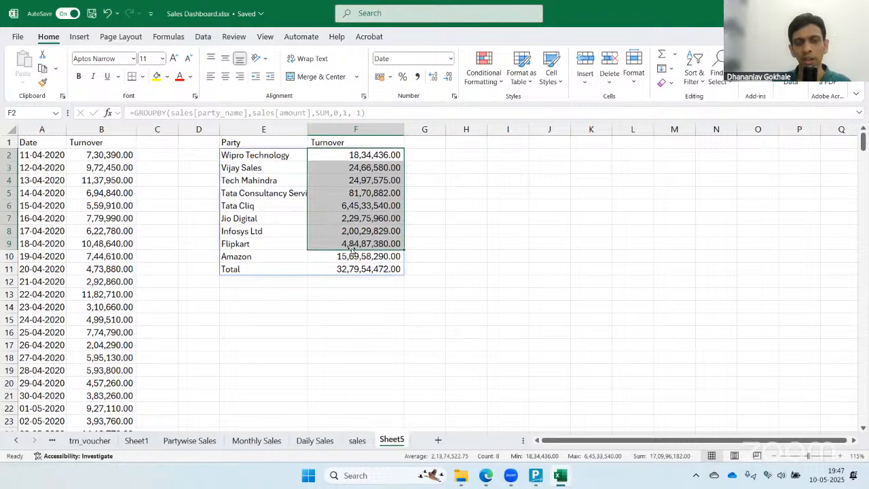
{"action": "left_click", "coordinate": [288, 226]}
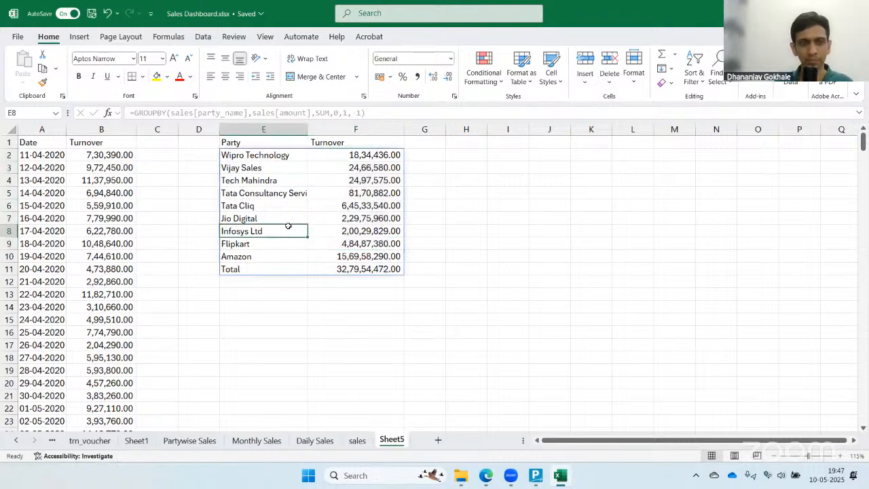
{"action": "left_click", "coordinate": [268, 157]}
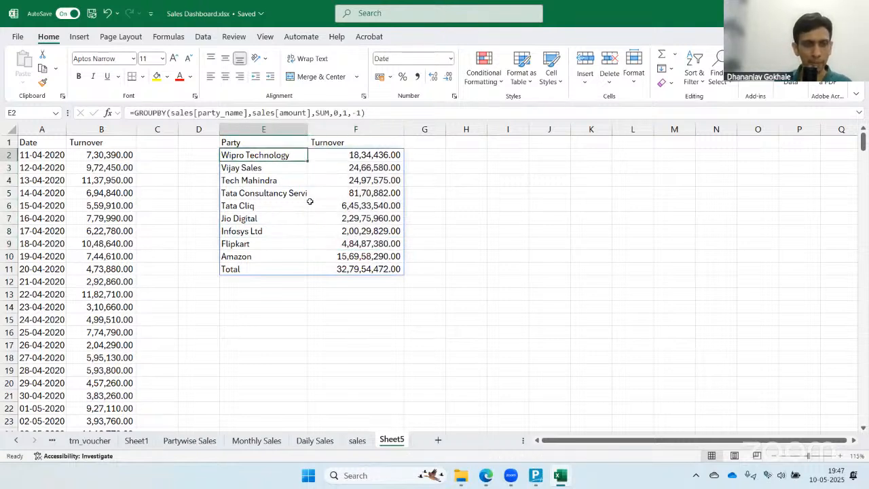
- Look over the Daily Sales sheet and the voucher records in the sales table
{"action": "left_click", "coordinate": [338, 441]}
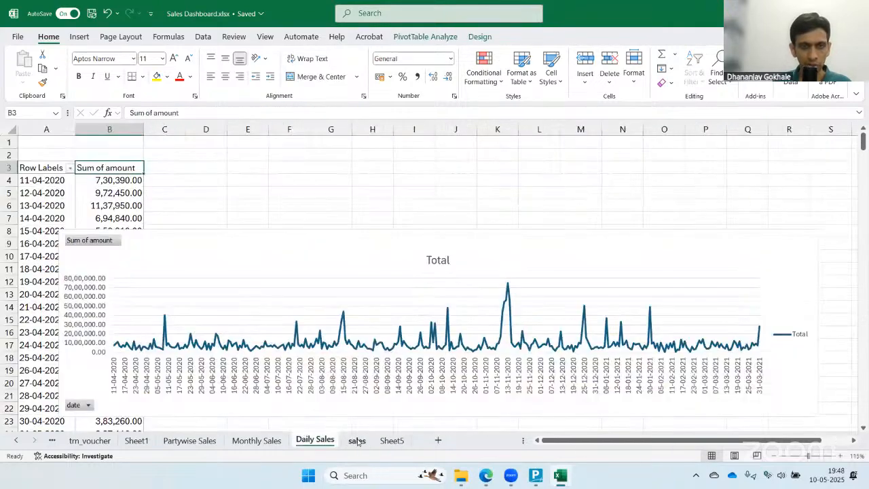
{"action": "left_click", "coordinate": [349, 441]}
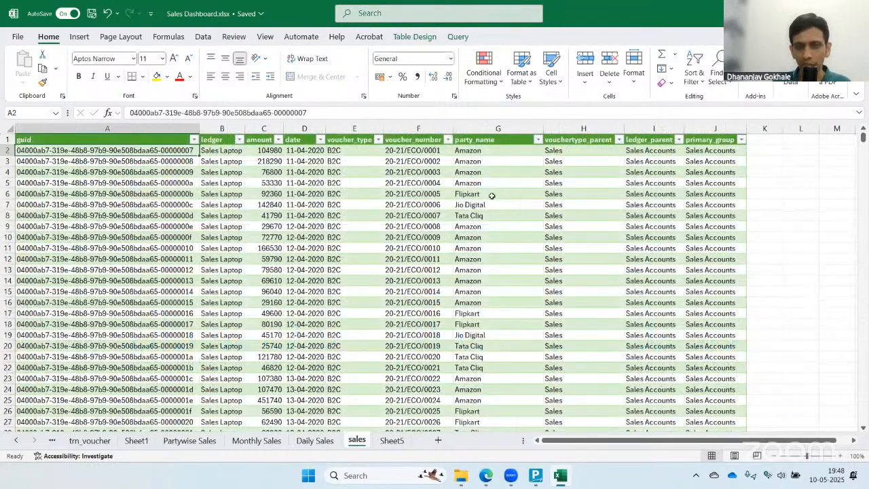
{"action": "left_click", "coordinate": [394, 183]}
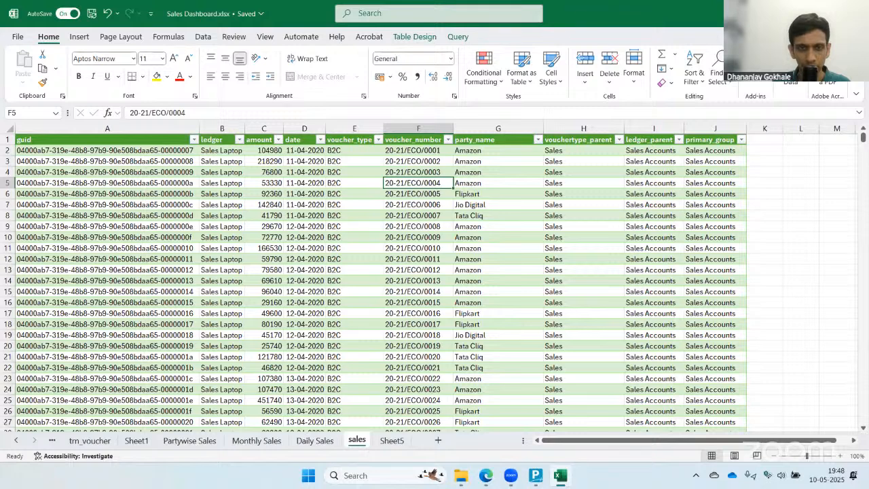
- Switch to TallyPrime and open the list of Groups from the Chart of Accounts
{"action": "left_click", "coordinate": [535, 476]}
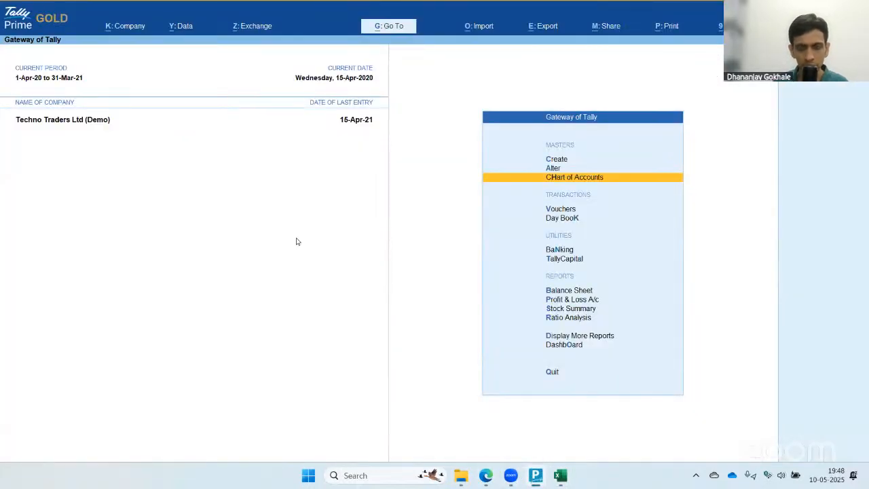
{"action": "key", "text": "Down"}
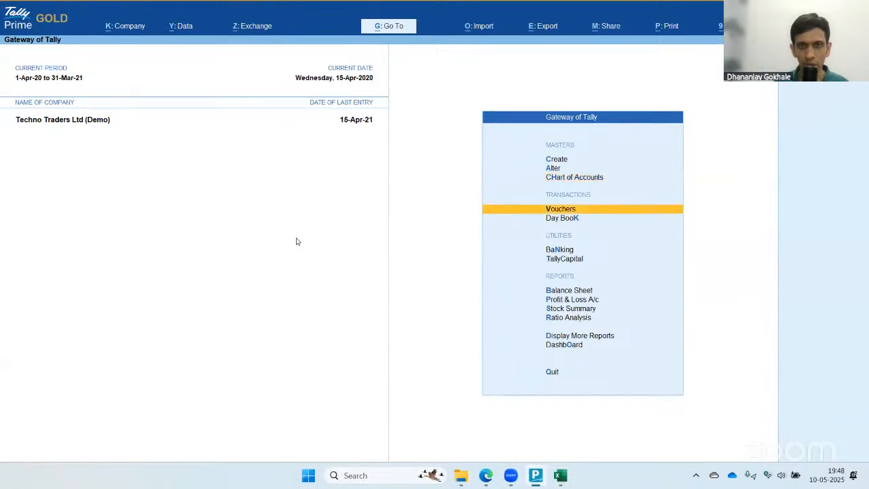
{"action": "key", "text": "Up"}
{"action": "key", "text": "Return"}
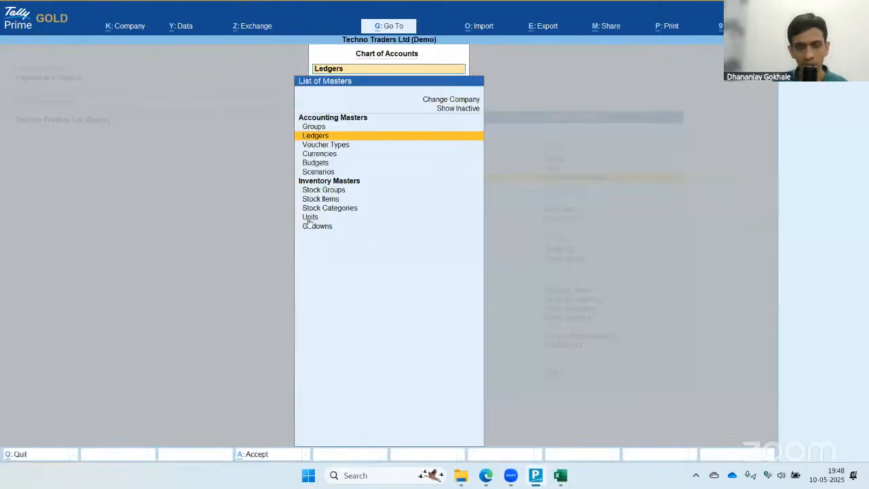
{"action": "key", "text": "Down"}
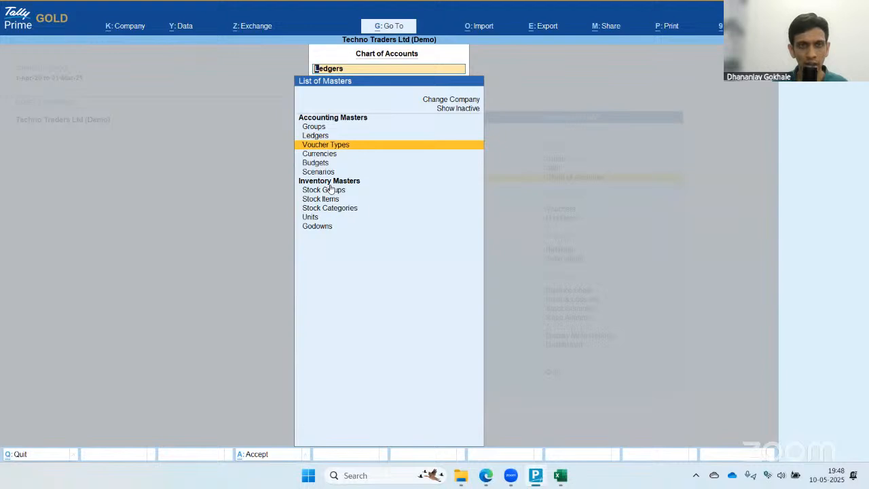
{"action": "key", "text": "Up"}
{"action": "key", "text": "Up"}
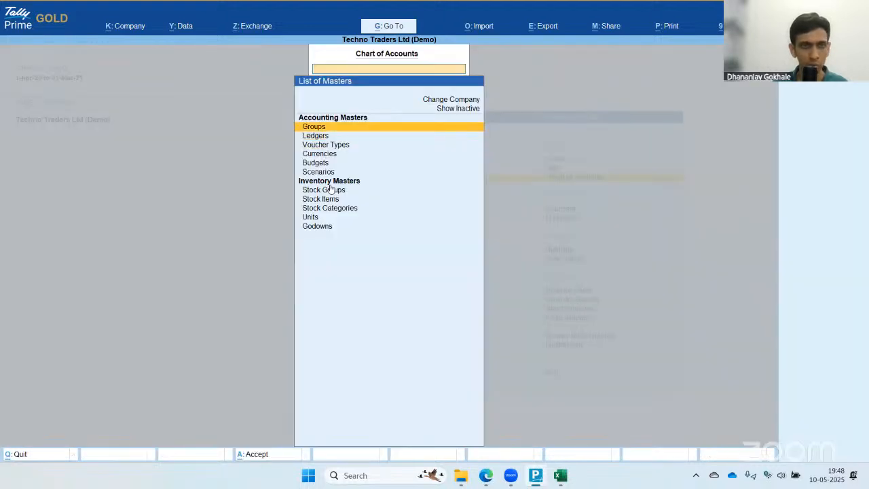
{"action": "key", "text": "Return"}
- Examine the group hierarchy from the primary groups down to the subgroups of Sundry Debtors and Sundry Creditors
{"action": "key", "text": "Down"}
{"action": "key", "text": "Down"}
{"action": "key", "text": "Down"}
{"action": "key", "text": "Down"}
{"action": "key", "text": "Down"}
{"action": "key", "text": "Down"}
{"action": "key", "text": "Down"}
{"action": "key", "text": "Down"}
{"action": "key", "text": "Down"}
{"action": "key", "text": "Down"}
{"action": "key", "text": "Down"}
{"action": "key", "text": "Down"}
{"action": "key", "text": "Down"}
{"action": "key", "text": "Down"}
{"action": "key", "text": "Down"}
{"action": "key", "text": "Return"}
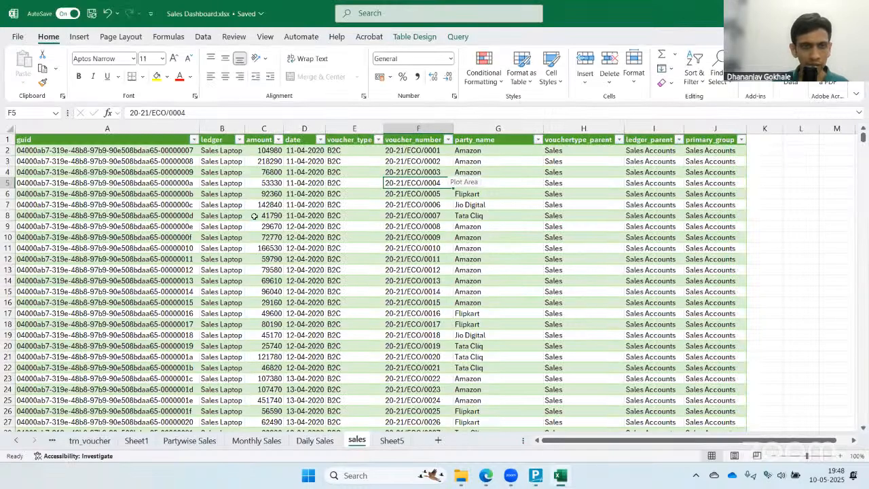
- Return to Excel and examine the party names in E2:E10 of the Sheet5 turnover summary
{"action": "left_click_drag", "start_coordinate": [254, 154], "coordinate": [255, 256]}
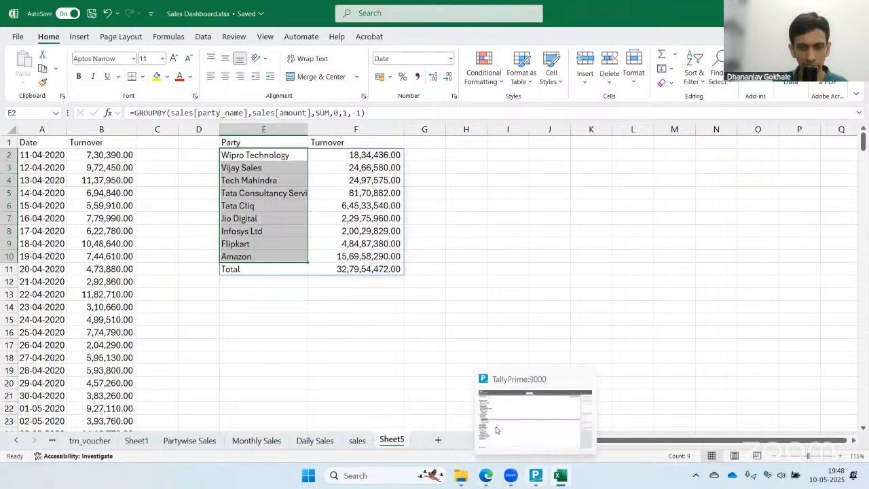
{"action": "left_click", "coordinate": [506, 425]}
{"action": "key", "text": "alt+Tab"}
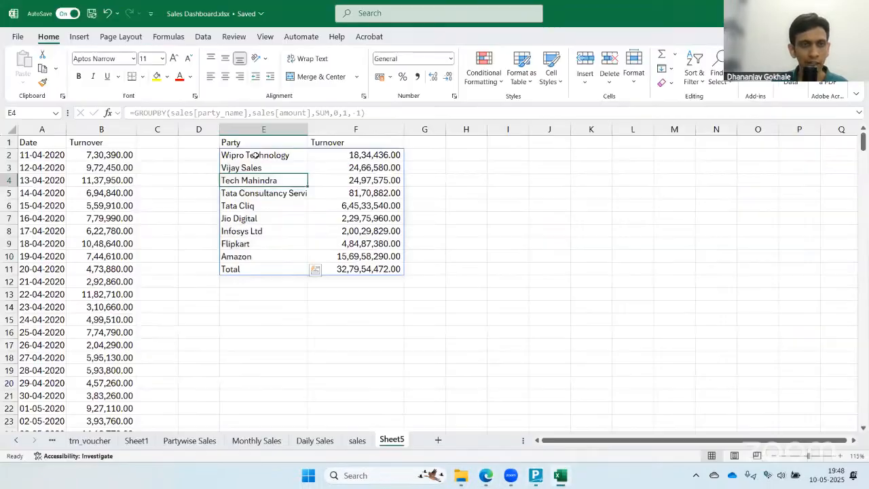
{"action": "left_click_drag", "start_coordinate": [254, 154], "coordinate": [257, 256]}
{"action": "left_click", "coordinate": [246, 168]}
- Switch back to TallyPrime and open the list of Ledgers from the Chart of Accounts
{"action": "left_click", "coordinate": [529, 476]}
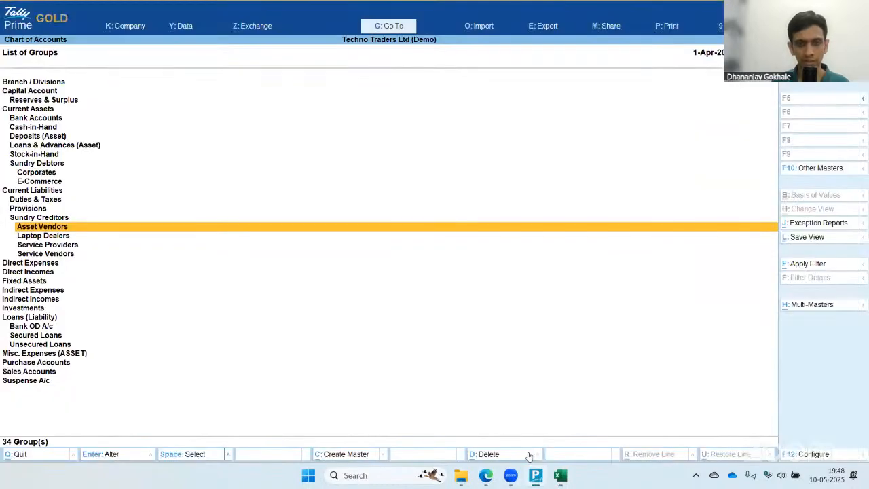
{"action": "key", "text": "Up"}
{"action": "key", "text": "Up"}
{"action": "key", "text": "F10"}
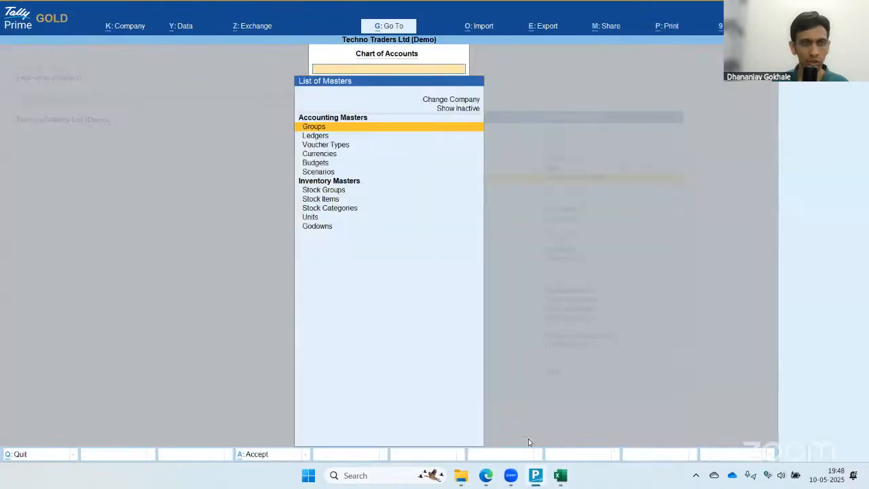
{"action": "key", "text": "Down"}
{"action": "key", "text": "Return"}
{"action": "key", "text": "Down"}
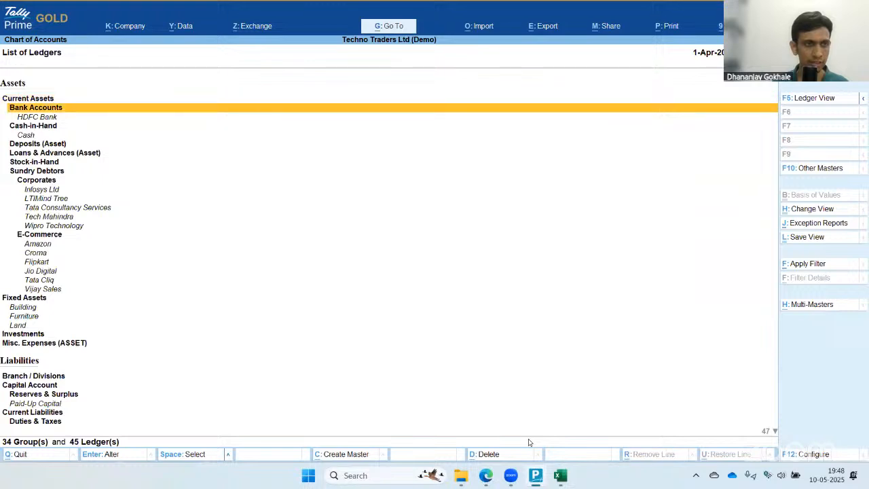
- Look through the liability, expense and income ledgers, down to the Sales Laptop ledger under Sales Accounts
{"action": "key", "text": "End"}
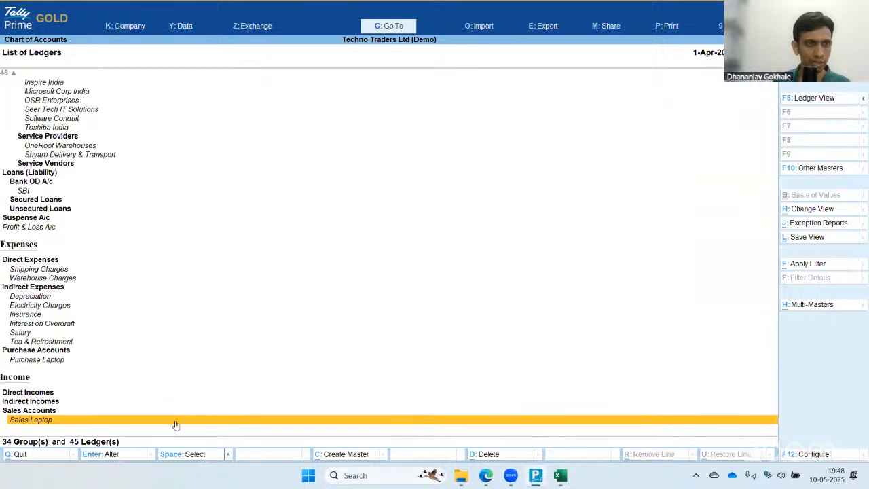
{"action": "scroll", "coordinate": [80, 147], "scroll_direction": "up", "scroll_amount": 15}
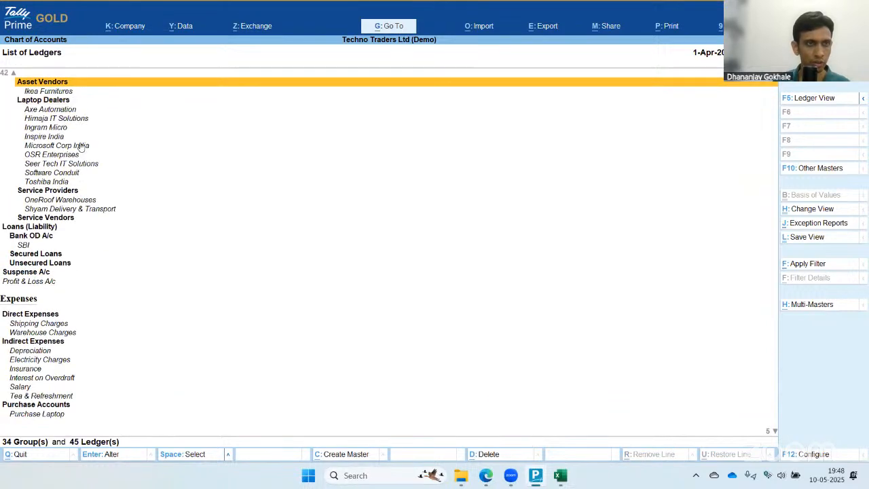
{"action": "scroll", "coordinate": [79, 143], "scroll_direction": "up", "scroll_amount": 9}
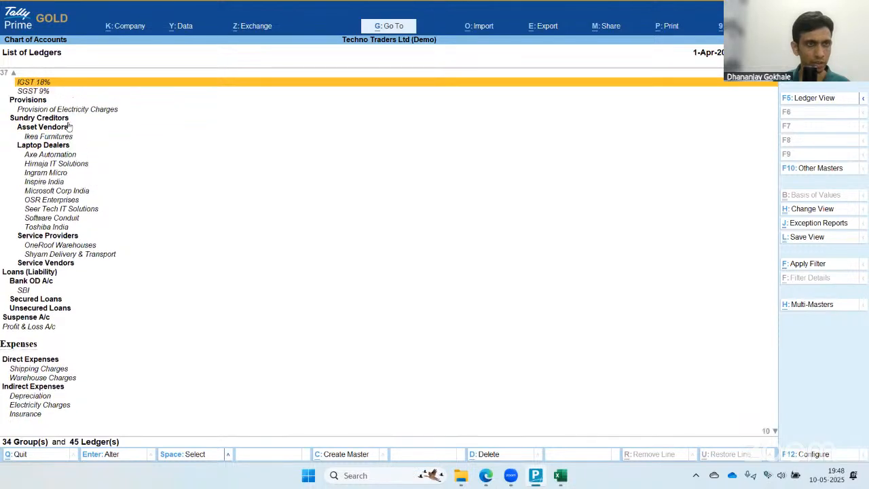
{"action": "scroll", "coordinate": [72, 196], "scroll_direction": "up", "scroll_amount": 1}
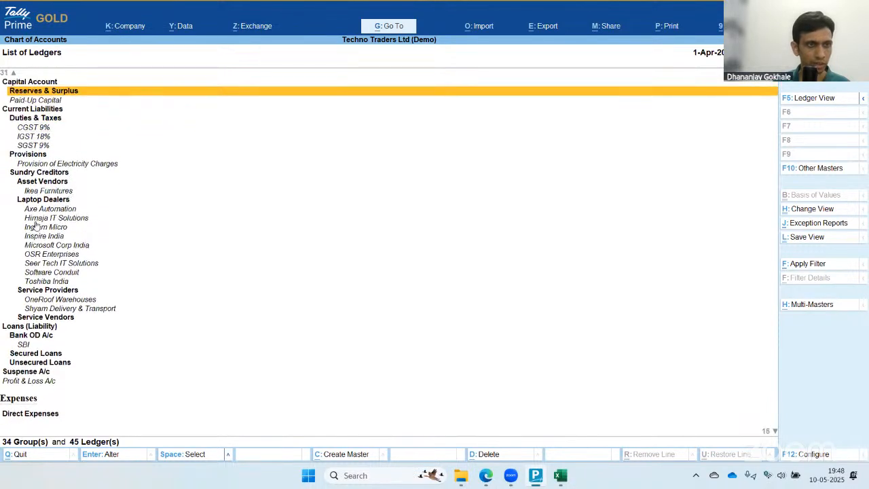
{"action": "scroll", "coordinate": [68, 193], "scroll_direction": "down", "scroll_amount": 1}
{"action": "scroll", "coordinate": [97, 182], "scroll_direction": "down", "scroll_amount": 17}
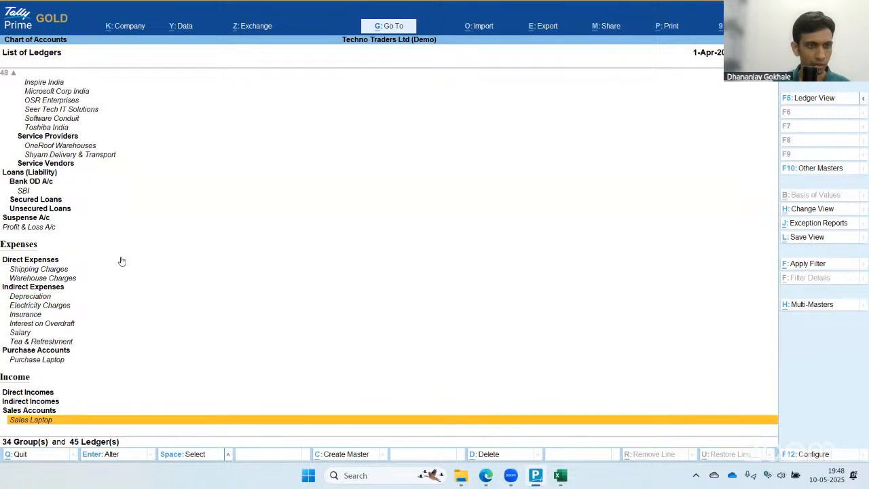
- Examine the party ledgers grouped under Corporates and E-Commerce within Sundry Debtors
{"action": "key", "text": "Home"}
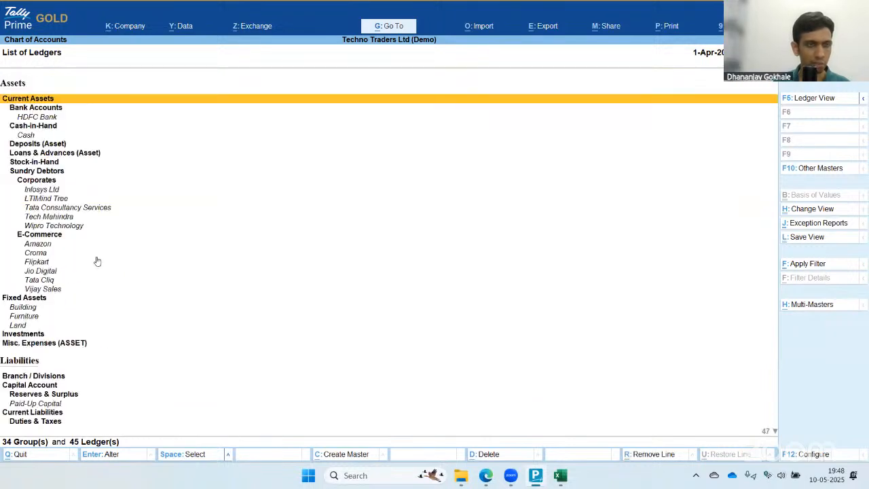
{"action": "key", "text": "Down"}
{"action": "key", "text": "Down"}
{"action": "key", "text": "Down"}
{"action": "key", "text": "Down"}
{"action": "key", "text": "Down"}
{"action": "key", "text": "Down"}
{"action": "key", "text": "Down"}
{"action": "key", "text": "Down"}
{"action": "key", "text": "Down"}
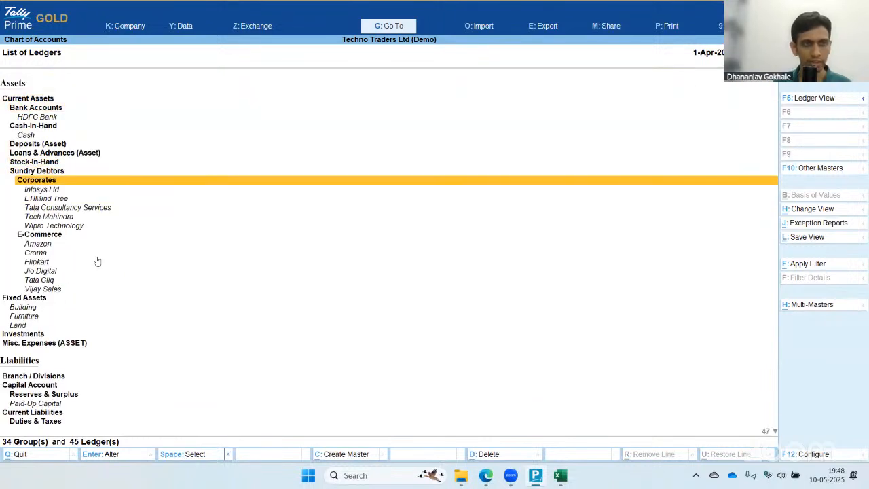
{"action": "key", "text": "Down"}
{"action": "key", "text": "Down"}
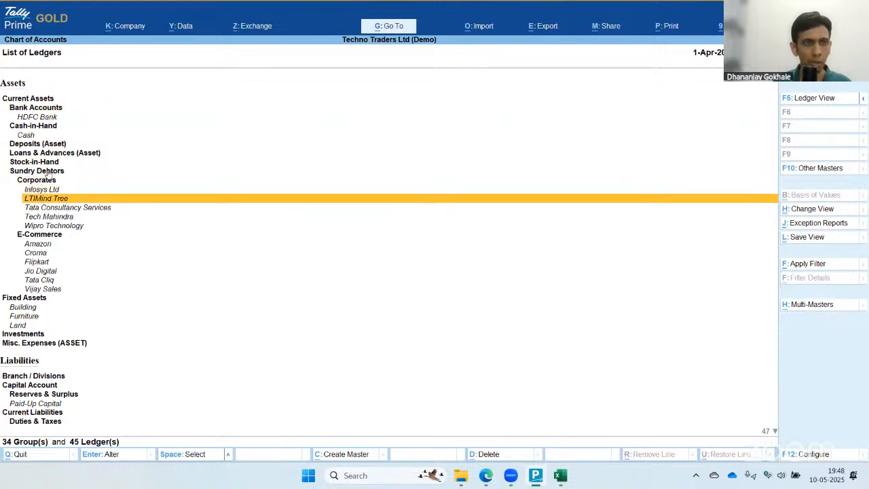
{"action": "left_click", "coordinate": [41, 180]}
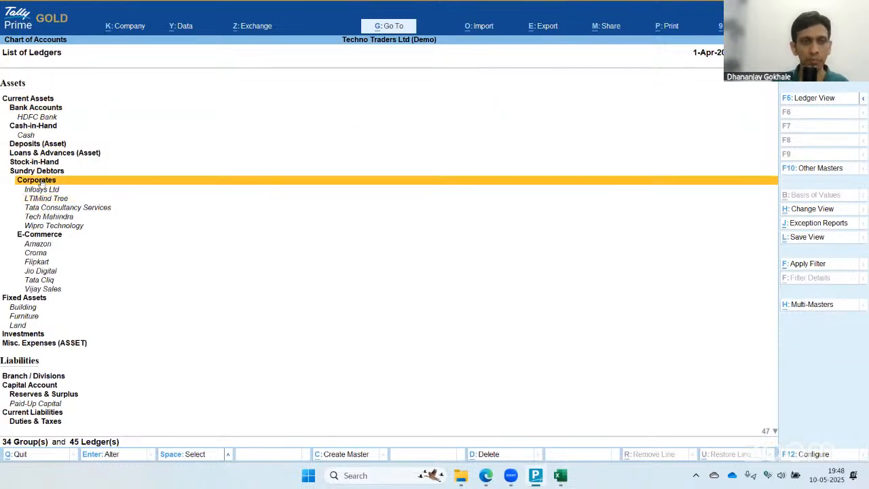
- Return to the Excel workbook, look over the pivot table sheets, and bring up the sales sheet
{"action": "key", "text": "alt+Tab"}
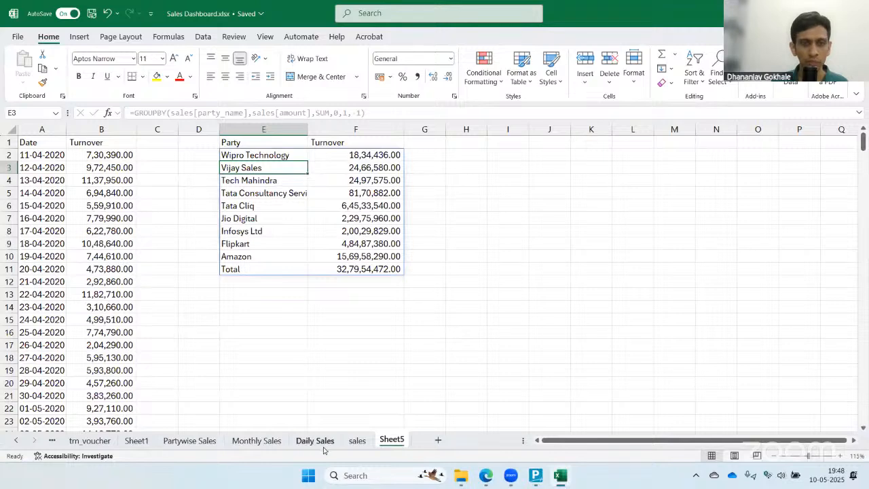
{"action": "left_click", "coordinate": [324, 445]}
{"action": "left_click", "coordinate": [232, 445]}
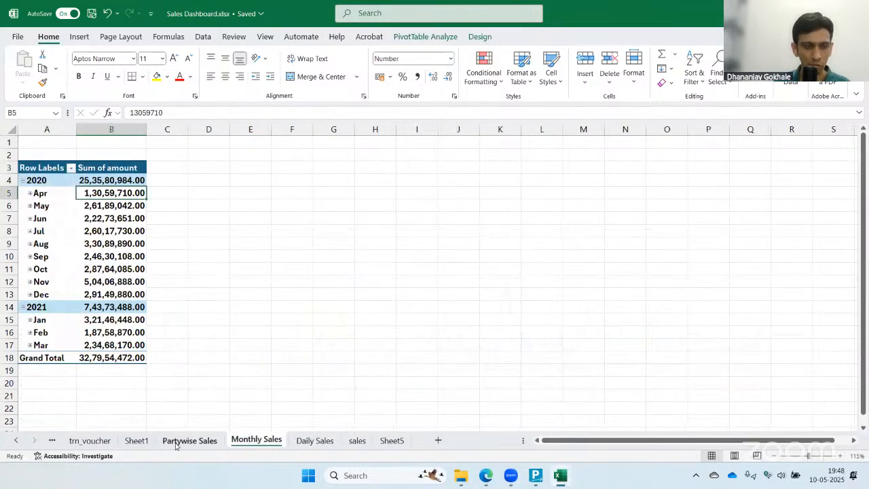
{"action": "left_click", "coordinate": [144, 441]}
{"action": "left_click", "coordinate": [355, 443]}
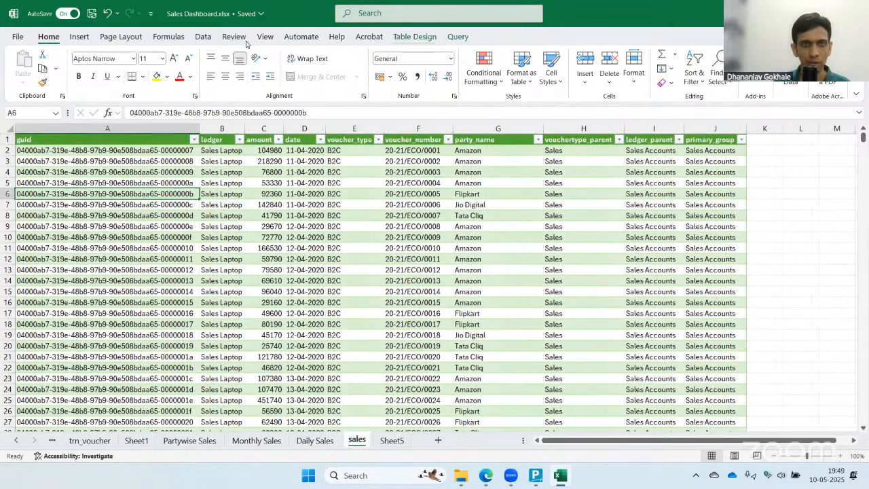
- Show the workbook's queries and connections and open the sales query in the Power Query Editor
{"action": "left_click", "coordinate": [203, 36]}
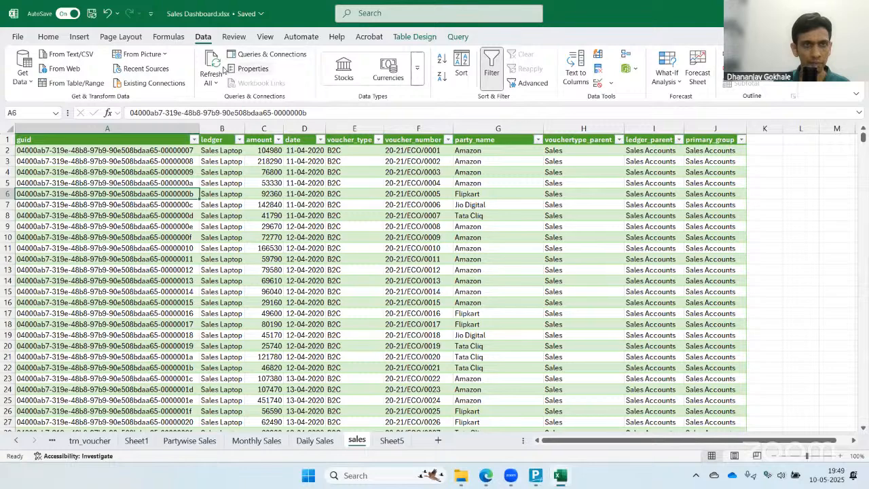
{"action": "left_click", "coordinate": [262, 55]}
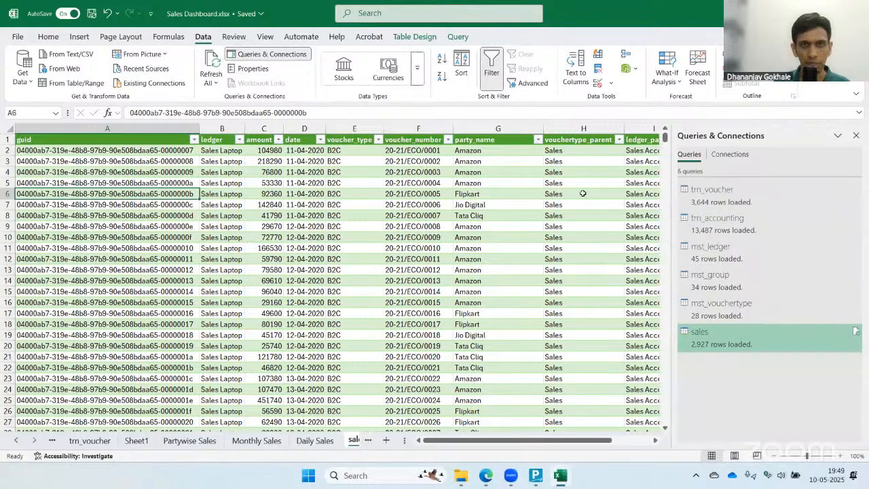
{"action": "left_click", "coordinate": [712, 338]}
{"action": "right_click", "coordinate": [699, 337]}
{"action": "left_click", "coordinate": [715, 274]}
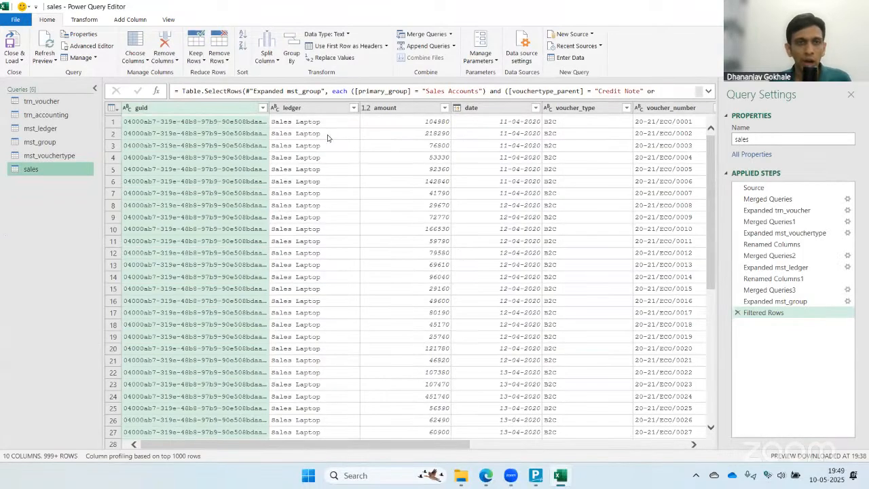
- Examine the columns of the sales query from ledger through to primary_group
{"action": "left_click", "coordinate": [298, 133]}
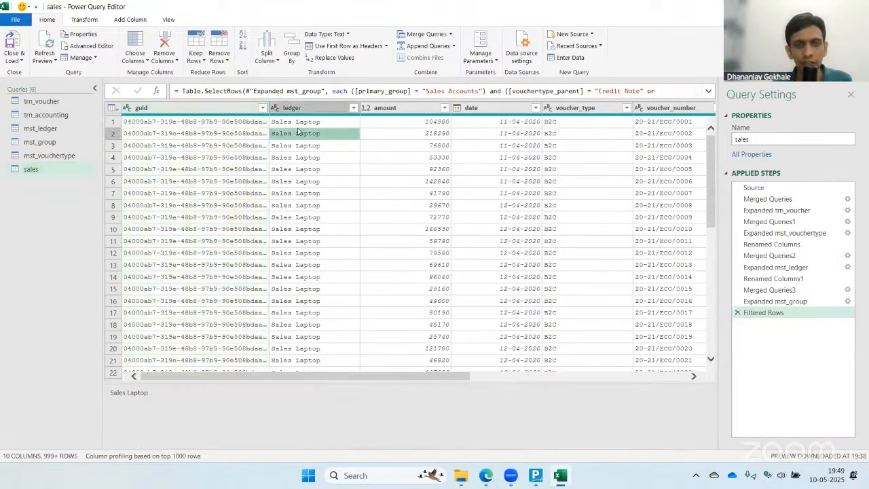
{"action": "left_click", "coordinate": [294, 146]}
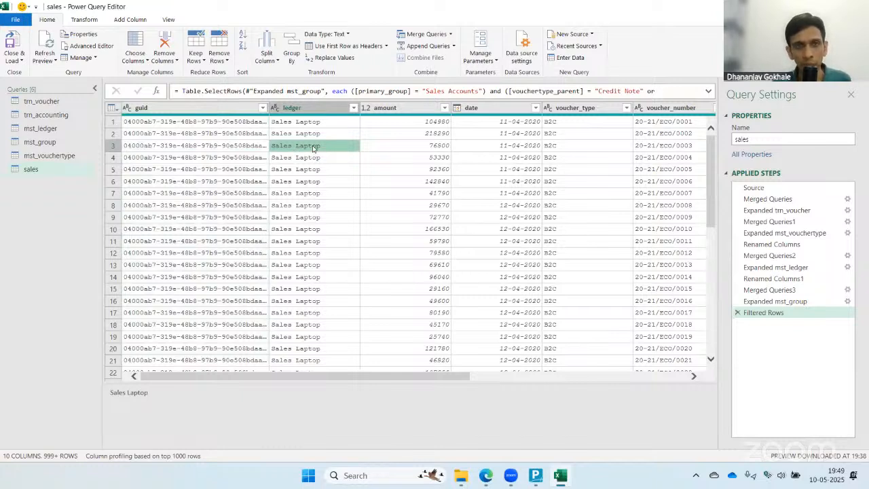
{"action": "left_click", "coordinate": [308, 179]}
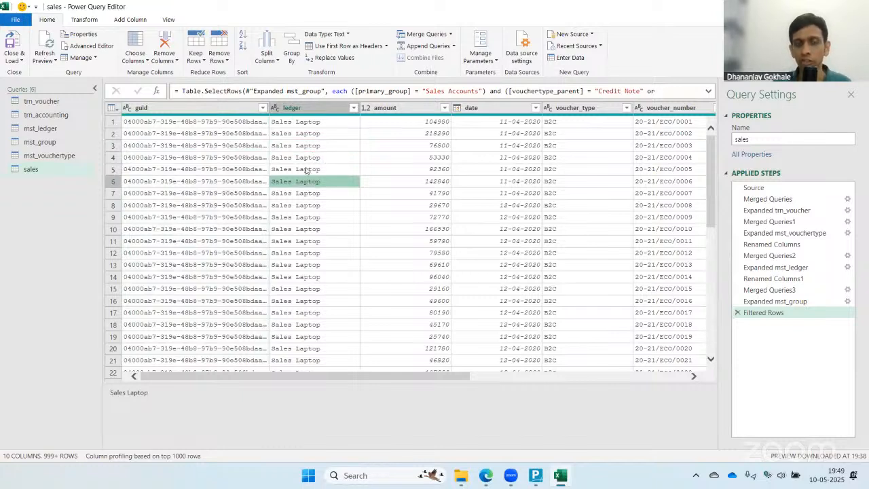
{"action": "left_click", "coordinate": [299, 151]}
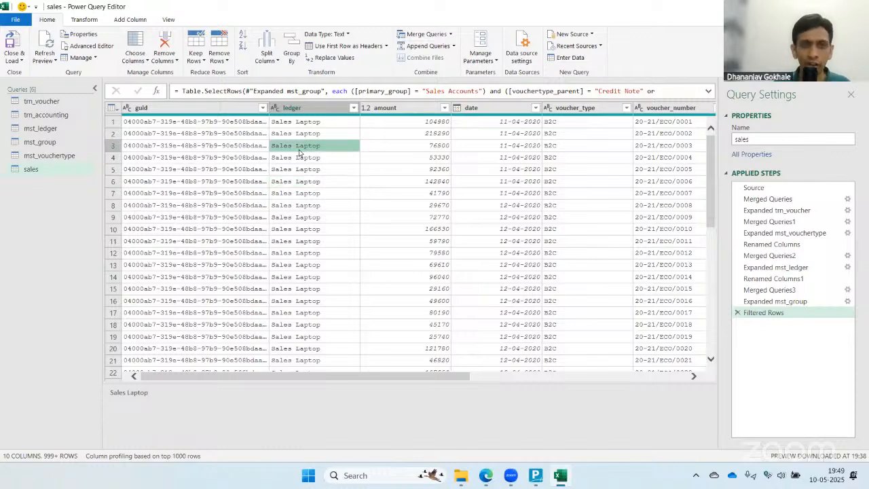
{"action": "key", "text": "Right"}
{"action": "key", "text": "Right"}
{"action": "key", "text": "Right"}
{"action": "key", "text": "Right"}
{"action": "key", "text": "Right"}
{"action": "key", "text": "Right"}
{"action": "key", "text": "Right"}
{"action": "key", "text": "Right"}
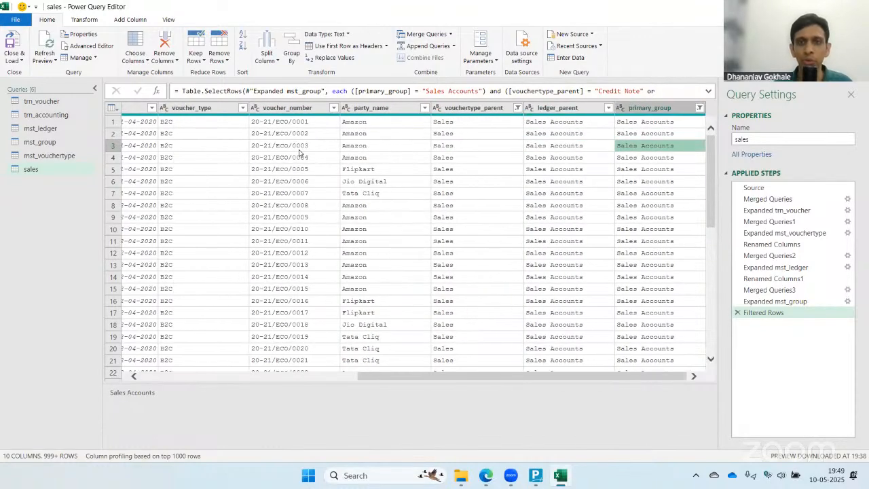
{"action": "key", "text": "Left"}
{"action": "key", "text": "Left"}
{"action": "key", "text": "Left"}
{"action": "key", "text": "Left"}
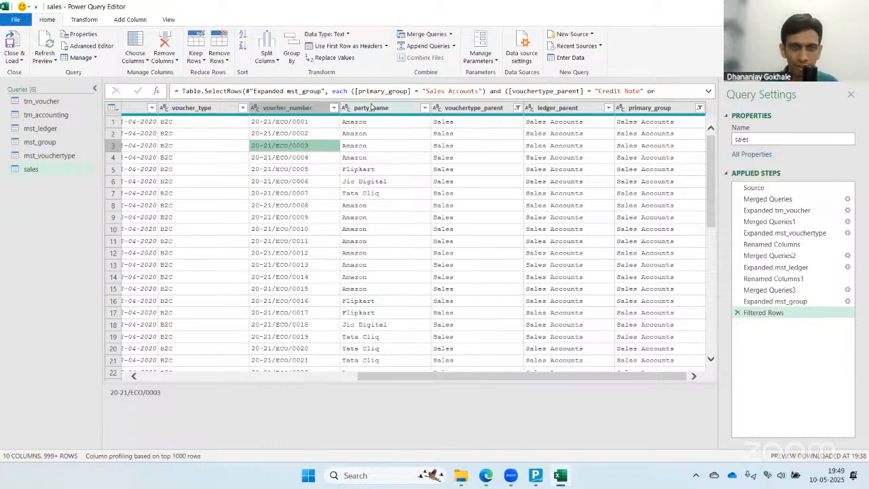
- Inspect the party_name column of the sales query and its first values
{"action": "left_click", "coordinate": [372, 109]}
{"action": "left_click", "coordinate": [366, 123]}
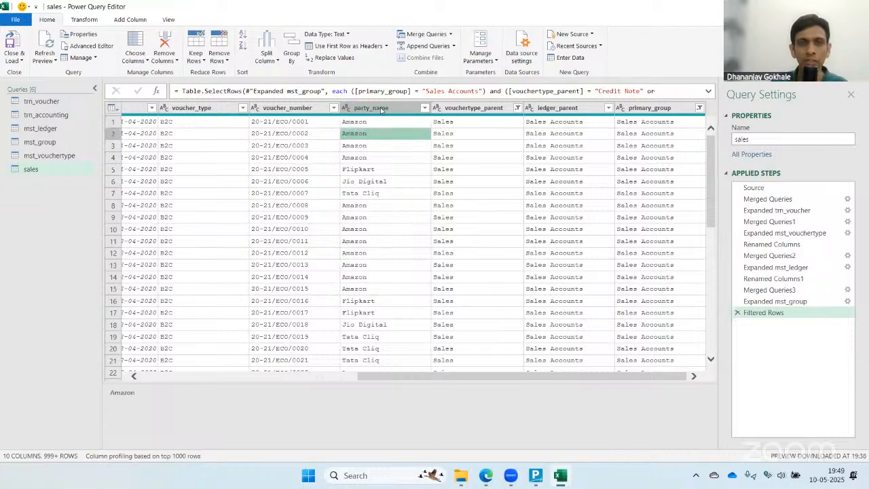
{"action": "left_click", "coordinate": [382, 109]}
{"action": "left_click", "coordinate": [365, 125]}
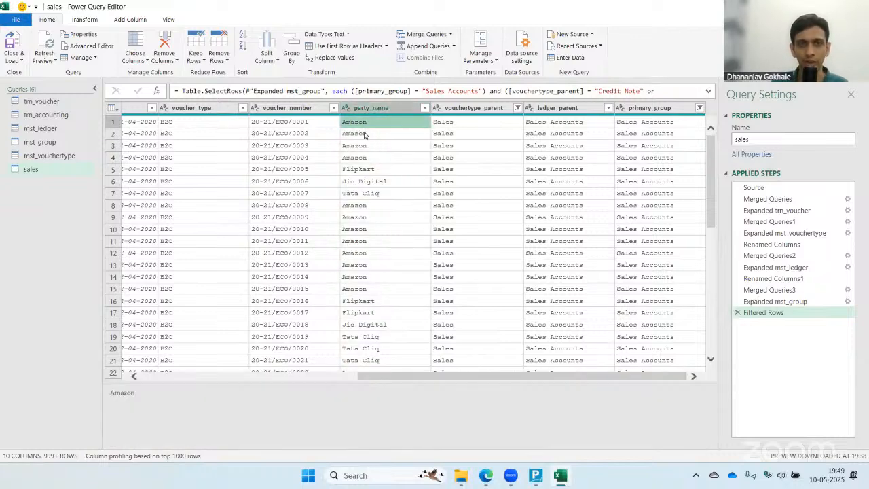
{"action": "left_click", "coordinate": [390, 135]}
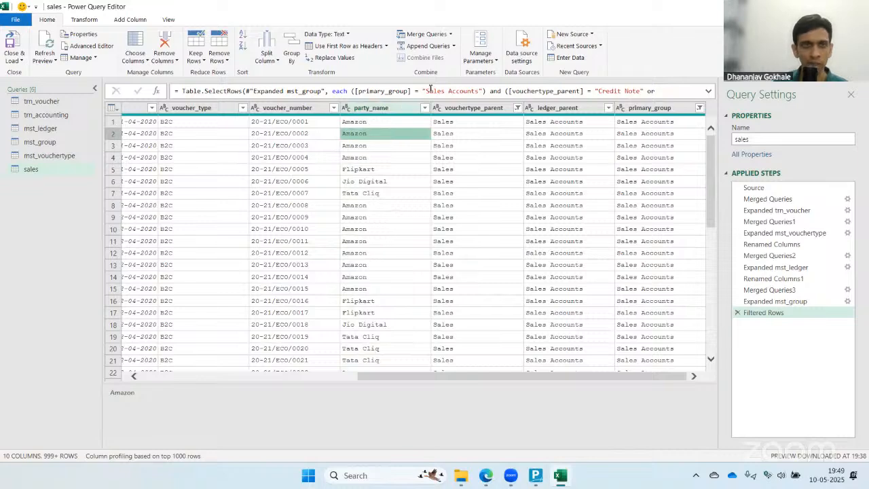
- Start merging the sales query with mst_ledger, matching the sales party_name column to the ledger's name column
{"action": "left_click", "coordinate": [420, 36]}
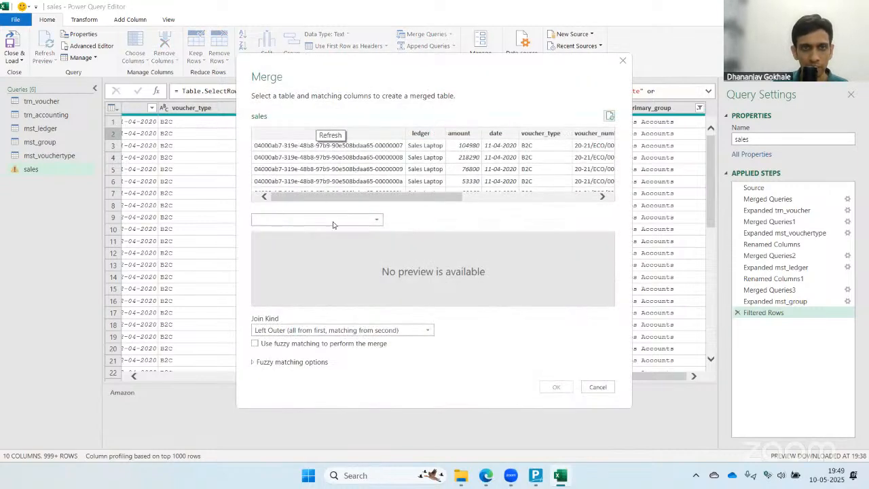
{"action": "left_click", "coordinate": [339, 218]}
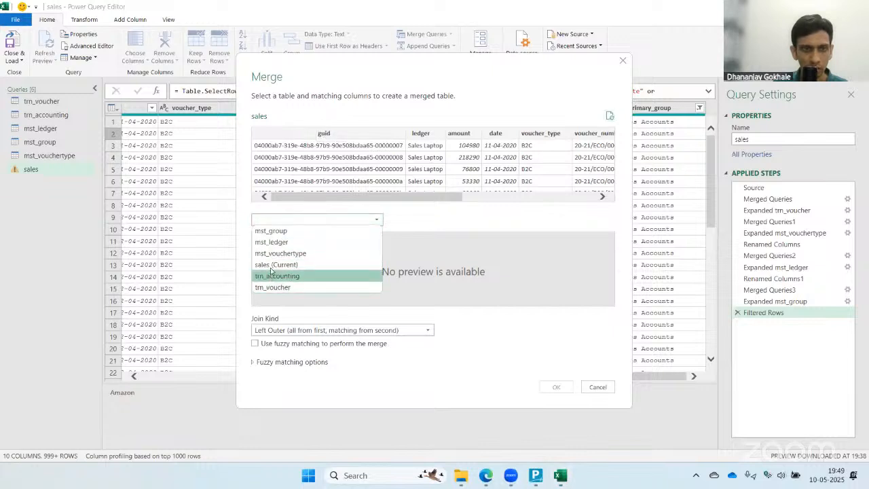
{"action": "left_click", "coordinate": [278, 242]}
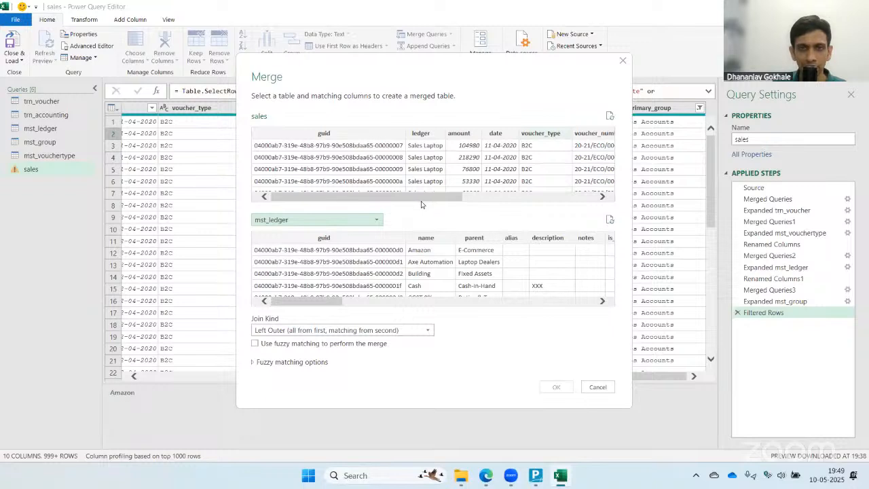
{"action": "left_click_drag", "start_coordinate": [420, 197], "coordinate": [520, 197]}
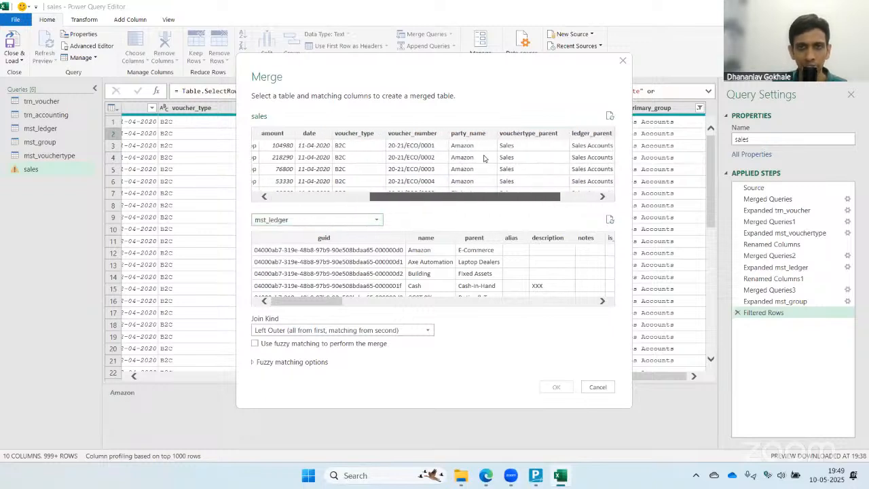
{"action": "left_click_drag", "start_coordinate": [484, 157], "coordinate": [476, 136]}
{"action": "left_click", "coordinate": [476, 136]}
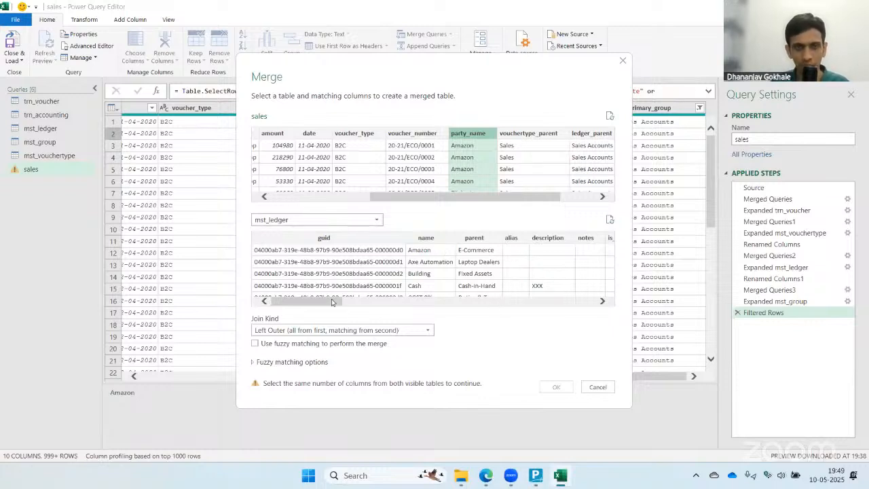
{"action": "mouse_move", "coordinate": [332, 302]}
{"action": "left_mouse_down"}
{"action": "mouse_move", "coordinate": [361, 302]}
{"action": "mouse_move", "coordinate": [341, 302]}
{"action": "left_mouse_up"}
{"action": "left_click", "coordinate": [389, 239]}
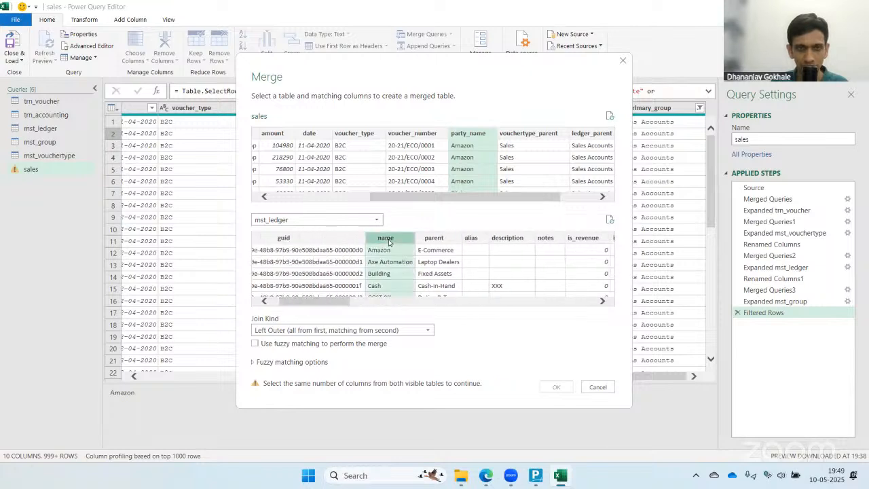
{"action": "left_click", "coordinate": [474, 136]}
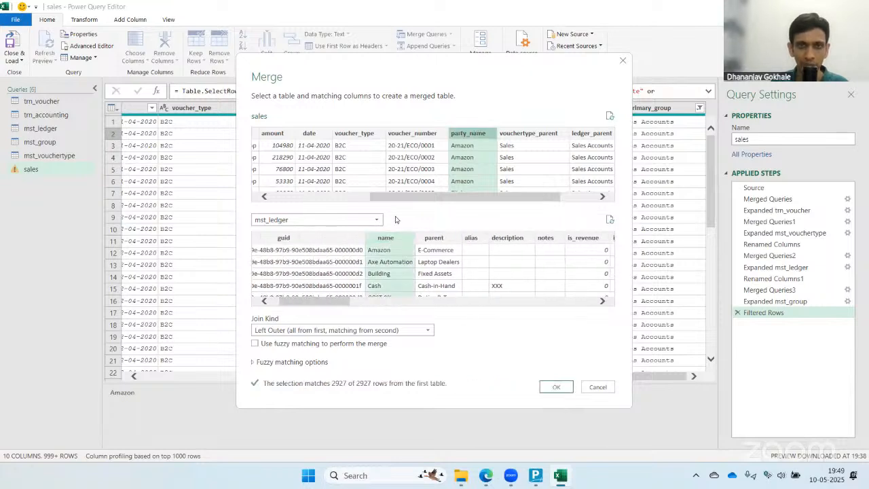
- Set the join kind to Inner (only matching rows) and carry out the merge
{"action": "left_click", "coordinate": [381, 330]}
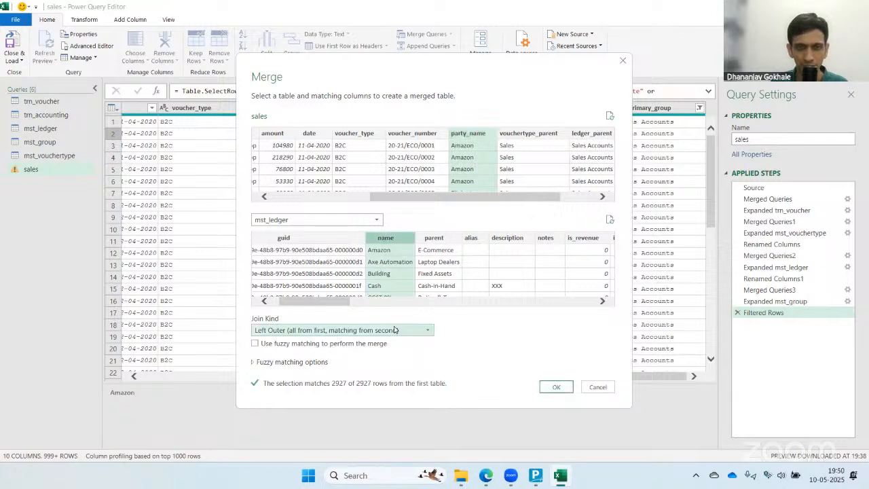
{"action": "key", "text": "Escape"}
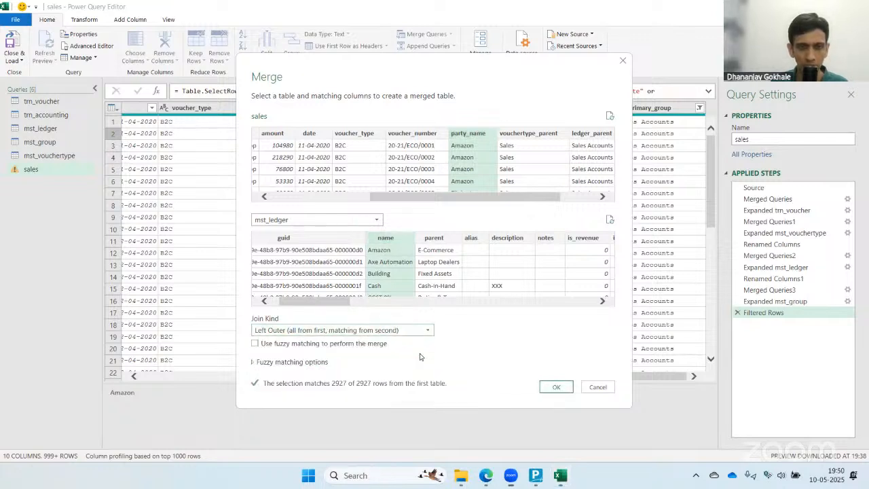
{"action": "left_click", "coordinate": [343, 330]}
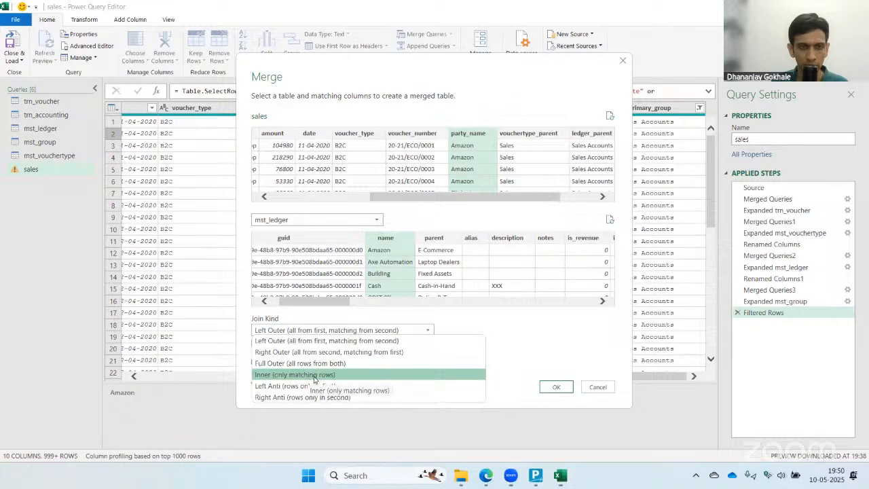
{"action": "left_click", "coordinate": [310, 374]}
{"action": "left_click", "coordinate": [556, 386]}
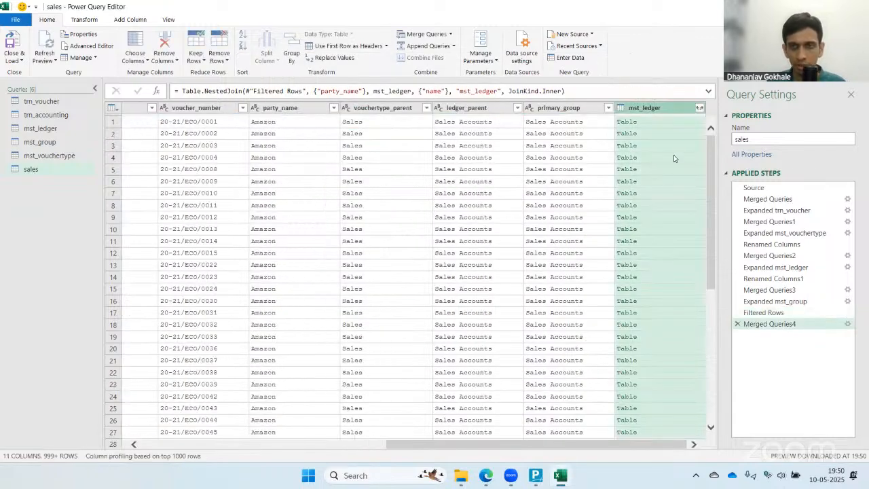
- Expand the merged mst_ledger column with only its parent field, keeping the original column name as prefix
{"action": "left_click", "coordinate": [700, 110]}
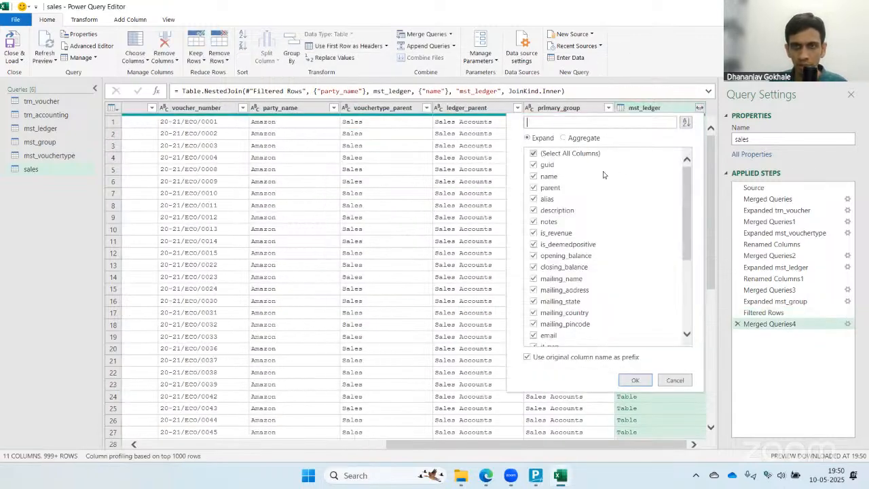
{"action": "left_click", "coordinate": [534, 154]}
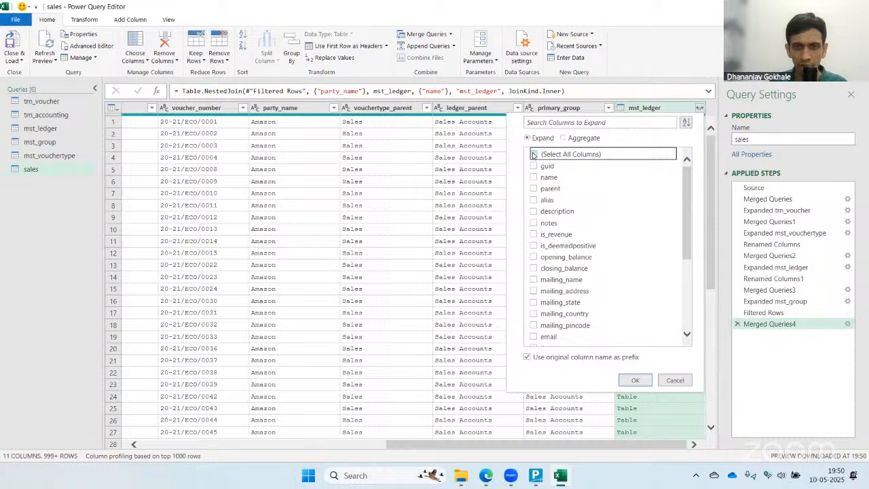
{"action": "left_click", "coordinate": [535, 188]}
{"action": "left_click", "coordinate": [635, 381]}
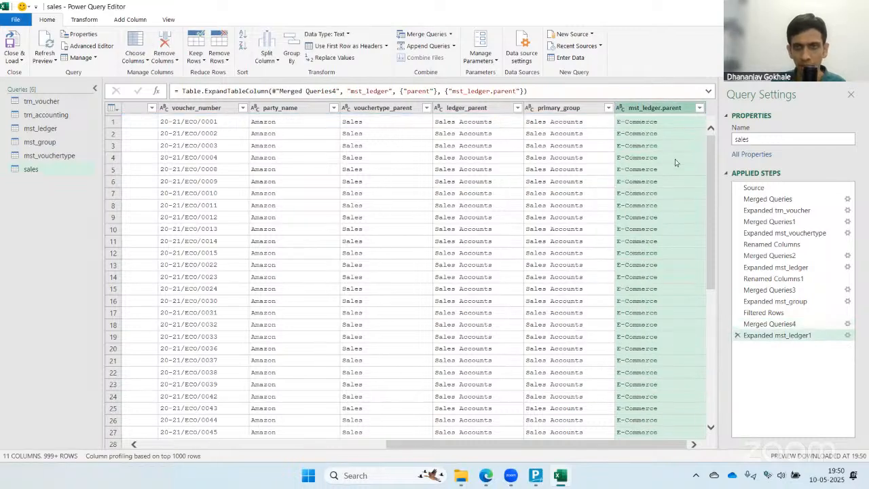
- Rename the mst_ledger.parent column as party_group and load the updated sales query back into the workbook
{"action": "double_click", "coordinate": [655, 110]}
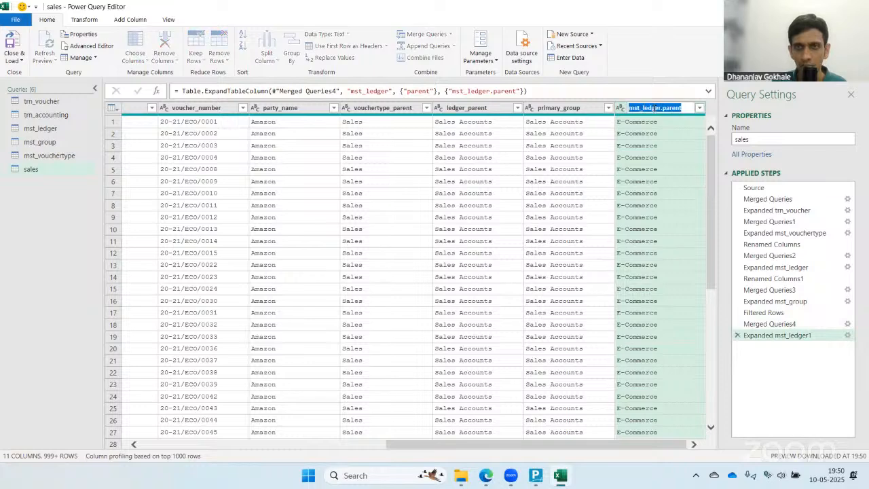
{"action": "type", "text": "pa"}
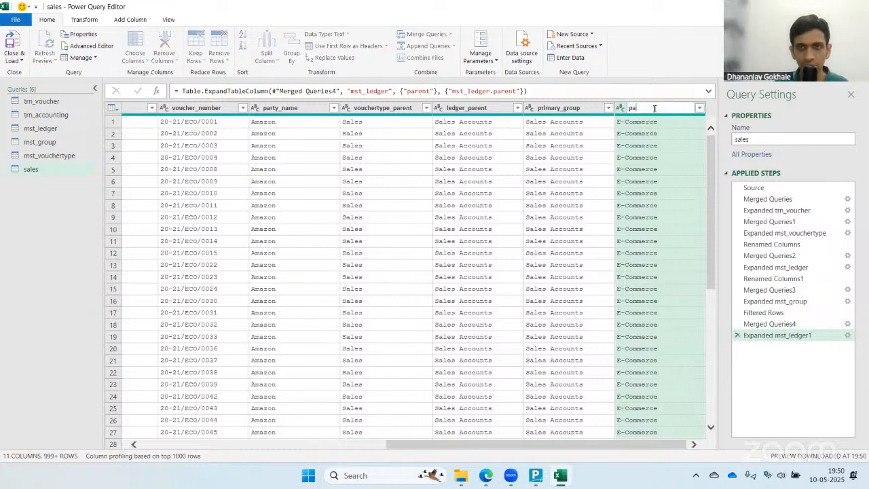
{"action": "type", "text": "rty_gr"}
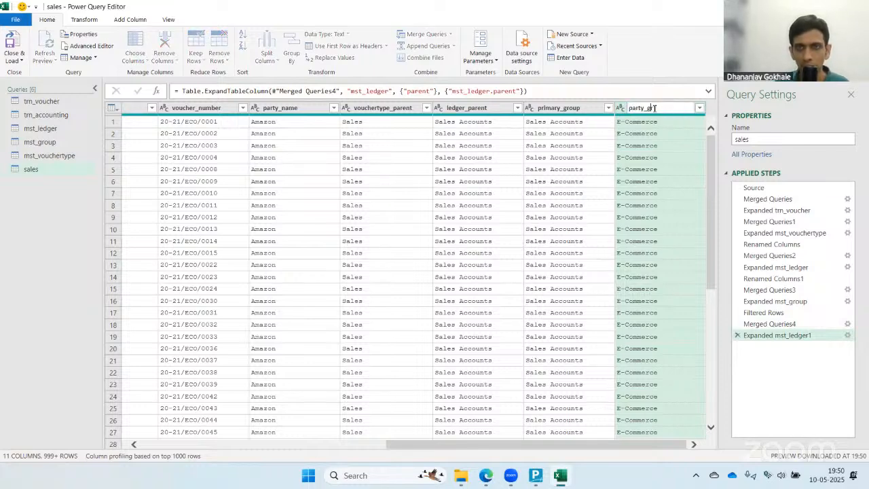
{"action": "type", "text": "oup"}
{"action": "key", "text": "Return"}
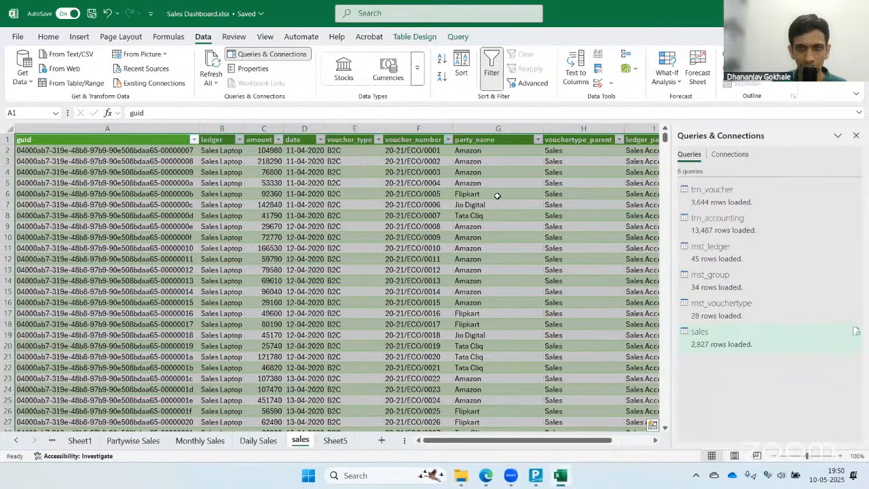
- Look across the refreshed sales table to its new party_group column
{"action": "left_click", "coordinate": [497, 195]}
{"action": "key", "text": "Right"}
{"action": "key", "text": "Right"}
{"action": "key", "text": "Right"}
{"action": "key", "text": "Right"}
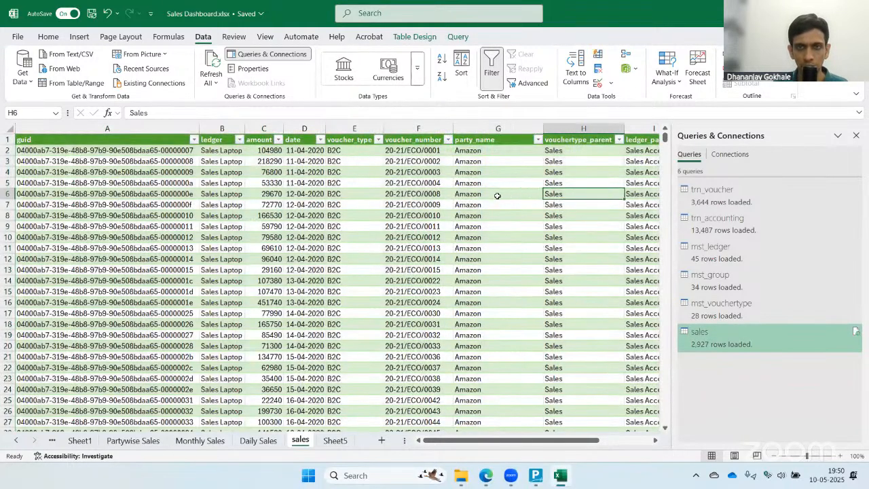
{"action": "key", "text": "Right"}
{"action": "key", "text": "Left"}
{"action": "key", "text": "ctrl+Left"}
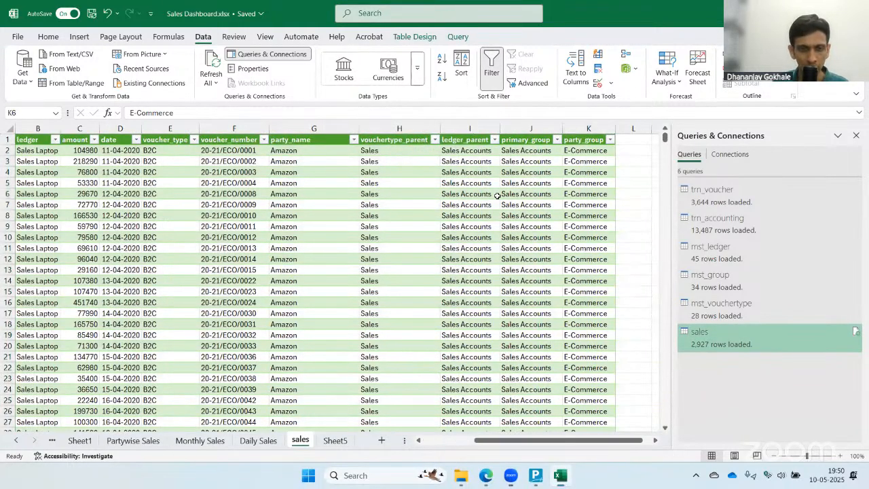
- Create a copy of the Partywise Sales sheet at the end of the workbook
{"action": "left_click", "coordinate": [200, 440]}
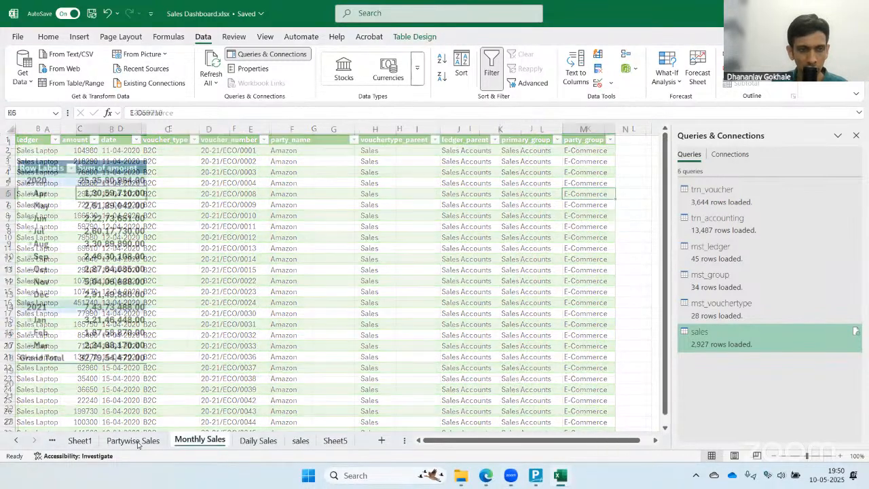
{"action": "left_click", "coordinate": [133, 439]}
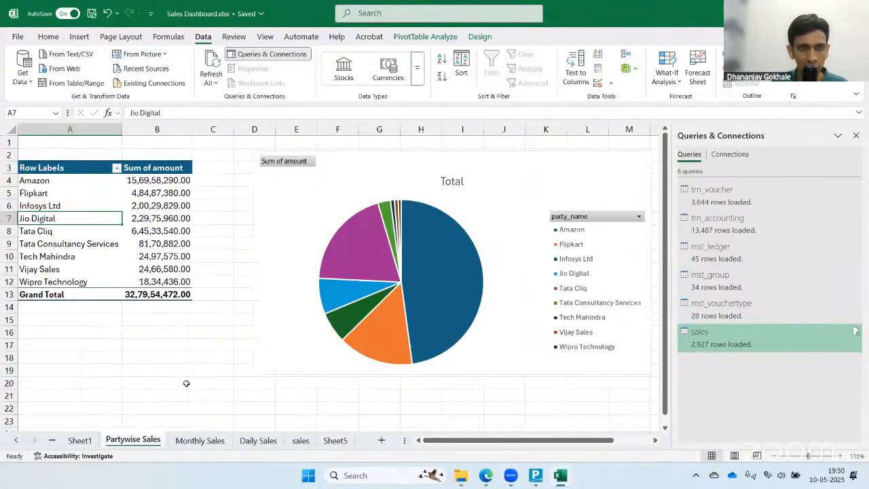
{"action": "right_click", "coordinate": [134, 440]}
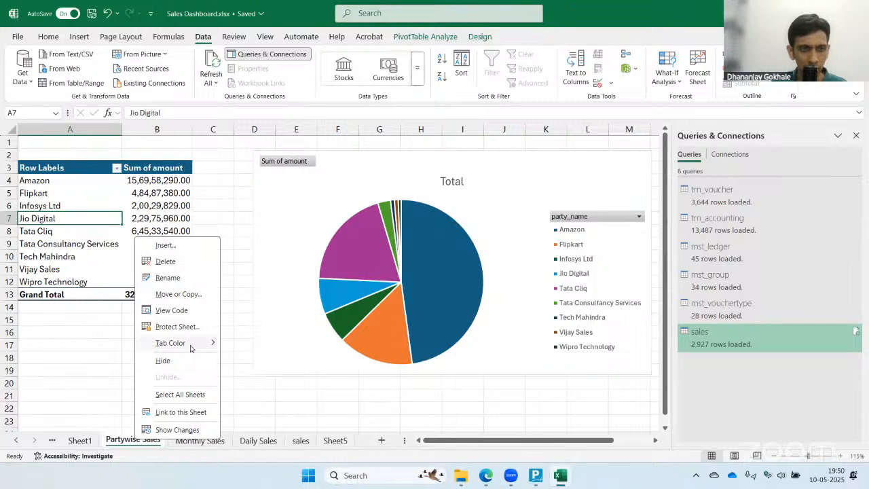
{"action": "mouse_move", "coordinate": [189, 349]}
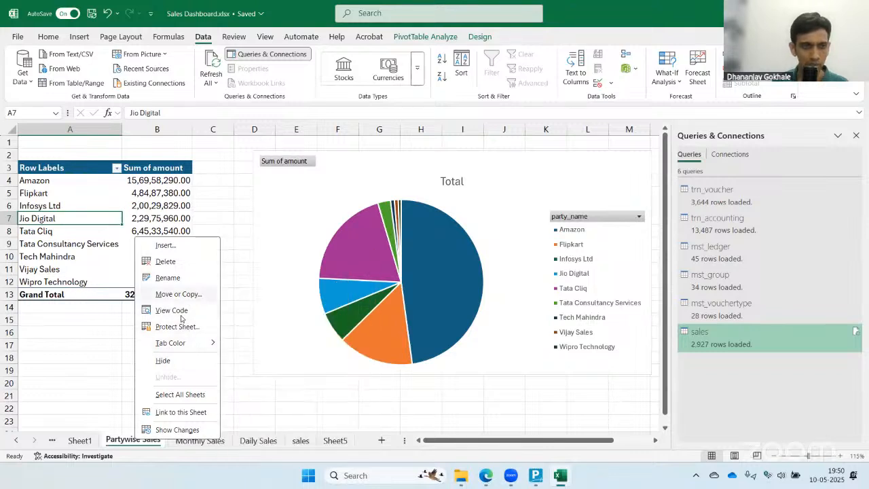
{"action": "left_click", "coordinate": [191, 297]}
{"action": "scroll", "coordinate": [142, 337], "scroll_direction": "down", "scroll_amount": 2}
{"action": "double_click", "coordinate": [129, 350]}
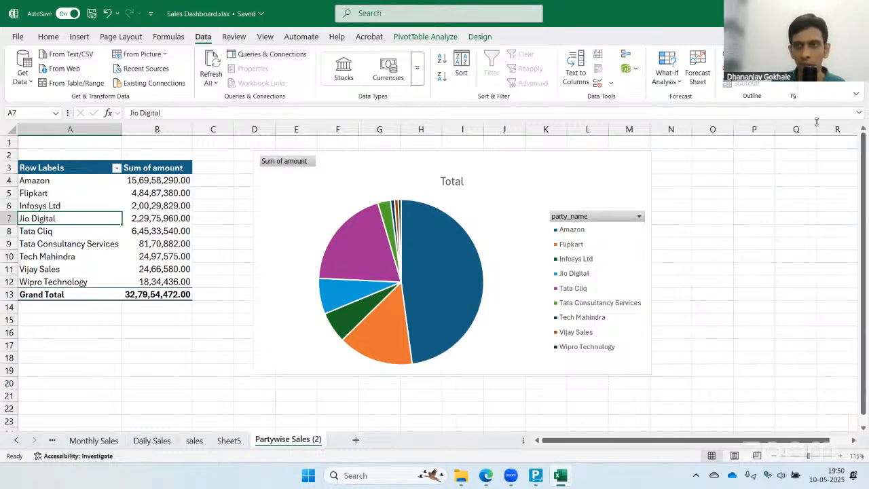
- Replace the queries pane with the copied pivot table's field list, and refresh the pivot table to include party_group
{"action": "left_click", "coordinate": [856, 135]}
{"action": "left_click", "coordinate": [415, 36]}
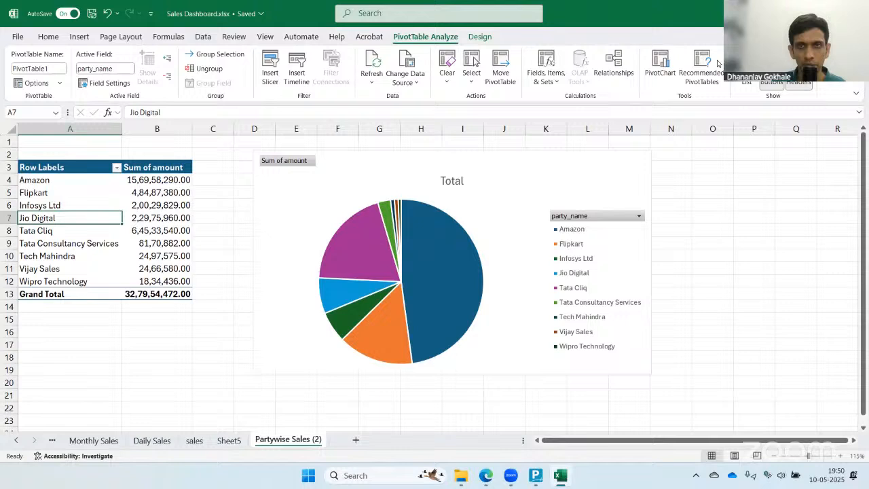
{"action": "left_click", "coordinate": [746, 80]}
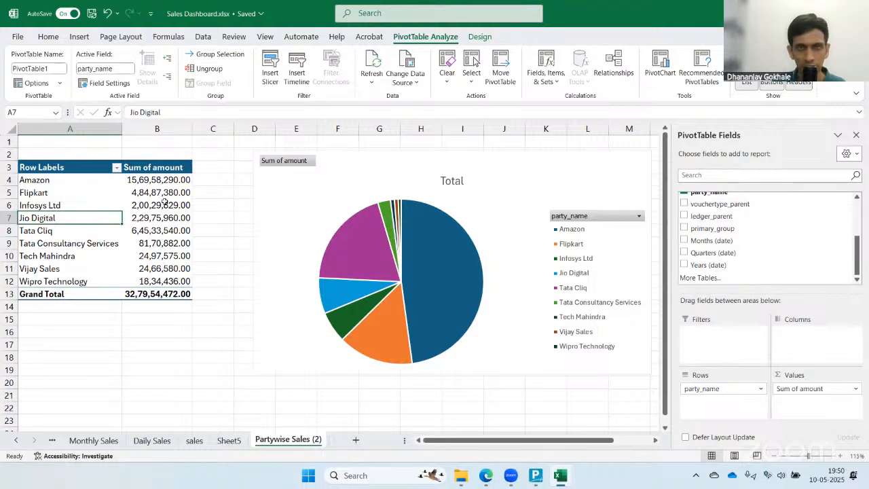
{"action": "scroll", "coordinate": [806, 235], "scroll_direction": "up", "scroll_amount": 1}
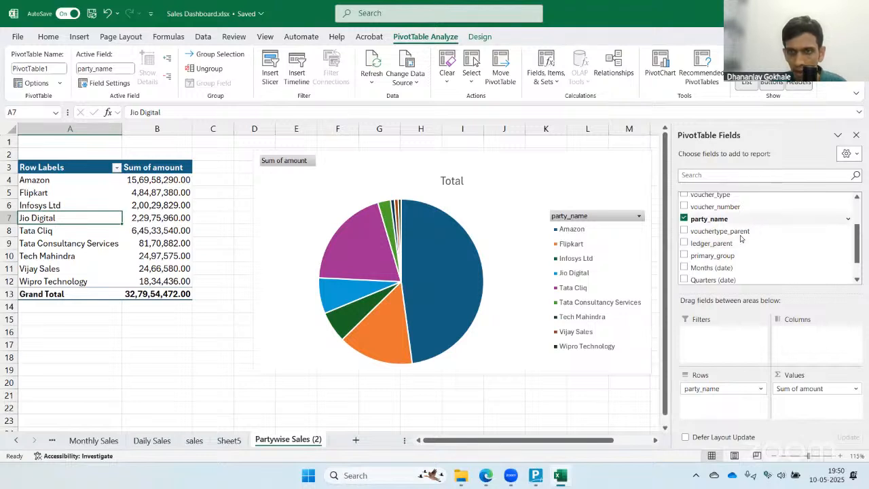
{"action": "right_click", "coordinate": [88, 205]}
{"action": "left_click", "coordinate": [123, 249]}
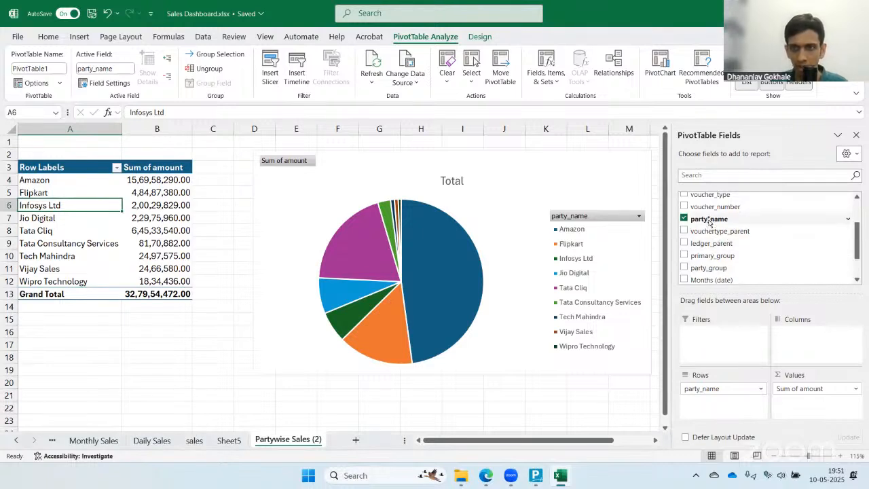
- Delete the copied sheet's pie chart and add party_group above party_name in the pivot table's rows
{"action": "left_click", "coordinate": [514, 180]}
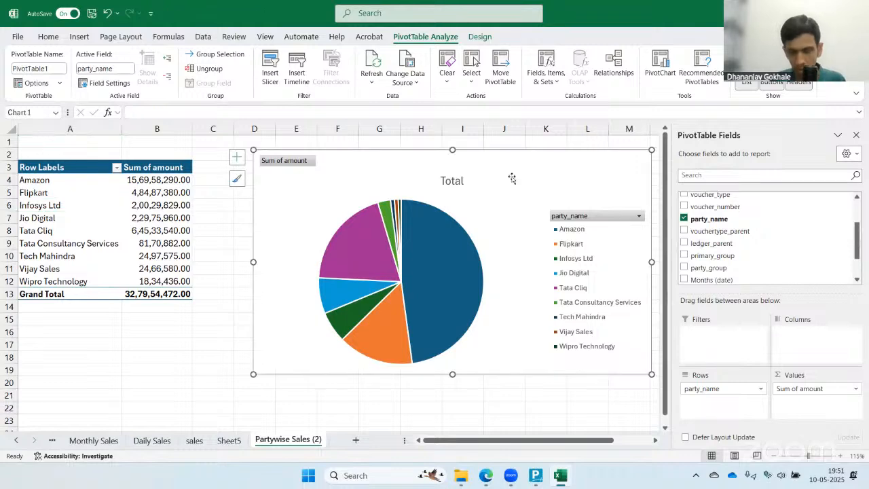
{"action": "key", "text": "Delete"}
{"action": "left_click_drag", "start_coordinate": [708, 219], "coordinate": [721, 392]}
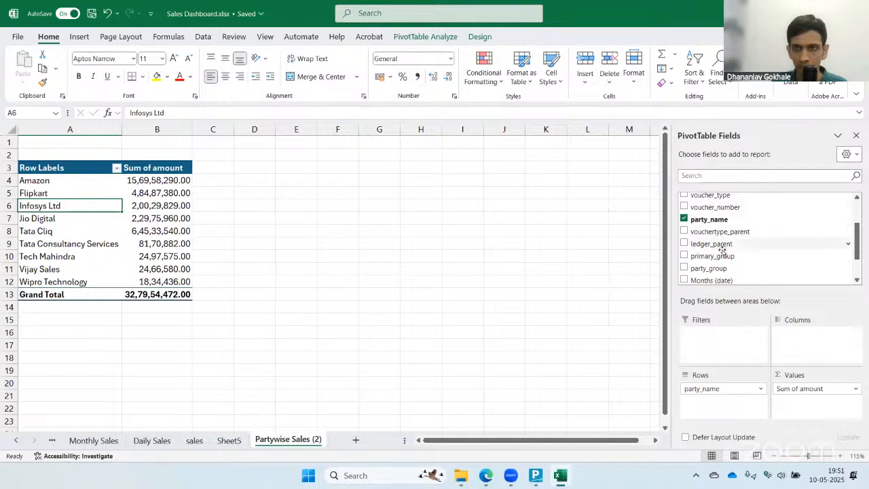
{"action": "left_click_drag", "start_coordinate": [722, 268], "coordinate": [712, 385]}
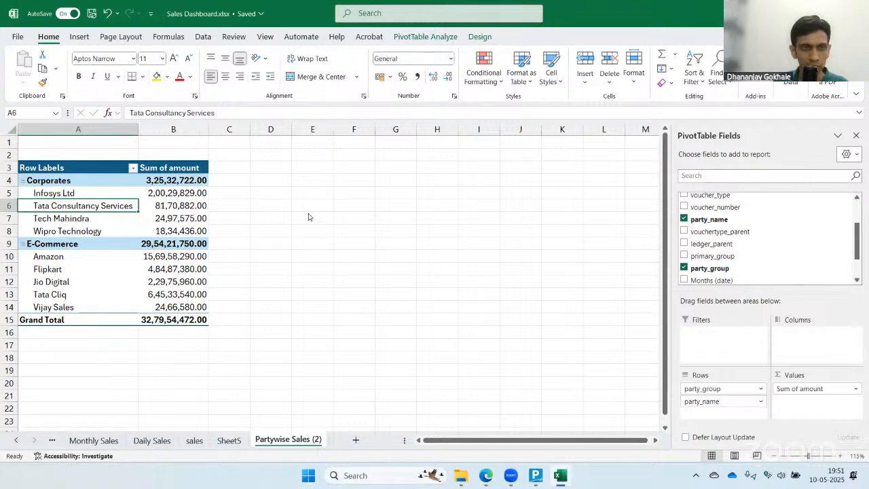
- Look over the parties and amounts in the Corporates and E-Commerce groups, and remove party_name from the pivot table's rows
{"action": "left_click", "coordinate": [54, 180]}
{"action": "left_click", "coordinate": [172, 194]}
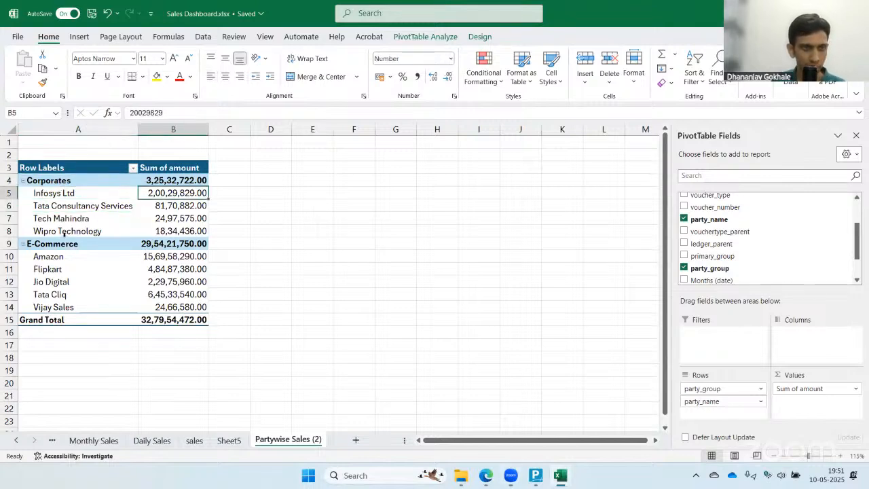
{"action": "left_click", "coordinate": [54, 243]}
{"action": "left_click", "coordinate": [68, 257]}
{"action": "left_click", "coordinate": [178, 205]}
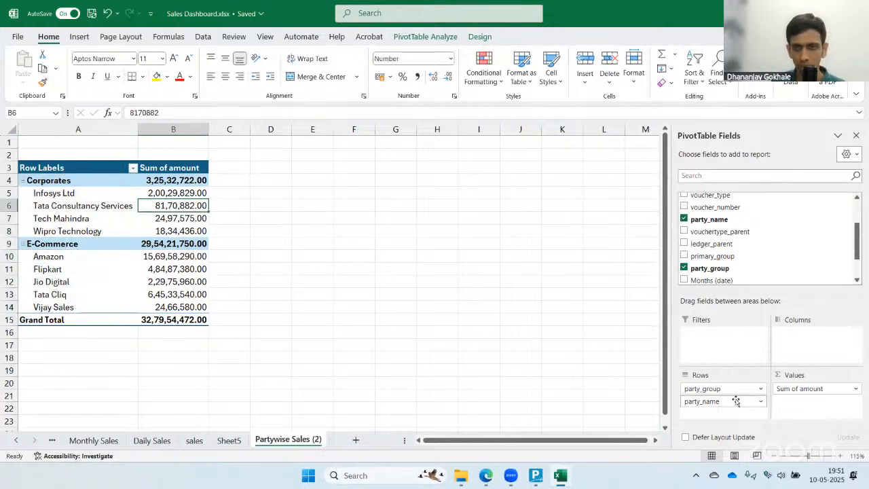
{"action": "left_click_drag", "start_coordinate": [736, 401], "coordinate": [722, 238]}
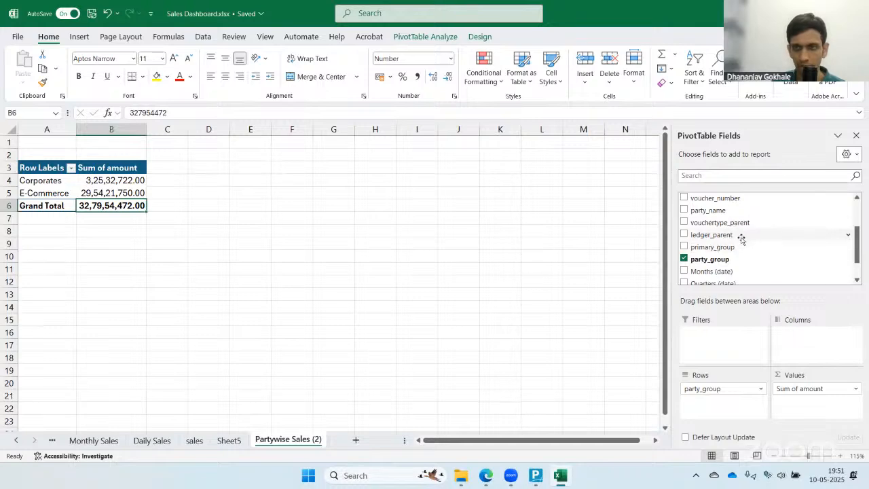
- Undo the removal of party_name from the pivot table's rows and look over the parties in each group
{"action": "left_click", "coordinate": [107, 13]}
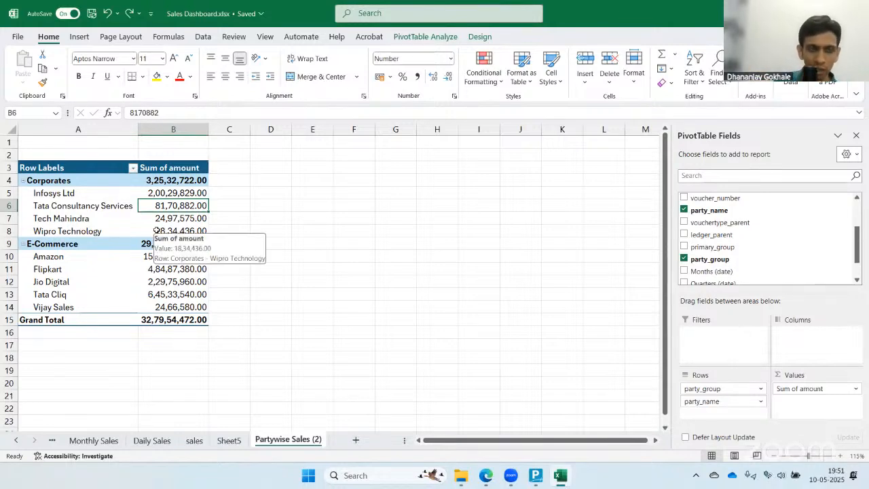
{"action": "scroll", "coordinate": [176, 230], "scroll_direction": "down", "scroll_amount": 2}
{"action": "scroll", "coordinate": [180, 228], "scroll_direction": "up", "scroll_amount": 2}
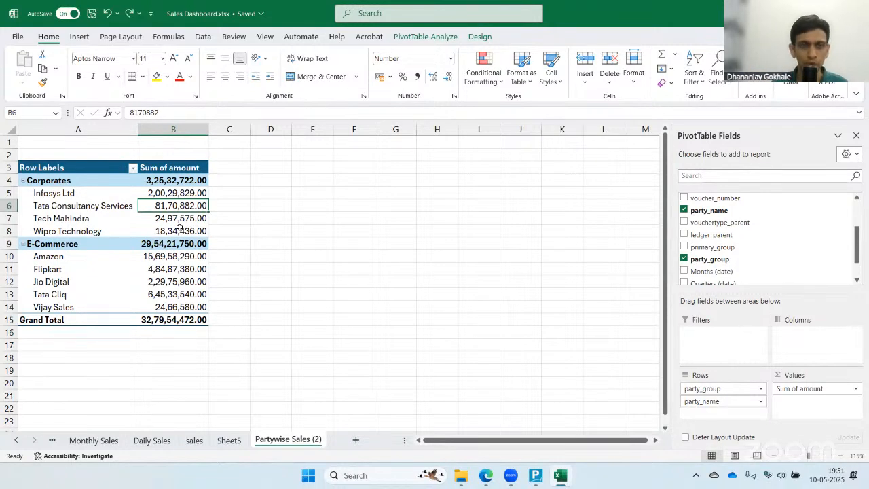
{"action": "scroll", "coordinate": [204, 222], "scroll_direction": "down", "scroll_amount": 3}
{"action": "scroll", "coordinate": [211, 221], "scroll_direction": "up", "scroll_amount": 3}
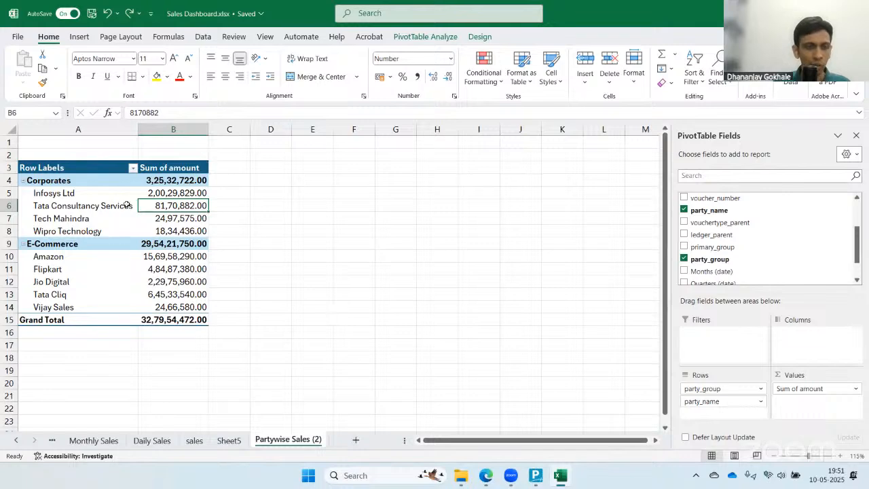
- Show the workbook's queries from the sales sheet and open the sales query for editing in Power Query Editor
{"action": "left_click", "coordinate": [99, 440]}
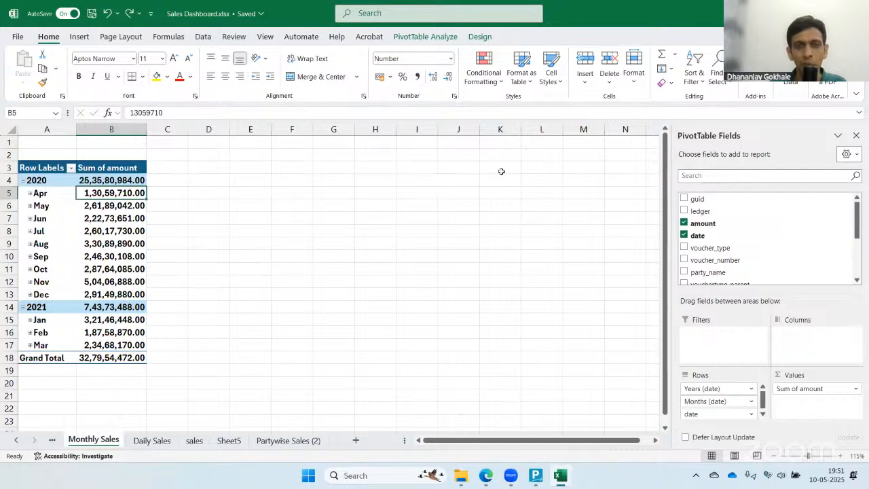
{"action": "left_click", "coordinate": [194, 441]}
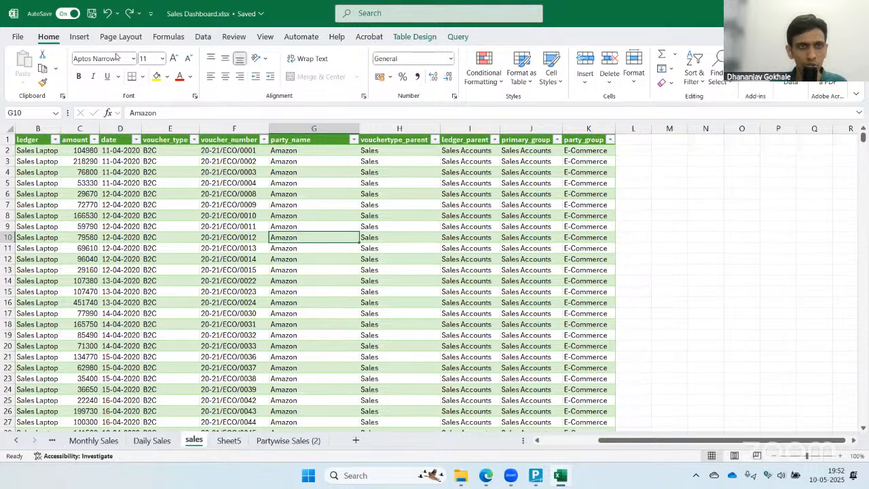
{"action": "left_click", "coordinate": [79, 36]}
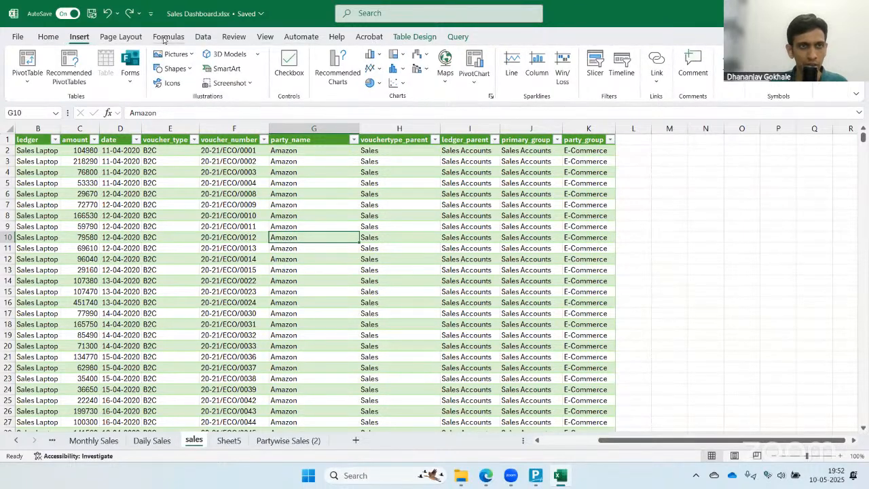
{"action": "left_click", "coordinate": [202, 37]}
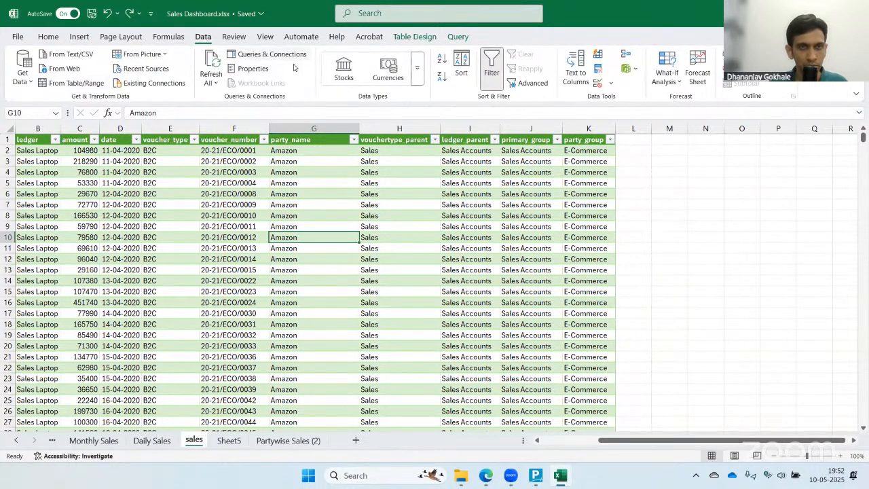
{"action": "left_click", "coordinate": [268, 55]}
{"action": "right_click", "coordinate": [688, 334]}
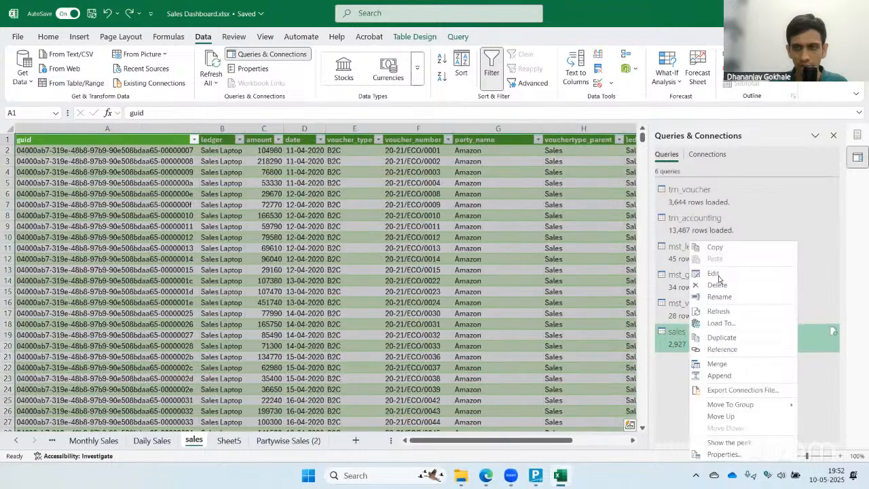
{"action": "left_click", "coordinate": [709, 274]}
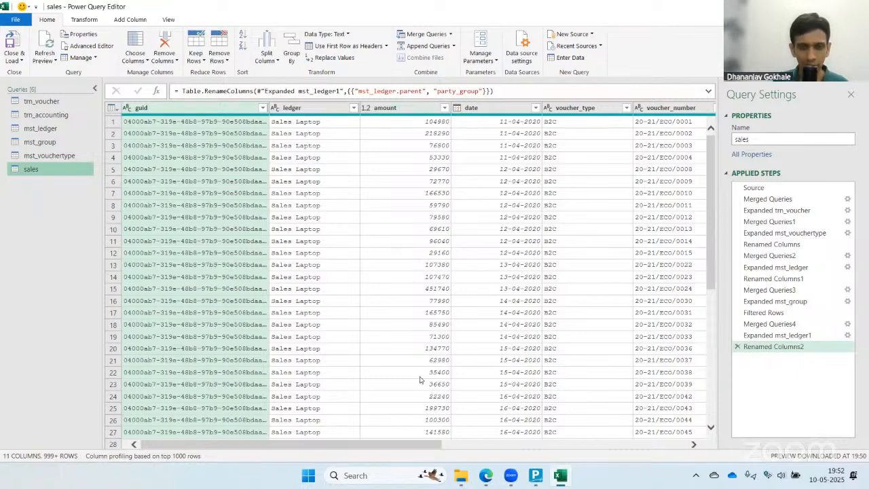
- Switch to File Explorer, look over the exported files in the utility folder's csv subfolder, and return to Power Query Editor
{"action": "key", "text": "alt+Tab"}
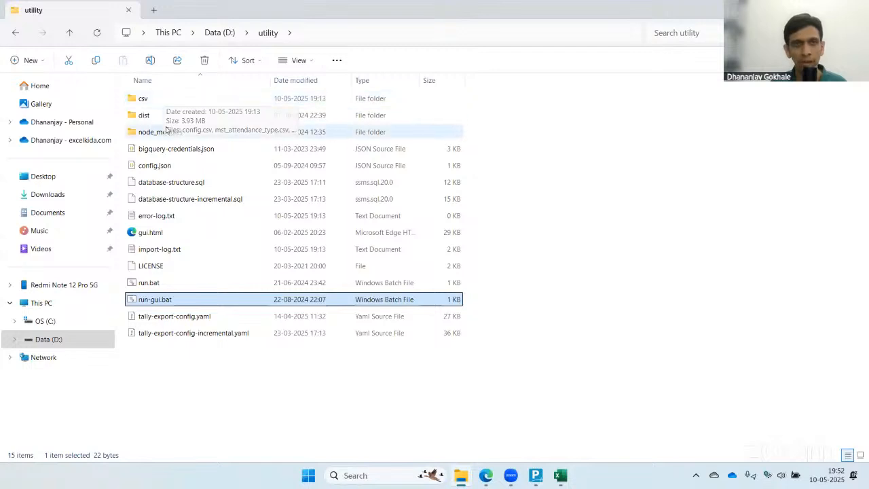
{"action": "double_click", "coordinate": [143, 100]}
{"action": "key", "text": "ctrl+a"}
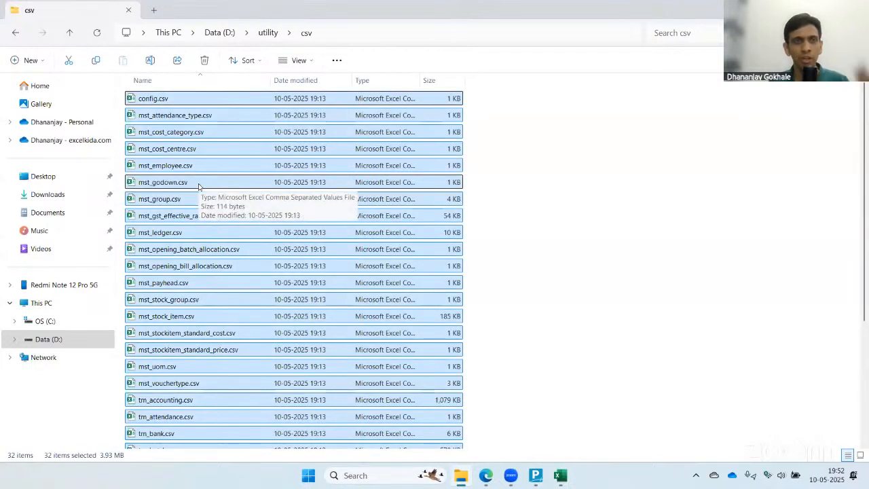
{"action": "left_click", "coordinate": [70, 33]}
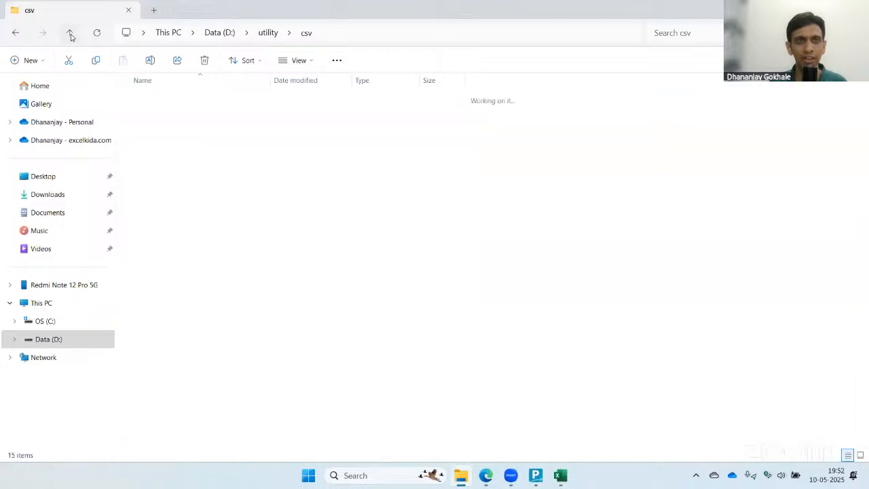
{"action": "key", "text": "alt+Tab"}
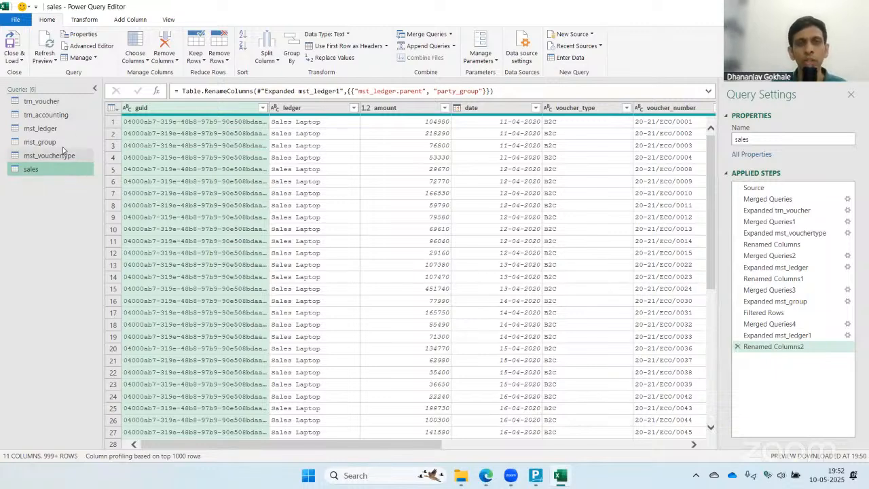
- Examine the sales query's data at its Expanded trn_voucher step
{"action": "left_click", "coordinate": [39, 156]}
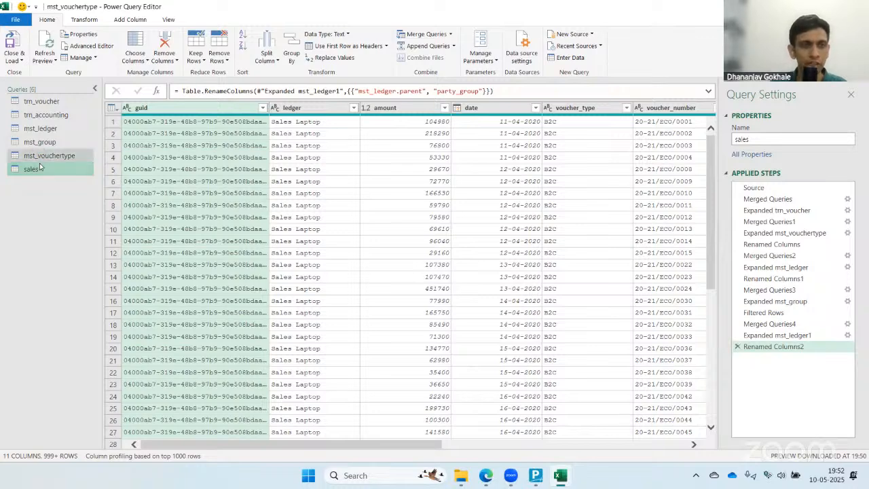
{"action": "left_click", "coordinate": [39, 170]}
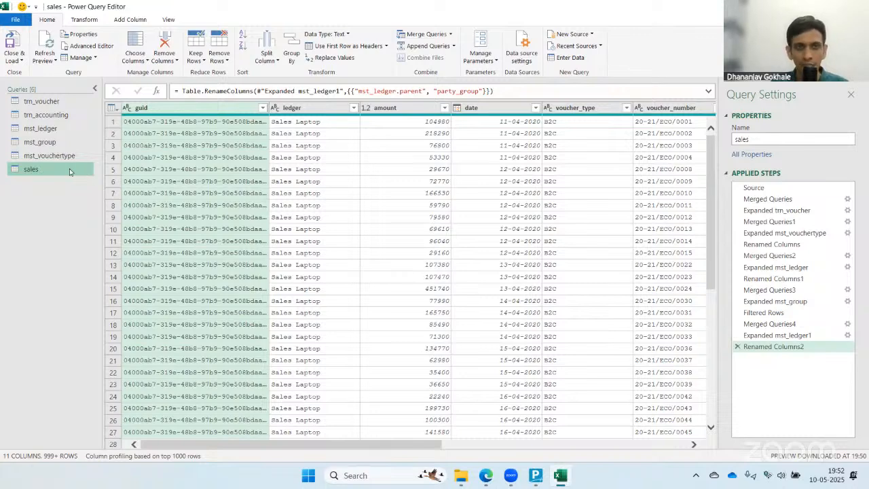
{"action": "left_click", "coordinate": [774, 210]}
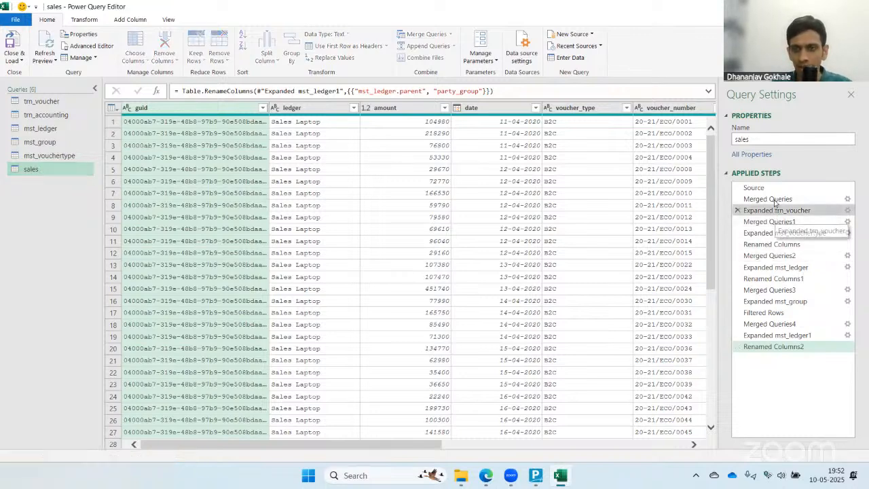
{"action": "left_click", "coordinate": [774, 210]}
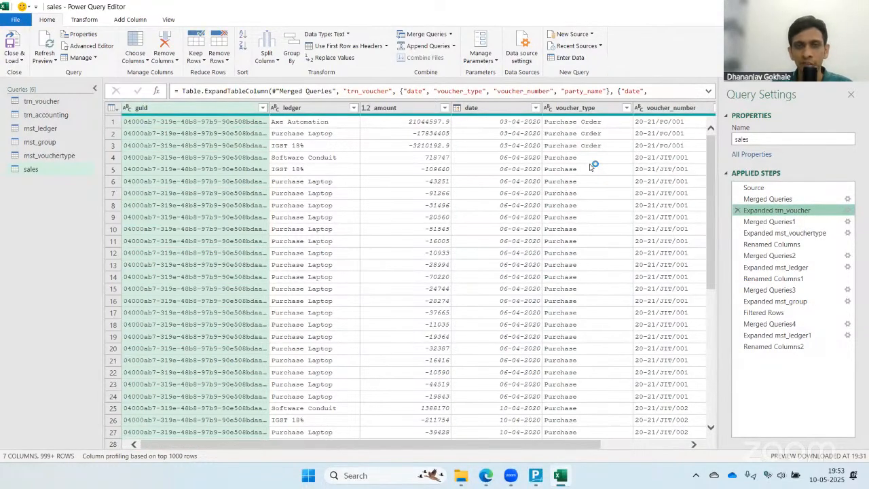
- Duplicate the sales query and rename the copy as purchase
{"action": "left_click", "coordinate": [46, 172]}
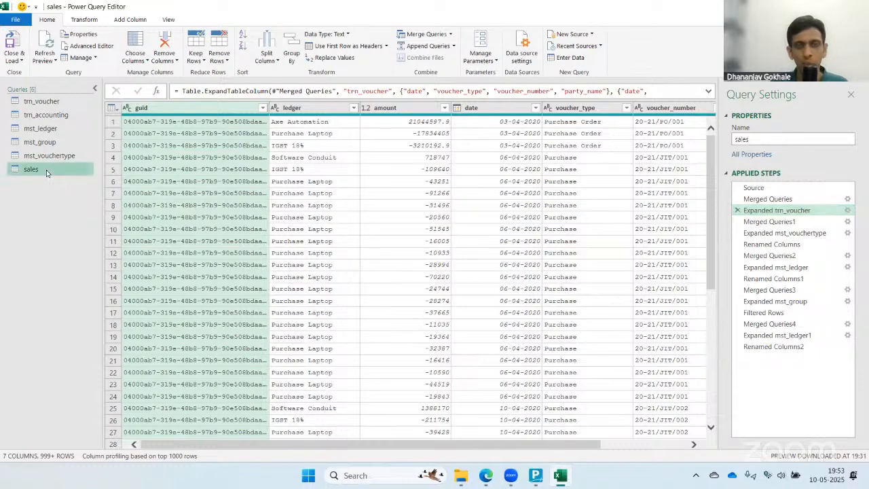
{"action": "right_click", "coordinate": [46, 173]}
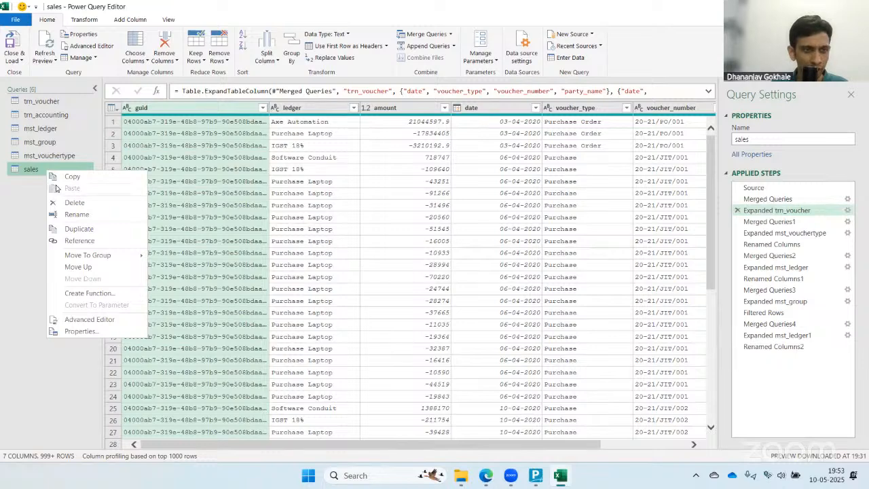
{"action": "left_click", "coordinate": [79, 229]}
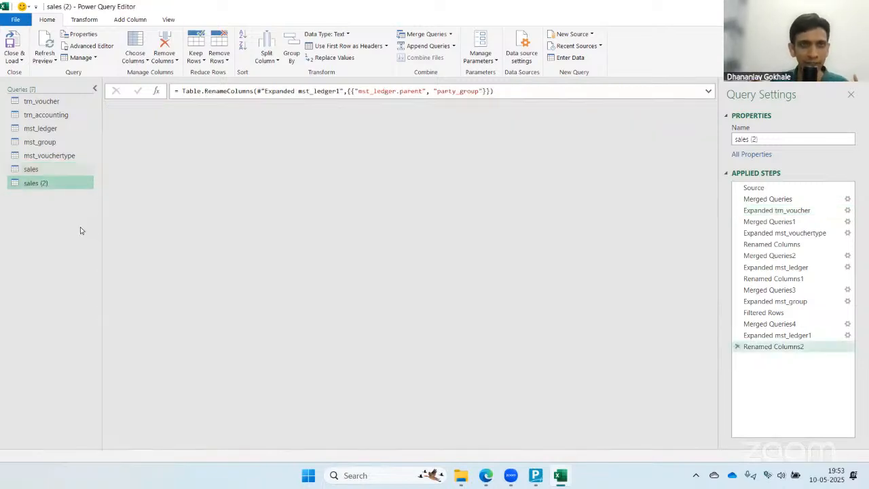
{"action": "left_click", "coordinate": [751, 140]}
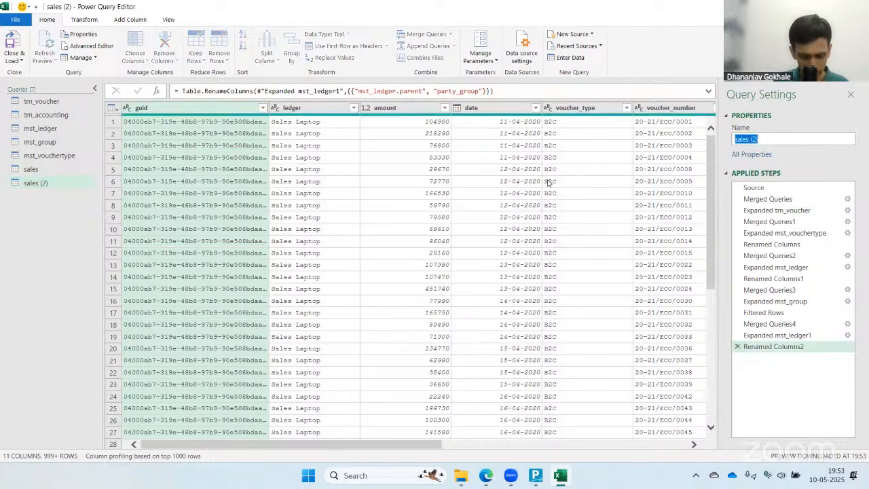
{"action": "type", "text": "purchase"}
{"action": "key", "text": "Return"}
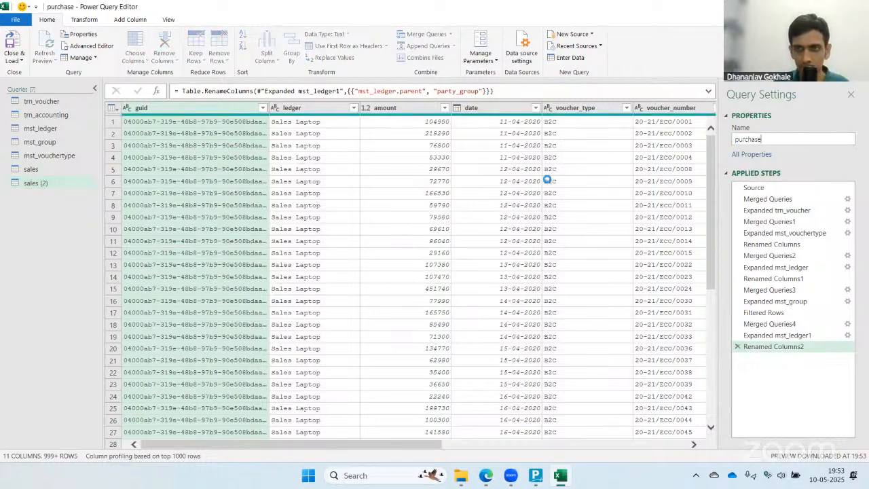
- Review the purchase query's applied steps and inspect the vouchertype_parent and primary_group filters at the Filtered Rows step
{"action": "left_click", "coordinate": [778, 209]}
{"action": "left_click", "coordinate": [778, 200]}
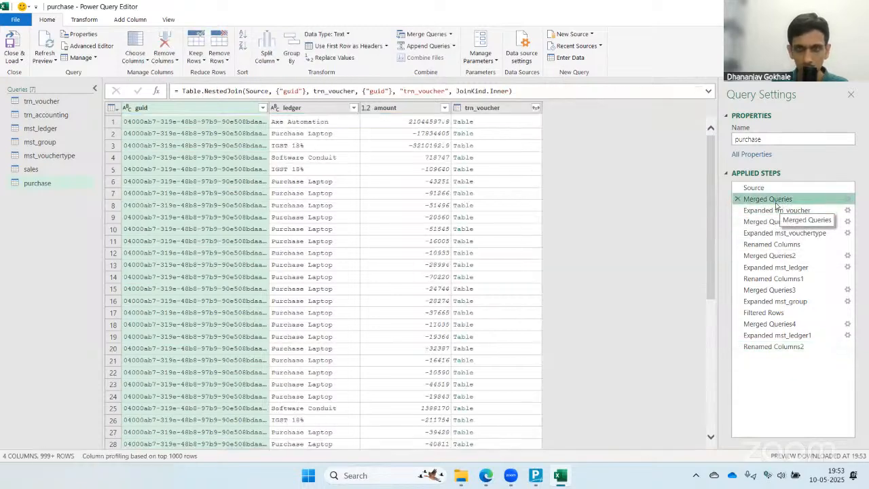
{"action": "left_click", "coordinate": [776, 211], "text": "shift"}
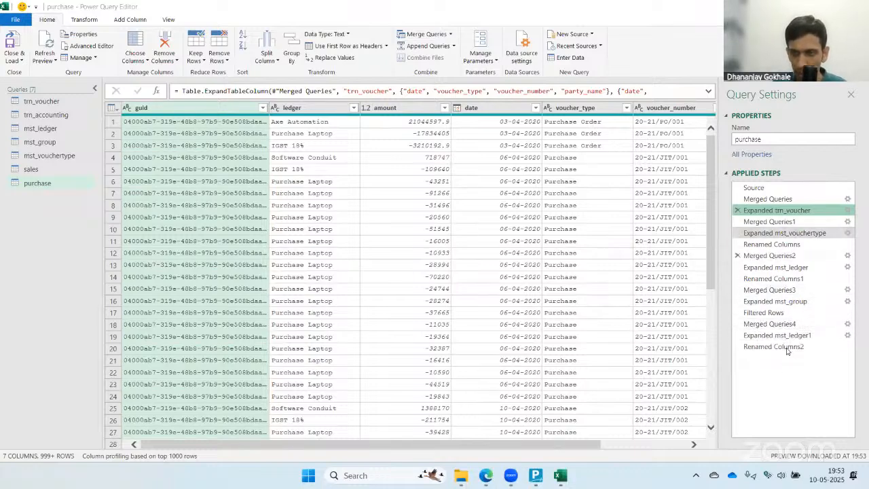
{"action": "left_click", "coordinate": [780, 316]}
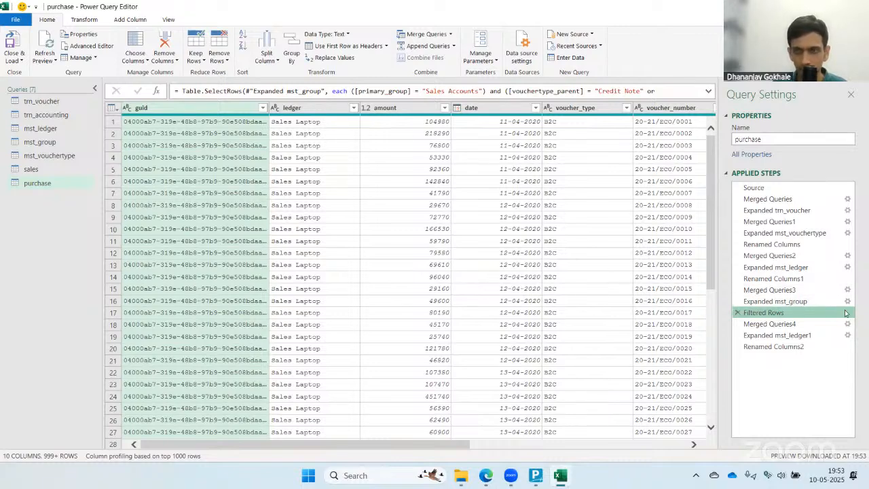
{"action": "left_click", "coordinate": [787, 290]}
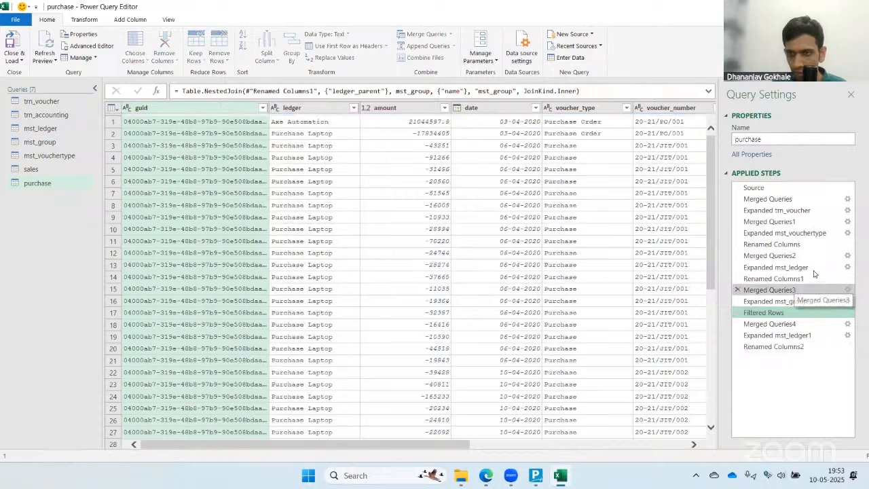
{"action": "left_click", "coordinate": [785, 312]}
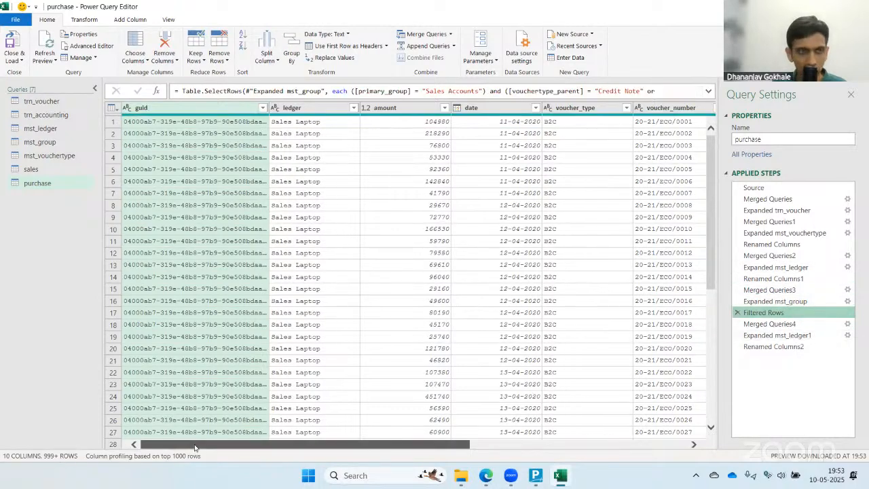
{"action": "scroll", "coordinate": [197, 446], "scroll_direction": "right", "scroll_amount": 5}
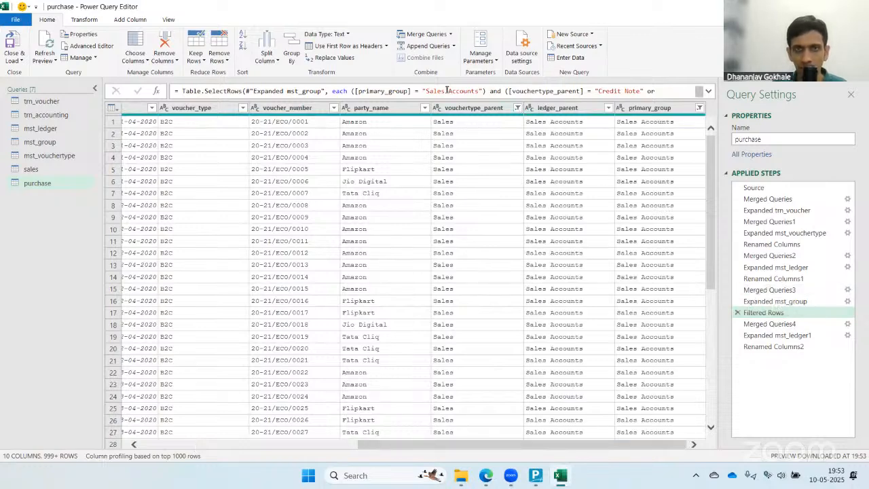
{"action": "left_click", "coordinate": [517, 110]}
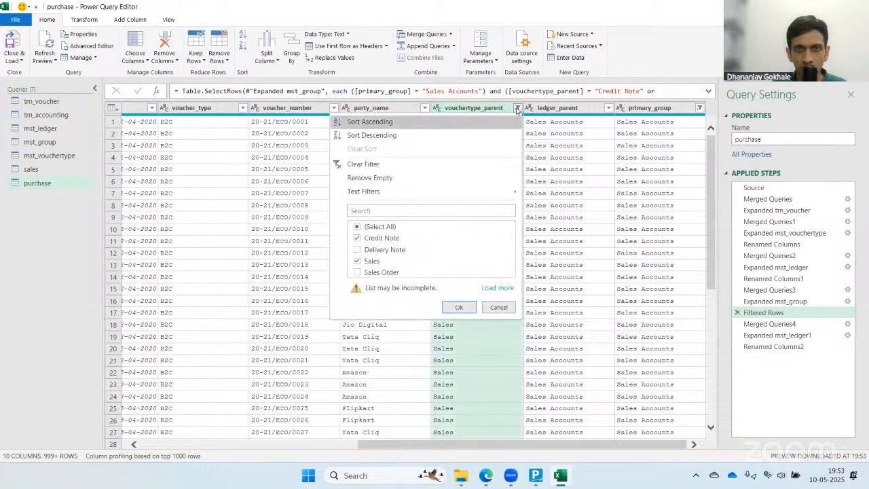
{"action": "left_click", "coordinate": [499, 307]}
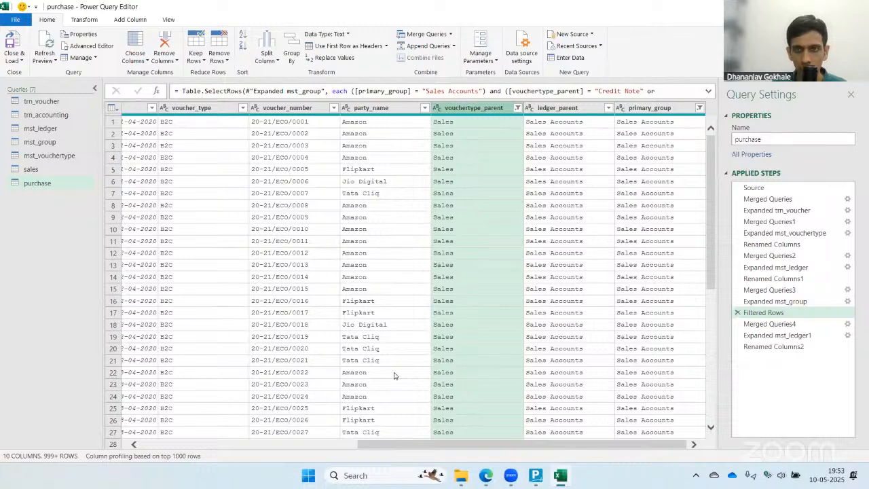
{"action": "left_click", "coordinate": [699, 110]}
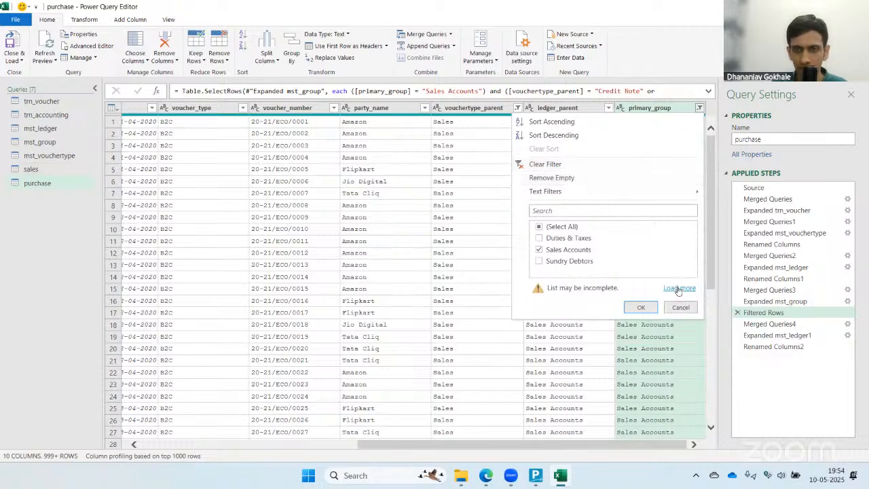
{"action": "left_click", "coordinate": [686, 307]}
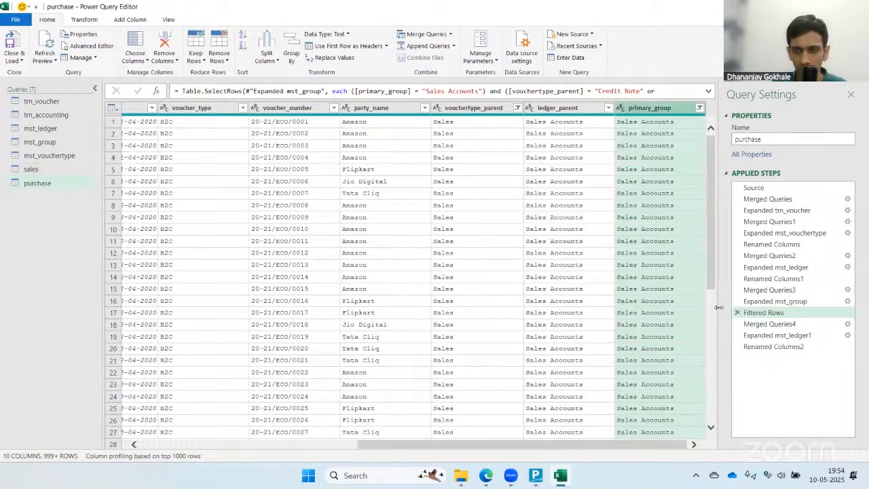
- Clear the vouchertype_parent filter in the purchase query's Filtered Rows step
{"action": "left_click", "coordinate": [549, 145]}
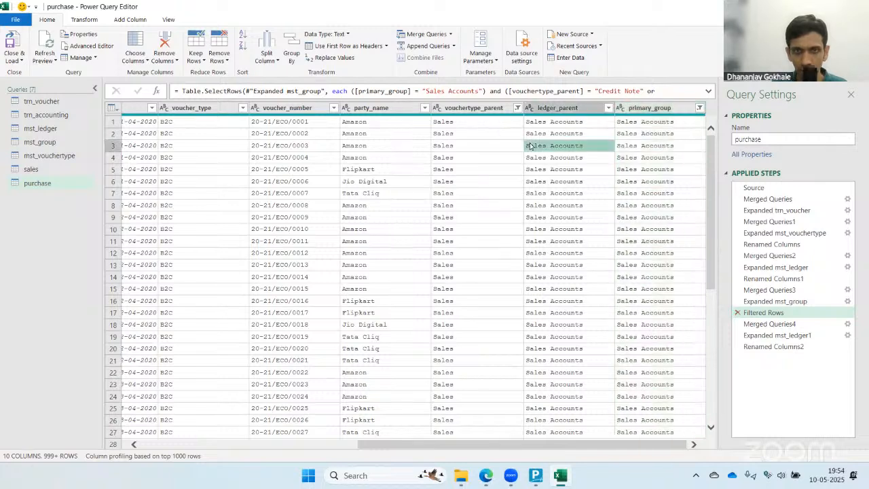
{"action": "left_click", "coordinate": [516, 109]}
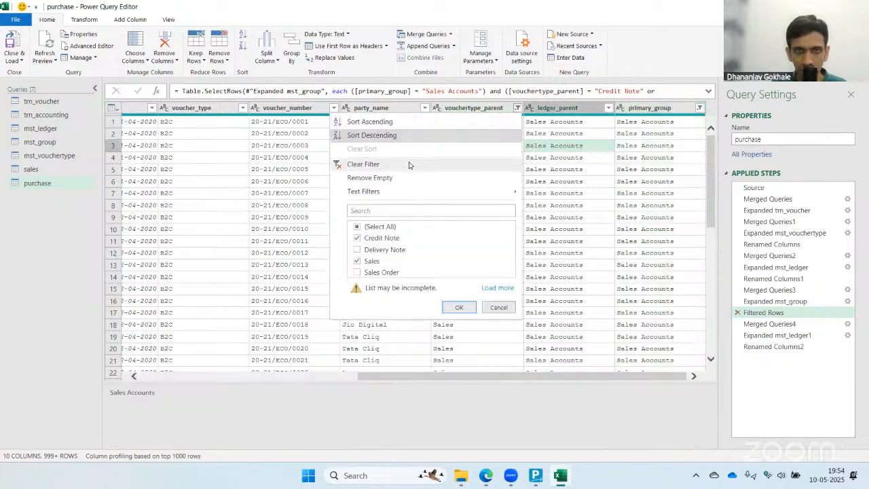
{"action": "left_click", "coordinate": [360, 163]}
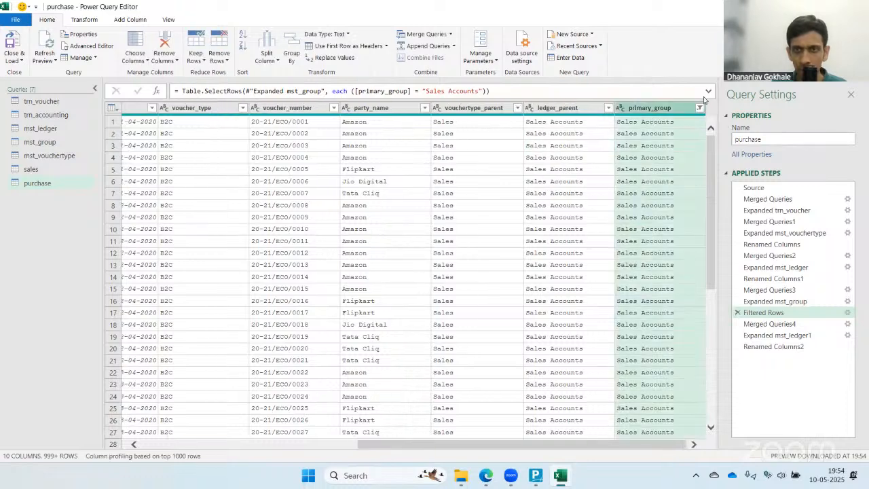
- Change the primary_group filter in the purchase query to keep only Purchase Accounts, after loading the full list of values
{"action": "left_click", "coordinate": [700, 108]}
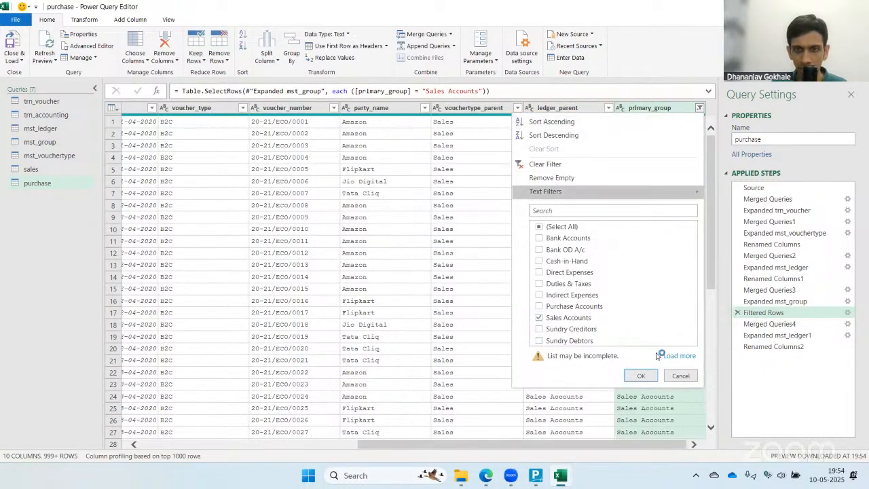
{"action": "left_click", "coordinate": [679, 356]}
{"action": "left_click", "coordinate": [539, 340]}
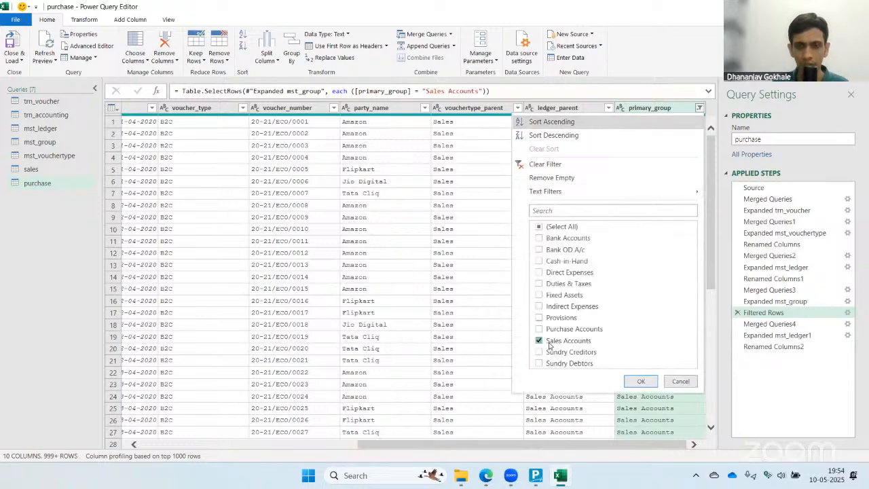
{"action": "left_click", "coordinate": [538, 330]}
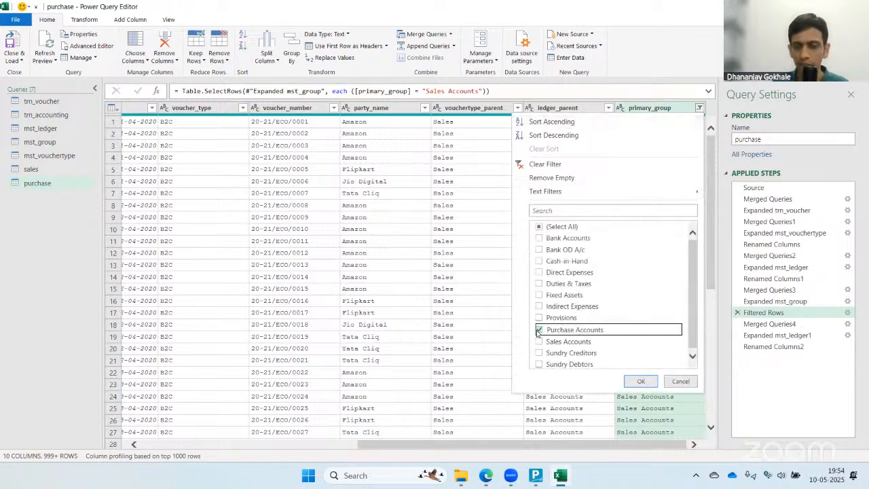
{"action": "left_click", "coordinate": [641, 382]}
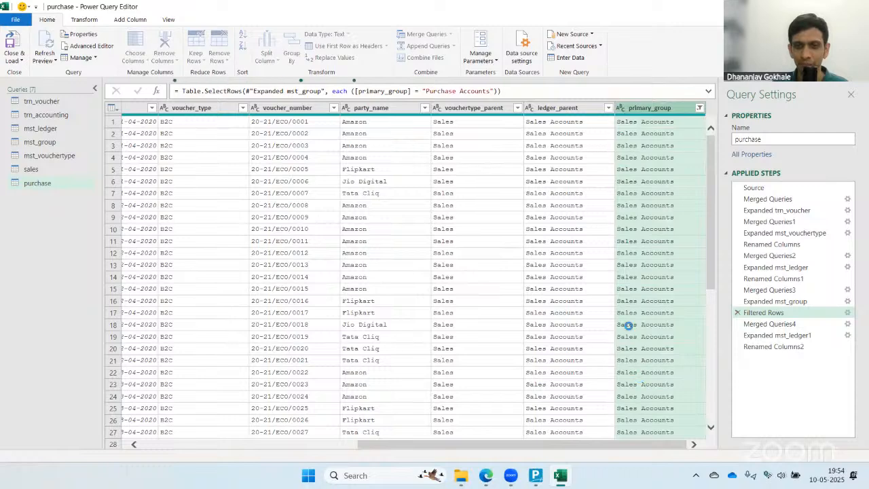
- Filter the vouchertype_parent column to keep only Purchase, after loading its full list of values
{"action": "left_click", "coordinate": [479, 145]}
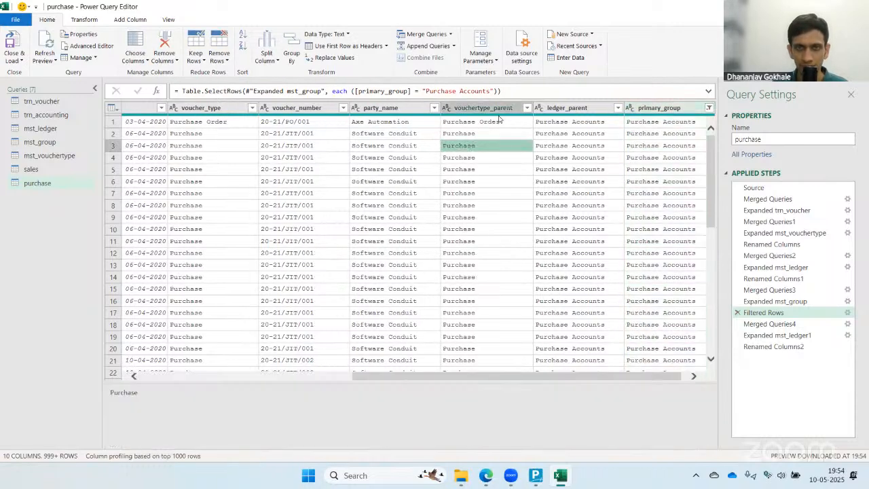
{"action": "left_click", "coordinate": [524, 109]}
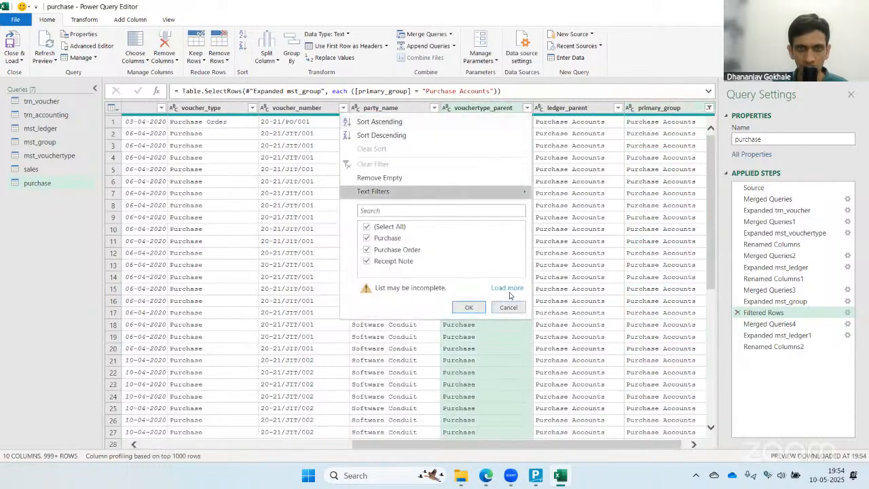
{"action": "left_click", "coordinate": [500, 288]}
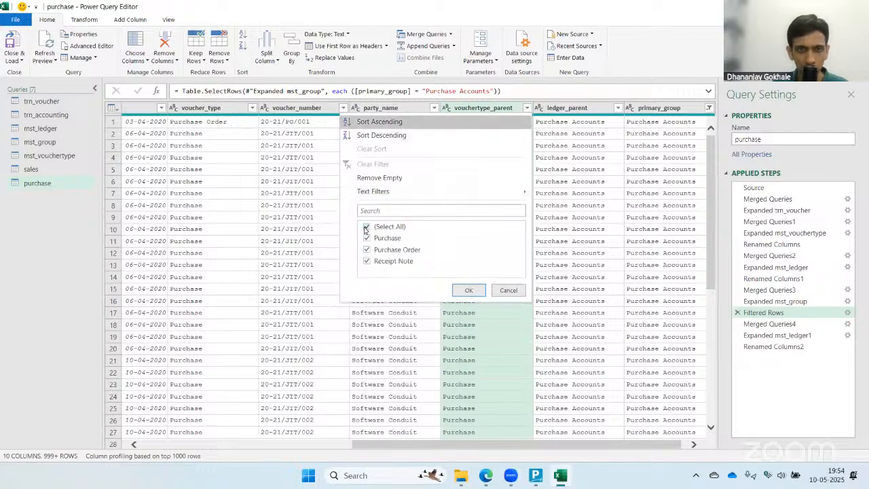
{"action": "left_click", "coordinate": [367, 227]}
{"action": "left_click", "coordinate": [366, 240]}
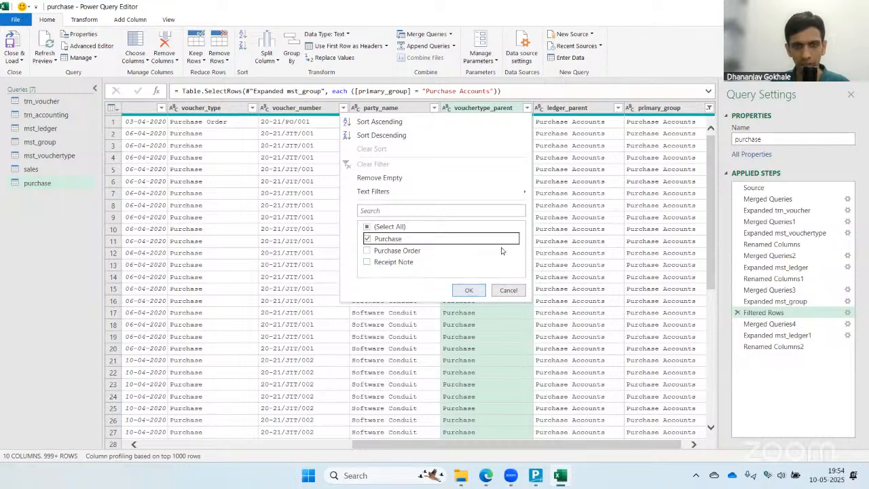
{"action": "left_click", "coordinate": [467, 292]}
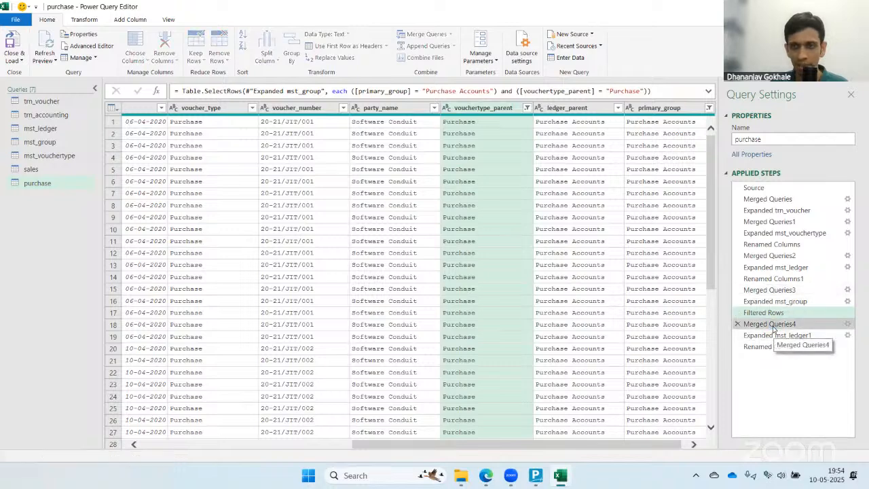
- Select the purchase query's final Renamed Columns2 step and load the query into the workbook
{"action": "left_click", "coordinate": [772, 325]}
{"action": "left_click", "coordinate": [774, 346]}
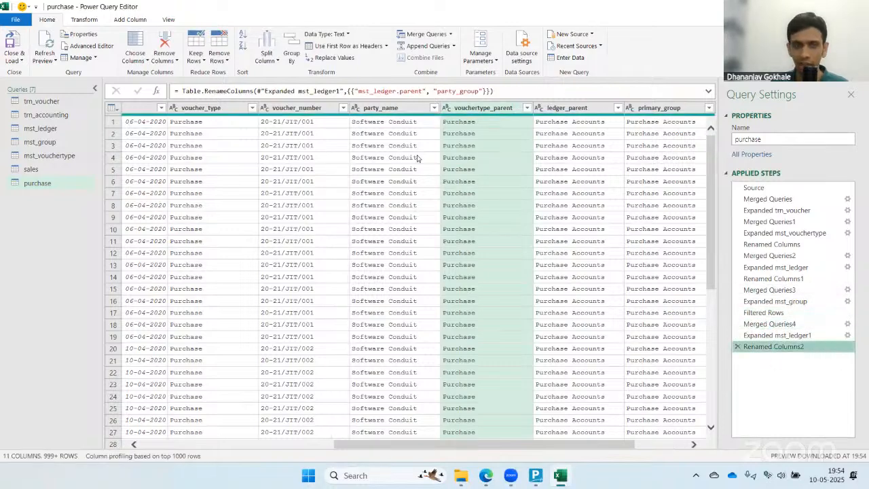
{"action": "left_click", "coordinate": [13, 42]}
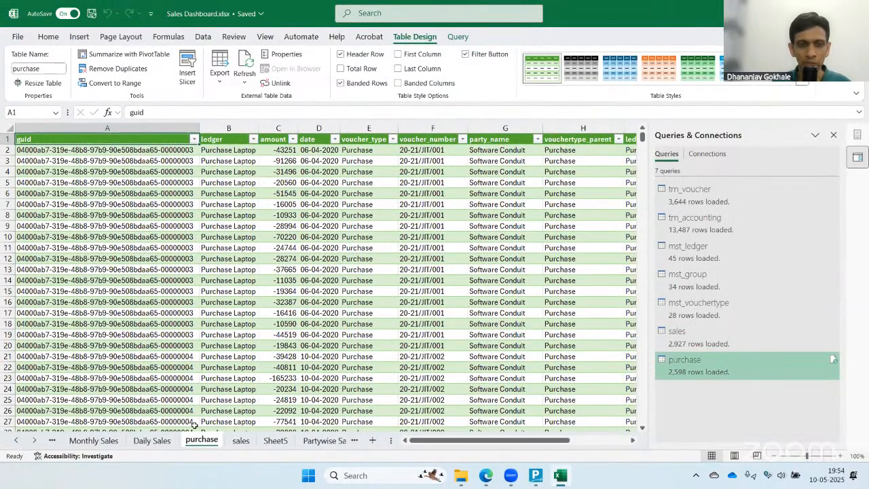
- Review the columns of the loaded purchase table from guid to party_group, including the sign of the amounts
{"action": "left_click", "coordinate": [309, 223]}
{"action": "key", "text": "Right"}
{"action": "key", "text": "Right"}
{"action": "key", "text": "Right"}
{"action": "key", "text": "Right"}
{"action": "key", "text": "Right"}
{"action": "key", "text": "Right"}
{"action": "key", "text": "Right"}
{"action": "key", "text": "Right"}
{"action": "key", "text": "Right"}
{"action": "key", "text": "Right"}
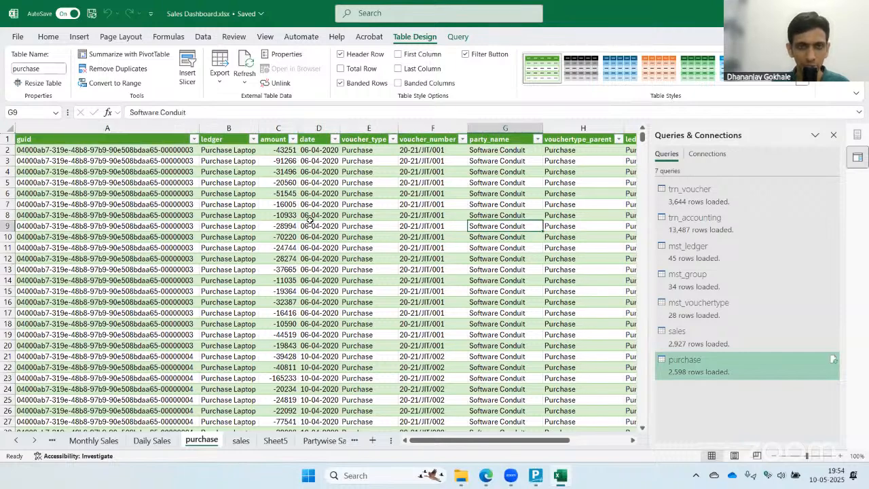
{"action": "key", "text": "Left"}
{"action": "key", "text": "Left"}
{"action": "key", "text": "Left"}
{"action": "key", "text": "Left"}
{"action": "key", "text": "Left"}
{"action": "key", "text": "Left"}
{"action": "key", "text": "Left"}
{"action": "key", "text": "Left"}
{"action": "key", "text": "Left"}
{"action": "key", "text": "Left"}
{"action": "key", "text": "Left"}
{"action": "key", "text": "Left"}
{"action": "key", "text": "Left"}
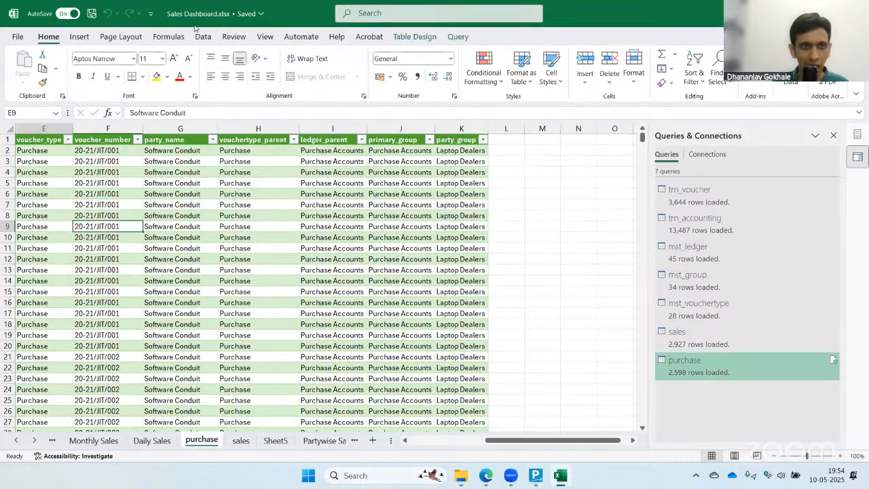
{"action": "left_click", "coordinate": [276, 148]}
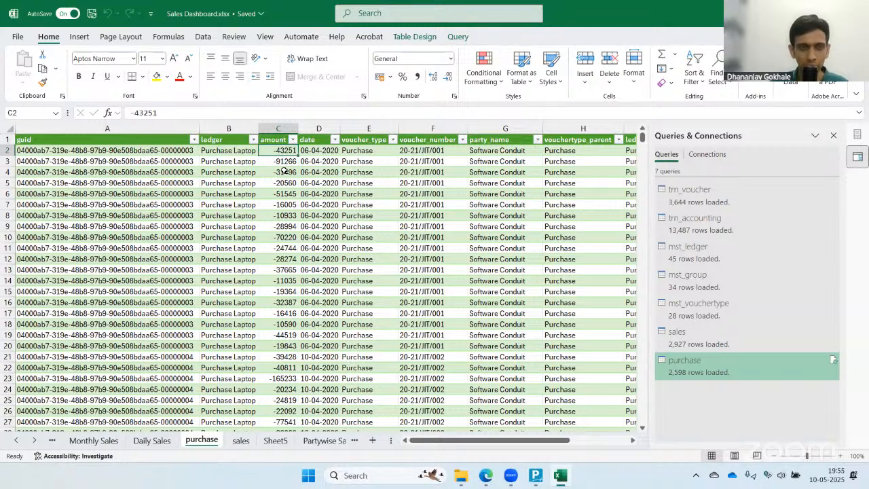
{"action": "key", "text": "Up"}
{"action": "key", "text": "Right"}
{"action": "key", "text": "Right"}
{"action": "key", "text": "Right"}
{"action": "key", "text": "Right"}
{"action": "key", "text": "Right"}
{"action": "key", "text": "Right"}
{"action": "key", "text": "Right"}
{"action": "key", "text": "Right"}
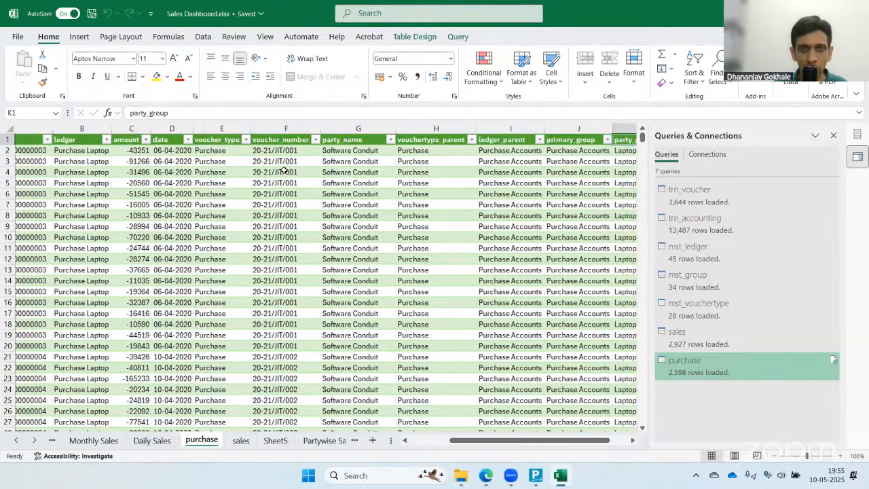
{"action": "key", "text": "Left"}
{"action": "key", "text": "Left"}
{"action": "key", "text": "Left"}
{"action": "key", "text": "Left"}
{"action": "key", "text": "Left"}
{"action": "key", "text": "Left"}
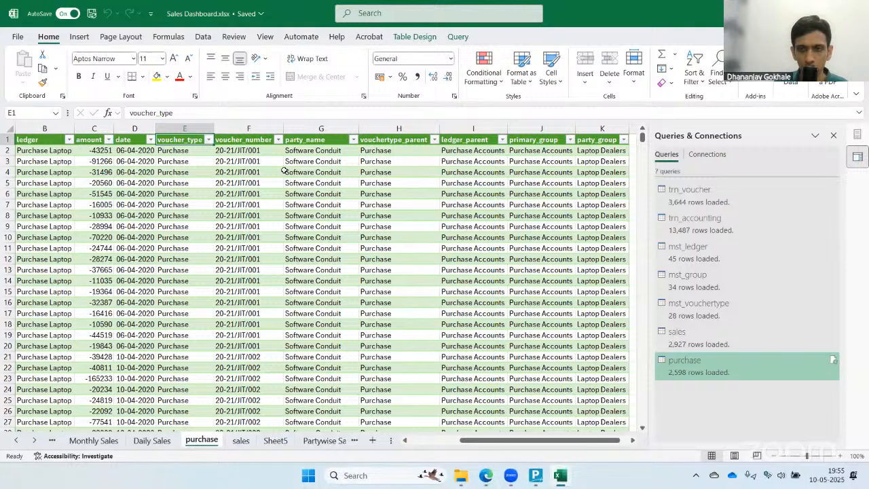
- Reopen the purchase query for editing and multiply its amount column by -1
{"action": "left_click", "coordinate": [706, 366]}
{"action": "right_click", "coordinate": [706, 365]}
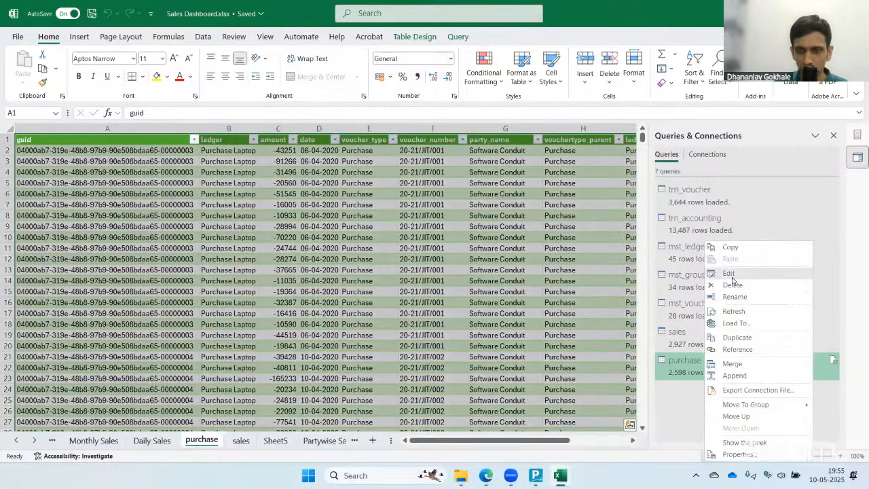
{"action": "left_click", "coordinate": [732, 273]}
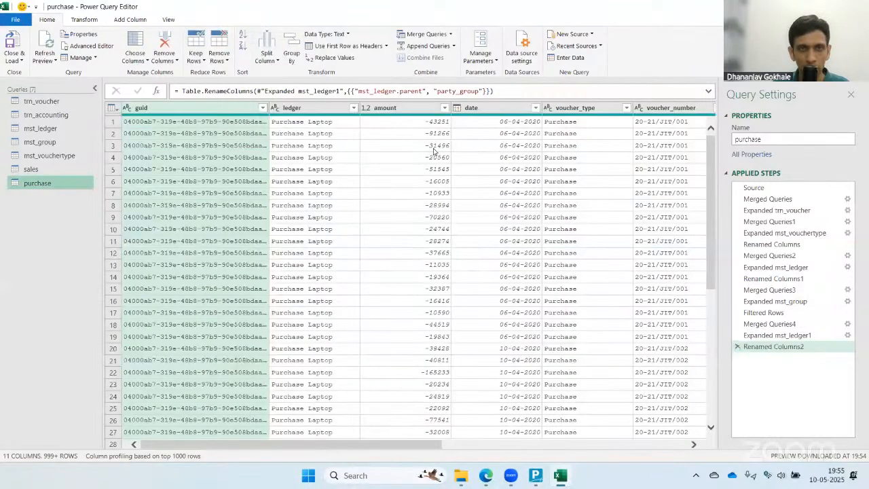
{"action": "left_click", "coordinate": [405, 112]}
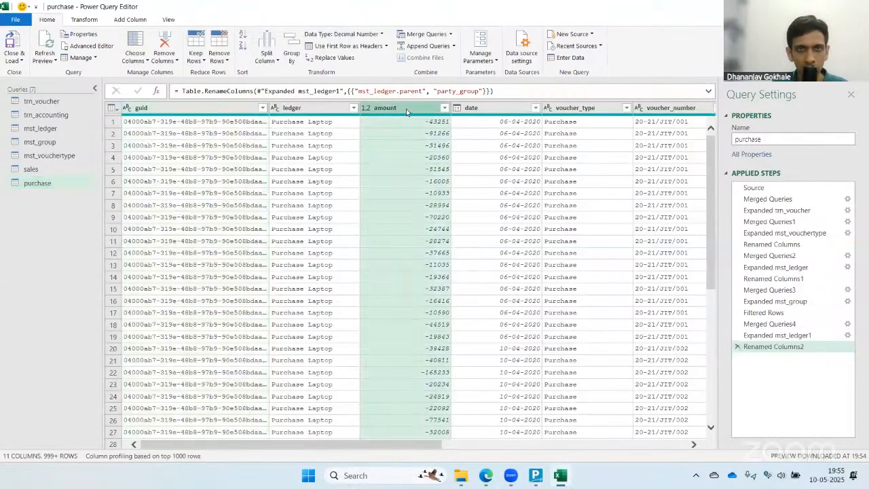
{"action": "left_click", "coordinate": [83, 20]}
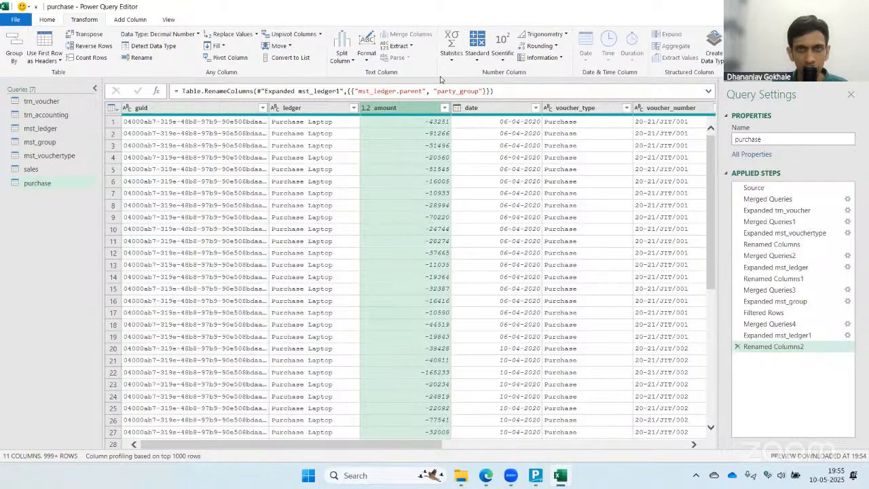
{"action": "left_click", "coordinate": [478, 62]}
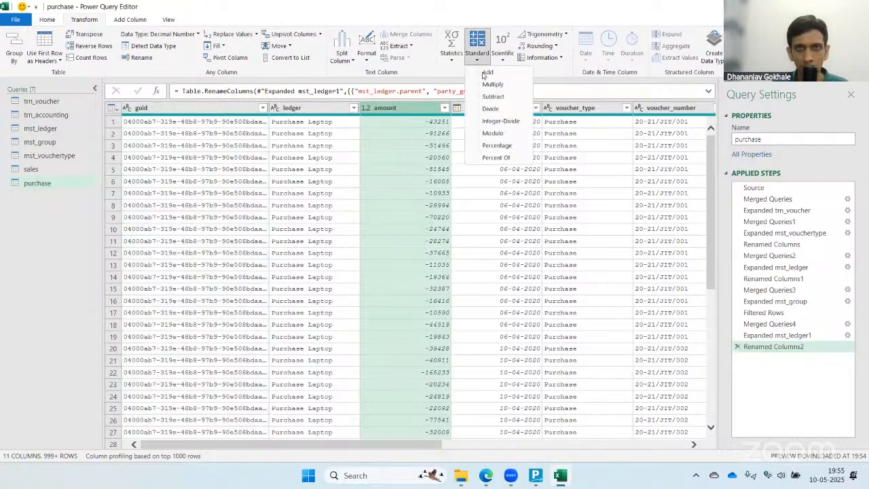
{"action": "left_click", "coordinate": [421, 178]}
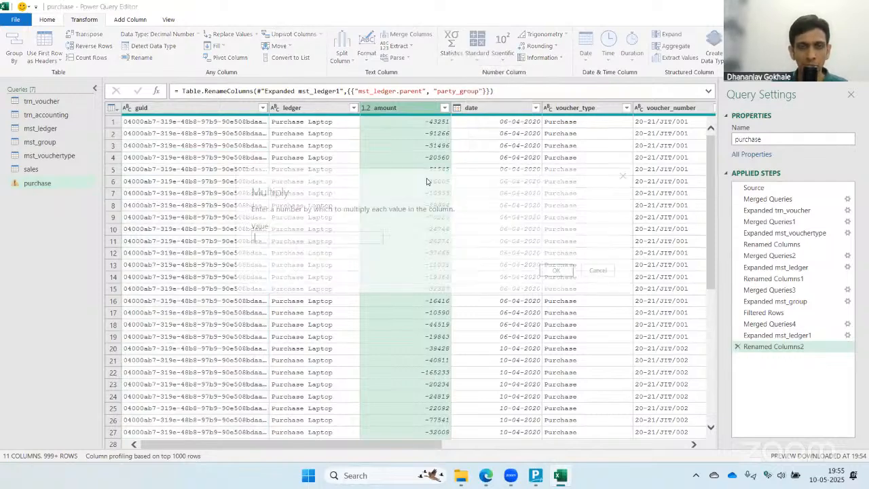
{"action": "type", "text": "-1"}
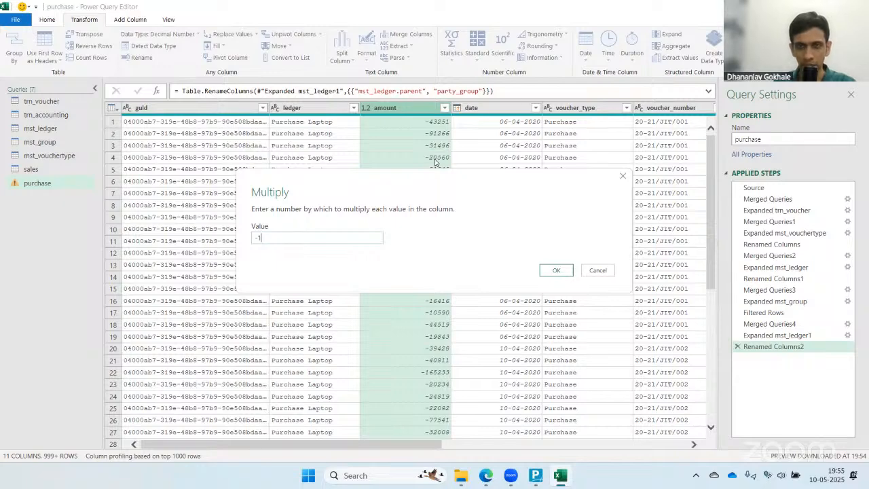
{"action": "left_click", "coordinate": [554, 271]}
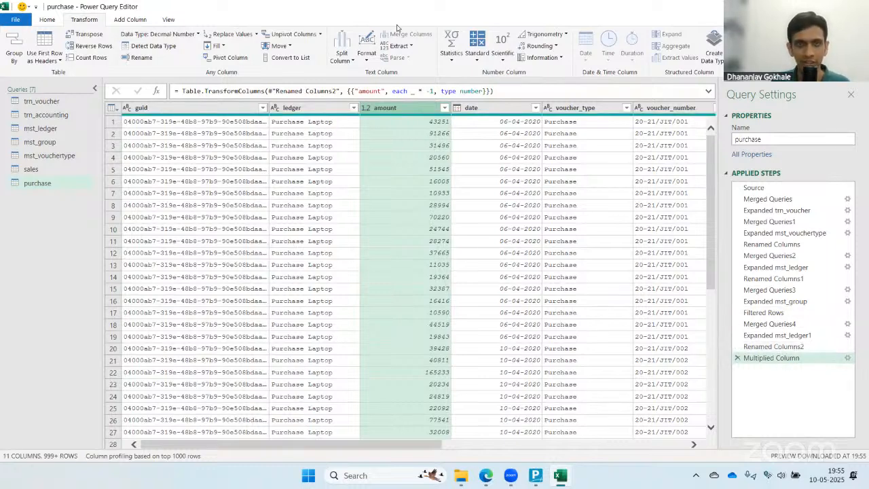
- Load the updated purchase query back into its worksheet table
{"action": "left_click", "coordinate": [47, 21]}
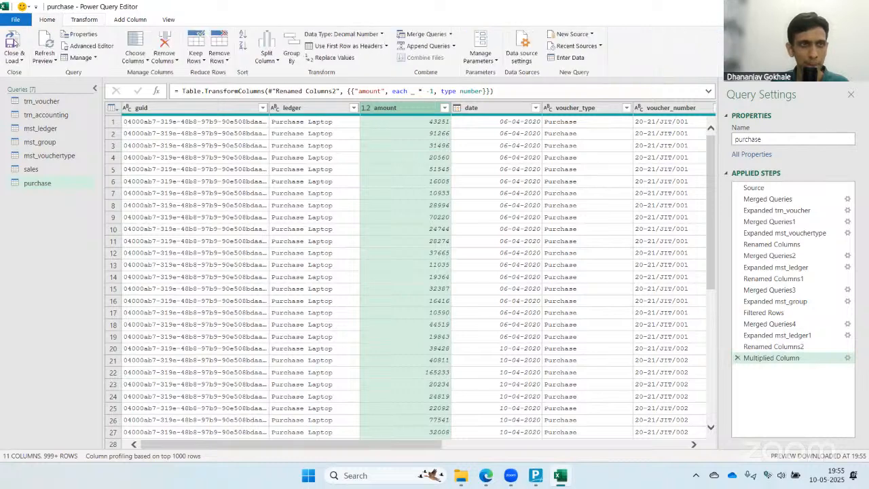
{"action": "left_click", "coordinate": [15, 42]}
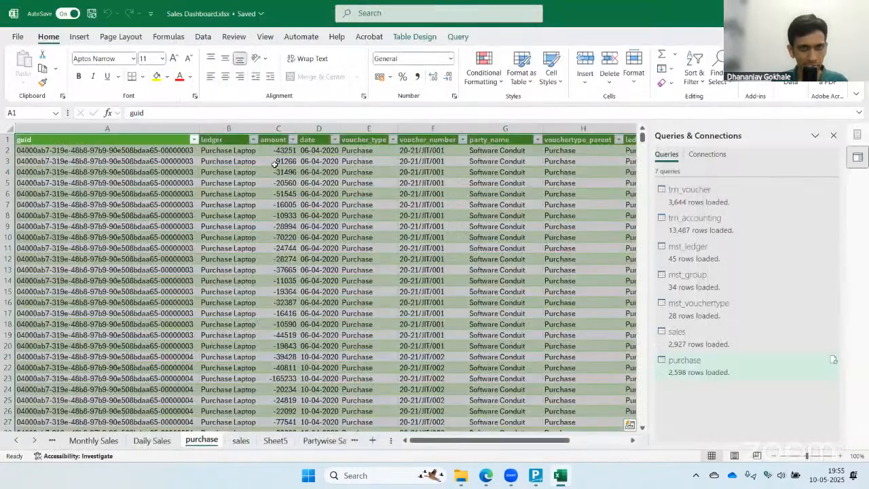
{"action": "left_click", "coordinate": [272, 169]}
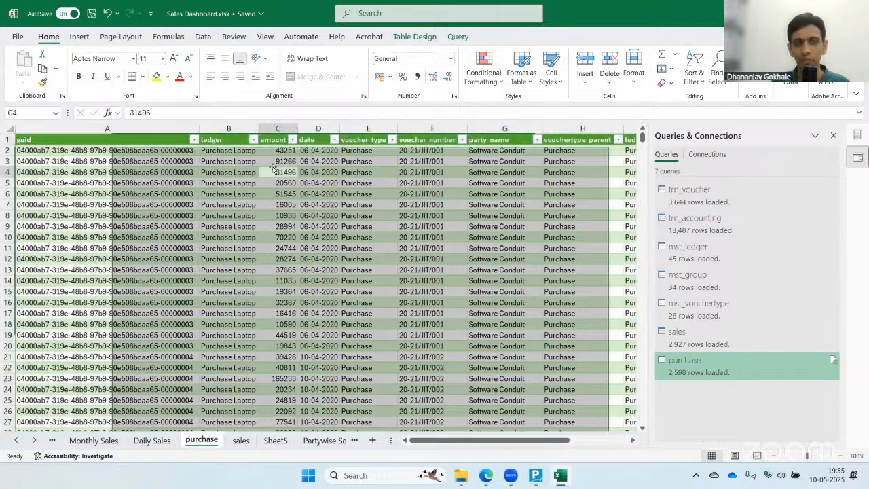
- Check the refreshed purchase table across its date, voucher, party and group columns
{"action": "left_click", "coordinate": [332, 185]}
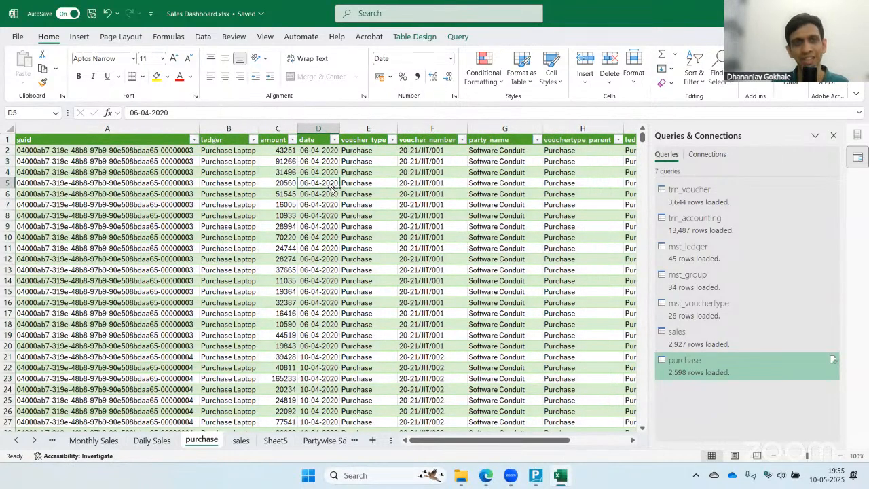
{"action": "left_click", "coordinate": [438, 193]}
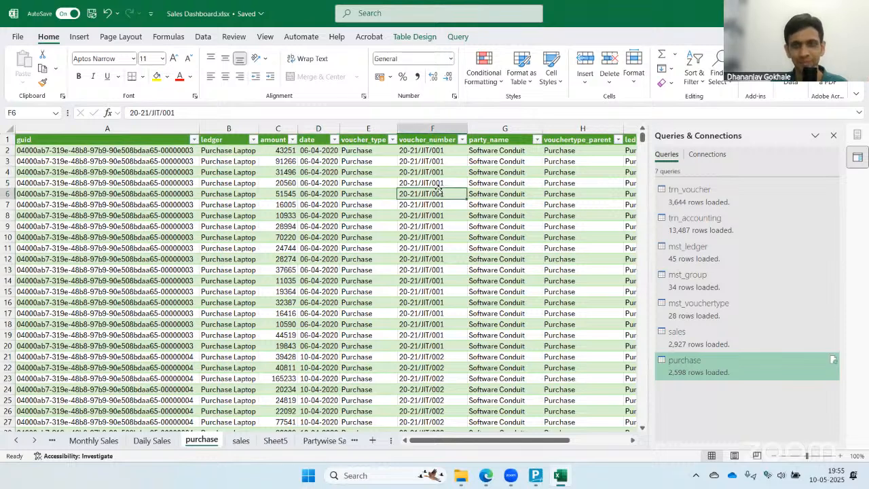
{"action": "key", "text": "Right"}
{"action": "key", "text": "Right"}
{"action": "key", "text": "Right"}
{"action": "key", "text": "Right"}
{"action": "key", "text": "Left"}
{"action": "key", "text": "Left"}
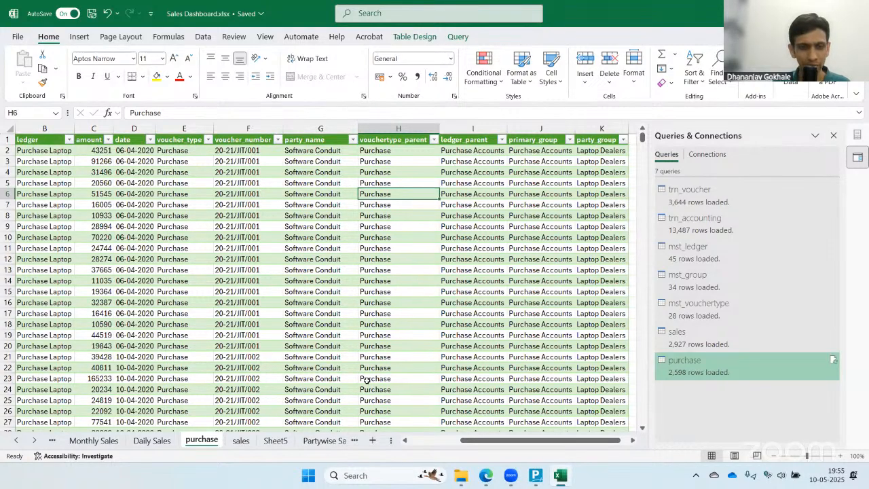
- Go to the Partywise Sales (2) sheet with the party group PivotTable
{"action": "key", "text": "ctrl+Page_Down"}
{"action": "key", "text": "ctrl+Page_Down"}
{"action": "key", "text": "ctrl+Page_Down"}
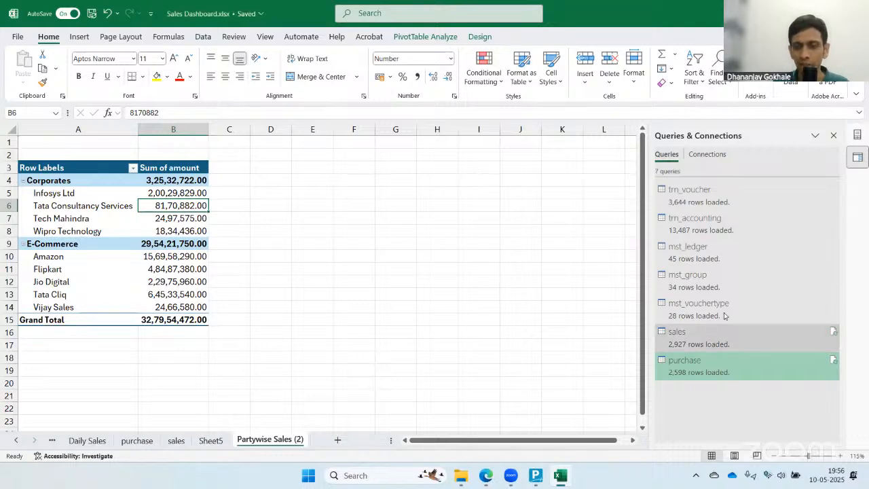
- Switch to the Slide Deck presentation in the Edge browser to view the Excel Functions slide
{"action": "mouse_move", "coordinate": [724, 316]}
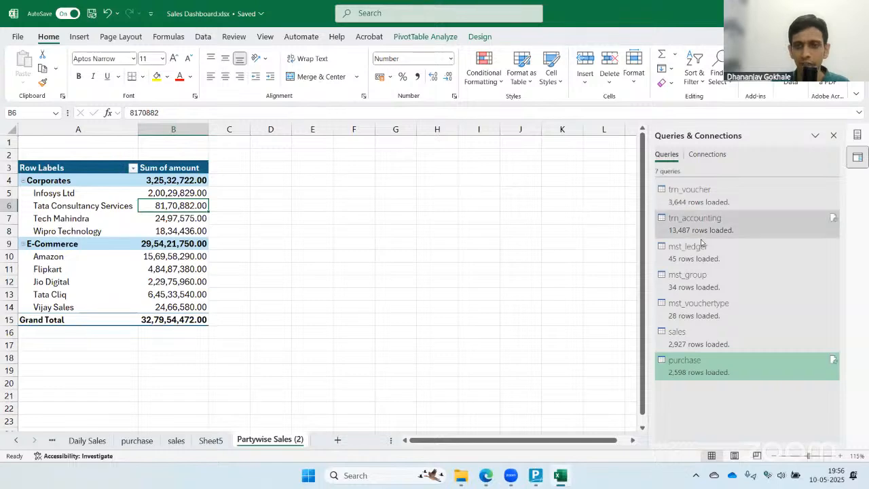
{"action": "mouse_move", "coordinate": [702, 245]}
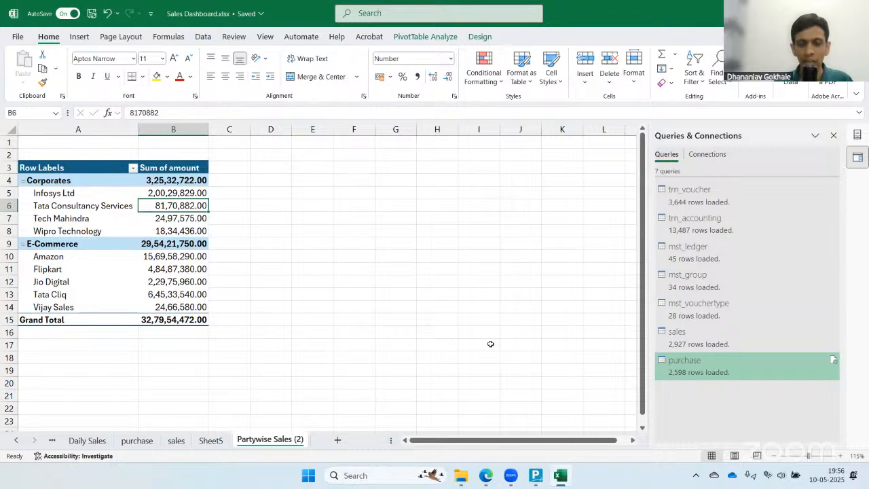
{"action": "mouse_move", "coordinate": [486, 475]}
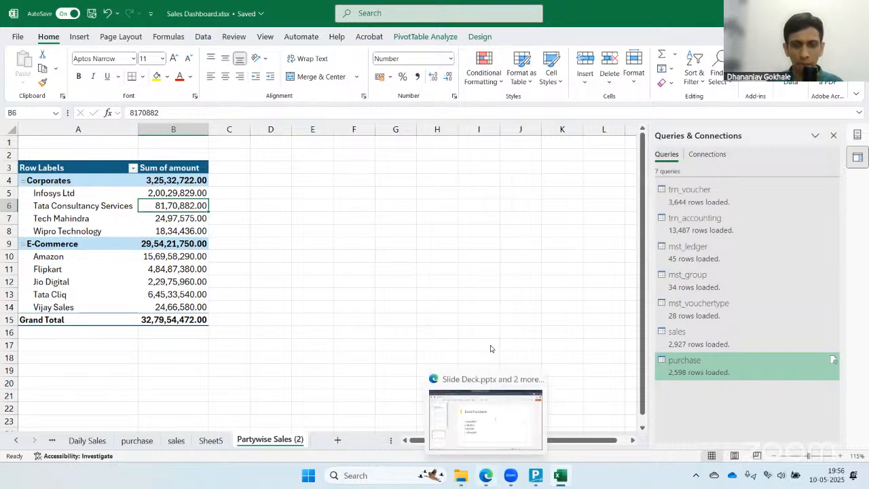
{"action": "left_click", "coordinate": [486, 479]}
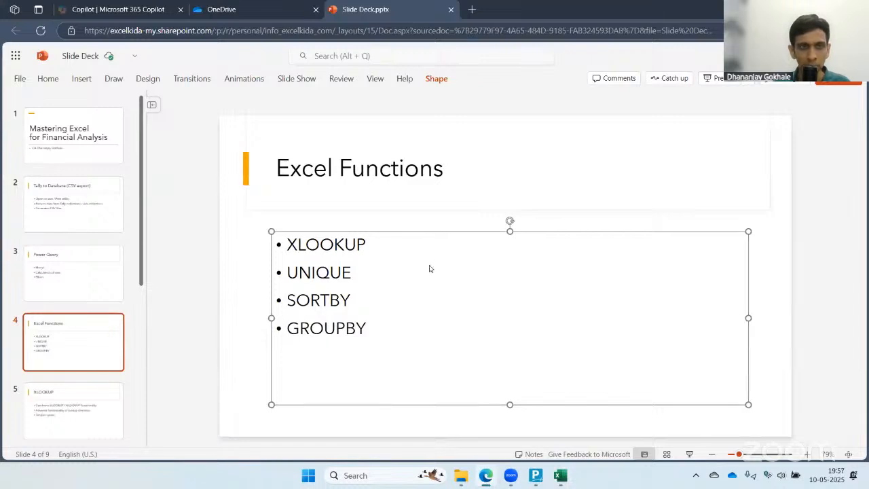
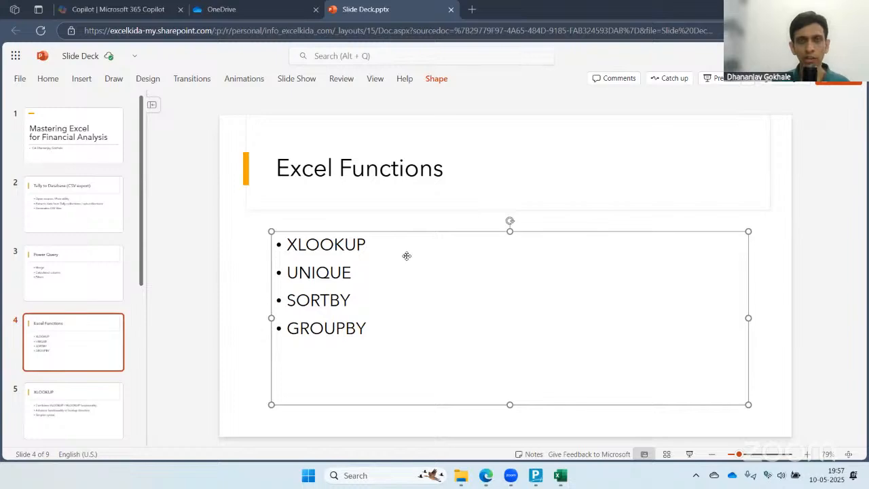
{"action": "left_click", "coordinate": [471, 9]}
{"action": "type", "text": "g"}
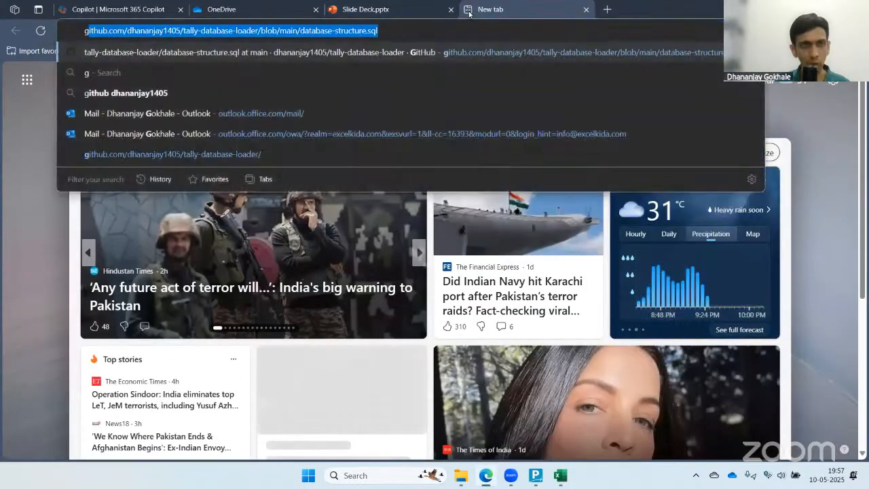
{"action": "type", "text": "it"}
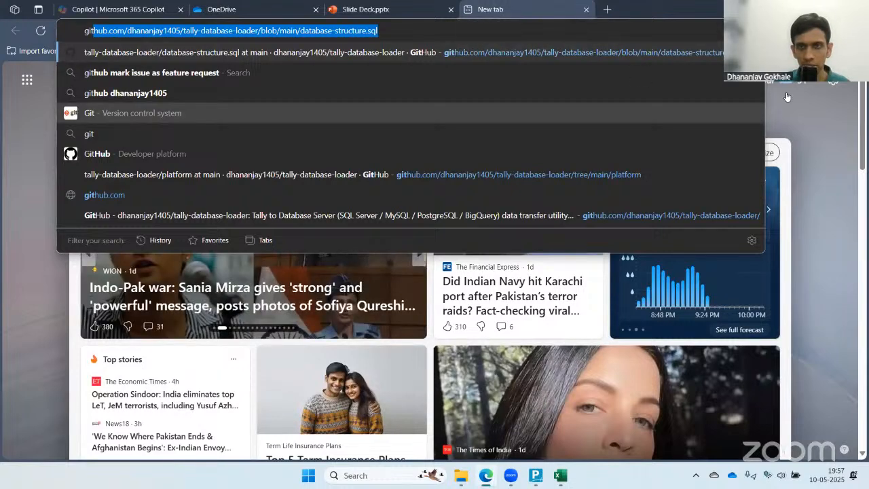
{"action": "left_click", "coordinate": [435, 22]}
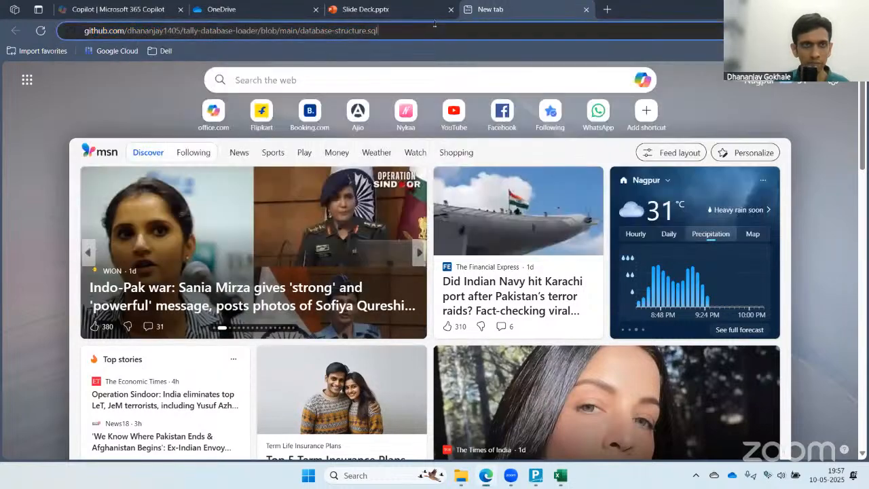
{"action": "key", "text": "Escape"}
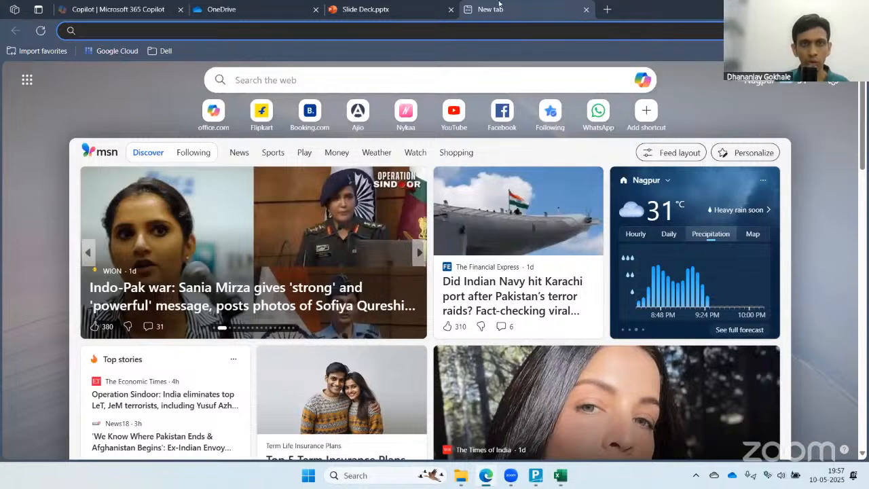
{"action": "key", "text": "ctrl+w"}
- Search the web in a new browser tab for "github tally to database loader"
{"action": "left_click", "coordinate": [472, 10]}
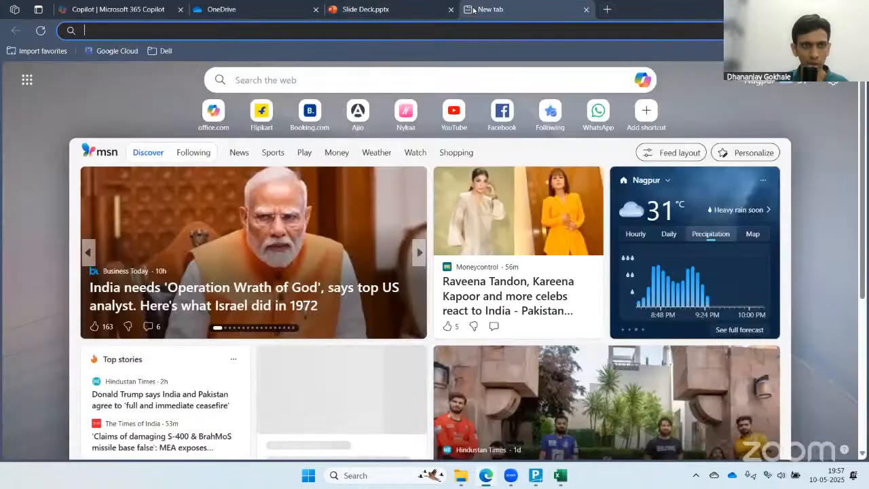
{"action": "type", "text": "git"}
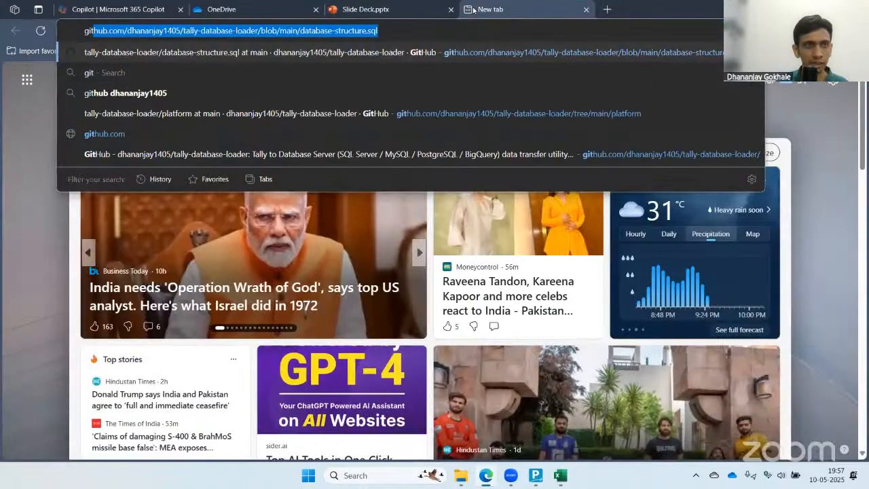
{"action": "type", "text": "hub "}
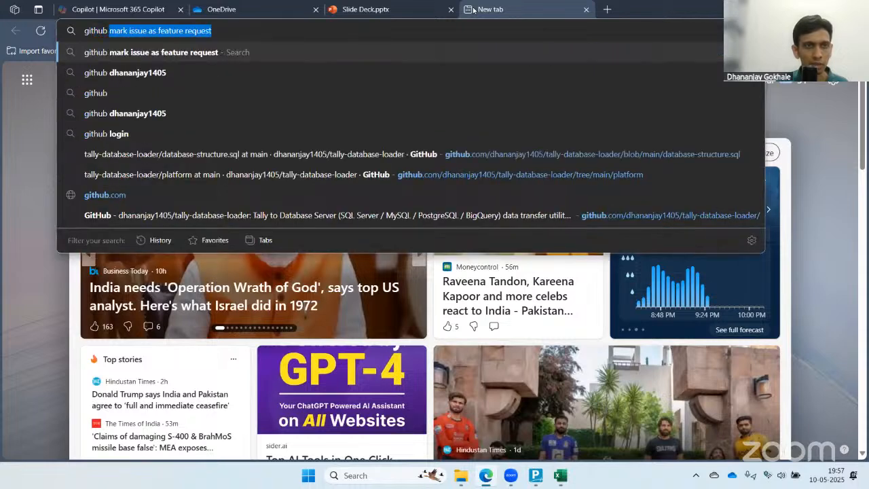
{"action": "type", "text": "tally to dat"}
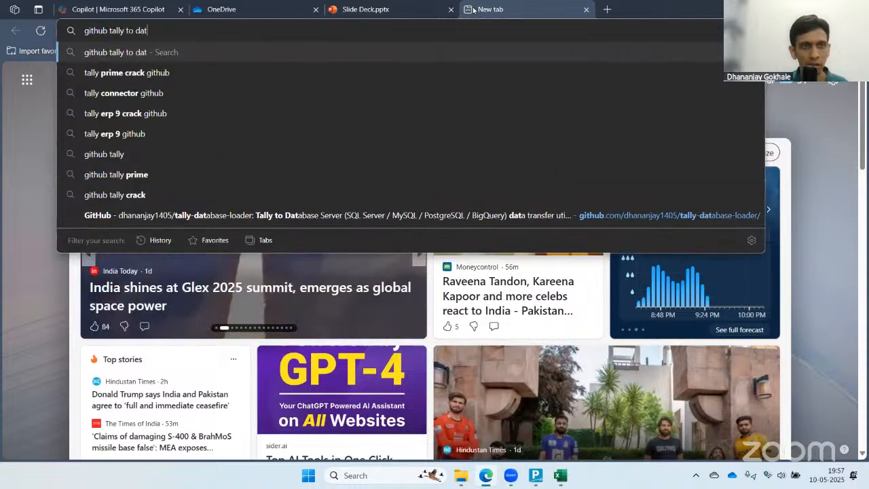
{"action": "type", "text": "abase loader"}
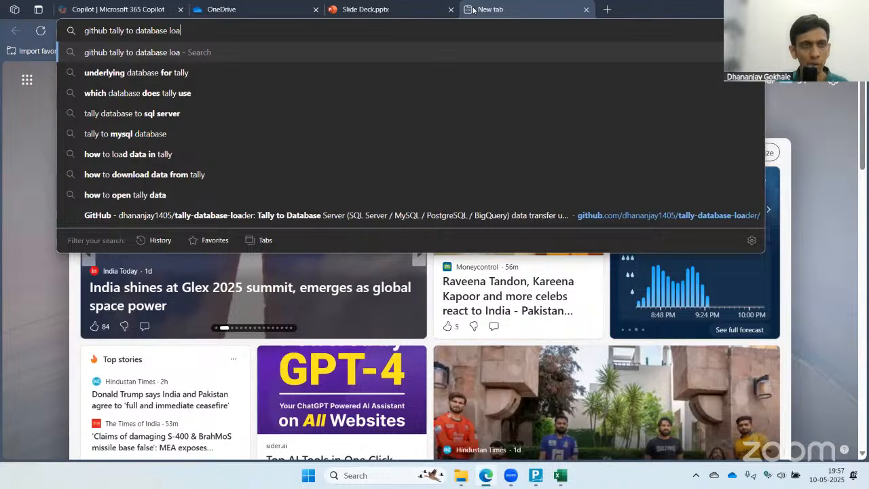
{"action": "key", "text": "Return"}
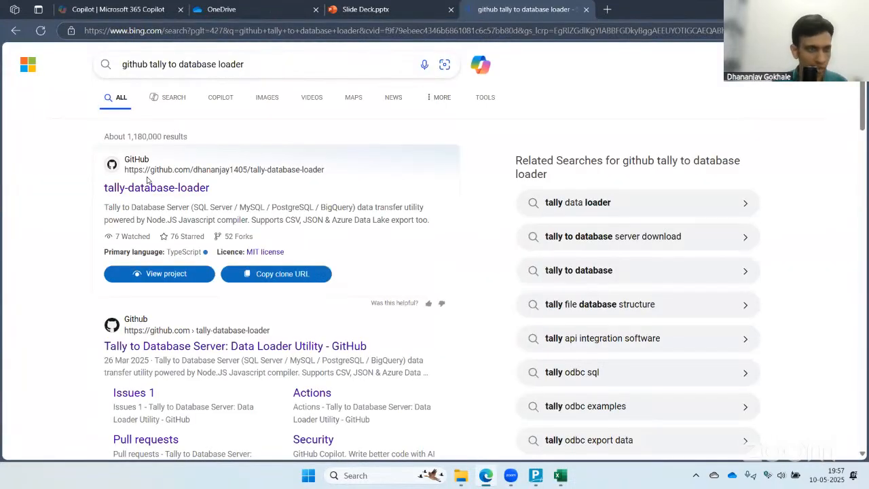
- Open the Tally to Database Server: Data Loader Utility repository on GitHub and select its page address
{"action": "scroll", "coordinate": [301, 213], "scroll_direction": "down", "scroll_amount": 3}
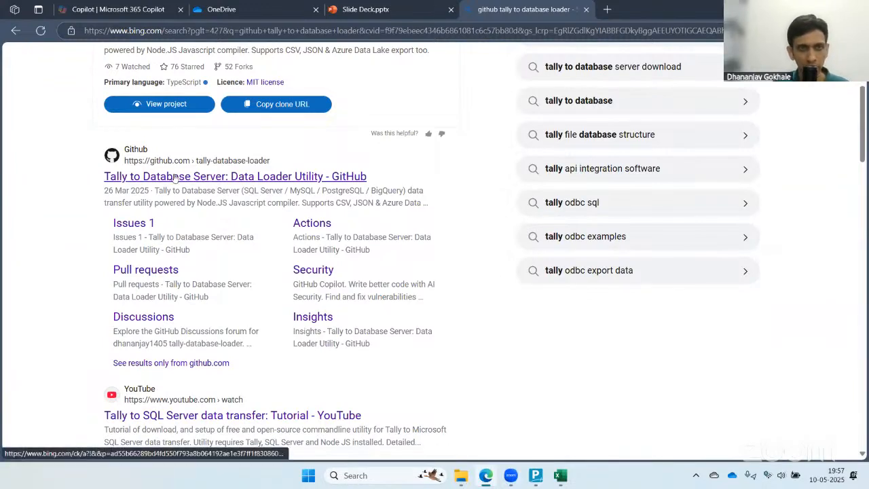
{"action": "left_click", "coordinate": [307, 177]}
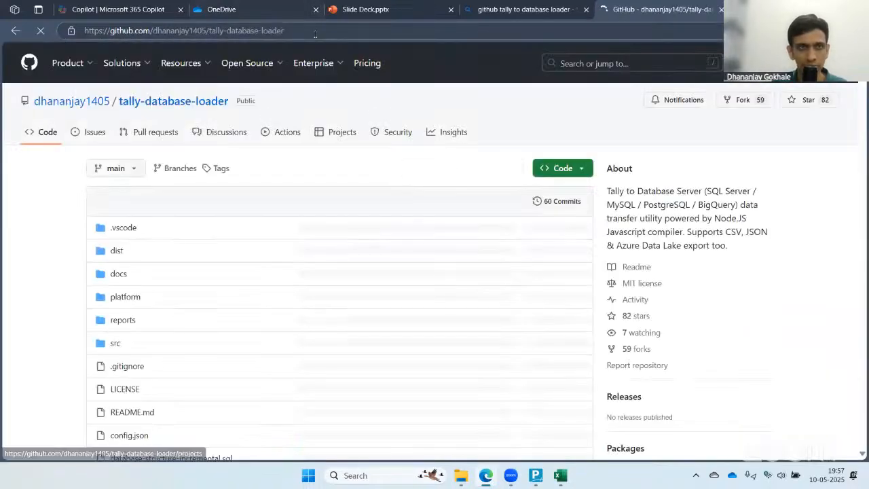
{"action": "left_click", "coordinate": [315, 32]}
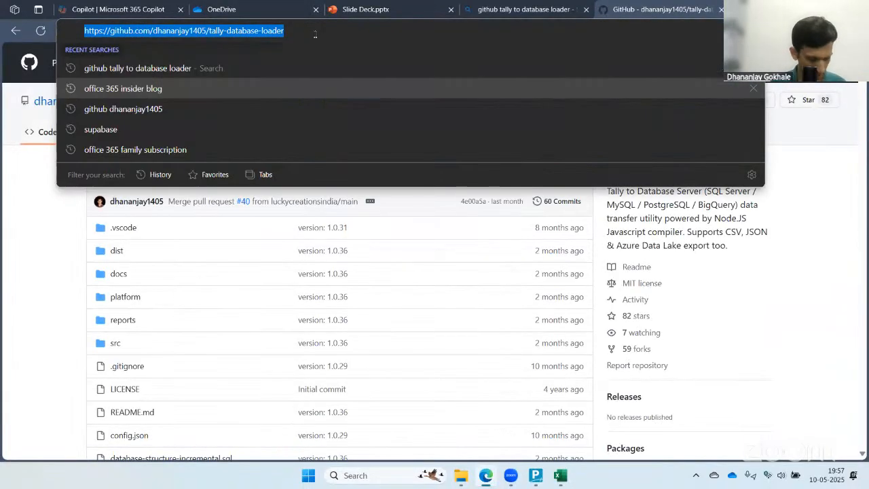
{"action": "left_click", "coordinate": [595, 273]}
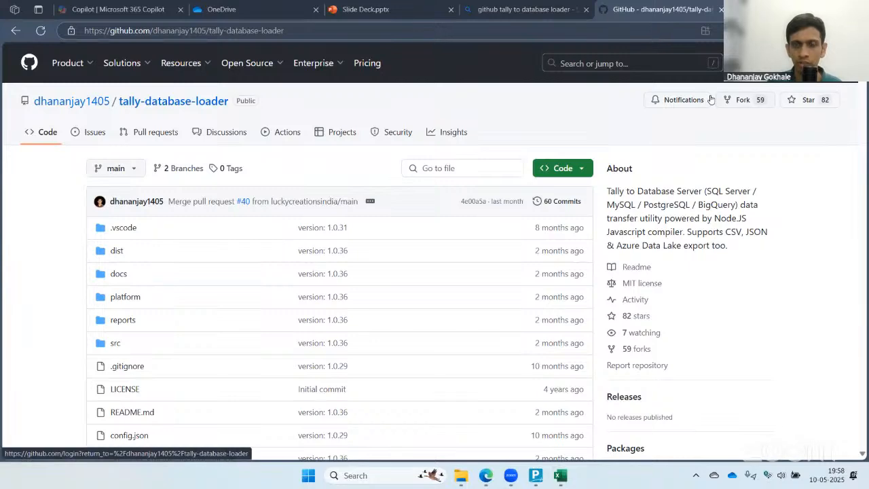
- Examine the repository's file list and the README's table of contents, Download and Requirements sections
{"action": "scroll", "coordinate": [255, 228], "scroll_direction": "down", "scroll_amount": 4}
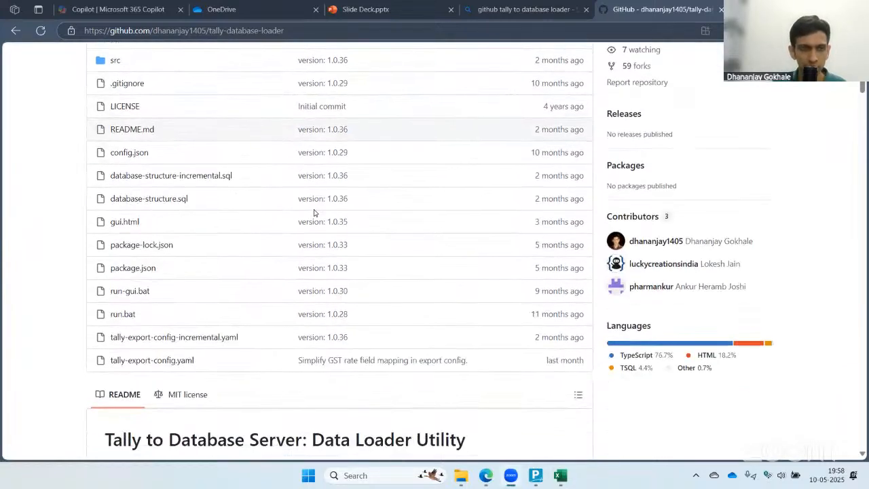
{"action": "scroll", "coordinate": [337, 215], "scroll_direction": "down", "scroll_amount": 4}
{"action": "scroll", "coordinate": [338, 214], "scroll_direction": "down", "scroll_amount": 7}
{"action": "scroll", "coordinate": [370, 211], "scroll_direction": "up", "scroll_amount": 2}
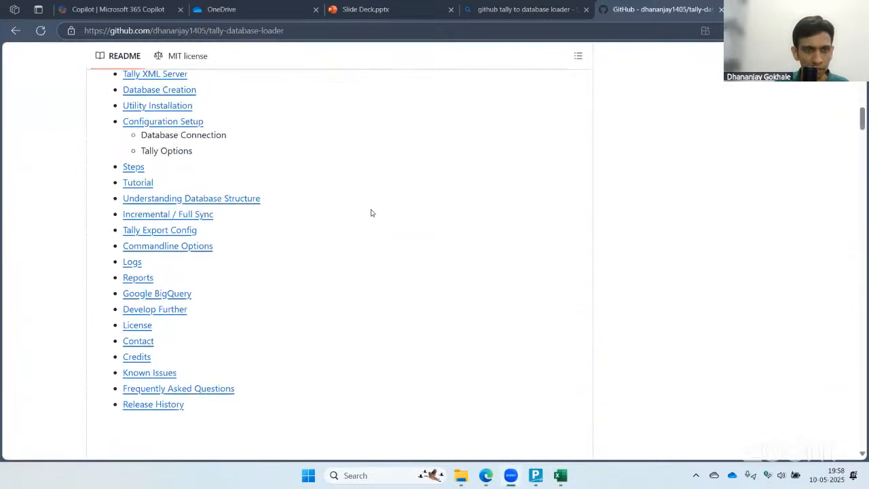
{"action": "scroll", "coordinate": [370, 211], "scroll_direction": "down", "scroll_amount": 7}
{"action": "scroll", "coordinate": [354, 202], "scroll_direction": "down", "scroll_amount": 1}
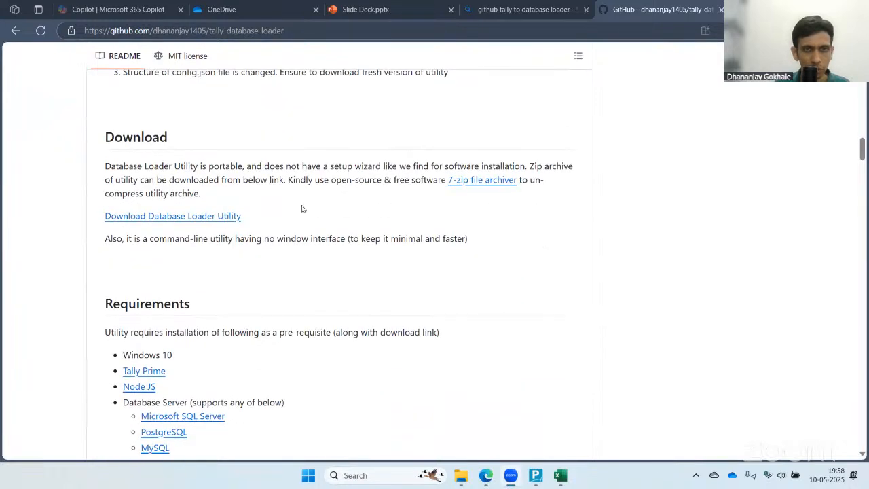
{"action": "scroll", "coordinate": [299, 230], "scroll_direction": "down", "scroll_amount": 3}
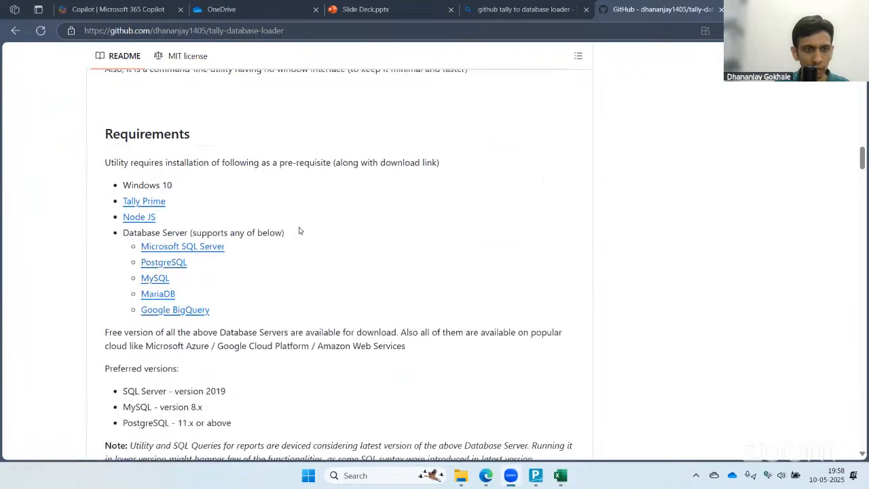
- Open the Node JS link in the README requirements, view the Node.js download page, and close it
{"action": "left_click", "coordinate": [143, 218]}
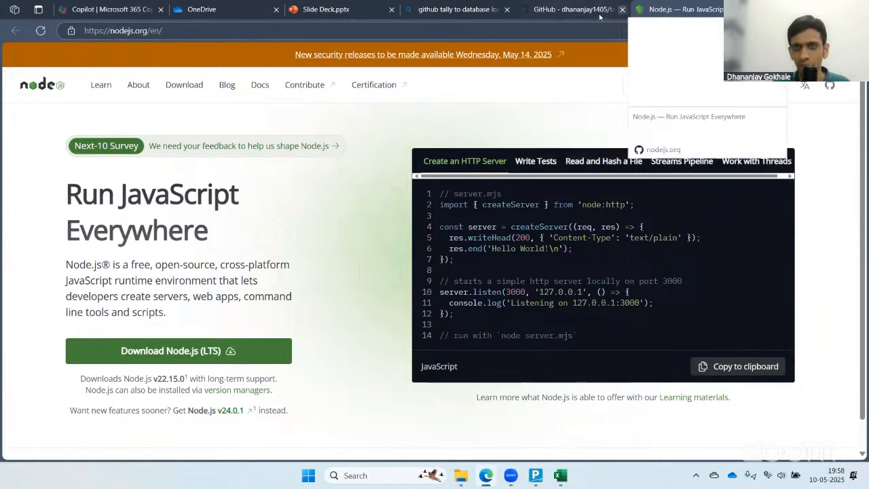
{"action": "left_click", "coordinate": [571, 9]}
{"action": "left_click", "coordinate": [679, 12]}
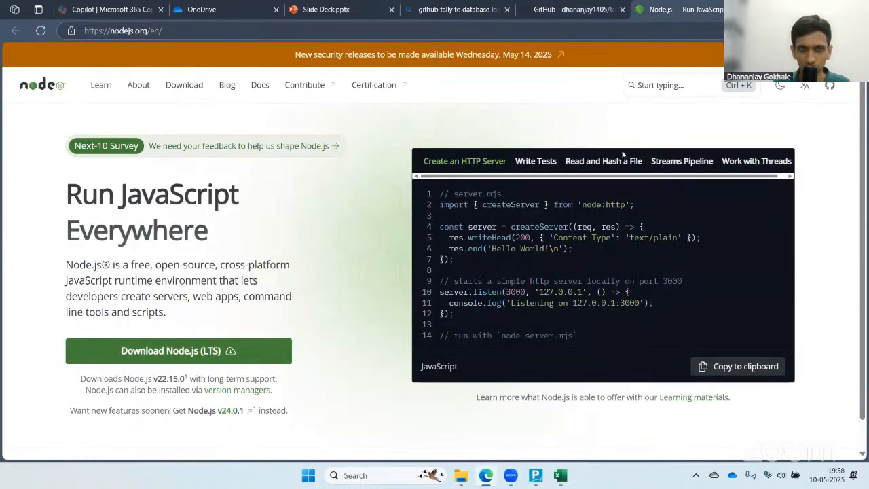
{"action": "scroll", "coordinate": [262, 204], "scroll_direction": "down", "scroll_amount": 1}
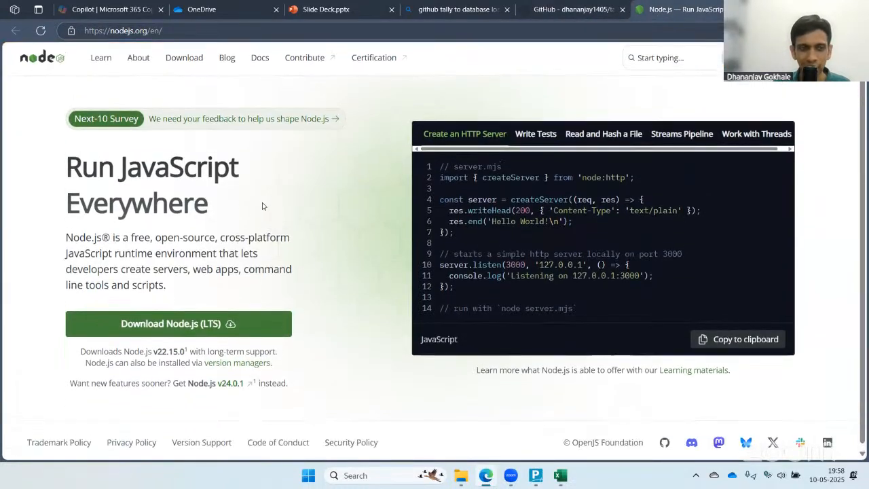
{"action": "scroll", "coordinate": [262, 204], "scroll_direction": "up", "scroll_amount": 1}
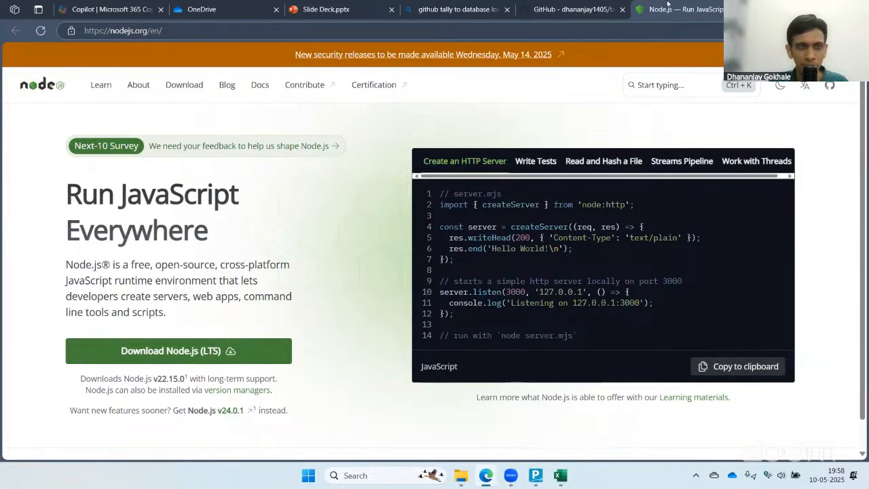
{"action": "left_click", "coordinate": [737, 10]}
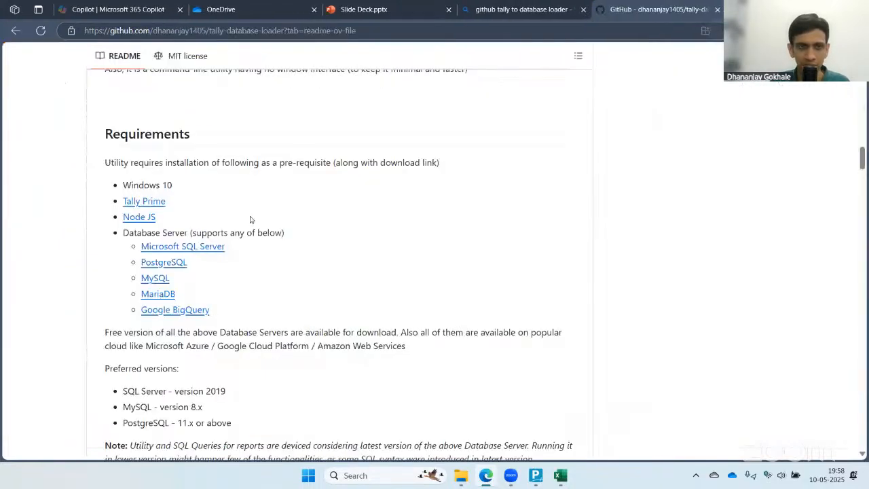
- Reopen the Node.js website from the README for another look at its LTS download, and close it again
{"action": "middle_click", "coordinate": [143, 218]}
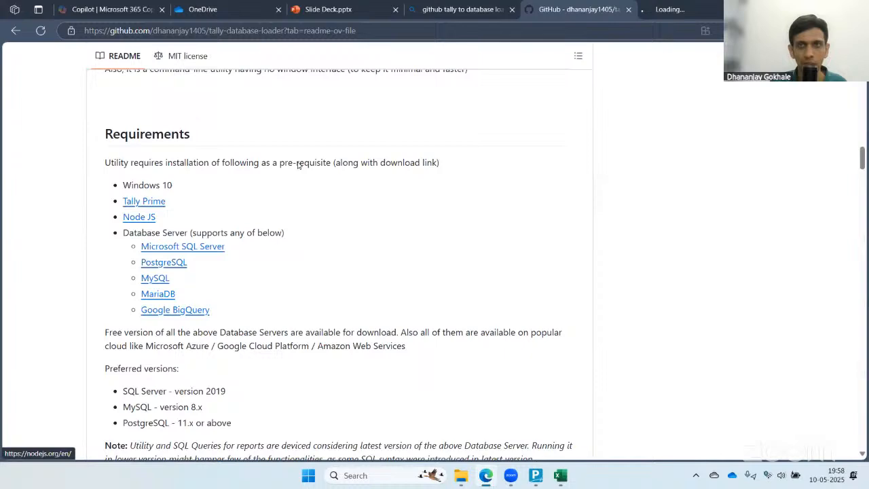
{"action": "left_click", "coordinate": [652, 14]}
{"action": "scroll", "coordinate": [305, 218], "scroll_direction": "down", "scroll_amount": 1}
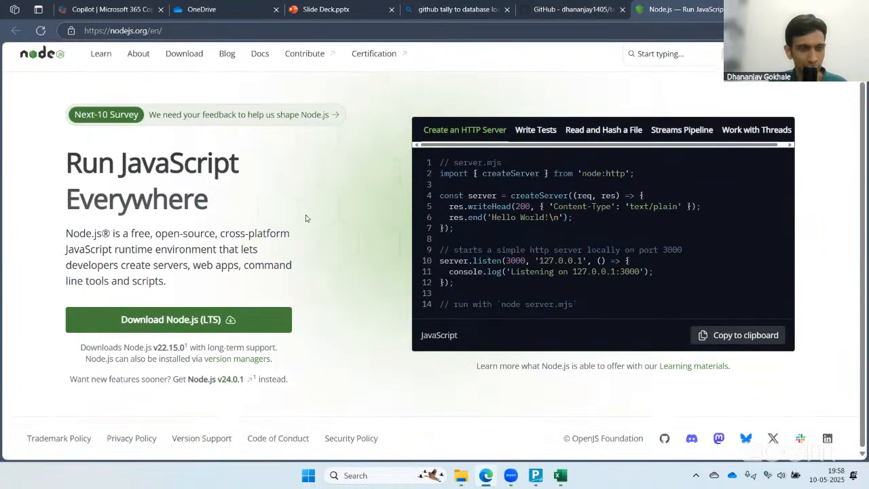
{"action": "key", "text": "ctrl+w"}
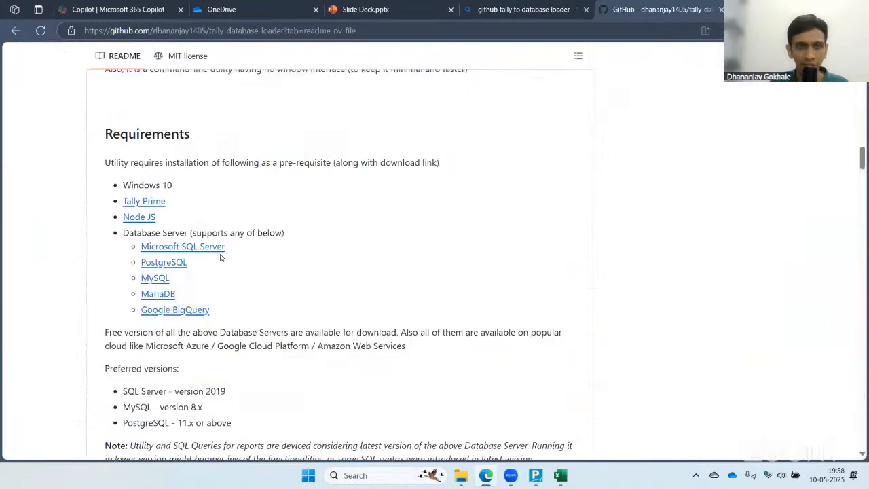
- Review the README's database connection and Tally option settings, and jump to its Download section
{"action": "scroll", "coordinate": [225, 254], "scroll_direction": "down", "scroll_amount": 12}
{"action": "scroll", "coordinate": [275, 240], "scroll_direction": "down", "scroll_amount": 15}
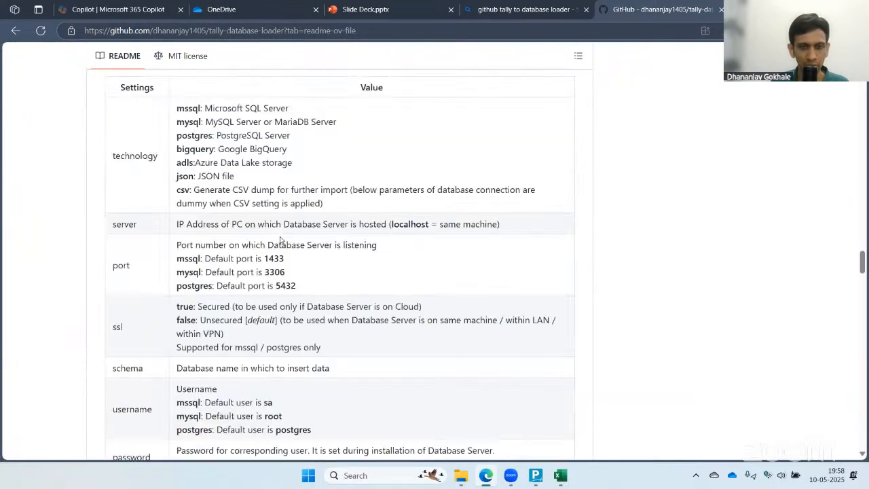
{"action": "scroll", "coordinate": [362, 193], "scroll_direction": "down", "scroll_amount": 10}
{"action": "scroll", "coordinate": [312, 180], "scroll_direction": "up", "scroll_amount": 20}
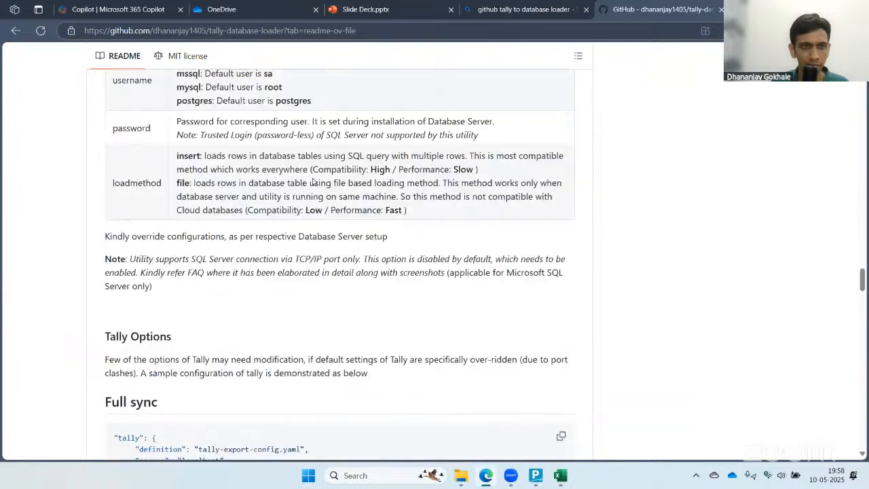
{"action": "scroll", "coordinate": [297, 182], "scroll_direction": "up", "scroll_amount": 15}
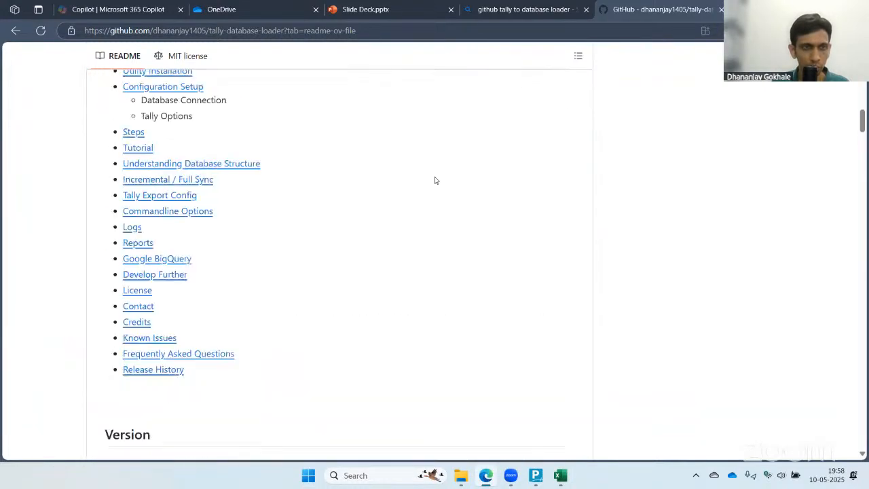
{"action": "left_click", "coordinate": [146, 149]}
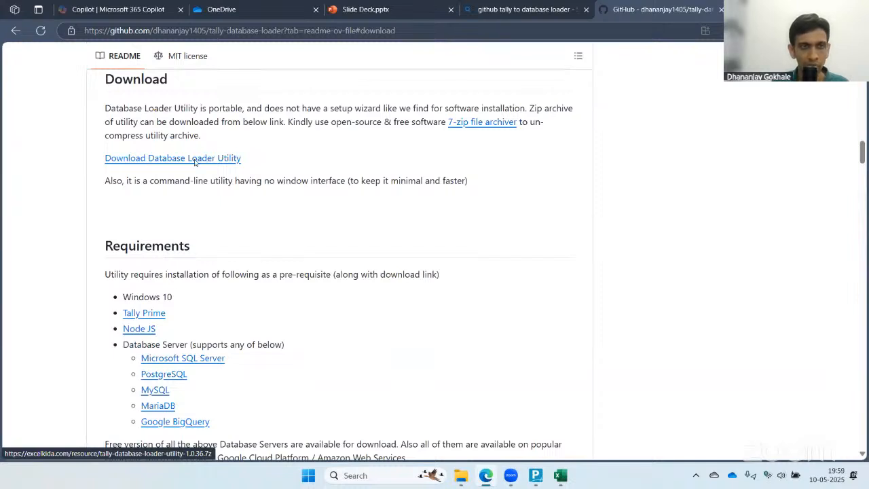
- Switch to File Explorer, launch run-gui.bat from the utility folder, and review the Tally to Database Sync settings
{"action": "key", "text": "alt+Tab"}
{"action": "left_click", "coordinate": [606, 171]}
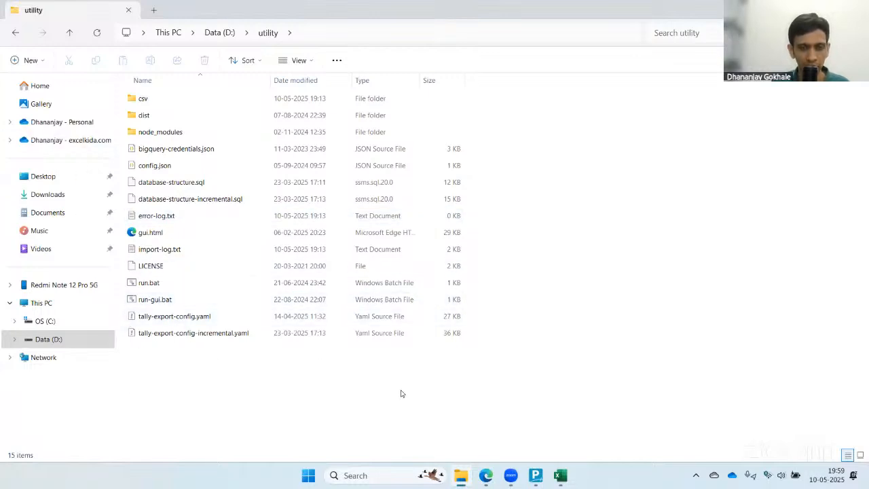
{"action": "left_click", "coordinate": [152, 303]}
{"action": "double_click", "coordinate": [151, 302]}
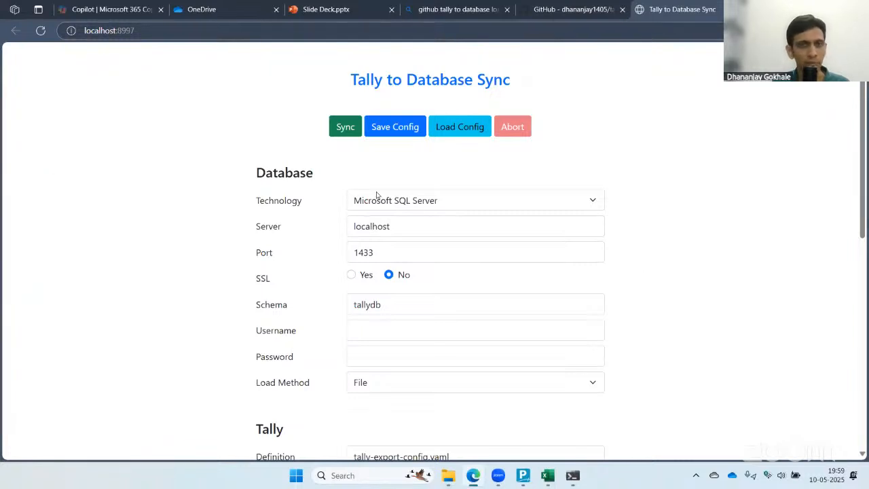
{"action": "scroll", "coordinate": [448, 197], "scroll_direction": "down", "scroll_amount": 3}
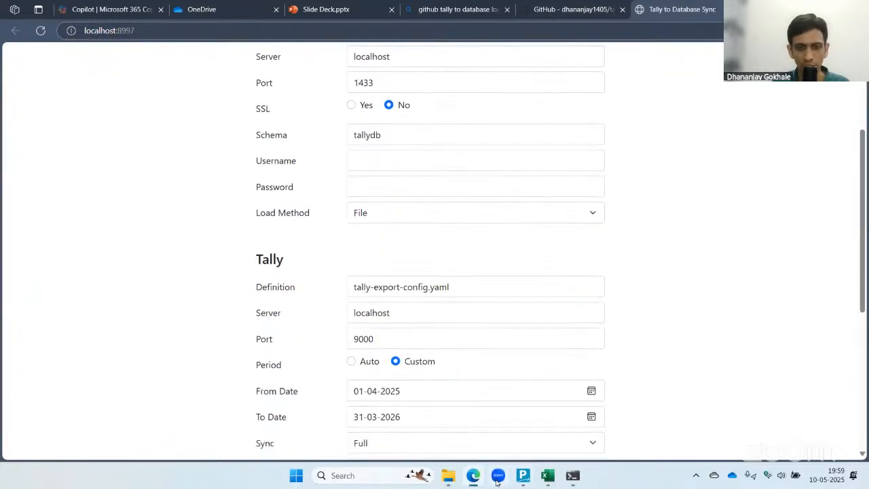
- Switch to TallyPrime with the List of Ledgers open
{"action": "left_click", "coordinate": [522, 476]}
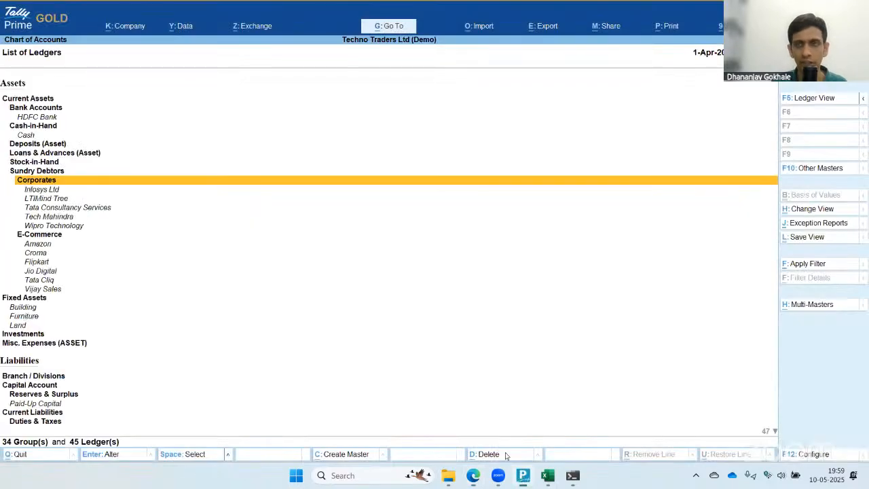
- Leave the List of Ledgers and open the Client/Server configuration in TallyPrime's connectivity settings
{"action": "key", "text": "Escape"}
{"action": "key", "text": "Escape"}
{"action": "key", "text": "F1"}
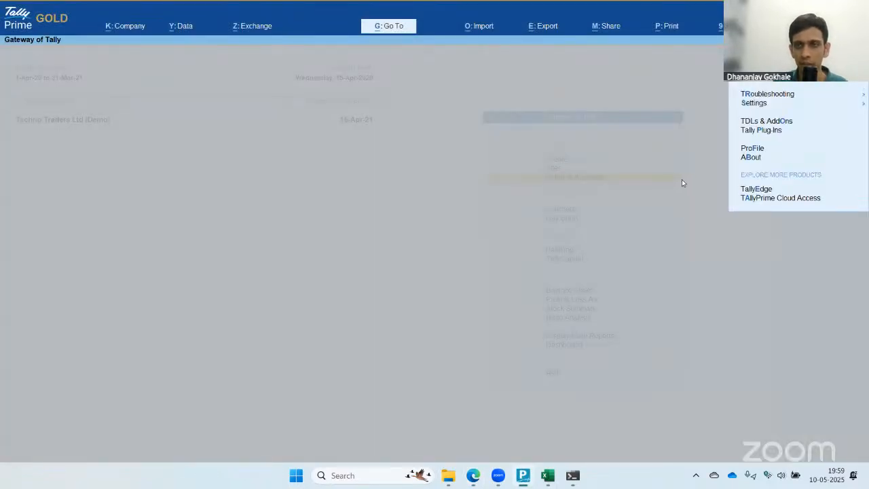
{"action": "key", "text": "s"}
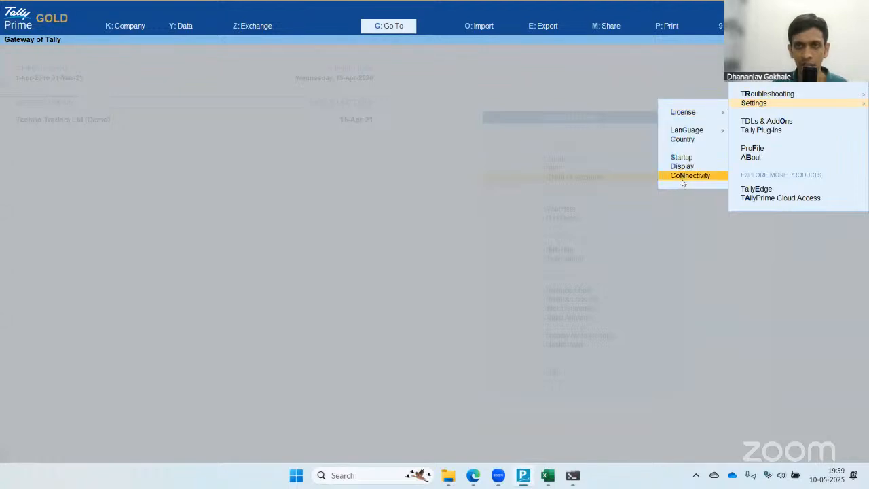
{"action": "left_click", "coordinate": [682, 176]}
{"action": "key", "text": "Return"}
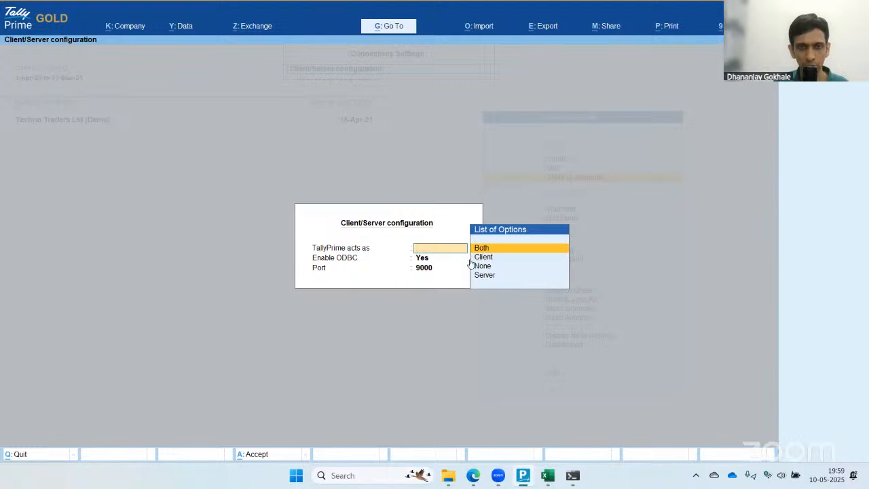
- Accept the Client/Server configuration and return to the Gateway of Tally
{"action": "key", "text": "ctrl+a"}
{"action": "key", "text": "Escape"}
{"action": "key", "text": "Escape"}
{"action": "key", "text": "Escape"}
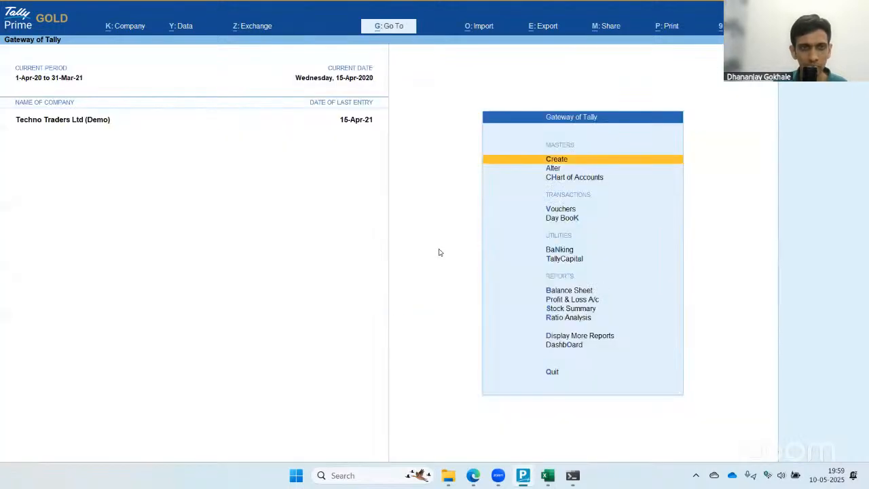
- Switch to the browser's Tally to Database Sync page and examine the Port value in the Tally settings
{"action": "key", "text": "alt+Tab"}
{"action": "scroll", "coordinate": [385, 229], "scroll_direction": "down", "scroll_amount": 3}
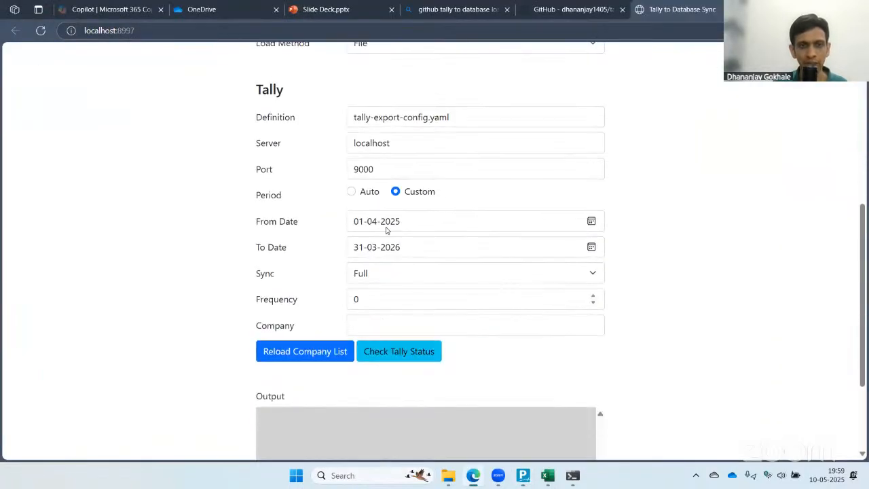
{"action": "double_click", "coordinate": [391, 168]}
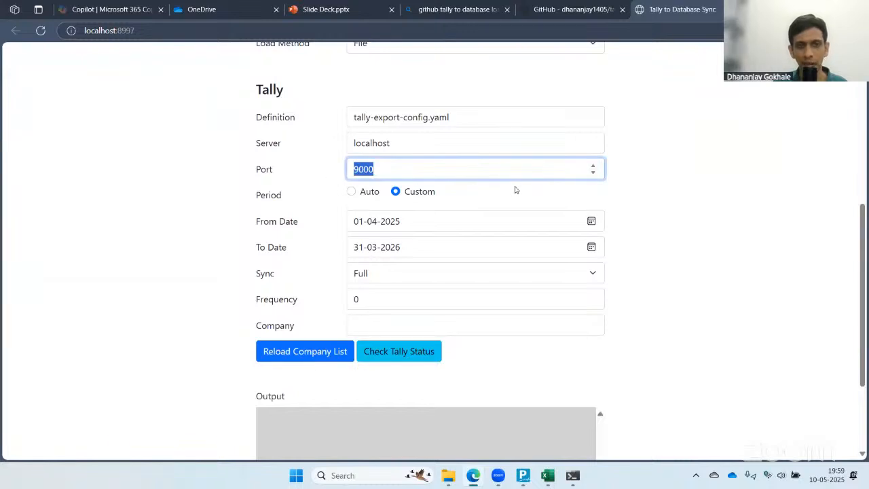
{"action": "left_click", "coordinate": [701, 189]}
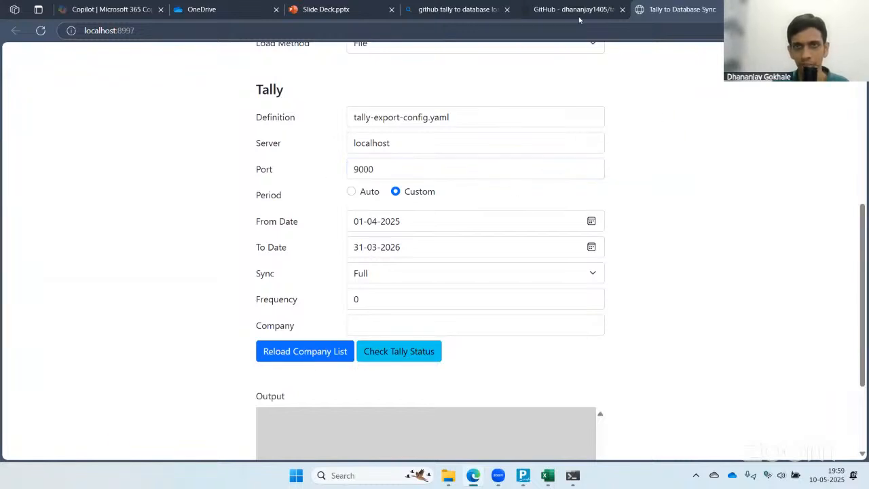
- Open YouTube in a new browser tab
{"action": "left_click", "coordinate": [579, 16]}
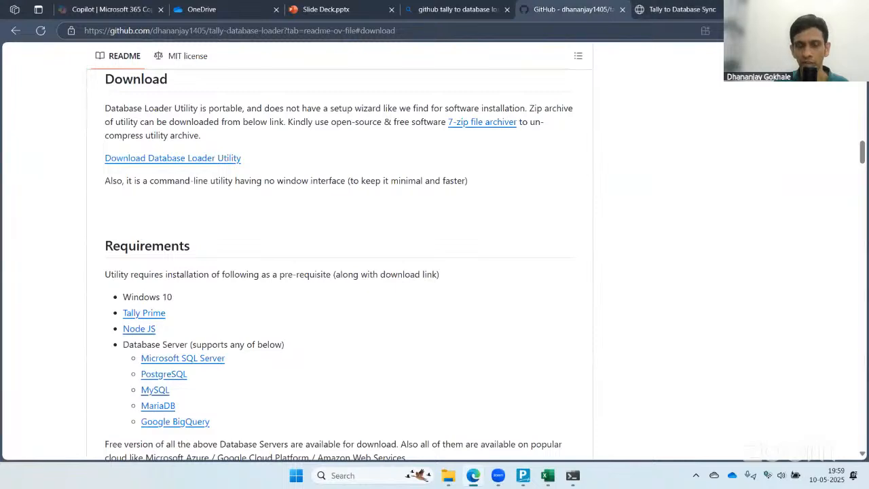
{"action": "key", "text": "ctrl+t"}
{"action": "type", "text": "ex"}
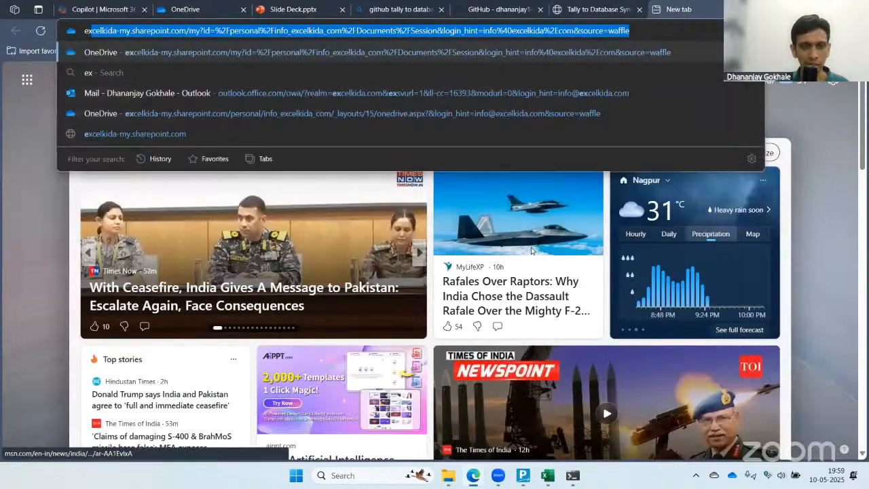
{"action": "type", "text": "cel"}
{"action": "key", "text": "Right"}
{"action": "key", "text": "ctrl+a"}
{"action": "key", "text": "BackSpace"}
{"action": "type", "text": "yout"}
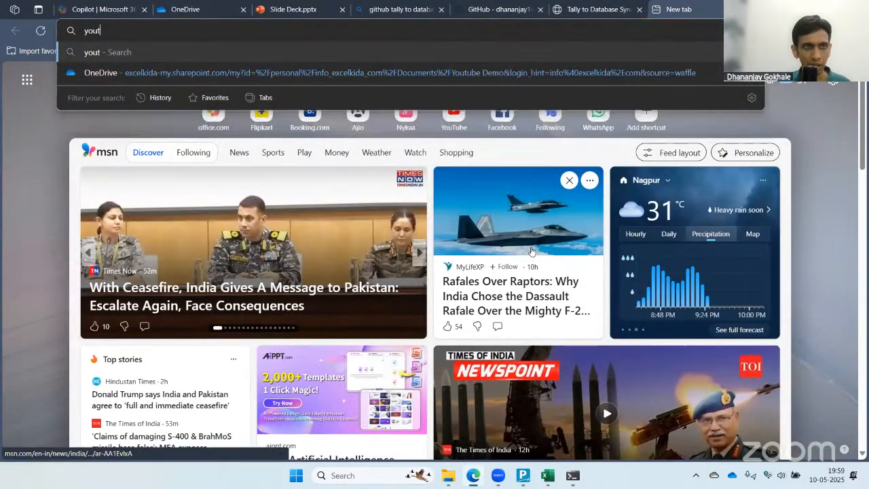
{"action": "type", "text": "ube"}
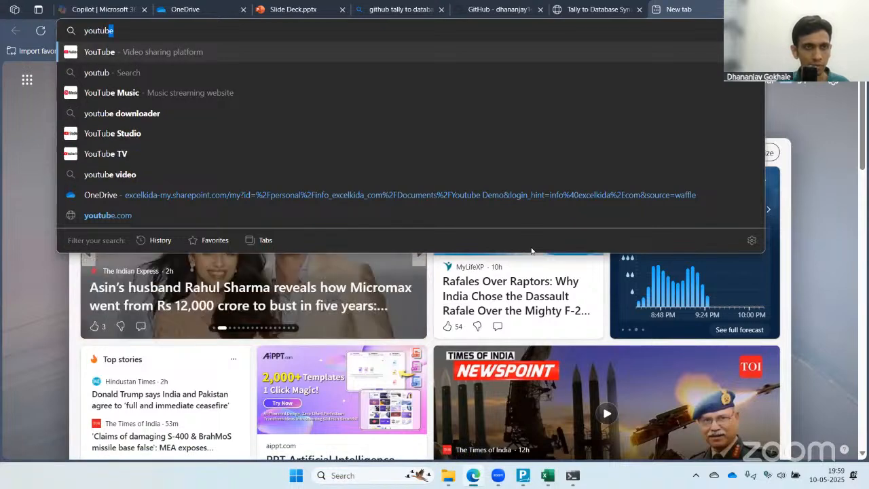
{"action": "key", "text": "Return"}
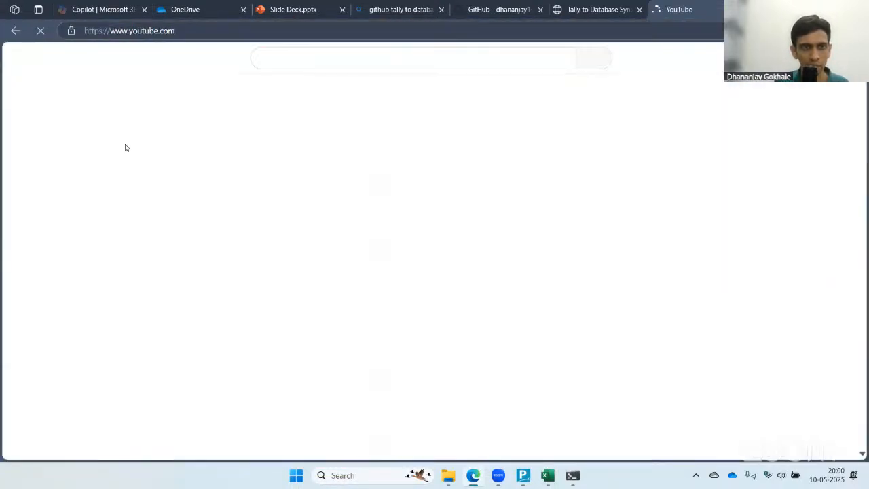
- Search YouTube for "excel kida" and open the Excel Kida channel
{"action": "left_click", "coordinate": [297, 57]}
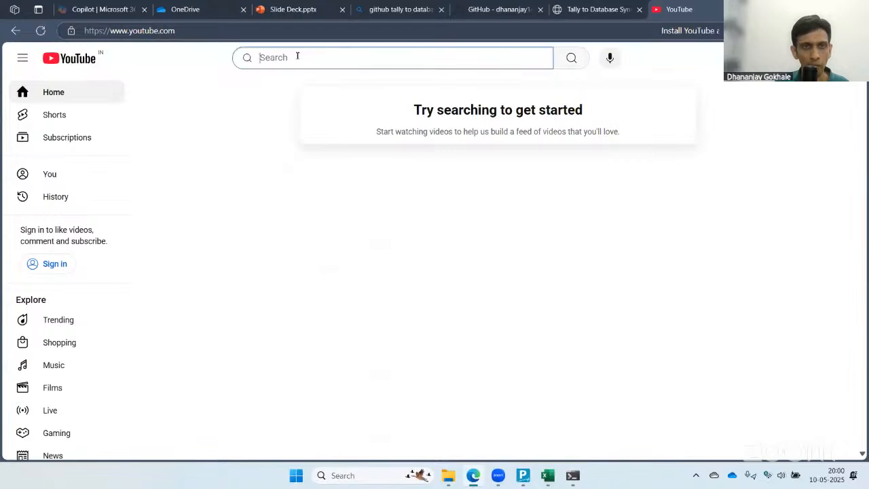
{"action": "type", "text": "excel kida"}
{"action": "key", "text": "Return"}
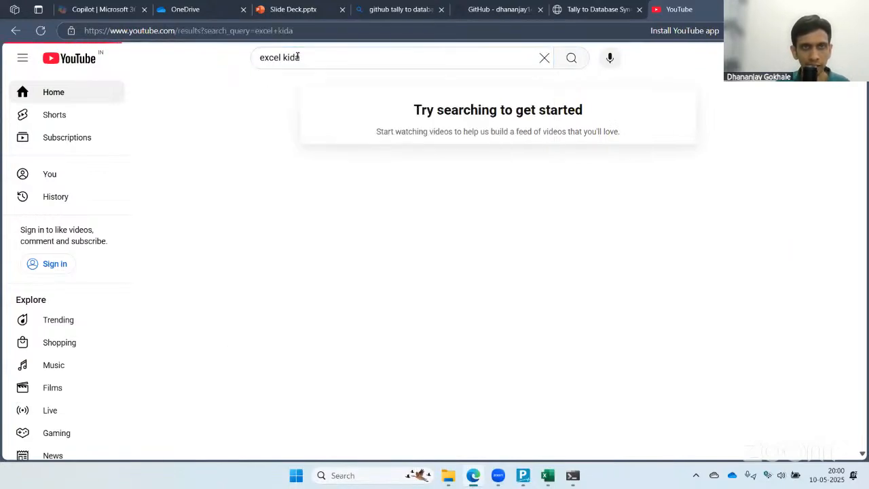
{"action": "scroll", "coordinate": [488, 244], "scroll_direction": "down", "scroll_amount": 3}
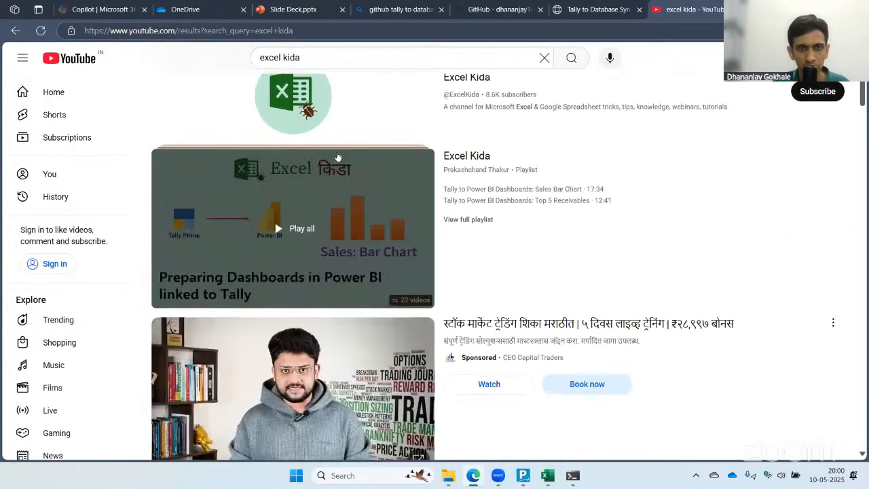
{"action": "left_click", "coordinate": [468, 138]}
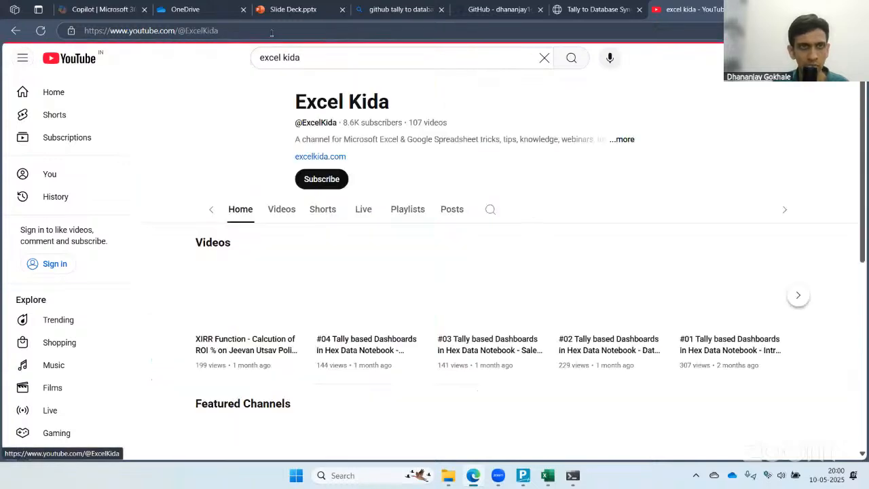
- Select the Excel Kida channel's web address, switch briefly to TallyPrime, and return to the channel page in the browser
{"action": "left_click", "coordinate": [262, 31]}
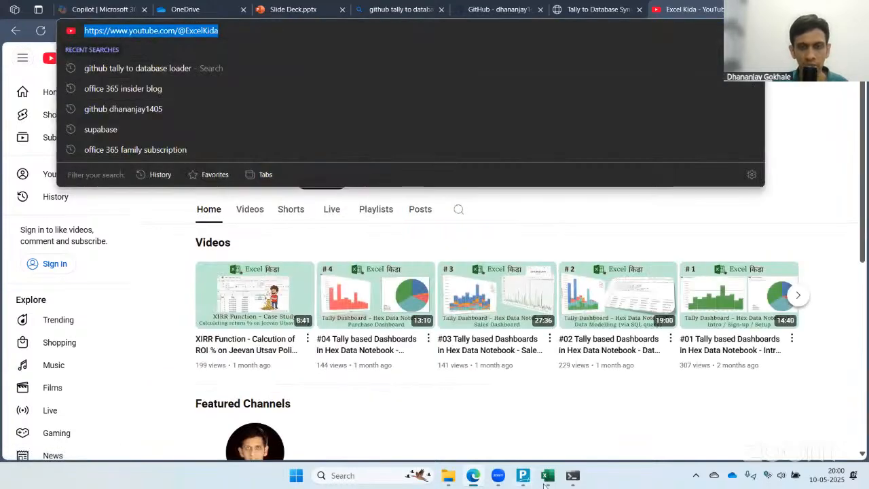
{"action": "left_click", "coordinate": [524, 483]}
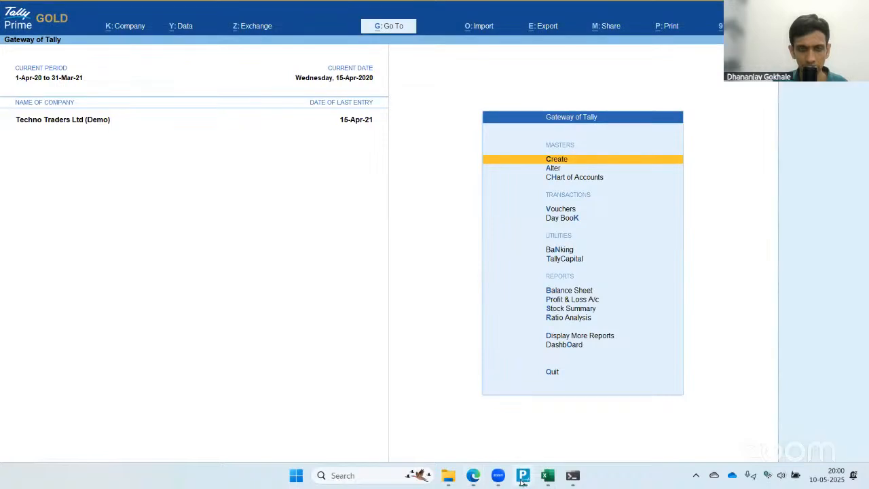
{"action": "left_click", "coordinate": [478, 481]}
{"action": "left_click", "coordinate": [504, 479]}
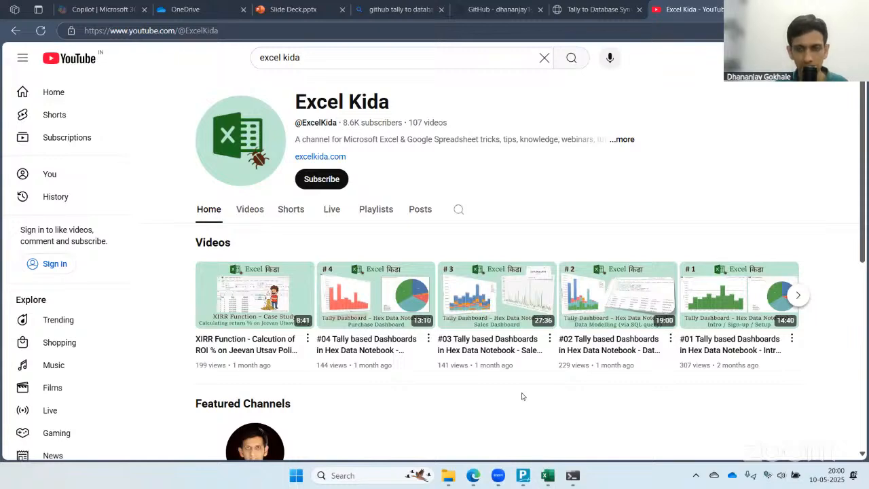
- Open the channel's Videos list and examine its Tally dashboard and Tally to Database utility videos
{"action": "left_click", "coordinate": [251, 210]}
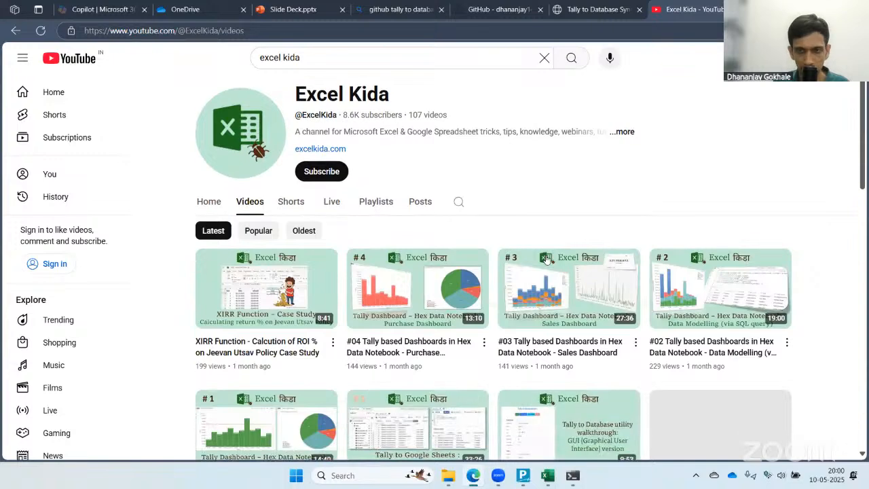
{"action": "scroll", "coordinate": [529, 278], "scroll_direction": "down", "scroll_amount": 2}
{"action": "scroll", "coordinate": [494, 295], "scroll_direction": "up", "scroll_amount": 1}
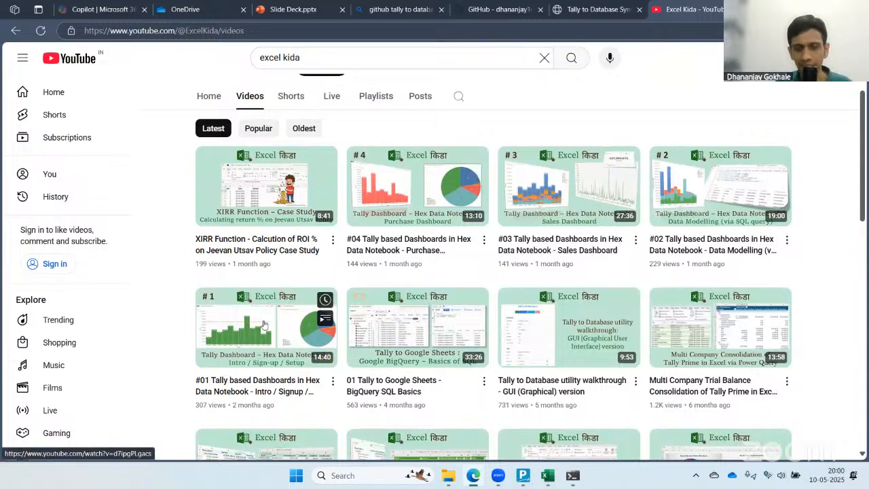
{"action": "scroll", "coordinate": [516, 271], "scroll_direction": "down", "scroll_amount": 1}
{"action": "scroll", "coordinate": [486, 278], "scroll_direction": "up", "scroll_amount": 1}
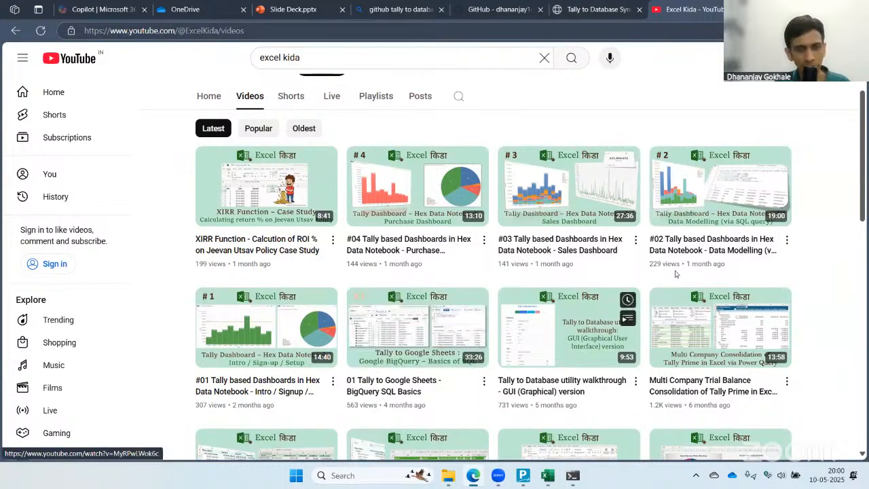
{"action": "scroll", "coordinate": [699, 246], "scroll_direction": "down", "scroll_amount": 2}
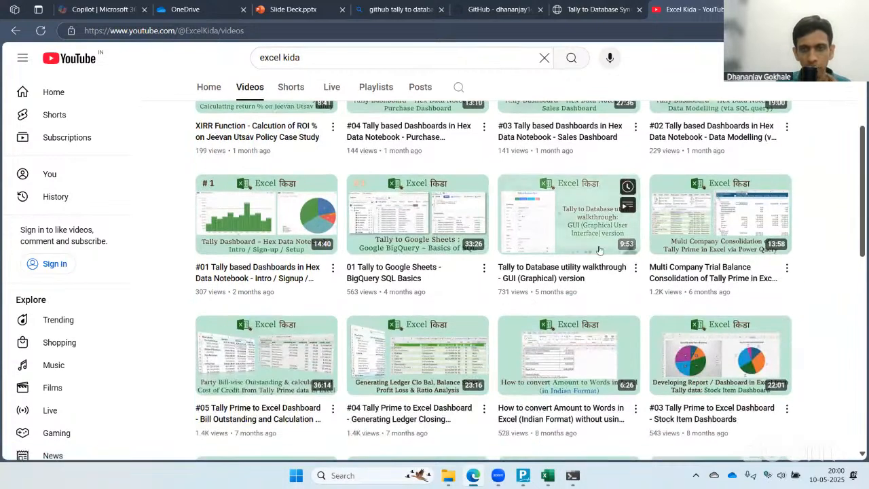
{"action": "scroll", "coordinate": [570, 218], "scroll_direction": "up", "scroll_amount": 2}
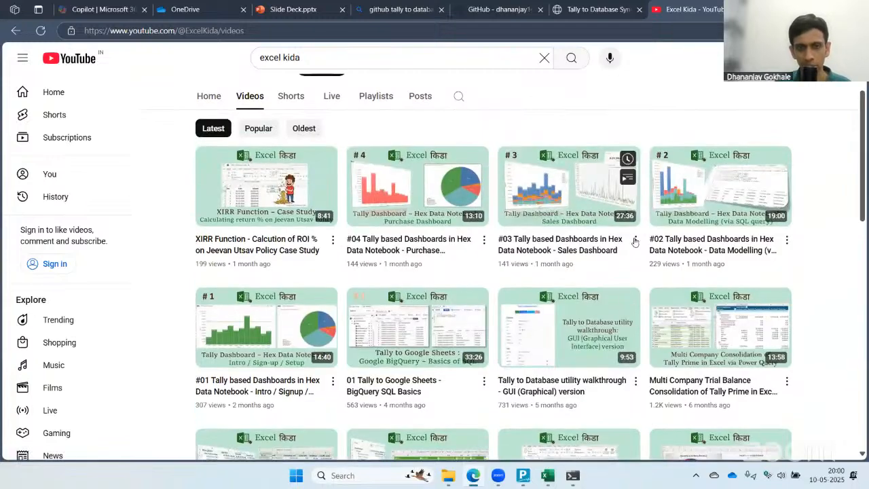
{"action": "scroll", "coordinate": [570, 203], "scroll_direction": "down", "scroll_amount": 1}
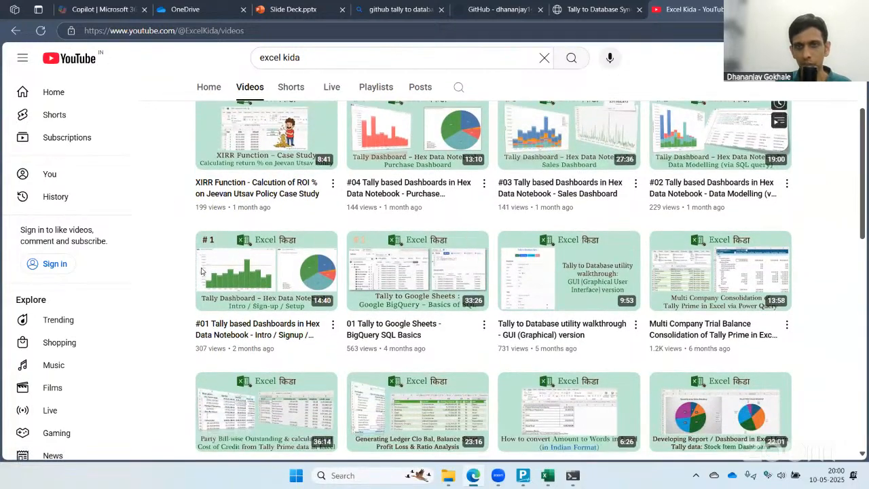
{"action": "scroll", "coordinate": [330, 272], "scroll_direction": "up", "scroll_amount": 1}
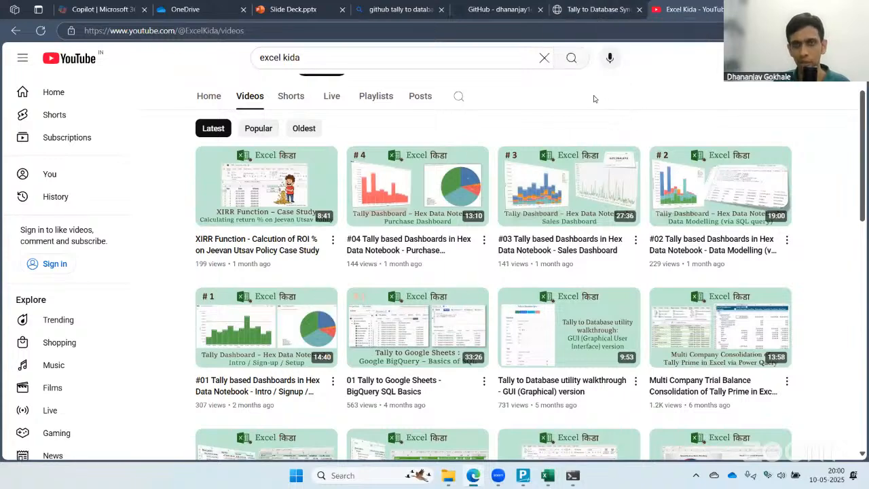
- Revisit the Tally to Database Sync page, look further through the channel's older videos, and close YouTube
{"action": "left_click", "coordinate": [585, 8]}
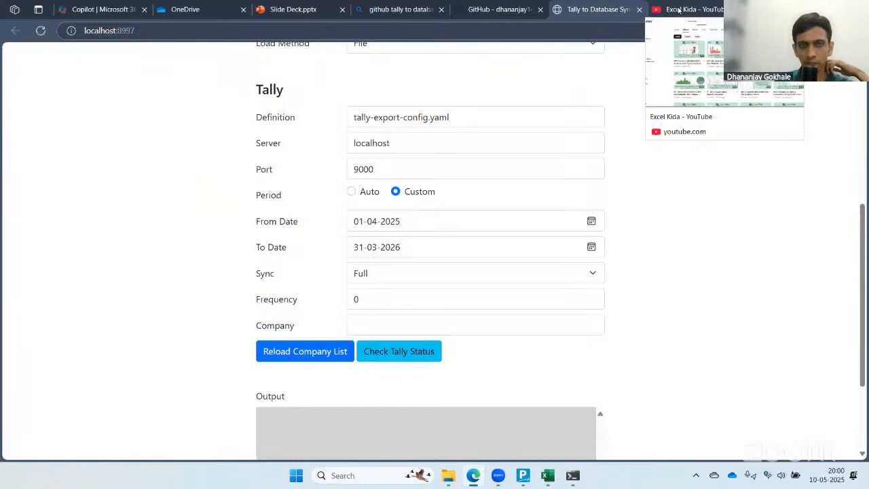
{"action": "left_click", "coordinate": [699, 10]}
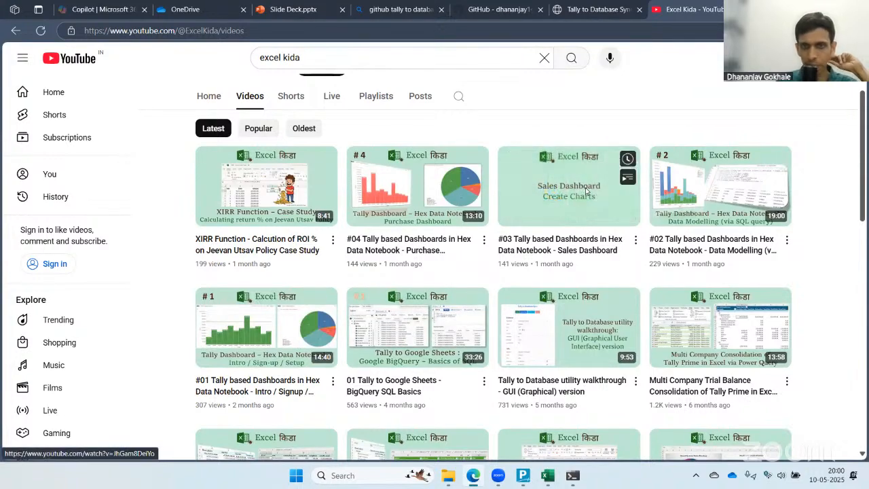
{"action": "scroll", "coordinate": [543, 170], "scroll_direction": "down", "scroll_amount": 5}
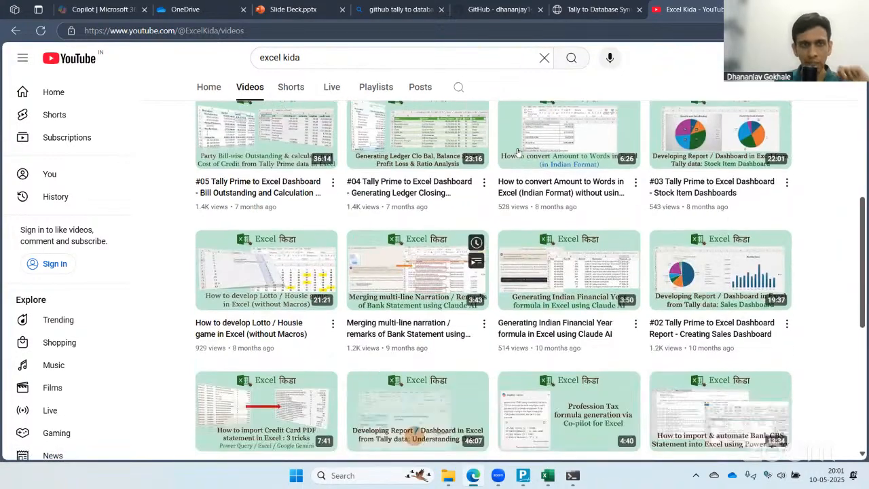
{"action": "scroll", "coordinate": [518, 150], "scroll_direction": "down", "scroll_amount": 5}
{"action": "scroll", "coordinate": [518, 151], "scroll_direction": "up", "scroll_amount": 7}
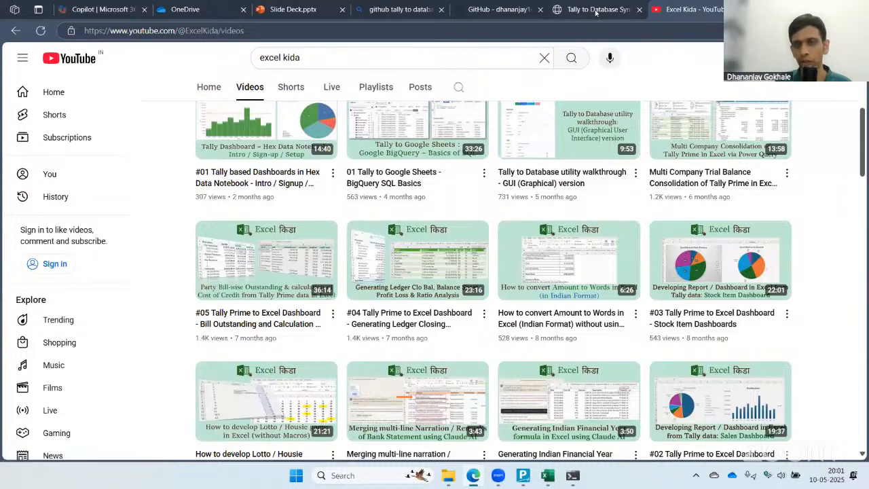
{"action": "left_click", "coordinate": [638, 10]}
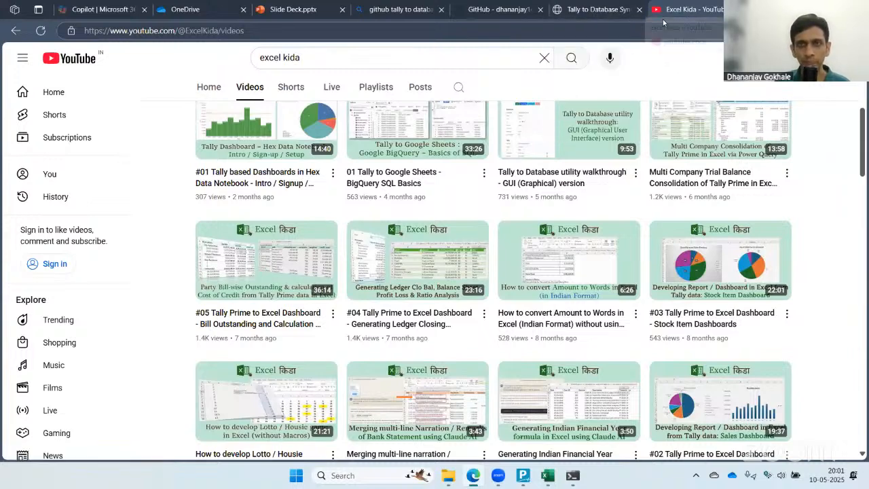
- Show the Contacts slide at the end of the slide deck, checking the Tally to Database Sync page in between
{"action": "left_click", "coordinate": [346, 12]}
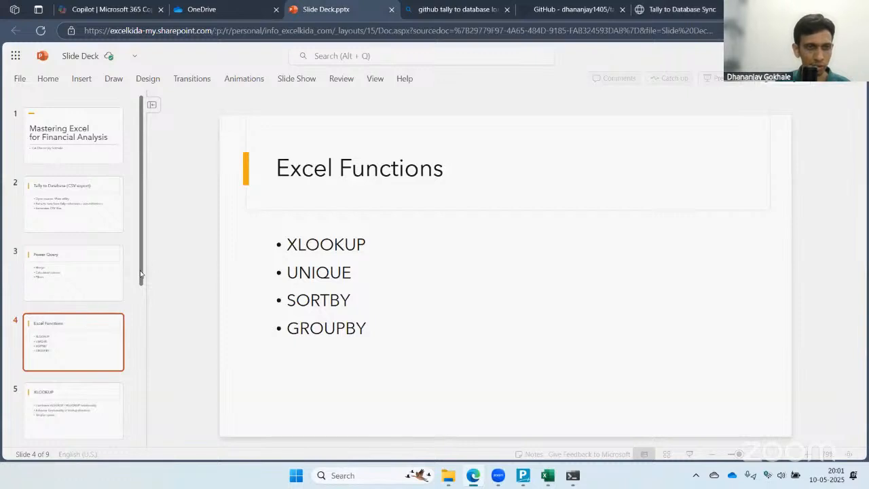
{"action": "scroll", "coordinate": [75, 360], "scroll_direction": "down", "scroll_amount": 5}
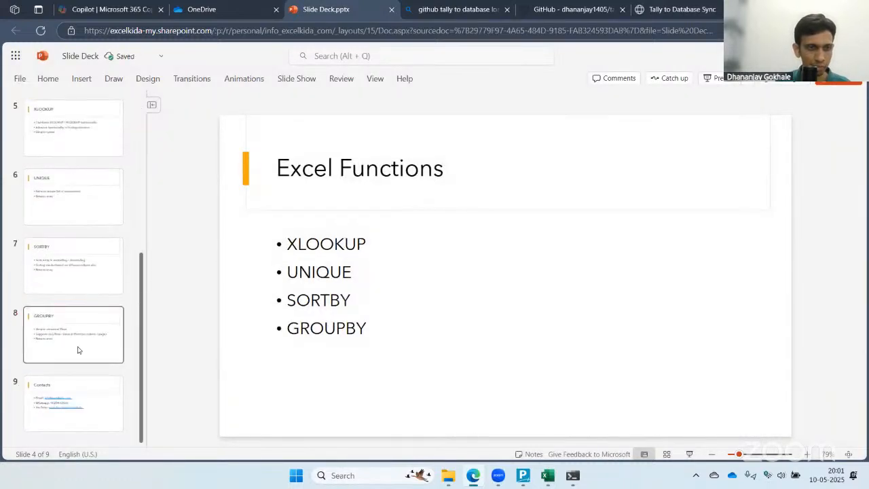
{"action": "left_click", "coordinate": [76, 348]}
{"action": "left_click", "coordinate": [42, 386]}
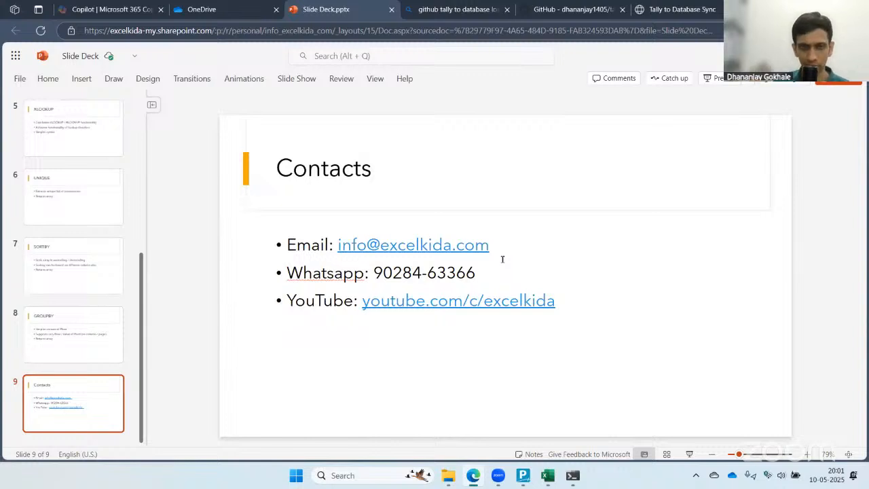
{"action": "left_click", "coordinate": [704, 7]}
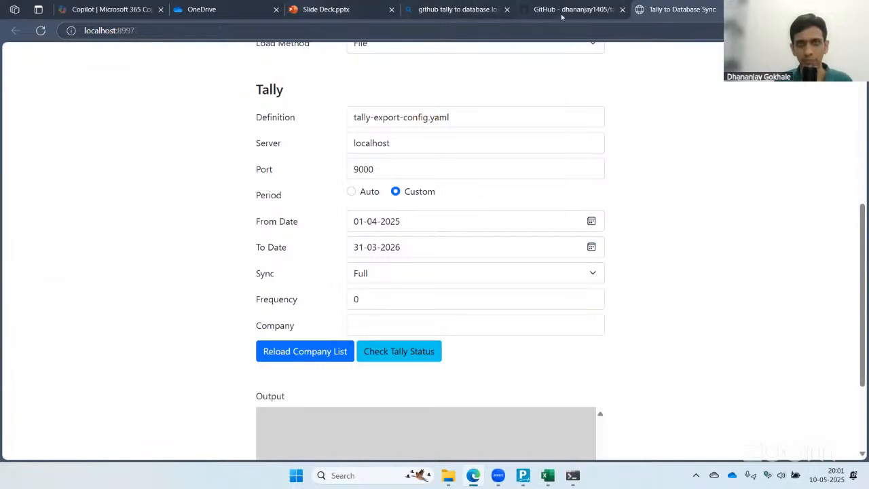
{"action": "left_click", "coordinate": [380, 9]}
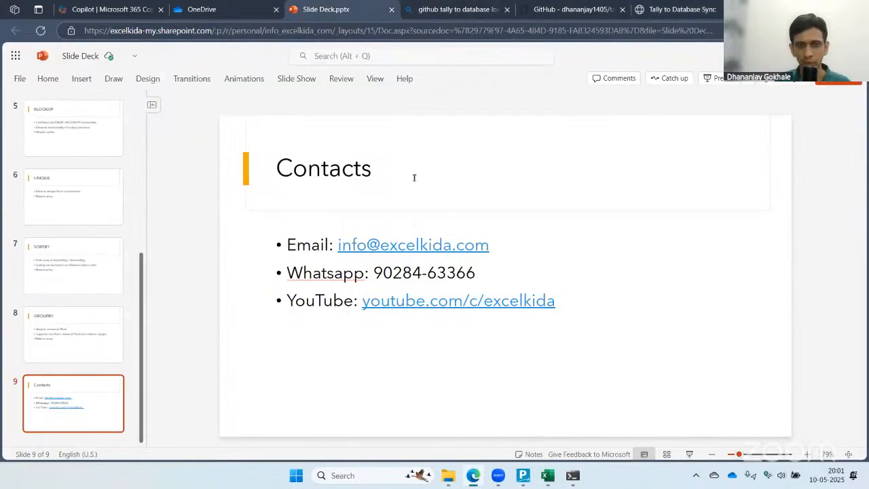